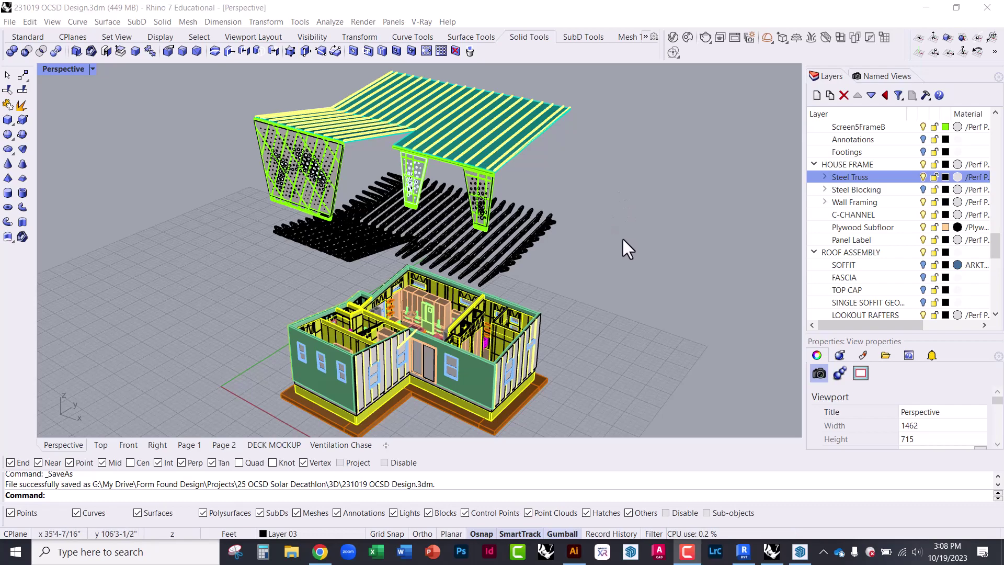
pyautogui.moveTo(588, 237)
pyautogui.mouseDown(button='right')
pyautogui.moveTo(579, 212)
pyautogui.moveTo(523, 223)
pyautogui.moveTo(525, 238)
pyautogui.moveTo(590, 253)
pyautogui.mouseUp(button='right')
pyautogui.moveTo(473, 247); pyautogui.dragTo(475, 218, button='right')
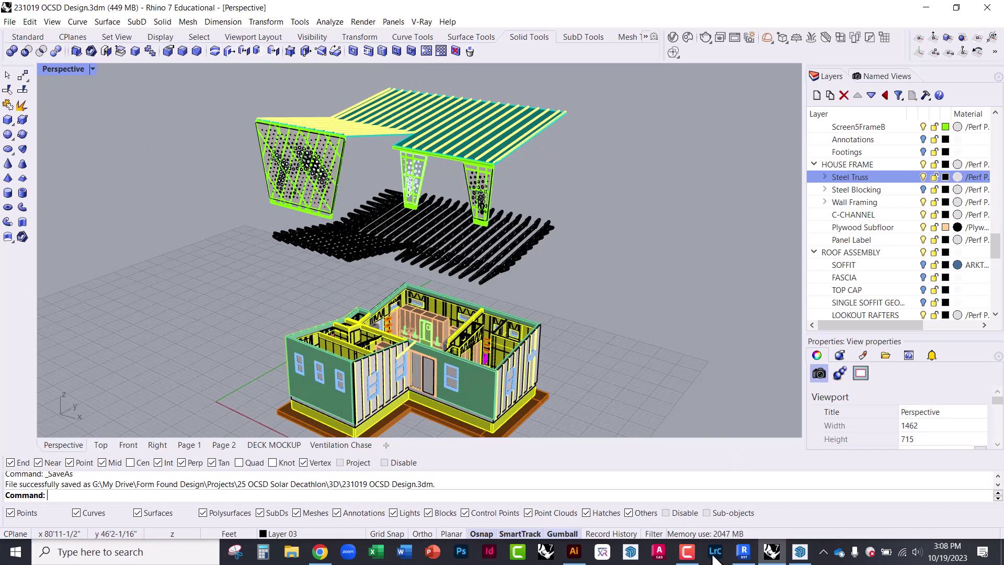
pyautogui.press('F10')
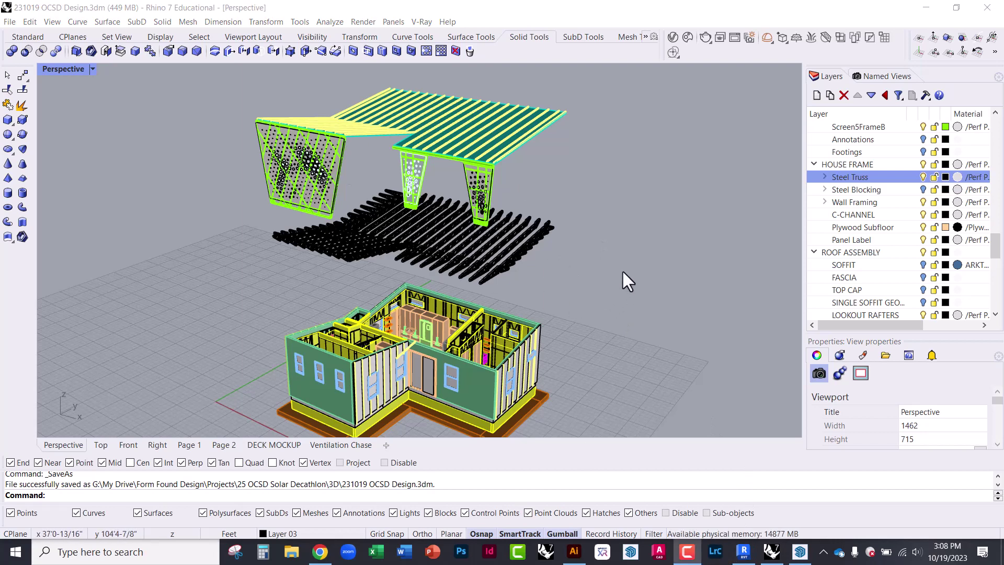
pyautogui.scroll(-2, 316, 189)
pyautogui.scroll(2, 369, 268)
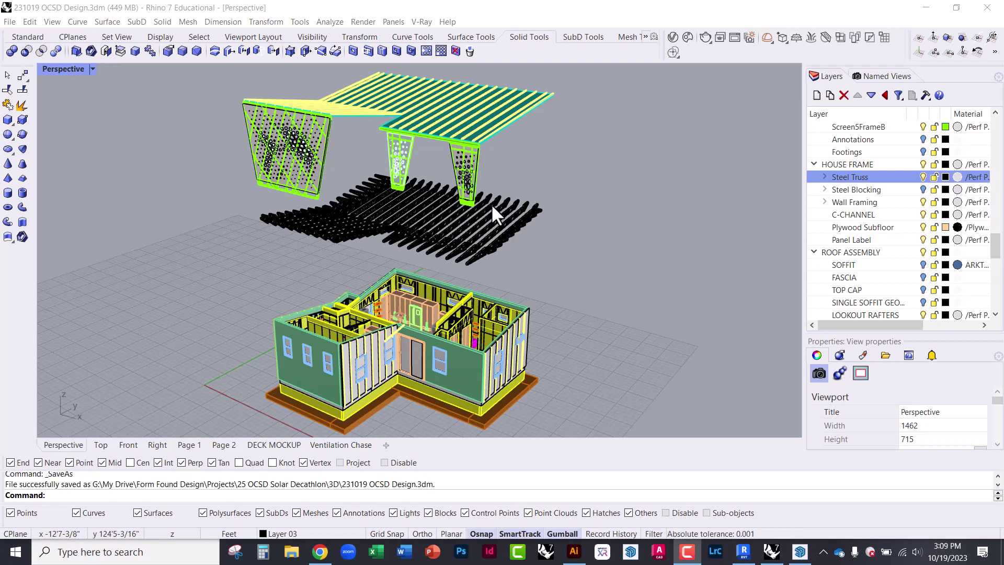
# Step: Move the stray standing seam roof mullion above the house walls 40' straight up to the raised roof
pyautogui.moveTo(524, 224); pyautogui.dragTo(518, 240, button='right')
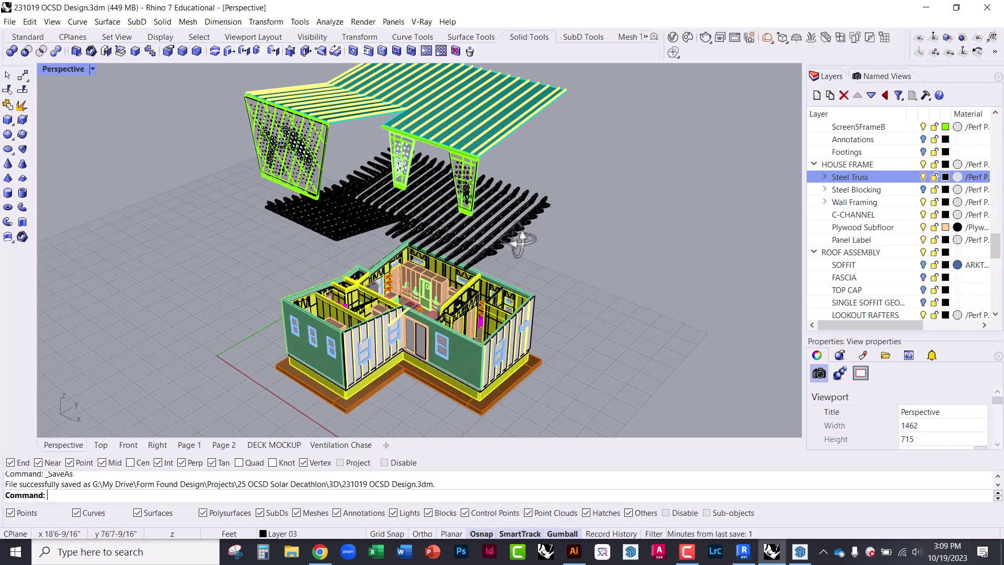
pyautogui.scroll(5, 403, 324)
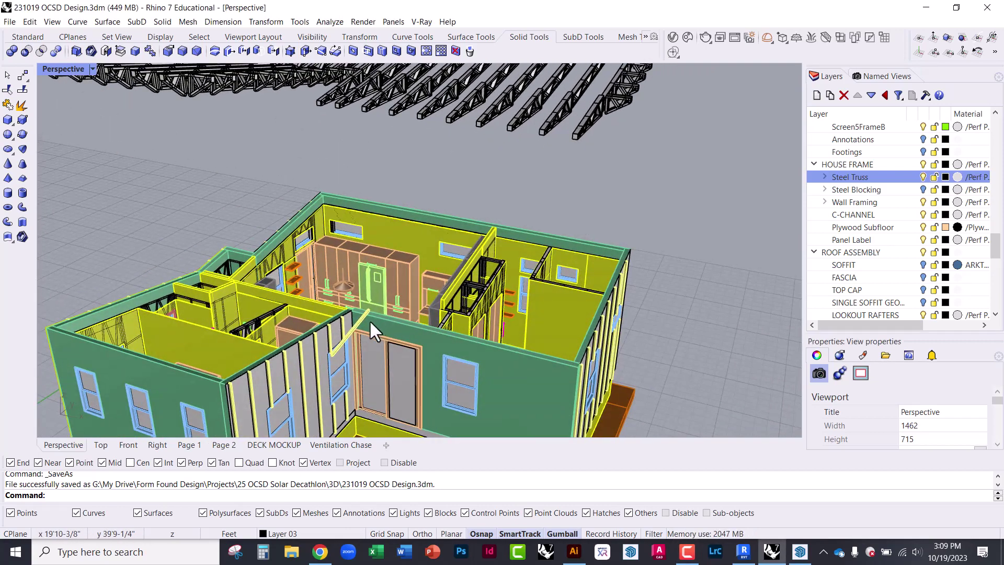
pyautogui.click(358, 321)
pyautogui.scroll(2, 353, 314)
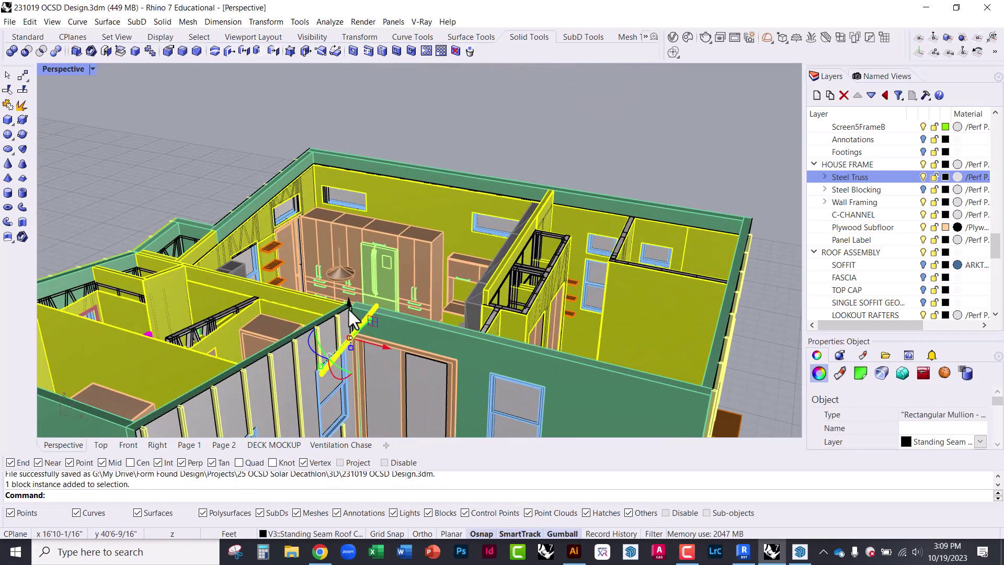
pyautogui.click(349, 308)
pyautogui.write('40')
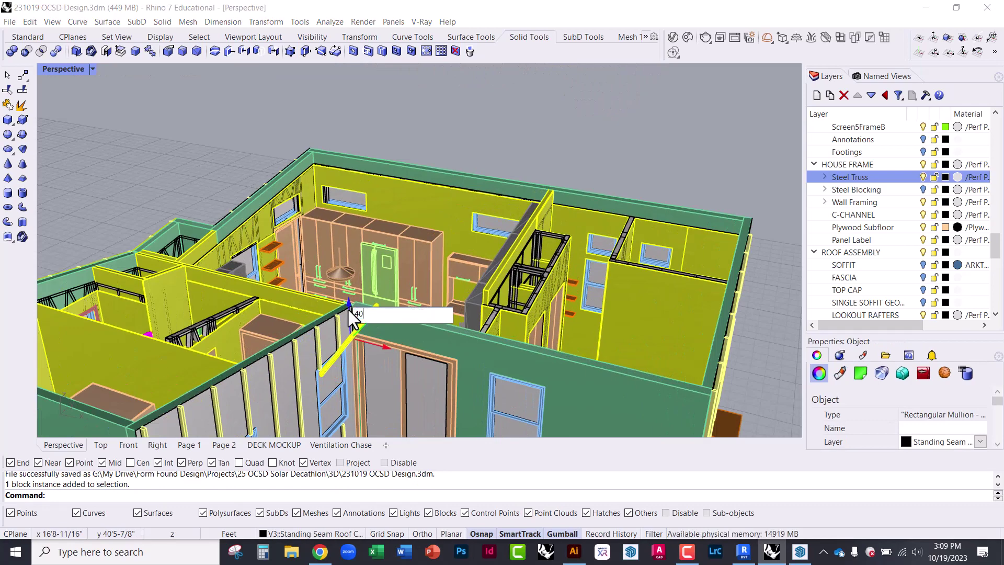
pyautogui.write("'")
pyautogui.press('Return')
pyautogui.scroll(-2, 421, 253)
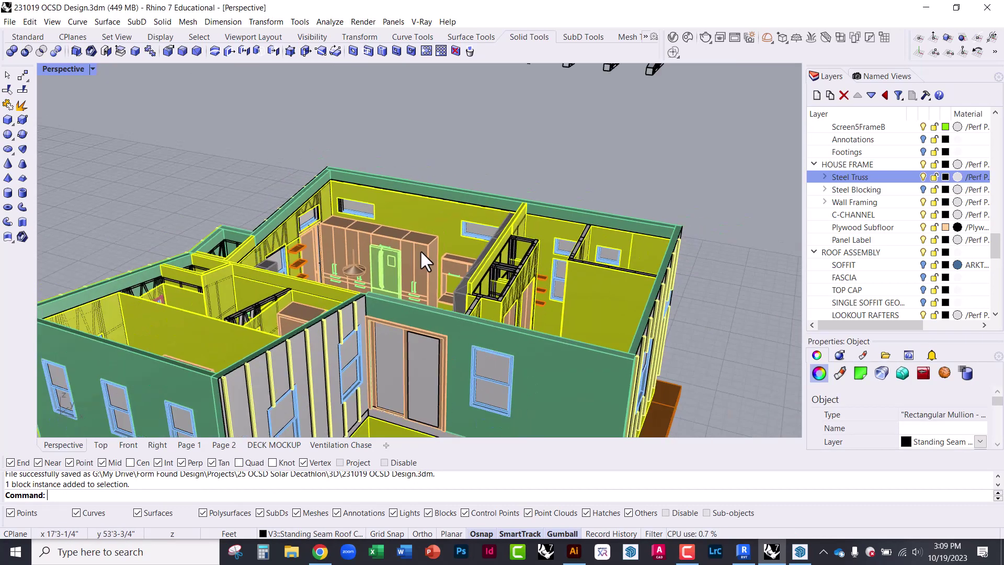
# Step: Examine the house walls and the perforated screen panels beneath the raised roof, and clear the mullion selection
pyautogui.moveTo(421, 253); pyautogui.dragTo(403, 218, button='right')
pyautogui.scroll(-3, 406, 296)
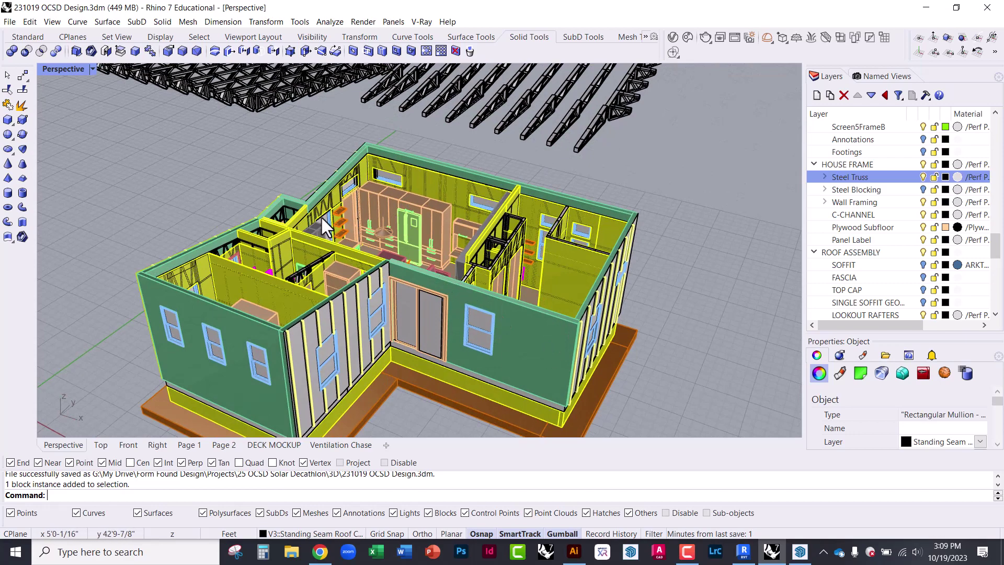
pyautogui.scroll(-1, 379, 275)
pyautogui.moveTo(382, 264); pyautogui.dragTo(399, 330, button='right')
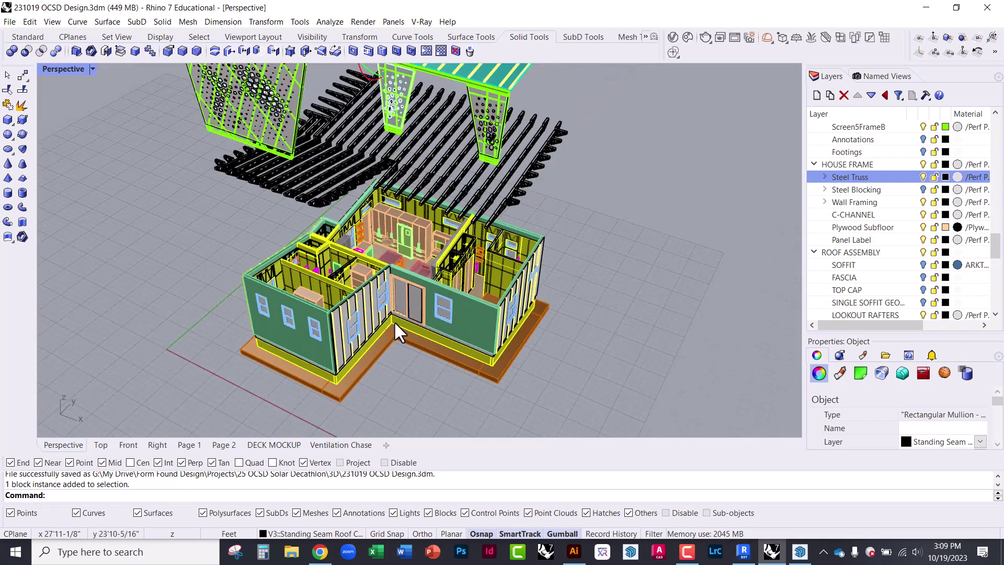
pyautogui.scroll(5, 287, 126)
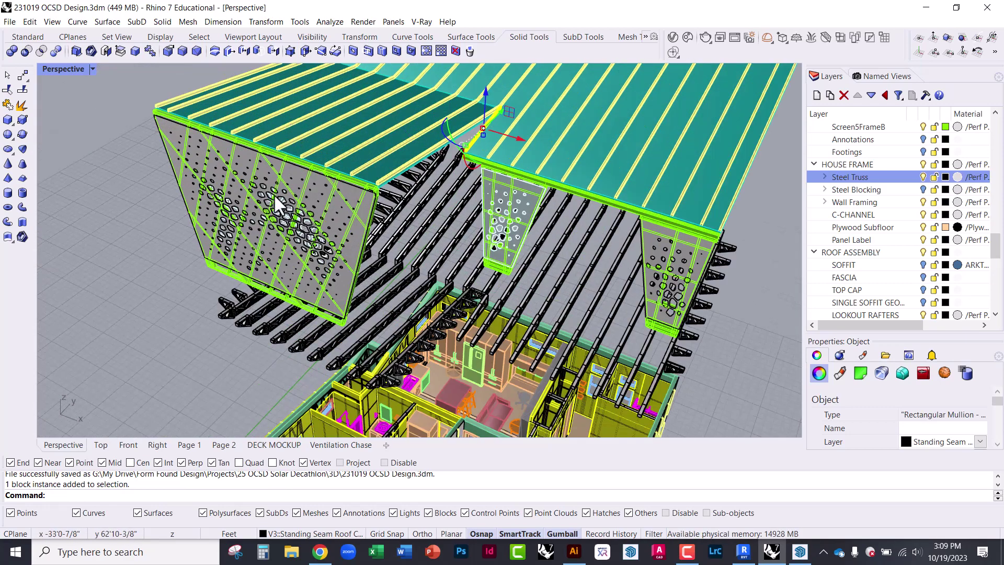
pyautogui.scroll(6, 283, 209)
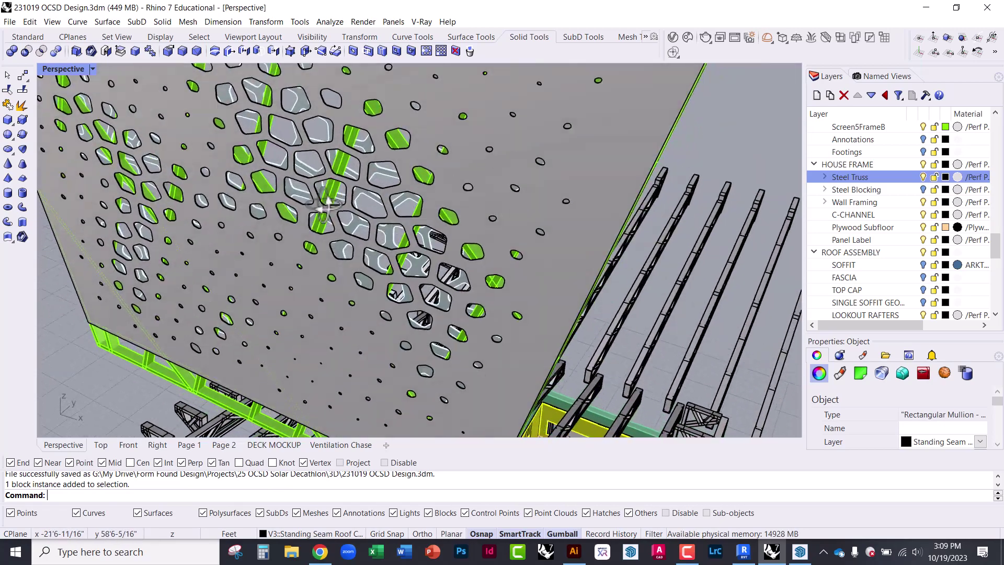
pyautogui.moveTo(330, 202); pyautogui.dragTo(309, 206, button='right')
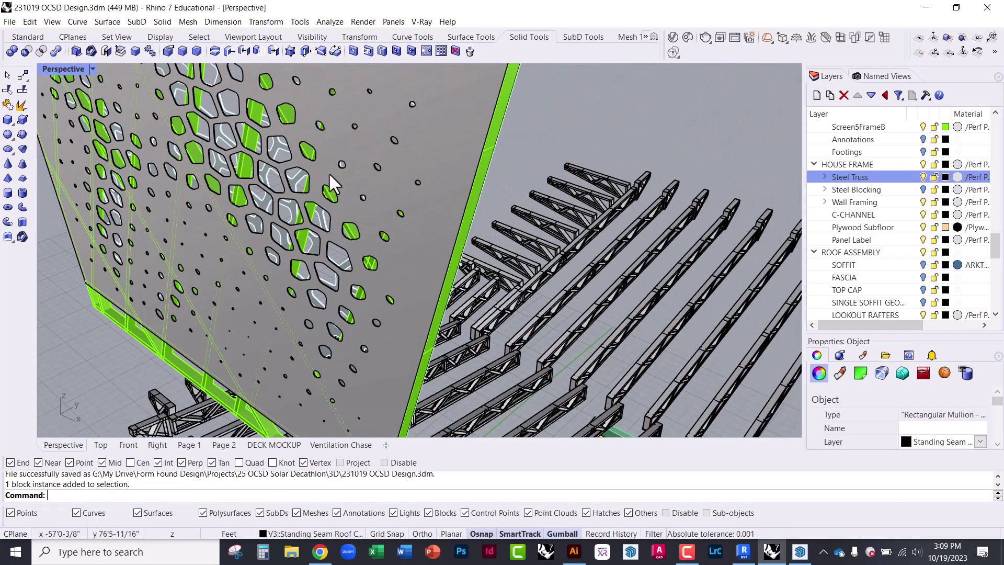
pyautogui.scroll(-10, 352, 226)
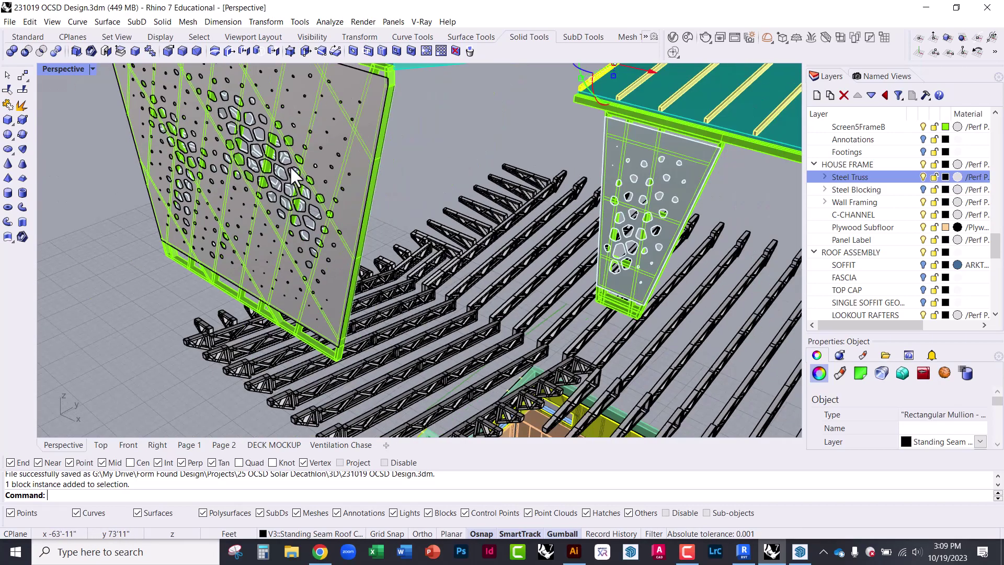
pyautogui.moveTo(411, 224); pyautogui.dragTo(471, 217, button='right')
pyautogui.press('Escape')
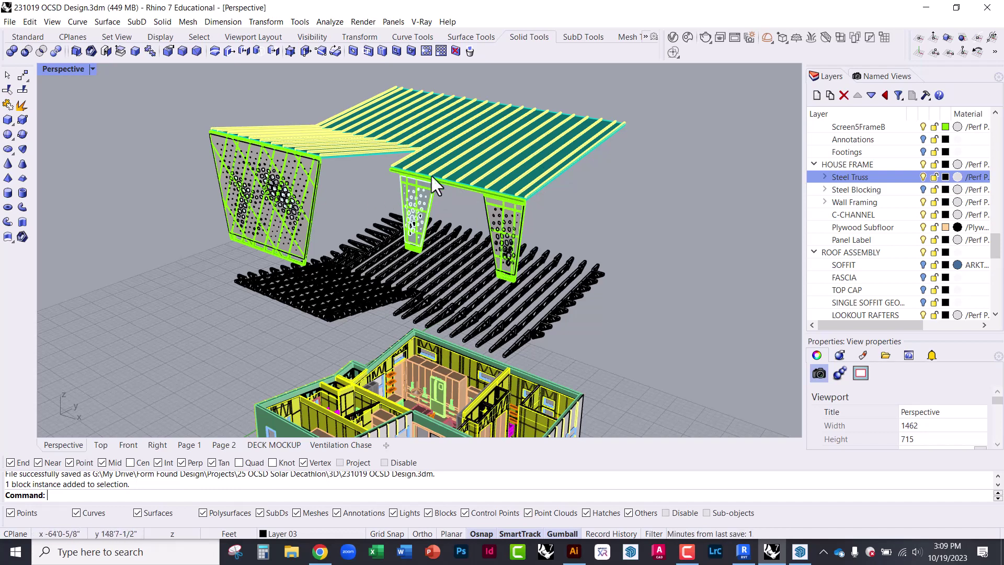
# Step: Examine the exploded assembly from the roof and screens to the steel roof trusses, including the trusses up close
pyautogui.scroll(3, 294, 177)
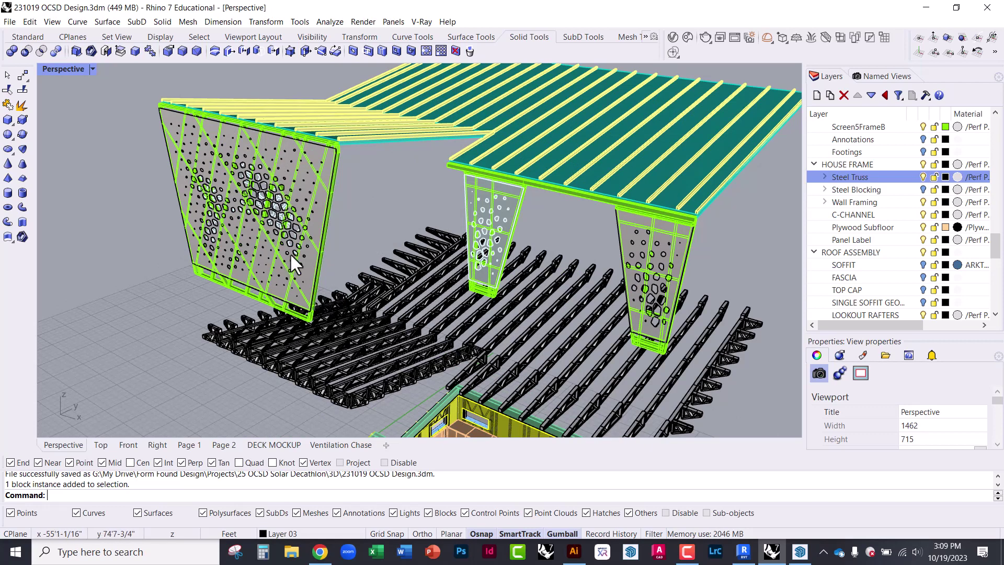
pyautogui.scroll(-5, 313, 162)
pyautogui.scroll(-2, 269, 306)
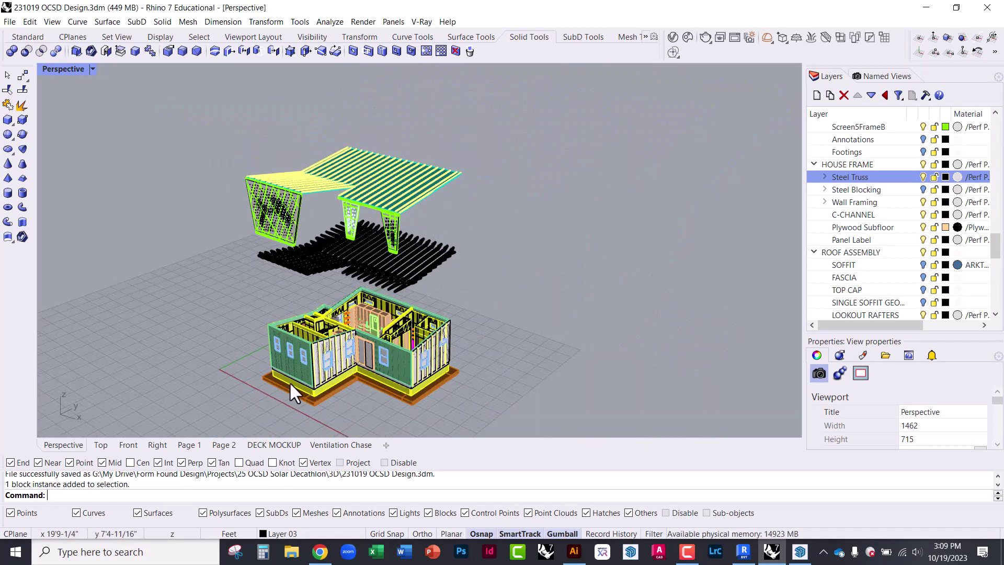
pyautogui.scroll(2, 356, 378)
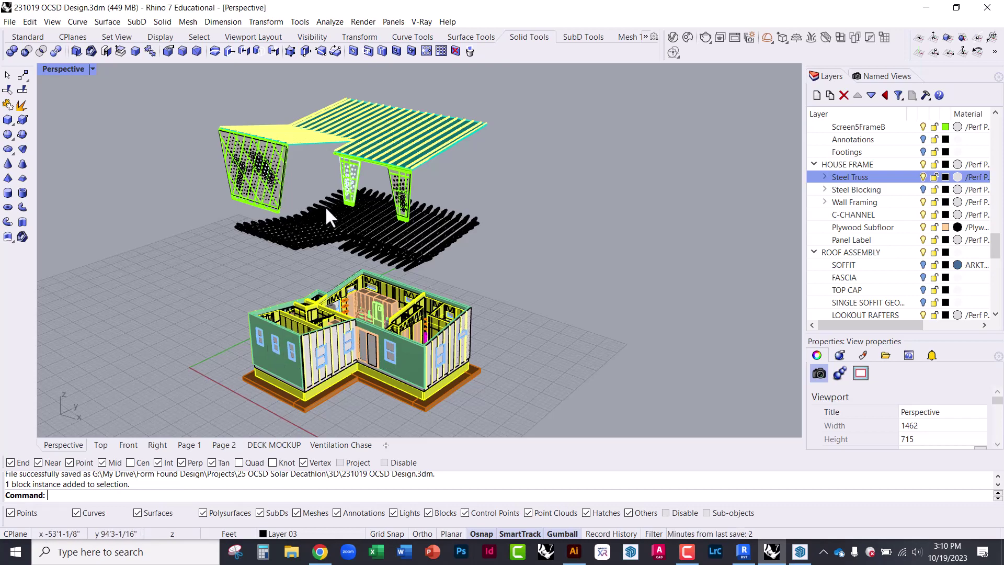
pyautogui.moveTo(325, 206)
pyautogui.mouseDown(button='right')
pyautogui.moveTo(320, 235)
pyautogui.moveTo(309, 215)
pyautogui.mouseUp(button='right')
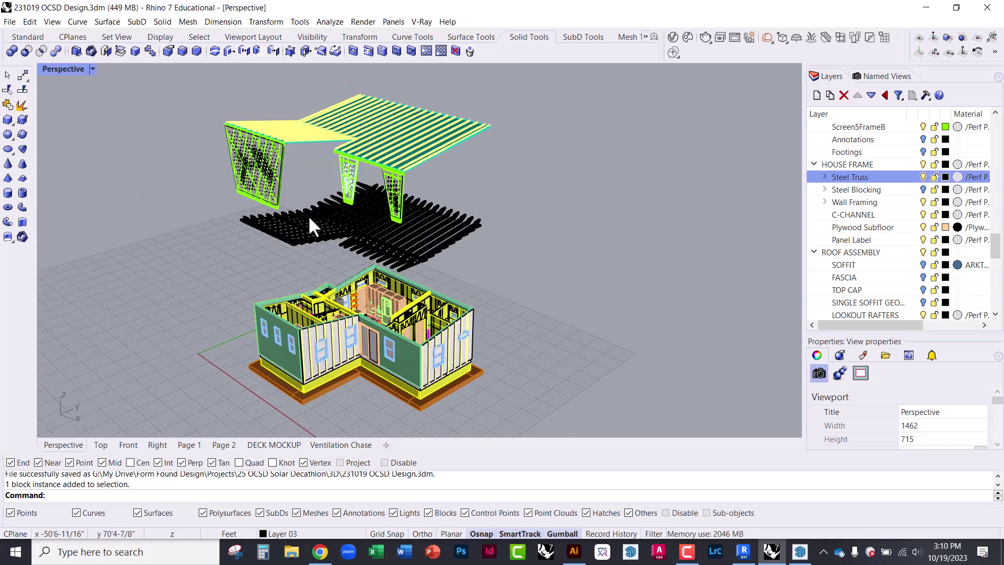
pyautogui.scroll(10, 307, 215)
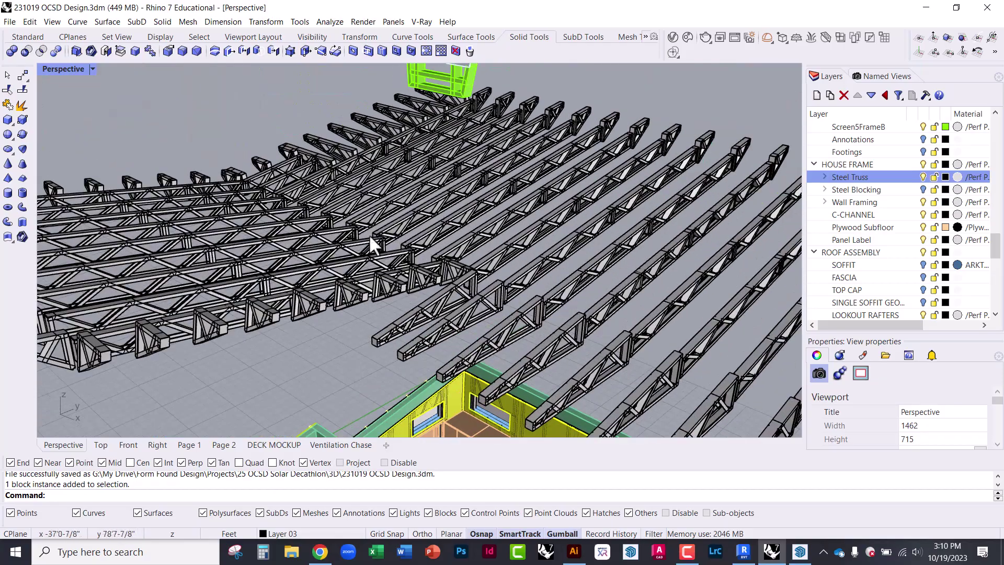
pyautogui.scroll(-5, 405, 199)
pyautogui.moveTo(405, 200); pyautogui.dragTo(573, 240, button='right')
pyautogui.scroll(-3, 557, 189)
pyautogui.moveTo(557, 188); pyautogui.dragTo(511, 153, button='right')
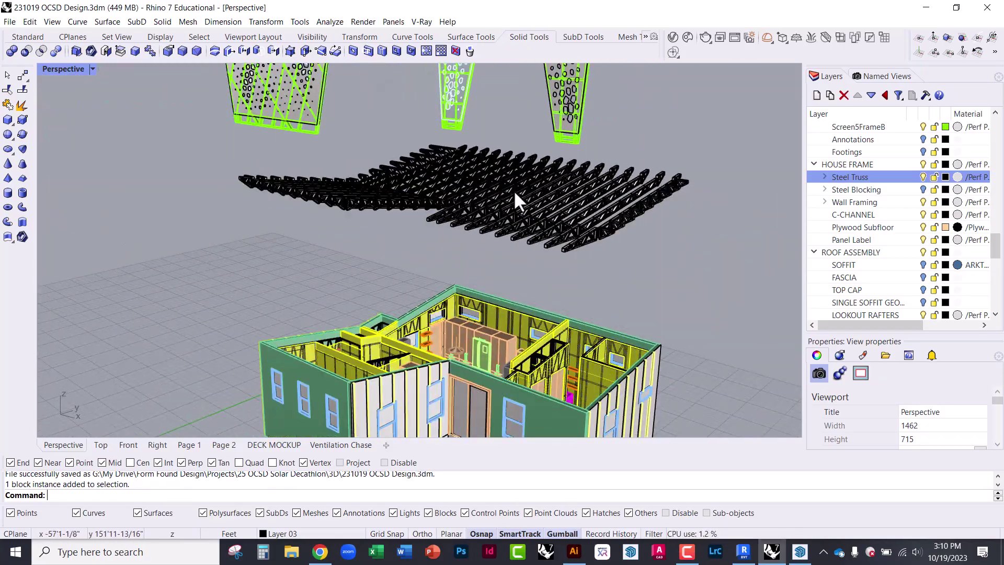
# Step: Hide the HOUSE FRAME layer and show it again to compare the walls with and without their steel framing
pyautogui.scroll(5, 528, 319)
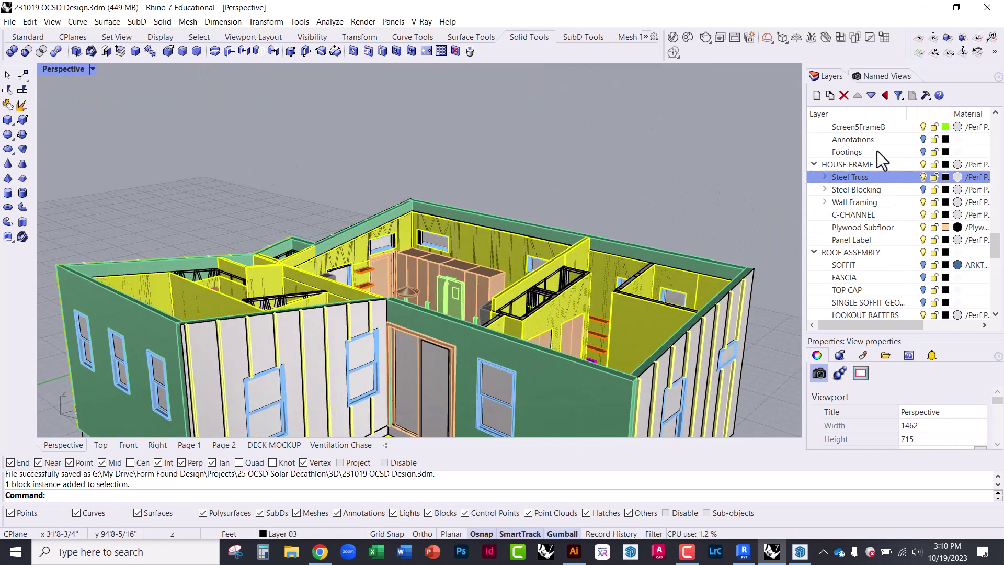
pyautogui.click(922, 167)
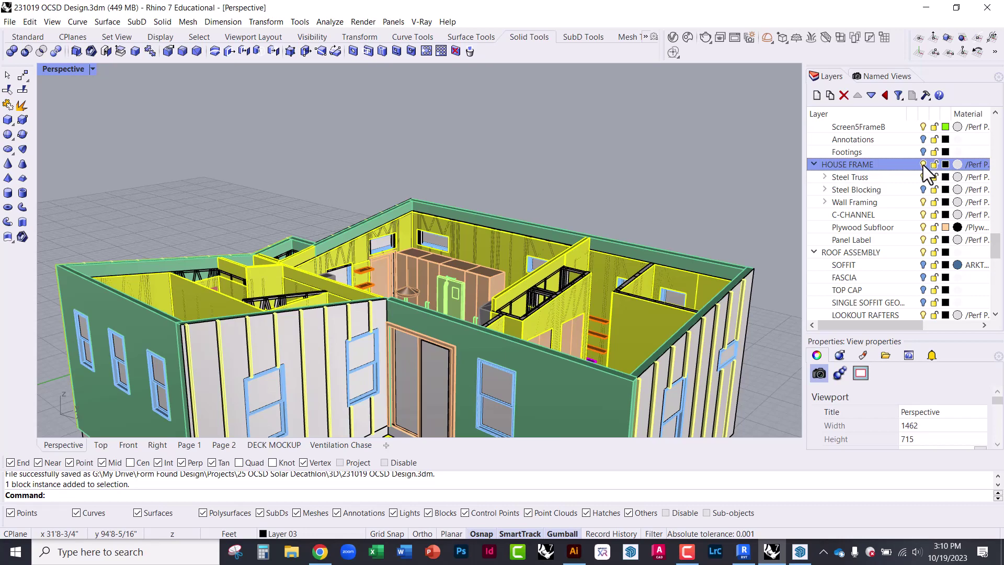
pyautogui.click(923, 164)
pyautogui.click(923, 164)
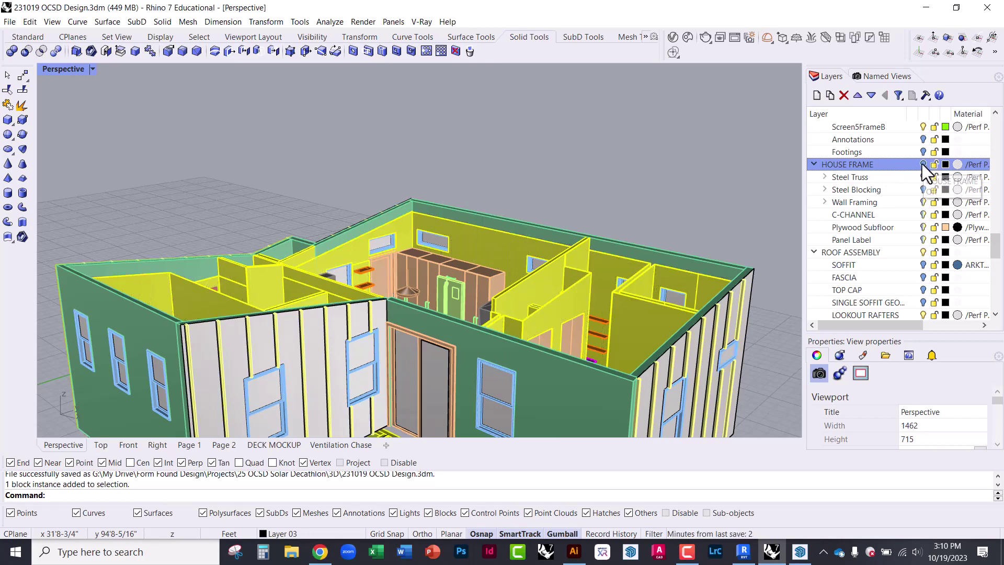
# Step: Examine how the raised steel trusses line up over the framed walls of the house
pyautogui.moveTo(570, 214); pyautogui.dragTo(574, 263, button='right')
pyautogui.scroll(-8, 395, 350)
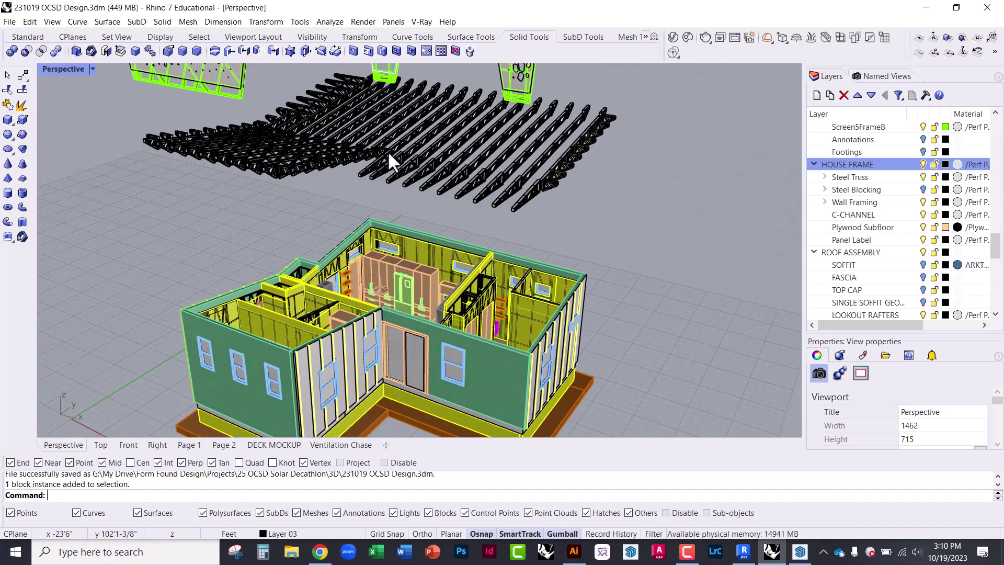
pyautogui.moveTo(393, 158); pyautogui.dragTo(342, 159, button='right')
pyautogui.moveTo(353, 224); pyautogui.dragTo(309, 256, button='right')
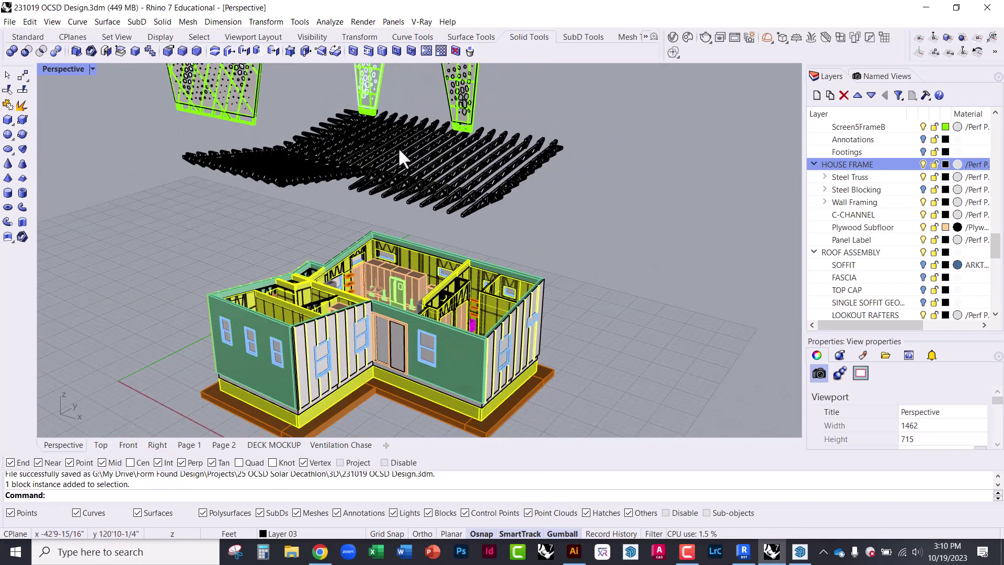
pyautogui.scroll(2, 375, 161)
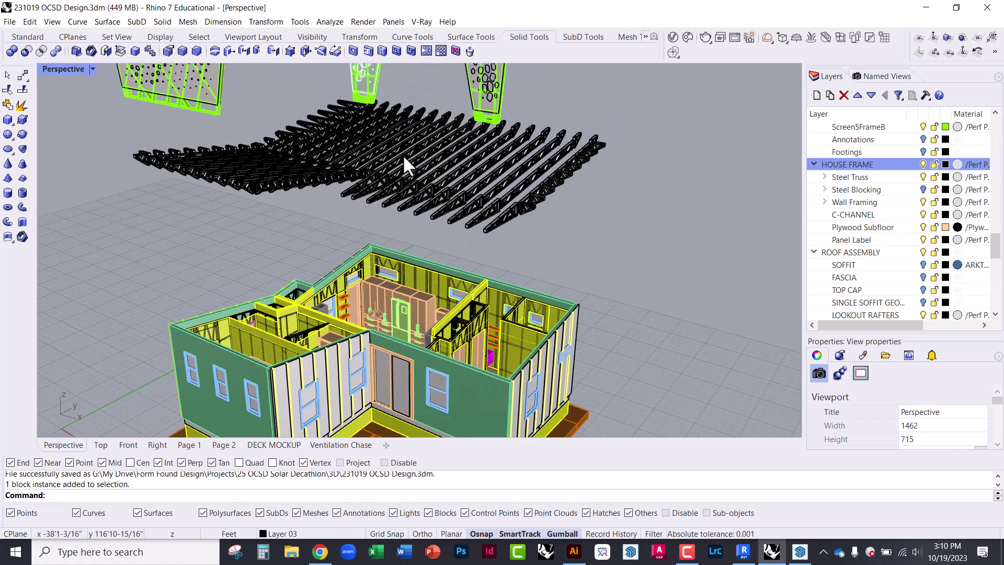
pyautogui.scroll(3, 506, 171)
pyautogui.scroll(-4, 623, 186)
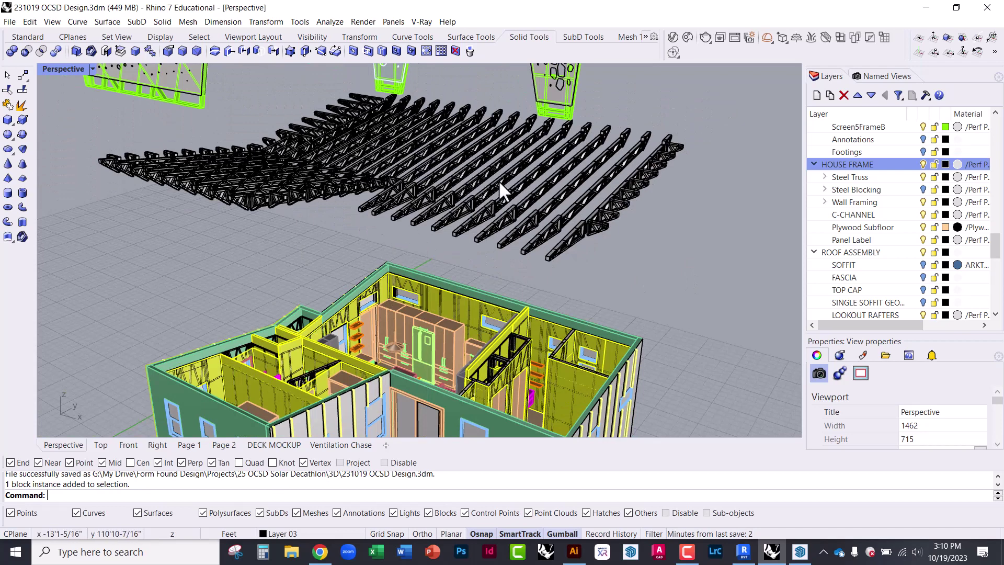
pyautogui.scroll(-3, 321, 197)
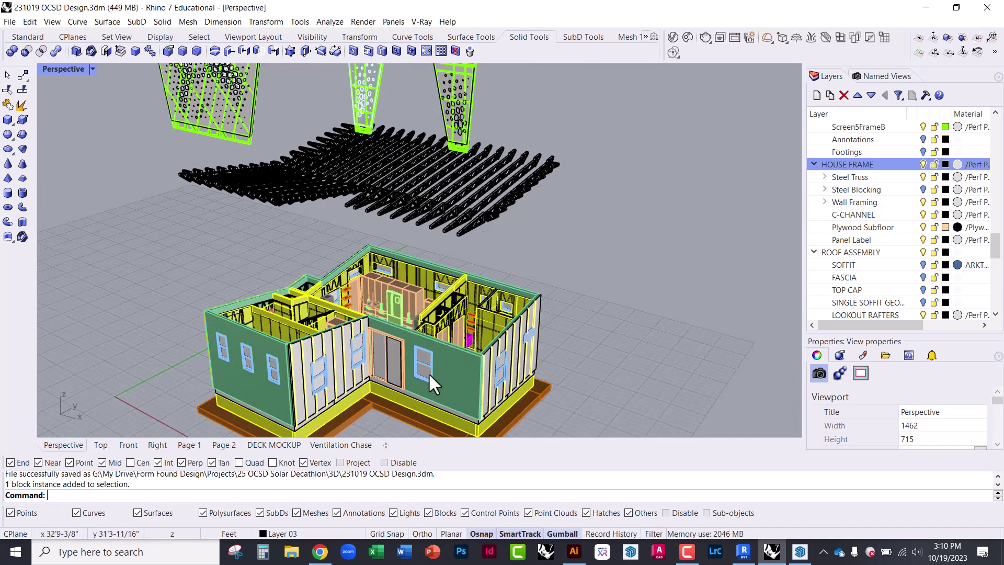
# Step: Examine the house interior from above, covering the bedrooms, closets, bathroom, kitchen and living area
pyautogui.scroll(10, 392, 332)
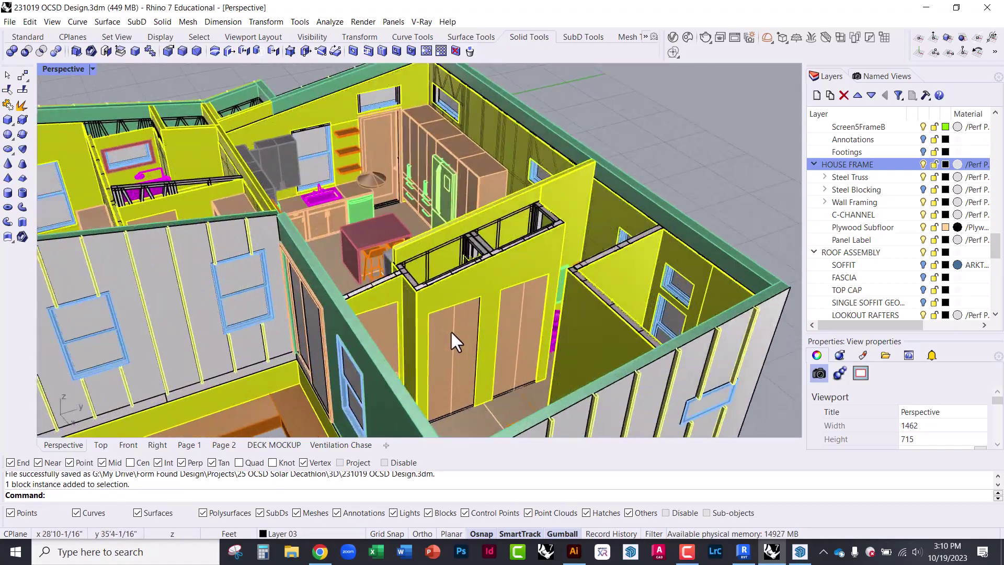
pyautogui.scroll(2, 450, 331)
pyautogui.moveTo(473, 258); pyautogui.dragTo(361, 207, button='right')
pyautogui.scroll(-10, 520, 217)
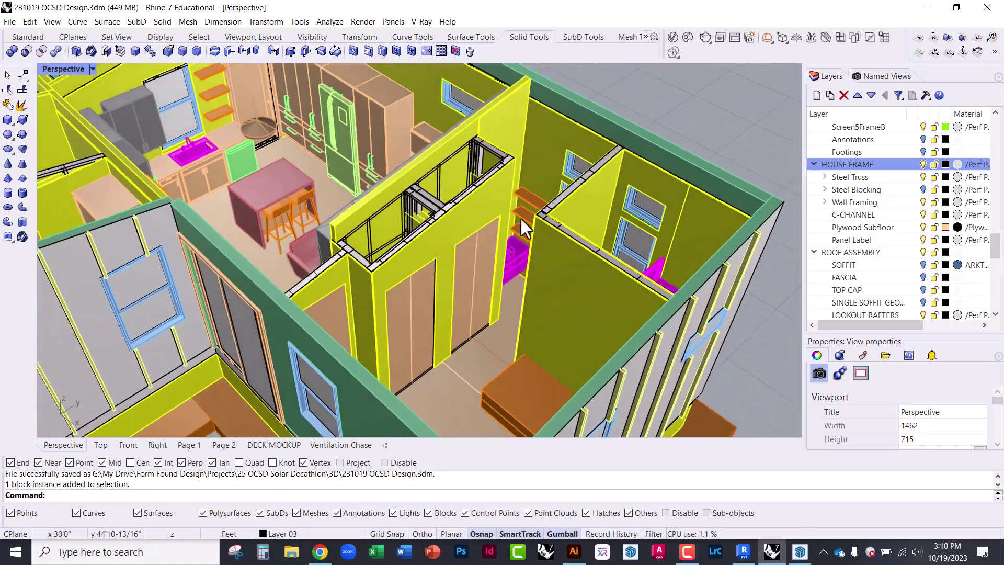
pyautogui.scroll(6, 406, 177)
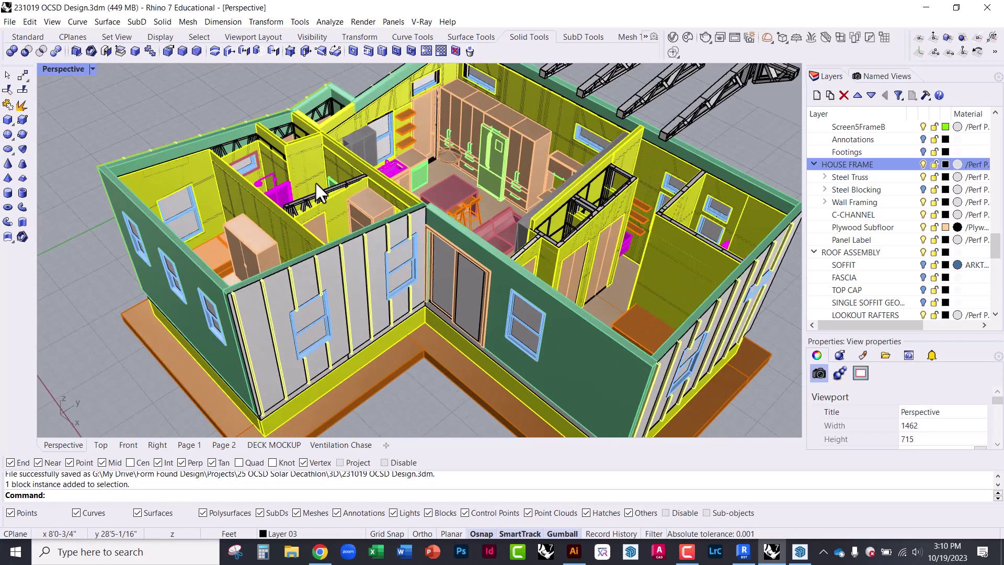
pyautogui.scroll(1, 480, 137)
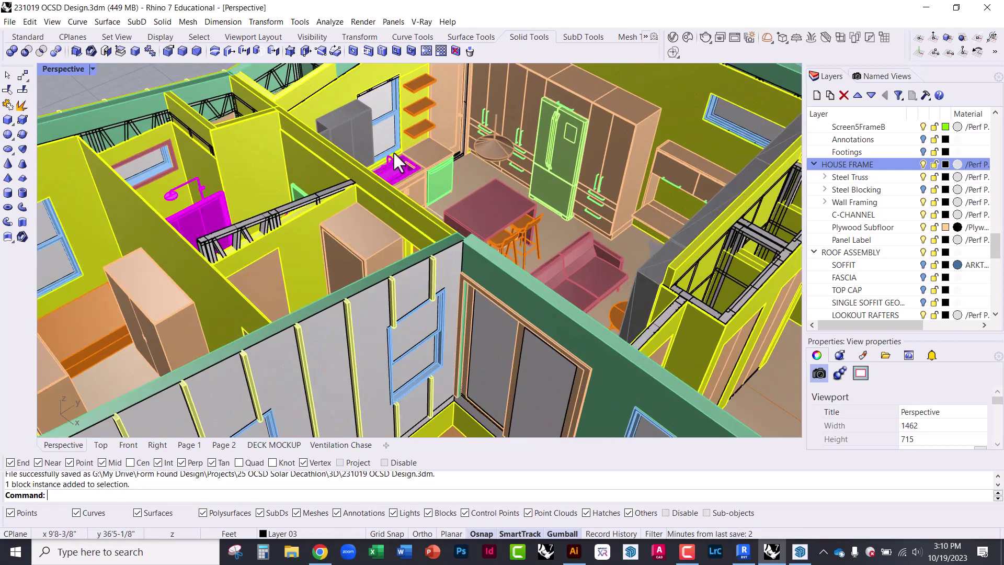
pyautogui.moveTo(394, 152); pyautogui.dragTo(418, 169, button='right')
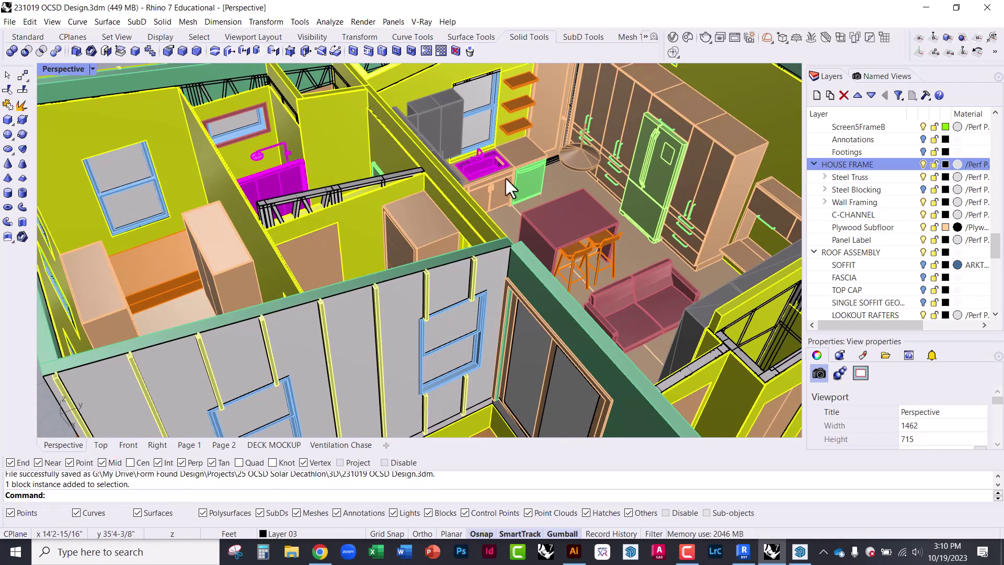
pyautogui.moveTo(480, 238); pyautogui.dragTo(294, 125, button='right')
pyautogui.scroll(4, 429, 191)
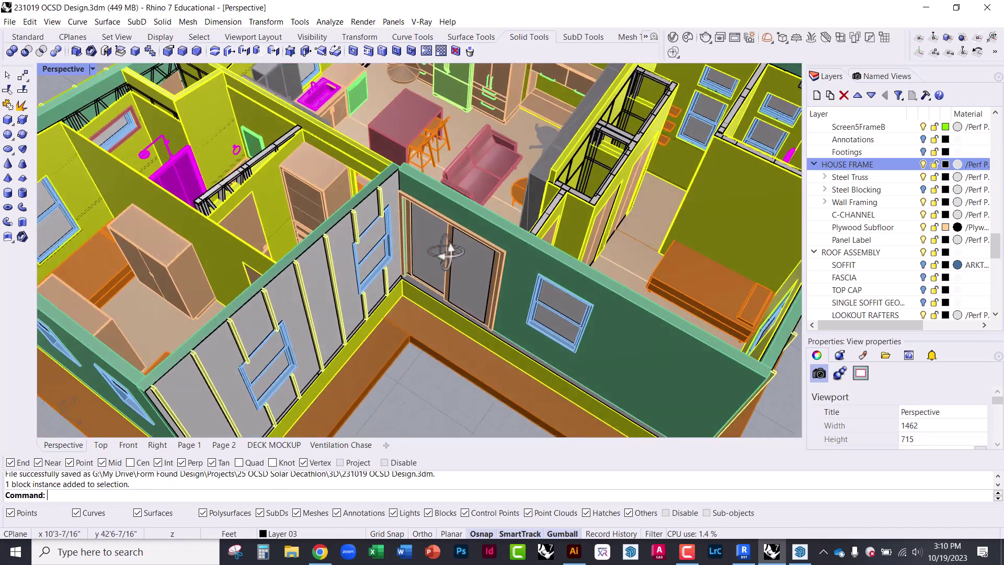
# Step: Examine the house from the open wall framing out to the full exploded assembly of walls, trusses, screens and roof
pyautogui.scroll(-5, 433, 197)
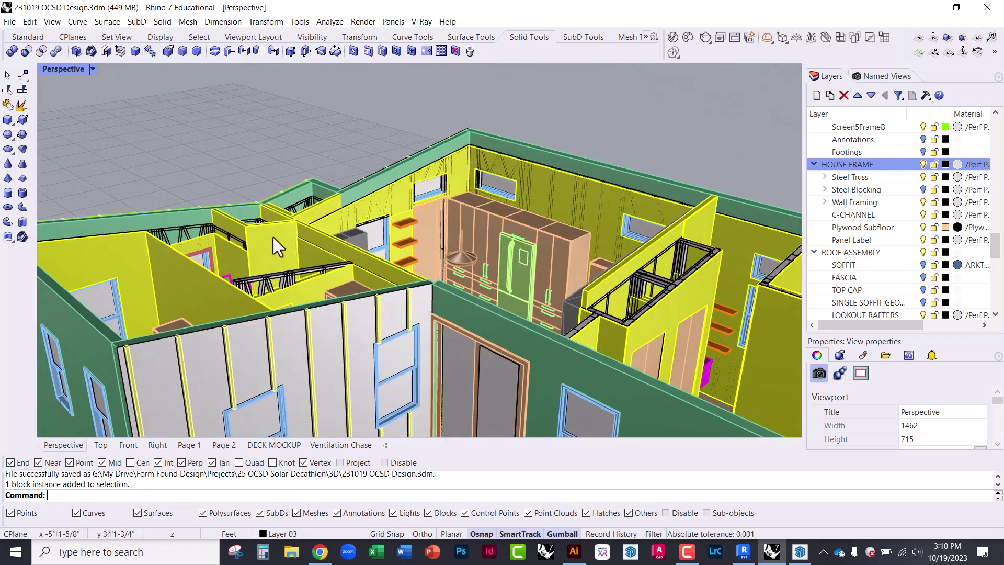
pyautogui.moveTo(273, 237); pyautogui.dragTo(297, 116, button='right')
pyautogui.scroll(-3, 516, 194)
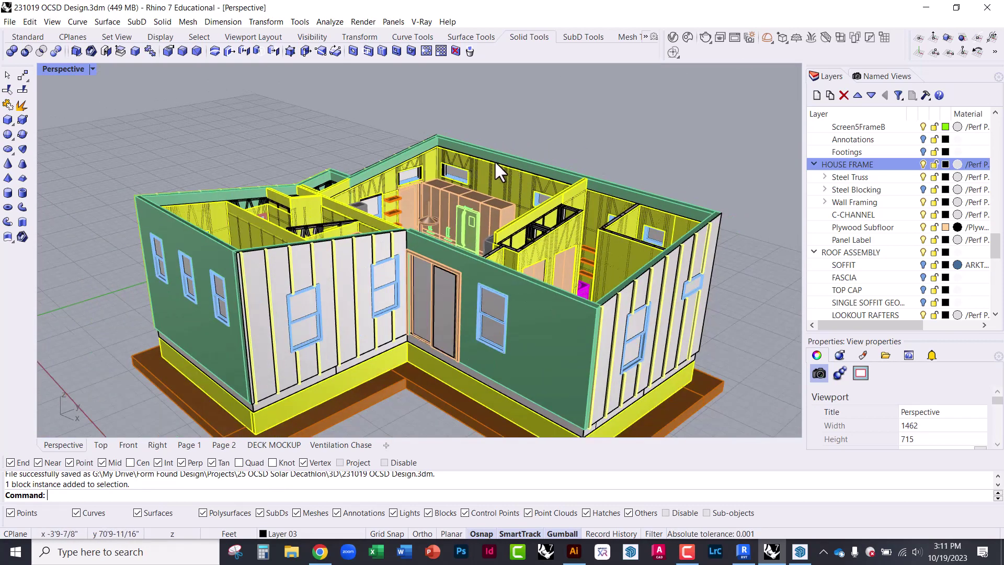
pyautogui.moveTo(484, 185); pyautogui.dragTo(545, 229, button='right')
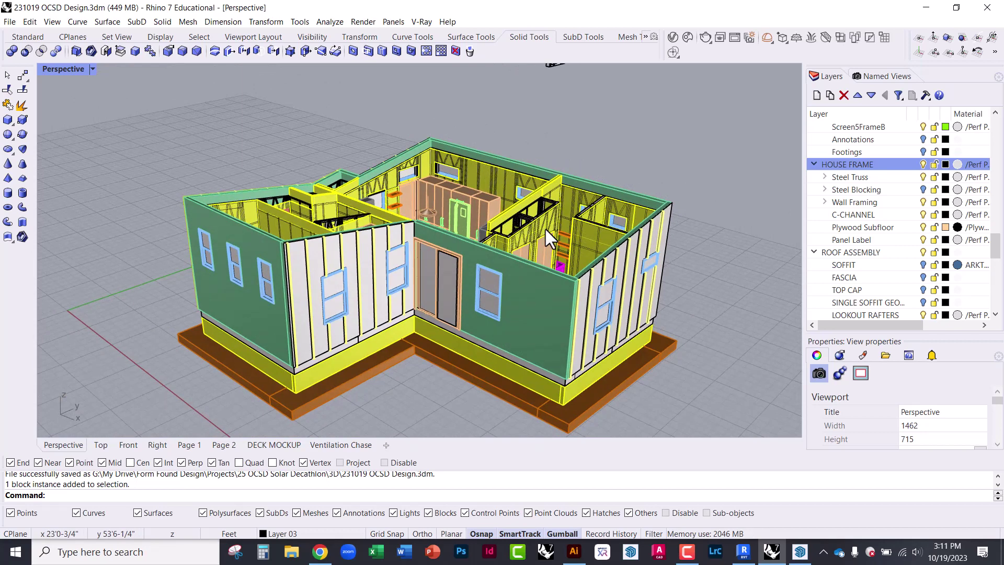
pyautogui.scroll(-3, 545, 354)
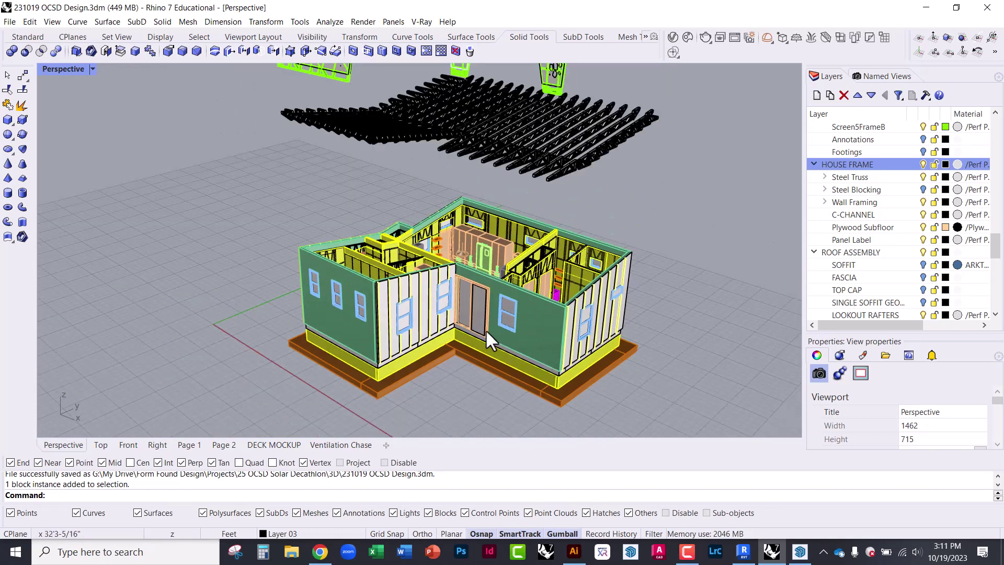
pyautogui.scroll(-2, 486, 328)
pyautogui.scroll(2, 501, 111)
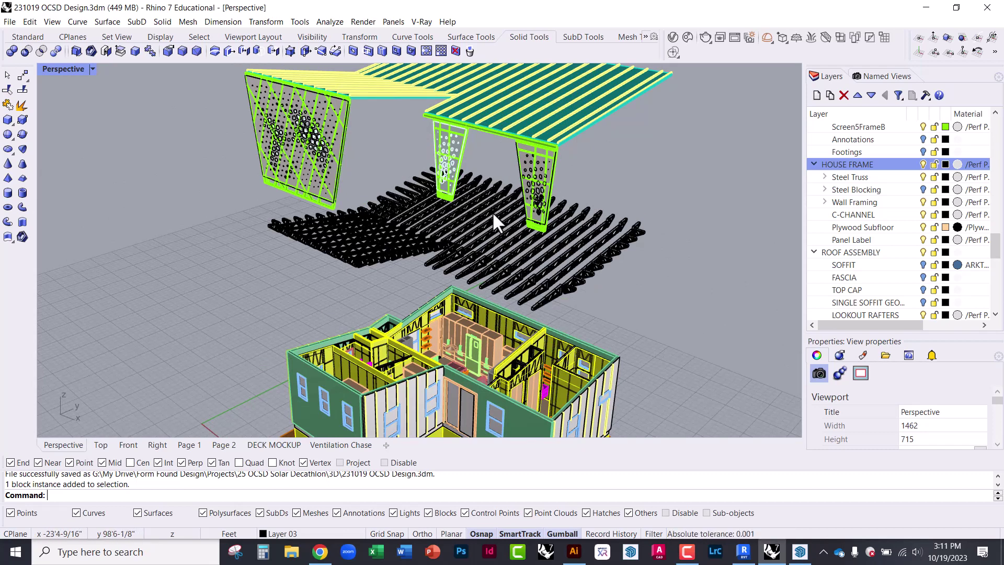
pyautogui.scroll(-2, 352, 211)
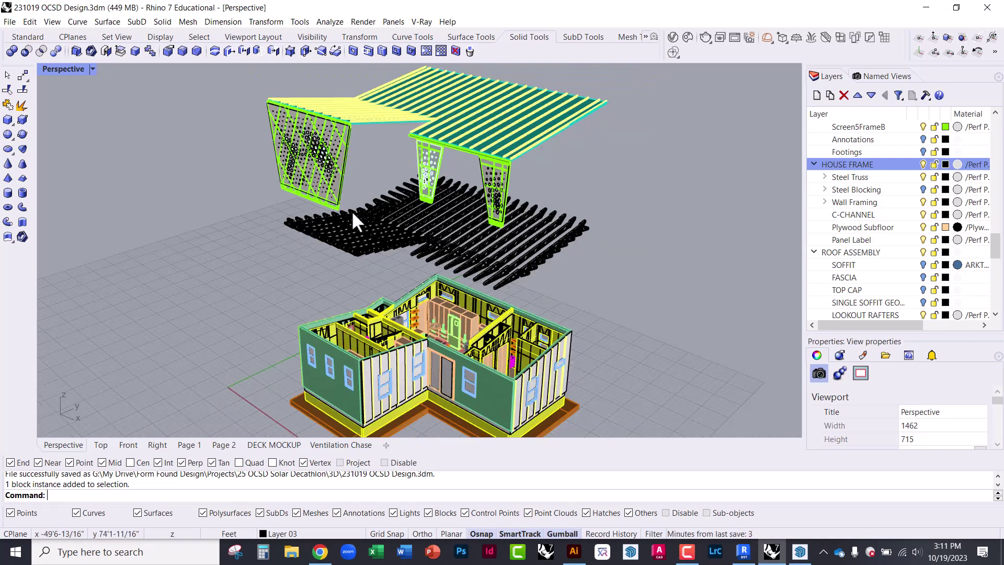
pyautogui.moveTo(448, 202)
pyautogui.mouseDown(button='right')
pyautogui.moveTo(454, 193)
pyautogui.moveTo(444, 212)
pyautogui.mouseUp(button='right')
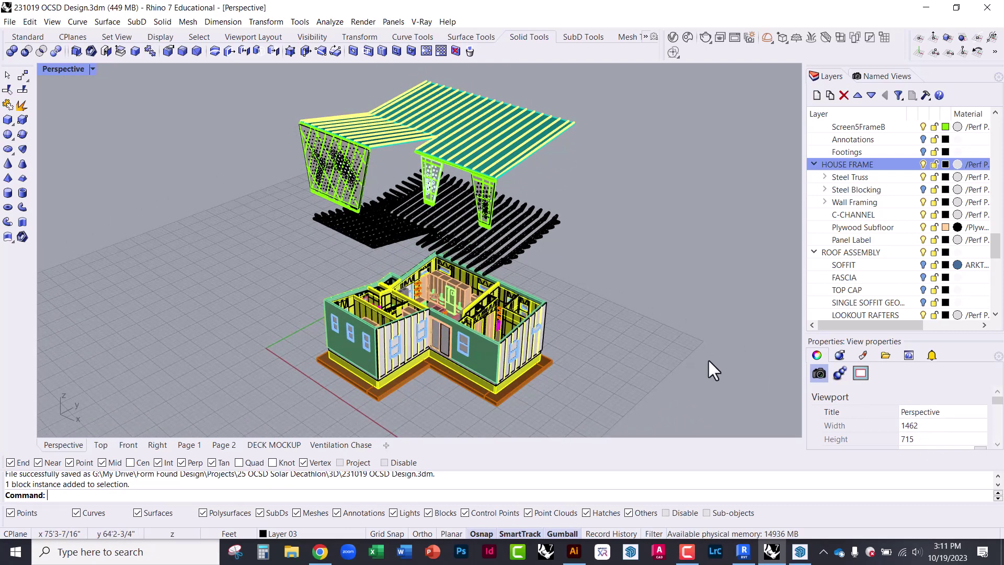
pyautogui.moveTo(576, 293)
pyautogui.mouseDown(button='right')
pyautogui.moveTo(554, 273)
pyautogui.moveTo(571, 292)
pyautogui.mouseUp(button='right')
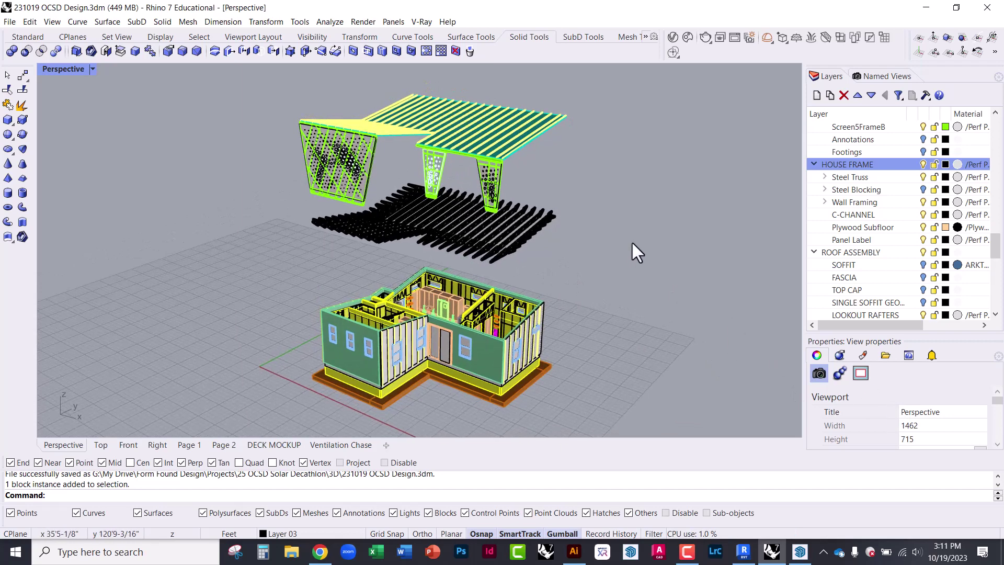
pyautogui.scroll(2, 459, 240)
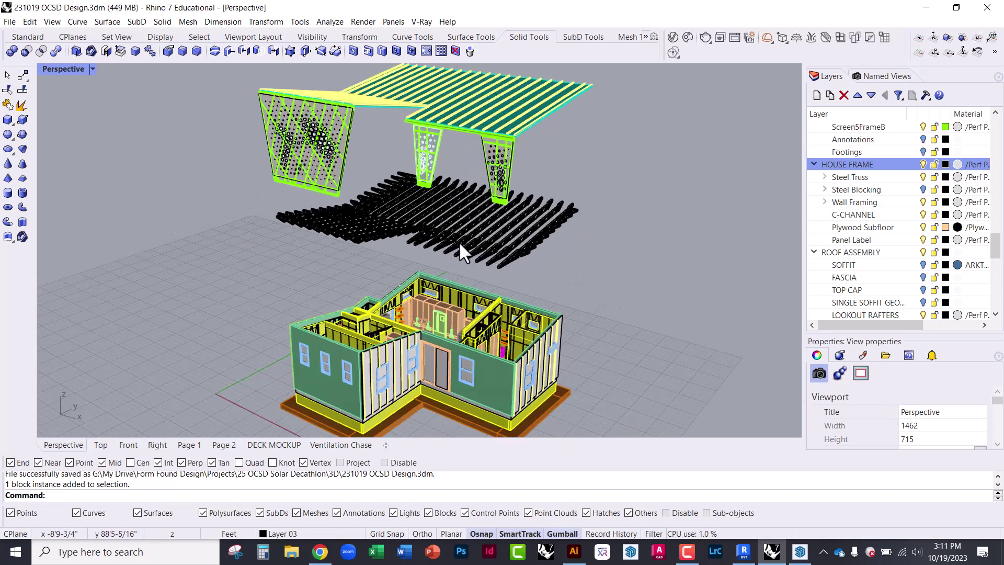
# Step: Highlight the raised steel roof truss group above the house for a closer look, then clear the selection
pyautogui.click(498, 258)
pyautogui.scroll(4, 498, 259)
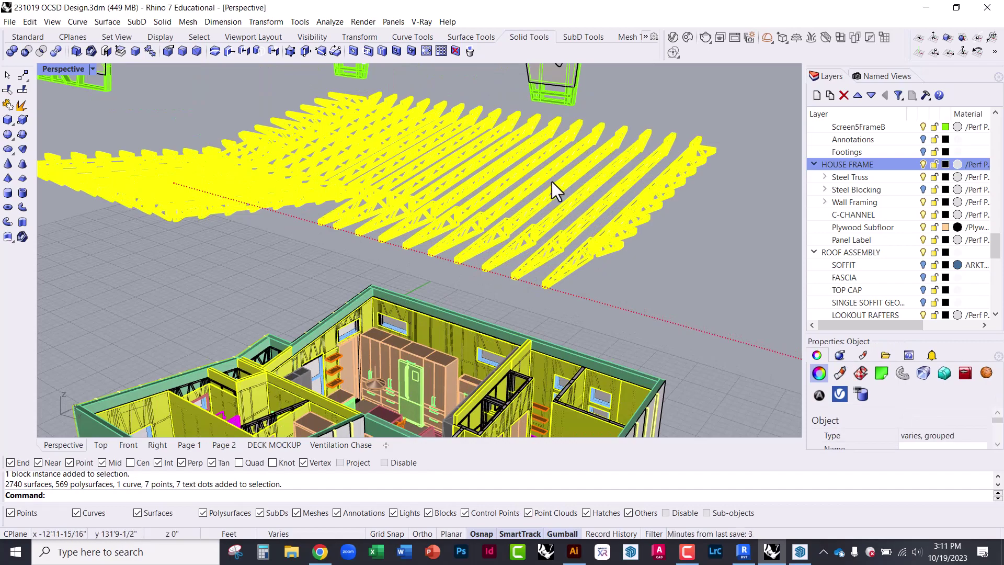
pyautogui.moveTo(432, 221); pyautogui.dragTo(347, 240, button='right')
pyautogui.press('Escape')
pyautogui.scroll(-3, 324, 173)
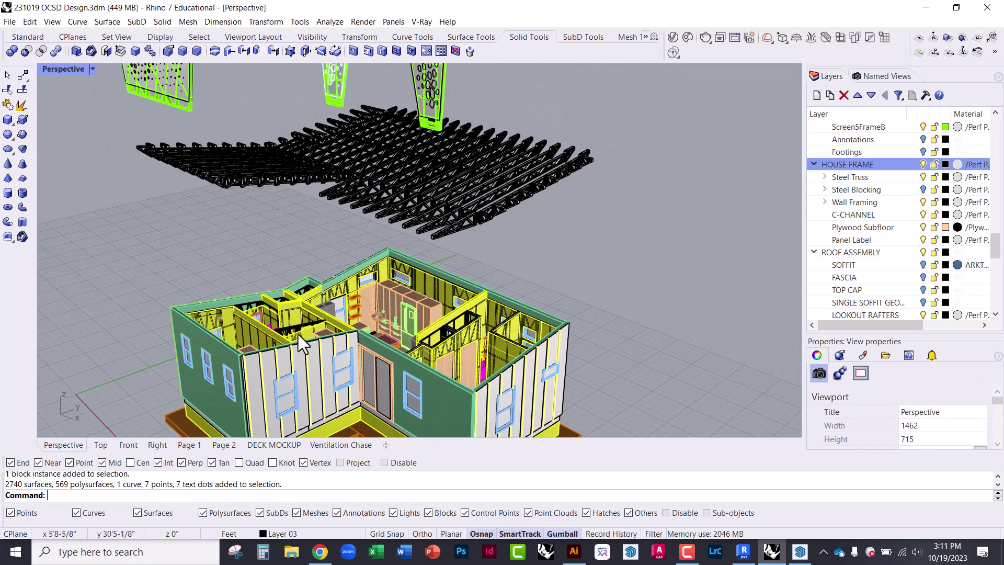
# Step: Examine the steel trusses from several angles and up close, relating them to the rooms and walls beneath
pyautogui.moveTo(298, 334); pyautogui.dragTo(300, 303, button='right')
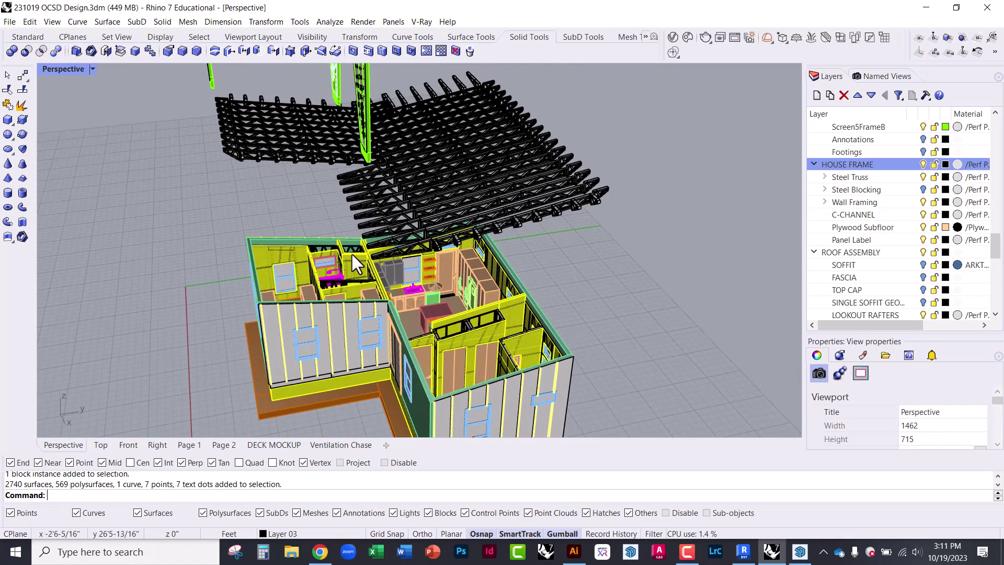
pyautogui.moveTo(366, 323); pyautogui.dragTo(350, 304, button='right')
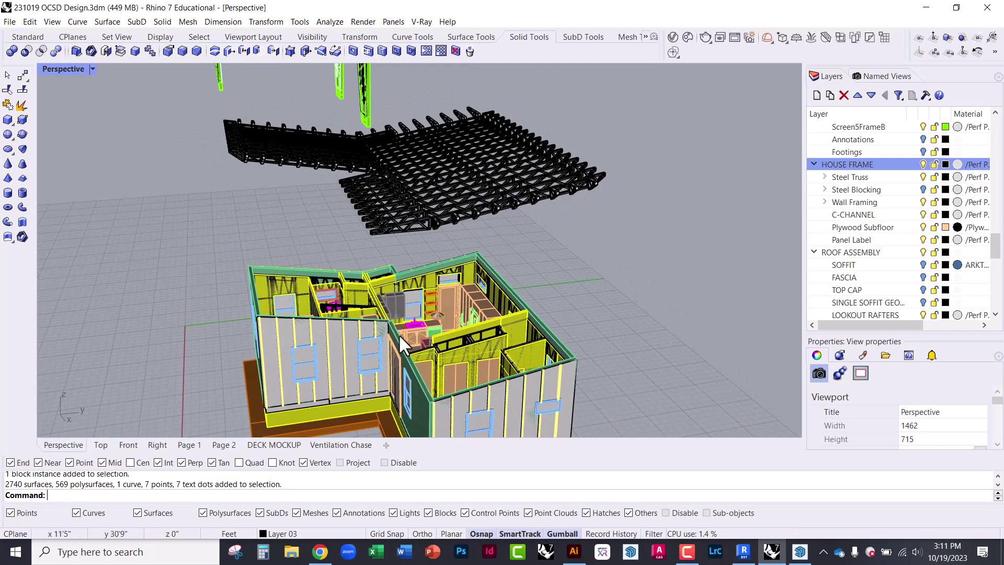
pyautogui.moveTo(462, 319); pyautogui.dragTo(318, 288, button='right')
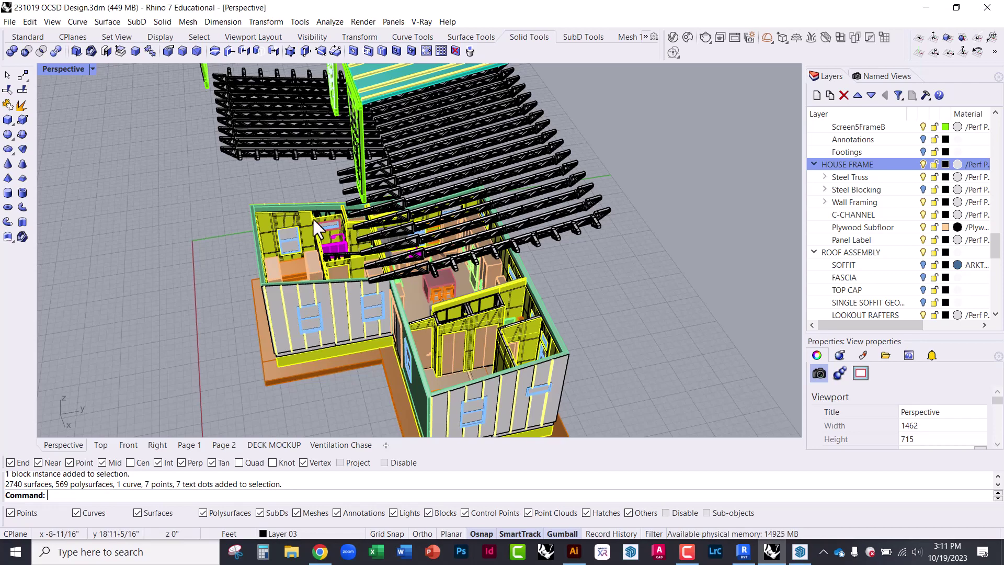
pyautogui.moveTo(313, 176); pyautogui.dragTo(320, 160, button='right')
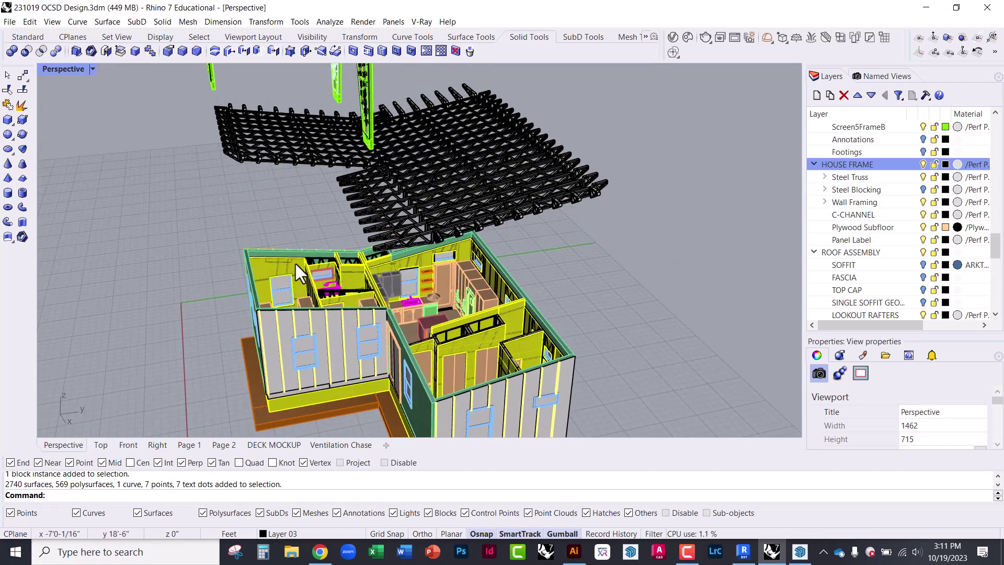
pyautogui.scroll(5, 291, 174)
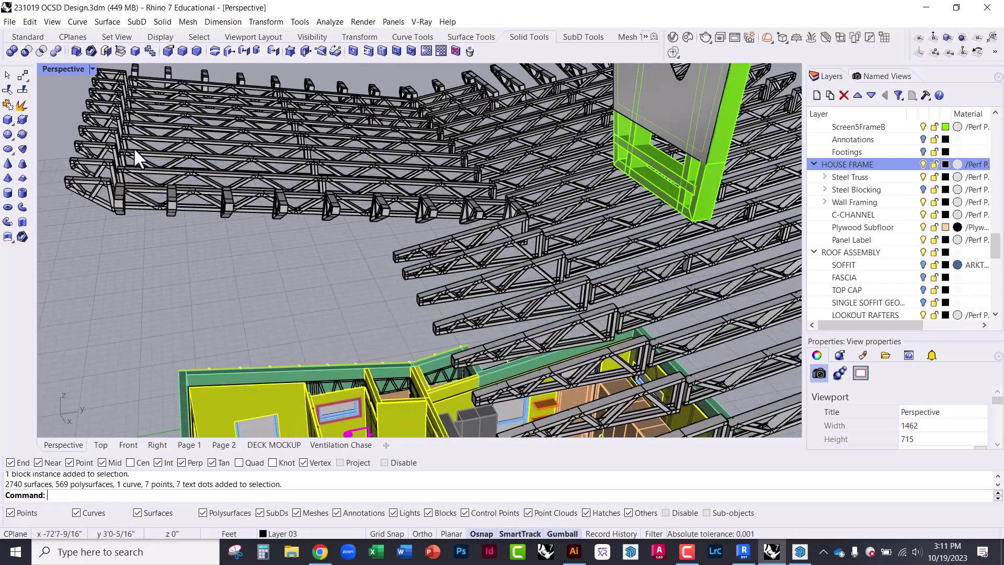
pyautogui.moveTo(277, 151); pyautogui.dragTo(275, 155, button='right')
pyautogui.scroll(3, 303, 139)
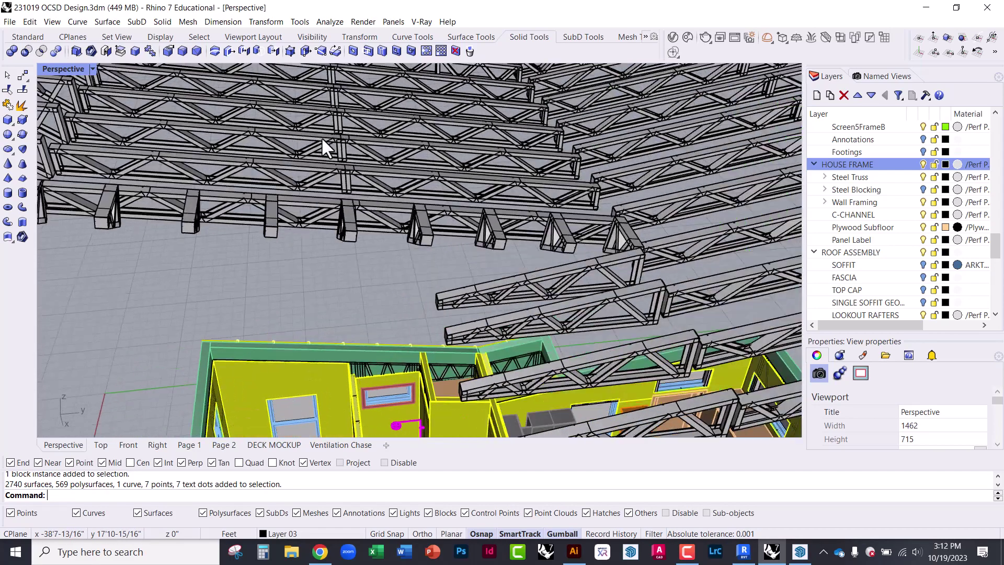
pyautogui.scroll(-2, 337, 134)
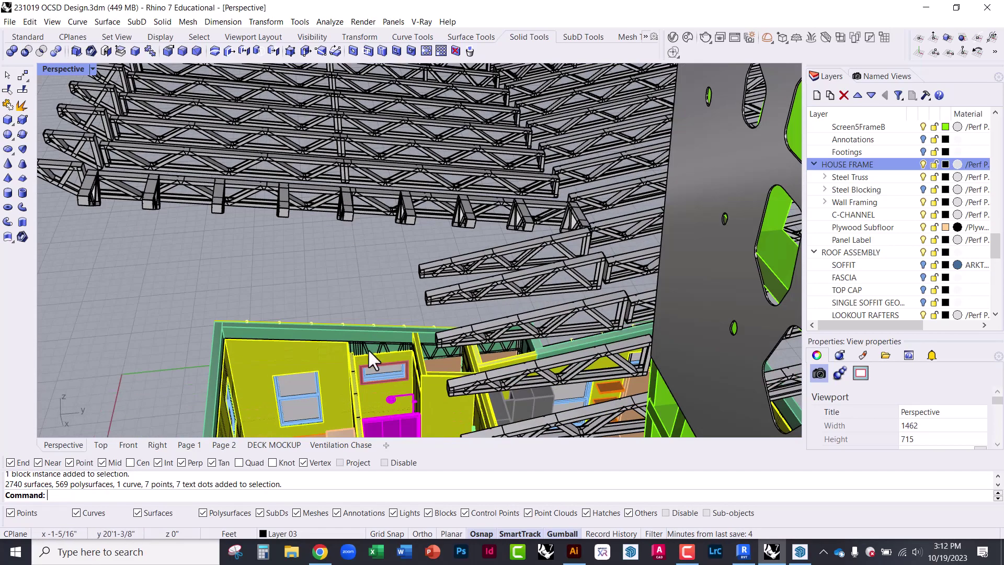
pyautogui.scroll(-6, 341, 247)
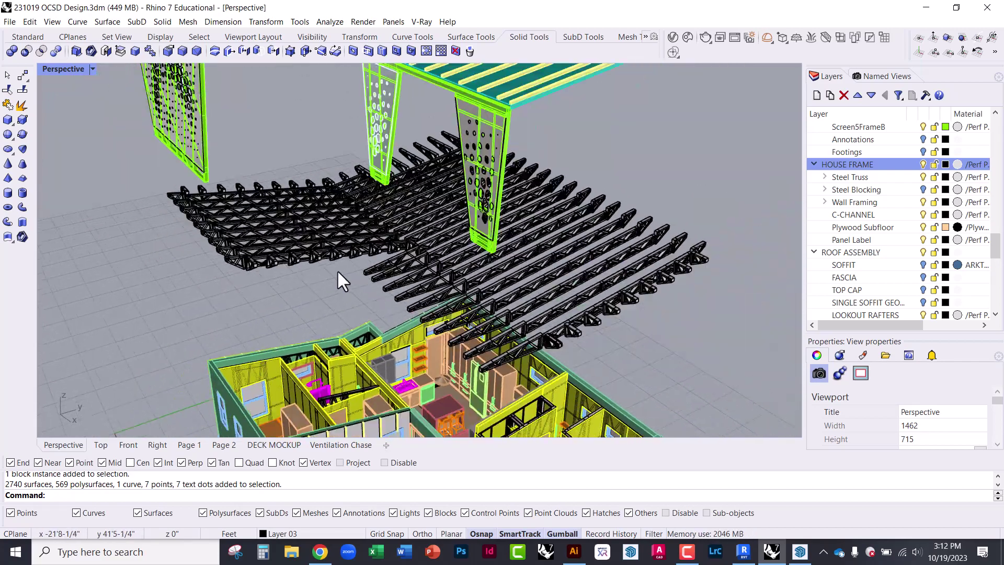
# Step: Examine the open interior below the trusses, including the bedrooms, bathroom, kitchen cabinets and living area
pyautogui.scroll(3, 308, 380)
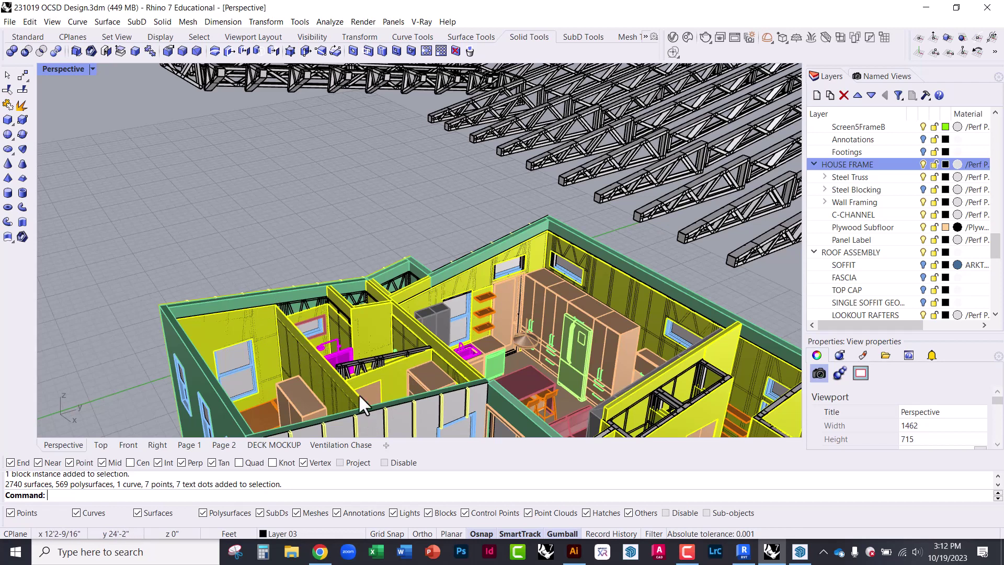
pyautogui.moveTo(359, 393); pyautogui.dragTo(428, 326, button='right')
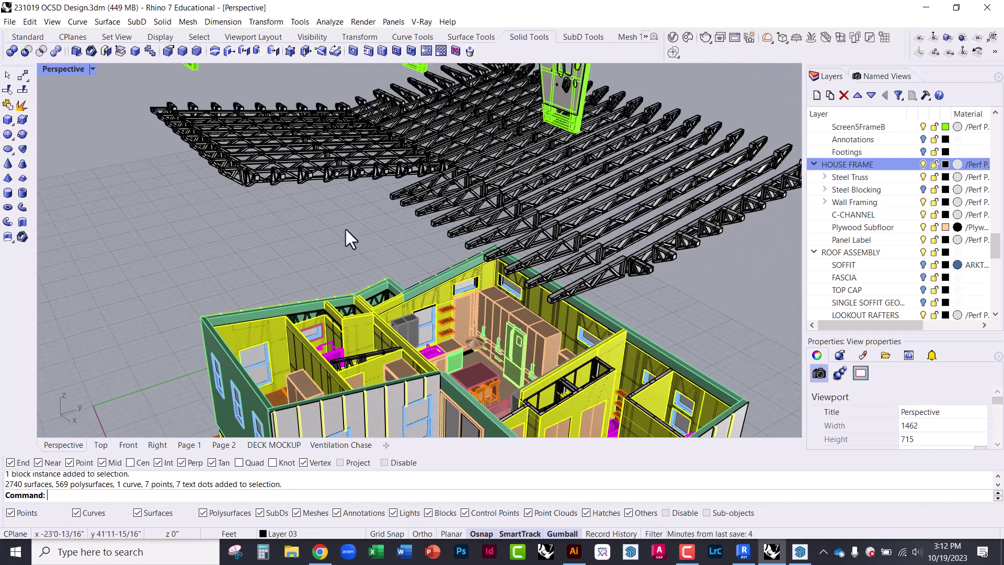
pyautogui.moveTo(345, 227); pyautogui.dragTo(370, 287, button='right')
pyautogui.scroll(5, 400, 323)
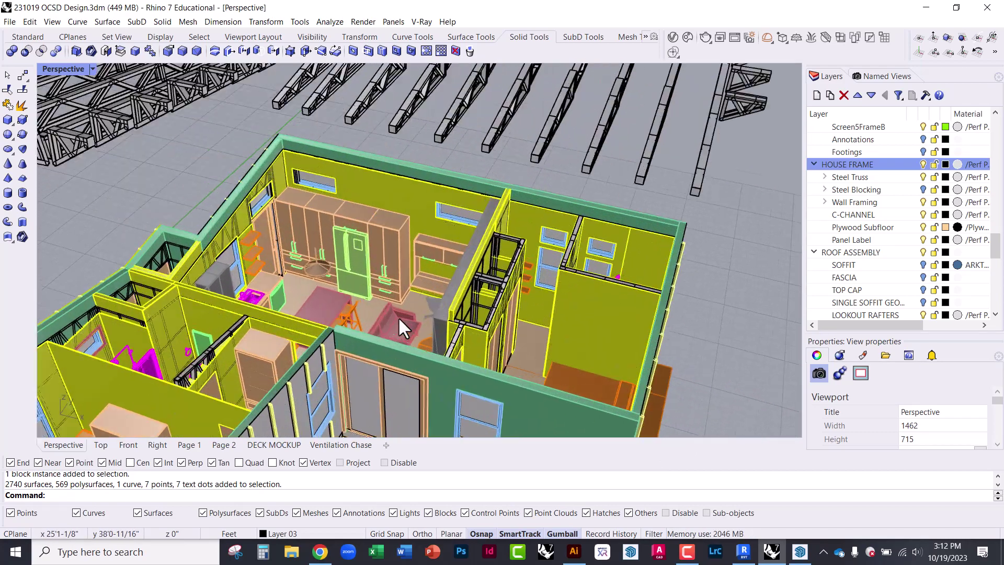
pyautogui.moveTo(399, 320); pyautogui.dragTo(380, 256, button='right')
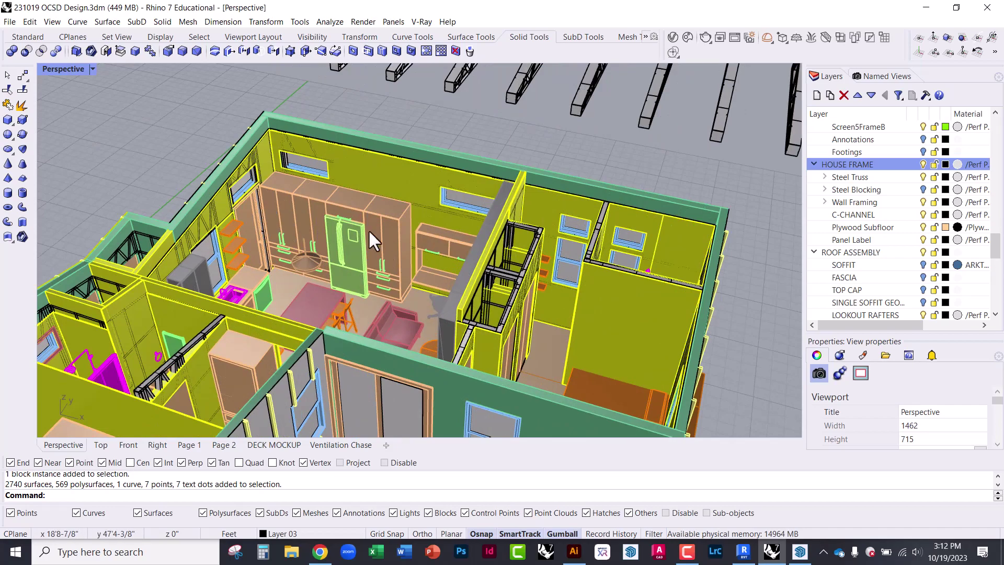
pyautogui.moveTo(375, 241); pyautogui.dragTo(331, 148, button='right')
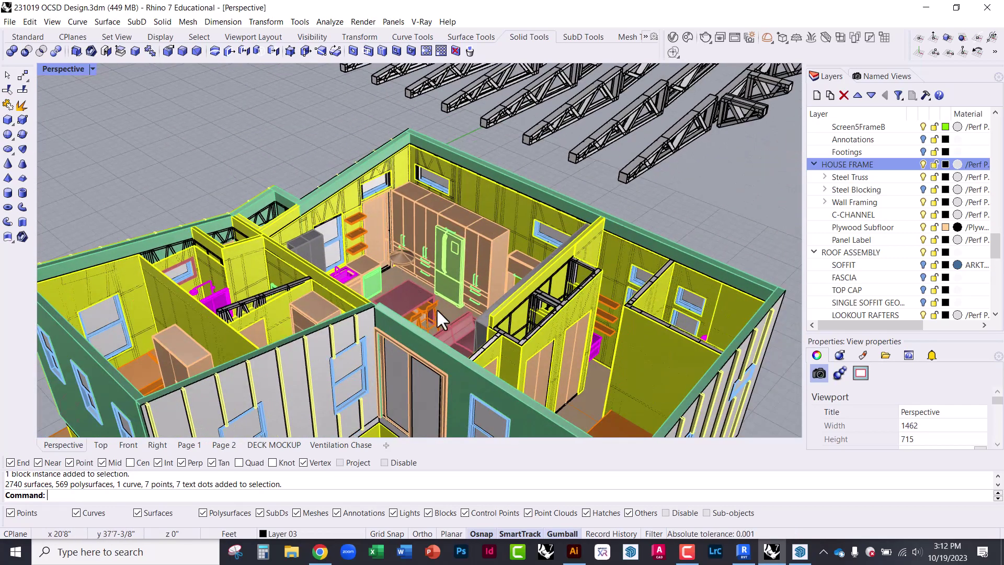
pyautogui.moveTo(436, 308); pyautogui.dragTo(331, 247, button='right')
# Step: Select the raised steel truss group and move it down 20 feet vertically onto the house walls
pyautogui.scroll(-5, 341, 268)
pyautogui.moveTo(394, 268); pyautogui.dragTo(420, 192, button='right')
pyautogui.click(406, 189)
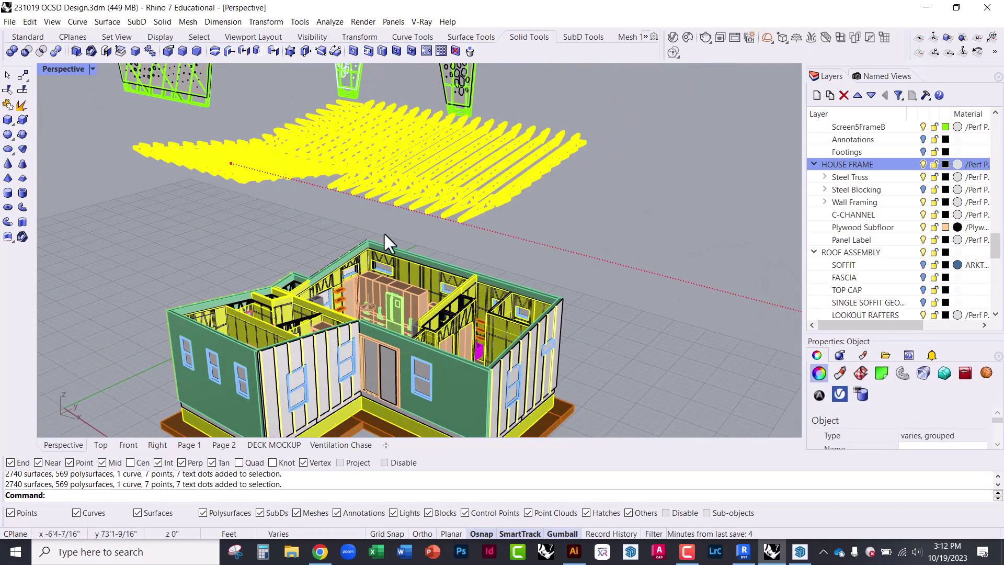
pyautogui.moveTo(384, 236); pyautogui.dragTo(568, 254, button='right')
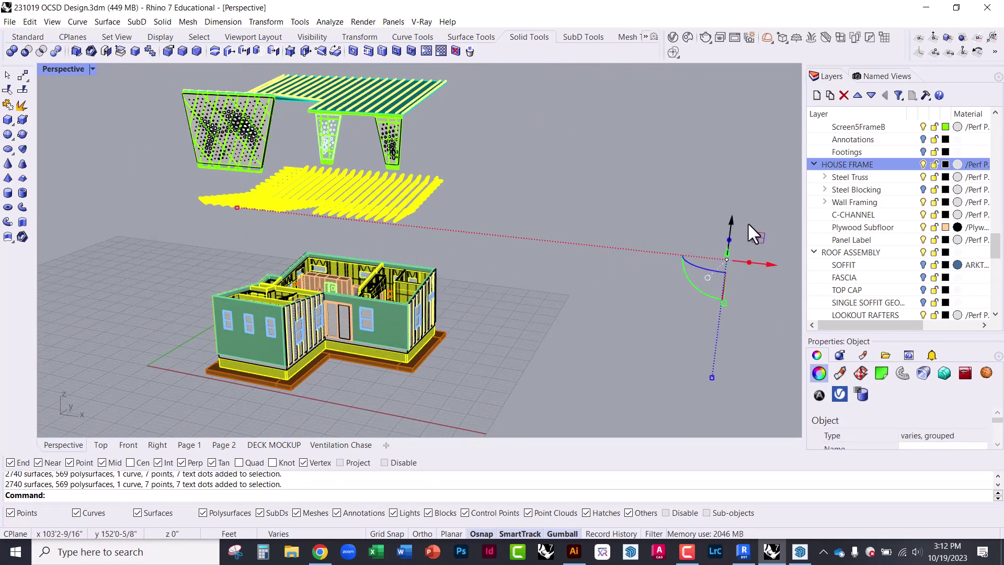
pyautogui.click(730, 223)
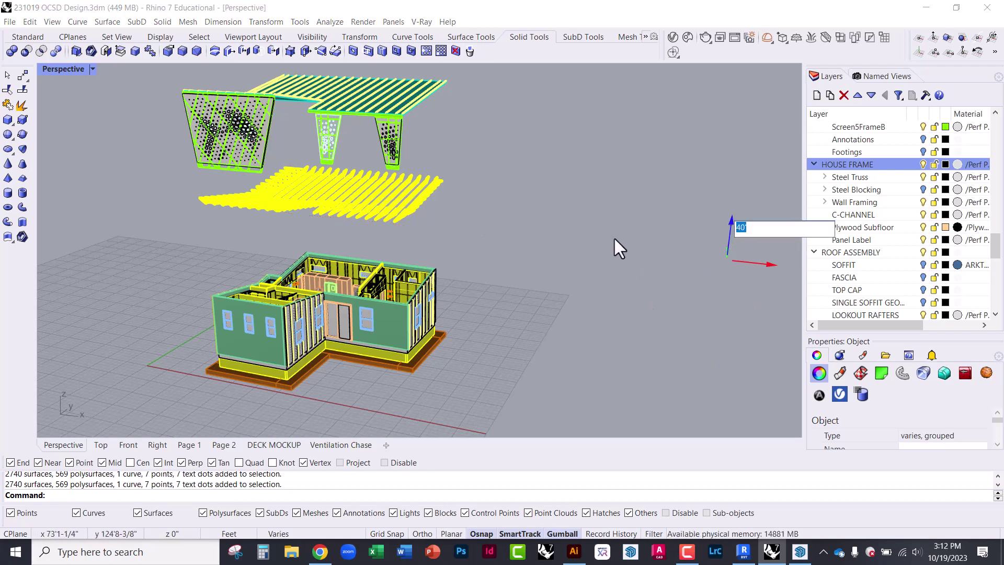
pyautogui.write('-20')
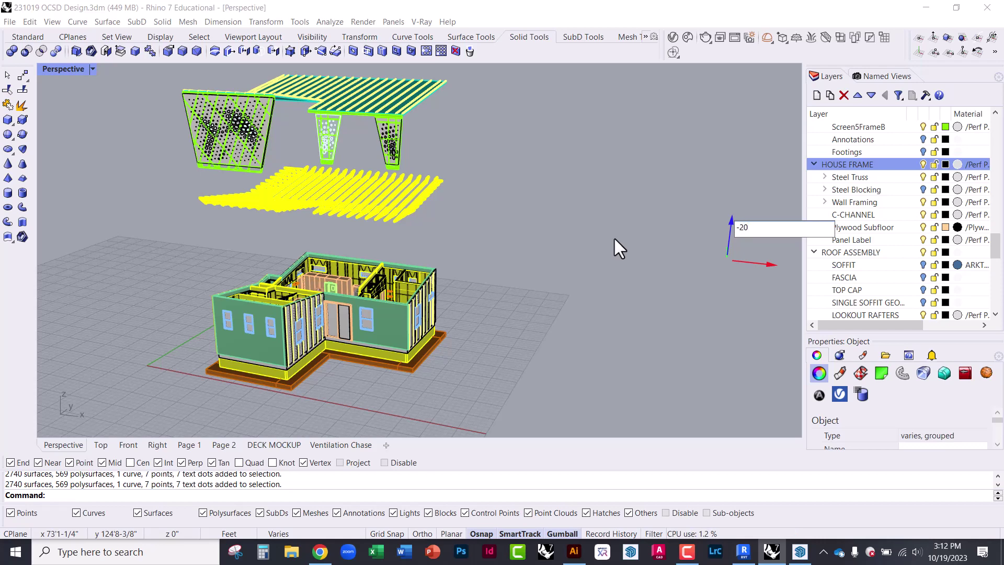
pyautogui.press('Return')
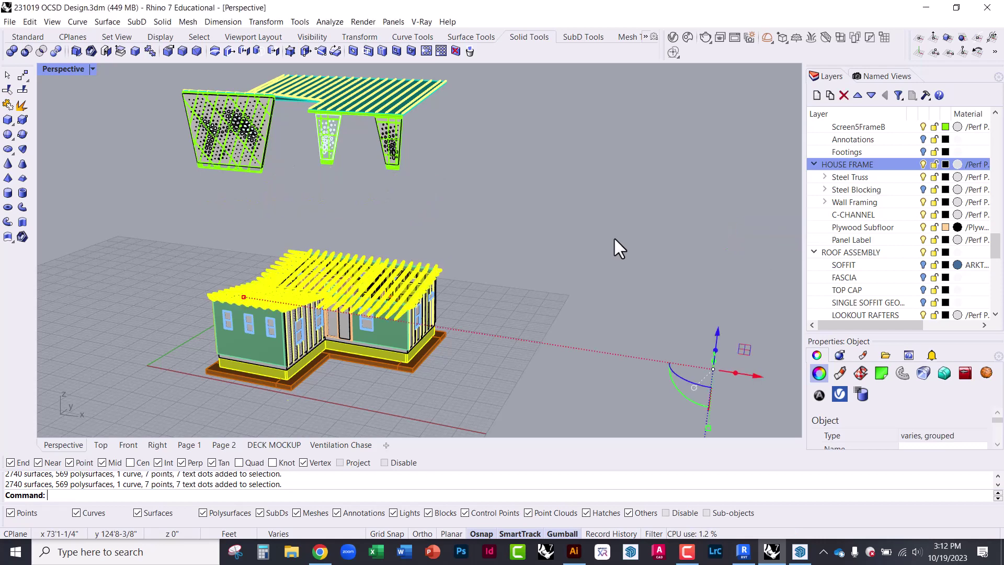
# Step: Move the steel truss group back up 20 feet above the house and clear the selection
pyautogui.scroll(2, 409, 301)
pyautogui.scroll(-1, 342, 272)
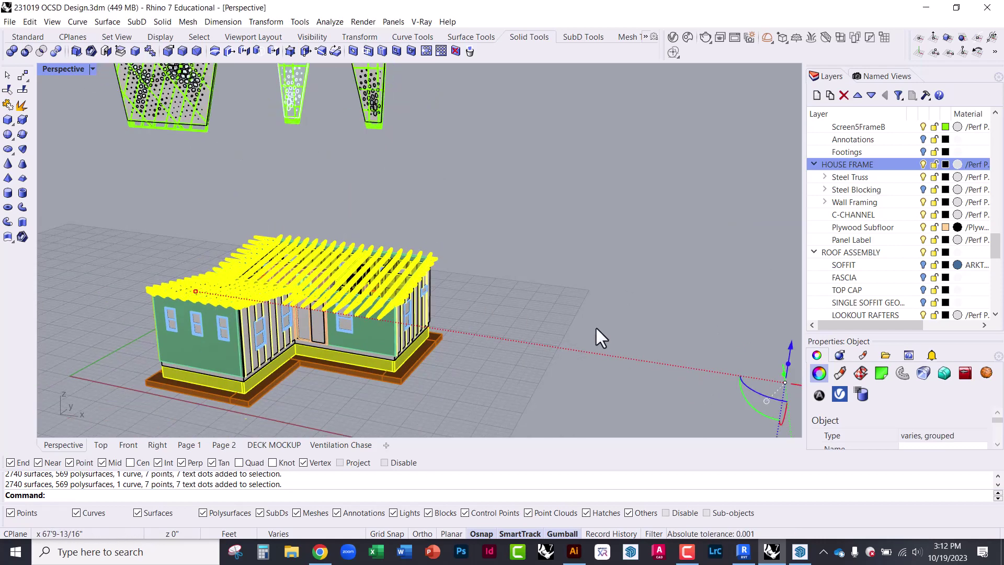
pyautogui.scroll(-2, 548, 335)
pyautogui.click(727, 335)
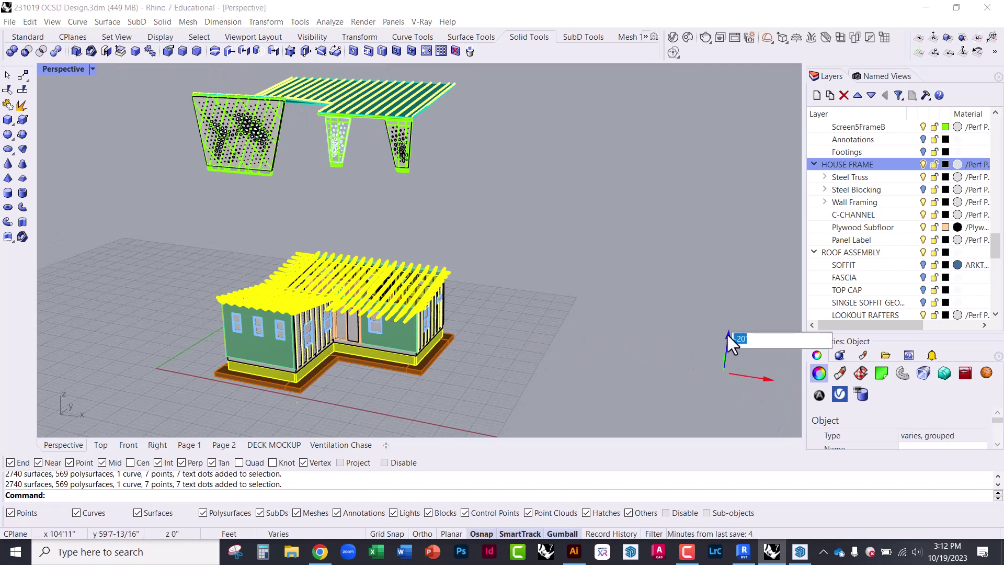
pyautogui.write('20')
pyautogui.press('Return')
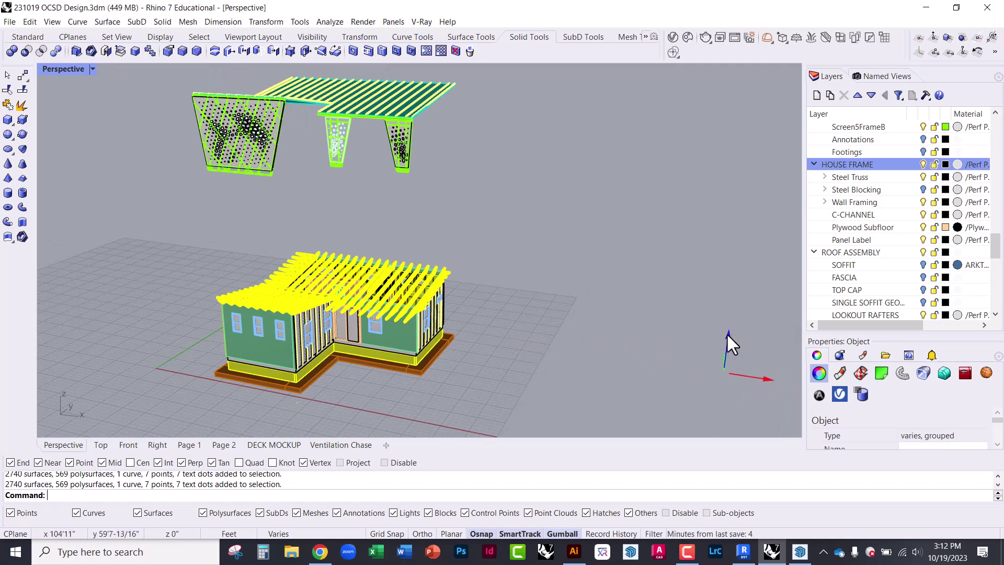
pyautogui.click(703, 259)
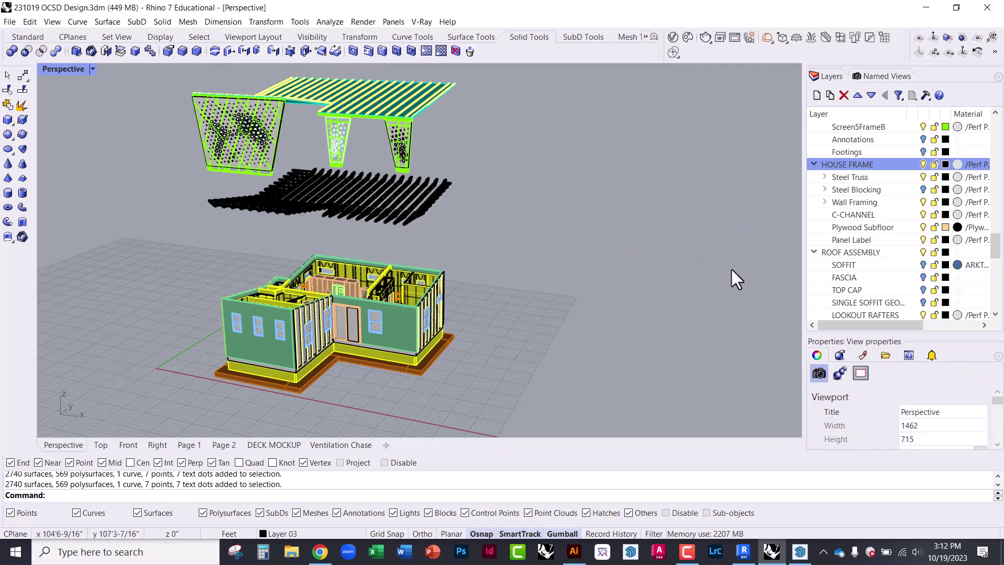
pyautogui.scroll(4, 448, 263)
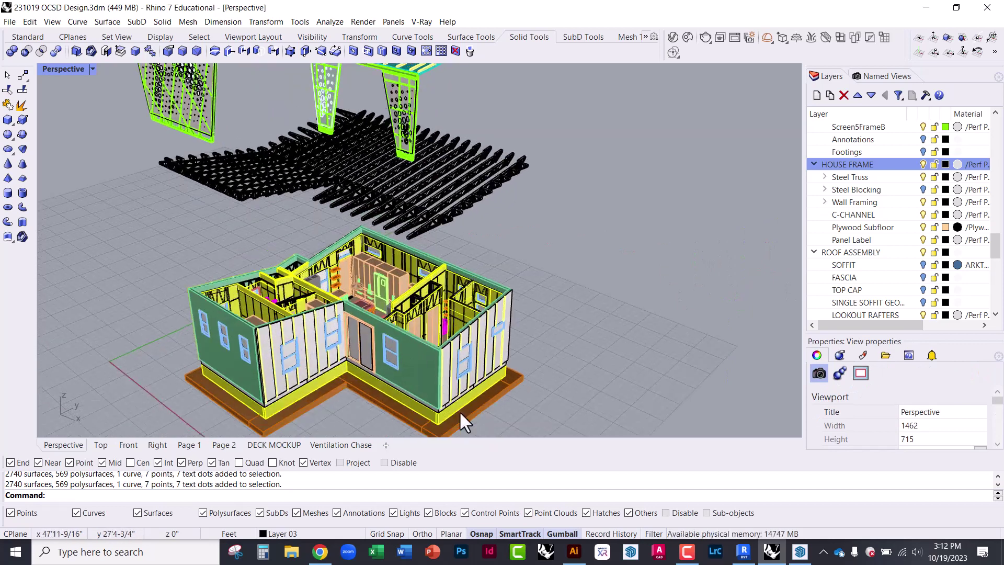
pyautogui.click(557, 532)
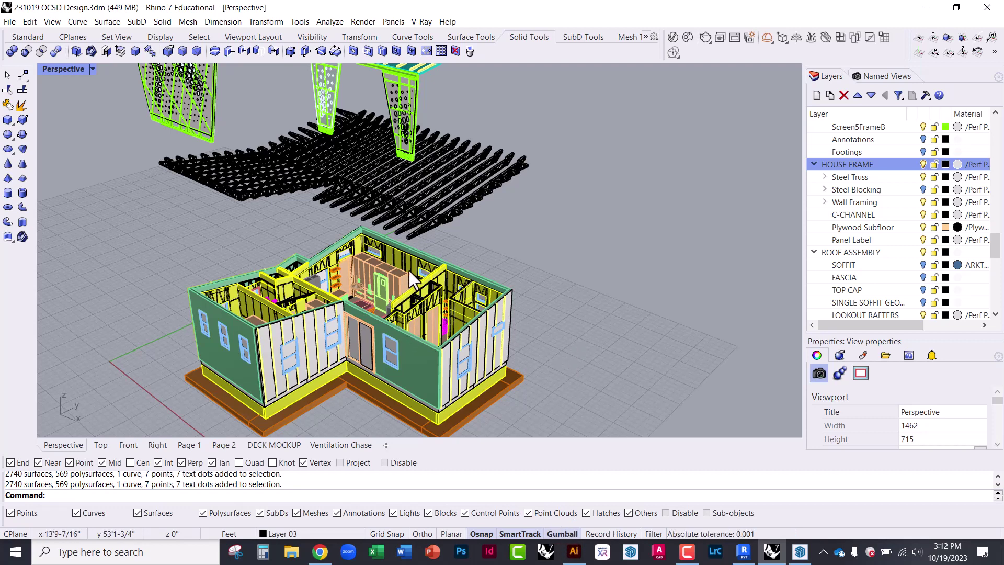
# Step: Examine the raised roof, perforated screens and steel trusses from several angles, briefly selecting the middle screen and clearing the selection
pyautogui.moveTo(435, 243); pyautogui.dragTo(541, 215, button='right')
pyautogui.moveTo(391, 208); pyautogui.dragTo(355, 307, button='right')
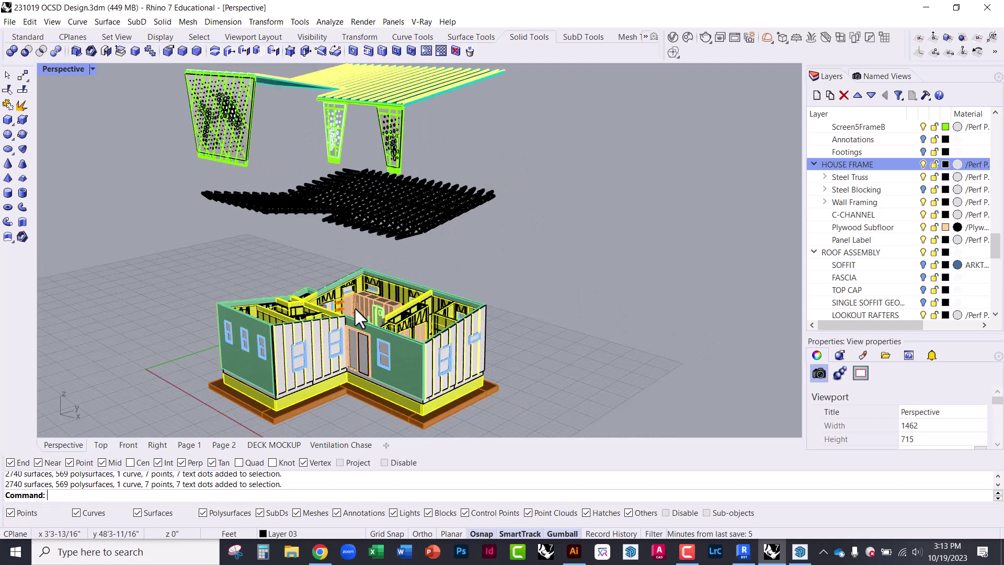
pyautogui.moveTo(362, 188); pyautogui.dragTo(296, 227, button='right')
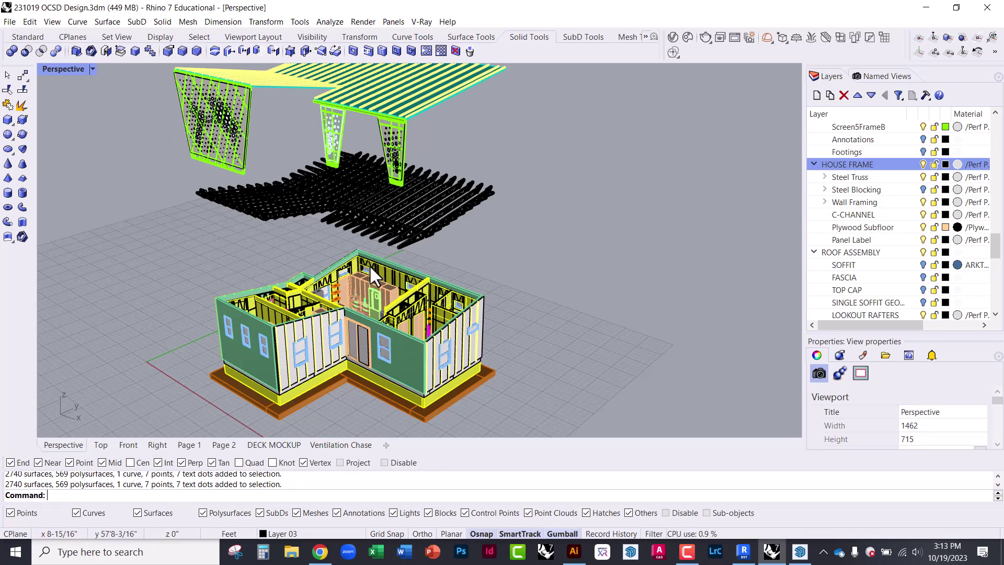
pyautogui.moveTo(369, 265); pyautogui.dragTo(369, 152, button='right')
pyautogui.scroll(2, 369, 152)
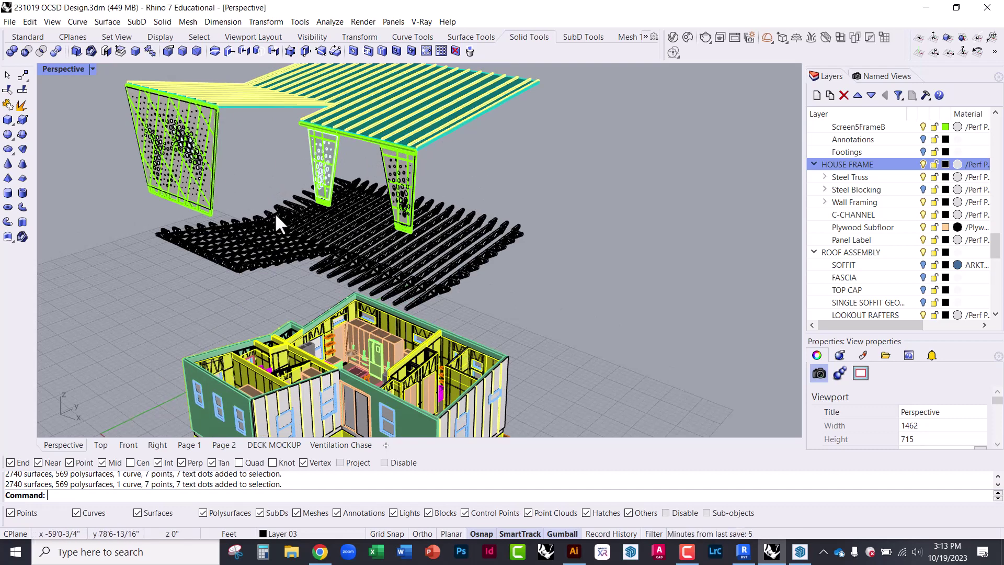
pyautogui.moveTo(245, 183); pyautogui.dragTo(247, 166, button='right')
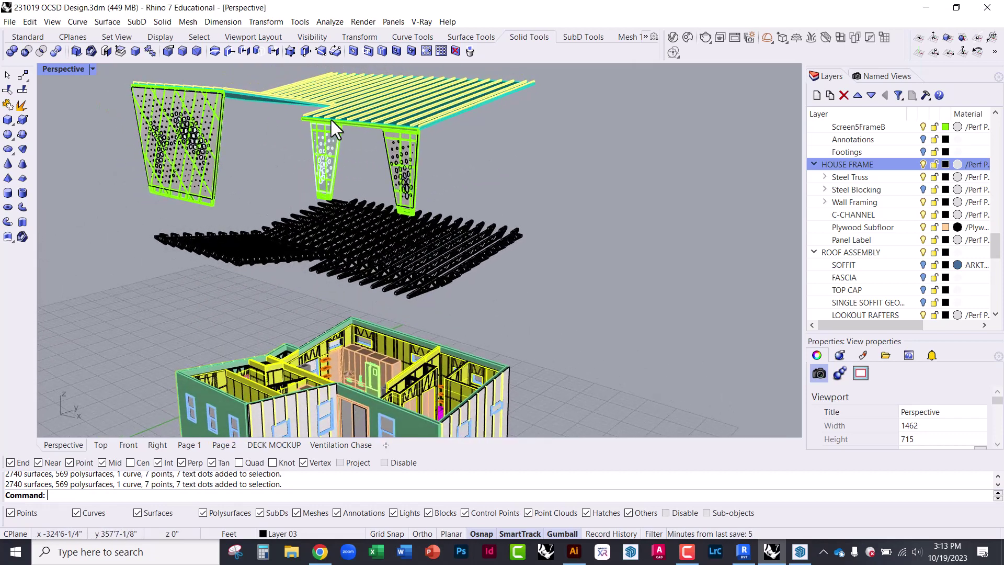
pyautogui.click(329, 149)
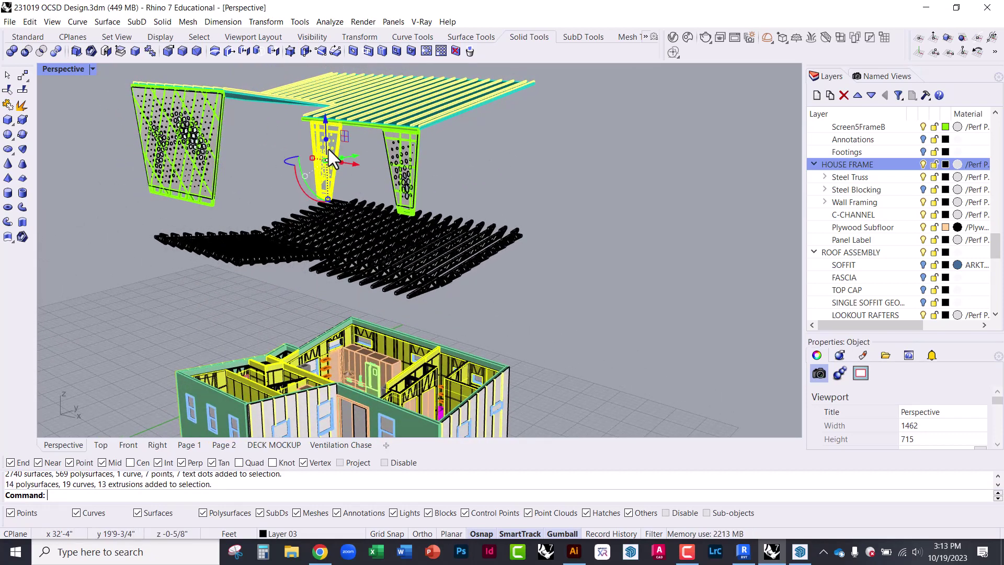
pyautogui.click(366, 142)
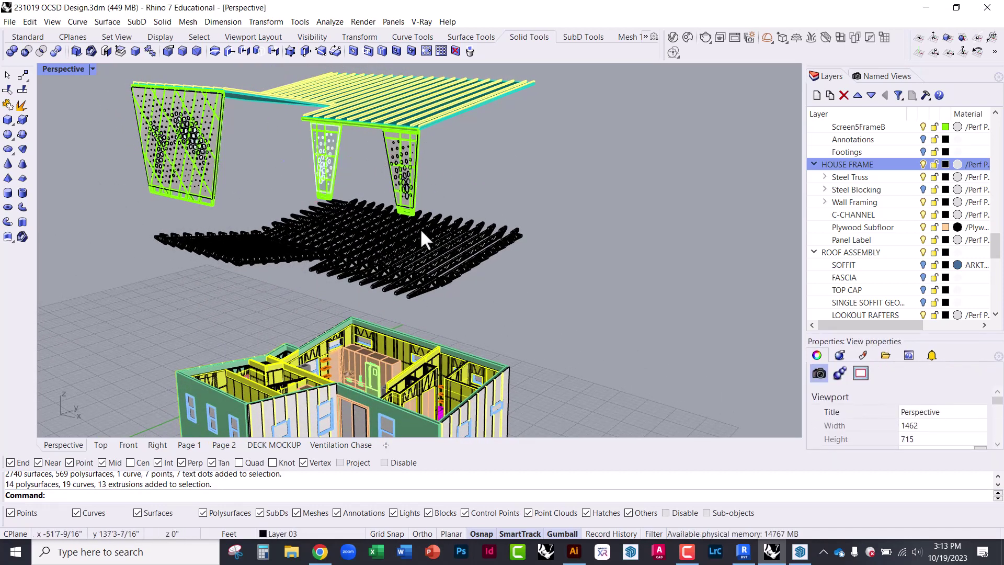
pyautogui.moveTo(463, 288); pyautogui.dragTo(313, 238, button='right')
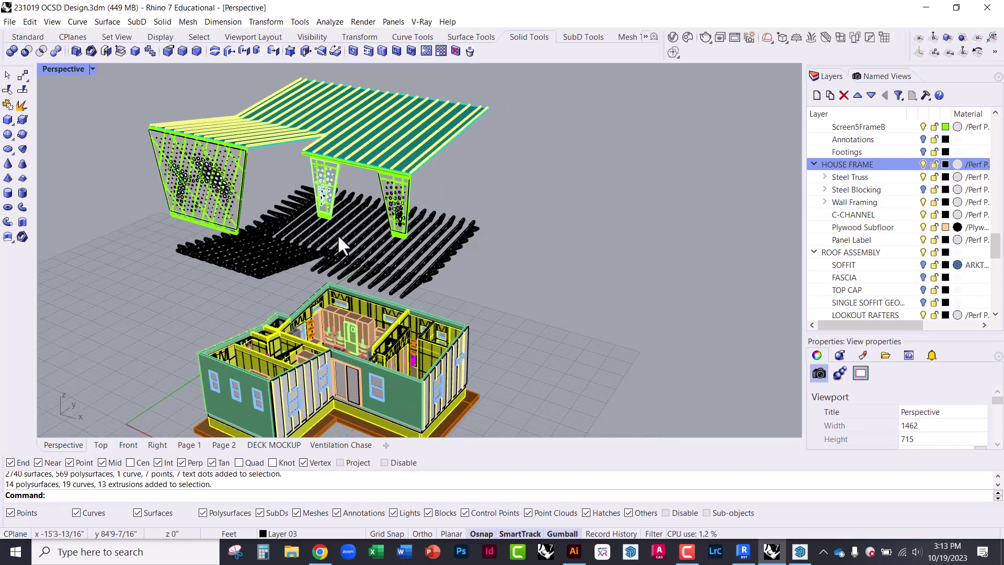
pyautogui.moveTo(526, 248); pyautogui.dragTo(568, 276, button='right')
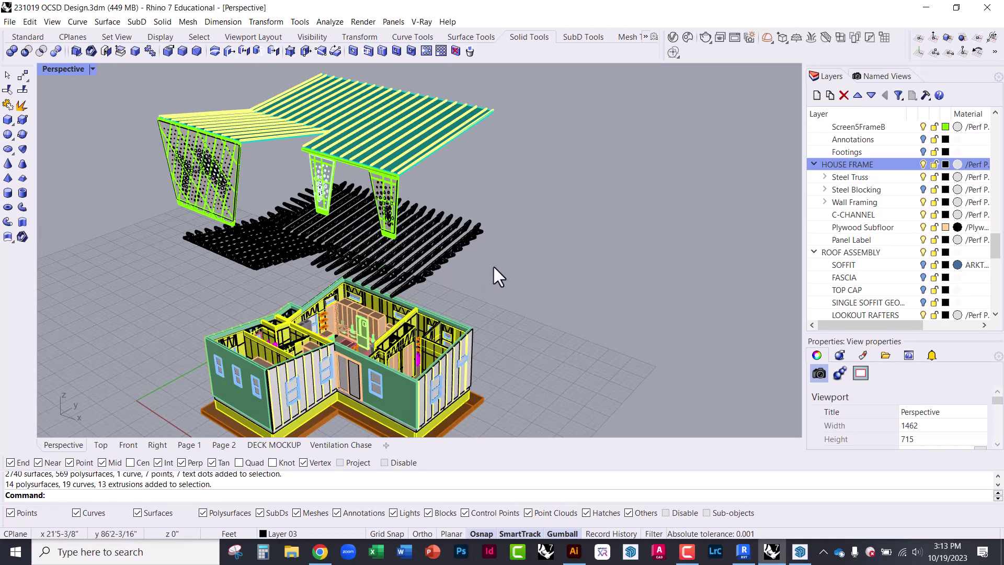
# Step: Examine the whole exploded house from afar and up close, relating the roof and trusses to the open rooms below
pyautogui.moveTo(356, 302); pyautogui.dragTo(359, 310, button='right')
pyautogui.scroll(-2, 553, 225)
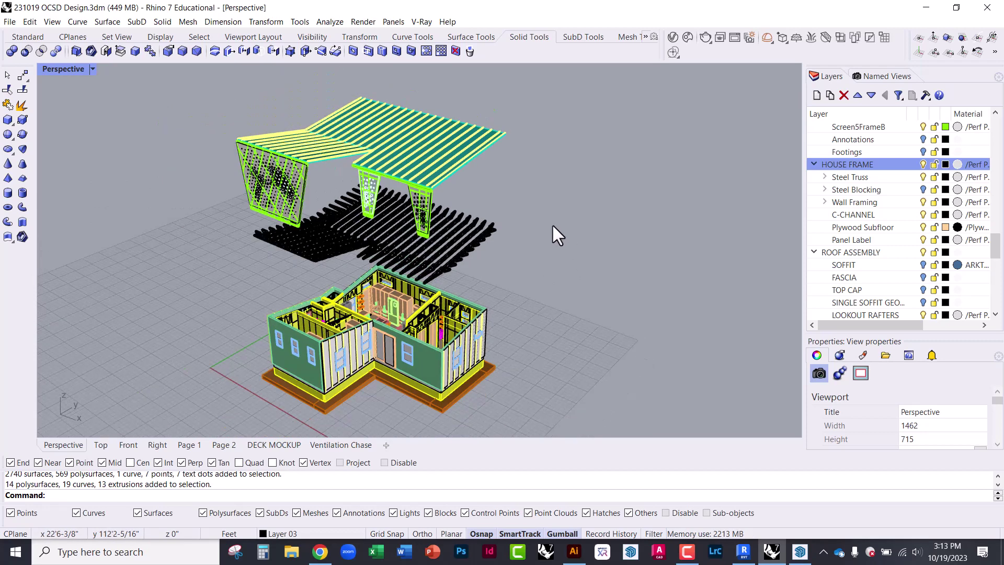
pyautogui.scroll(2, 377, 319)
pyautogui.scroll(-2, 398, 305)
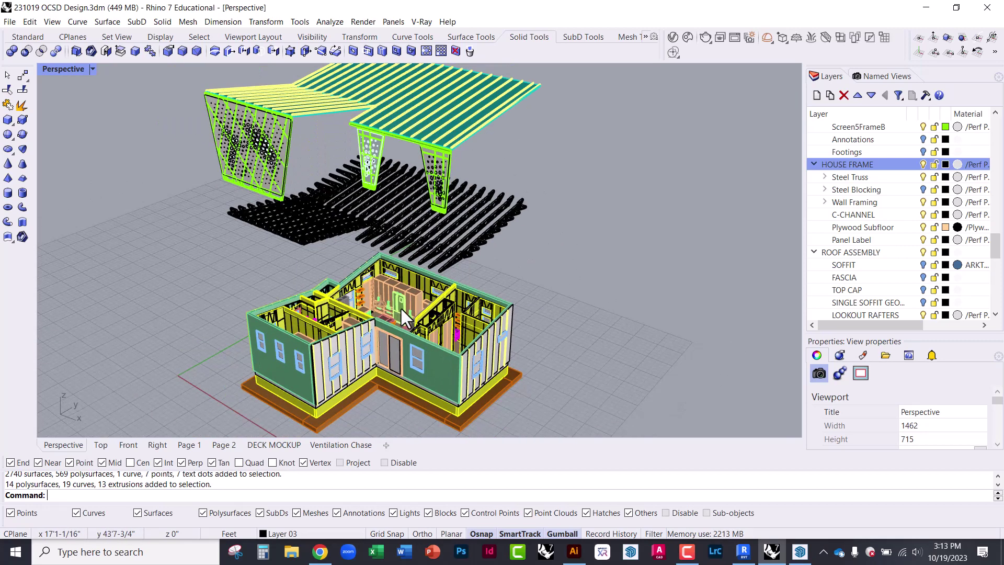
pyautogui.scroll(-2, 350, 265)
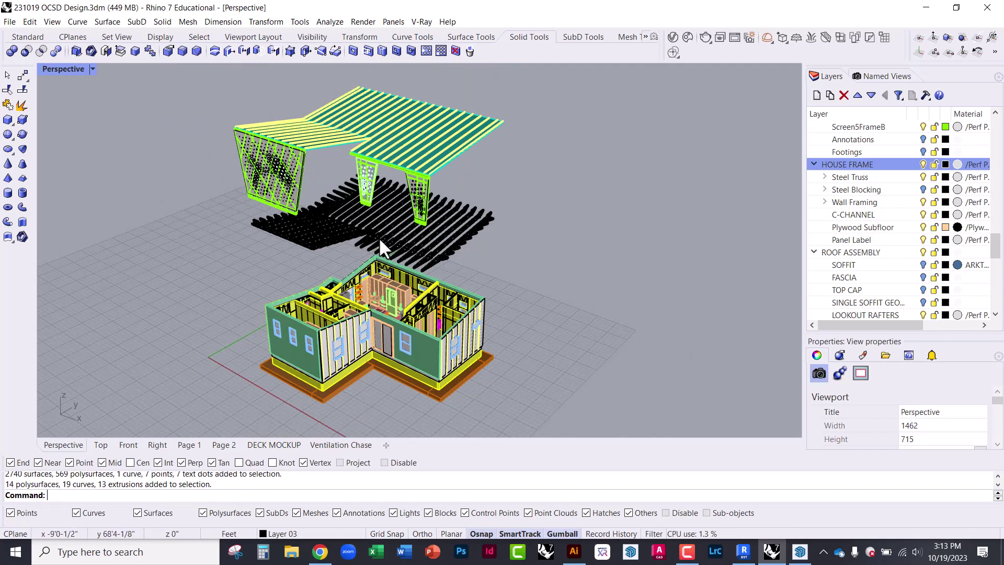
pyautogui.scroll(3, 396, 246)
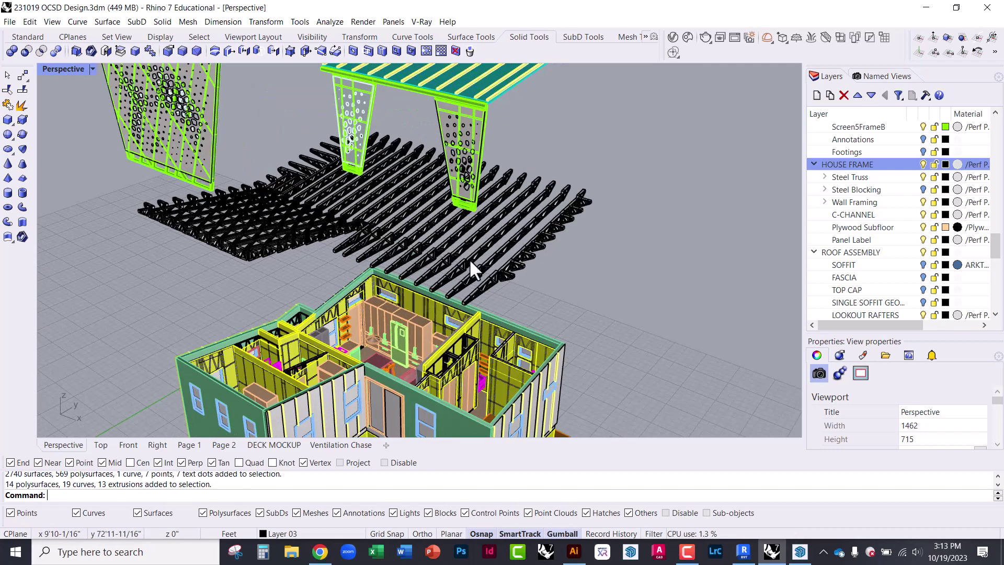
pyautogui.scroll(-1, 403, 226)
pyautogui.scroll(3, 404, 302)
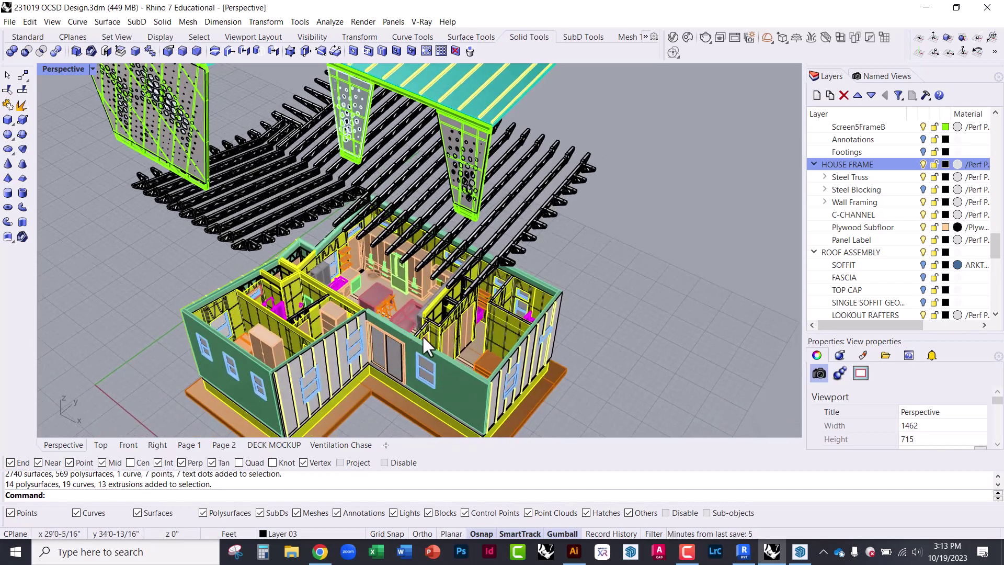
pyautogui.scroll(-2, 447, 335)
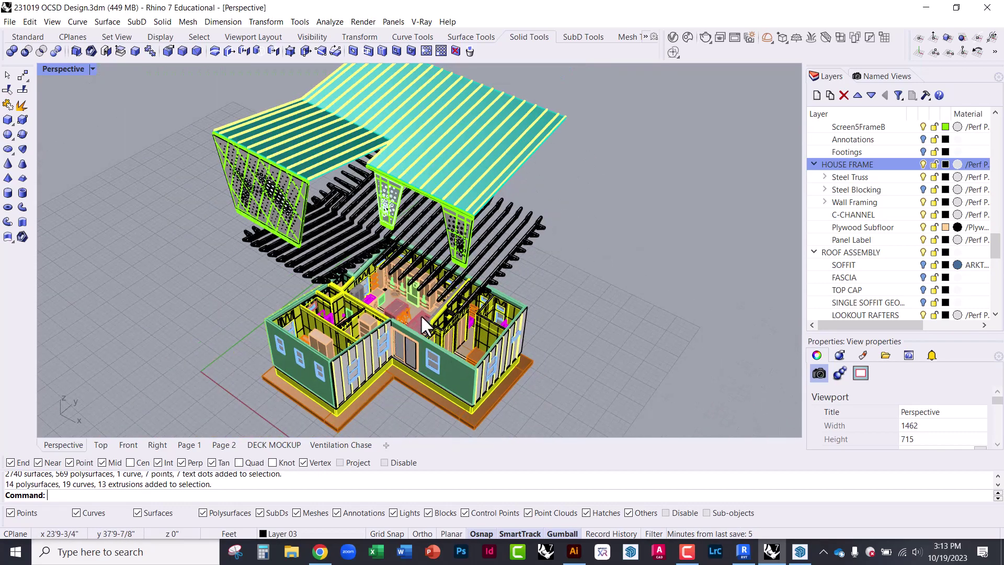
pyautogui.moveTo(420, 314); pyautogui.dragTo(440, 341, button='right')
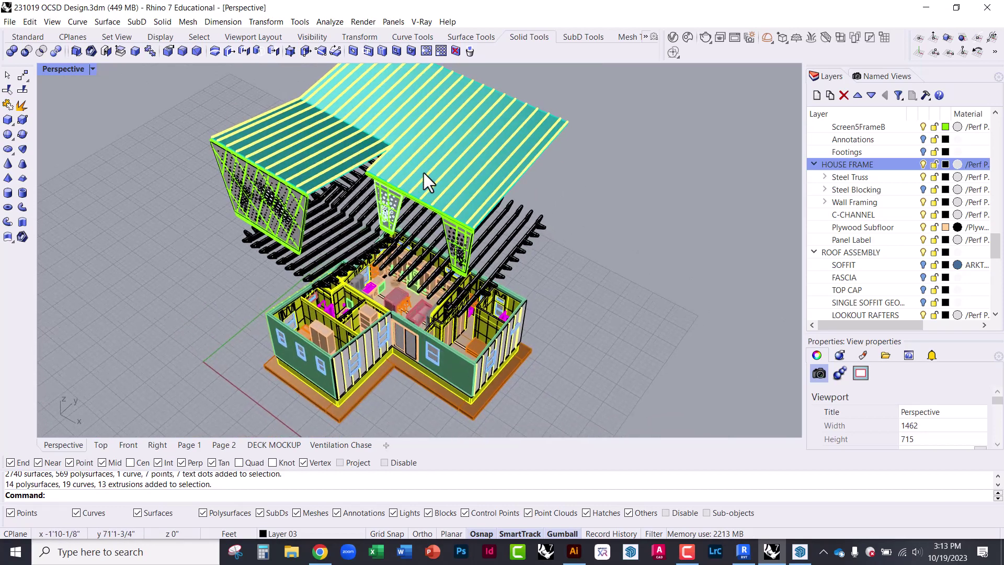
pyautogui.moveTo(419, 189); pyautogui.dragTo(423, 243, button='right')
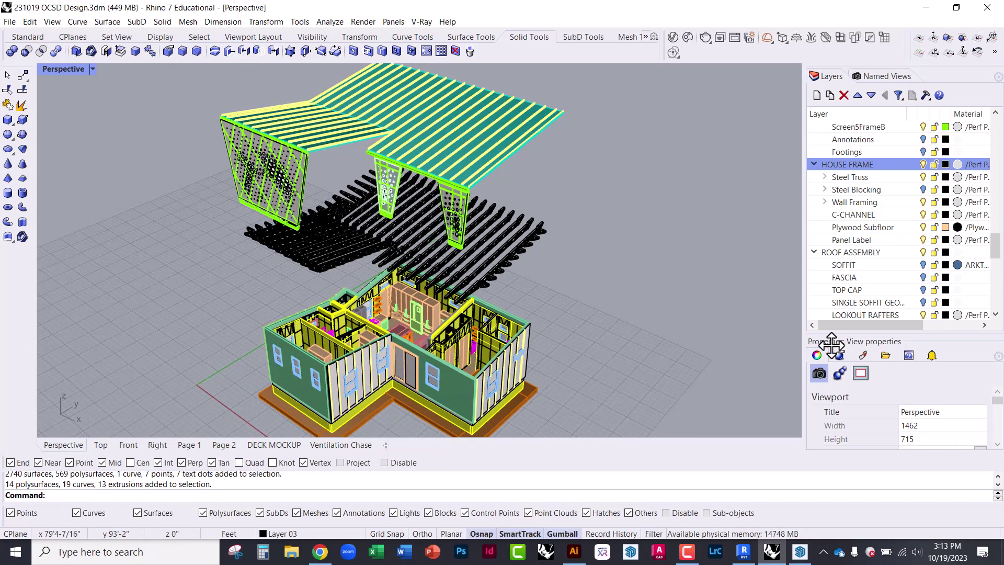
# Step: Float and enlarge the view properties over the model, then set the Perspective viewport's projection to Parallel
pyautogui.moveTo(833, 341); pyautogui.dragTo(658, 128)
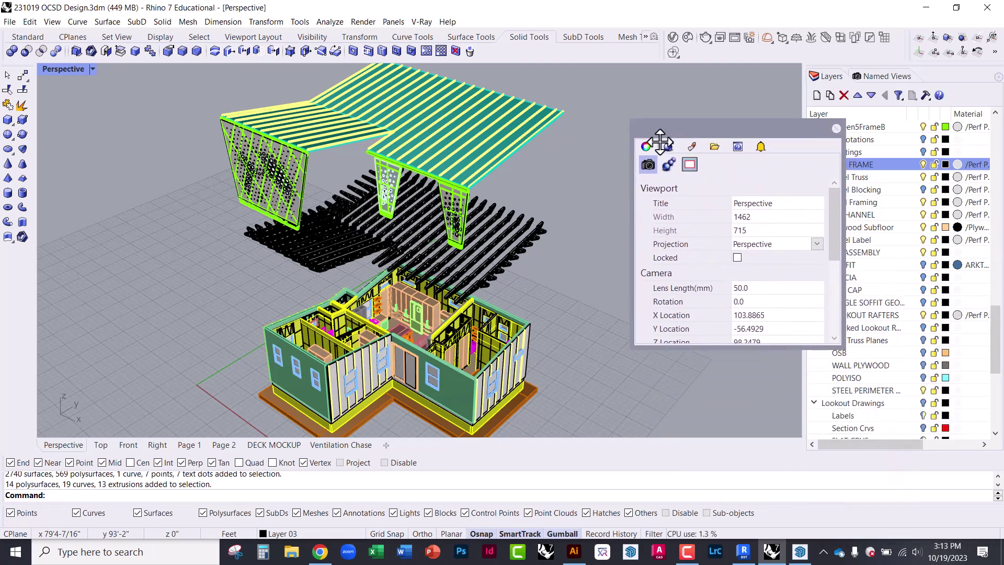
pyautogui.moveTo(778, 349); pyautogui.dragTo(778, 420)
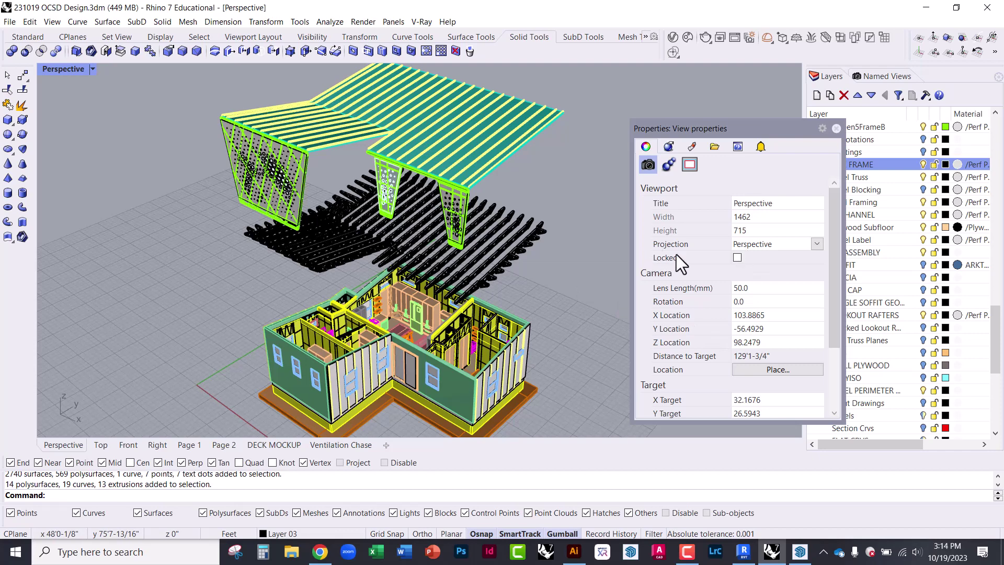
pyautogui.click(817, 244)
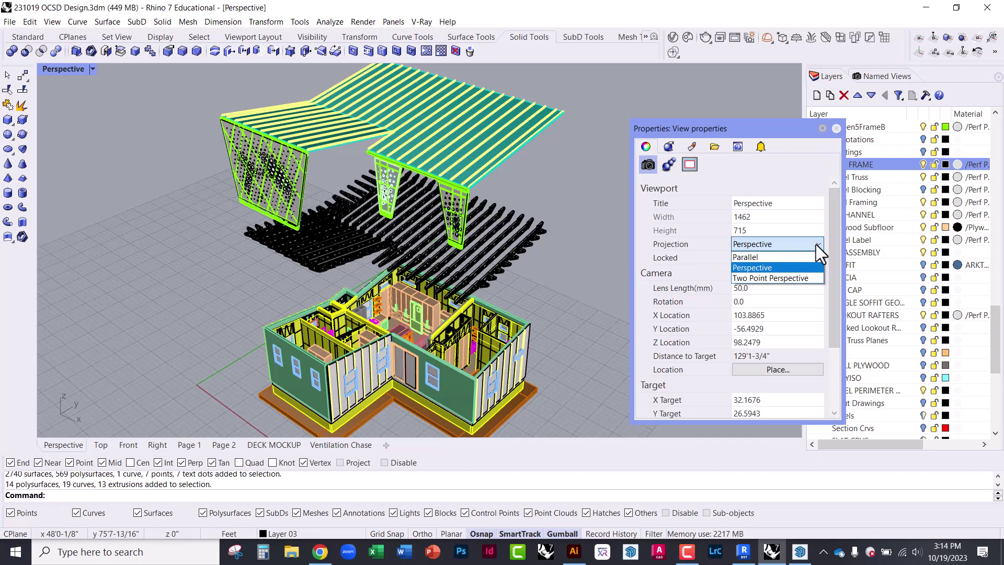
pyautogui.click(785, 256)
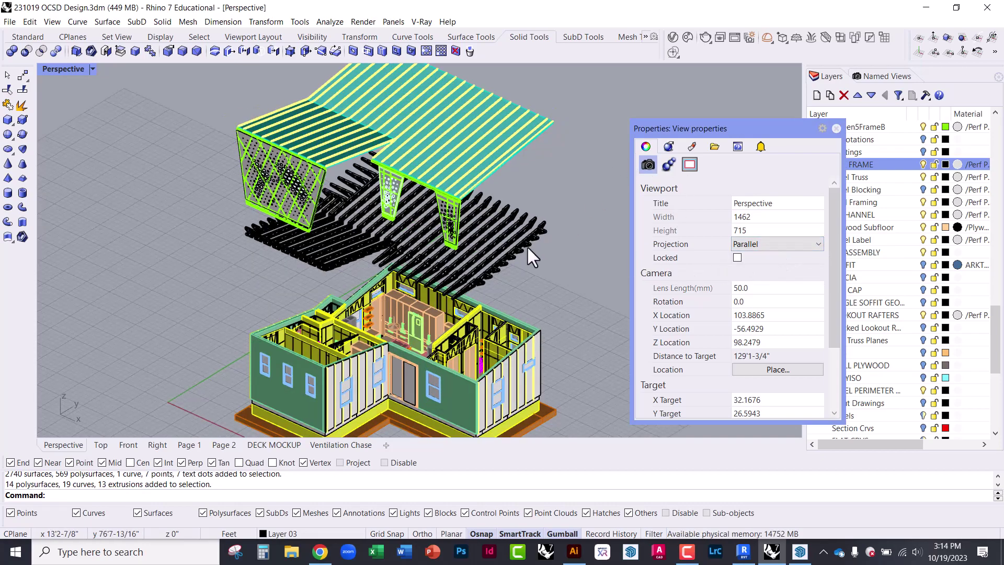
pyautogui.moveTo(516, 293); pyautogui.dragTo(343, 403, button='right')
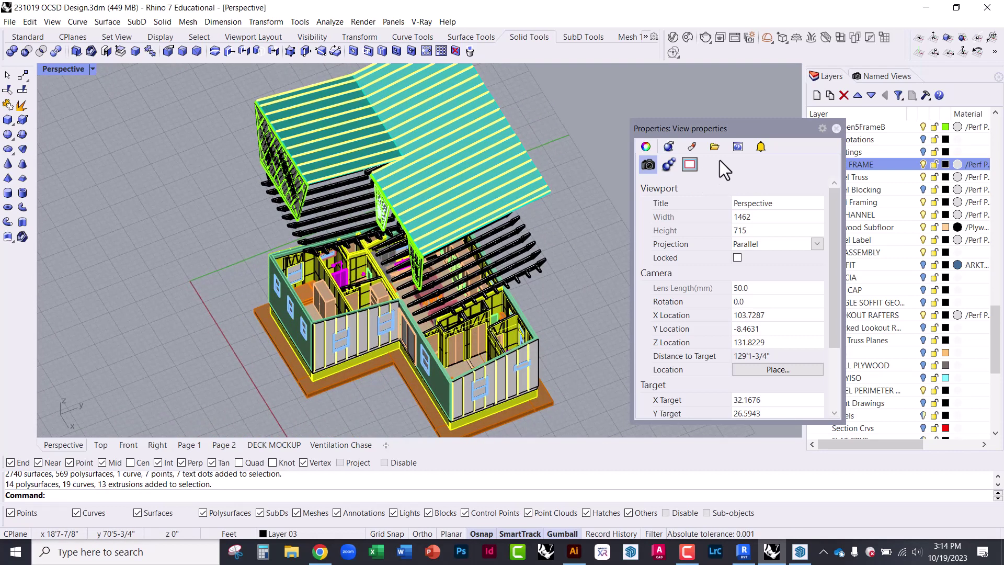
# Step: Set the viewport's projection to Two Point Perspective and inspect how the exploded house is displayed
pyautogui.moveTo(735, 131); pyautogui.dragTo(760, 145)
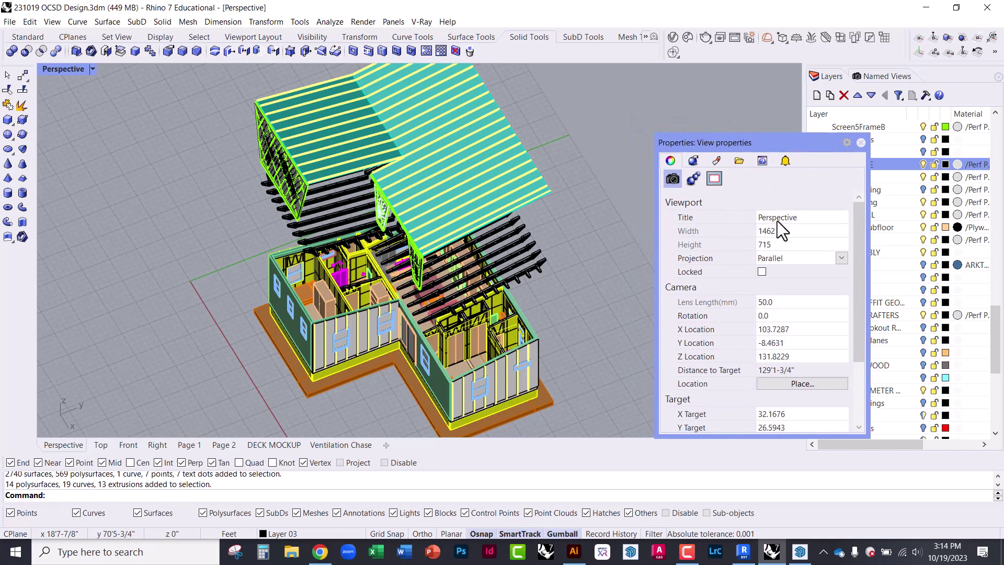
pyautogui.click(842, 257)
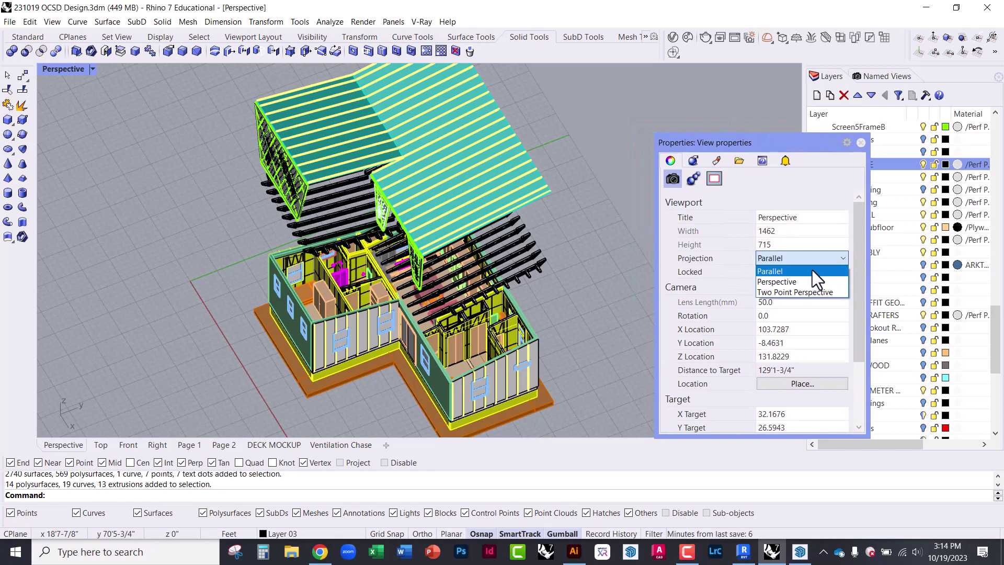
pyautogui.click(786, 293)
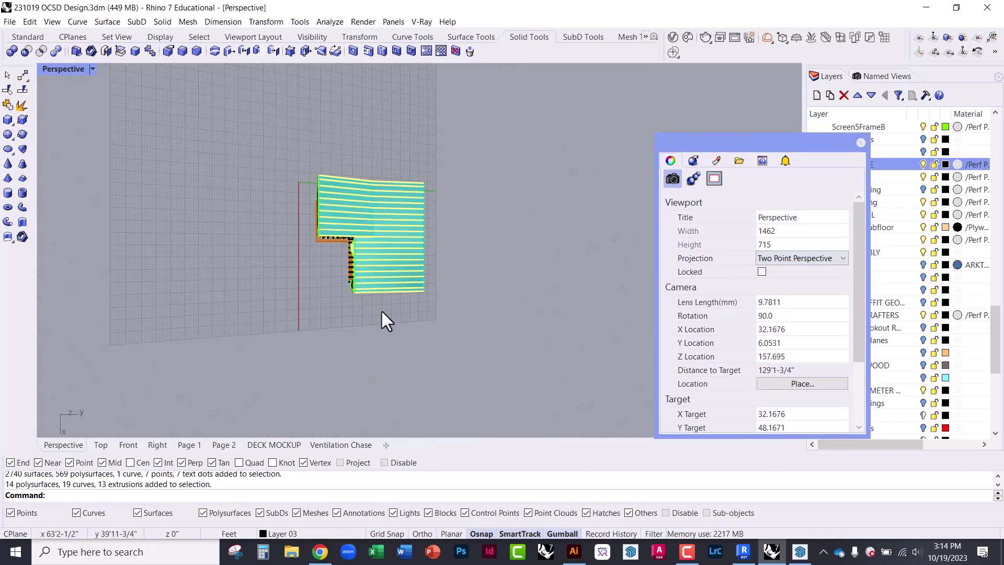
pyautogui.moveTo(381, 321); pyautogui.dragTo(379, 268, button='right')
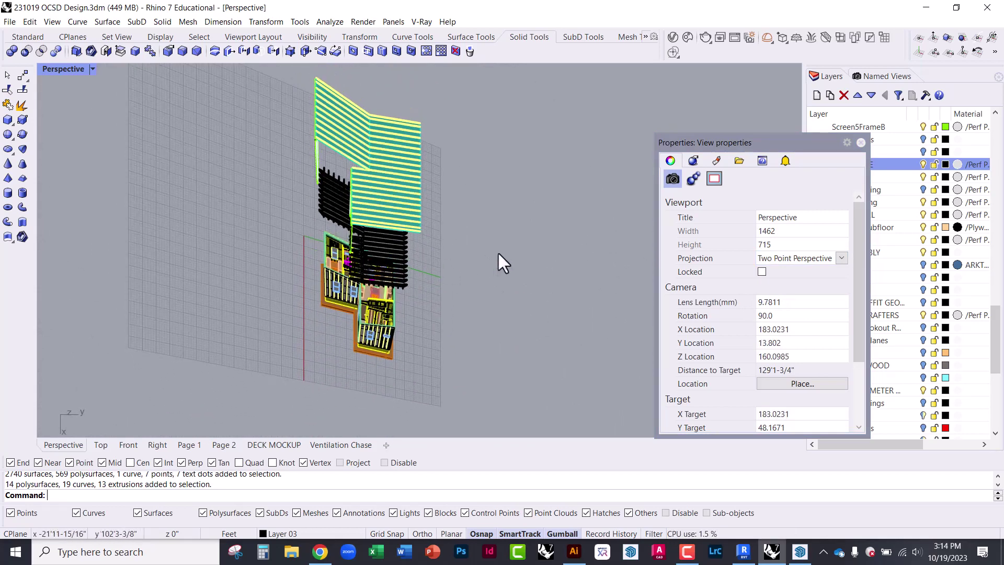
# Step: Return the viewport's projection to Parallel, move the view properties clear of the model and view the house from above
pyautogui.click(839, 258)
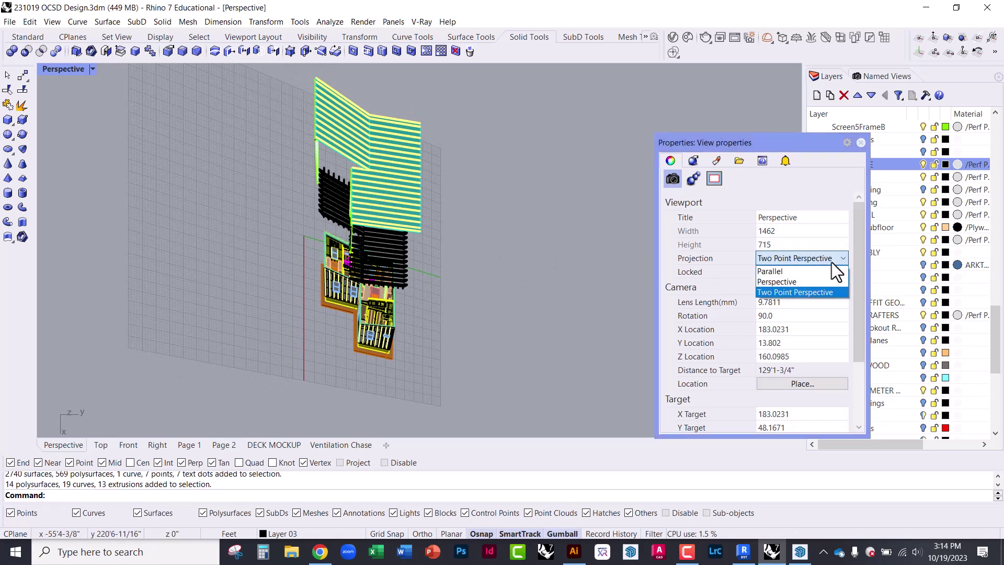
pyautogui.click(792, 271)
pyautogui.moveTo(357, 285); pyautogui.dragTo(273, 233, button='right')
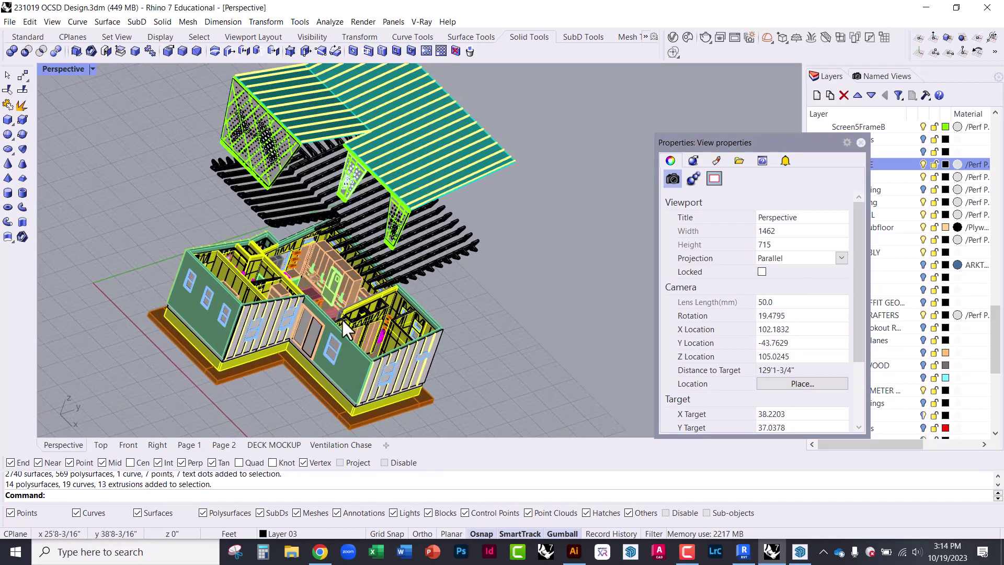
pyautogui.moveTo(701, 143); pyautogui.dragTo(777, 176)
pyautogui.moveTo(616, 264); pyautogui.dragTo(504, 283, button='right')
pyautogui.scroll(-2, 157, 244)
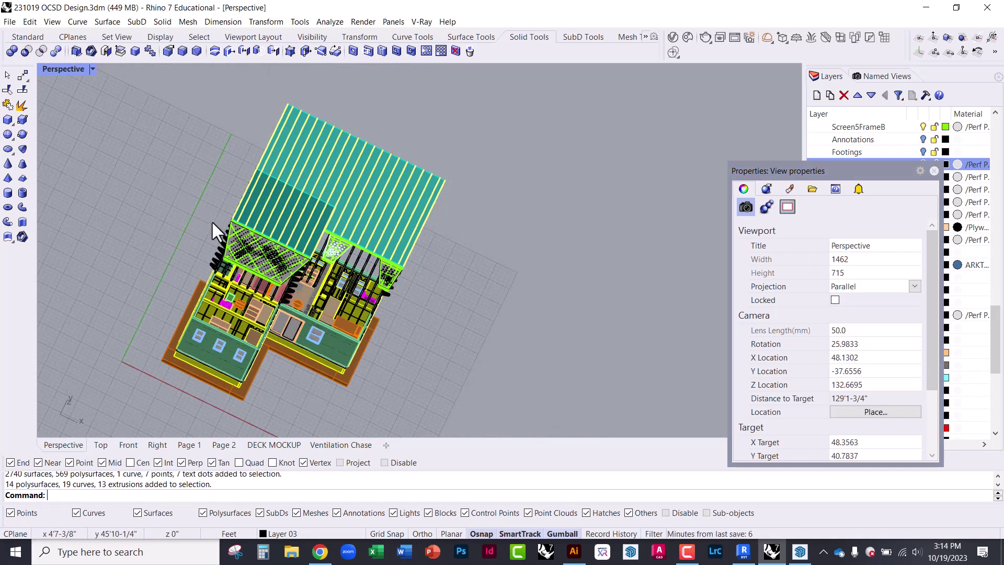
# Step: Run the Isometric command with the SE view point and frame the exploded house closely
pyautogui.write('Isometric')
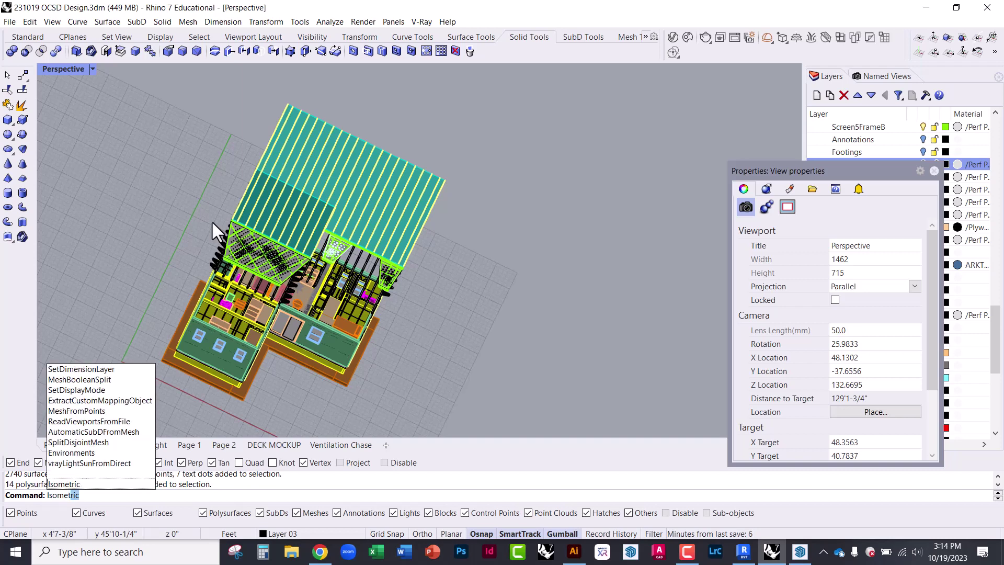
pyautogui.press('Return')
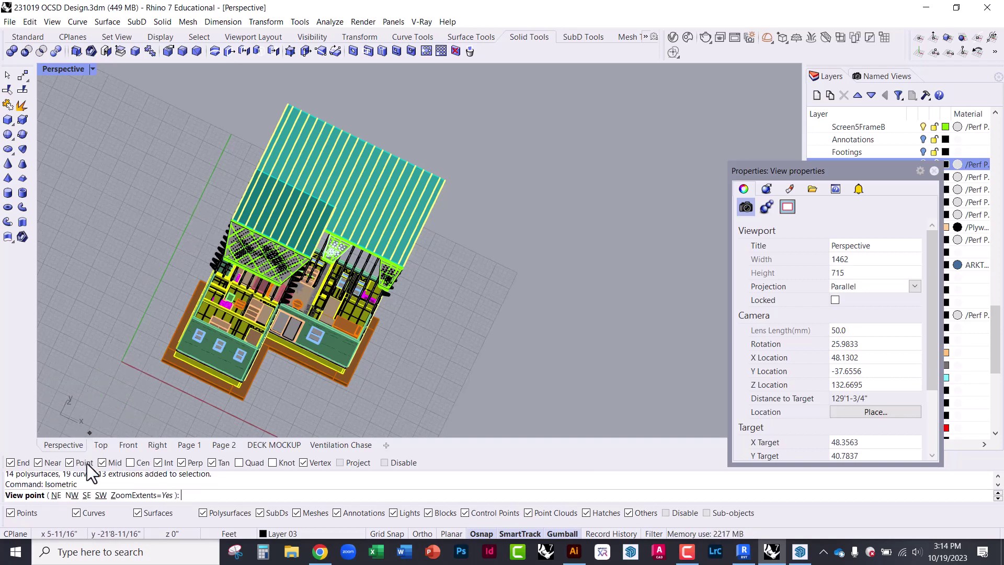
pyautogui.click(86, 496)
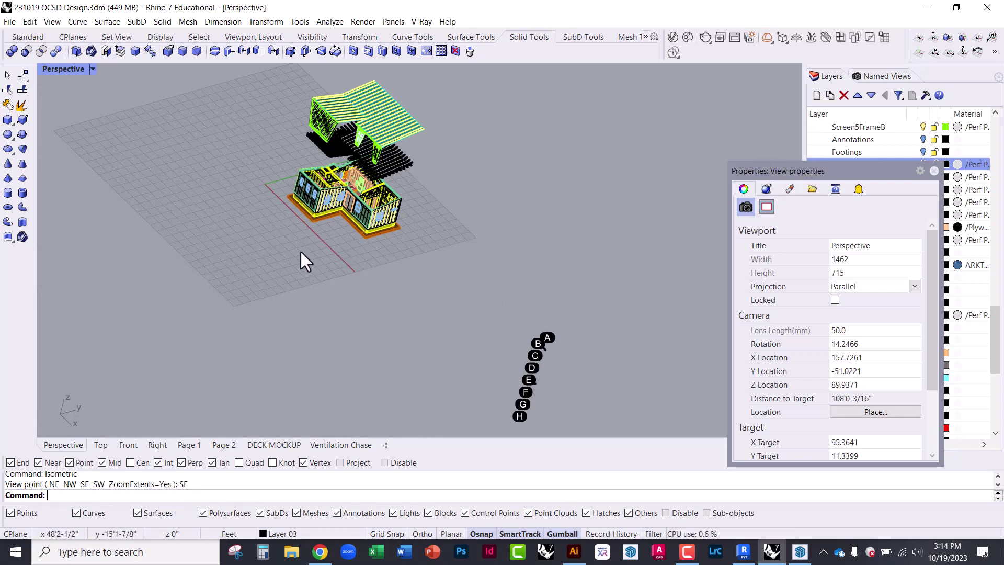
pyautogui.scroll(-4, 349, 328)
pyautogui.scroll(6, 336, 202)
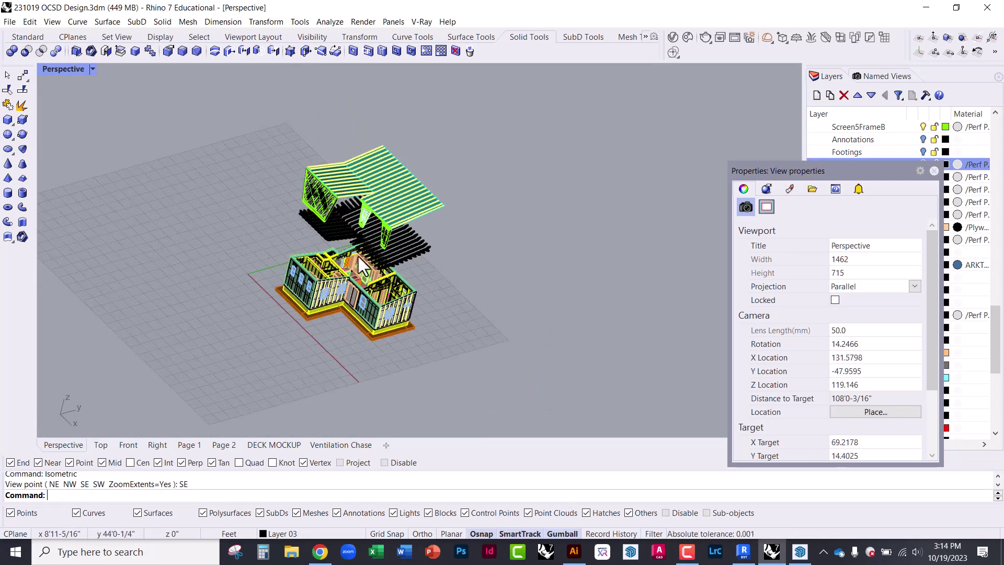
pyautogui.scroll(3, 361, 251)
pyautogui.moveTo(291, 354); pyautogui.dragTo(409, 400, button='right')
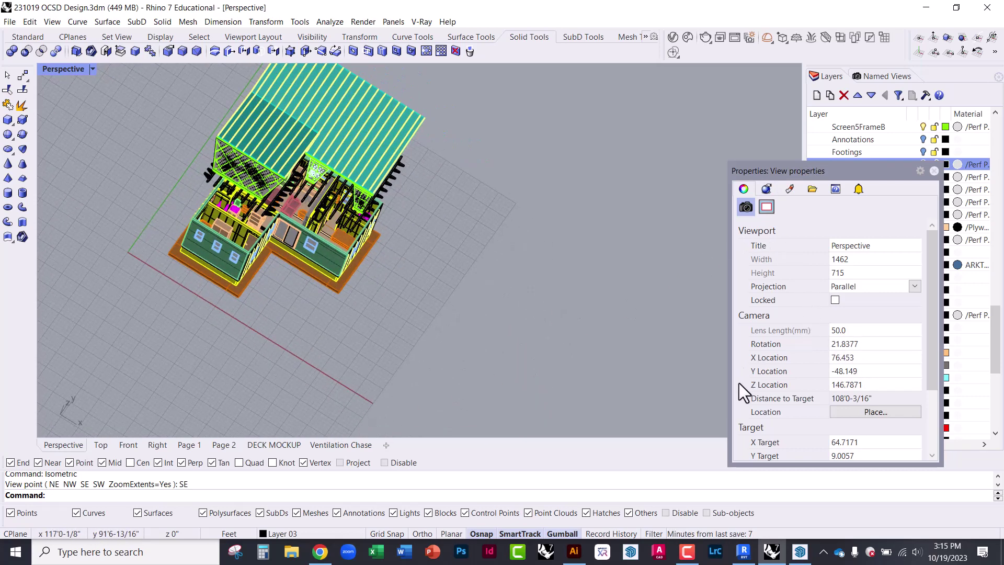
pyautogui.click(679, 558)
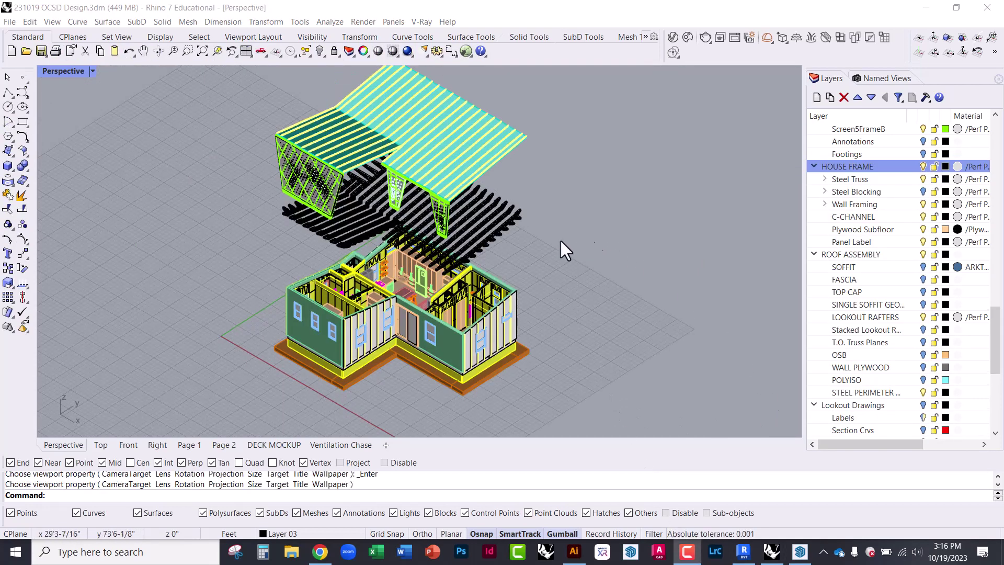
pyautogui.moveTo(560, 239); pyautogui.dragTo(496, 249, button='right')
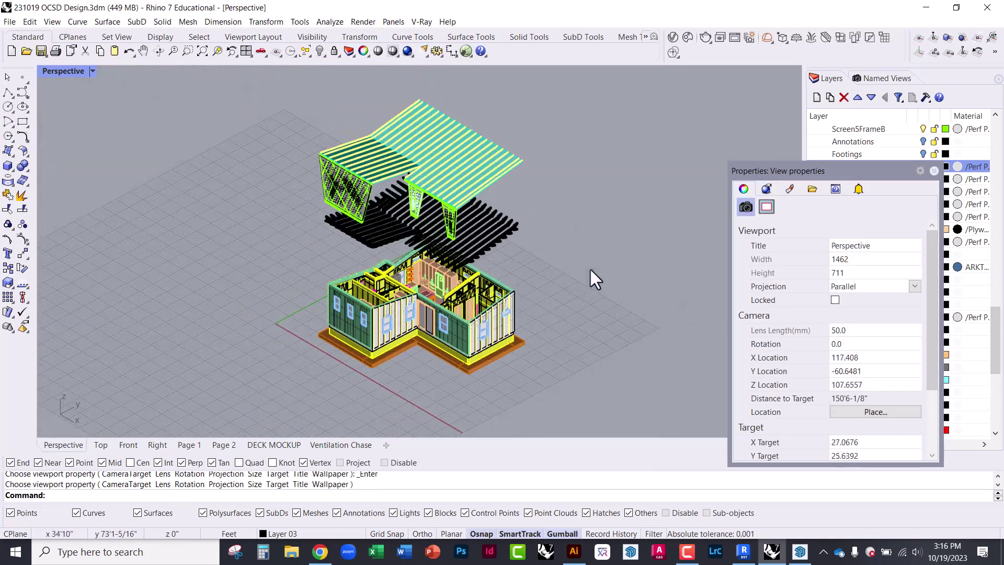
# Step: Keep the viewport's projection on Parallel and reset it to an SE isometric view that frames the exploded house
pyautogui.click(897, 290)
pyautogui.click(871, 296)
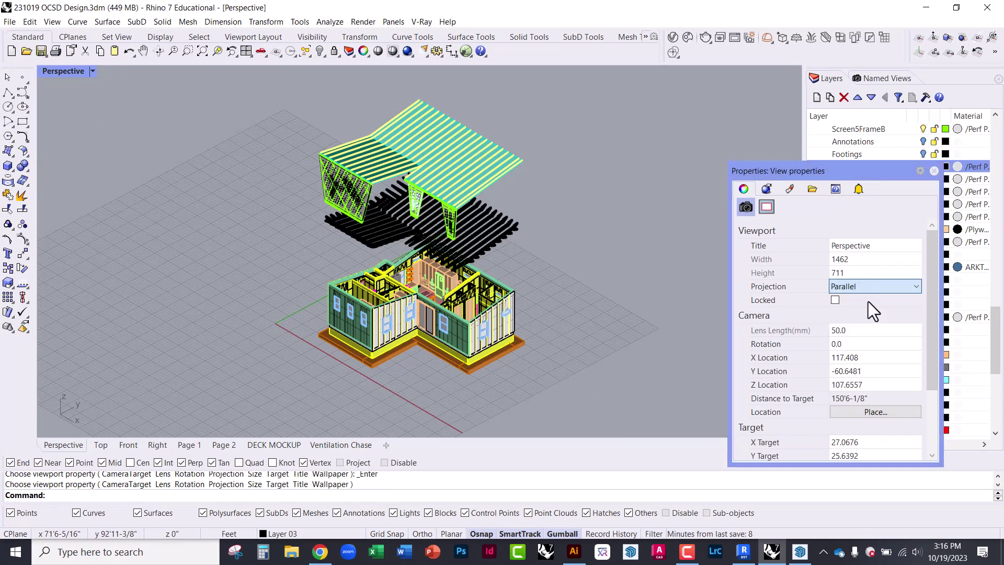
pyautogui.moveTo(497, 278); pyautogui.dragTo(487, 295, button='right')
pyautogui.scroll(3, 448, 261)
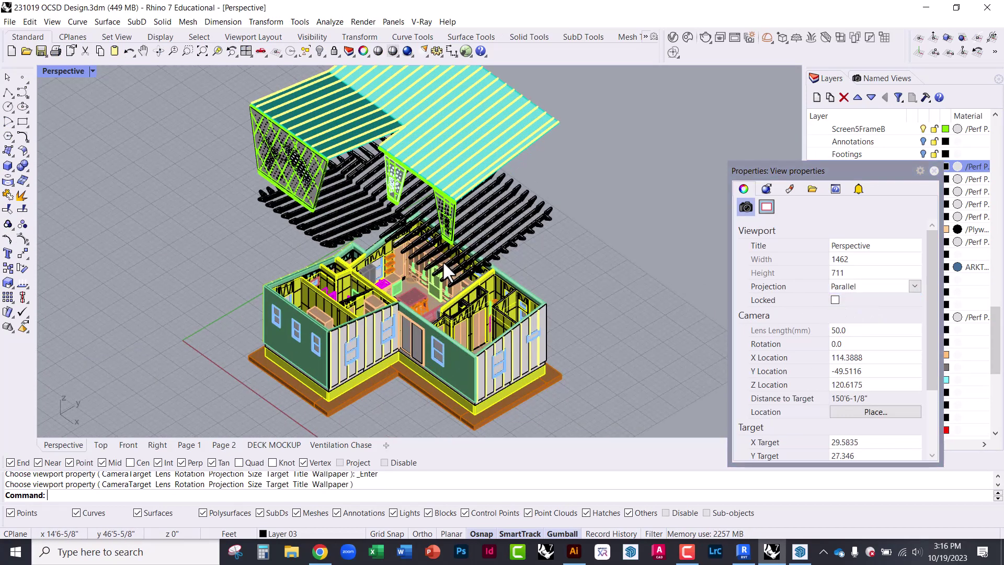
pyautogui.moveTo(463, 258); pyautogui.dragTo(472, 258, button='right')
pyautogui.write('Isometric')
pyautogui.press('Return')
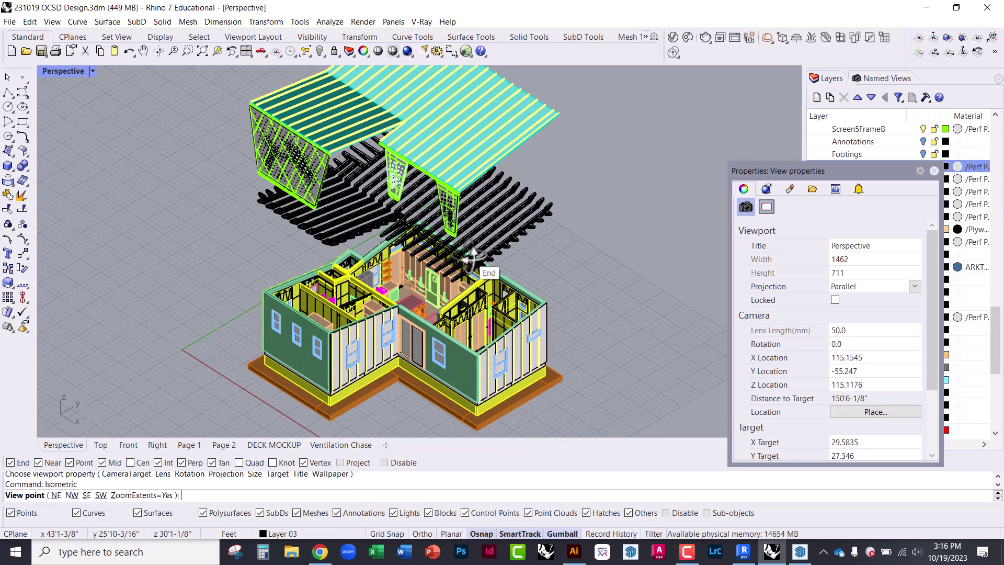
pyautogui.click(87, 495)
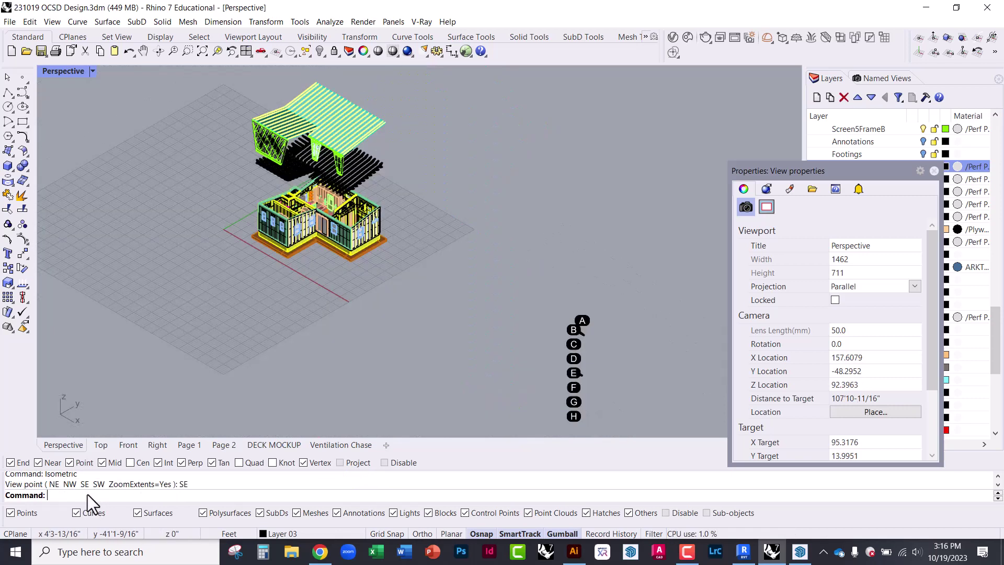
pyautogui.scroll(3, 265, 106)
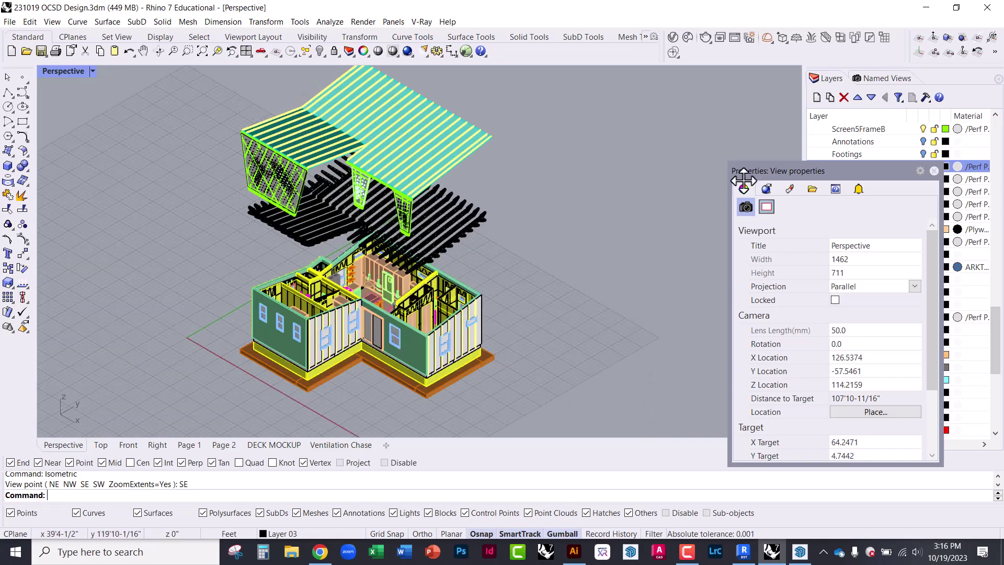
# Step: Move the view properties off the layer list and open the named views to browse the saved ones
pyautogui.moveTo(775, 169); pyautogui.dragTo(614, 194)
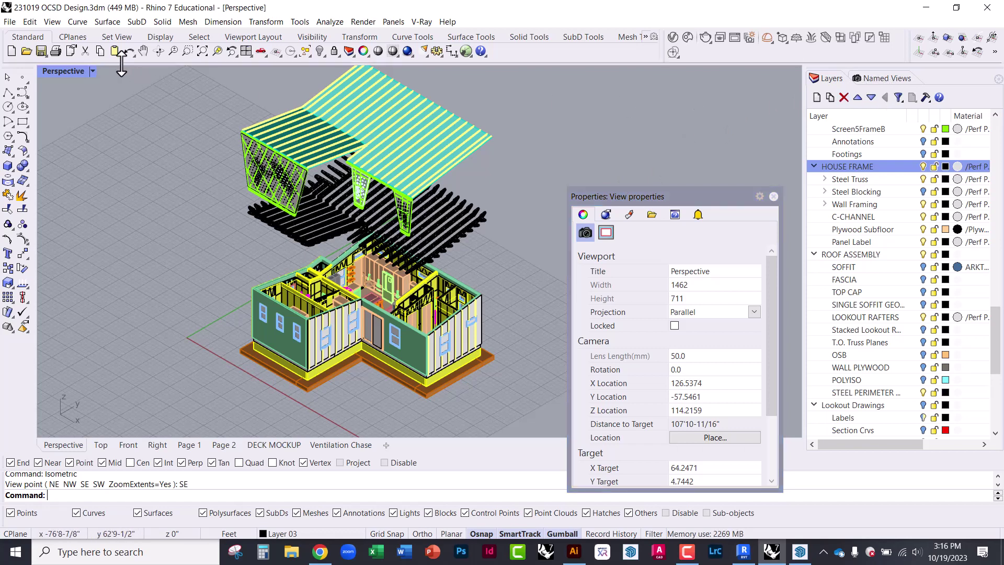
pyautogui.click(47, 71)
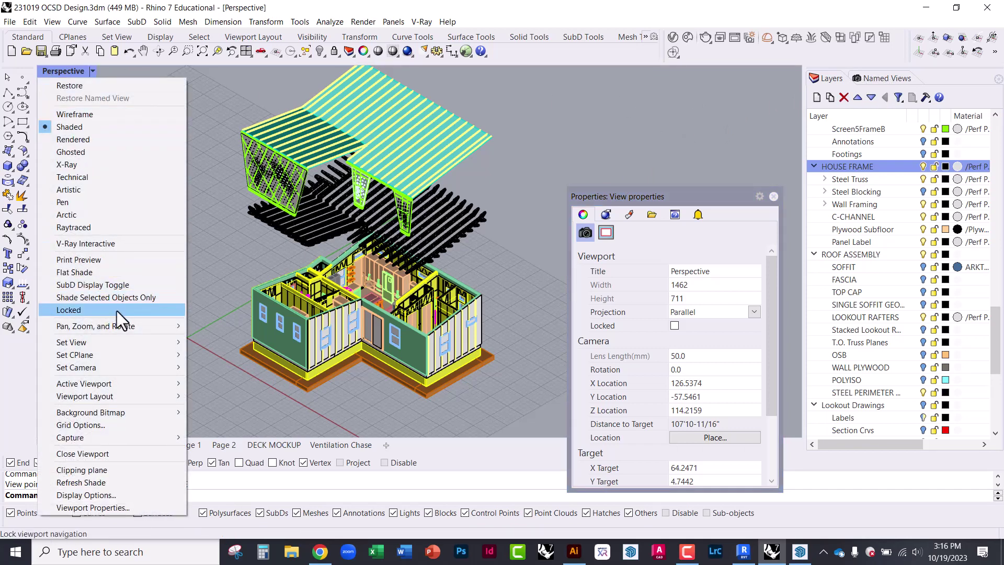
pyautogui.moveTo(130, 341)
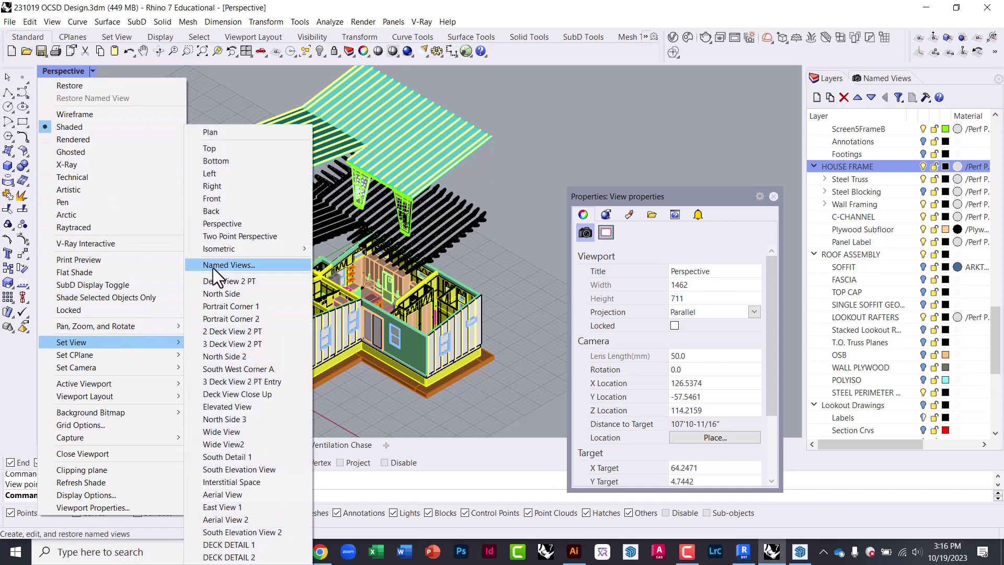
pyautogui.click(237, 265)
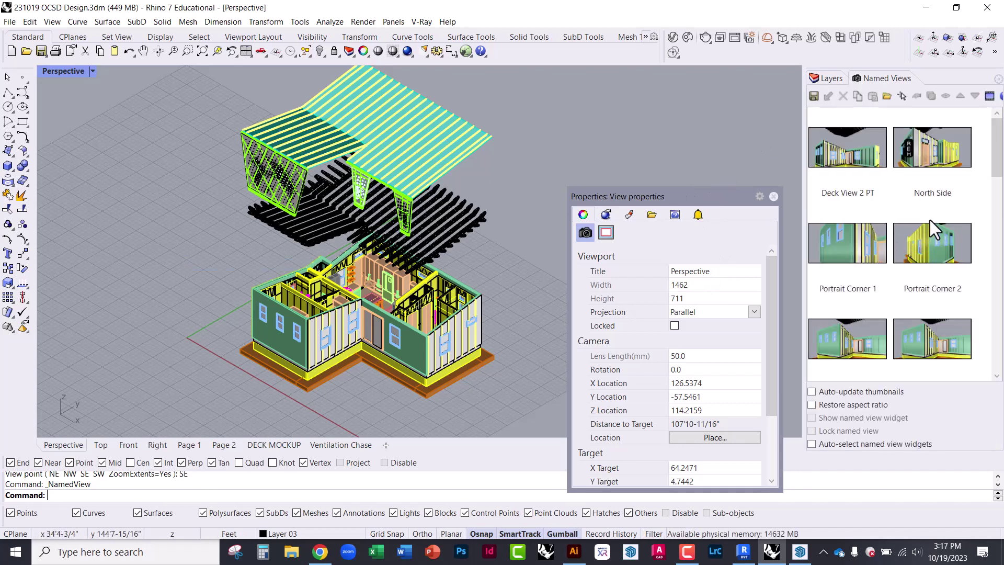
pyautogui.scroll(-6, 924, 236)
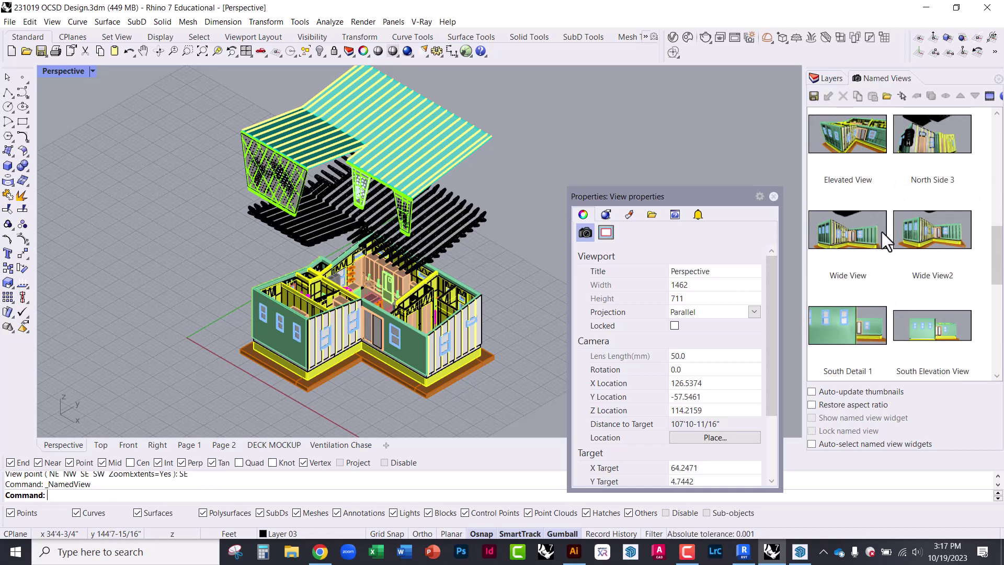
# Step: Save the current isometric viewport as a named view called "EXPLODED AXON 2"
pyautogui.click(814, 97)
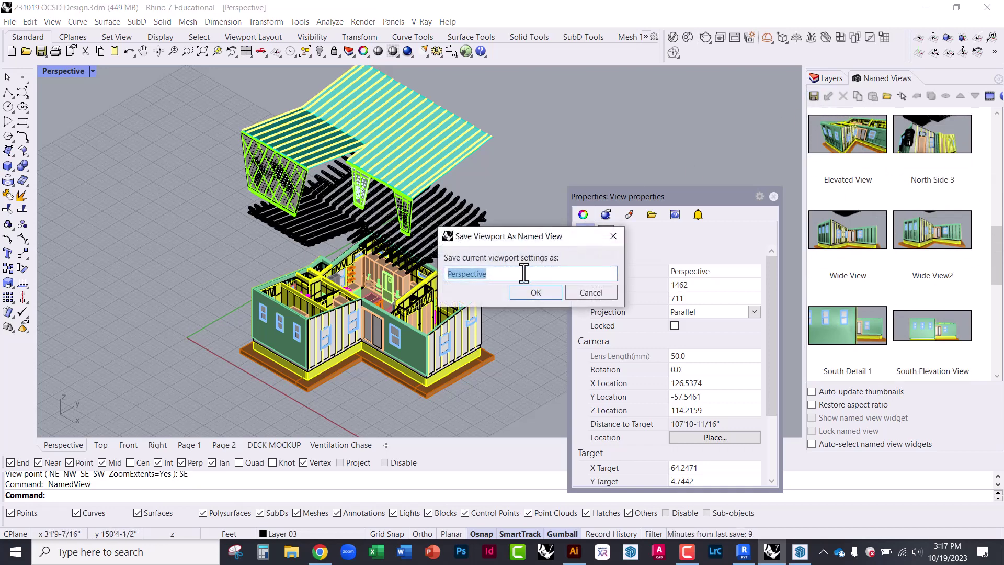
pyautogui.write('So')
pyautogui.press('BackSpace')
pyautogui.press('BackSpace')
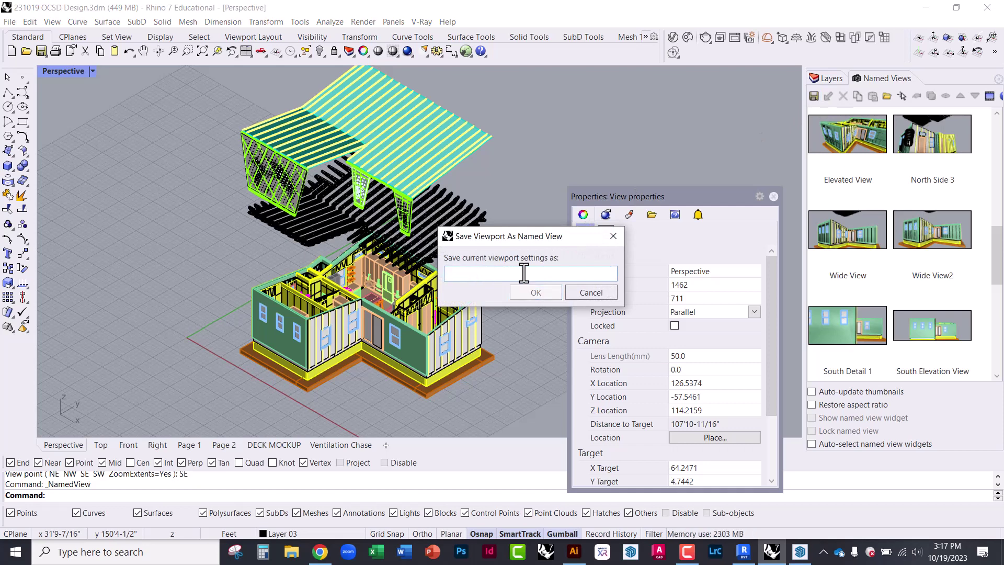
pyautogui.write('EXPLODED AXON')
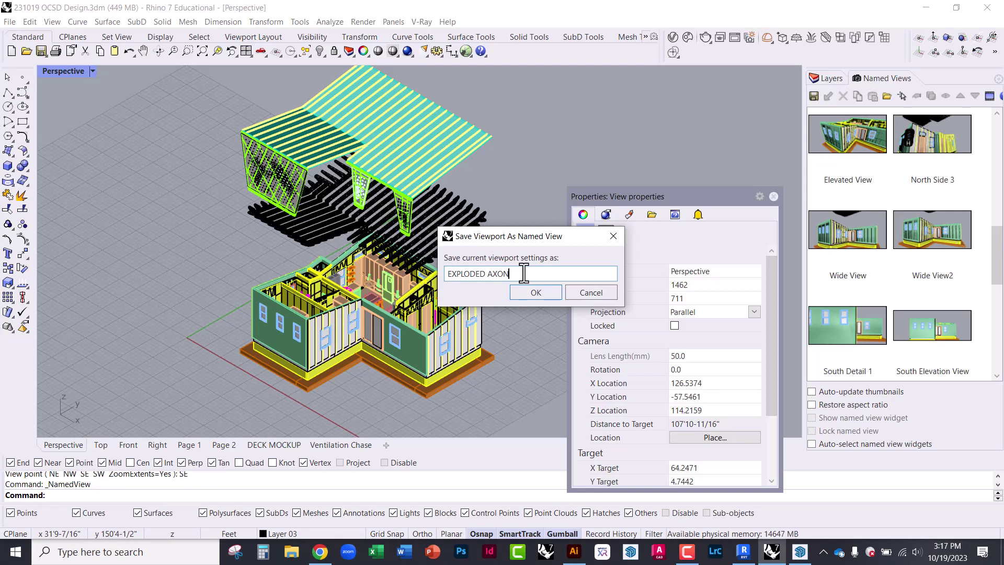
pyautogui.write(' 2')
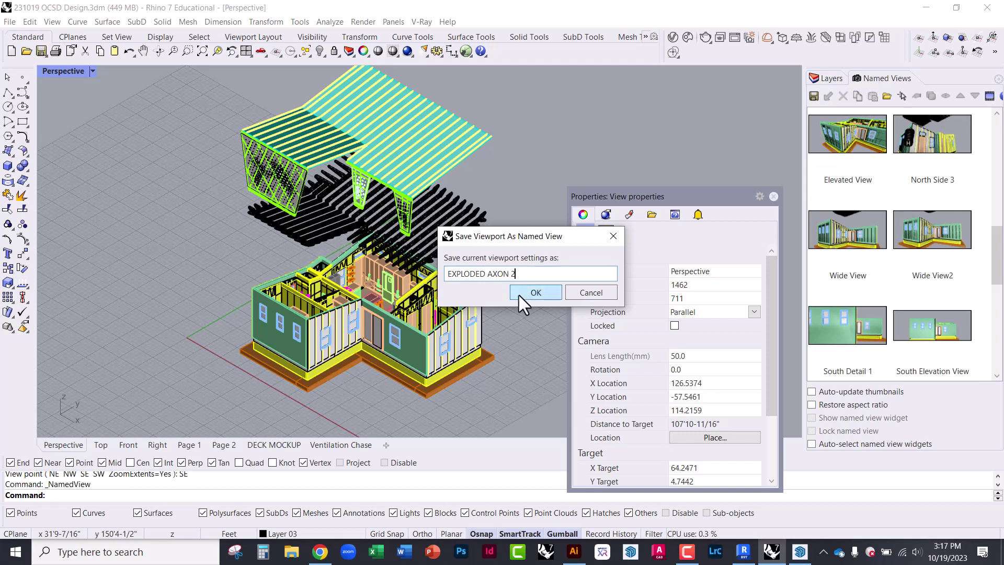
pyautogui.click(519, 296)
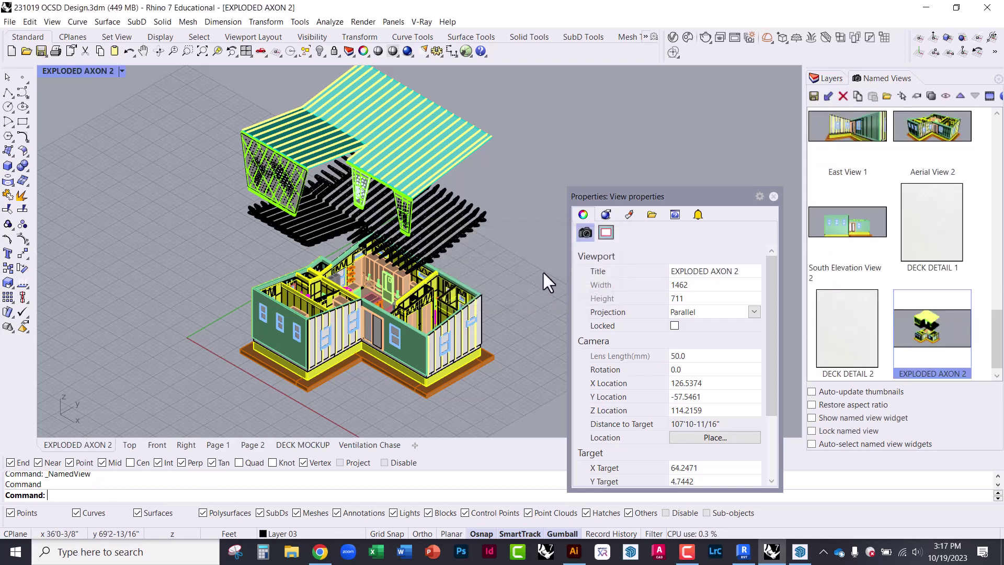
# Step: Dock the view properties beneath the layer list and give them more height
pyautogui.moveTo(612, 201); pyautogui.dragTo(871, 413)
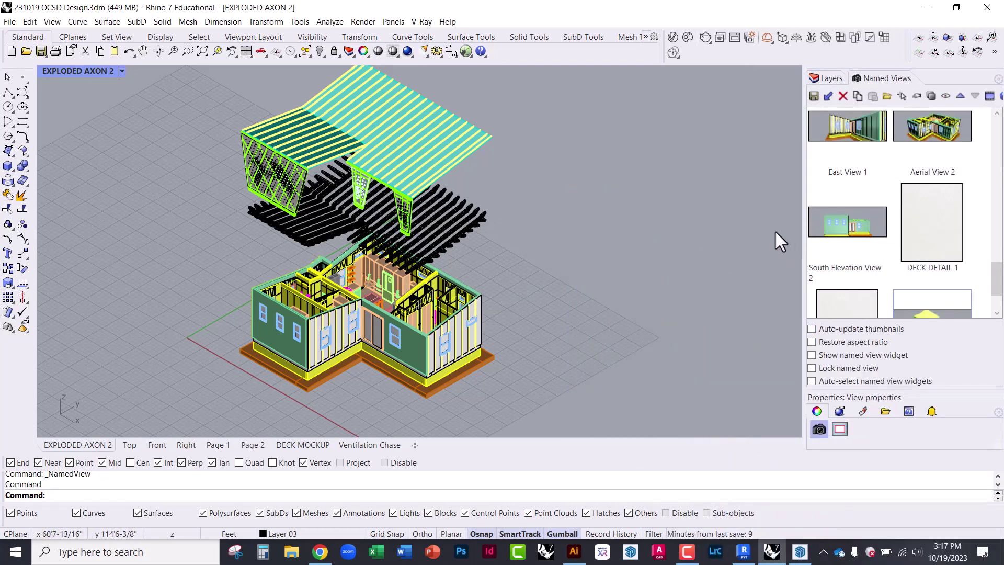
pyautogui.click(817, 80)
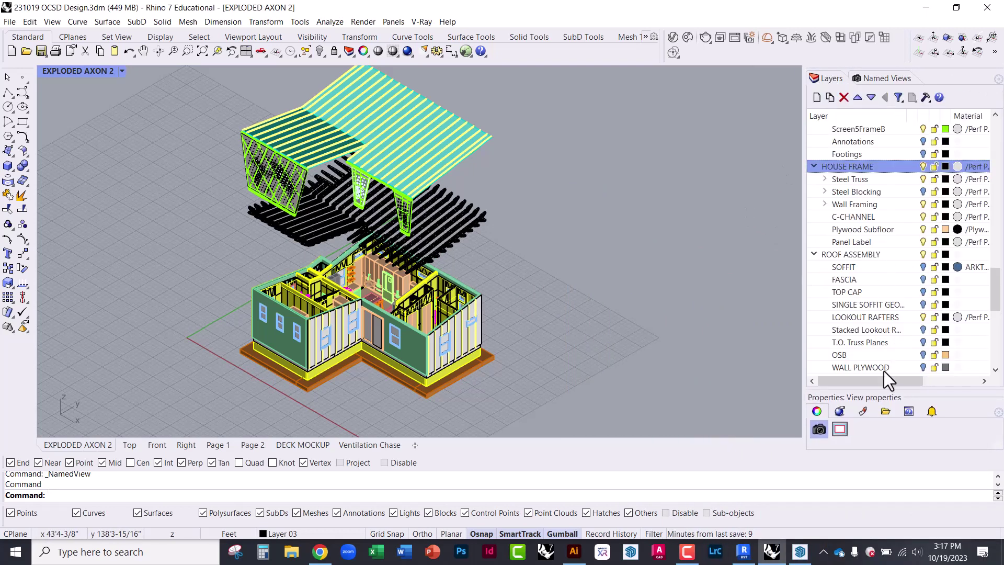
pyautogui.moveTo(868, 388); pyautogui.dragTo(855, 299)
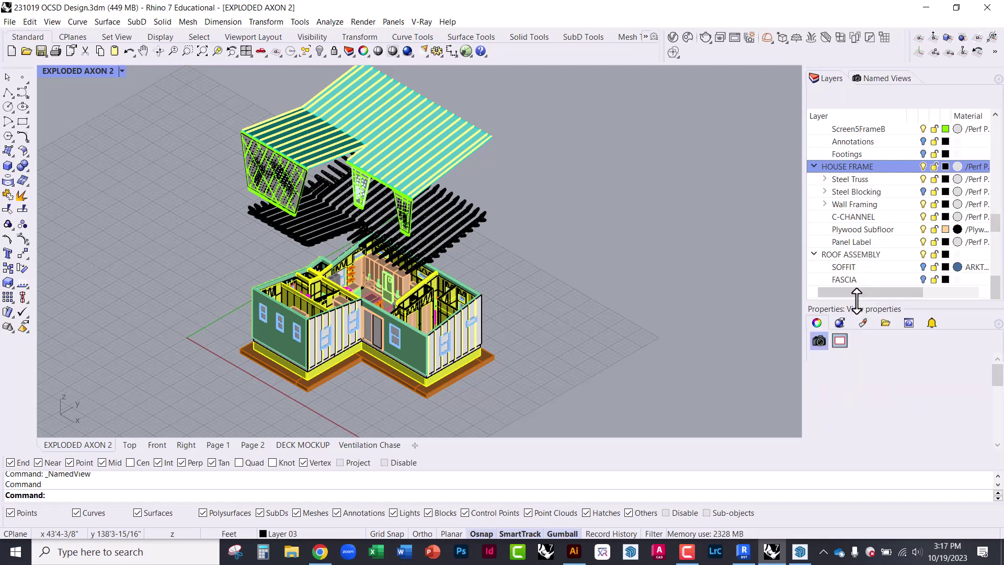
# Step: Orbit and zoom away from the isometric view, then restore the EXPLODED AXON 2 named view
pyautogui.keyDown('ctrl'); pyautogui.keyDown('shift'); pyautogui.moveTo(485, 281); pyautogui.dragTo(341, 361, button='right'); pyautogui.keyUp('shift'); pyautogui.keyUp('ctrl')
pyautogui.scroll(5, 422, 320)
pyautogui.scroll(-5, 423, 320)
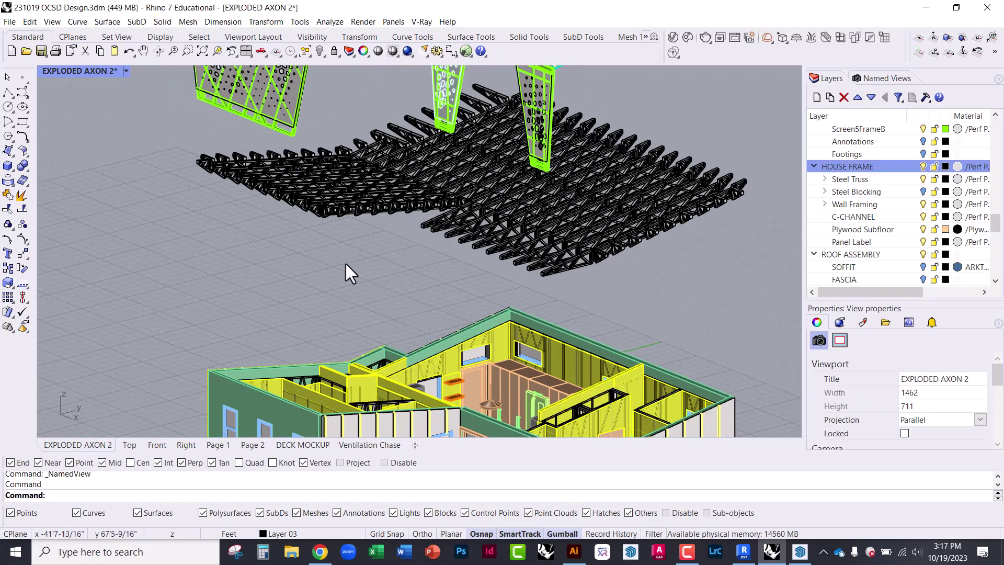
pyautogui.click(881, 79)
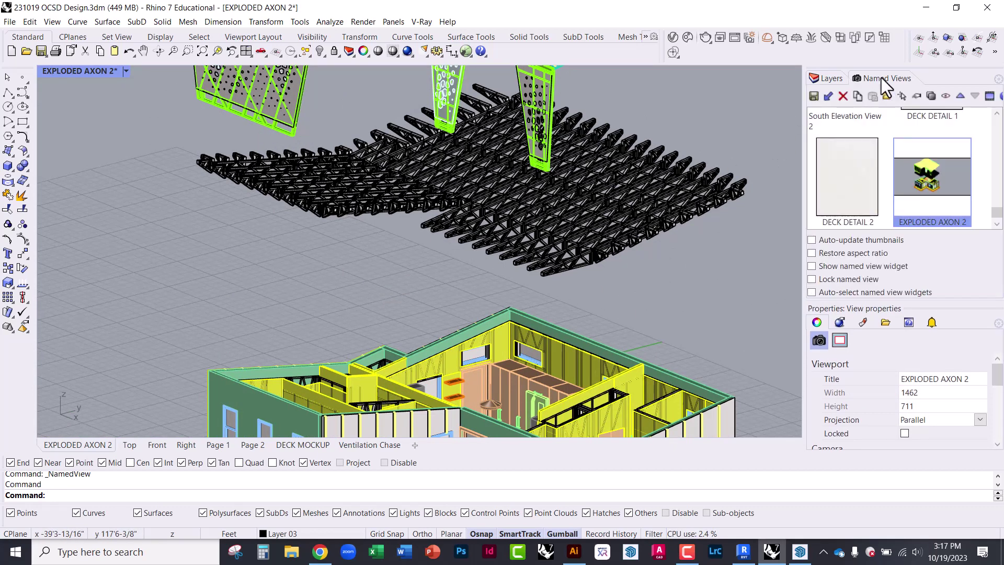
pyautogui.doubleClick(925, 177)
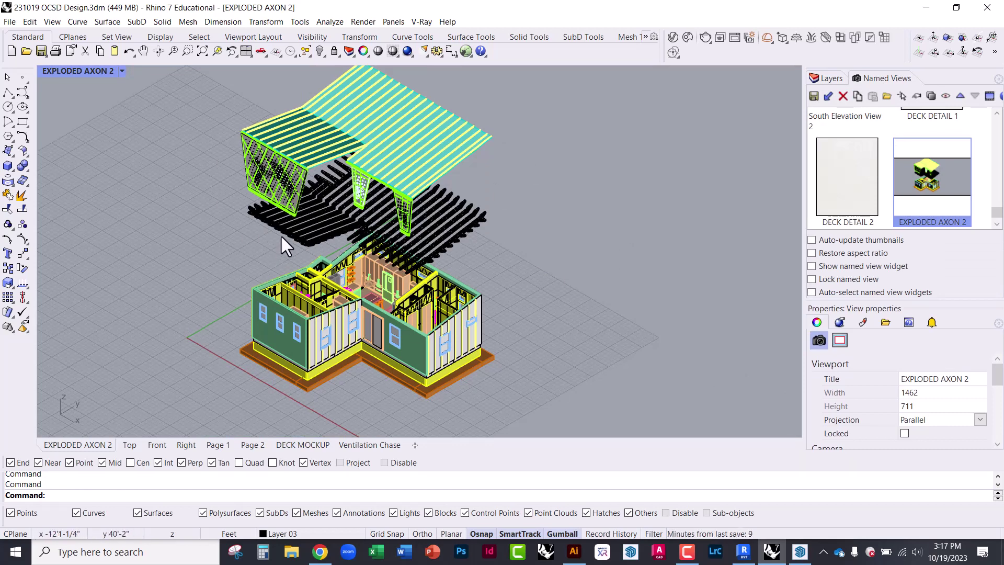
# Step: Frame the exploded house larger and more centrally, then overwrite the EXPLODED AXON 2 named view with this framing
pyautogui.moveTo(313, 237); pyautogui.dragTo(381, 258, button='right')
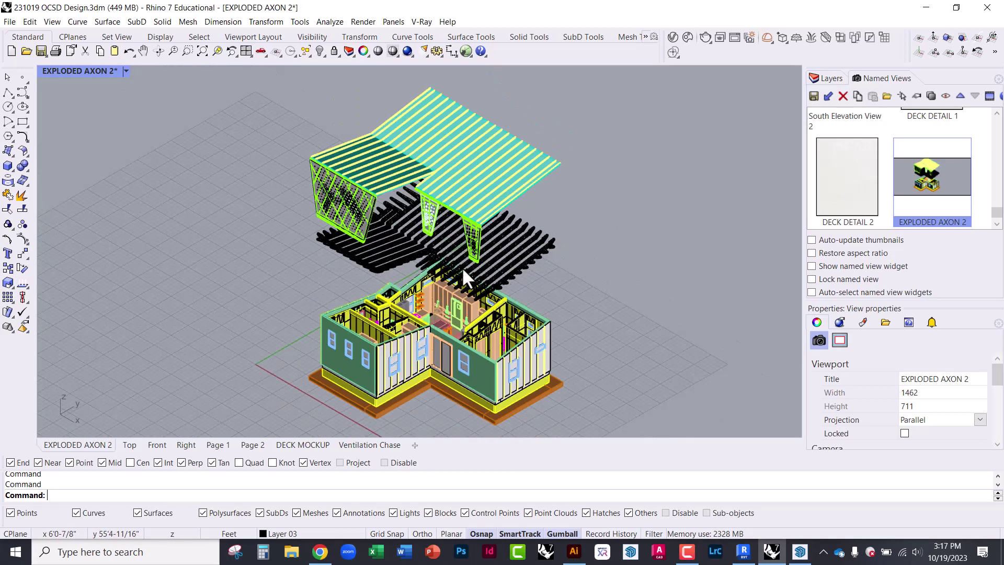
pyautogui.scroll(2, 462, 267)
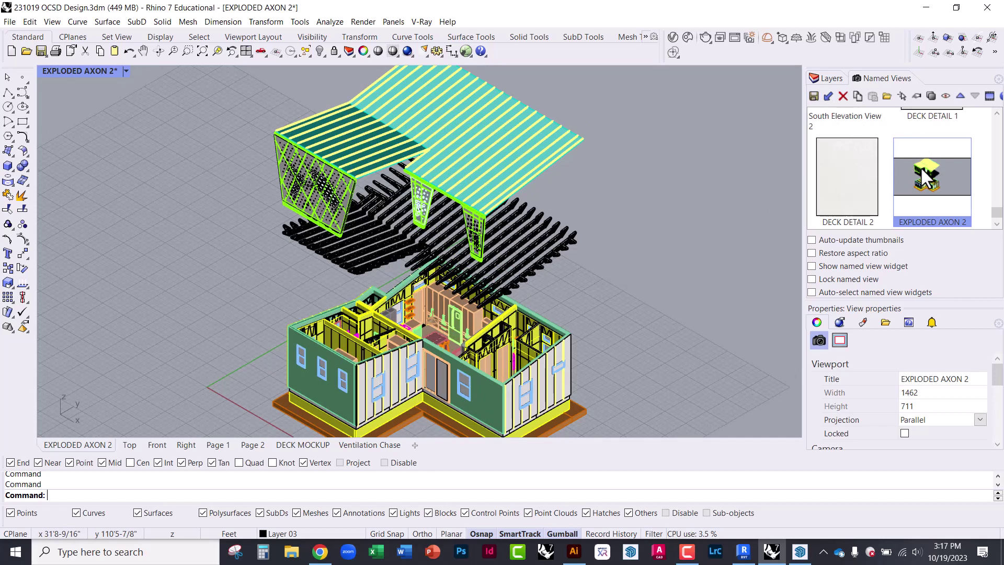
pyautogui.click(814, 96)
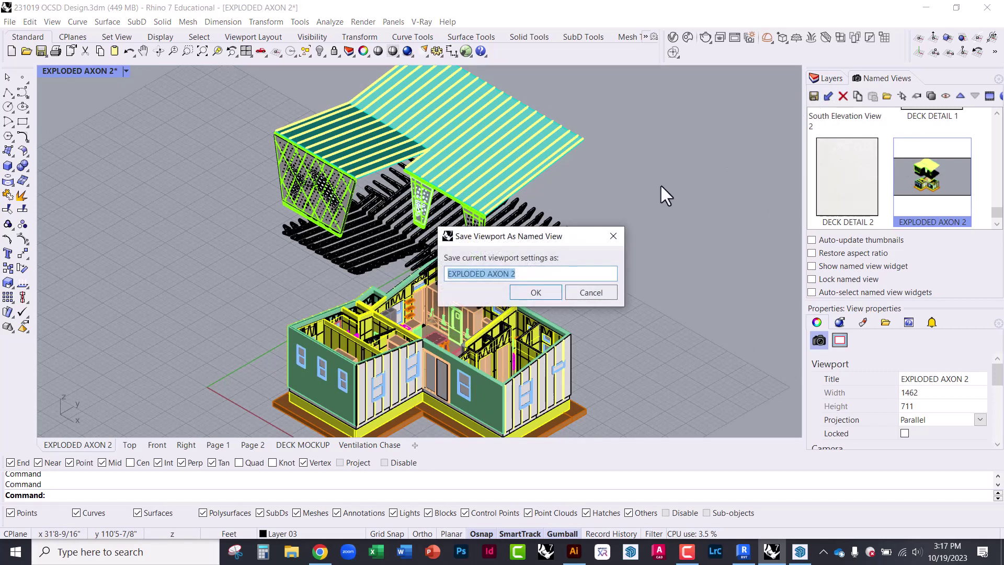
pyautogui.click(540, 294)
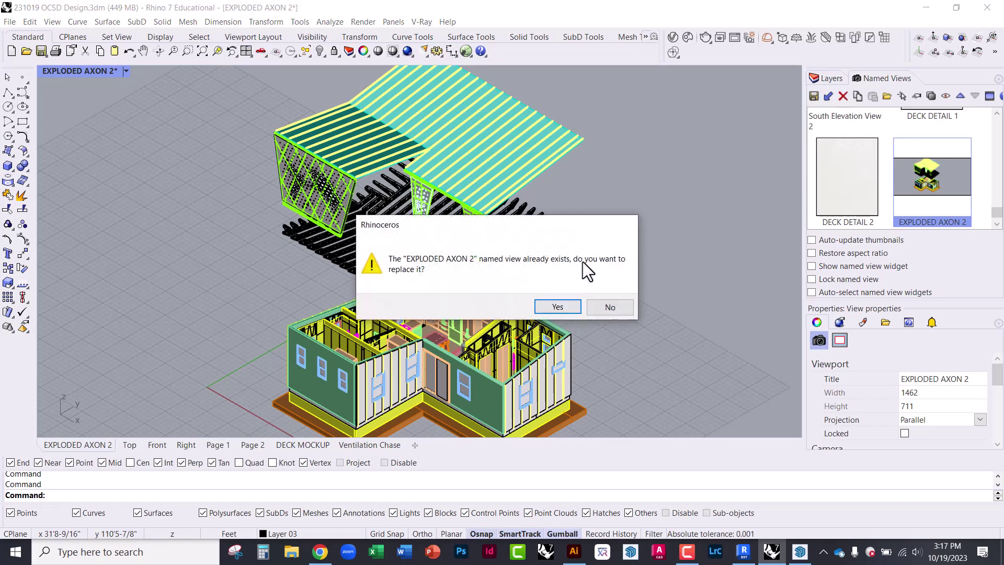
pyautogui.click(556, 307)
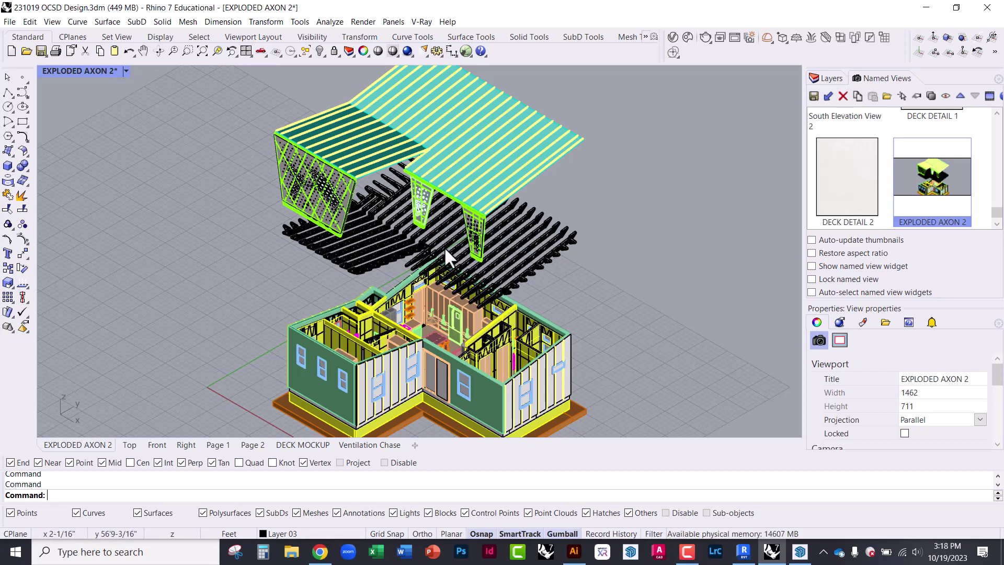
# Step: Move the grouped black roof trusses straight up by 10 feet and clear the selection
pyautogui.click(528, 250)
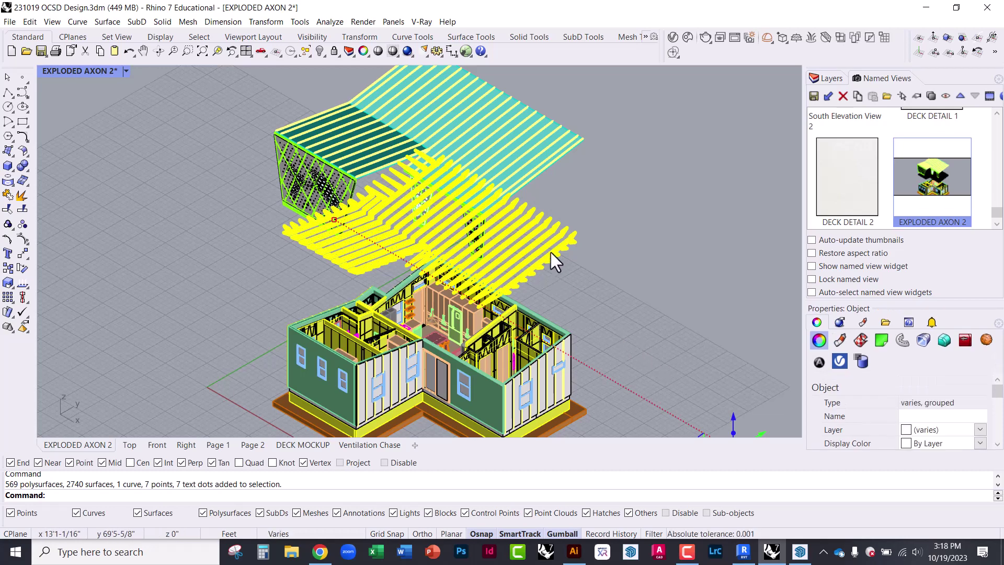
pyautogui.click(553, 204)
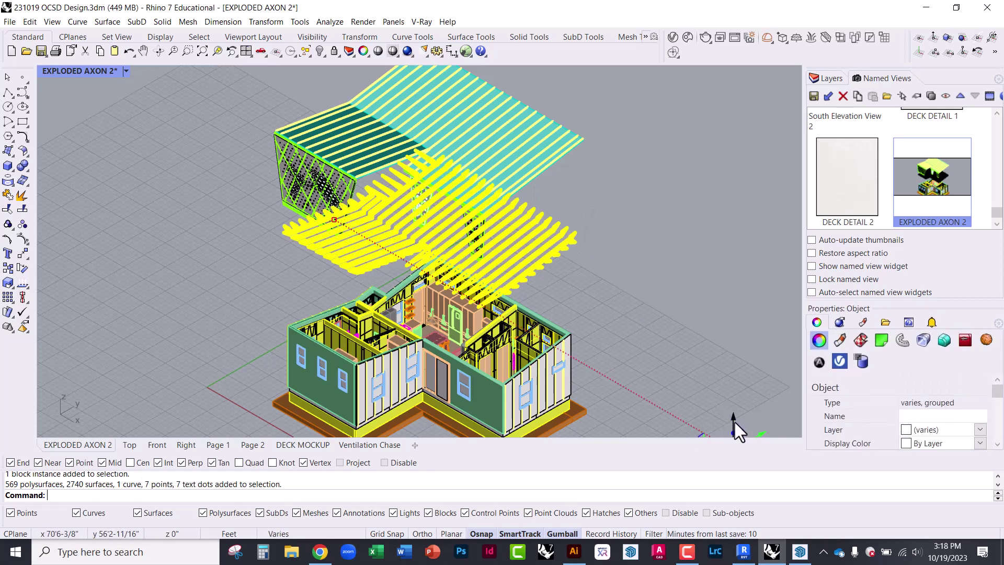
pyautogui.click(736, 422)
pyautogui.write('1')
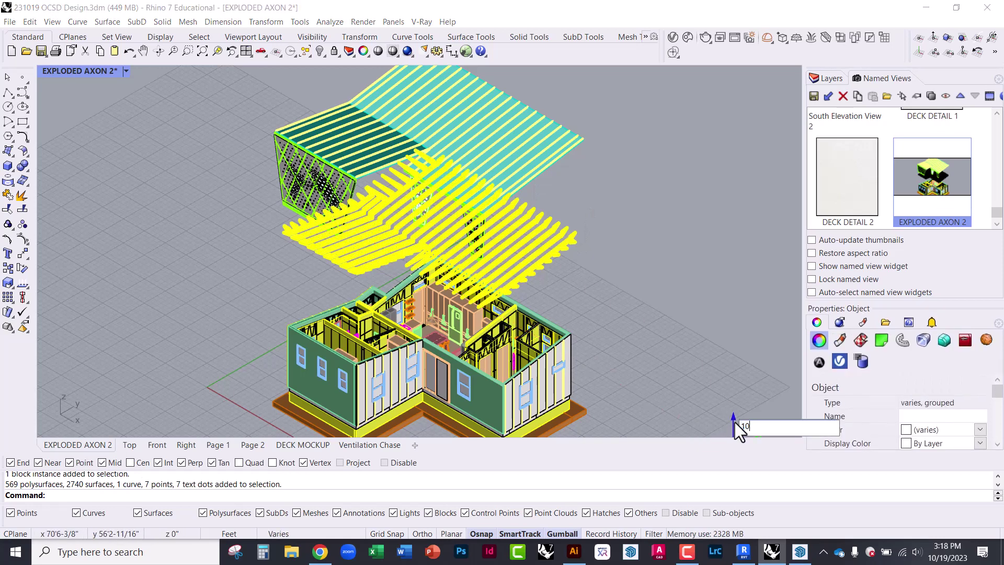
pyautogui.write('0')
pyautogui.press('Return')
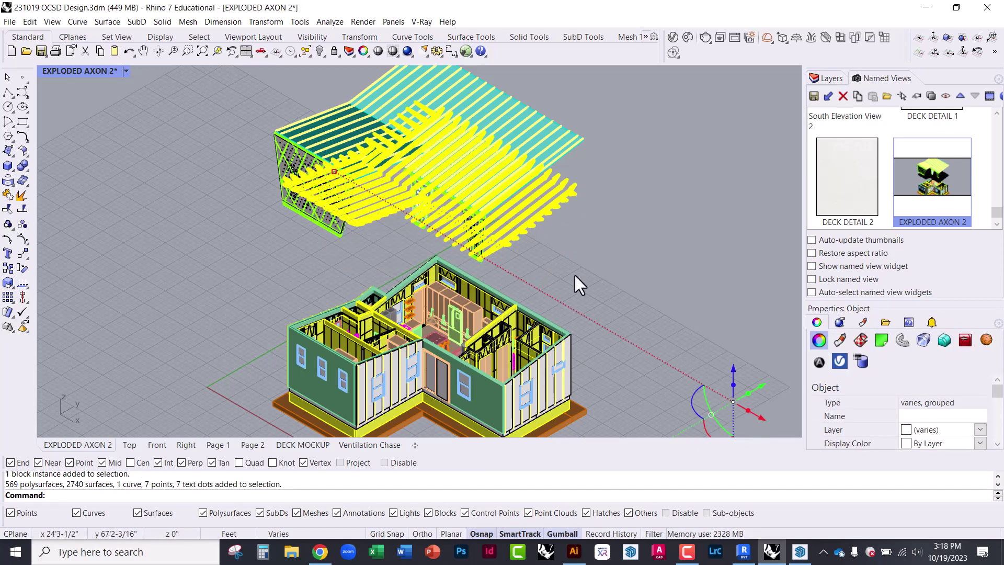
pyautogui.press('Escape')
# Step: Raise the roof canopy with its green screens by the same distance as the trusses and restore the EXPLODED AXON 2 view
pyautogui.moveTo(496, 275); pyautogui.dragTo(442, 212, button='right')
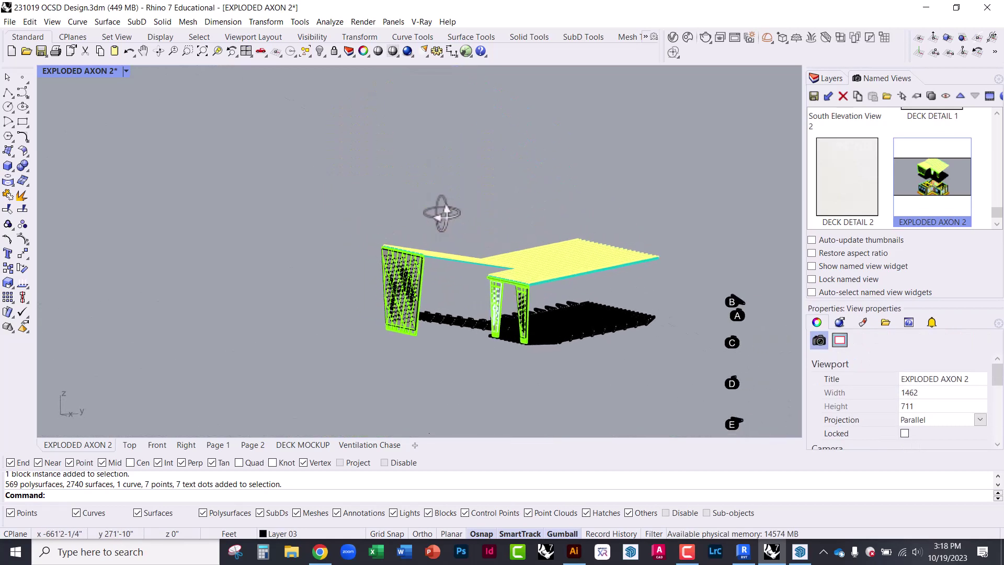
pyautogui.moveTo(538, 287); pyautogui.dragTo(573, 296, button='right')
pyautogui.moveTo(630, 310); pyautogui.dragTo(356, 222)
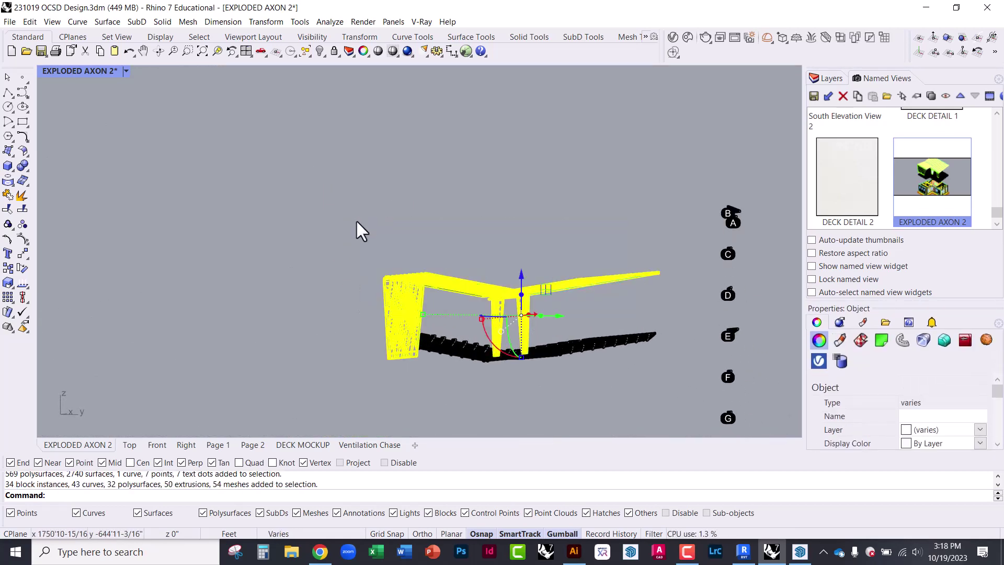
pyautogui.click(520, 272)
pyautogui.press('Return')
pyautogui.press('Escape')
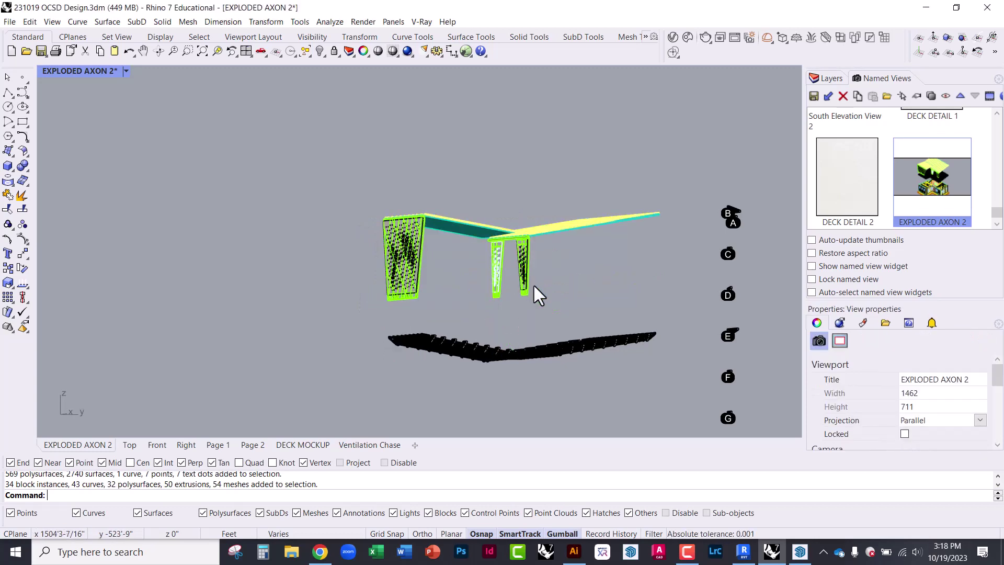
pyautogui.doubleClick(905, 192)
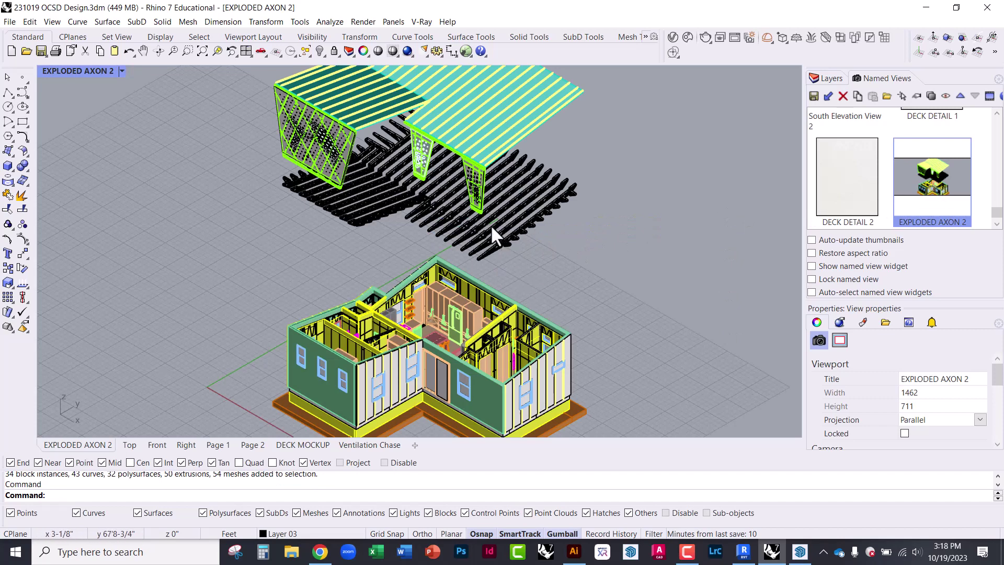
# Step: Move the roof canopy with its green screens straight up by 15 feet, clear the selection and restore the EXPLODED AXON 2 view
pyautogui.click(489, 141)
pyautogui.moveTo(586, 168); pyautogui.dragTo(535, 227, button='right')
pyautogui.moveTo(581, 245); pyautogui.dragTo(356, 150)
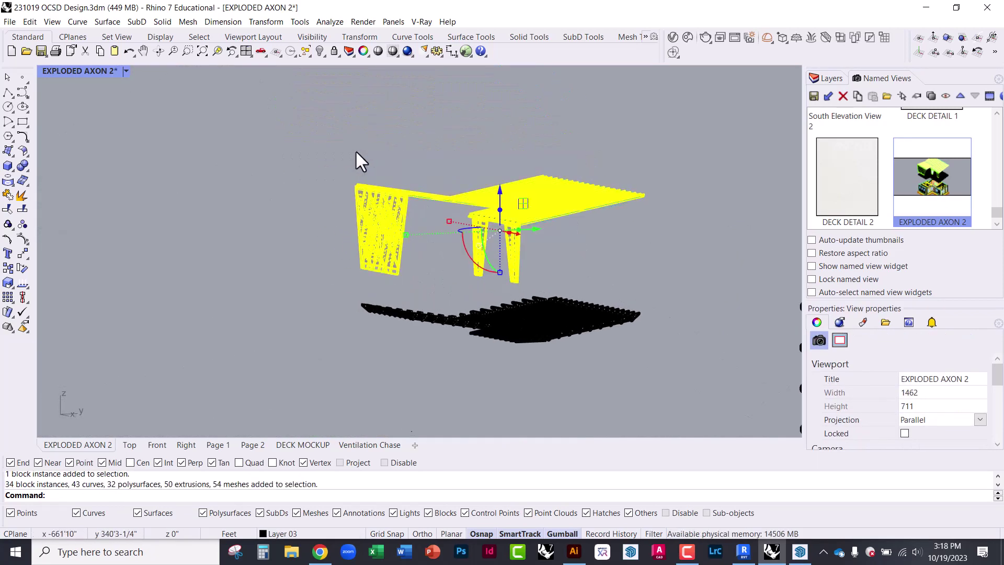
pyautogui.click(495, 192)
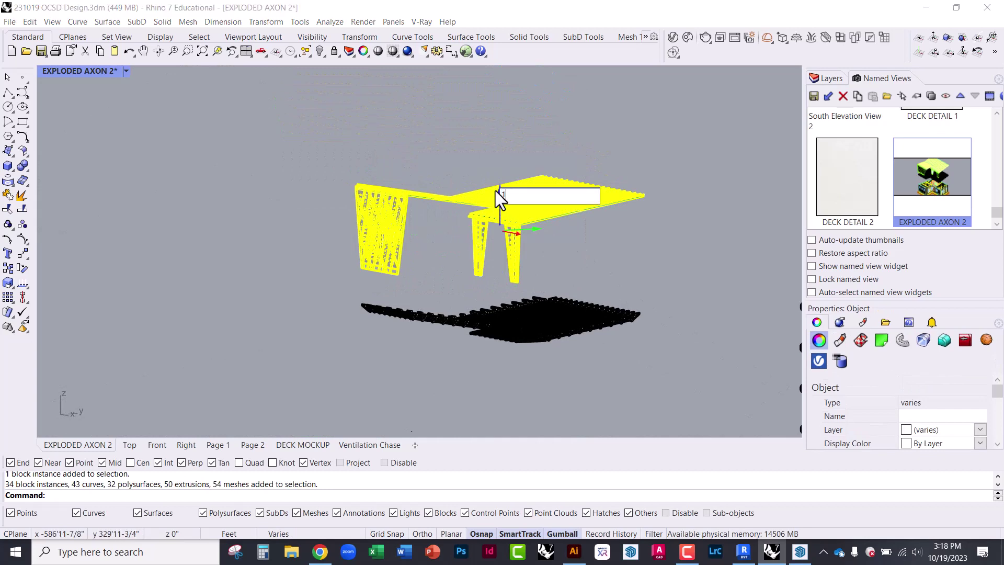
pyautogui.write("15'")
pyautogui.press('Return')
pyautogui.press('Escape')
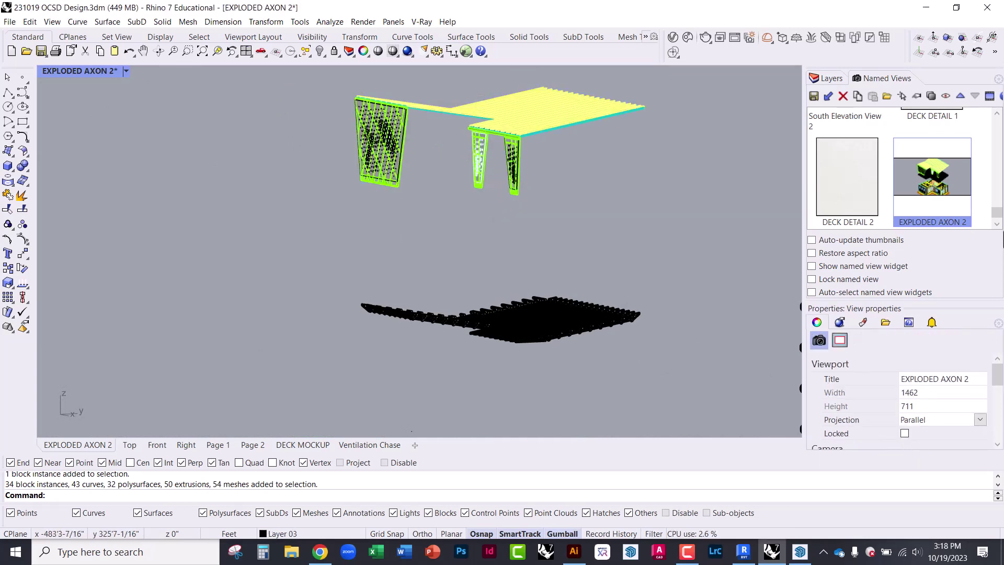
pyautogui.doubleClick(899, 184)
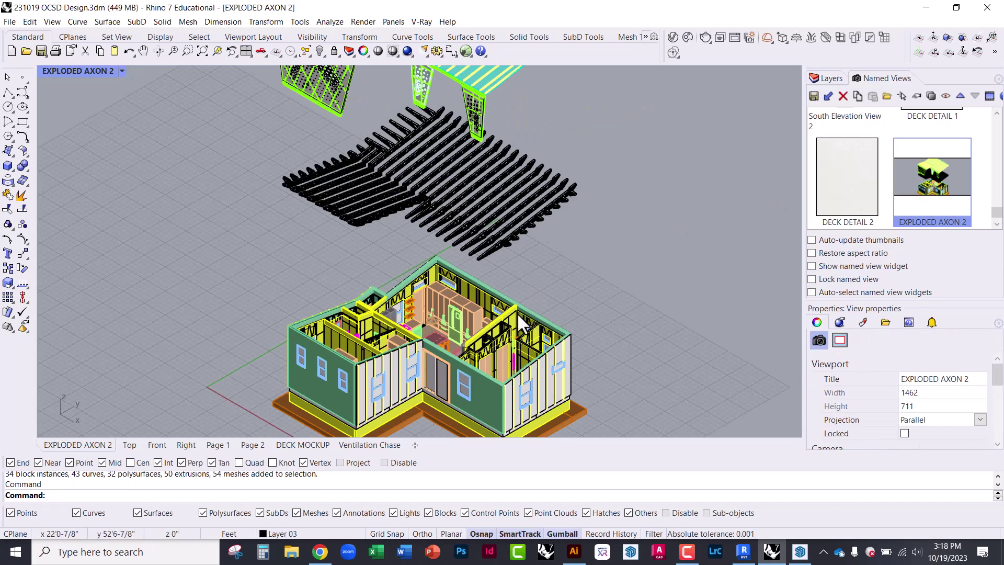
# Step: Lower the grouped black roof trusses vertically by 5 feet and clear the selection
pyautogui.scroll(-1, 482, 345)
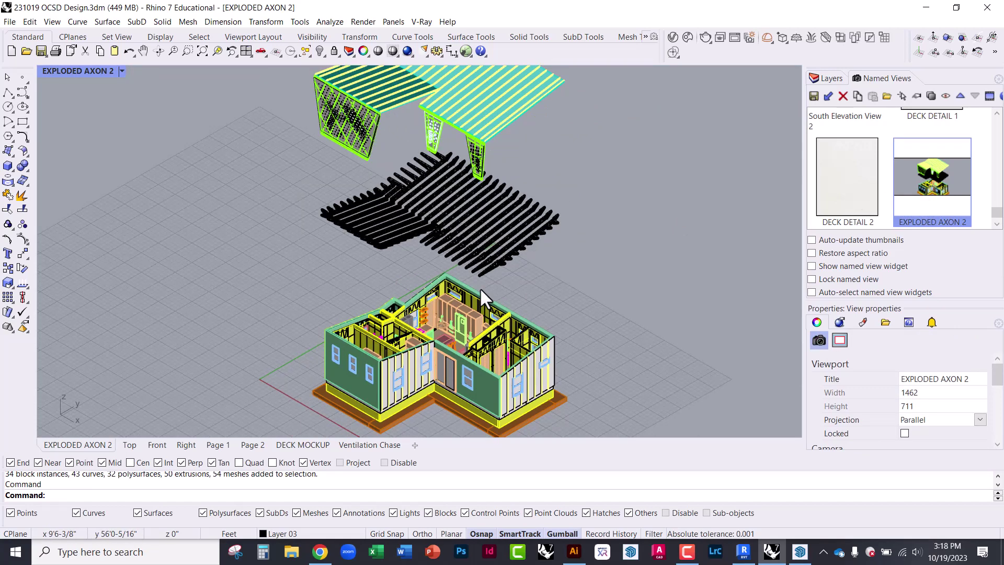
pyautogui.scroll(-1, 479, 287)
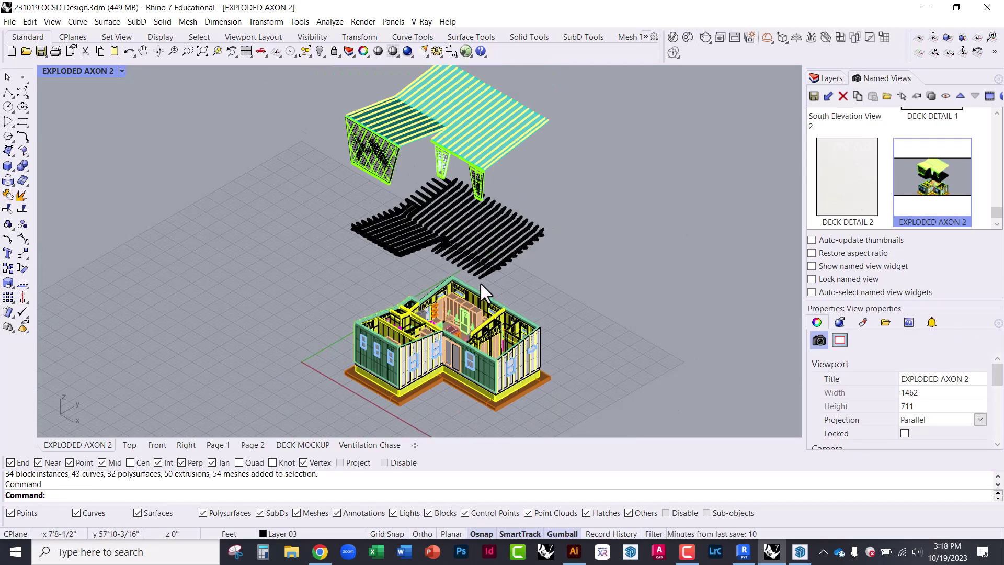
pyautogui.click(482, 229)
pyautogui.click(648, 342)
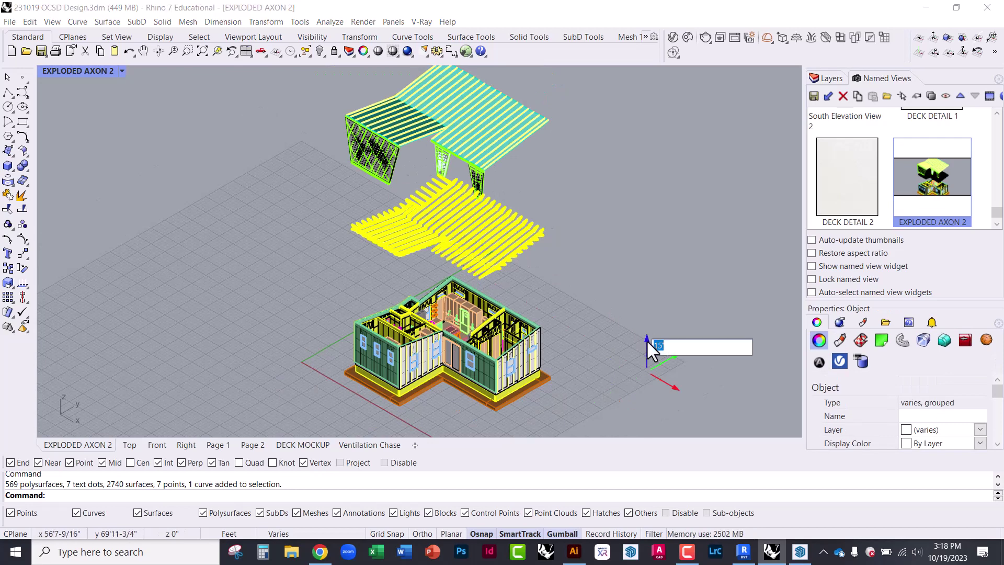
pyautogui.write('-5')
pyautogui.press('Return')
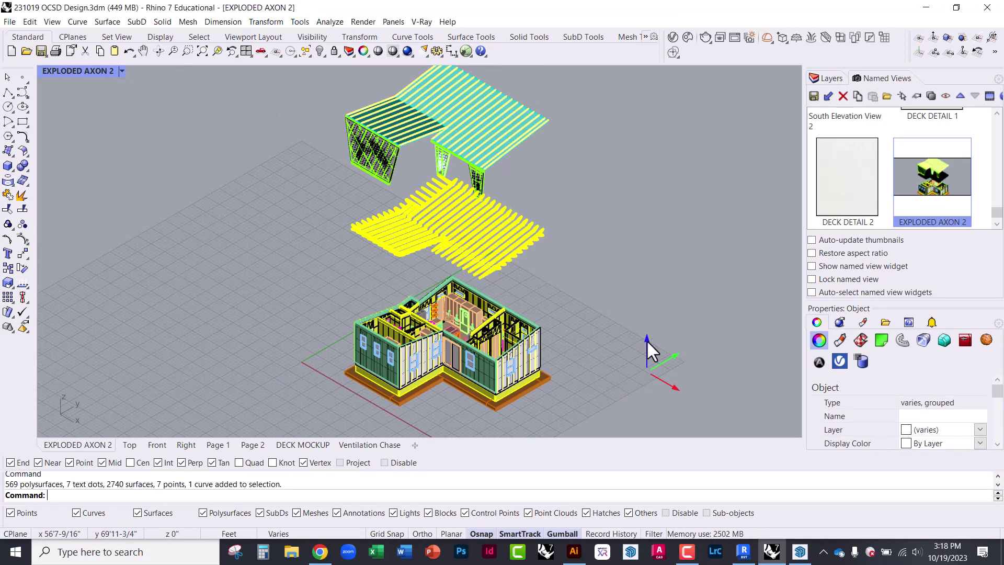
pyautogui.press('Escape')
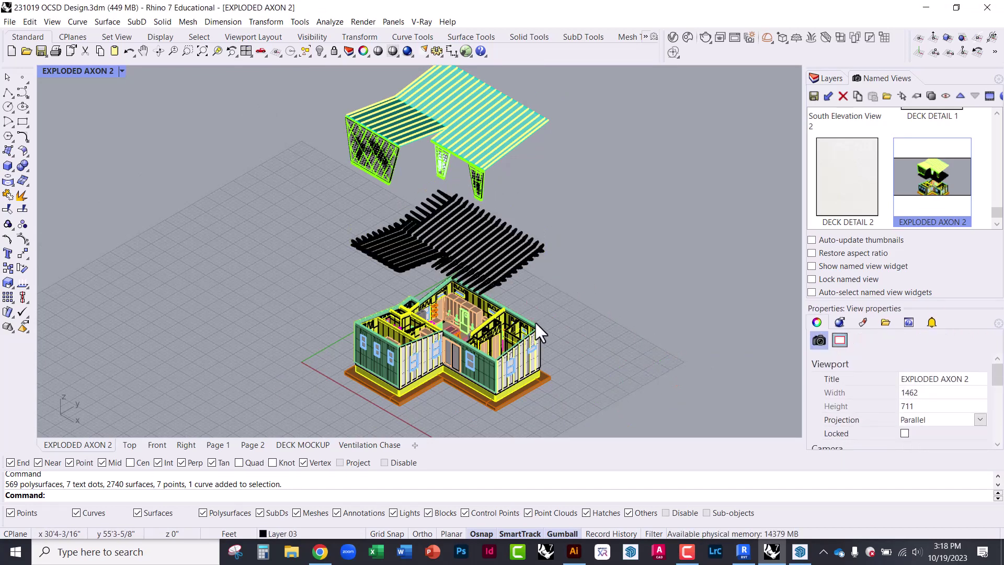
# Step: Examine the vertical spacing of the roof layers from another angle, then restore the EXPLODED AXON 2 named view
pyautogui.moveTo(536, 324); pyautogui.dragTo(577, 362, button='right')
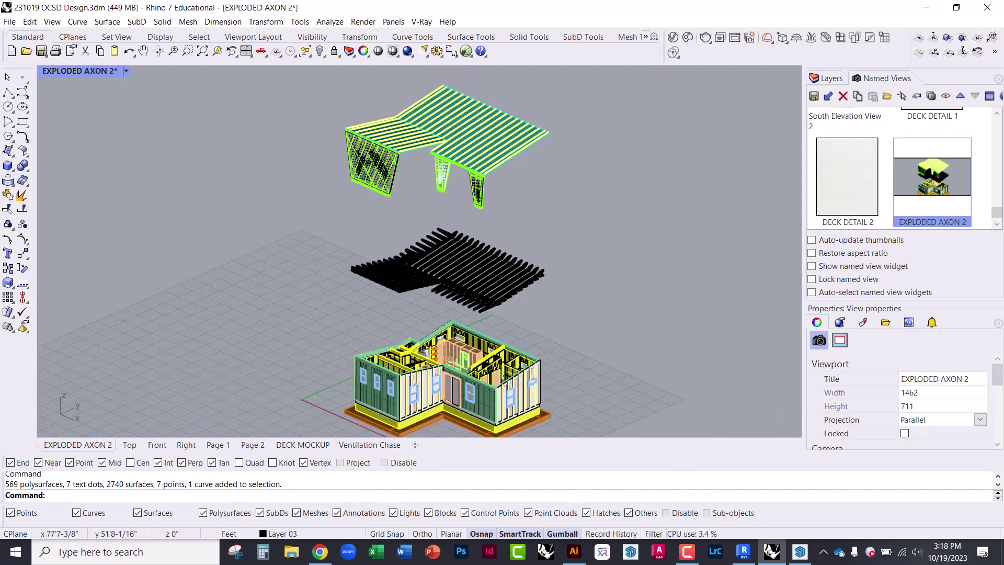
pyautogui.scroll(2, 493, 286)
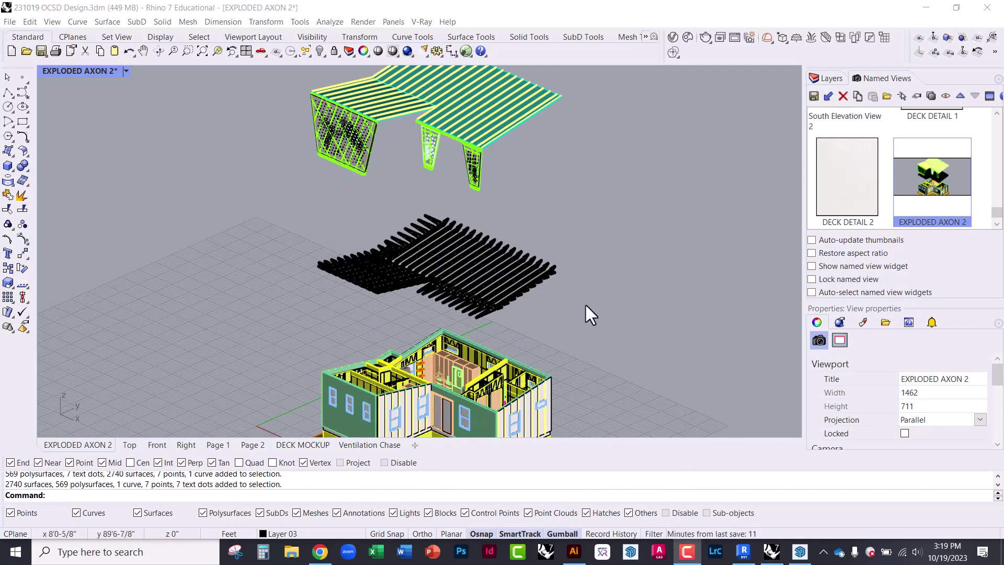
pyautogui.moveTo(585, 306); pyautogui.dragTo(511, 287, button='right')
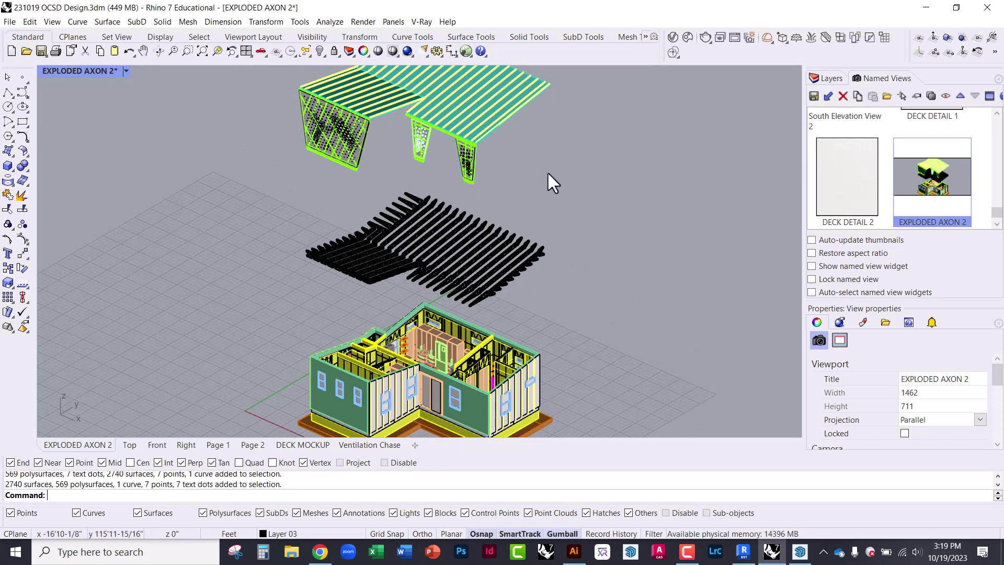
pyautogui.doubleClick(923, 173)
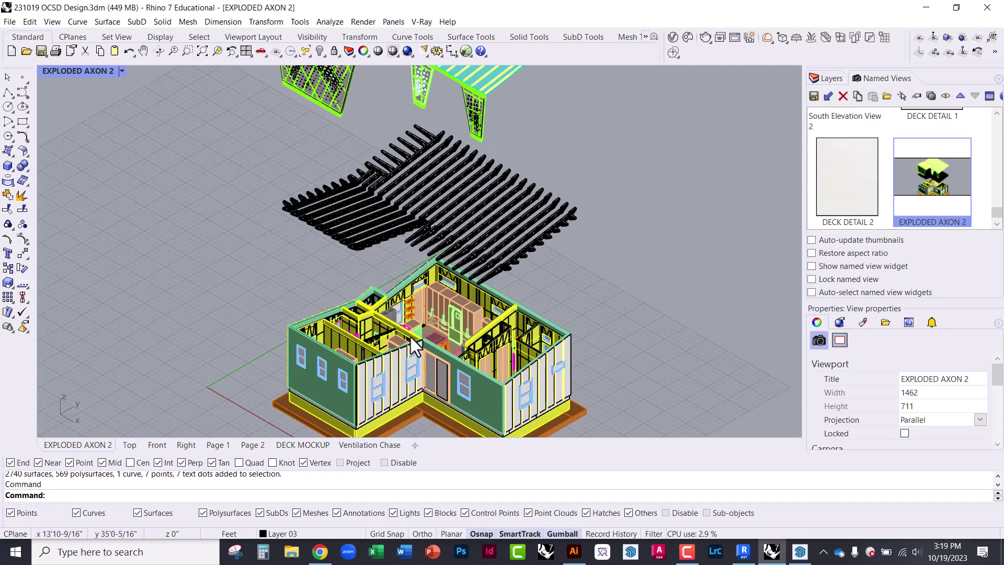
# Step: Fit all the exploded layers in the viewport and overwrite the EXPLODED AXON 2 named view with this framing
pyautogui.scroll(-1, 434, 372)
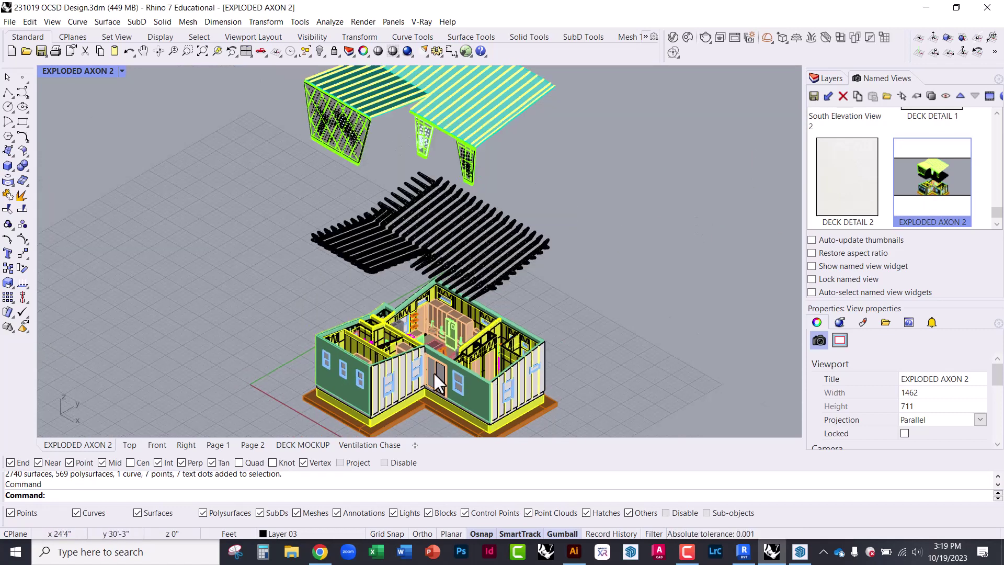
pyautogui.scroll(-1, 433, 371)
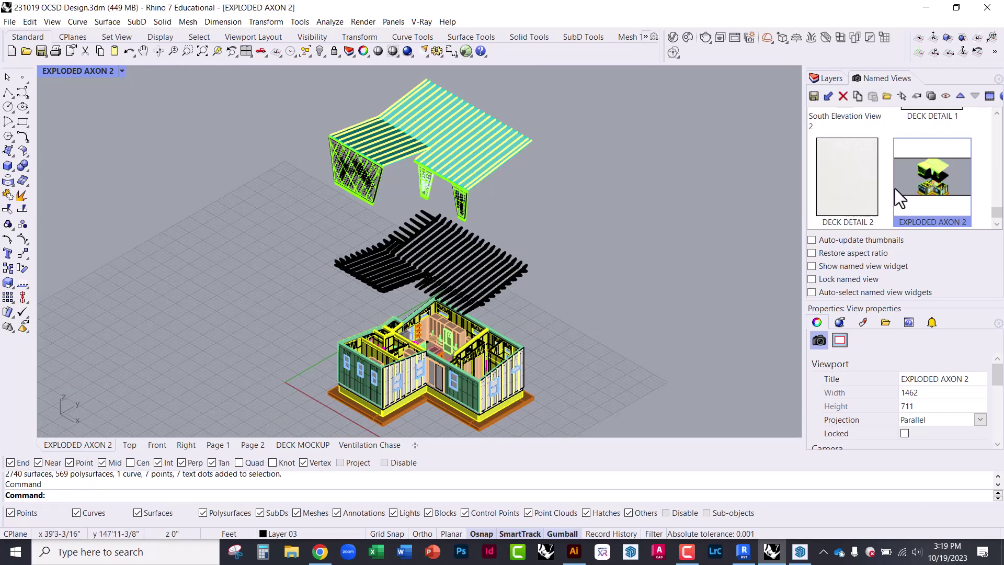
pyautogui.rightClick(930, 184)
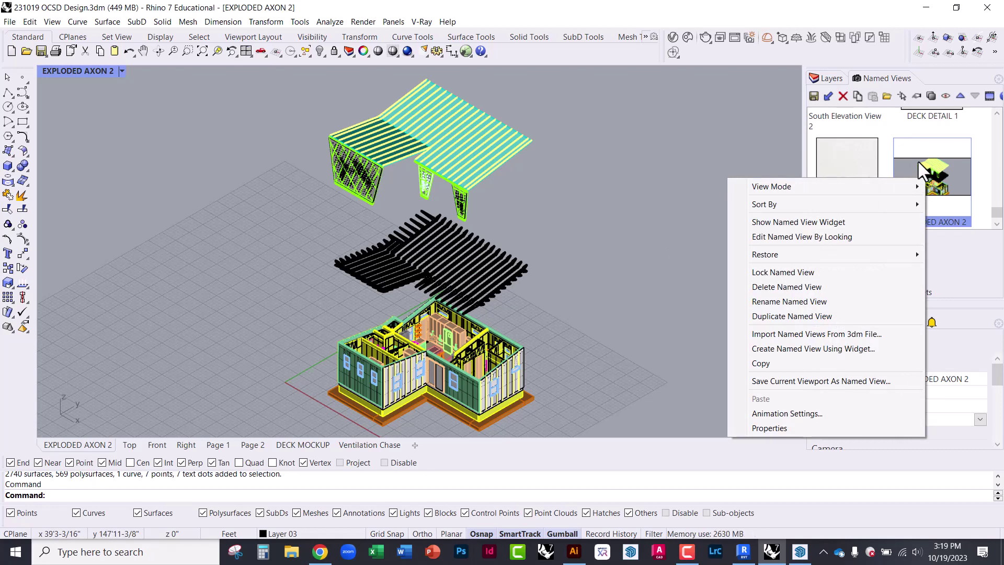
pyautogui.click(919, 162)
pyautogui.click(814, 97)
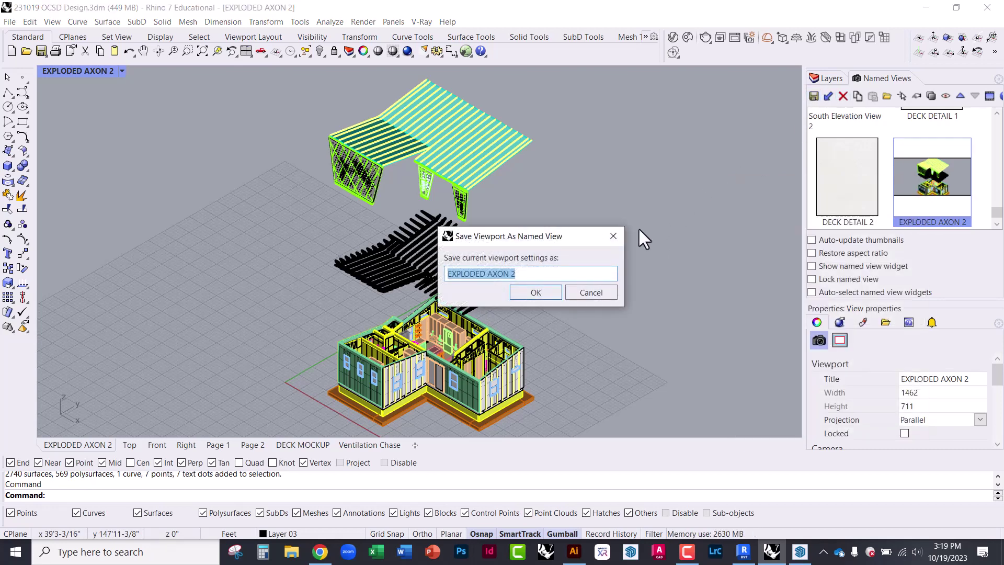
pyautogui.click(548, 293)
pyautogui.click(558, 307)
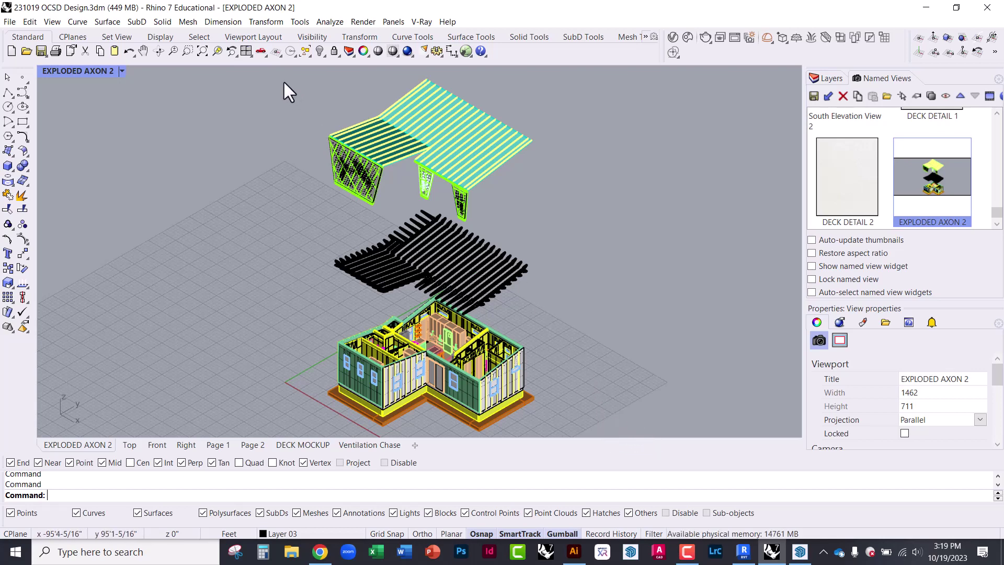
# Step: Test a window selection of the exploded house, then select the truss group alone to check which objects it contains
pyautogui.moveTo(281, 74); pyautogui.dragTo(624, 437)
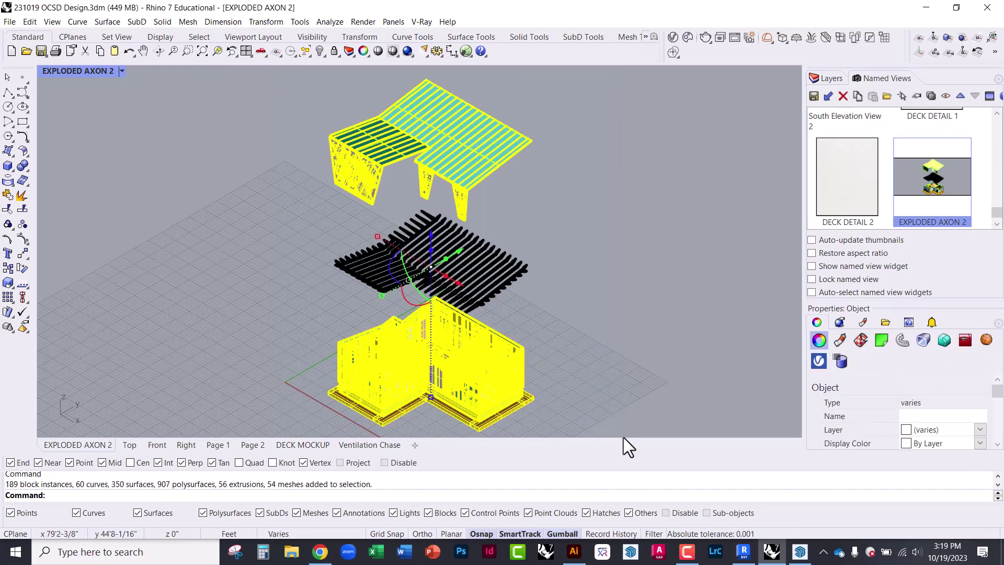
pyautogui.click(604, 304)
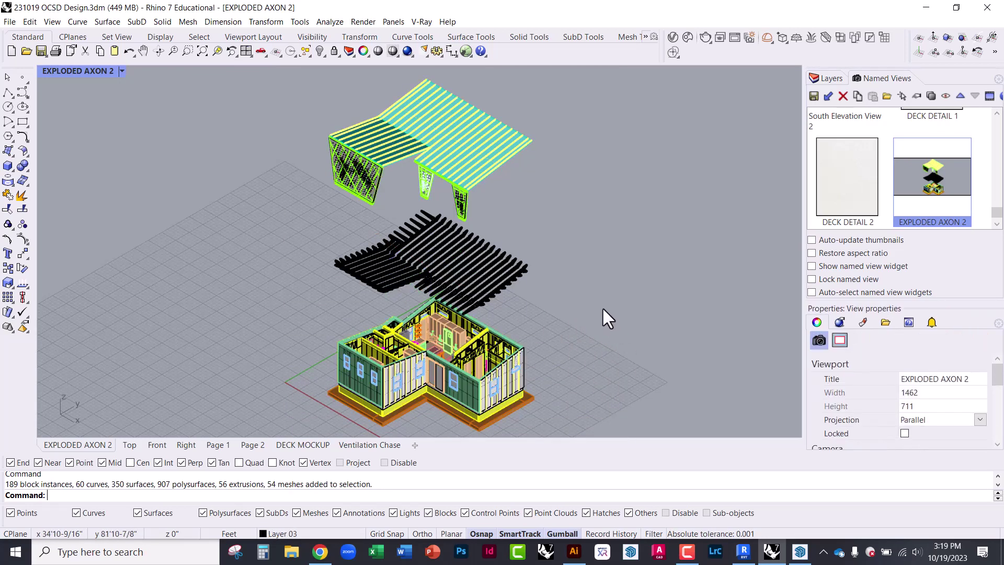
pyautogui.click(496, 272)
pyautogui.click(611, 274)
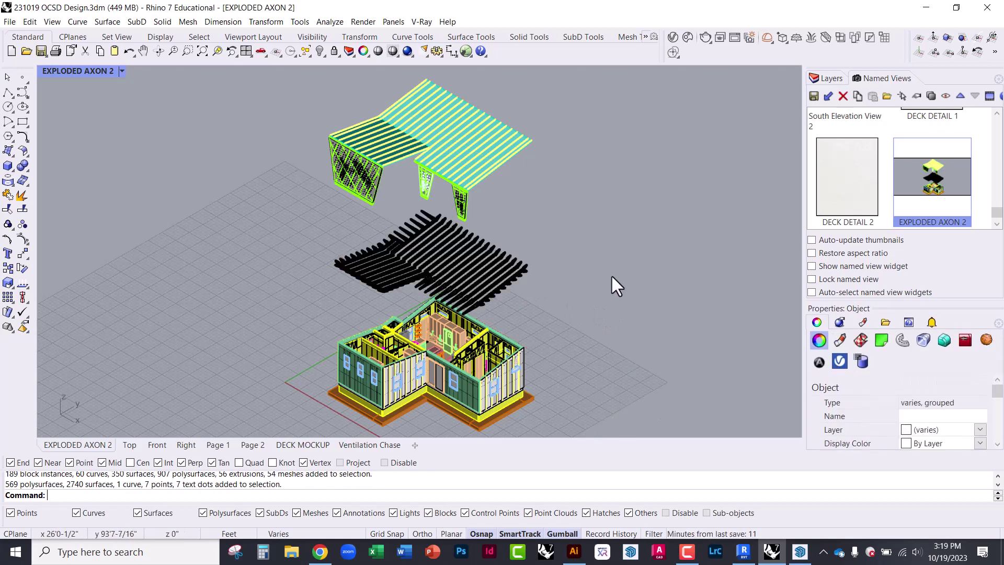
pyautogui.scroll(-1, 356, 231)
pyautogui.scroll(-2, 356, 231)
pyautogui.click(421, 253)
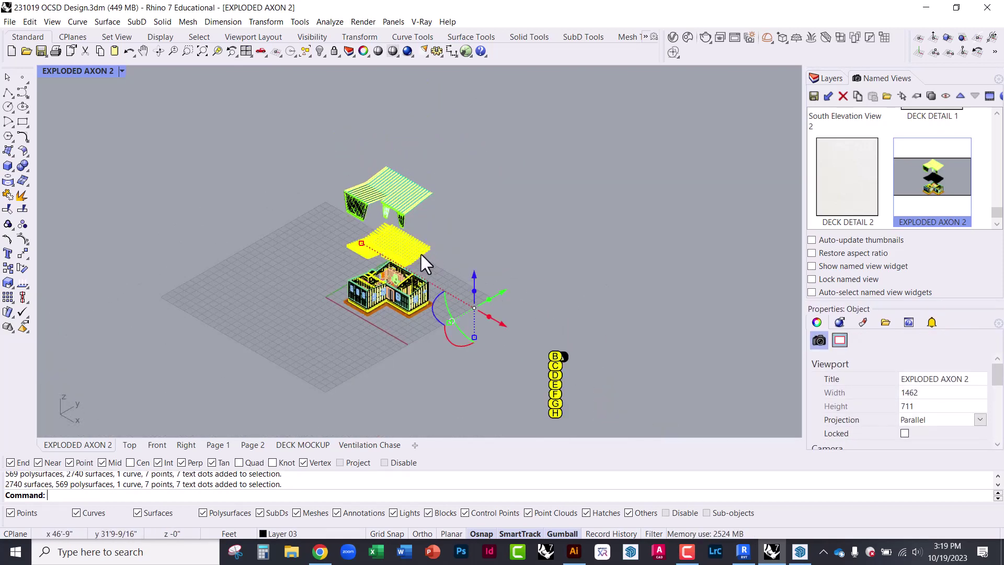
pyautogui.click(549, 260)
# Step: Remove the lettered text dots beside the house from the truss group with RemoveFromGroup
pyautogui.write('Remove')
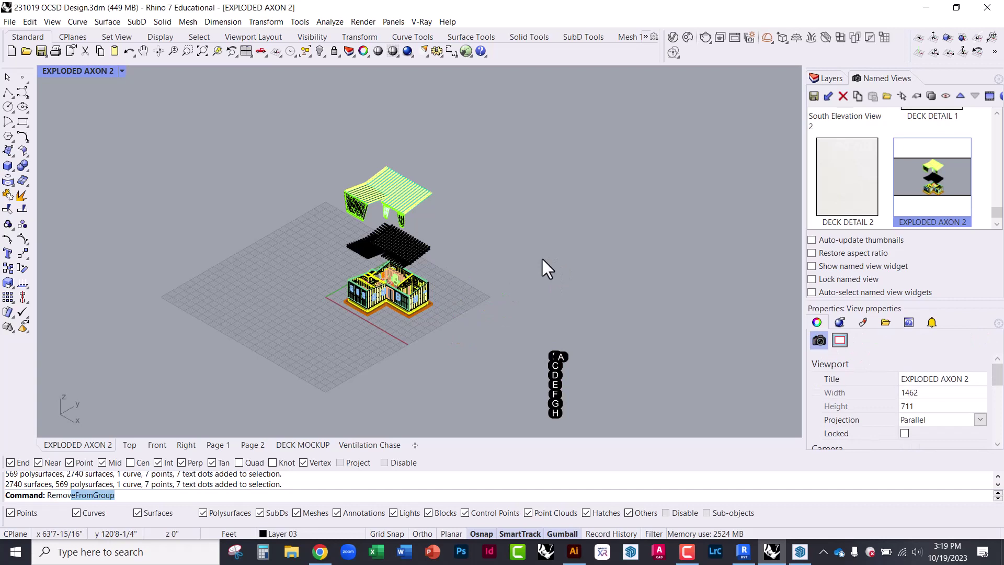
pyautogui.press('Return')
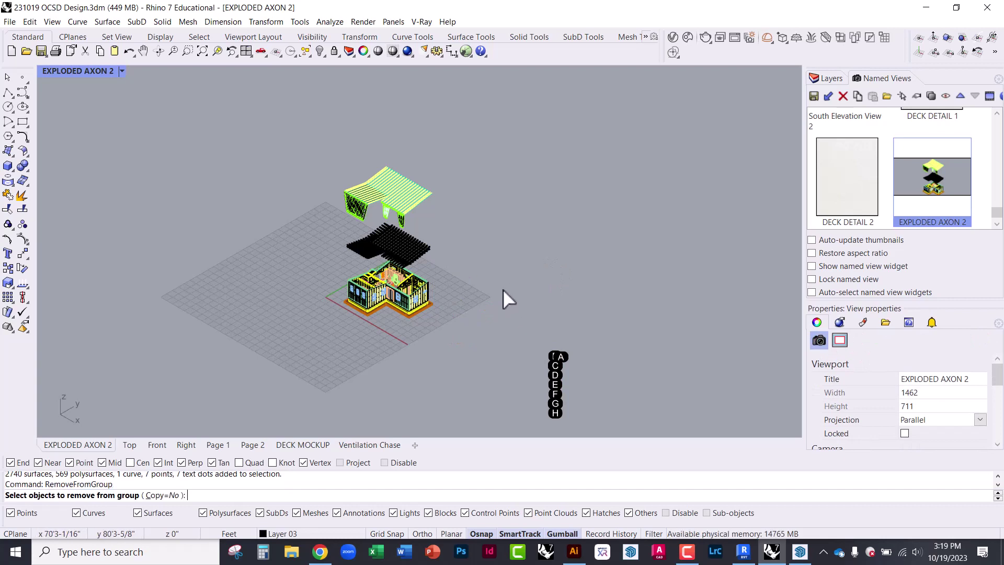
pyautogui.moveTo(503, 294); pyautogui.dragTo(622, 421)
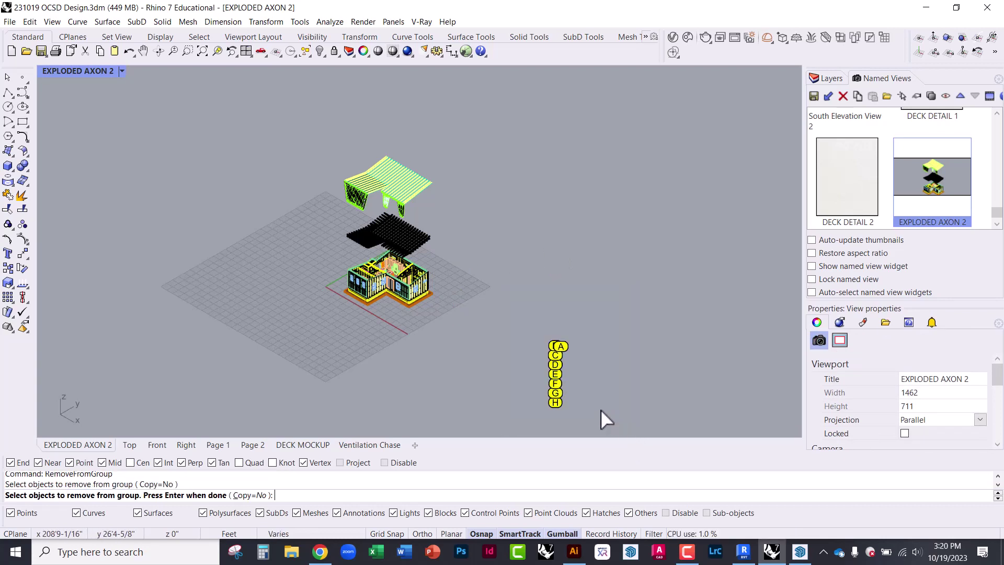
pyautogui.rightClick(573, 383)
pyautogui.scroll(4, 396, 226)
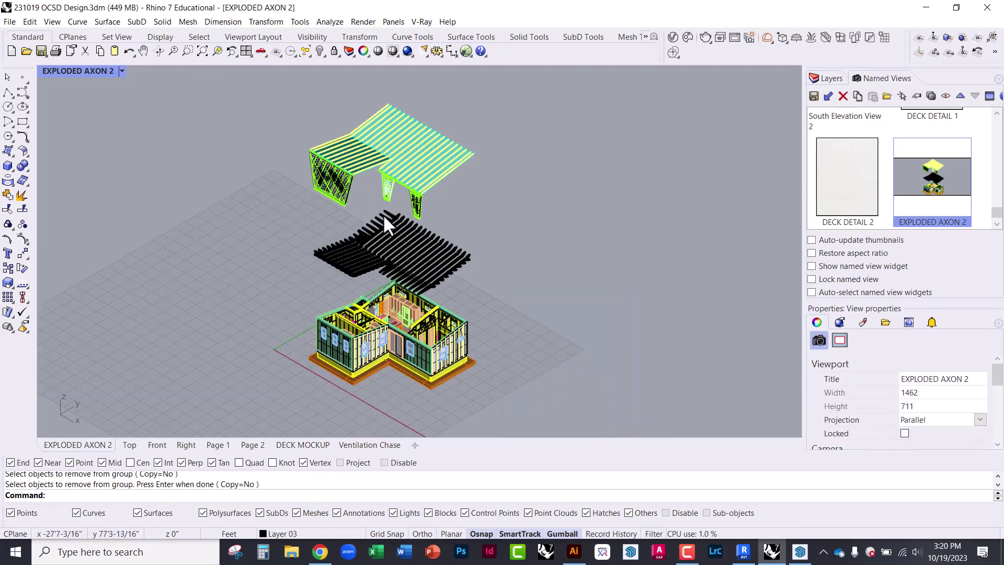
# Step: Window-select the canopy, trusses and house base together and restore the EXPLODED AXON 2 named view
pyautogui.moveTo(268, 96); pyautogui.dragTo(531, 388)
pyautogui.press('Escape')
pyautogui.doubleClick(940, 179)
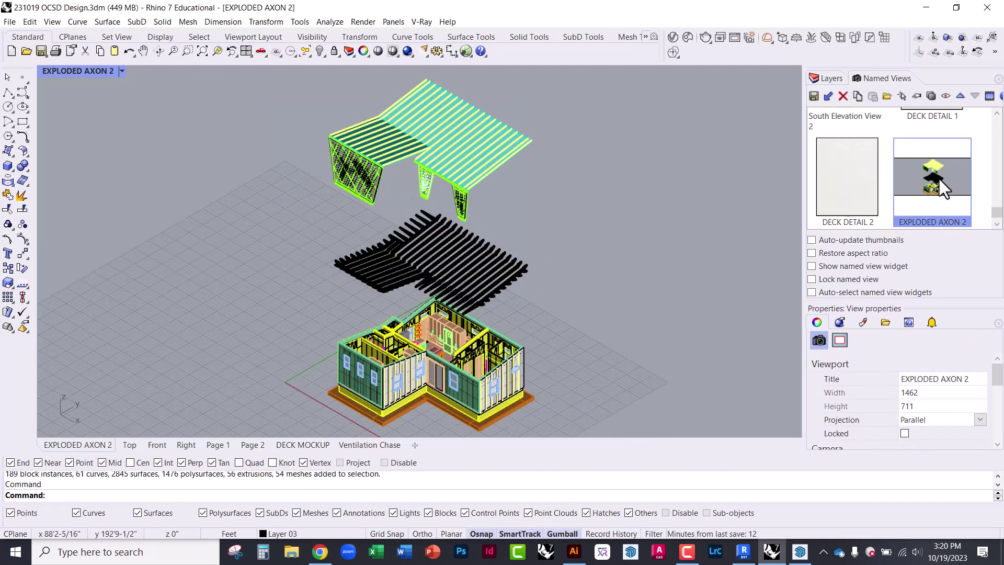
pyautogui.moveTo(276, 70); pyautogui.dragTo(604, 411)
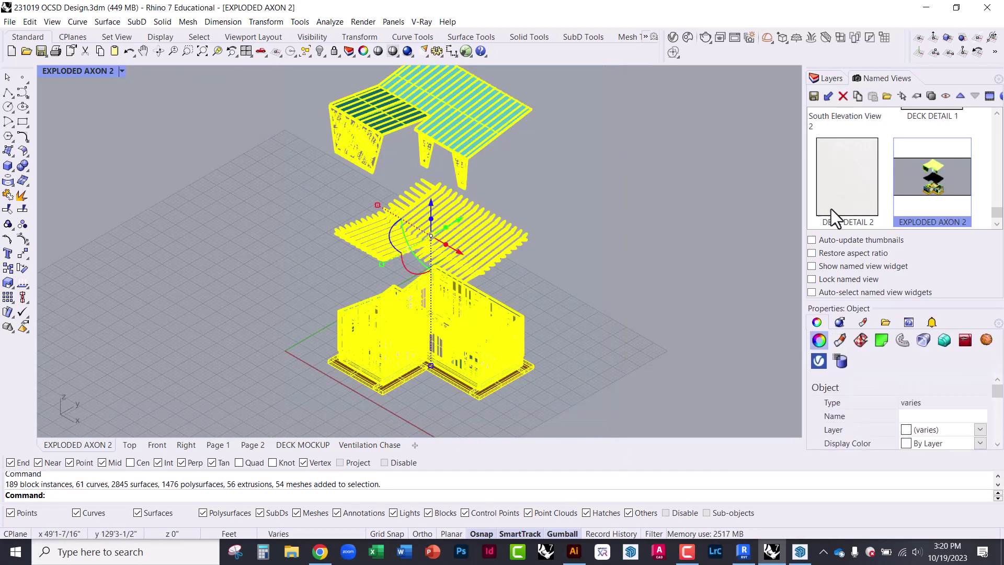
pyautogui.doubleClick(932, 180)
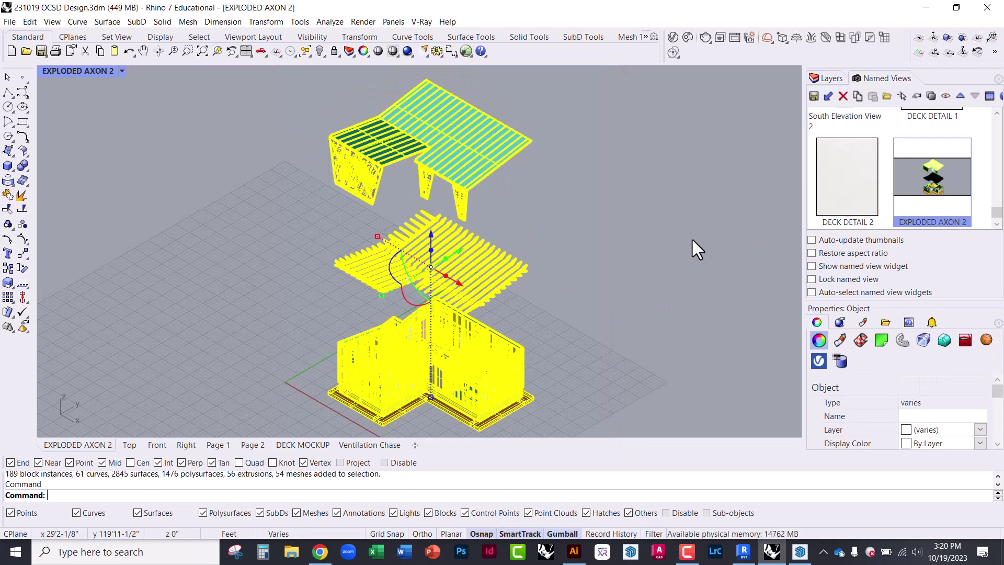
# Step: Run Make2D on the selection from EXPLODED AXON 2 with View projection, input object properties, scene silhouette and grouped output
pyautogui.write('Make2D')
pyautogui.press('Return')
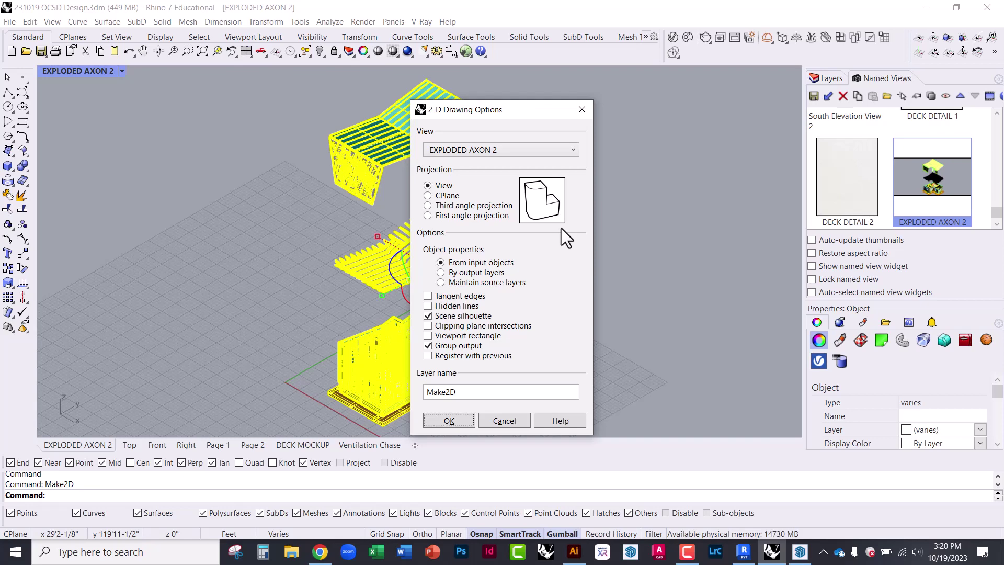
pyautogui.click(455, 425)
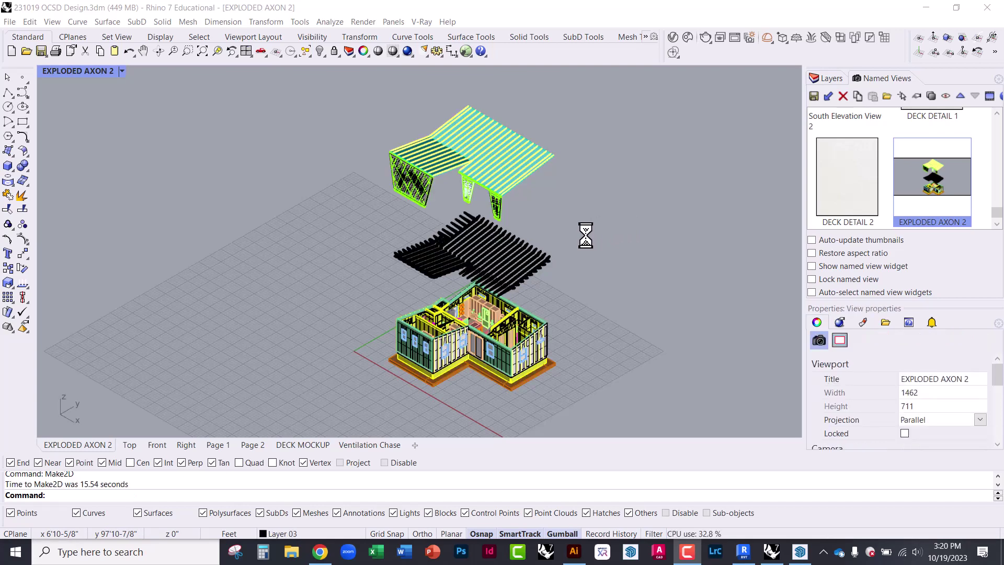
# Step: Bring up the layer list and collapse the Screens and V3 parent layers
pyautogui.scroll(-6, 436, 281)
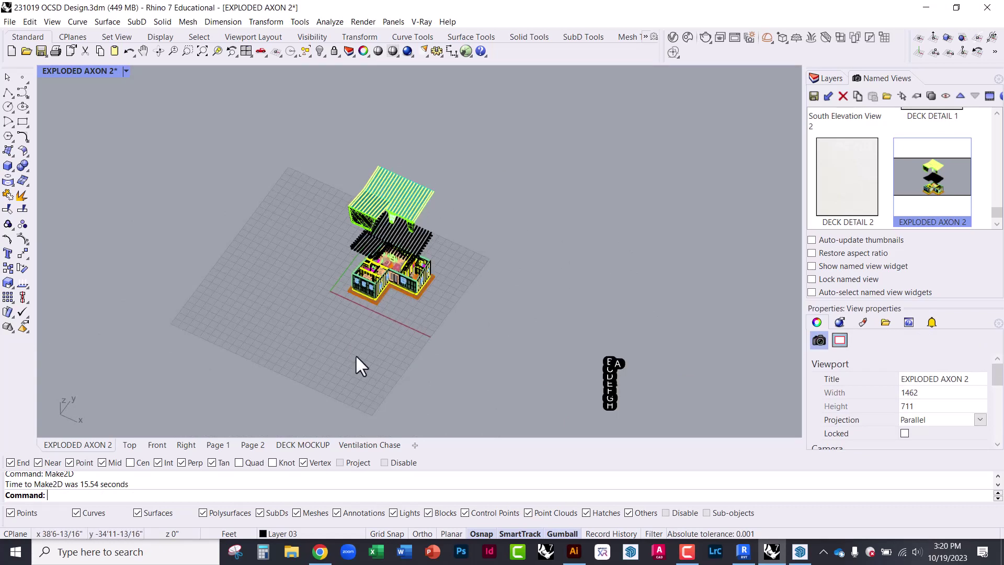
pyautogui.scroll(-2, 509, 253)
pyautogui.click(831, 79)
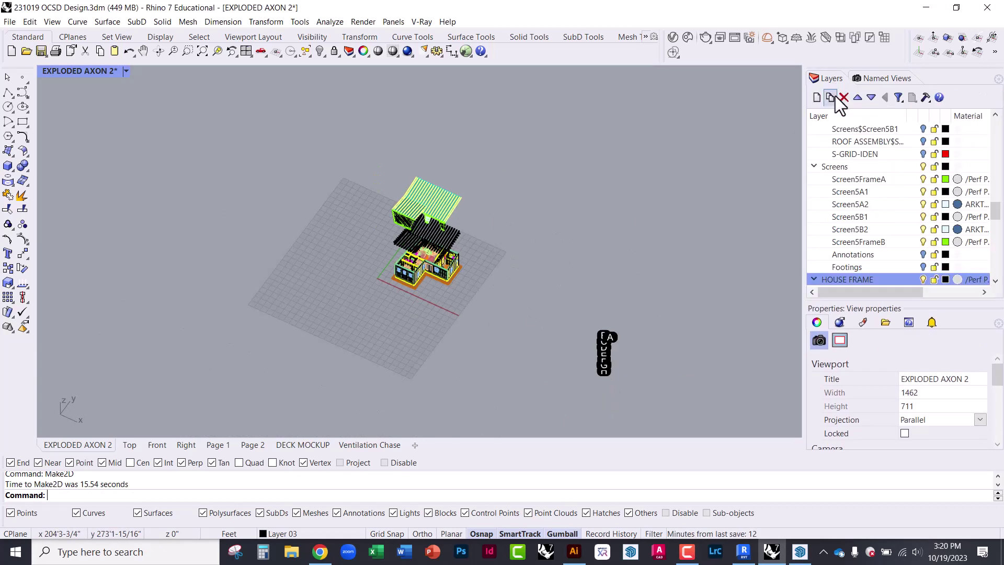
pyautogui.click(815, 167)
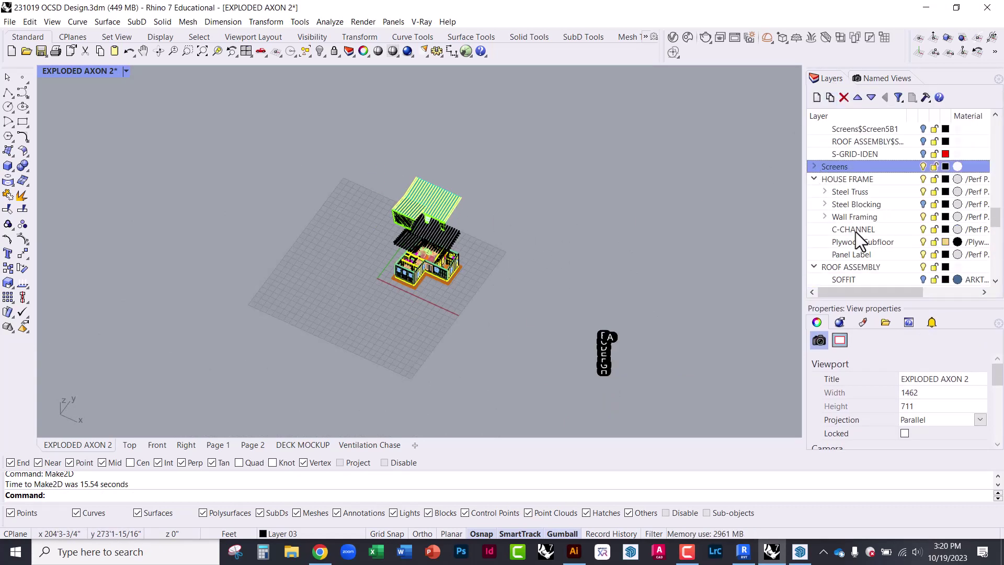
pyautogui.scroll(6, 856, 236)
pyautogui.scroll(8, 855, 237)
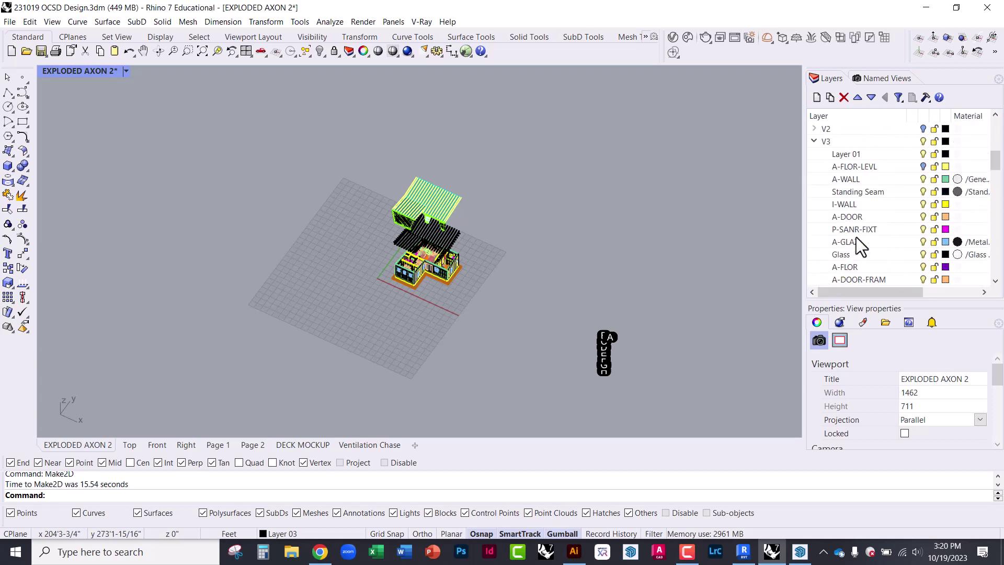
pyautogui.click(815, 255)
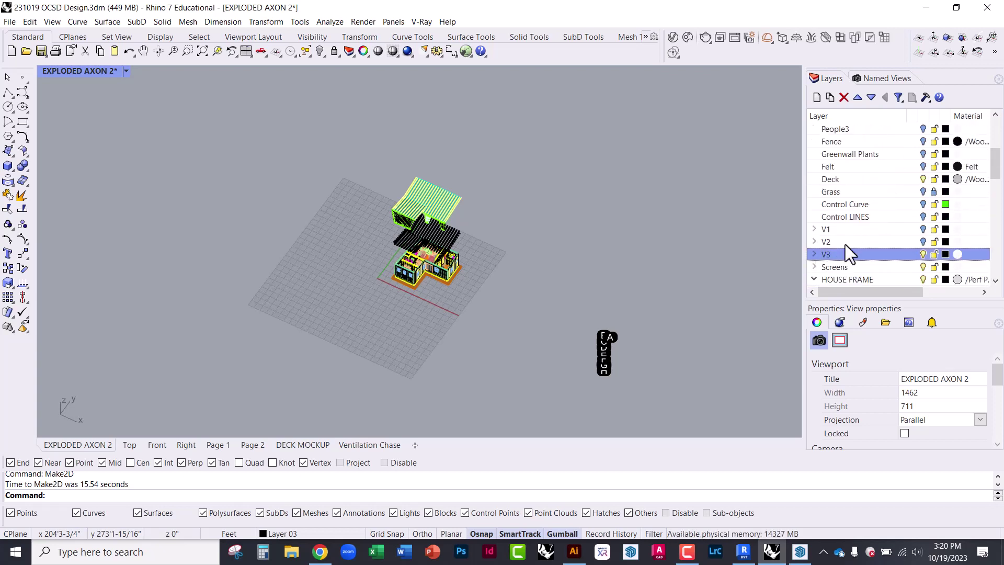
# Step: Expand the Make2D parent layer and turn it on to show the generated line drawing
pyautogui.scroll(4, 846, 227)
pyautogui.scroll(-4, 846, 227)
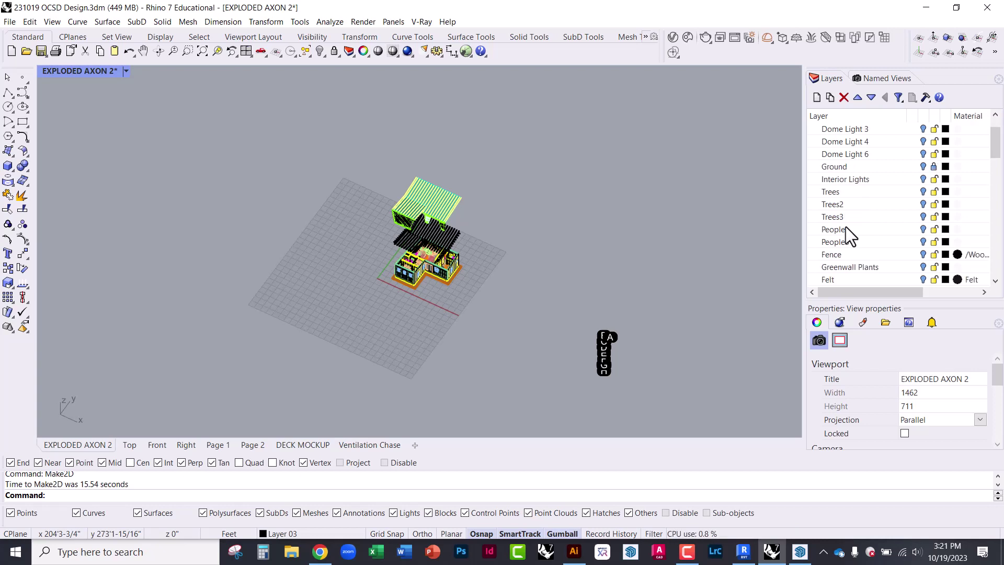
pyautogui.scroll(-3, 847, 230)
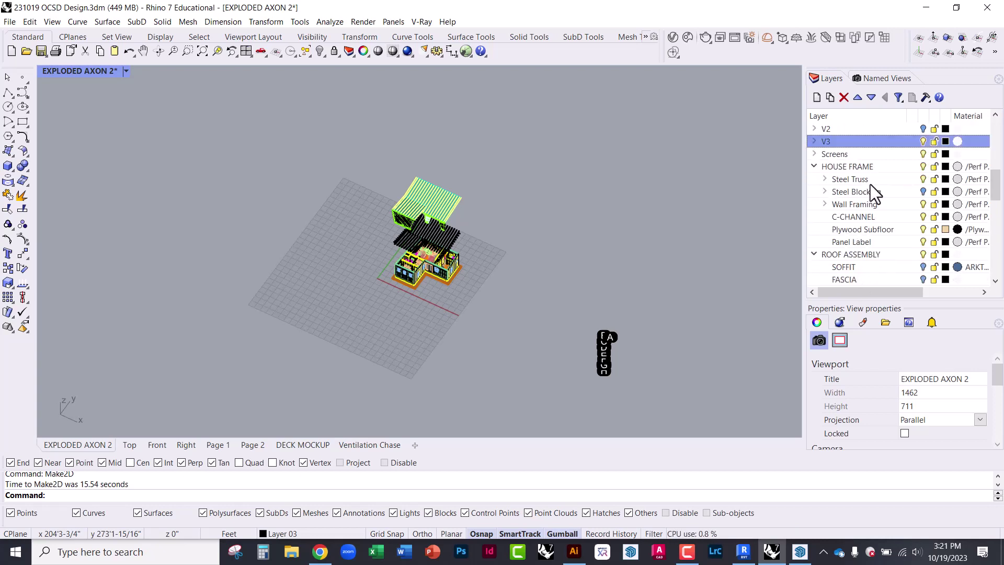
pyautogui.scroll(-4, 867, 253)
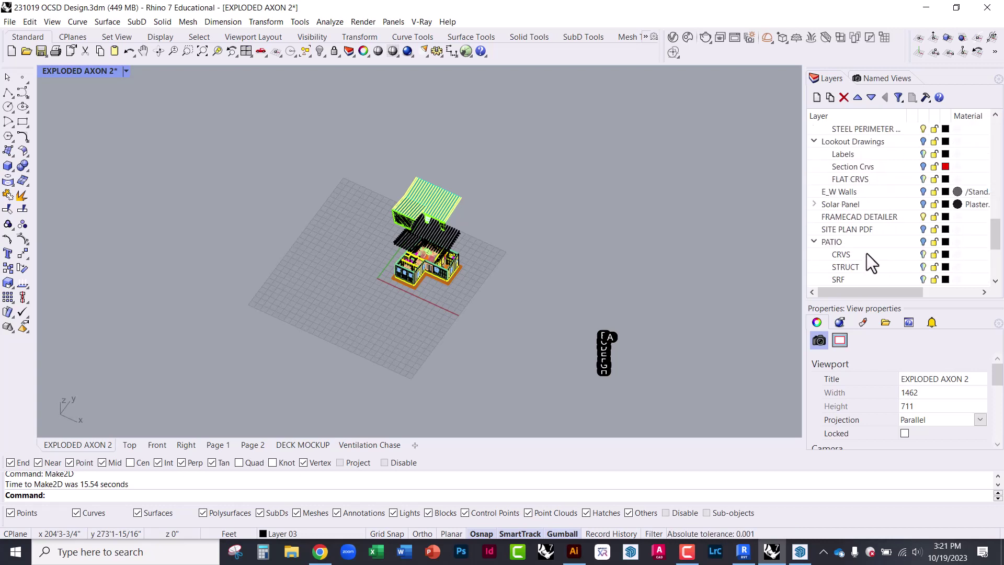
pyautogui.scroll(-4, 867, 253)
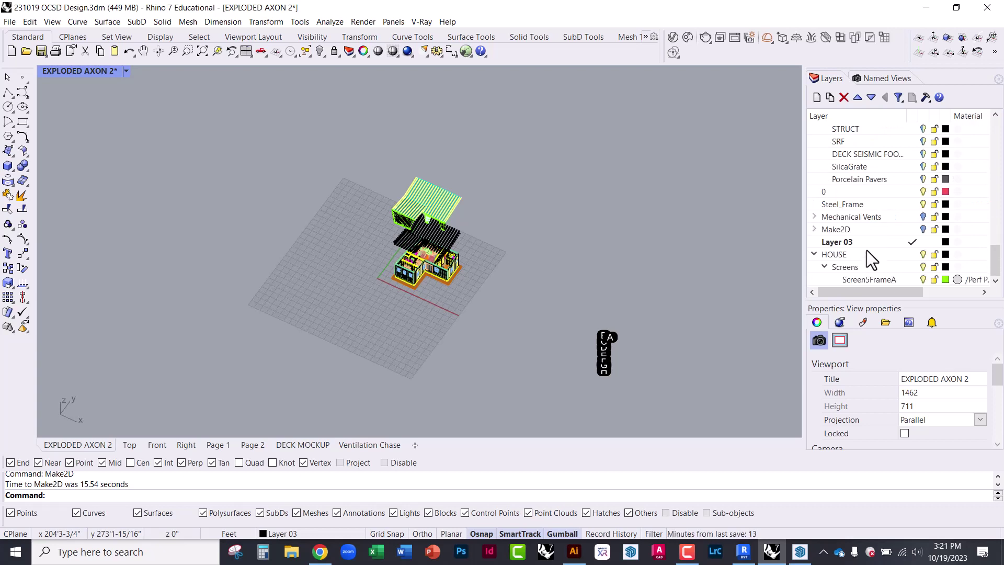
pyautogui.click(814, 230)
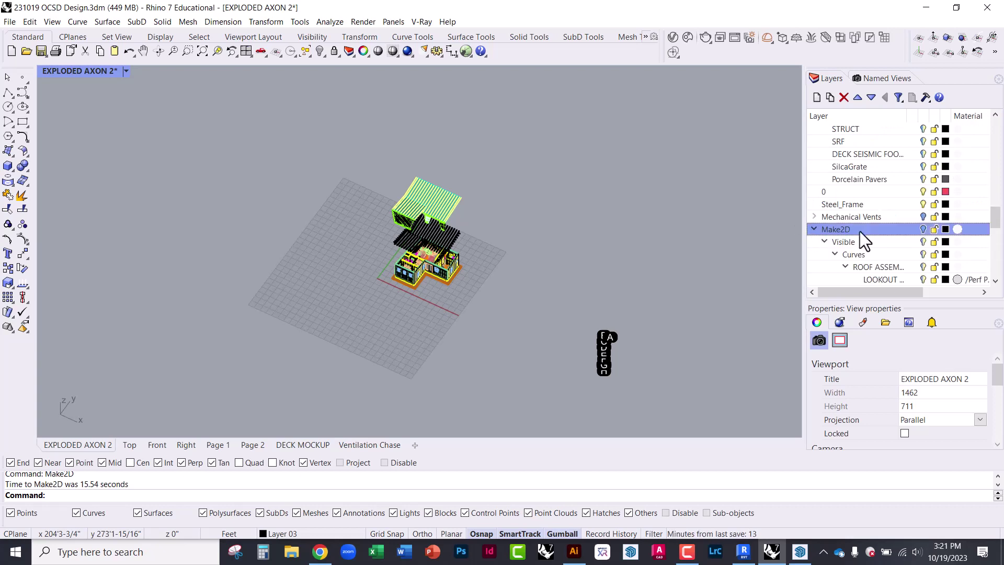
pyautogui.click(922, 230)
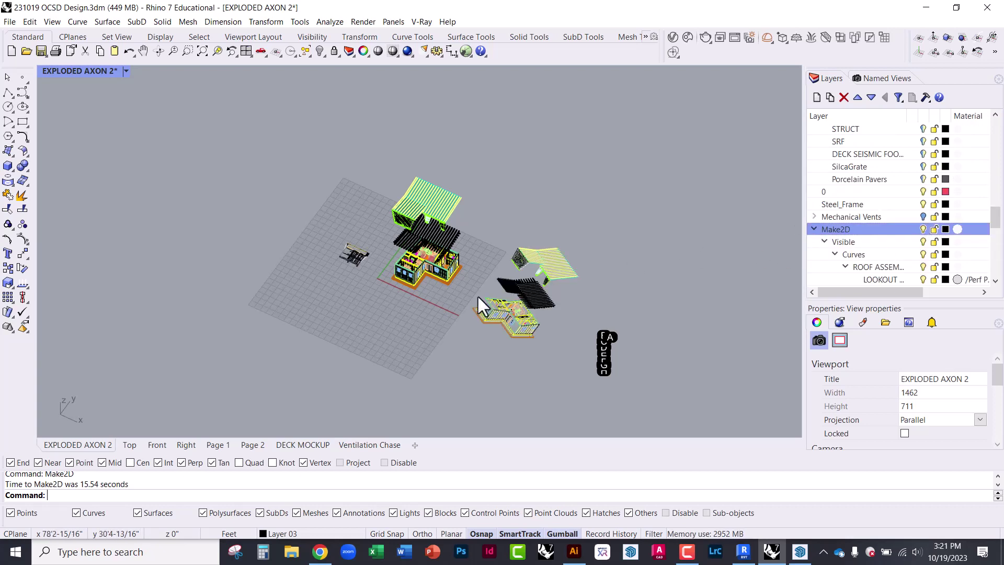
# Step: Examine the Make2D linework of the canopy, trusses and house base beside the 3D model
pyautogui.moveTo(477, 294); pyautogui.dragTo(498, 298, button='right')
pyautogui.scroll(2, 334, 283)
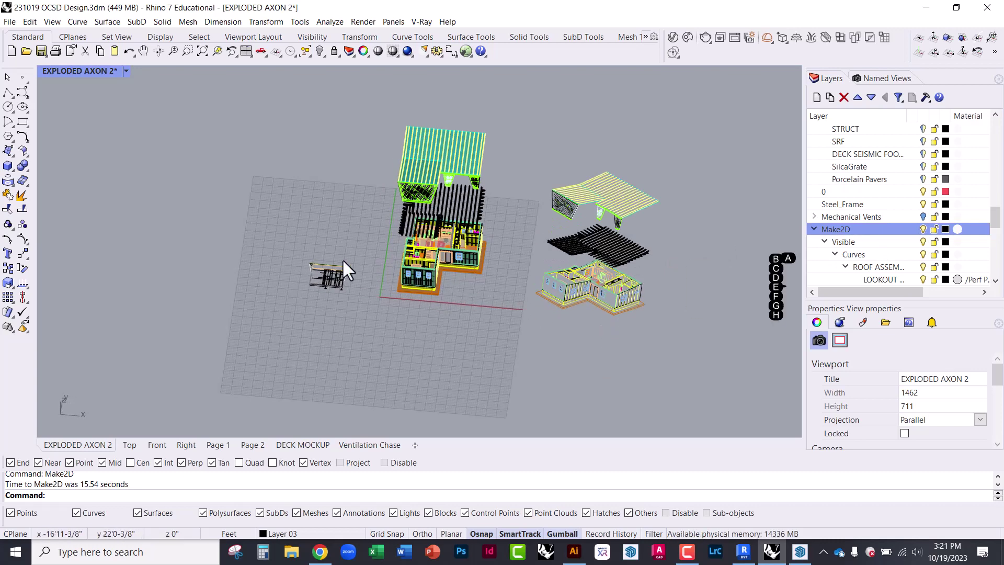
pyautogui.scroll(3, 572, 249)
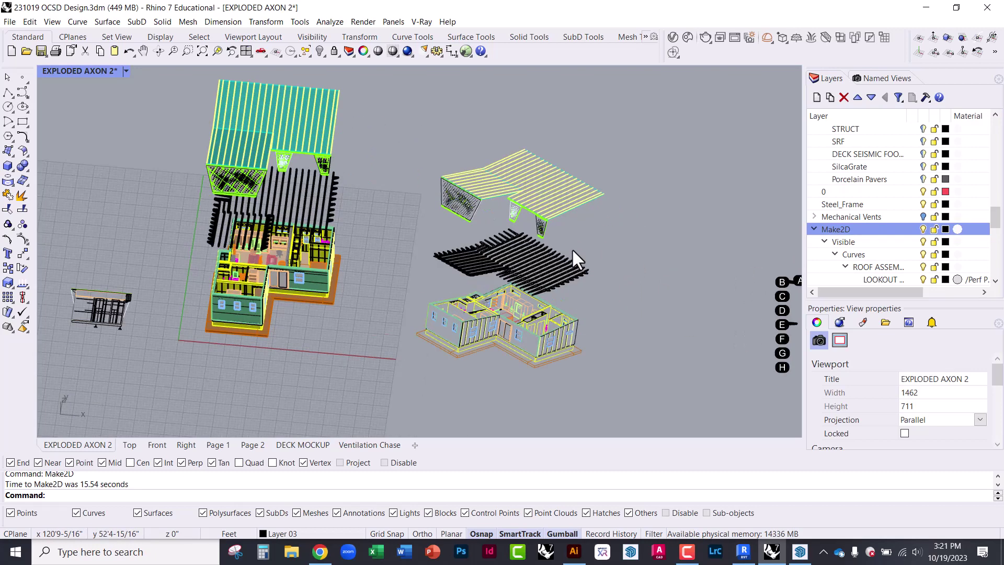
pyautogui.scroll(5, 508, 246)
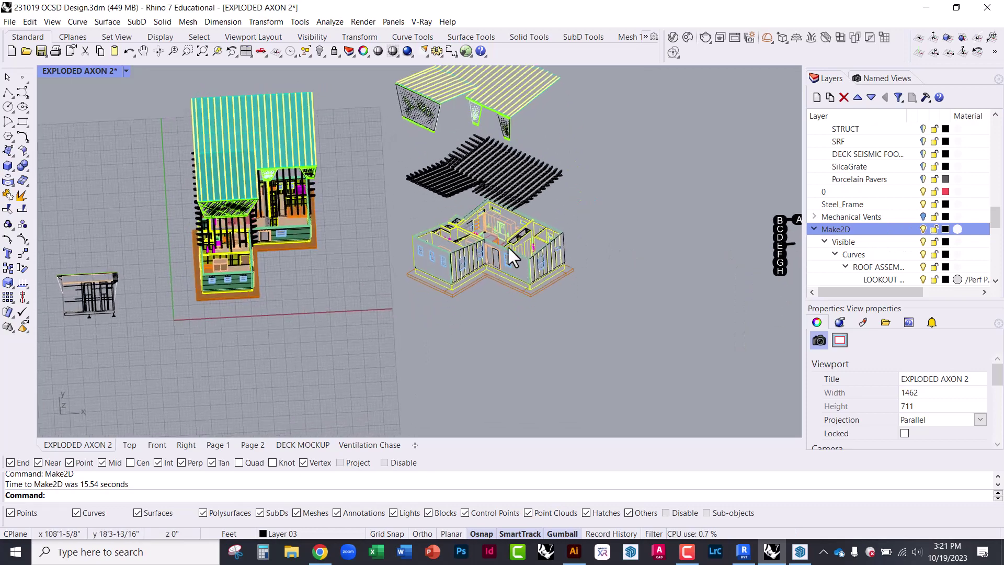
pyautogui.scroll(-6, 497, 384)
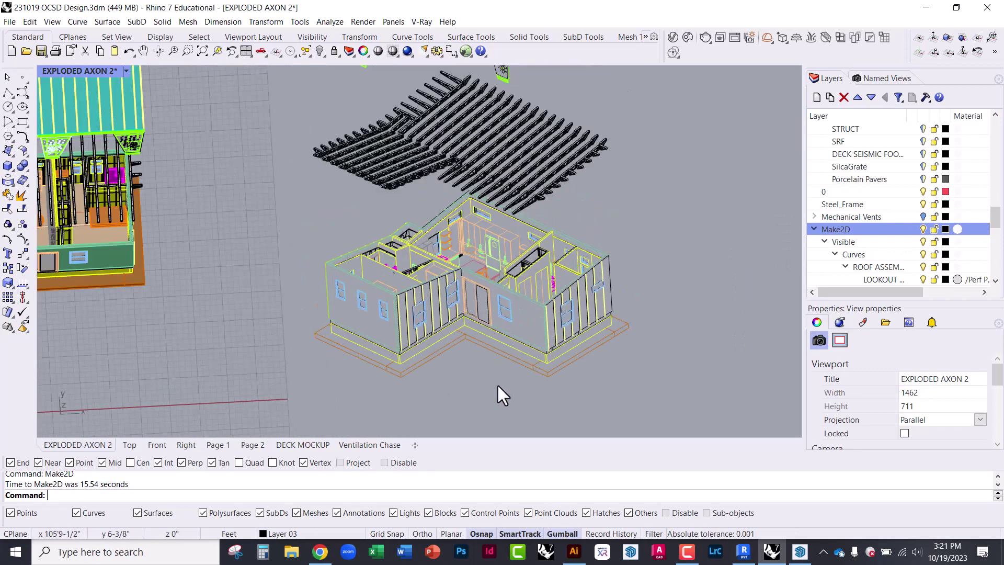
pyautogui.moveTo(462, 284); pyautogui.dragTo(463, 243, button='right')
pyautogui.scroll(-2, 410, 239)
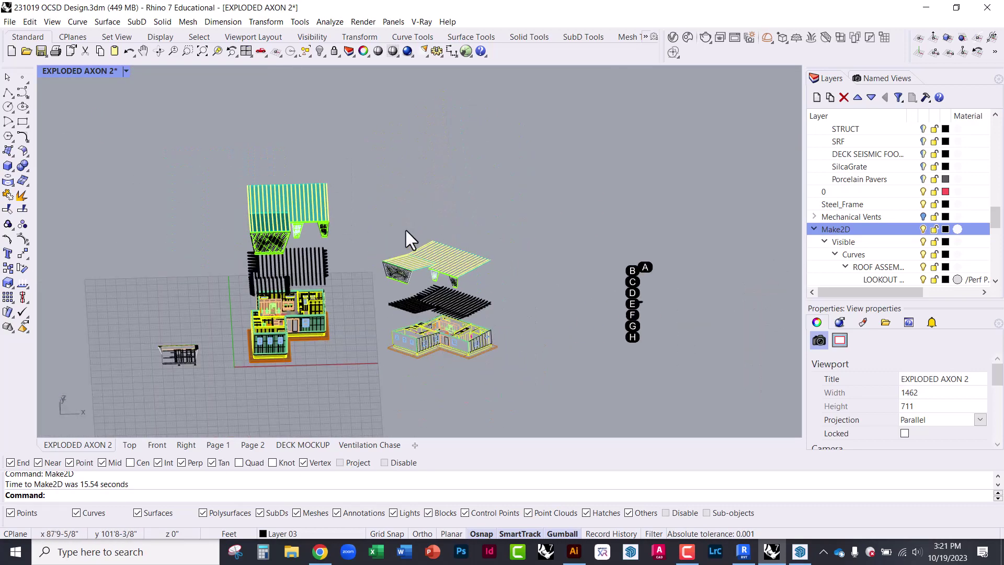
# Step: Window-select the whole 2D exploded drawing, check from a low angle that it lies flat, and clear the selection
pyautogui.moveTo(353, 199); pyautogui.dragTo(538, 384)
pyautogui.scroll(4, 452, 350)
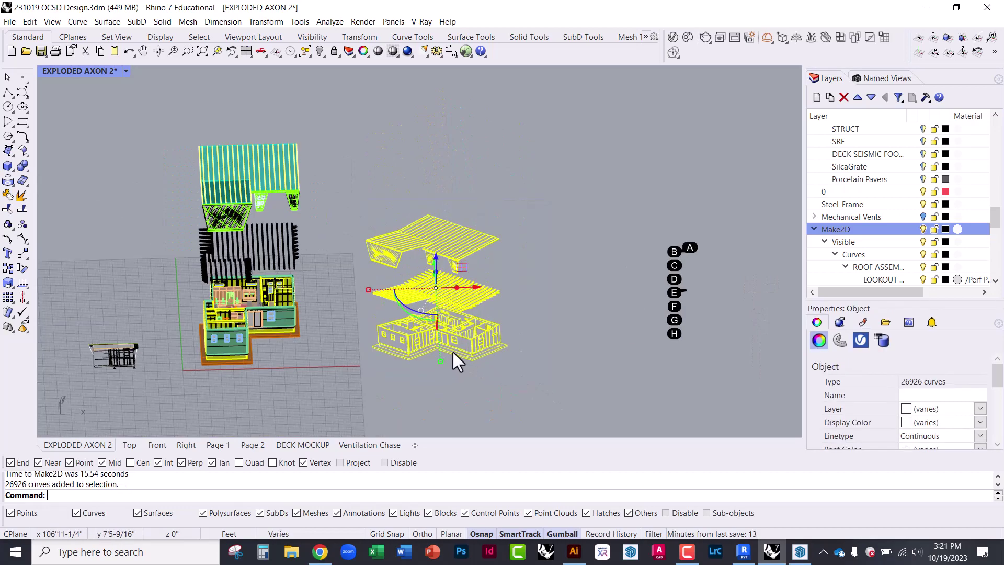
pyautogui.scroll(-5, 464, 369)
pyautogui.scroll(5, 451, 371)
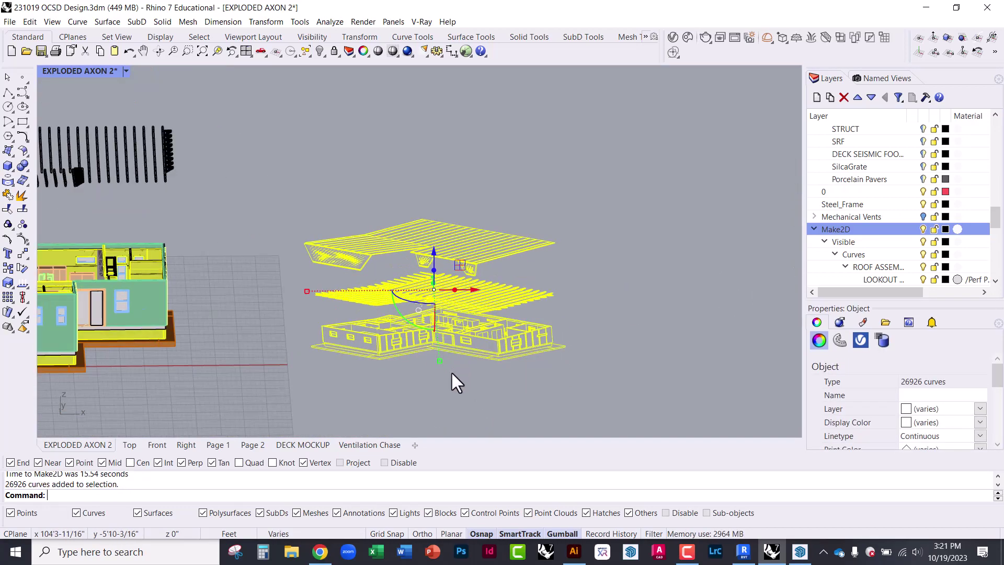
pyautogui.moveTo(451, 371); pyautogui.dragTo(510, 350, button='right')
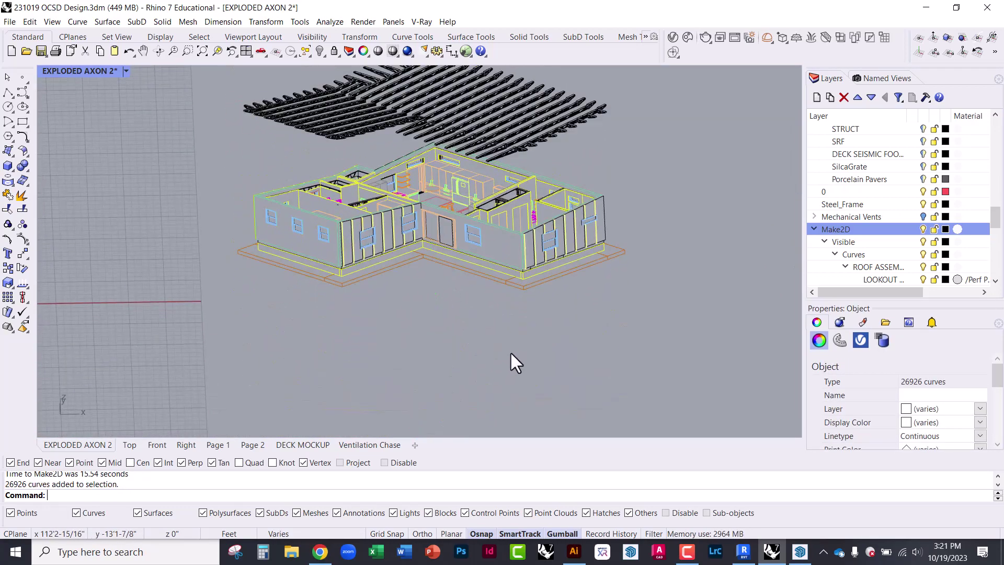
pyautogui.press('Escape')
# Step: Check how the wall linework of the house base is grouped and inspect the complete exploded drawing
pyautogui.scroll(3, 554, 233)
pyautogui.click(528, 205)
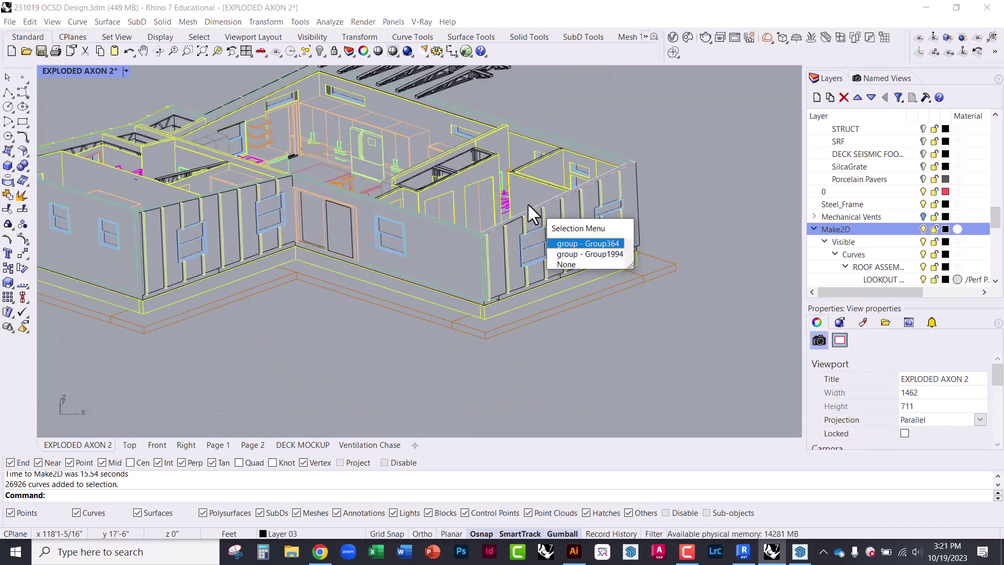
pyautogui.press('Escape')
pyautogui.scroll(-8, 532, 361)
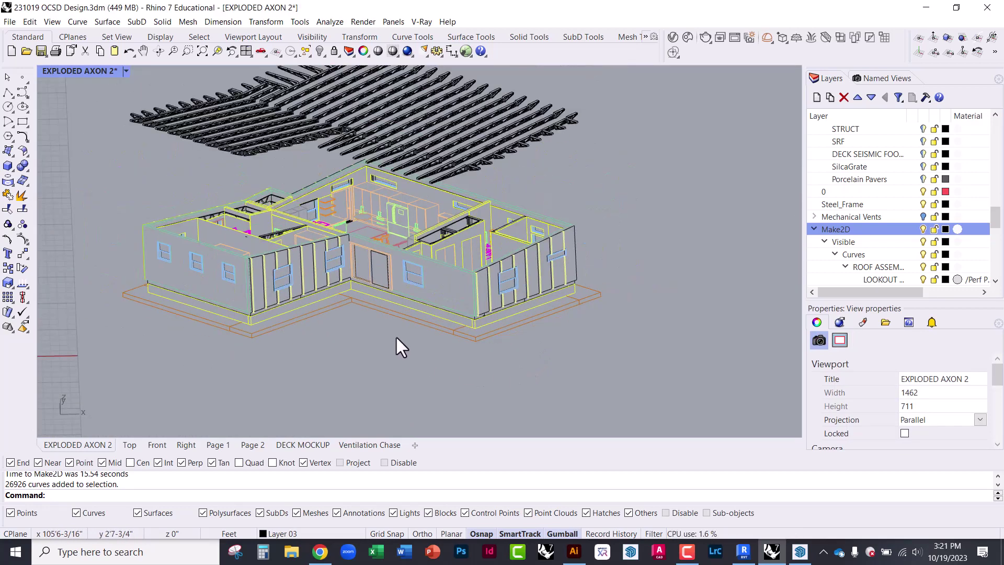
pyautogui.moveTo(420, 240); pyautogui.dragTo(440, 291, button='right')
pyautogui.scroll(-3, 413, 330)
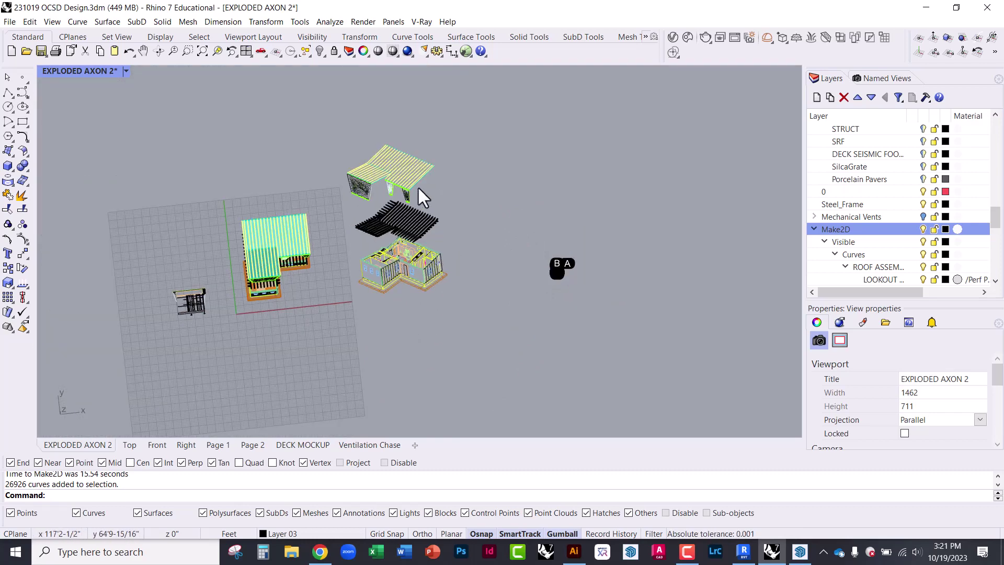
pyautogui.scroll(5, 417, 189)
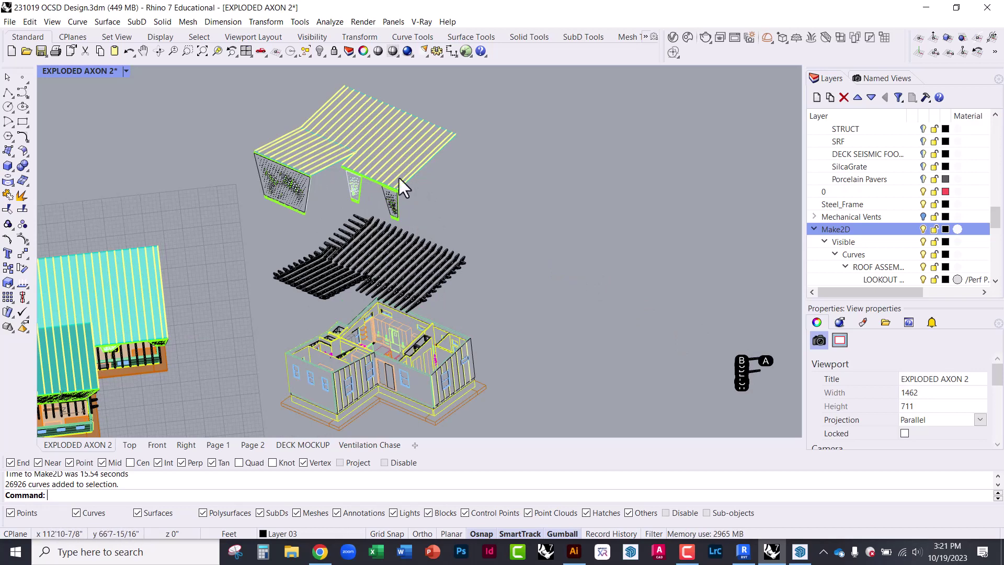
pyautogui.scroll(-3, 301, 233)
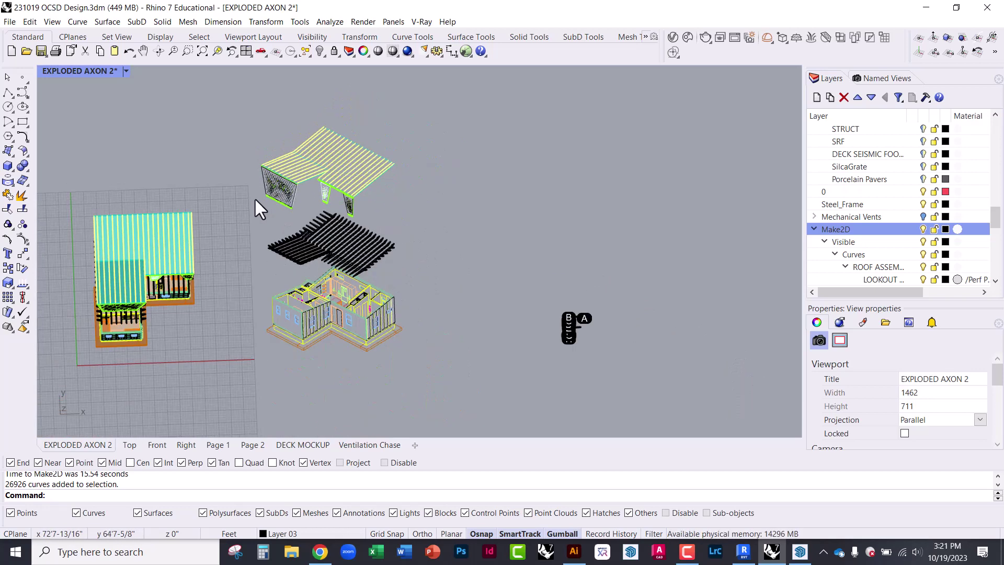
# Step: Switch the viewport to the world Top view and check the exploded drawing's curves with a window selection
pyautogui.click(272, 54)
pyautogui.click(293, 91)
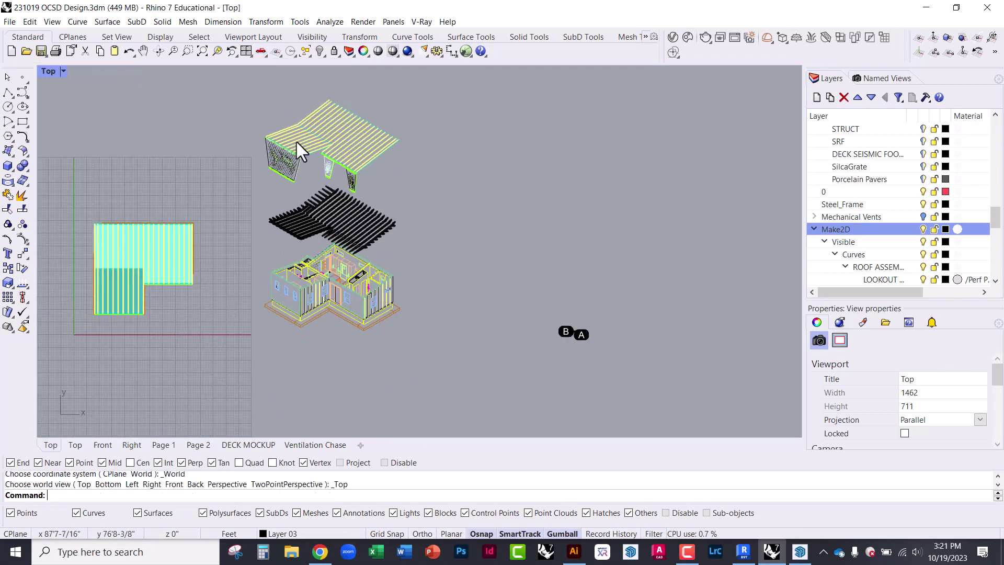
pyautogui.moveTo(362, 184); pyautogui.dragTo(417, 230, button='right')
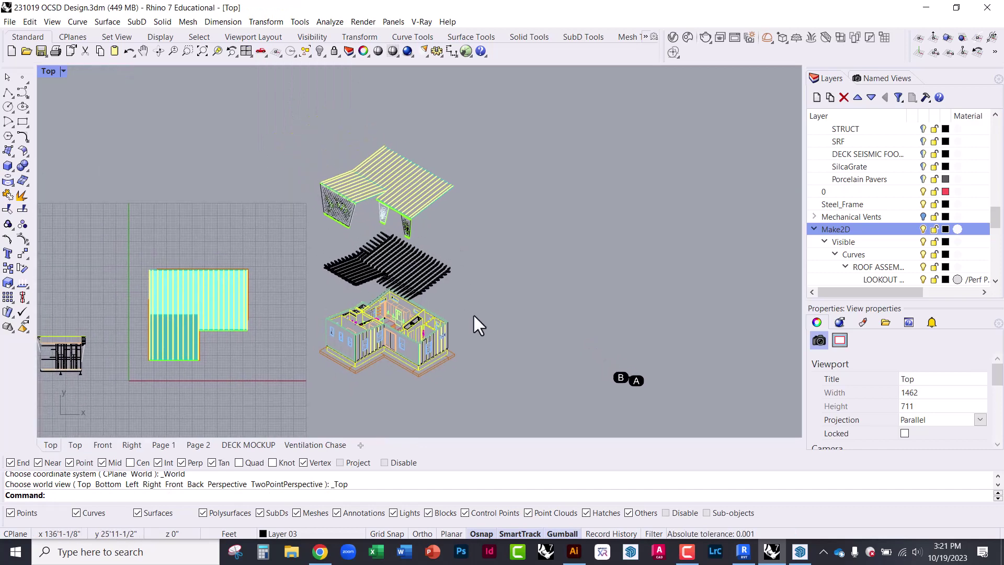
pyautogui.moveTo(294, 114); pyautogui.dragTo(513, 400)
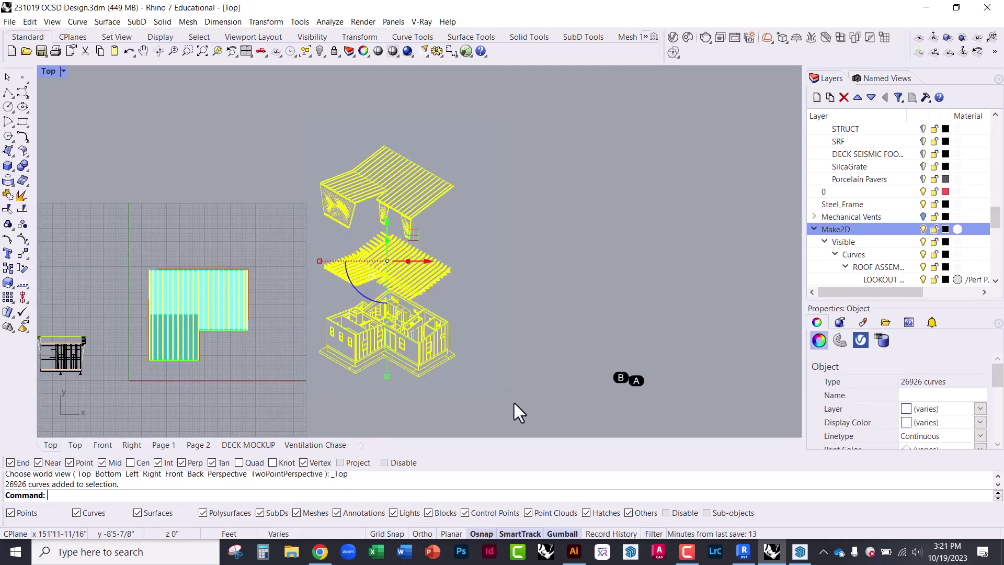
pyautogui.press('Escape')
# Step: Select the orange deck edge lines at the house's outer corner to check their grouping, and clear the selection
pyautogui.scroll(5, 445, 366)
pyautogui.scroll(2, 461, 356)
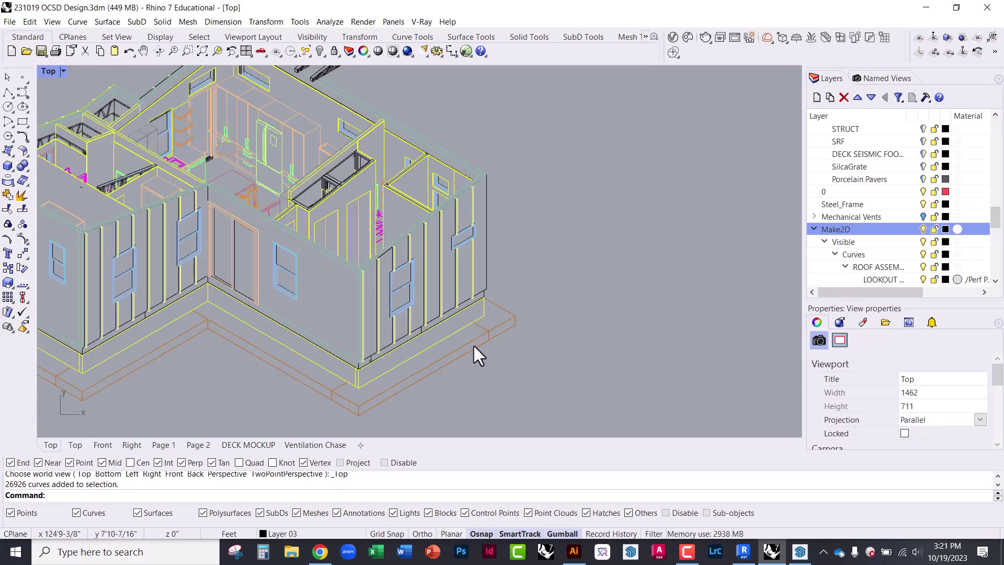
pyautogui.scroll(2, 476, 345)
pyautogui.click(484, 311)
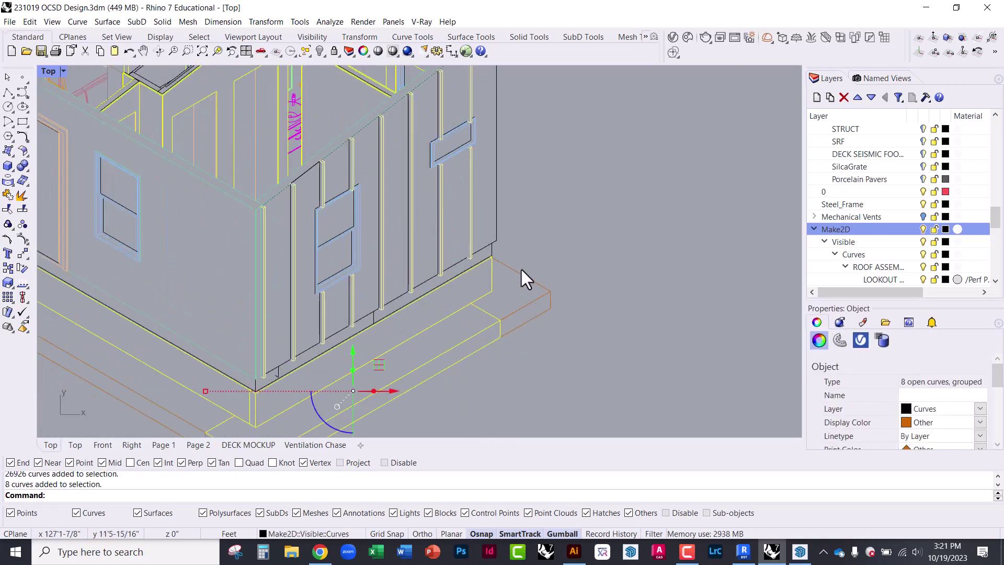
pyautogui.scroll(4, 515, 282)
pyautogui.press('Escape')
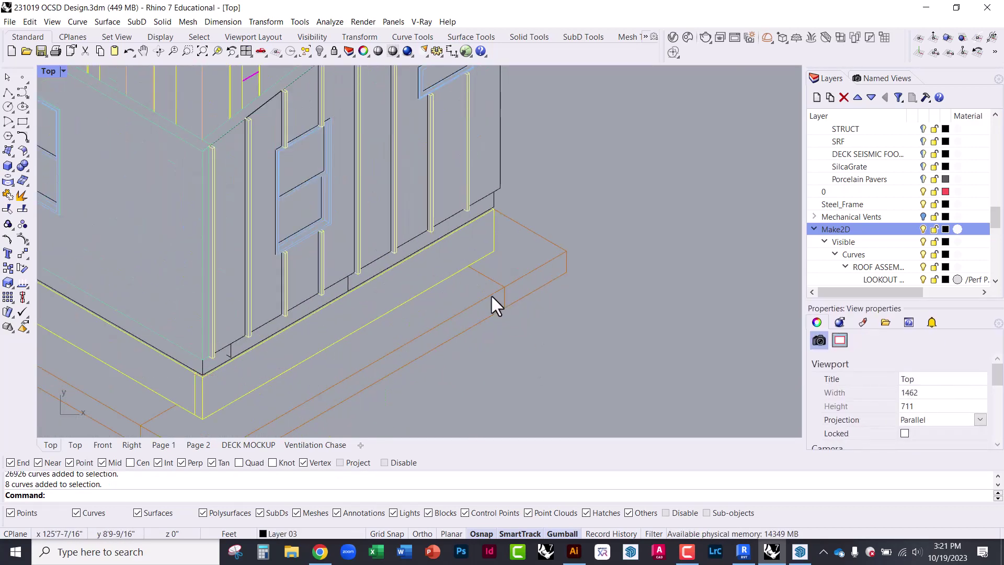
# Step: Try to explode the orange deck edge curves, and ungroup them with Ungroup
pyautogui.click(491, 295)
pyautogui.write('Explode')
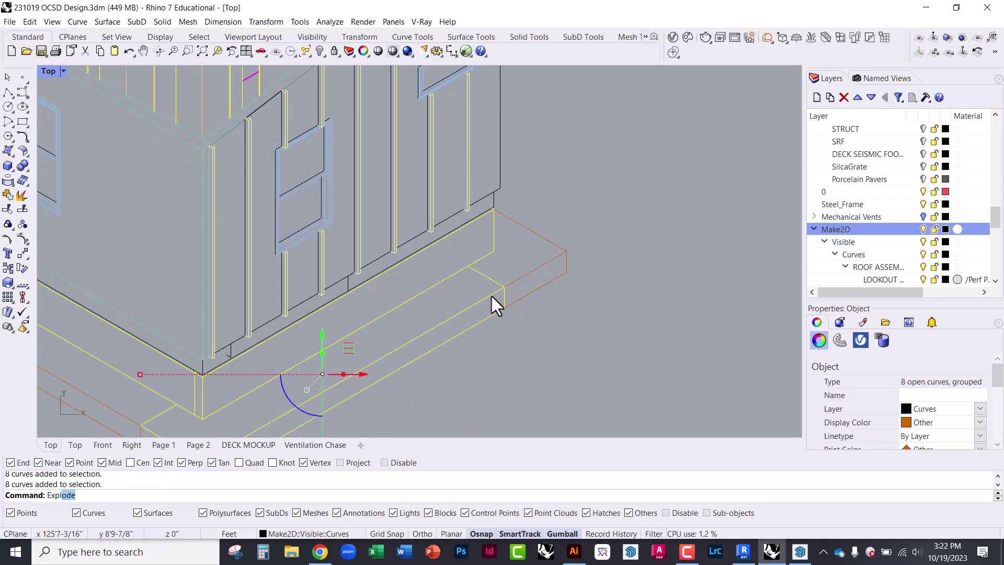
pyautogui.press('Return')
pyautogui.write('Ungroup')
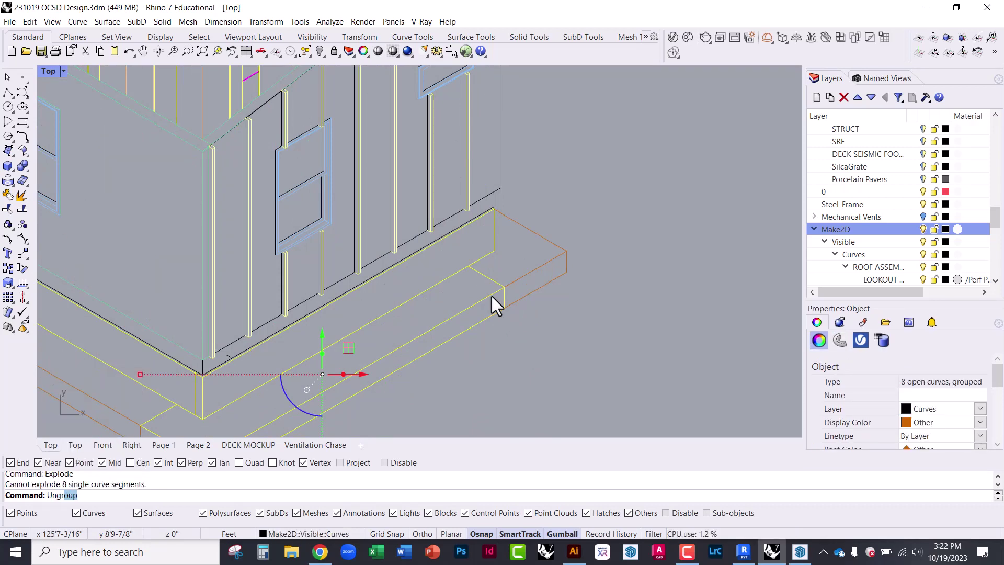
pyautogui.press('Return')
# Step: Delete the short seam line on the deck edge near the far outer corner of the drawing
pyautogui.click(505, 301)
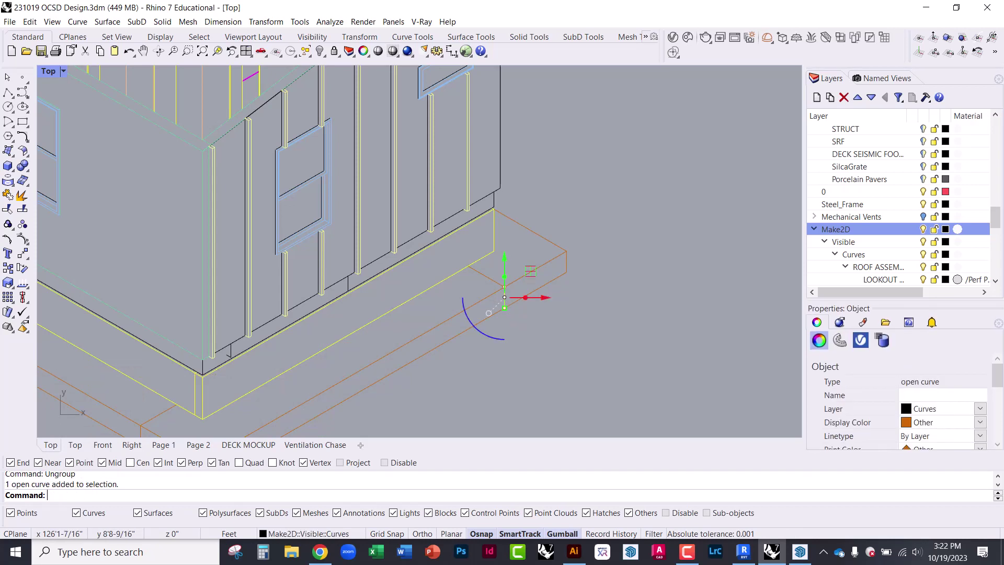
pyautogui.press('Delete')
pyautogui.scroll(-3, 576, 222)
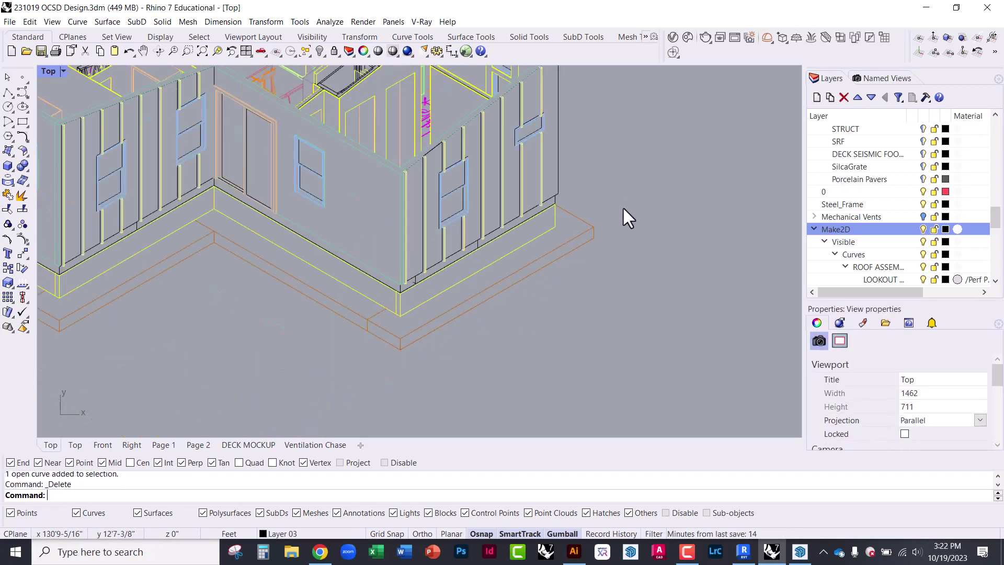
# Step: Delete the short seam line crossing the deck surface near the house's outer front corner
pyautogui.scroll(3, 372, 312)
pyautogui.click(382, 324)
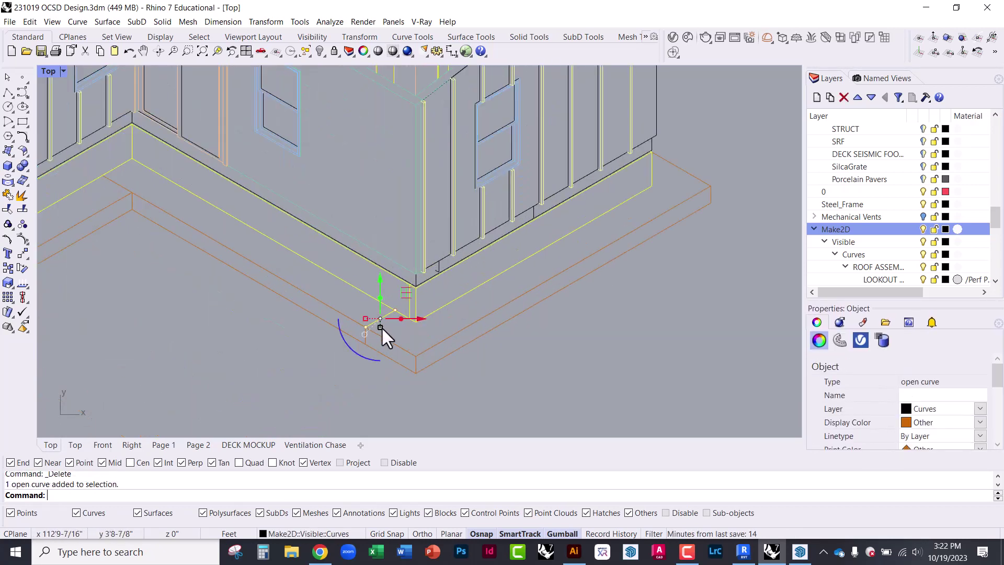
pyautogui.press('Delete')
pyautogui.click(366, 337)
pyautogui.press('Delete')
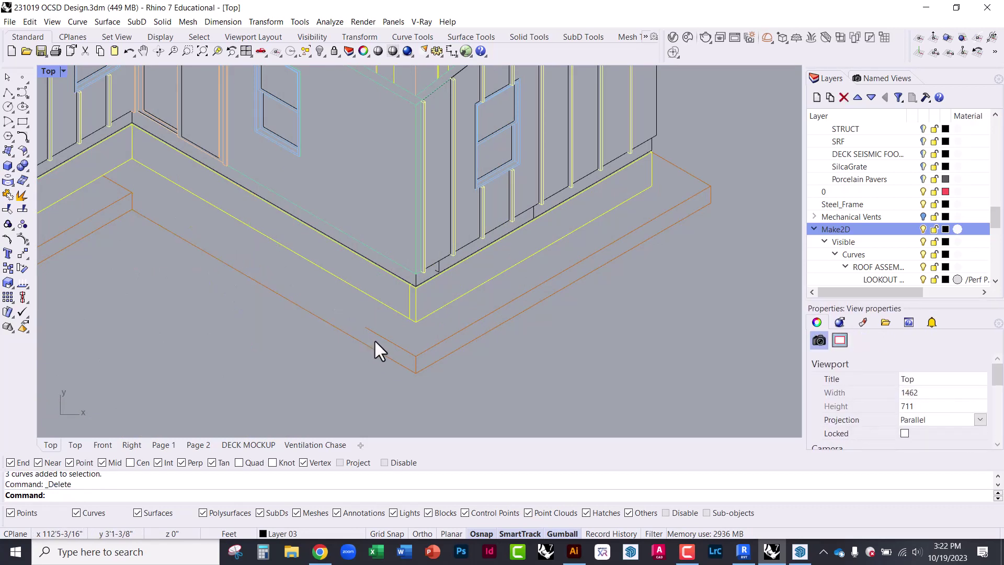
pyautogui.hotkey('ctrl', 'z')
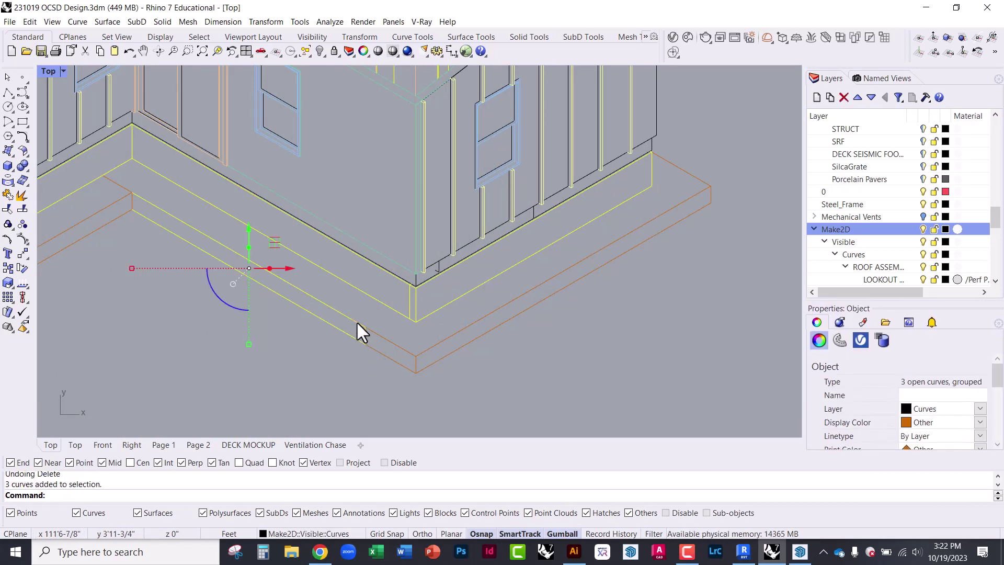
# Step: Ungroup the orange deck edge curves and delete the short vertical seam on the deck edge beside the outer front corner
pyautogui.write('ungroup')
pyautogui.press('Return')
pyautogui.press('Escape')
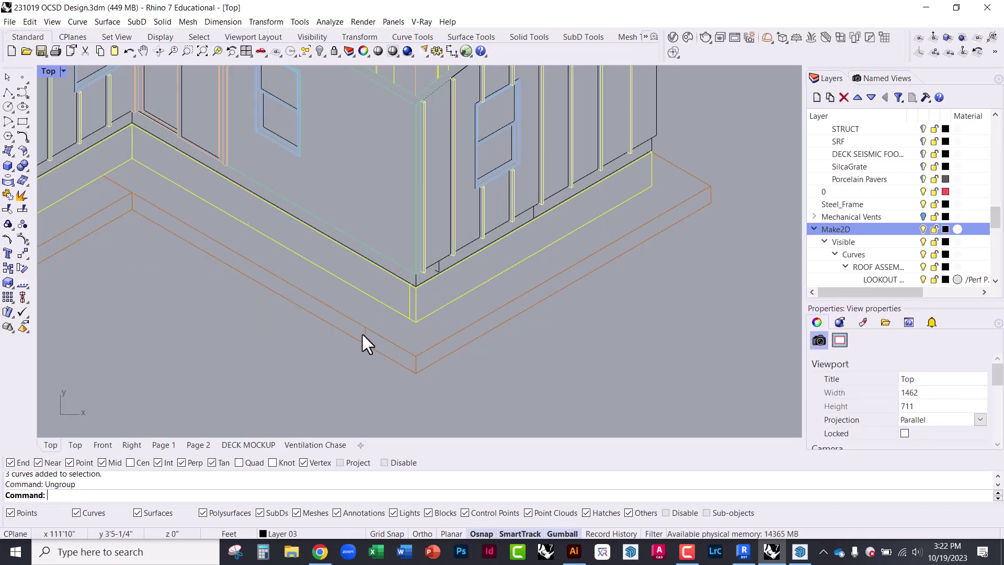
pyautogui.click(363, 332)
pyautogui.press('Delete')
pyautogui.scroll(2, 354, 338)
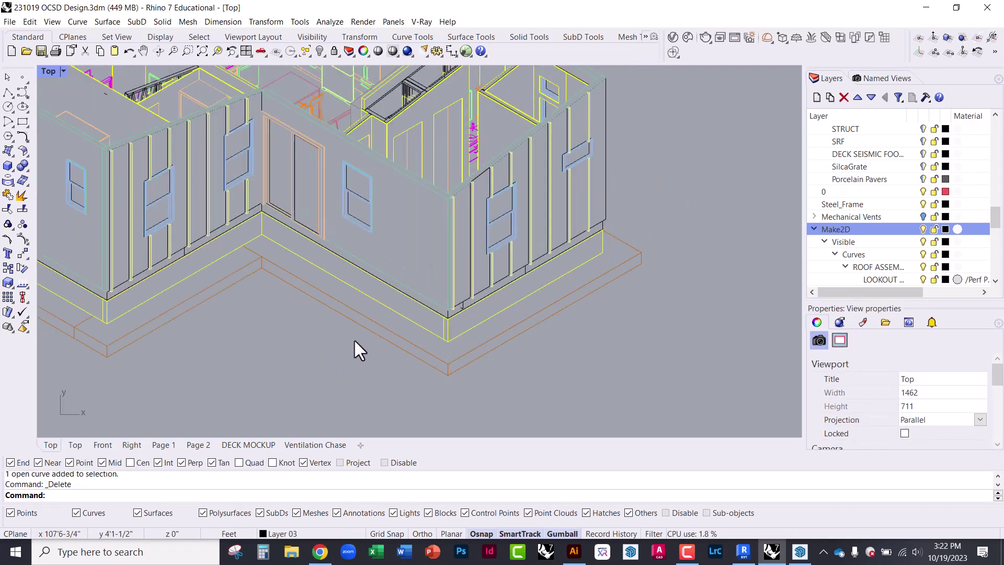
# Step: Ungroup the deck edge curves at the house's inner corner and delete the short seam line extending past that corner
pyautogui.scroll(2, 246, 256)
pyautogui.click(254, 240)
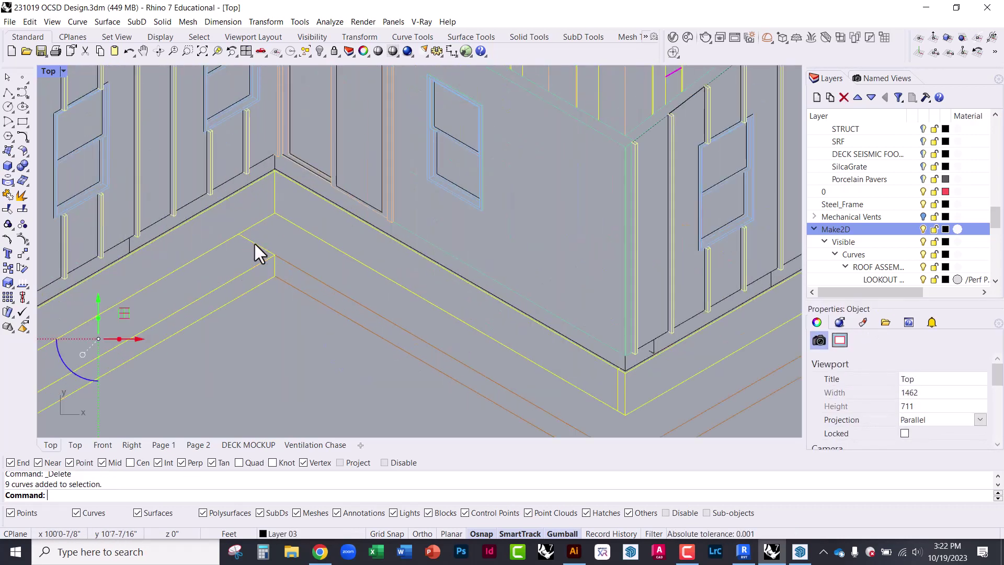
pyautogui.write('Ungroup')
pyautogui.press('Return')
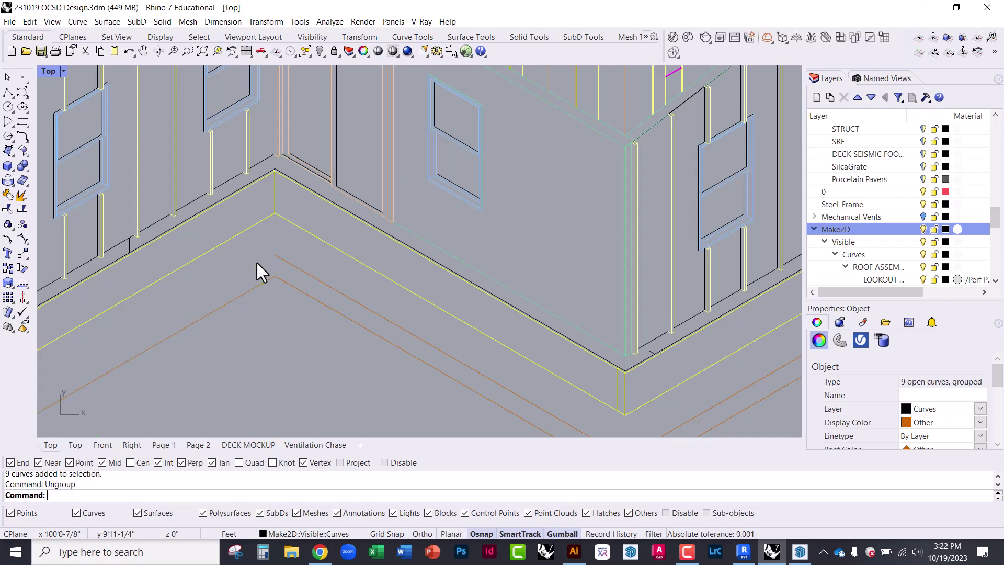
pyautogui.click(254, 245)
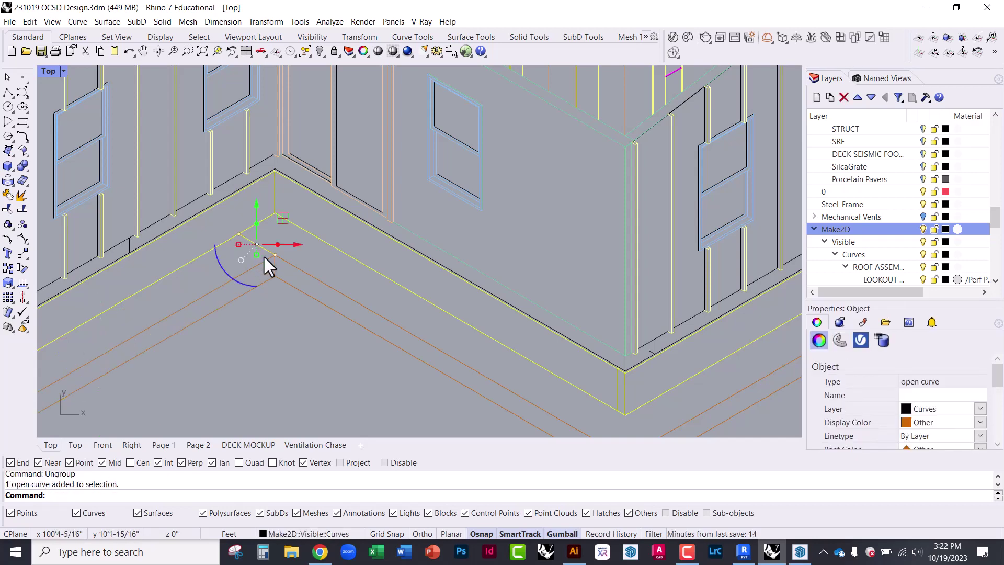
pyautogui.press('Delete')
# Step: Delete the diagonal and vertical seam lines on the deck at the front corner of the house wing with three windows
pyautogui.scroll(-3, 394, 266)
pyautogui.scroll(2, 119, 312)
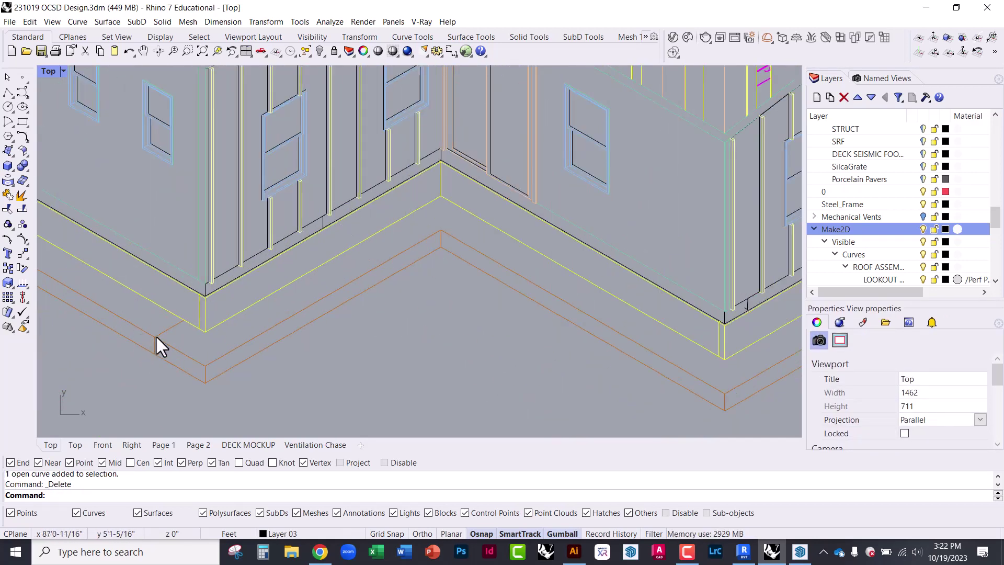
pyautogui.click(165, 329)
pyautogui.press('Delete')
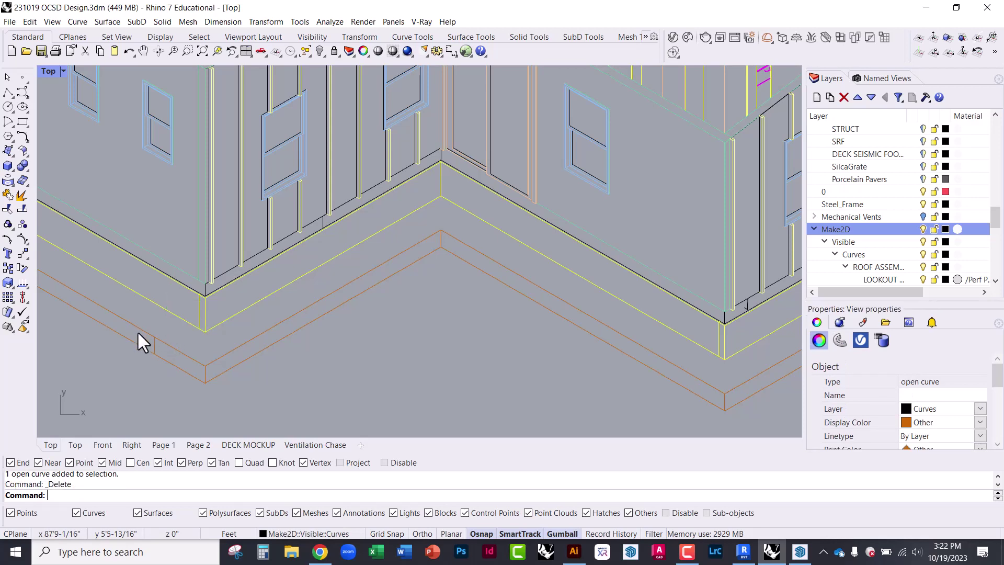
pyautogui.click(153, 343)
pyautogui.press('Delete')
# Step: Ungroup the deck edge curves at the far end of the three-window wall and delete the short seam line where the deck meets the house
pyautogui.scroll(-3, 508, 397)
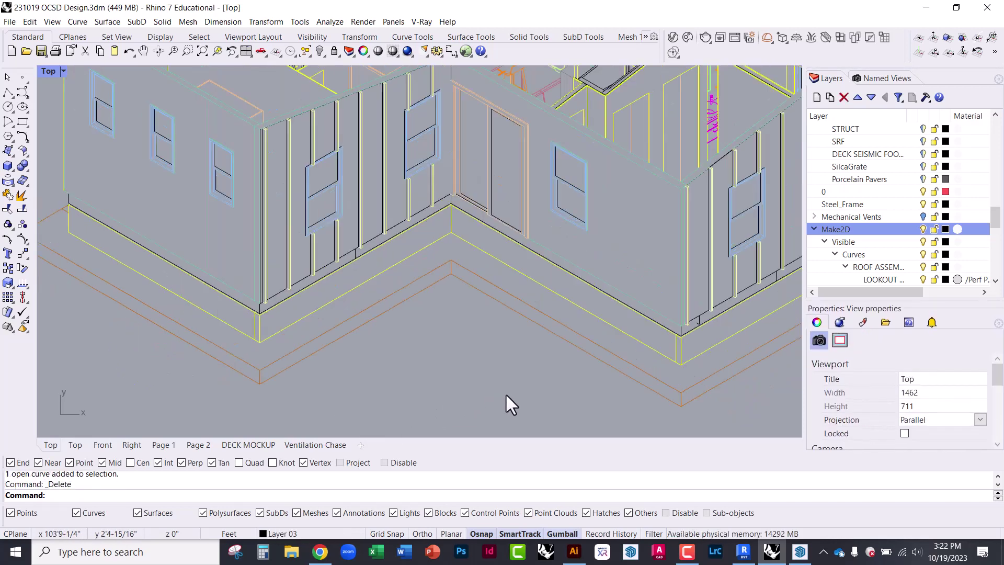
pyautogui.scroll(3, 218, 278)
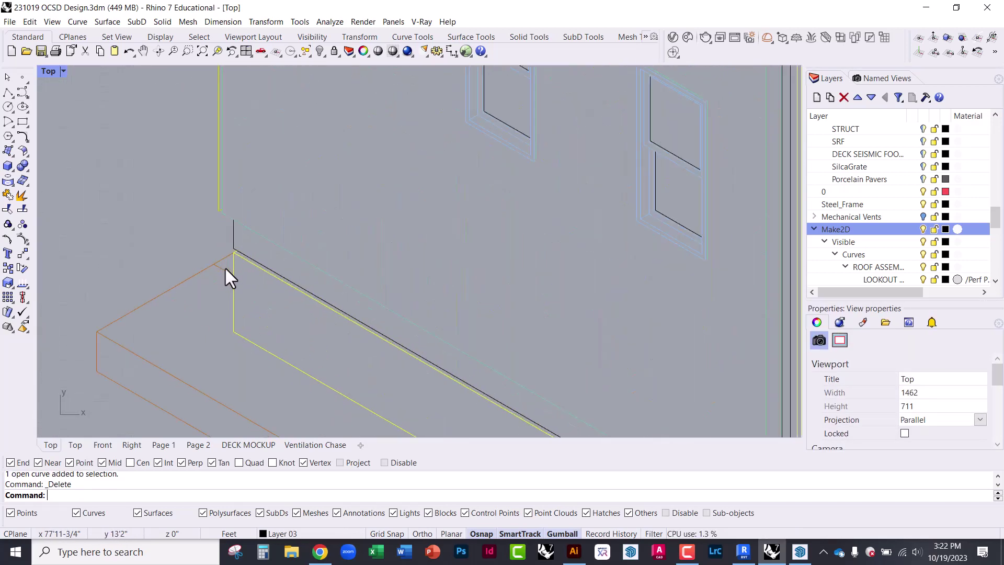
pyautogui.click(223, 273)
pyautogui.click(212, 283)
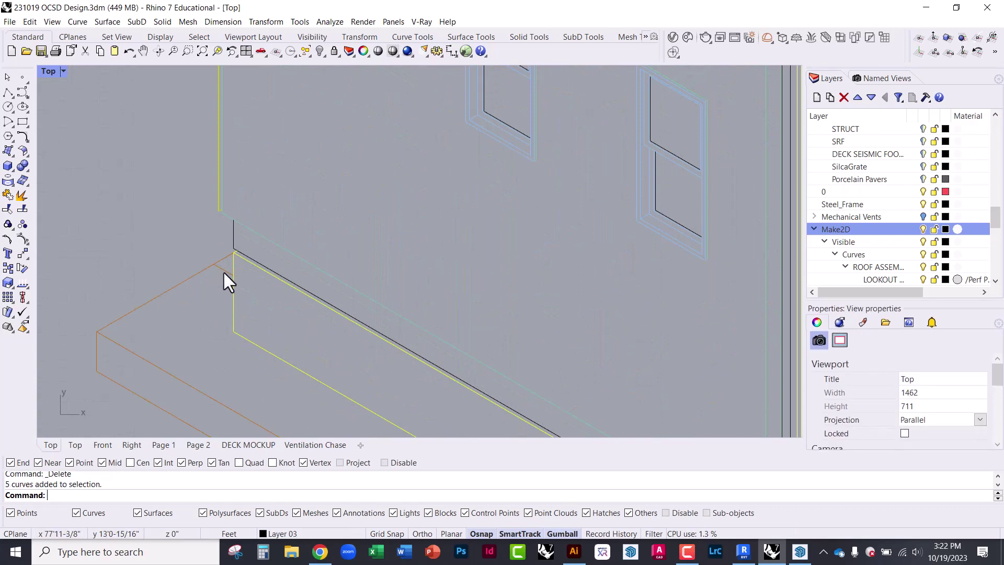
pyautogui.click(225, 272)
pyautogui.write('Ung')
pyautogui.press('Return')
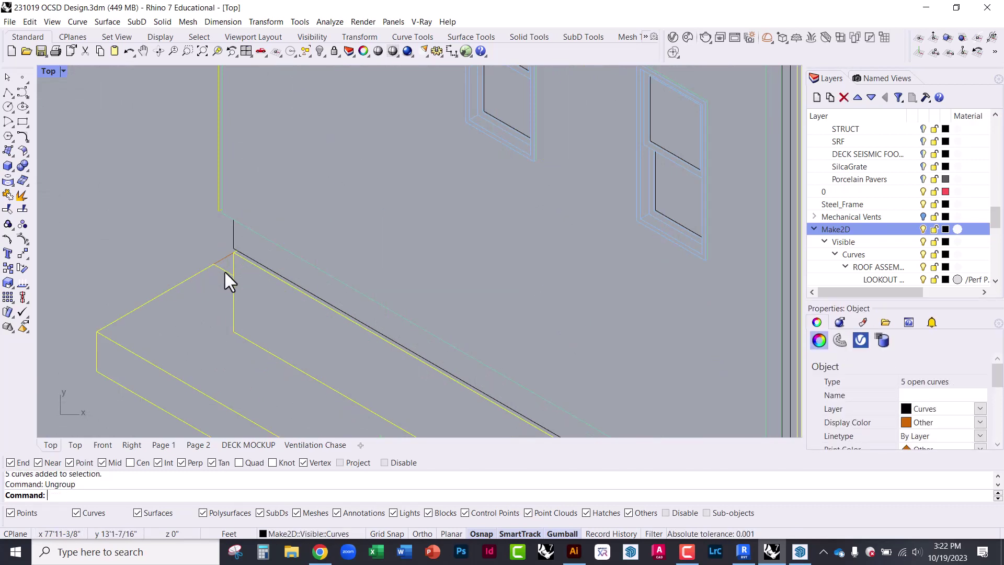
pyautogui.click(227, 270)
pyautogui.press('Delete')
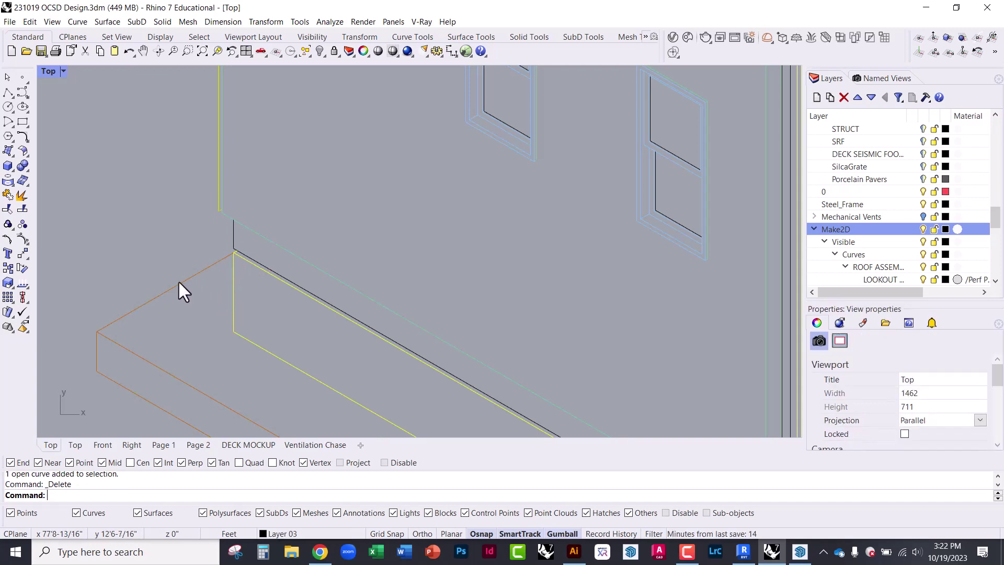
# Step: Create a layer named PROJECTION LINES after the Visible layer inside Make2D and make it the current layer
pyautogui.scroll(-6, 157, 276)
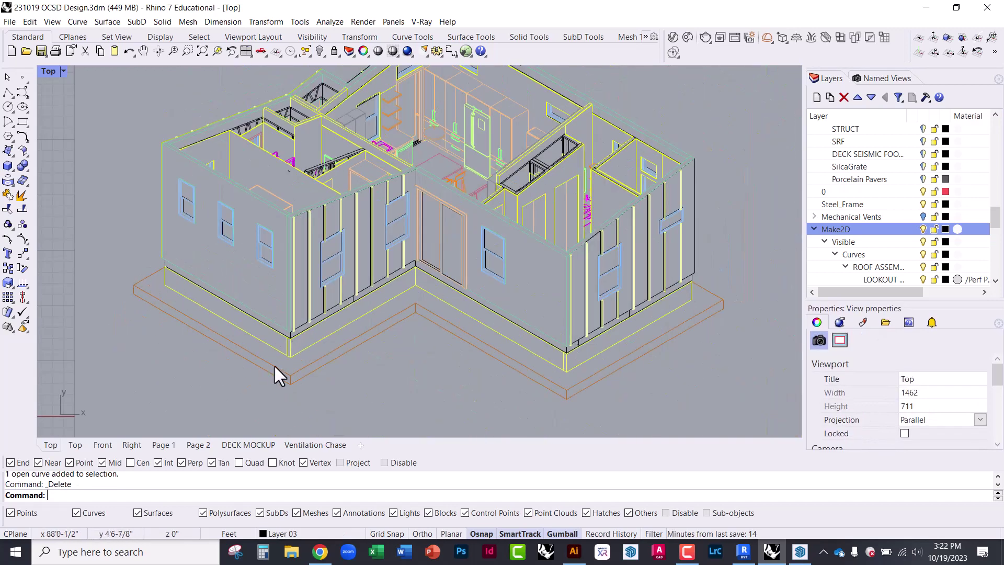
pyautogui.scroll(-2, 382, 349)
pyautogui.scroll(-4, 422, 345)
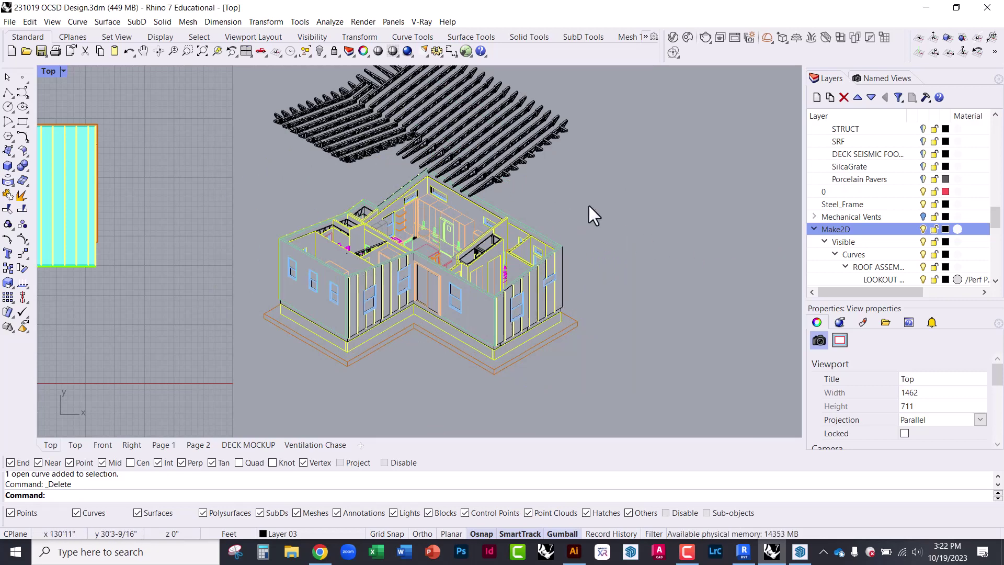
pyautogui.click(851, 242)
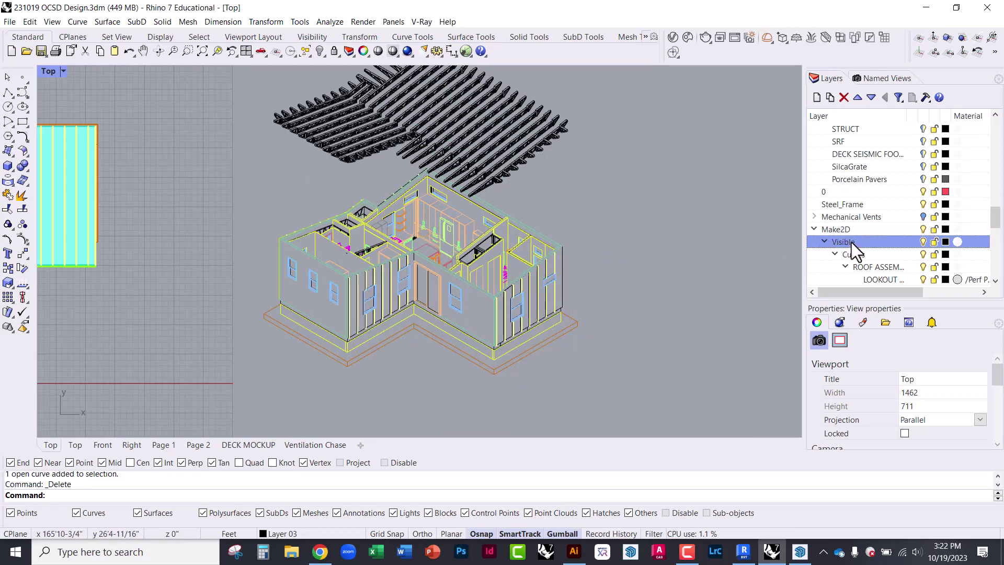
pyautogui.click(817, 97)
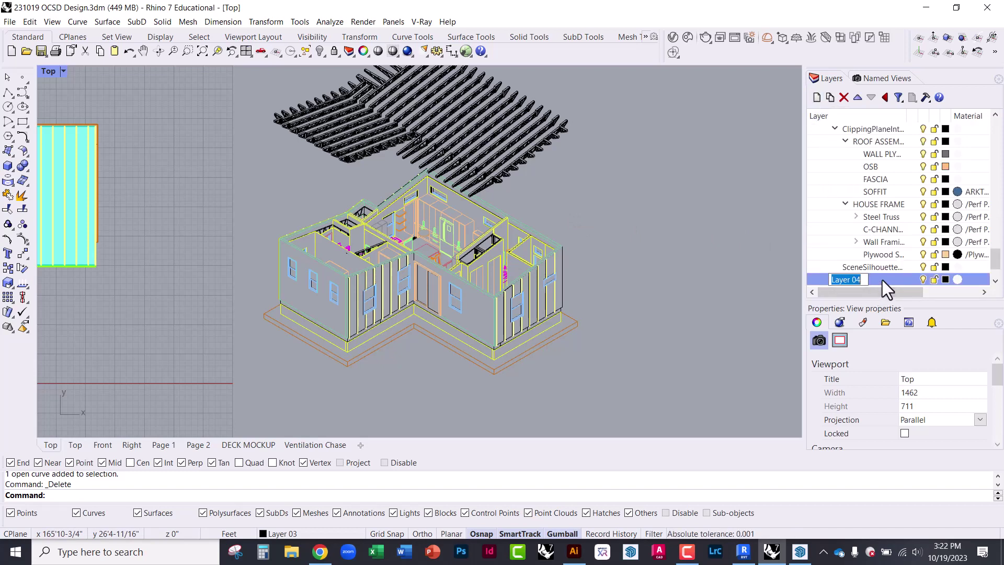
pyautogui.write('PROJECTION LINES')
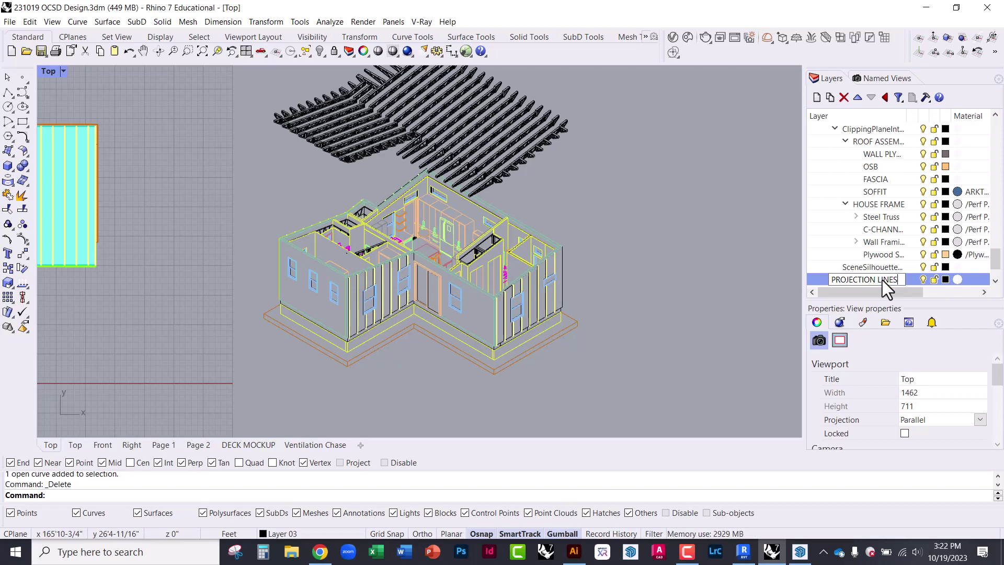
pyautogui.press('Return')
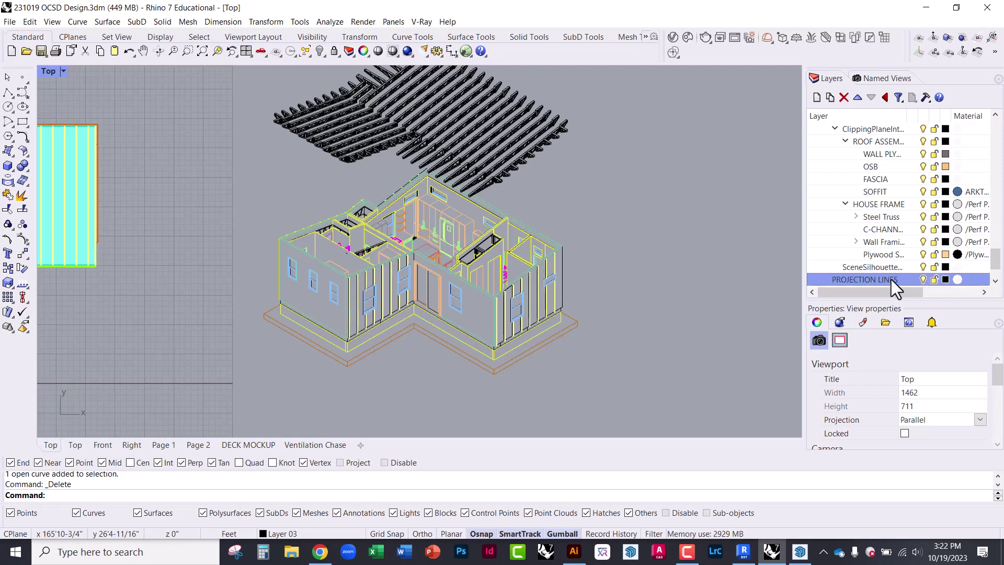
pyautogui.click(910, 279)
# Step: Set the PROJECTION LINES layer color to pink, hex #EB5F9F
pyautogui.scroll(-2, 568, 316)
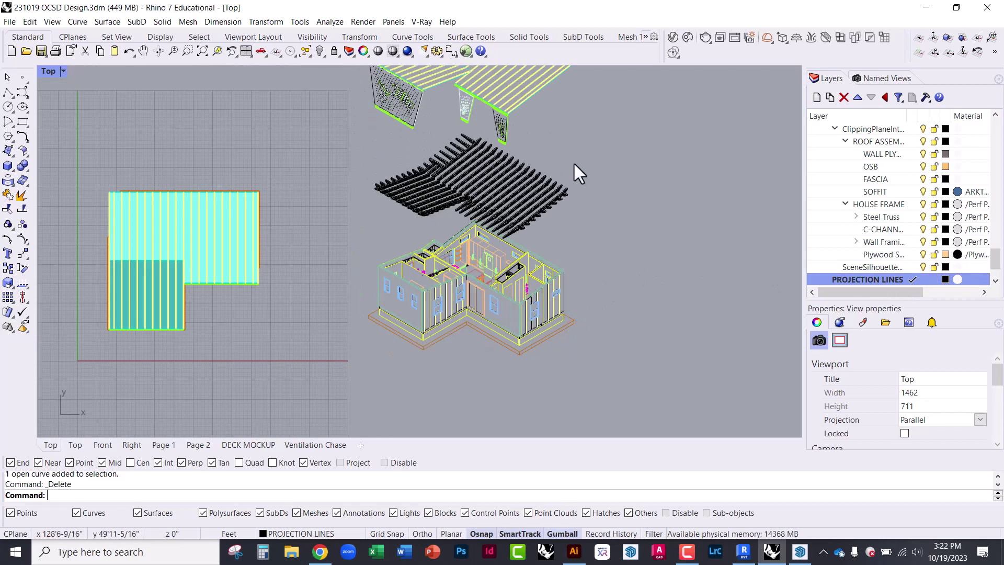
pyautogui.scroll(2, 550, 103)
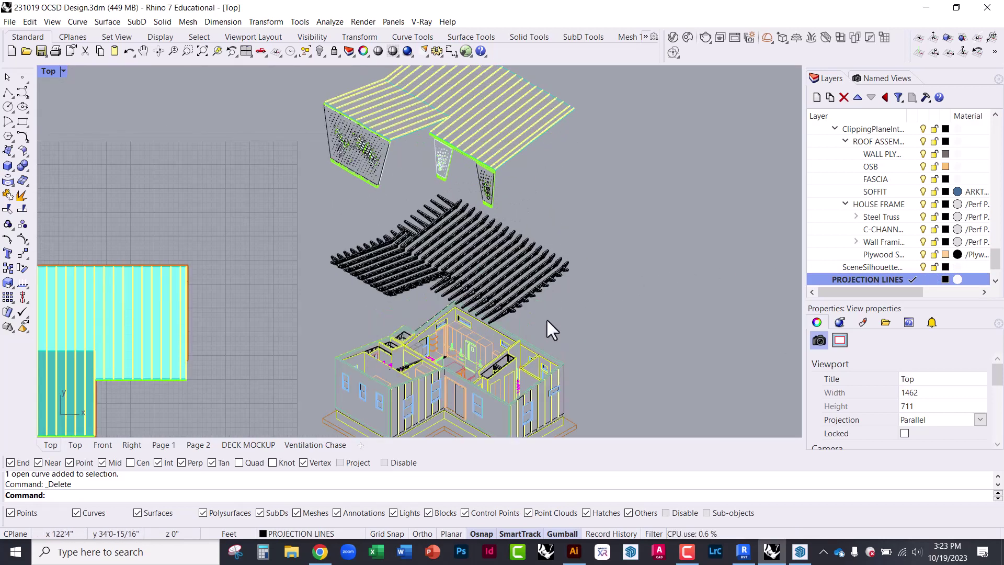
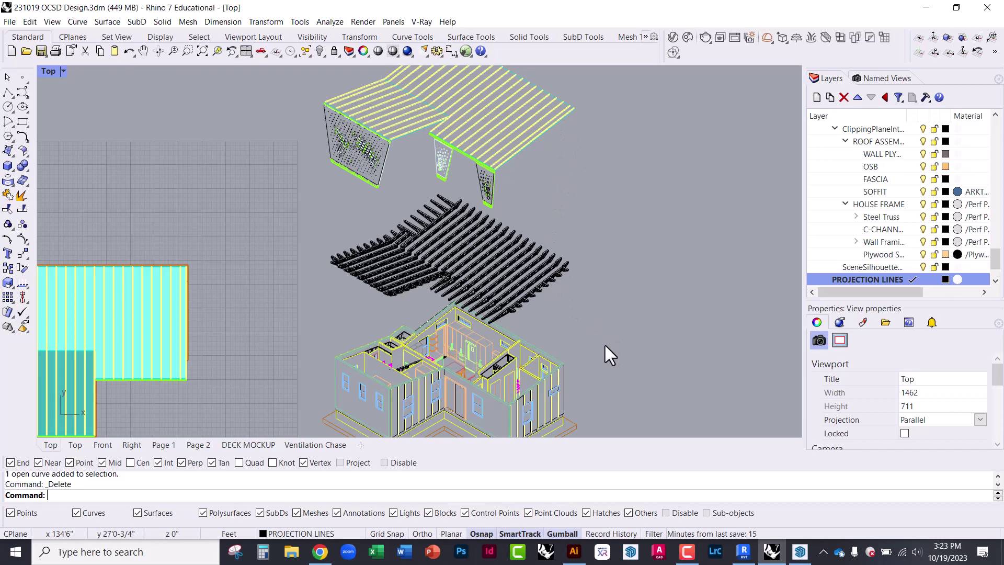
pyautogui.click(946, 279)
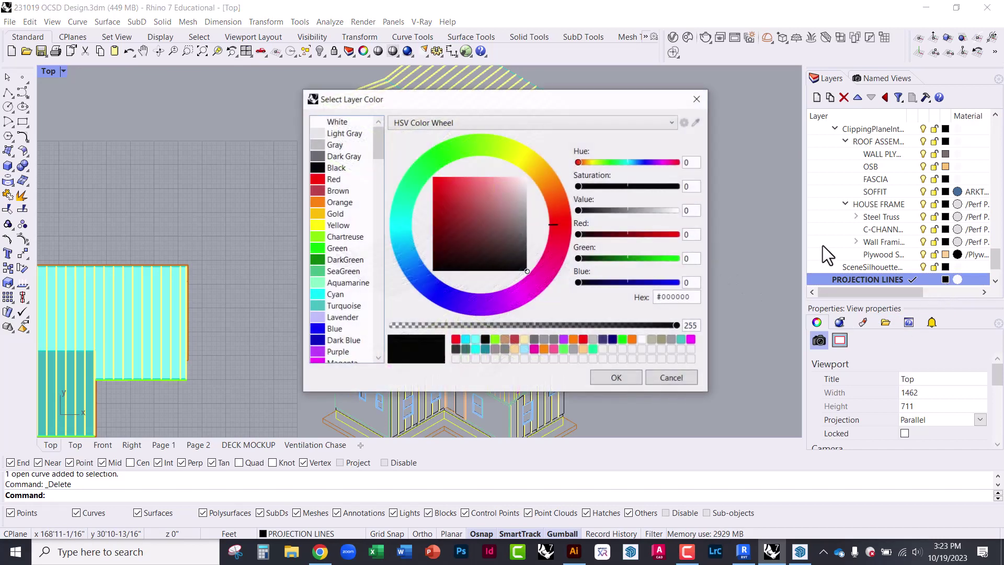
pyautogui.click(552, 260)
pyautogui.click(506, 221)
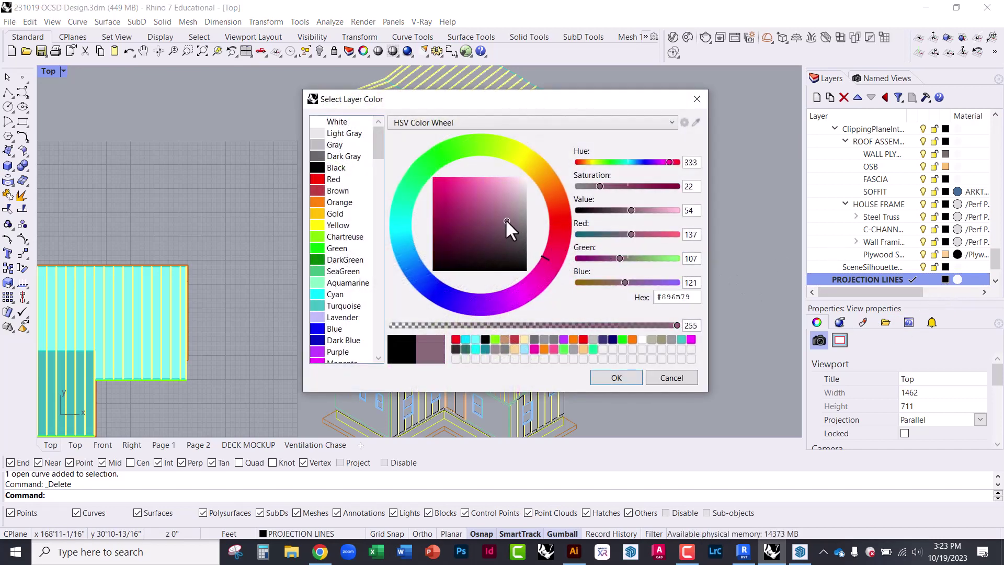
pyautogui.moveTo(505, 218)
pyautogui.mouseDown()
pyautogui.moveTo(530, 216)
pyautogui.moveTo(472, 185)
pyautogui.mouseUp()
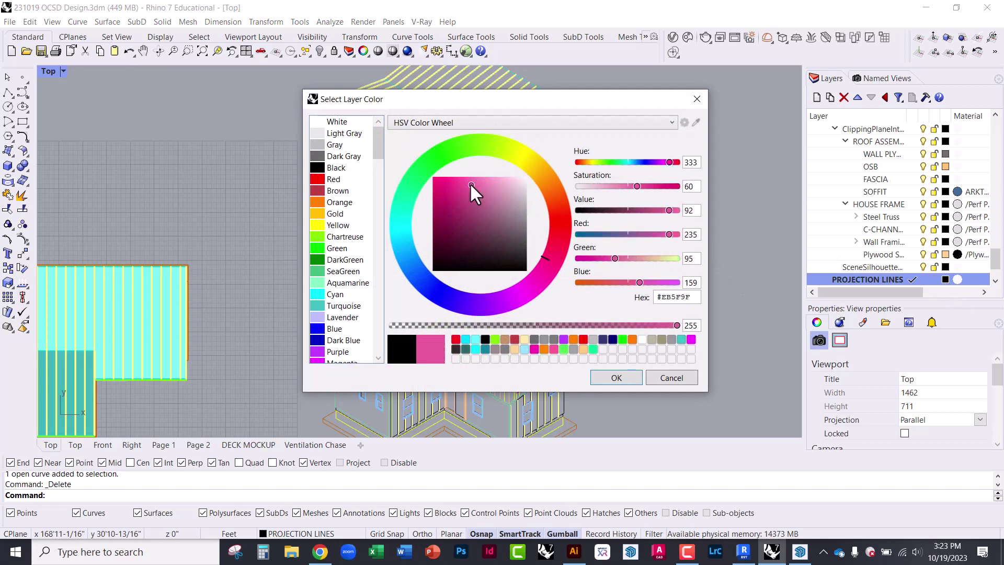
pyautogui.click(617, 377)
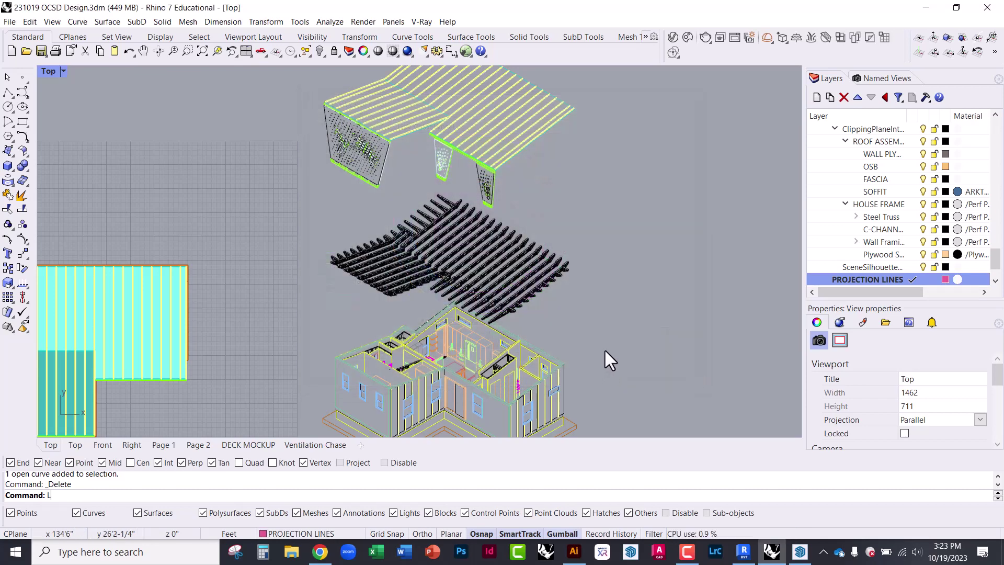
# Step: Draw a vertical projection line from the upper outer corner of the house wall up to the edge of the exploded roof panel above
pyautogui.press('Return')
pyautogui.scroll(3, 594, 352)
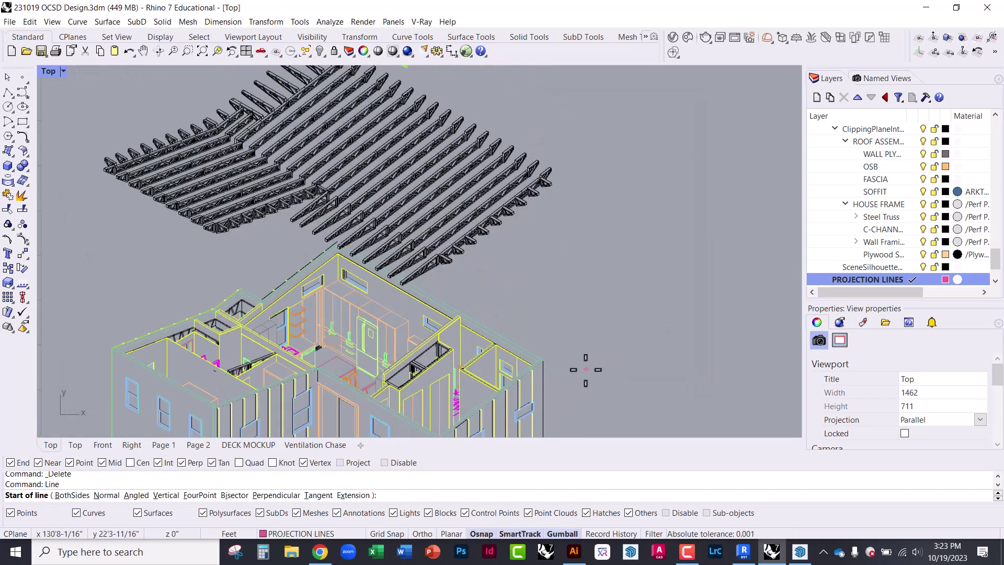
pyautogui.click(550, 362)
pyautogui.scroll(-4, 557, 366)
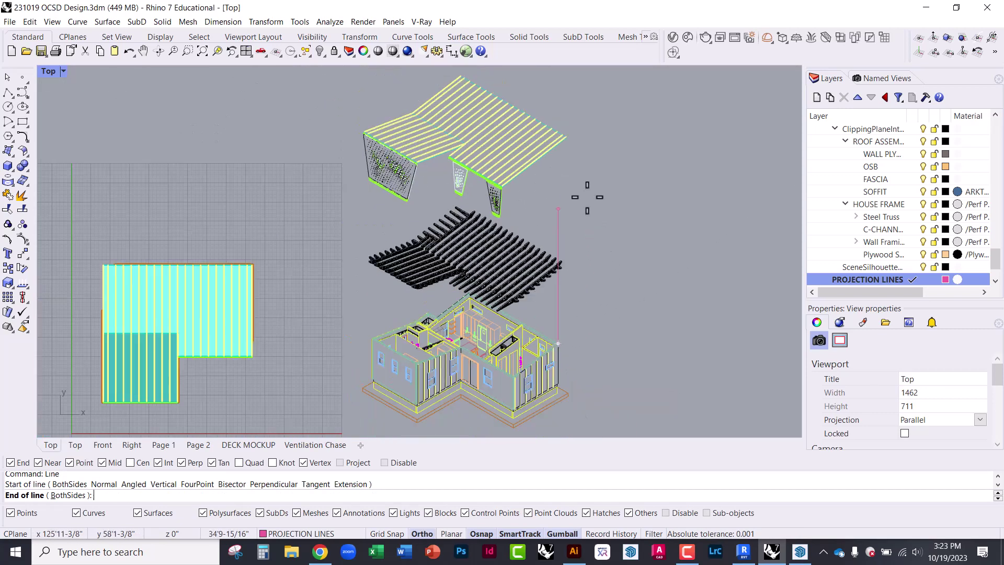
pyautogui.scroll(5, 567, 139)
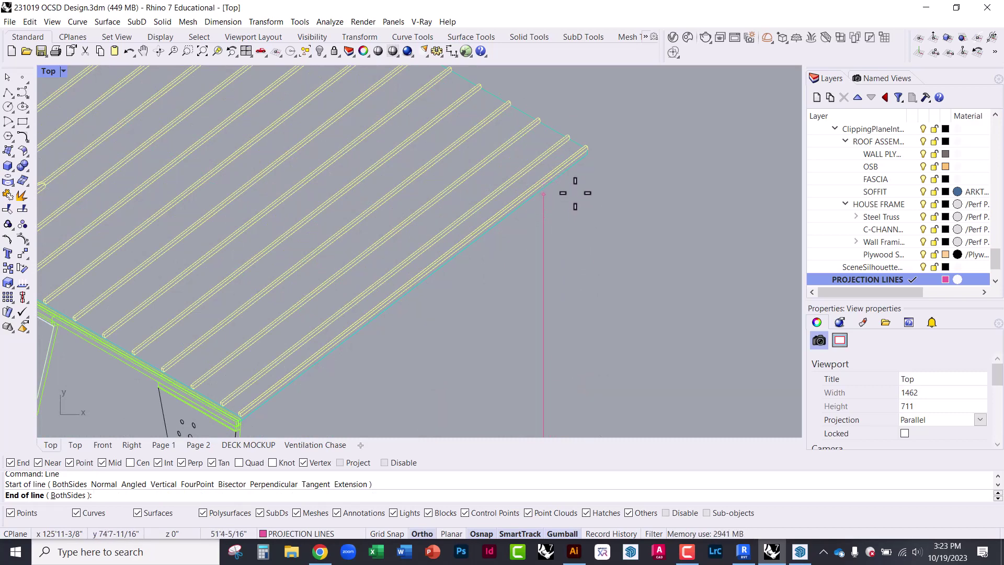
pyautogui.keyDown('shift'); pyautogui.click(576, 197); pyautogui.keyUp('shift')
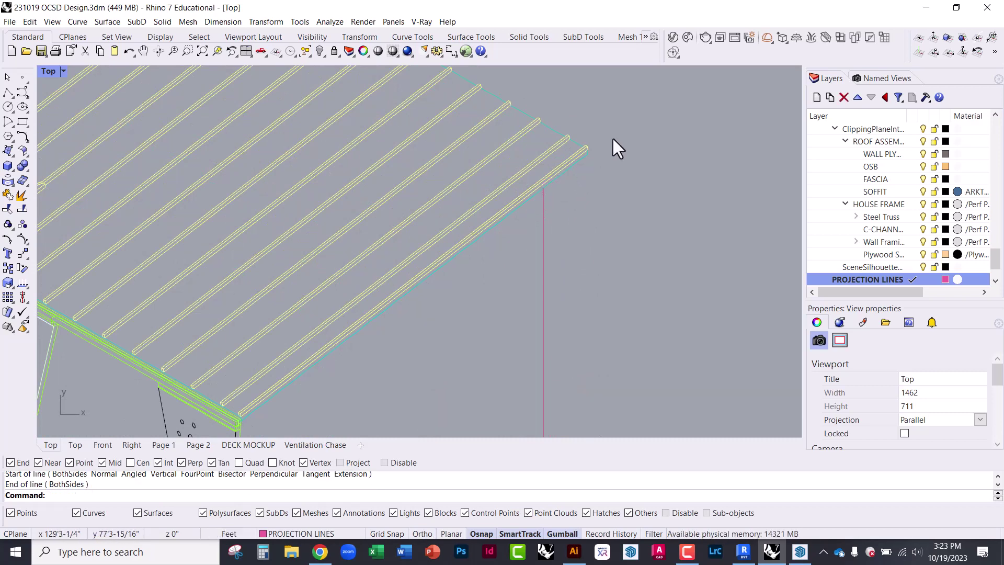
pyautogui.scroll(-2, 612, 137)
pyautogui.scroll(-2, 587, 142)
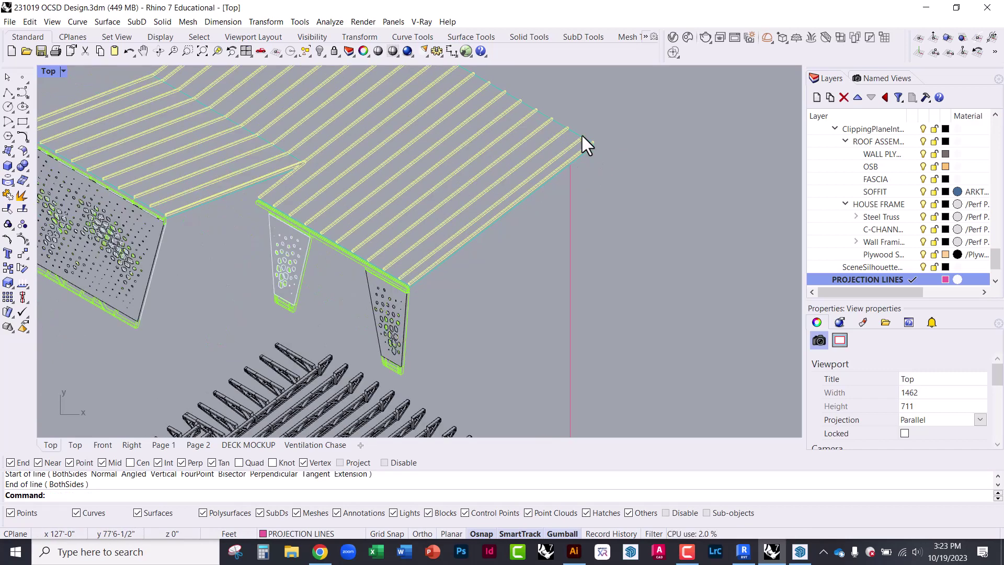
pyautogui.scroll(-2, 591, 137)
pyautogui.scroll(-4, 517, 306)
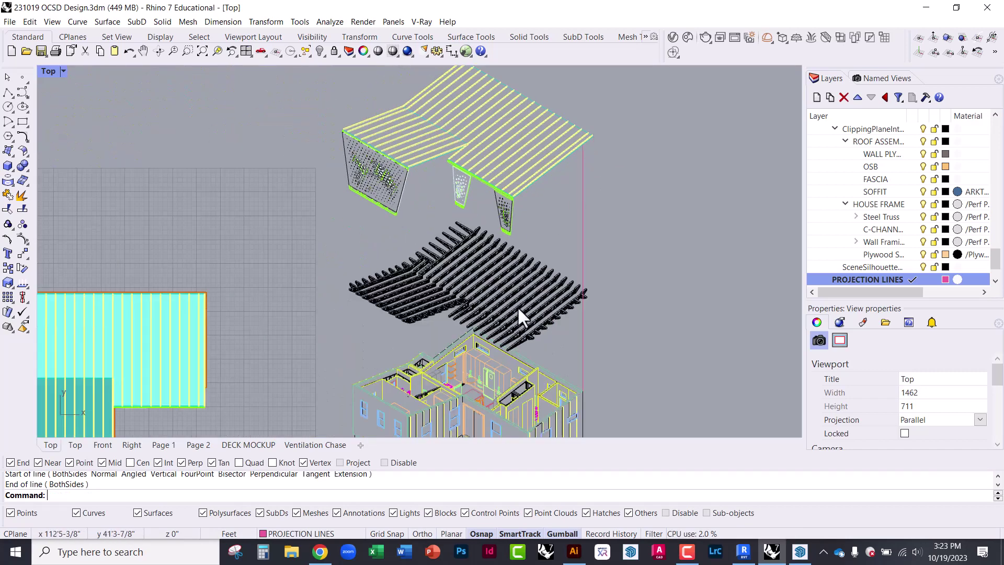
pyautogui.scroll(4, 514, 370)
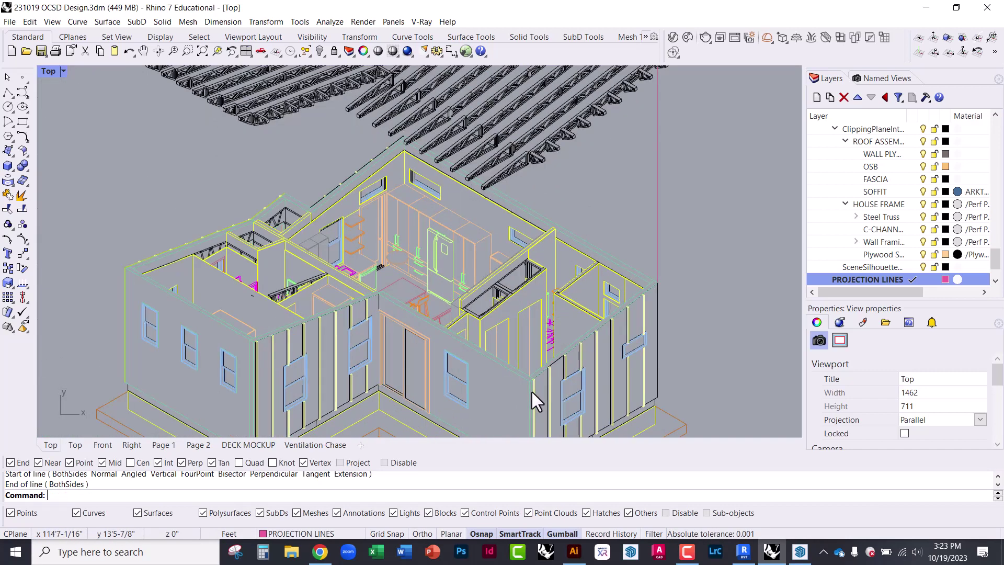
# Step: Draw a vertical projection line from the near top corner of the single-window wing up to the sloping roof edge above
pyautogui.press('Return')
pyautogui.click(529, 393)
pyautogui.scroll(-3, 529, 398)
pyautogui.scroll(4, 532, 218)
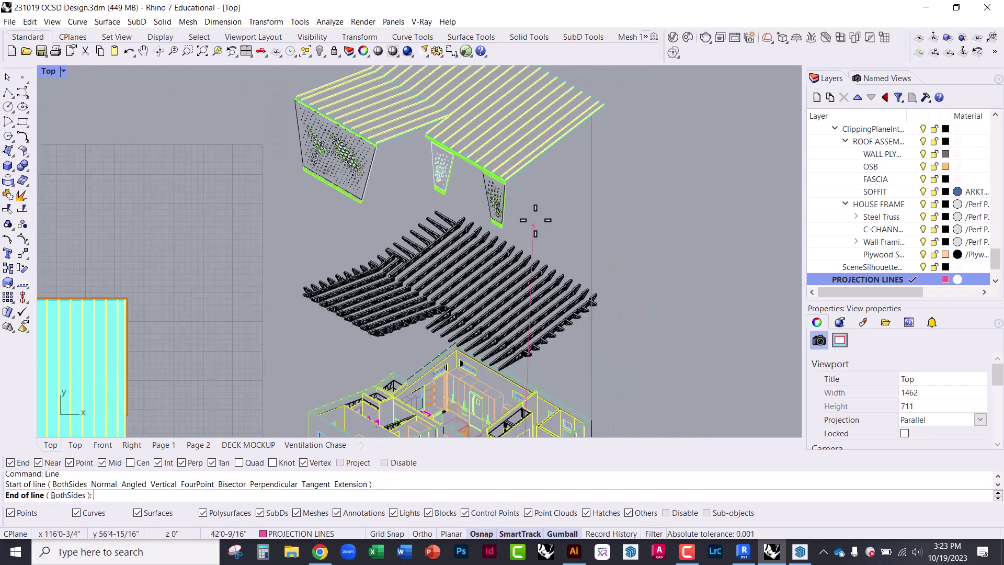
pyautogui.write('A')
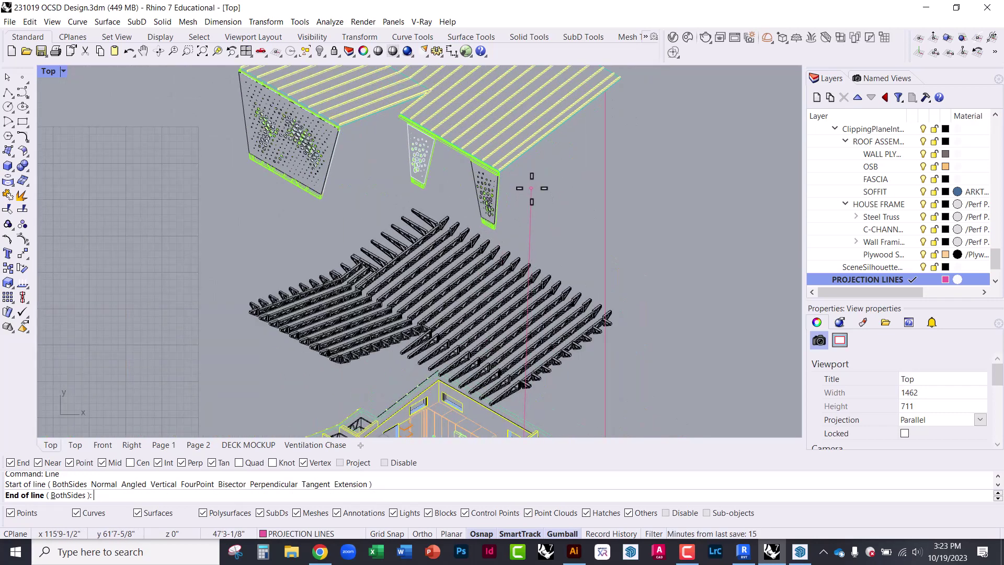
pyautogui.press('F8')
pyautogui.scroll(2, 527, 157)
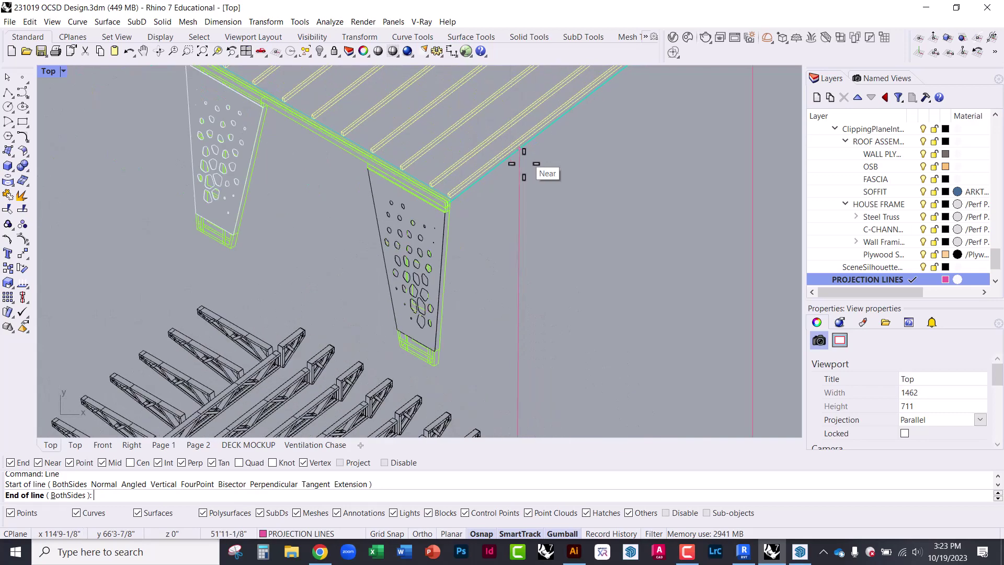
pyautogui.click(520, 160)
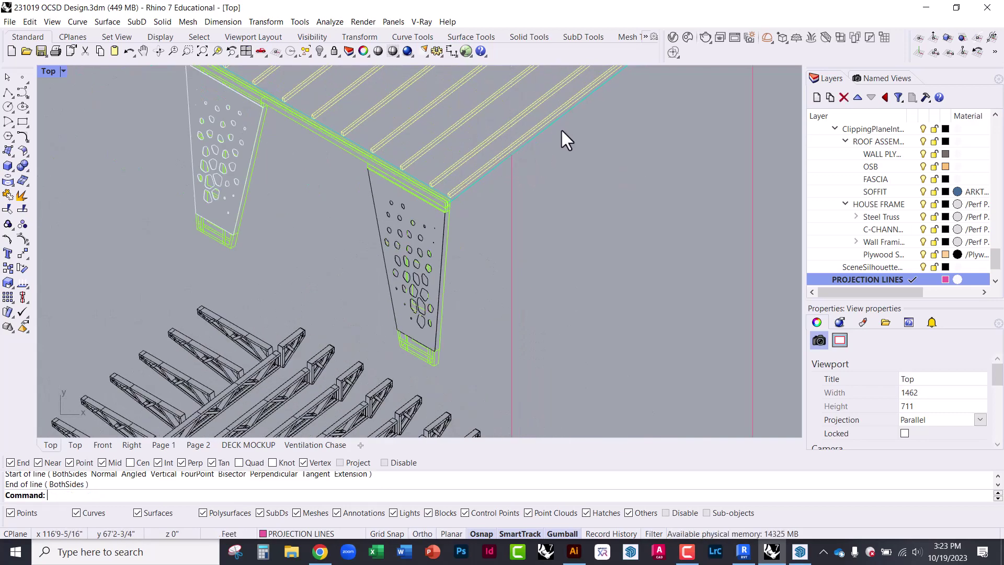
pyautogui.scroll(-6, 563, 137)
pyautogui.scroll(2, 486, 292)
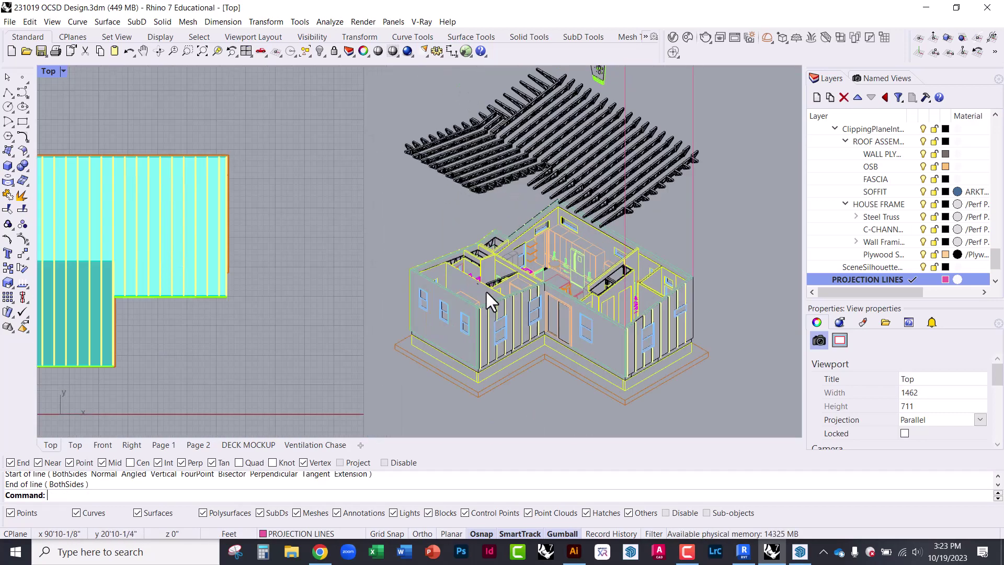
pyautogui.scroll(4, 552, 278)
pyautogui.press('Return')
pyautogui.click(565, 282)
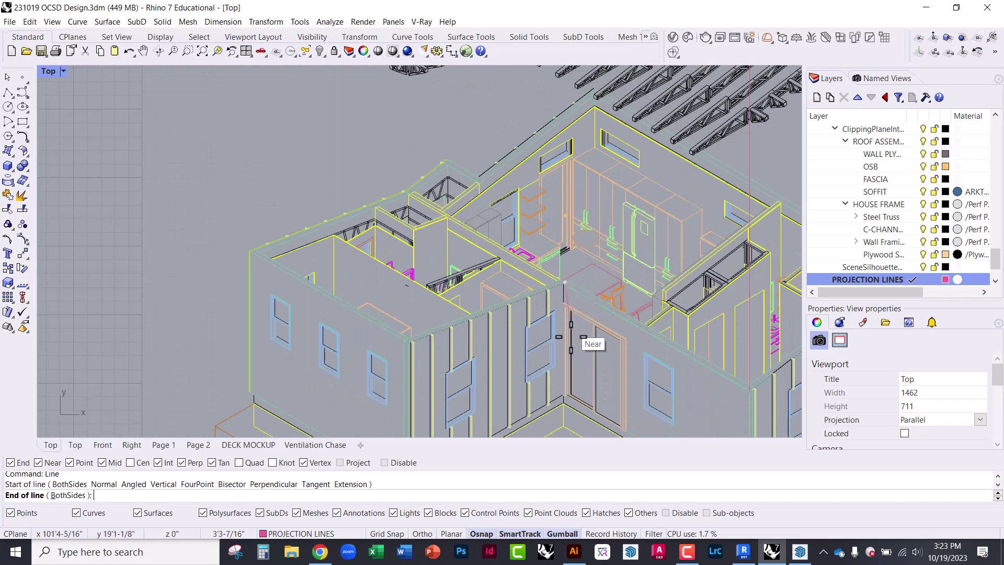
pyautogui.scroll(-4, 571, 338)
pyautogui.click(576, 346)
# Step: Draw a vertical projection line from the inside wall corner beside the sliding door up to the bottom of the middle perforated panel
pyautogui.scroll(6, 570, 324)
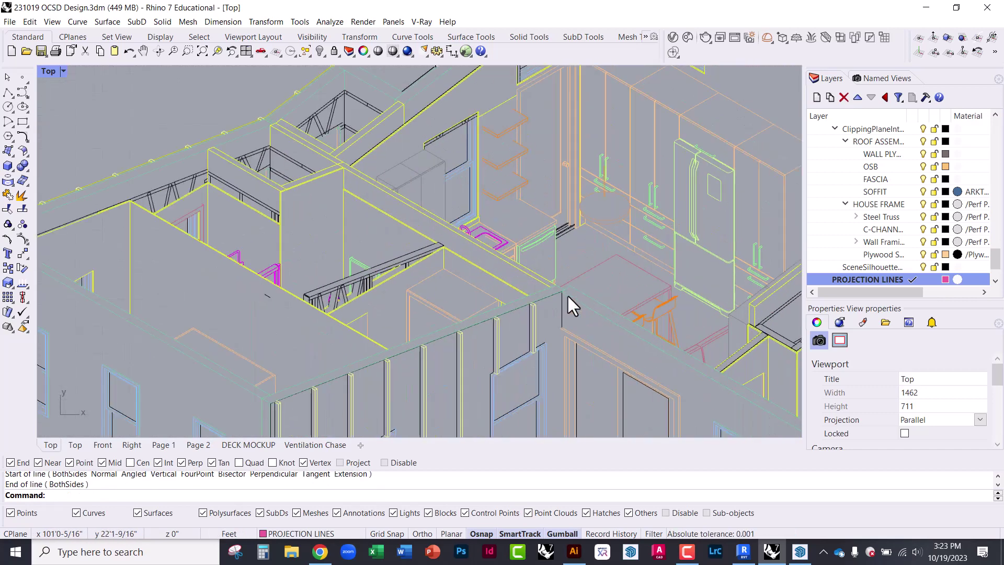
pyautogui.scroll(4, 568, 297)
pyautogui.press('Return')
pyautogui.click(553, 283)
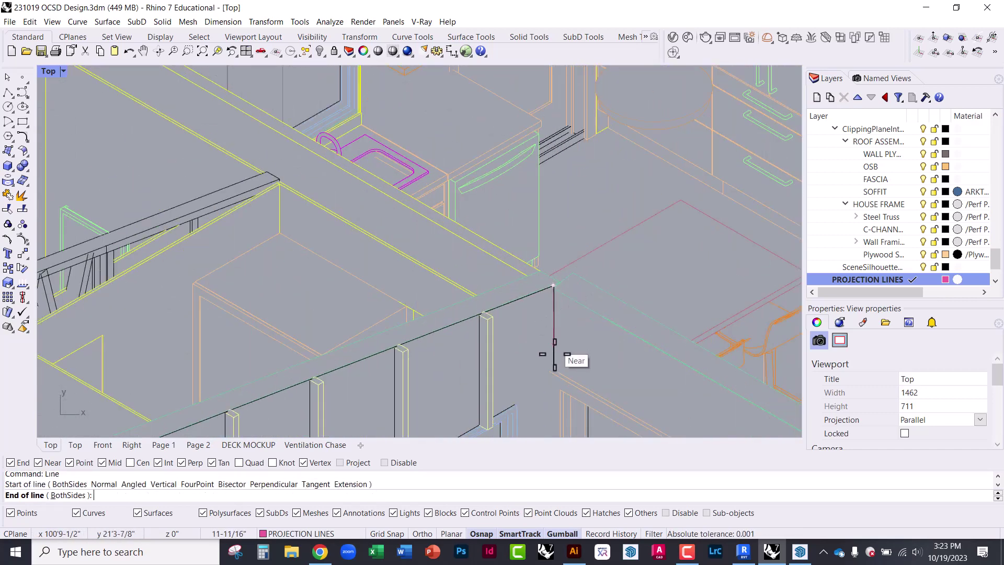
pyautogui.scroll(-6, 556, 371)
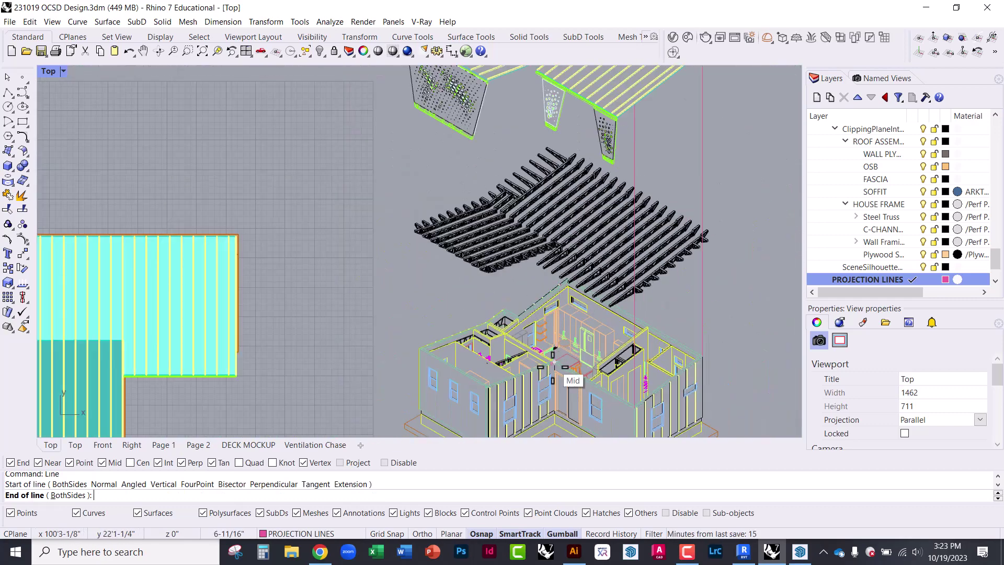
pyautogui.scroll(-3, 557, 373)
pyautogui.press('F8')
pyautogui.scroll(5, 558, 130)
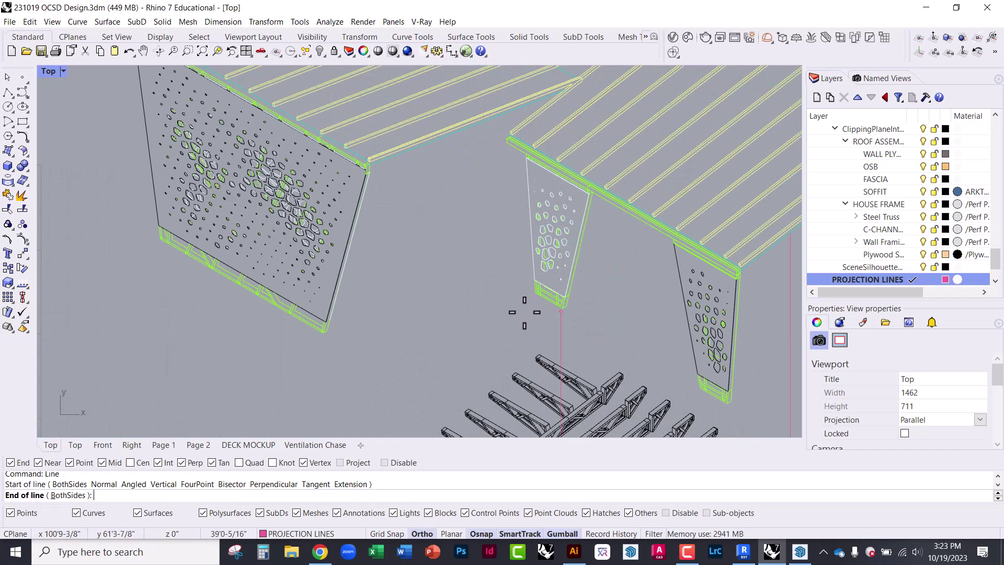
pyautogui.press('Escape')
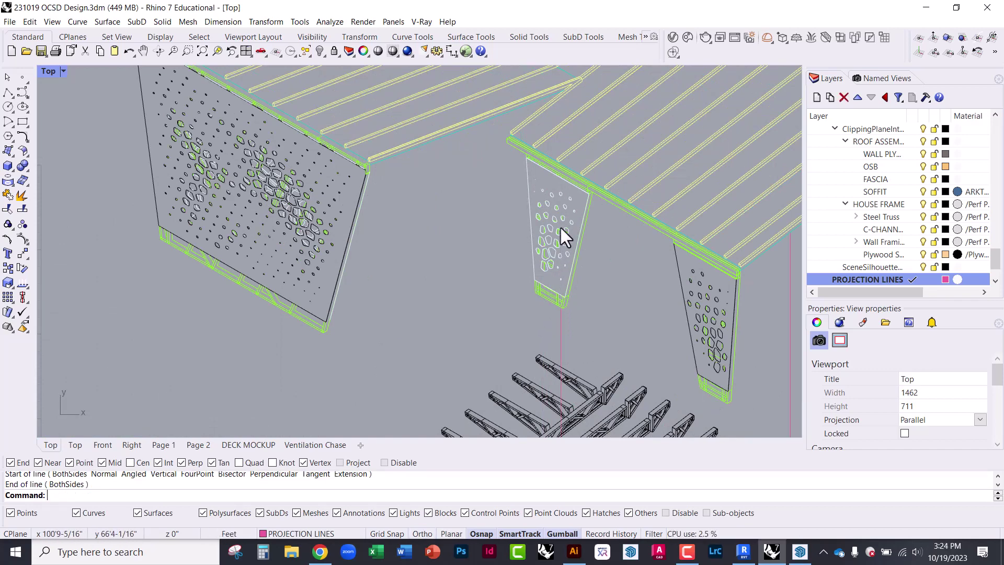
# Step: Draw a vertical projection line from the near top corner of the three-window wall up to the roof corner at the large perforated panel
pyautogui.scroll(-10, 592, 131)
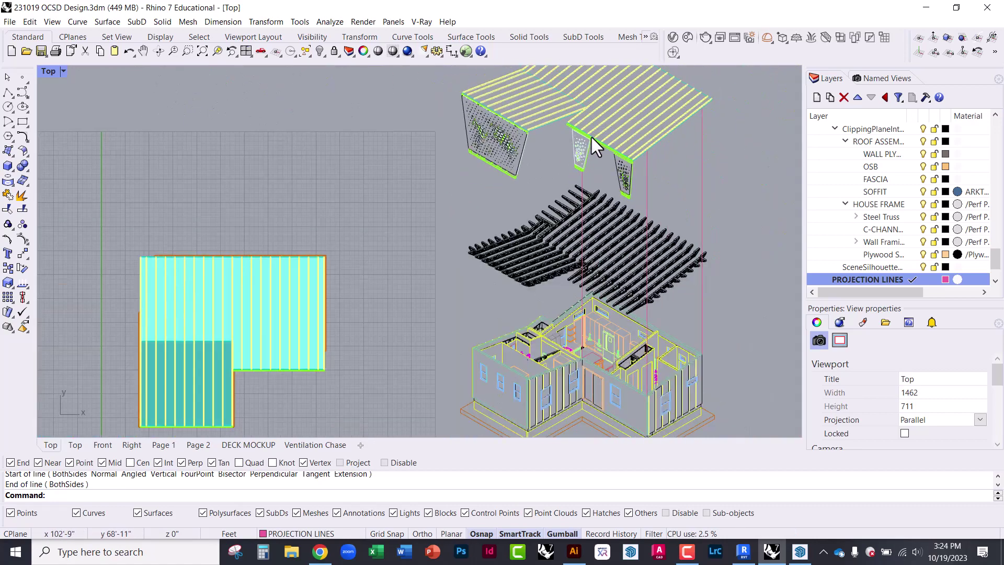
pyautogui.scroll(8, 547, 345)
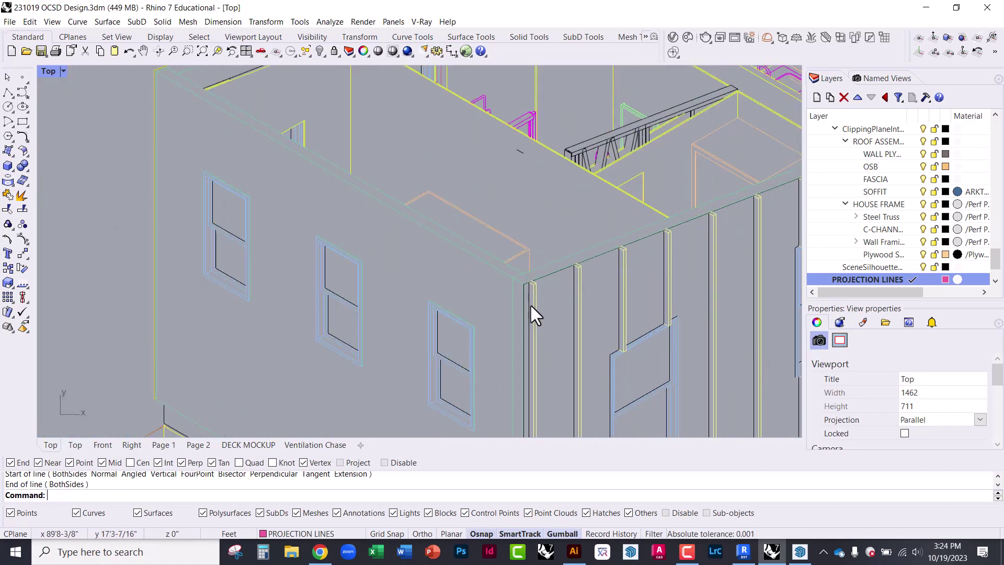
pyautogui.press('Return')
pyautogui.click(525, 287)
pyautogui.scroll(-6, 527, 293)
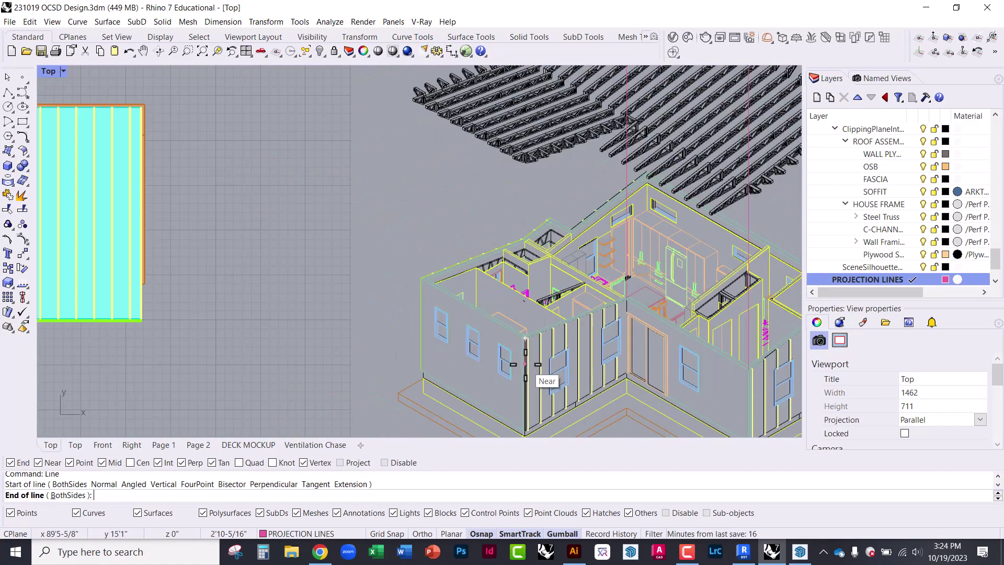
pyautogui.press('F8')
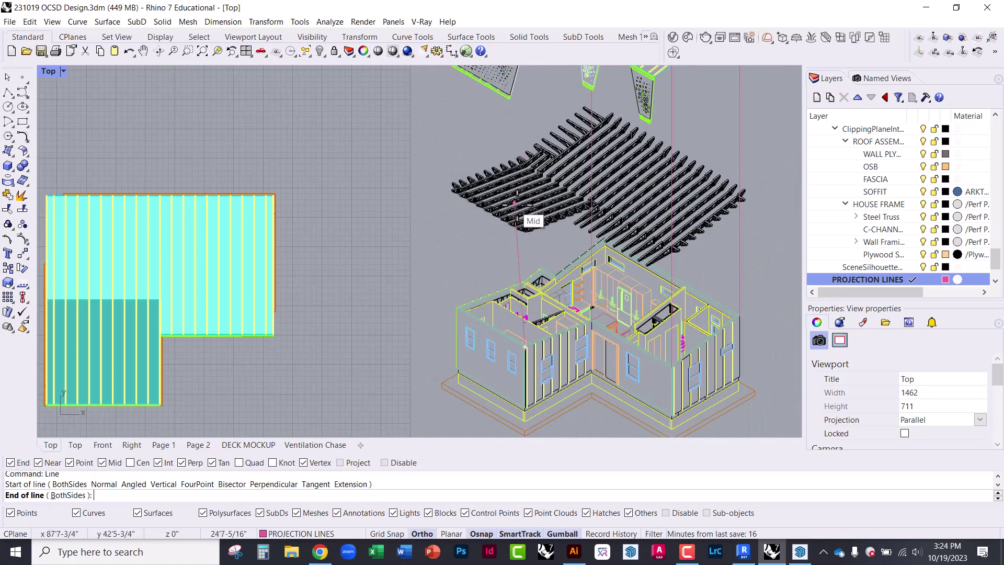
pyautogui.scroll(-3, 518, 209)
pyautogui.press('F8')
pyautogui.scroll(6, 523, 140)
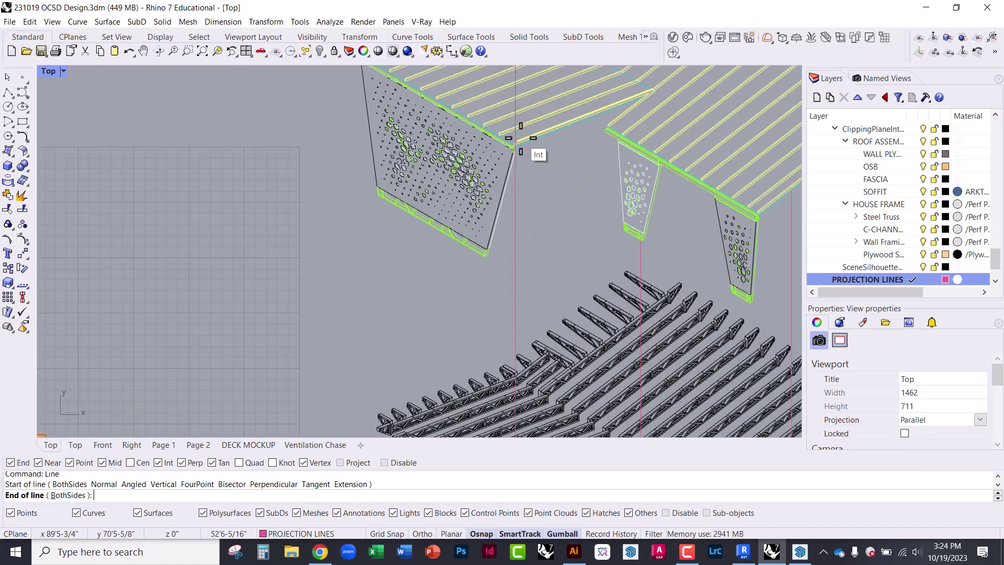
pyautogui.scroll(4, 521, 139)
pyautogui.press('F8')
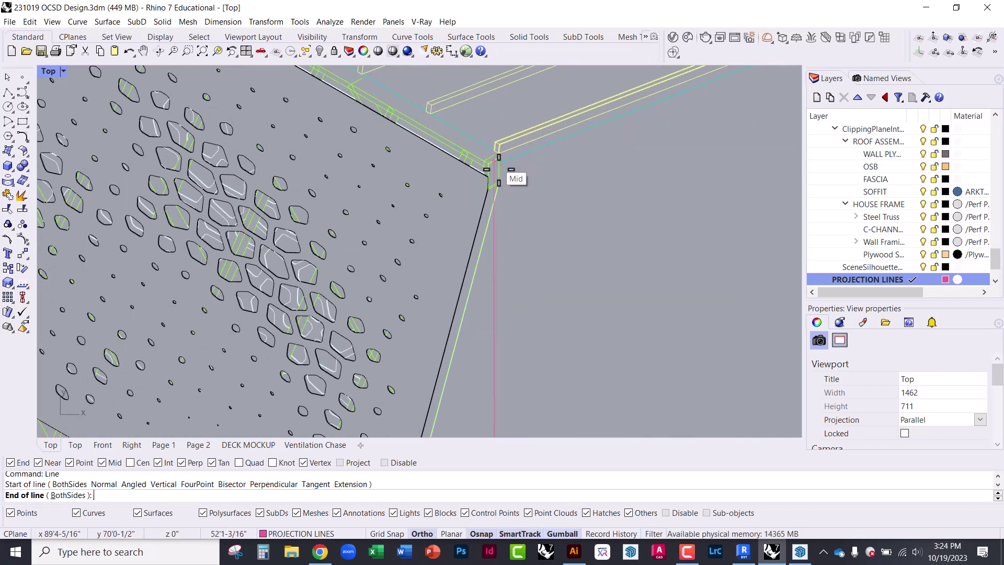
pyautogui.scroll(2, 499, 170)
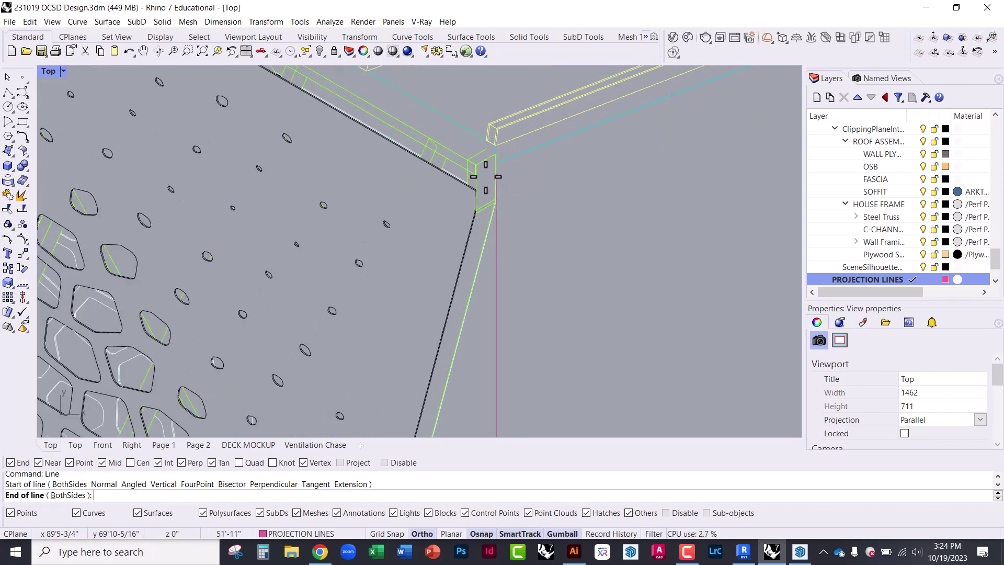
pyautogui.scroll(3, 486, 168)
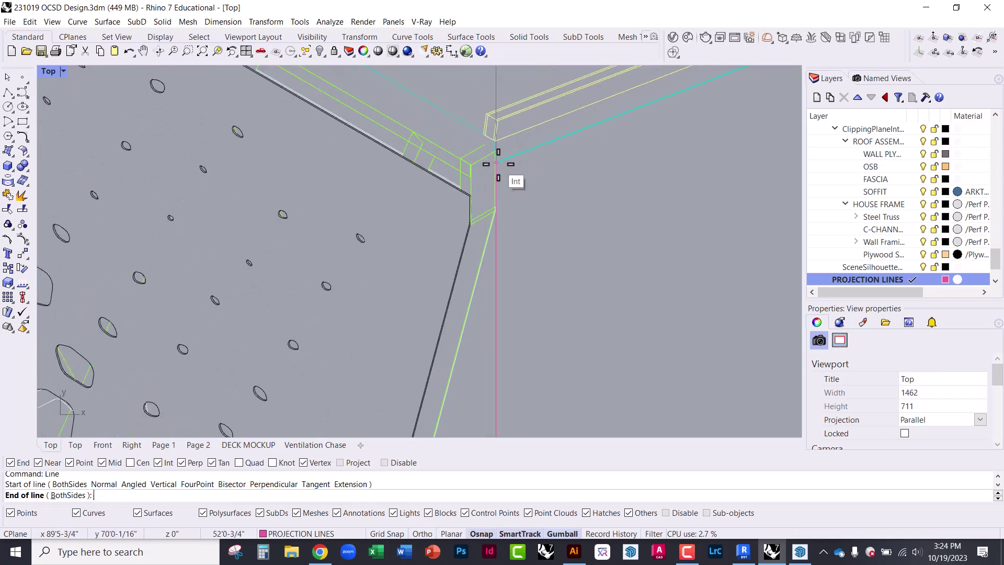
pyautogui.click(489, 166)
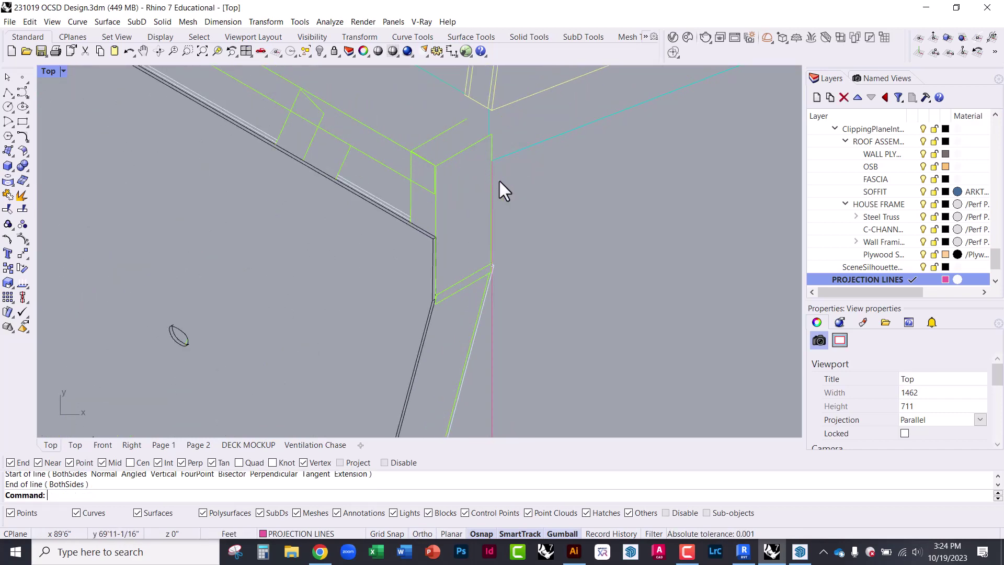
# Step: Draw a vertical projection line from the far top corner of the three-window wall up to the bottom frame of the large perforated panel
pyautogui.scroll(-8, 513, 174)
pyautogui.scroll(-3, 517, 179)
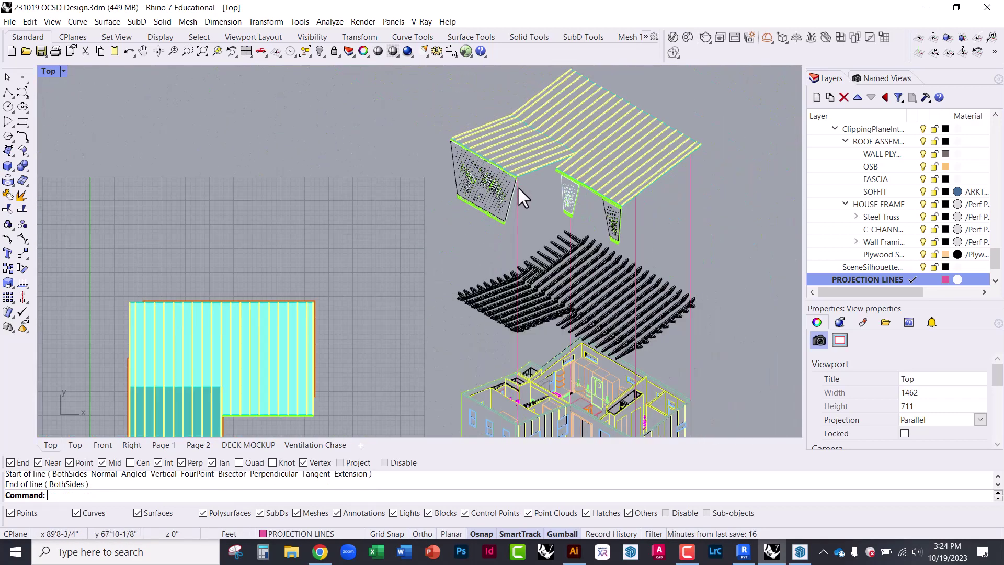
pyautogui.scroll(3, 467, 399)
pyautogui.press('Return')
pyautogui.click(463, 398)
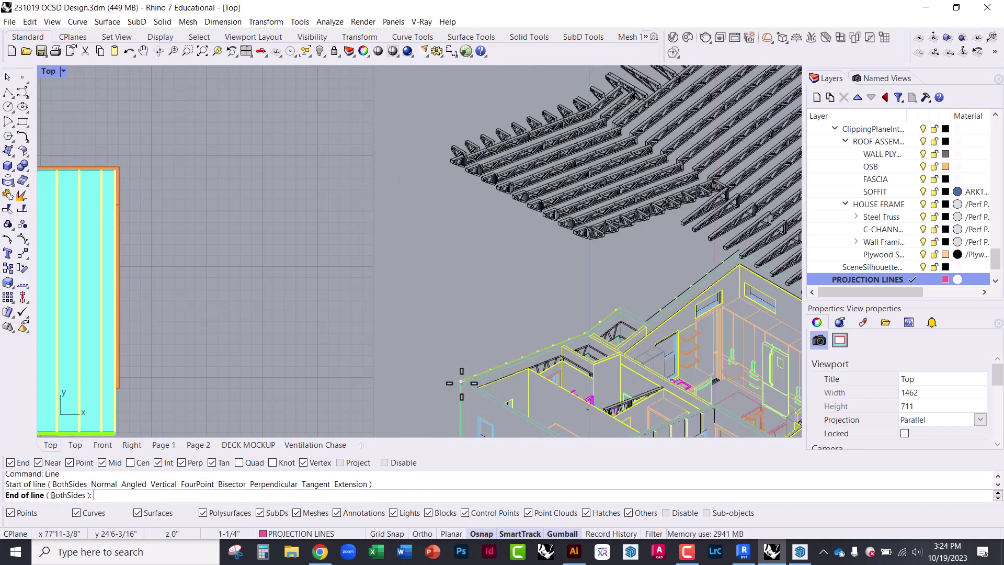
pyautogui.scroll(3, 463, 396)
pyautogui.scroll(-3, 464, 397)
pyautogui.scroll(6, 473, 277)
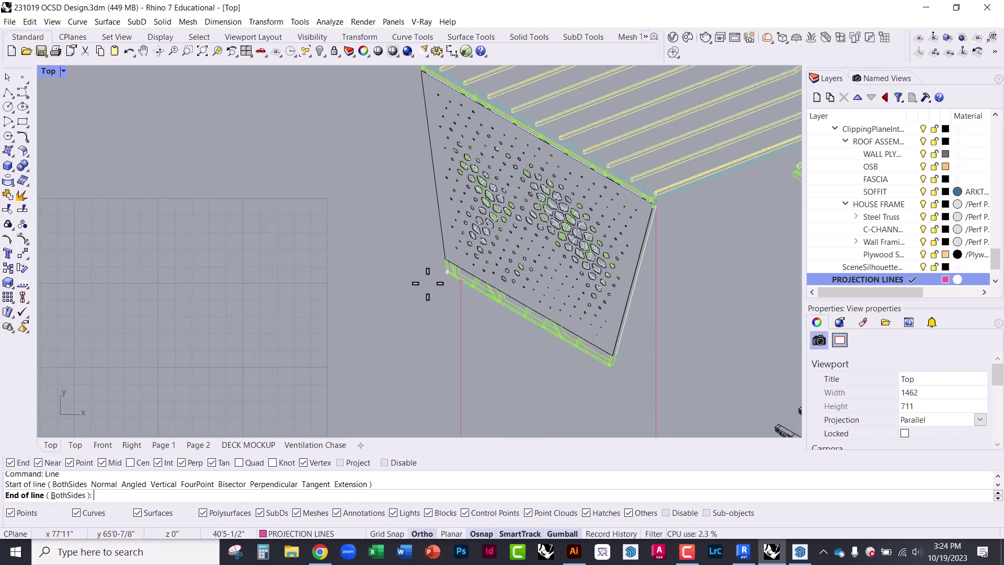
pyautogui.scroll(2, 430, 283)
pyautogui.press('F8')
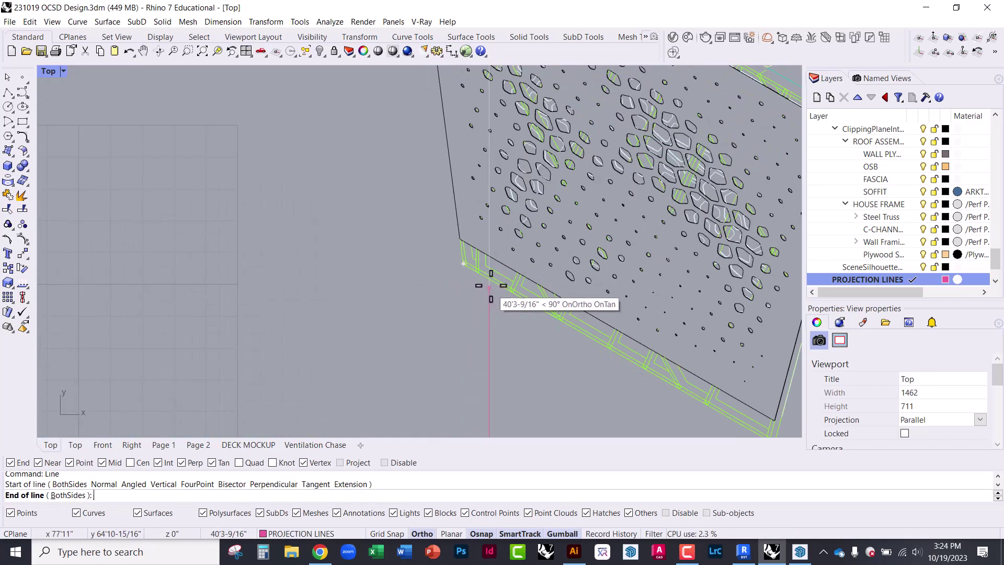
pyautogui.click(489, 279)
# Step: Draw a vertical projection line from the peak of the house's wall plate up to the roof fascia between the two small perforated panels
pyautogui.scroll(-5, 381, 253)
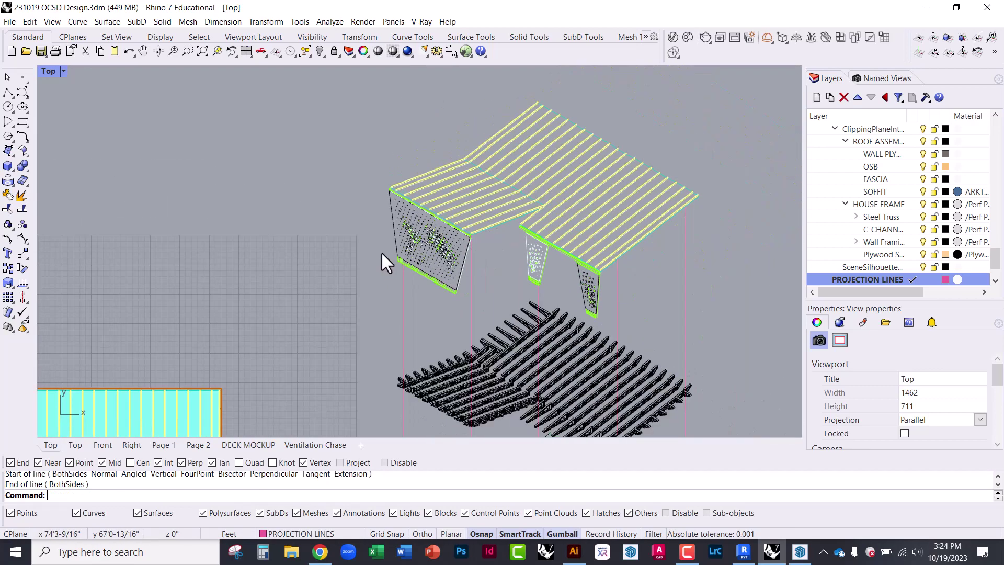
pyautogui.scroll(5, 482, 377)
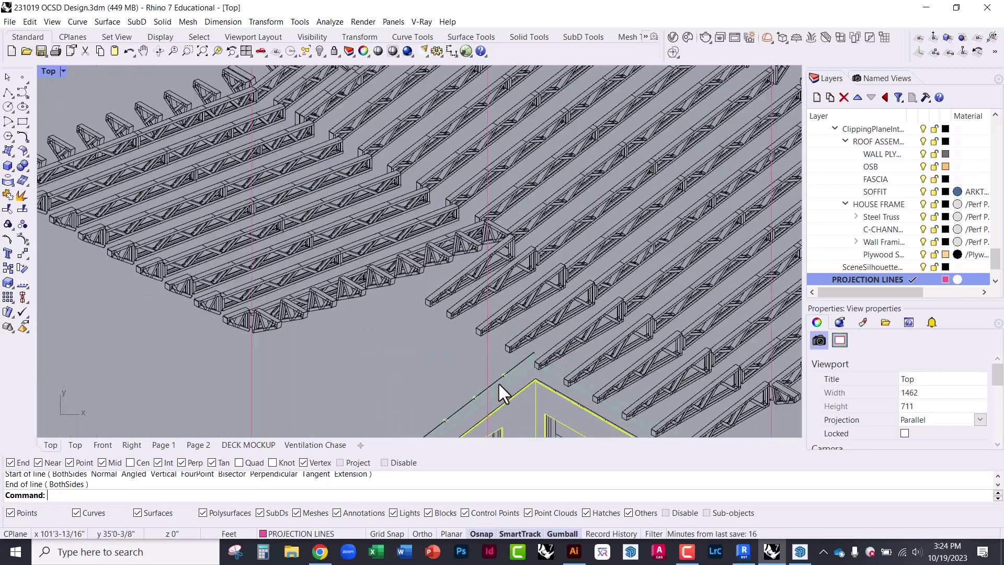
pyautogui.press('Return')
pyautogui.click(524, 361)
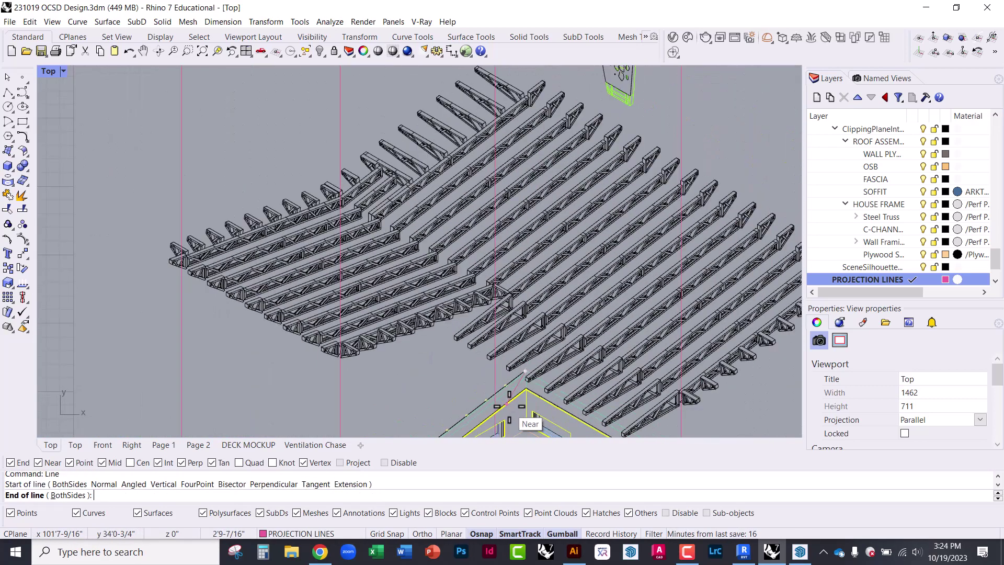
pyautogui.scroll(-4, 518, 398)
pyautogui.scroll(5, 516, 194)
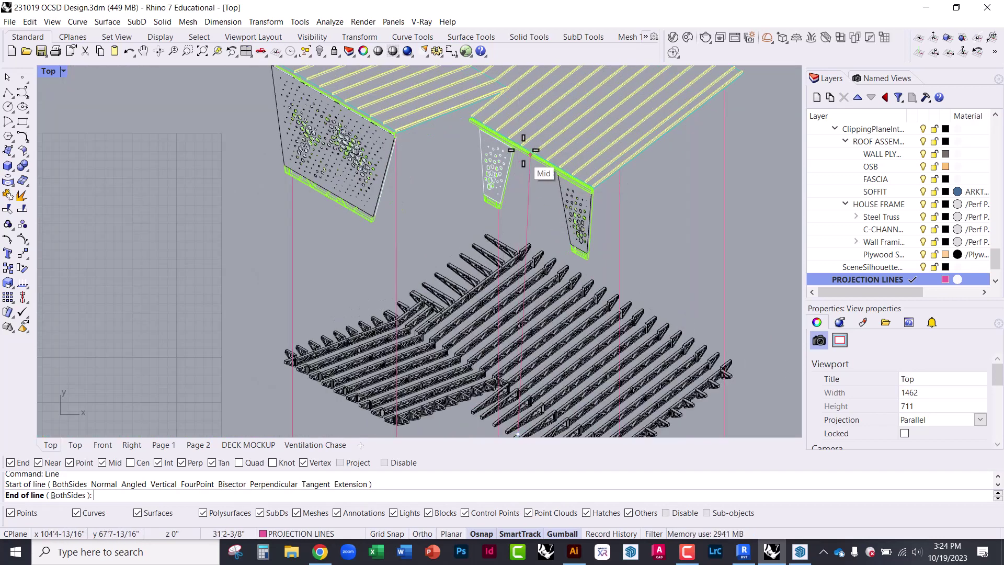
pyautogui.scroll(3, 520, 150)
pyautogui.press('shift')
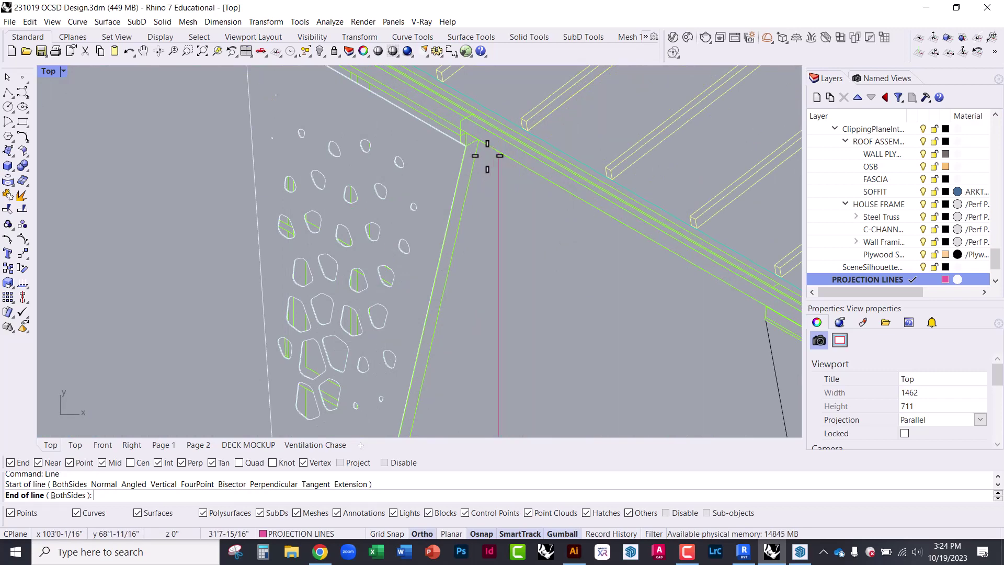
pyautogui.scroll(2, 495, 164)
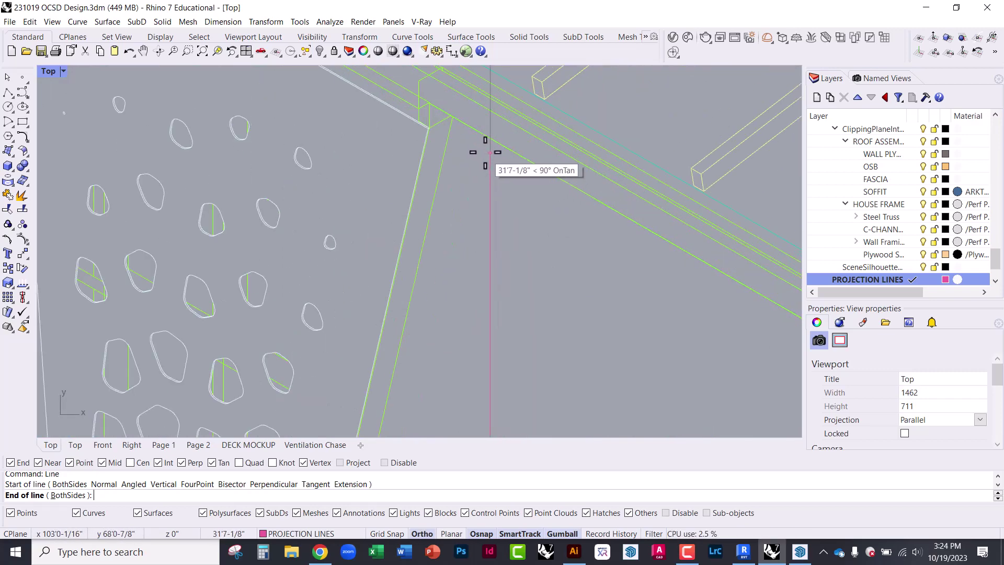
pyautogui.click(485, 145)
# Step: Select the entire exploded axonometric with its projection lines and start exporting it to the Desktop folder
pyautogui.scroll(-10, 473, 173)
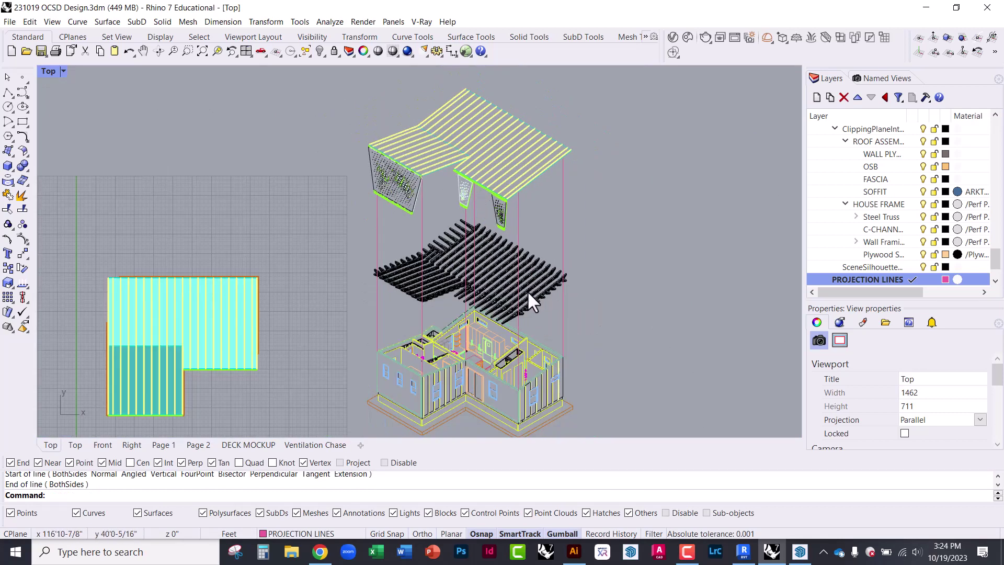
pyautogui.scroll(-1, 454, 166)
pyautogui.scroll(1, 554, 366)
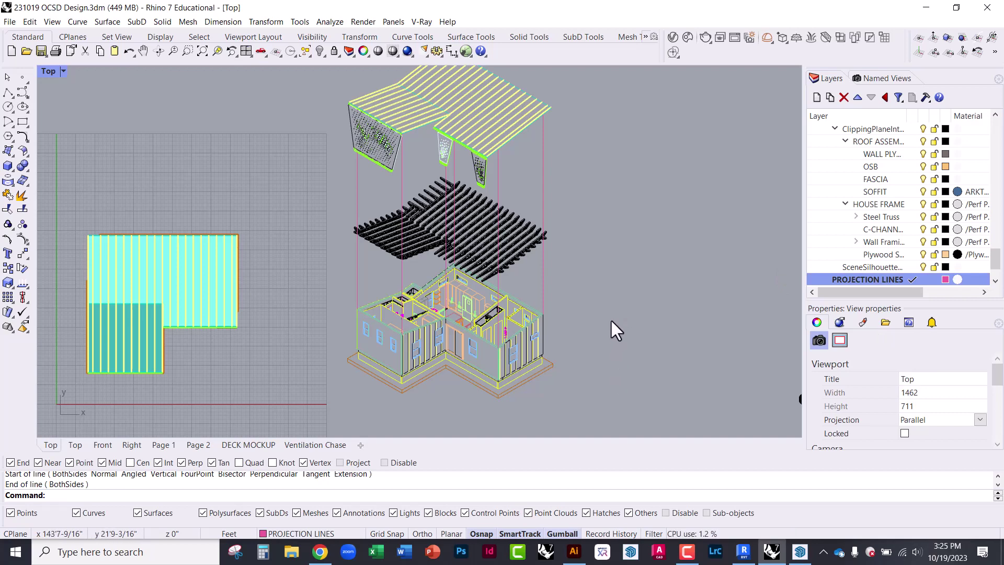
pyautogui.scroll(-3, 617, 340)
pyautogui.moveTo(608, 423); pyautogui.dragTo(406, 156)
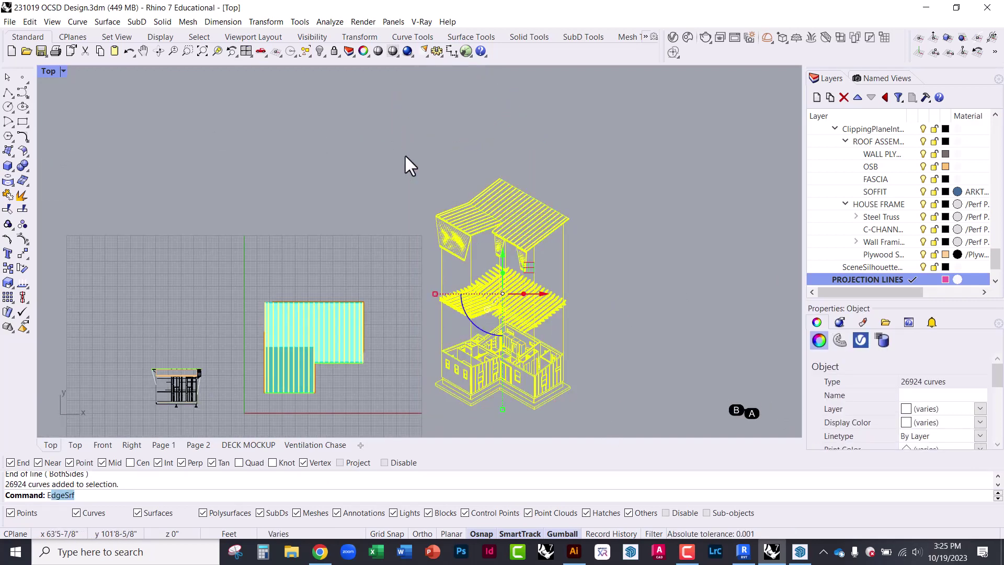
pyautogui.write('Export')
pyautogui.press('Return')
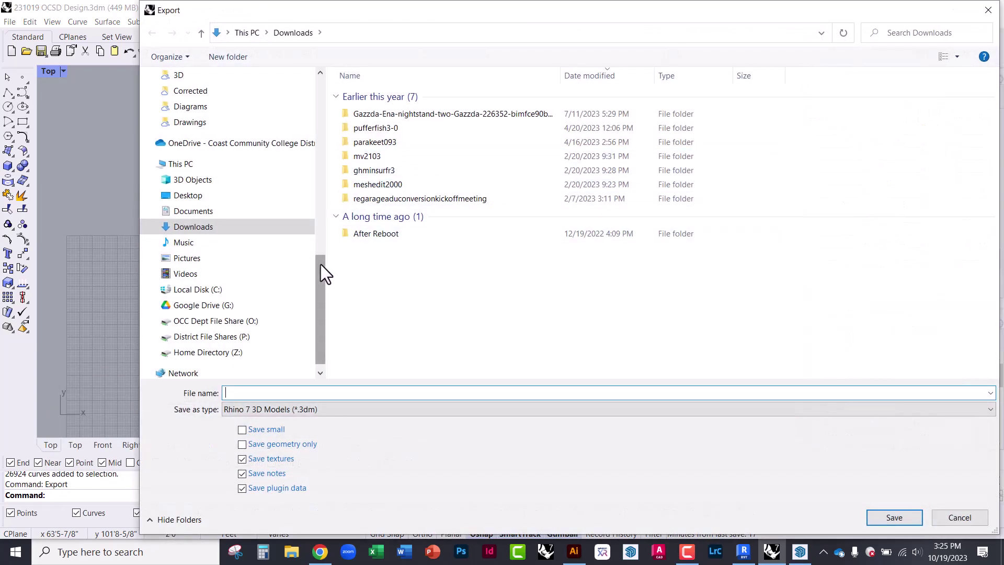
pyautogui.moveTo(321, 264); pyautogui.dragTo(321, 86)
pyautogui.click(214, 101)
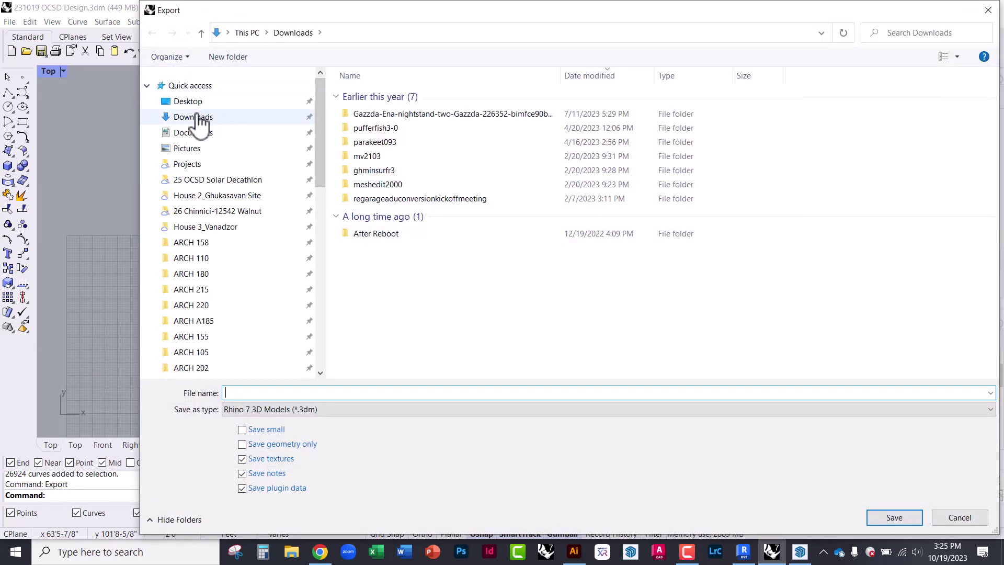
pyautogui.click(252, 397)
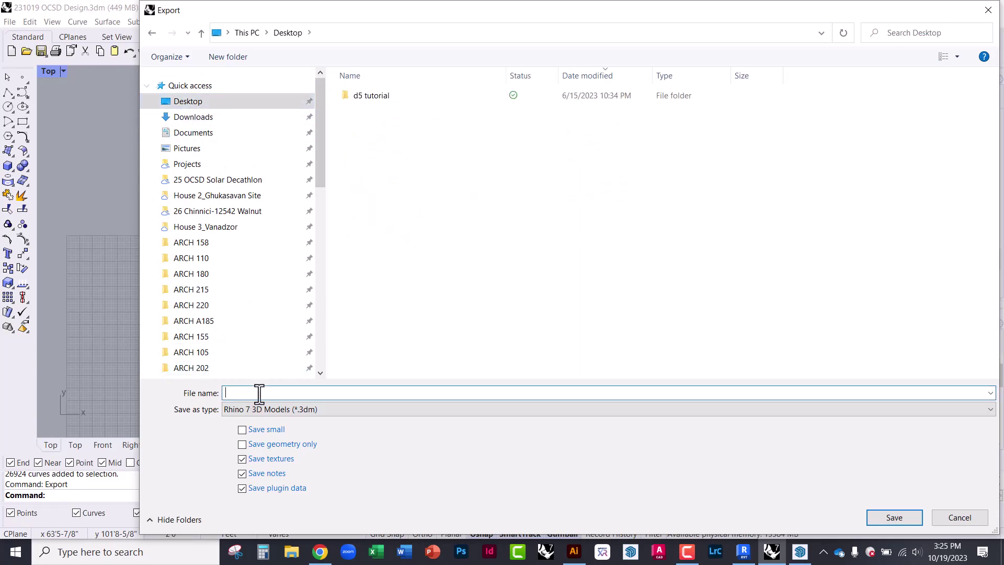
# Step: Export the selected curves to the Desktop as a Rhino 7 3D model named AI TEST
pyautogui.write('AI TEST')
pyautogui.press('Return')
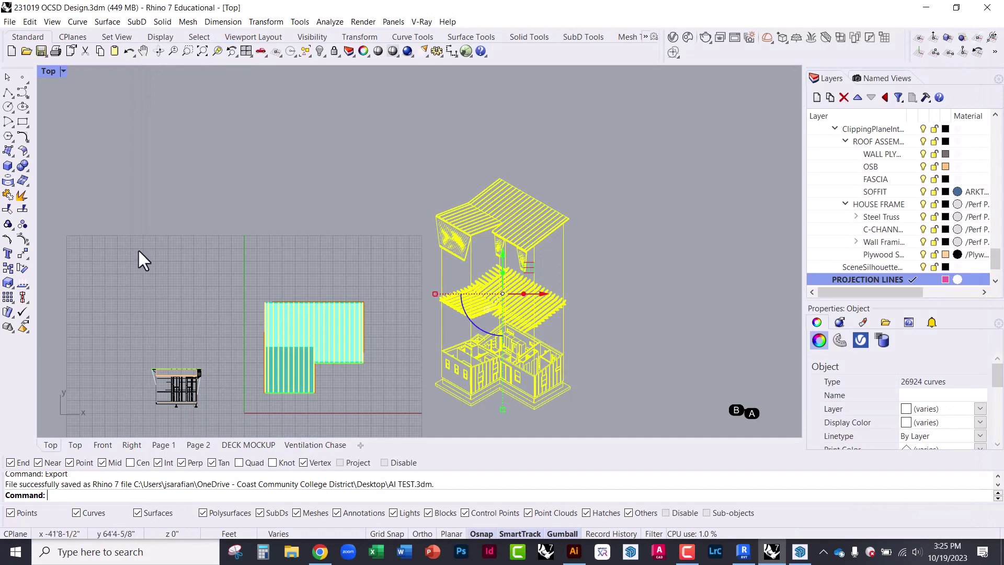
# Step: Export the selected curves to the Desktop as an Adobe Illustrator file named AI TEST, using a snapshot of the current view in RGB
pyautogui.write('Export')
pyautogui.press('Return')
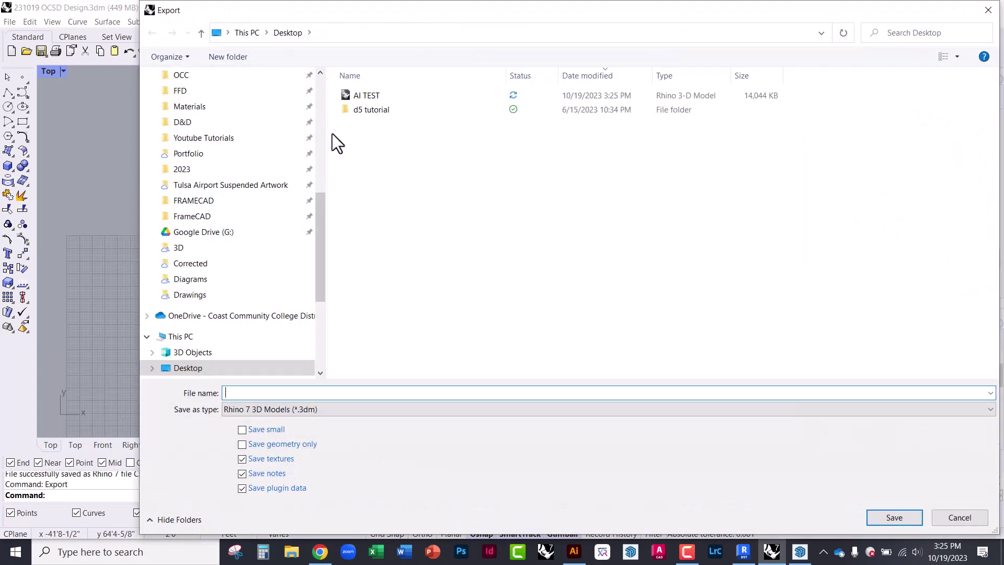
pyautogui.click(289, 413)
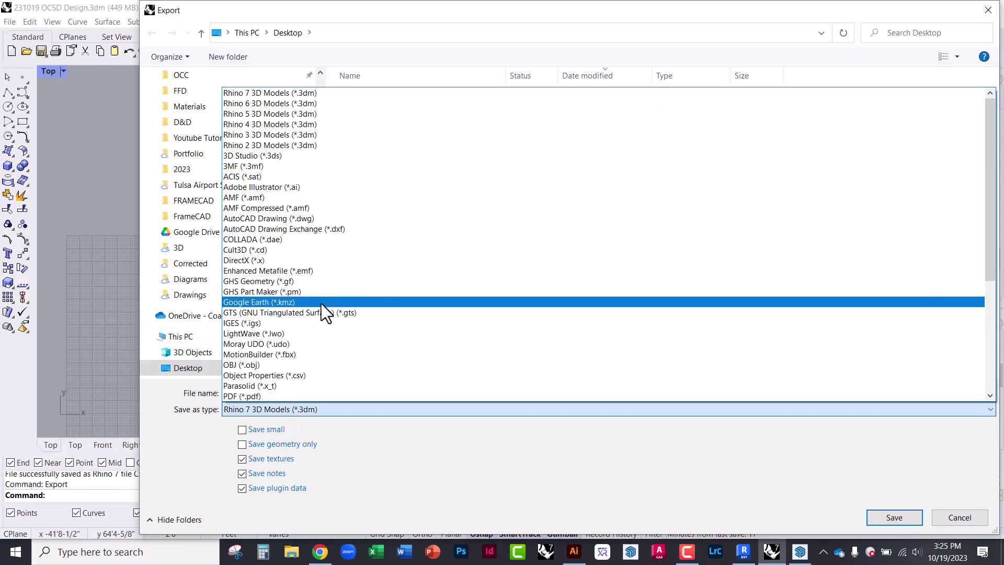
pyautogui.click(305, 188)
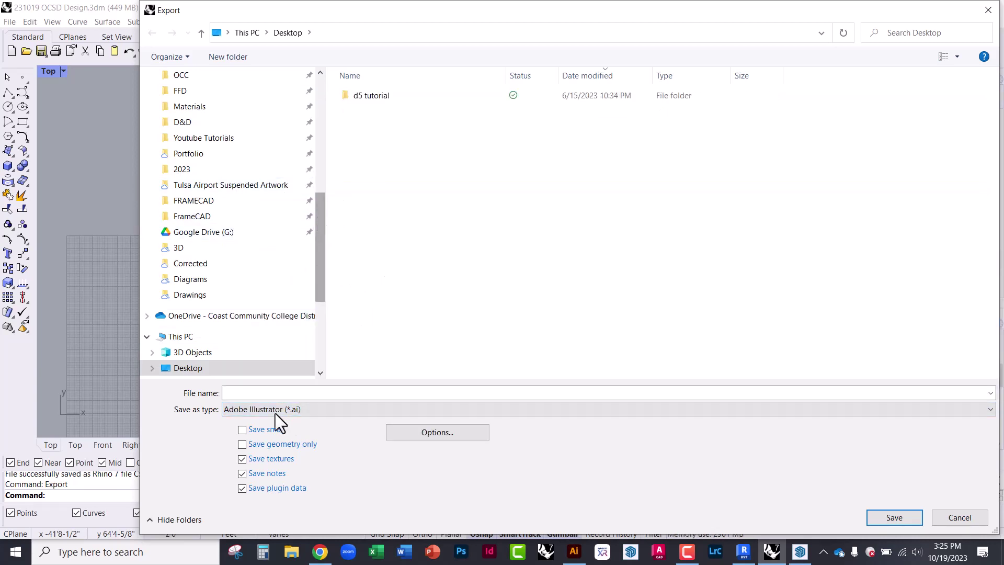
pyautogui.click(276, 393)
pyautogui.write('AI ')
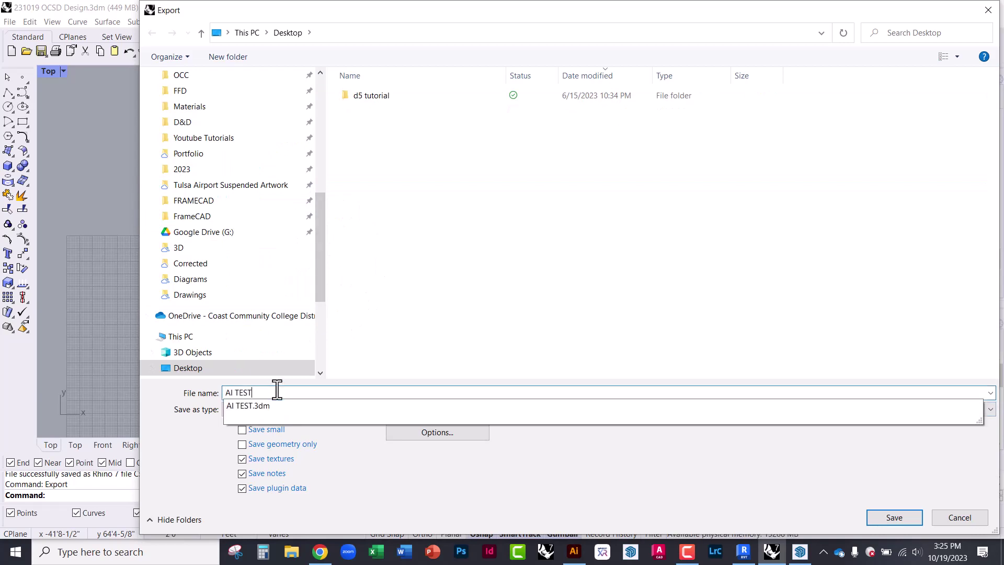
pyautogui.write('TEST')
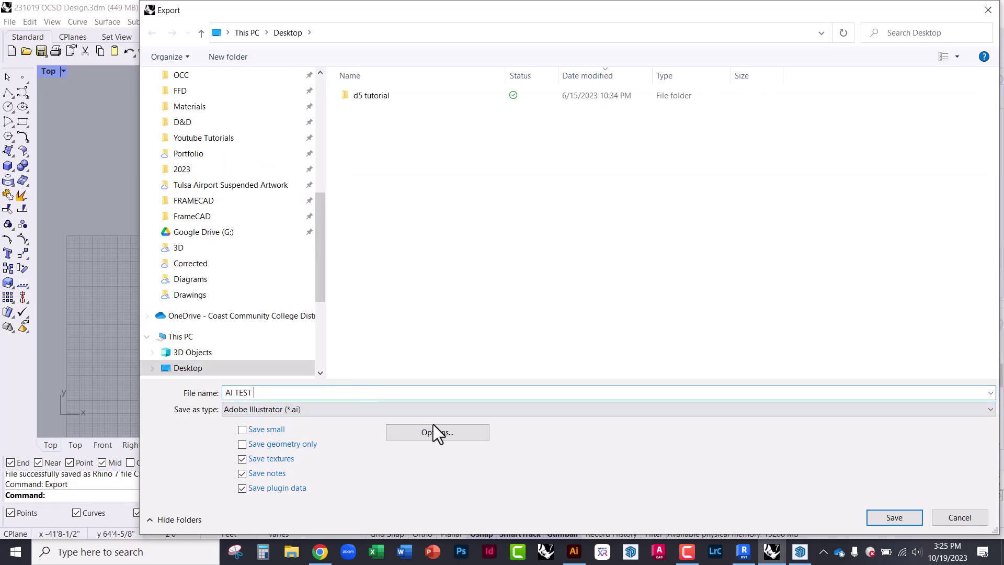
pyautogui.click(877, 519)
pyautogui.click(485, 327)
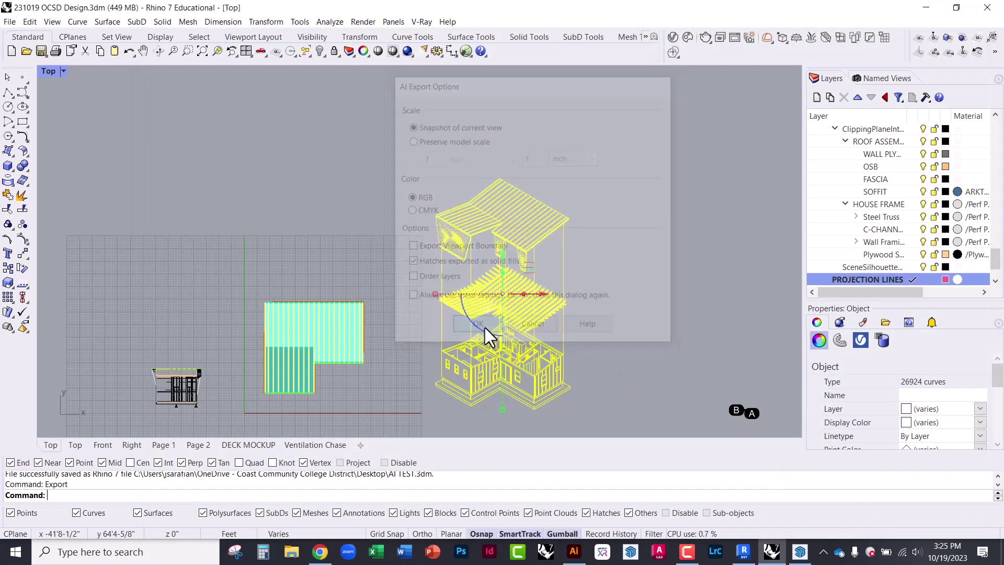
pyautogui.press('Escape')
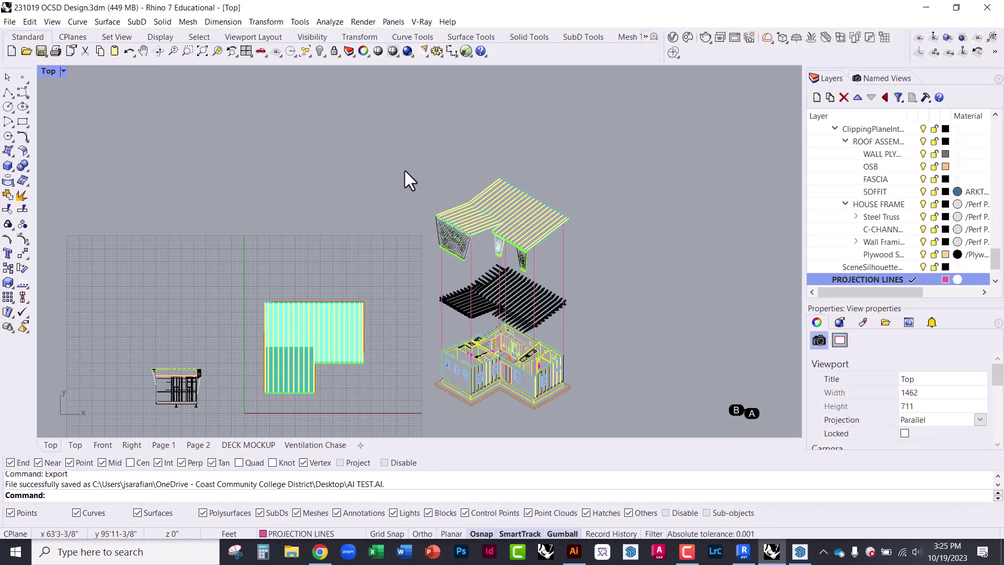
pyautogui.moveTo(407, 158); pyautogui.dragTo(626, 421)
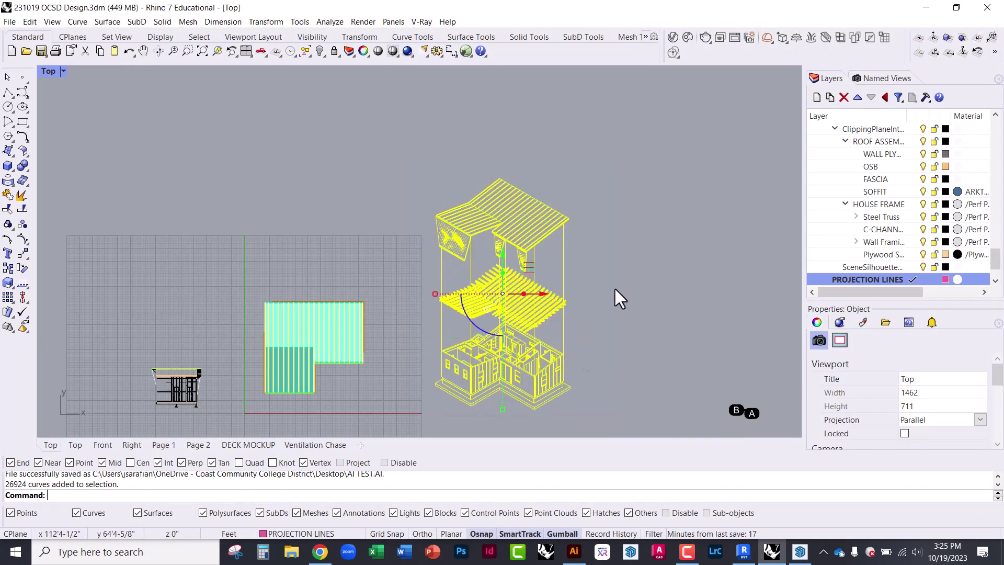
pyautogui.press('Escape')
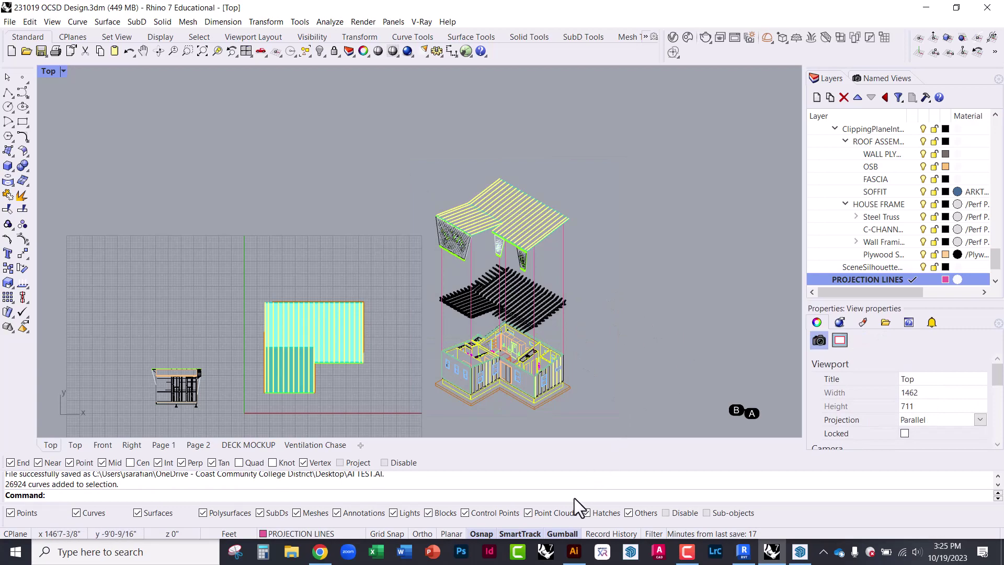
# Step: Switch to Adobe Illustrator and open the exported AI TEST Illustrator file from the Desktop
pyautogui.click(574, 554)
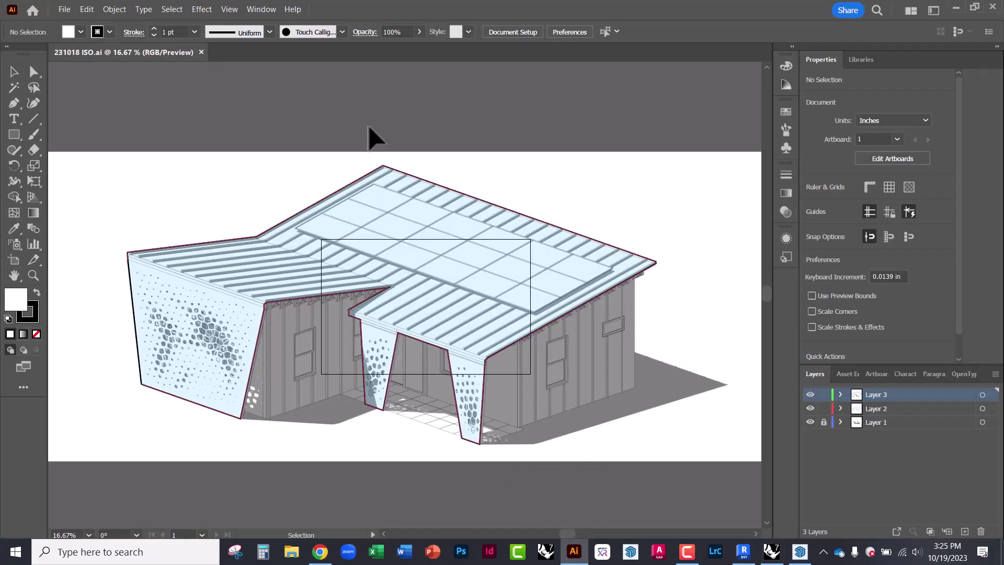
pyautogui.click(65, 9)
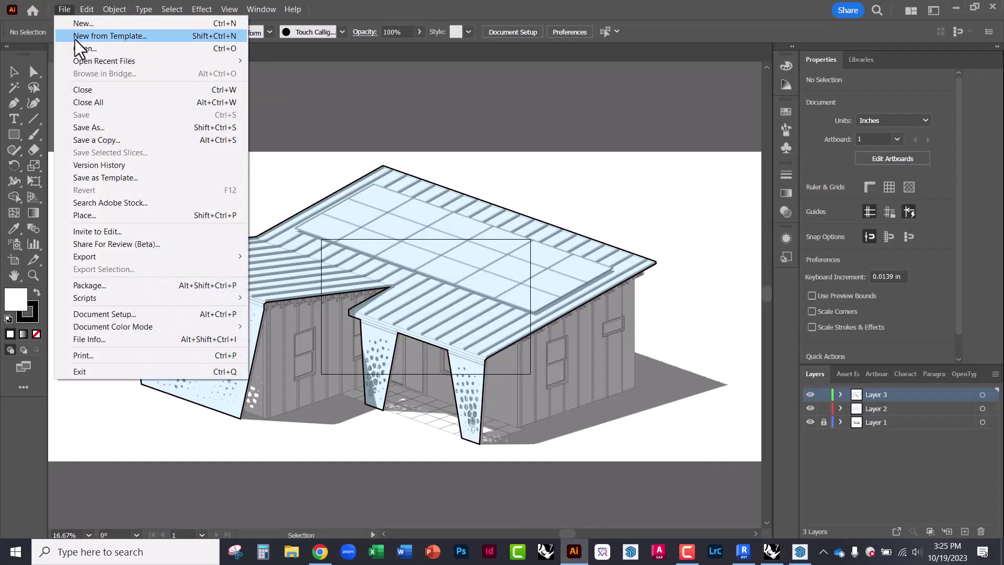
pyautogui.click(78, 45)
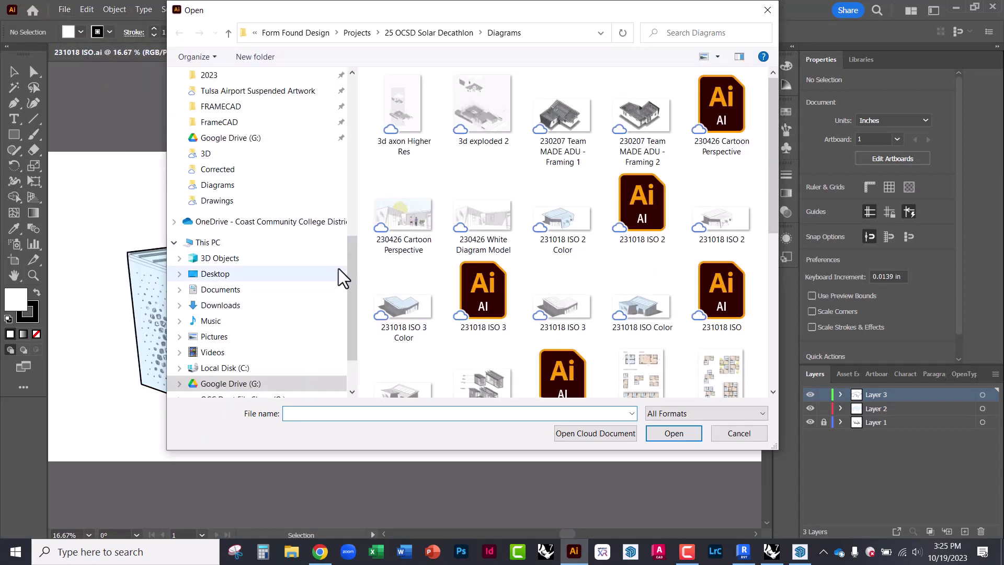
pyautogui.click(240, 275)
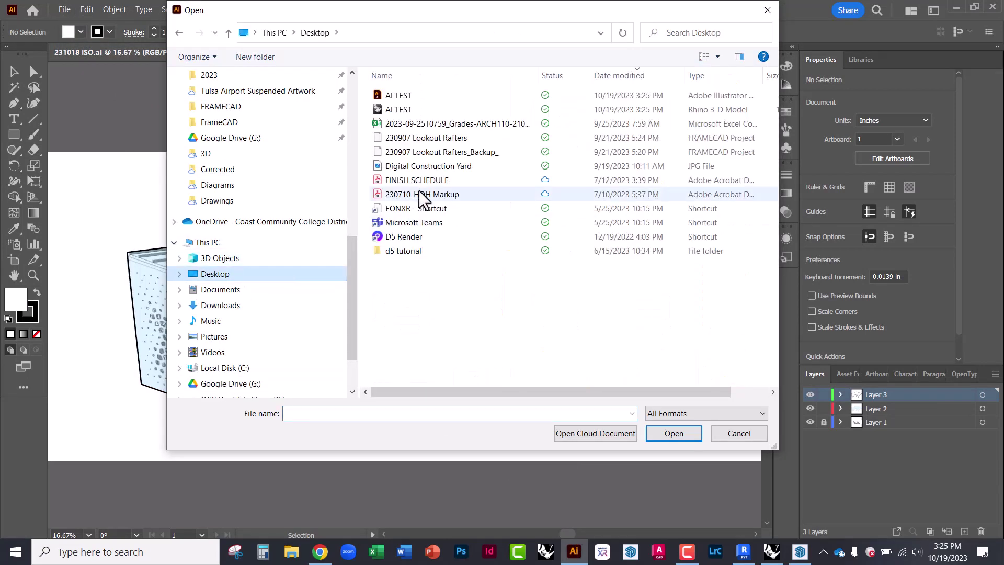
pyautogui.click(408, 105)
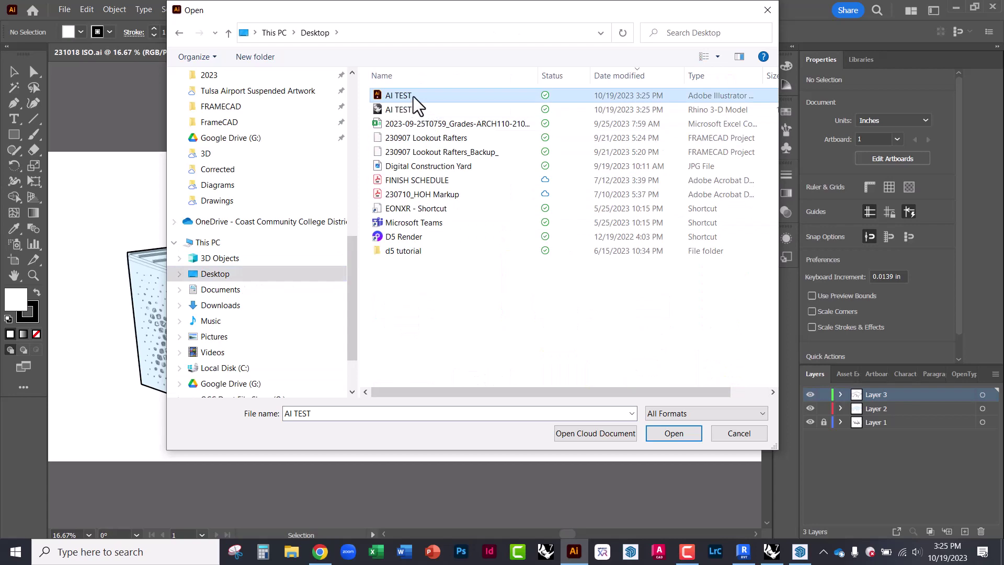
pyautogui.doubleClick(417, 105)
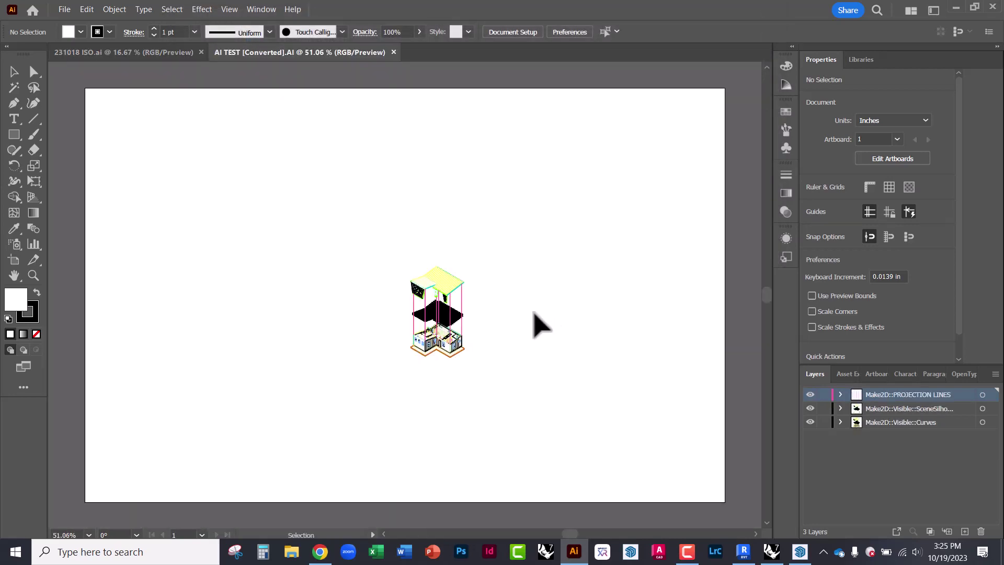
# Step: Scale the whole exploded house drawing up proportionally to about 5.83 by 9.99 in so it nearly fills the artboard height
pyautogui.moveTo(447, 320)
pyautogui.mouseDown()
pyautogui.moveTo(549, 414)
pyautogui.moveTo(482, 340)
pyautogui.mouseUp()
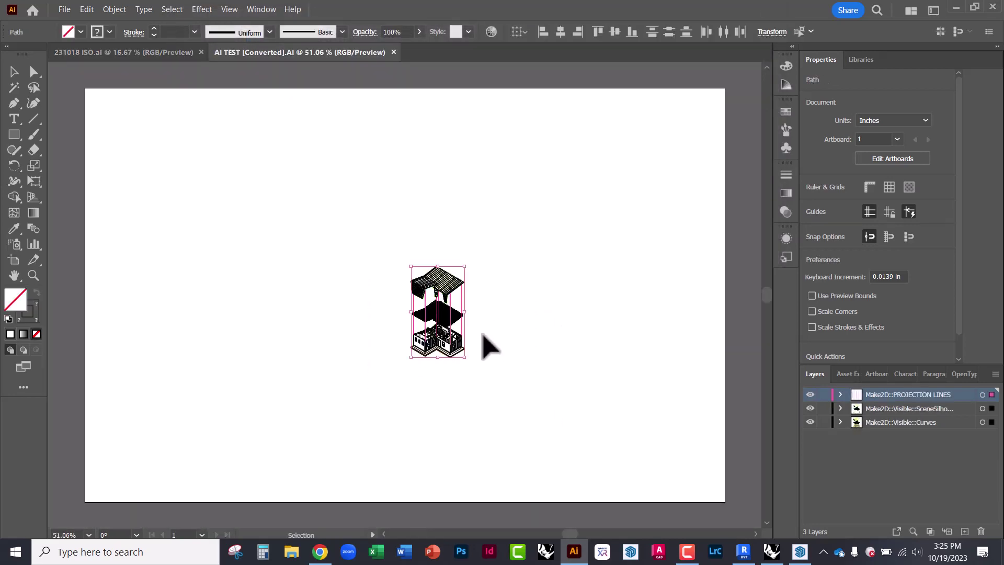
pyautogui.moveTo(416, 270)
pyautogui.keyDown('shift'); pyautogui.mouseDown()
pyautogui.moveTo(280, 200)
pyautogui.moveTo(173, 108)
pyautogui.mouseUp(); pyautogui.keyUp('shift')
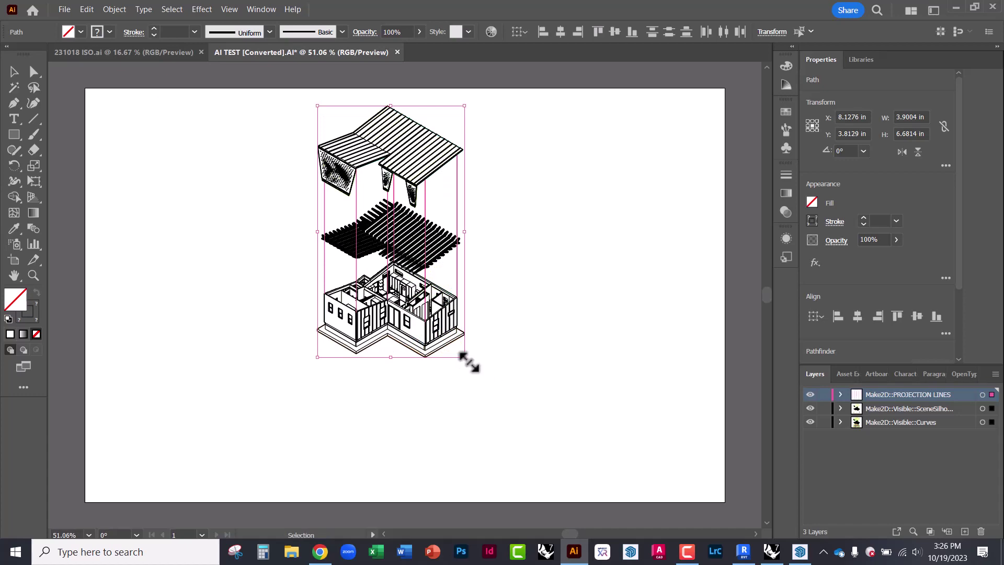
pyautogui.moveTo(468, 360)
pyautogui.keyDown('shift'); pyautogui.mouseDown()
pyautogui.moveTo(542, 444)
pyautogui.moveTo(558, 485)
pyautogui.mouseUp(); pyautogui.keyUp('shift')
pyautogui.keyDown('shift'); pyautogui.moveTo(614, 399); pyautogui.dragTo(616, 398); pyautogui.keyUp('shift')
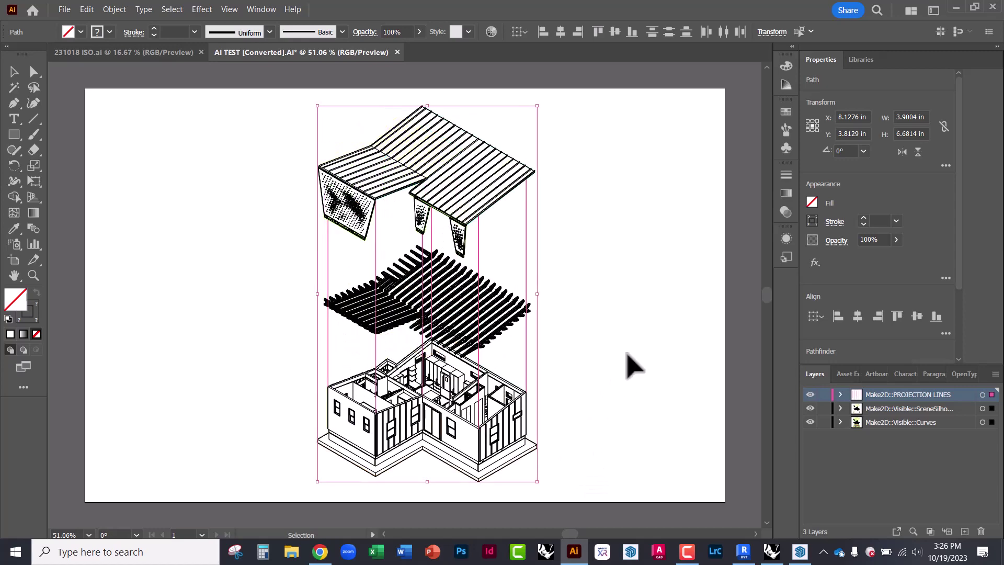
pyautogui.click(611, 381)
# Step: Examine the line weights and layer colours of the imported roof, perforated panels, roof trusses and house interior
pyautogui.keyDown('alt'); pyautogui.scroll(5, 477, 224); pyautogui.keyUp('alt')
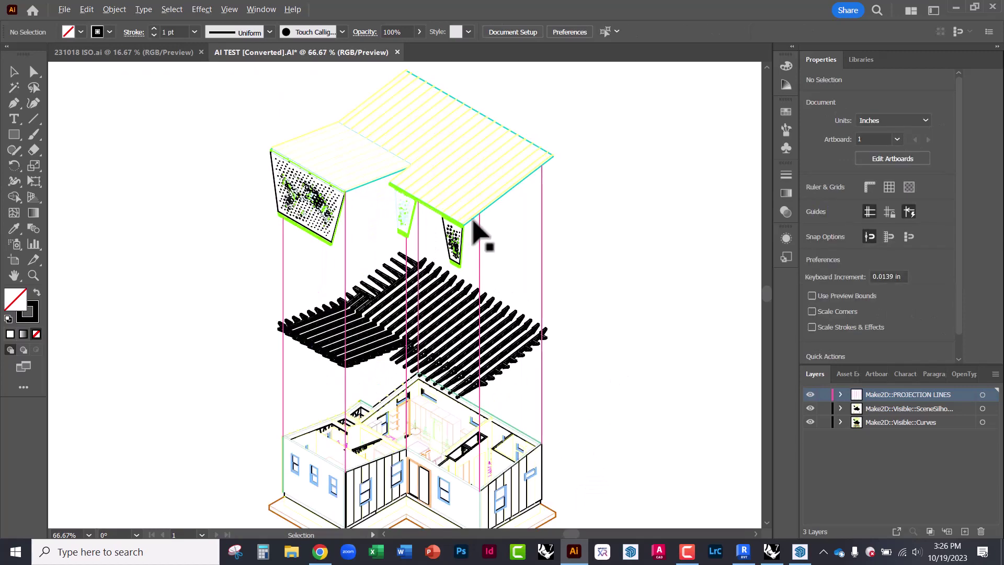
pyautogui.keyDown('alt'); pyautogui.scroll(4, 451, 282); pyautogui.keyUp('alt')
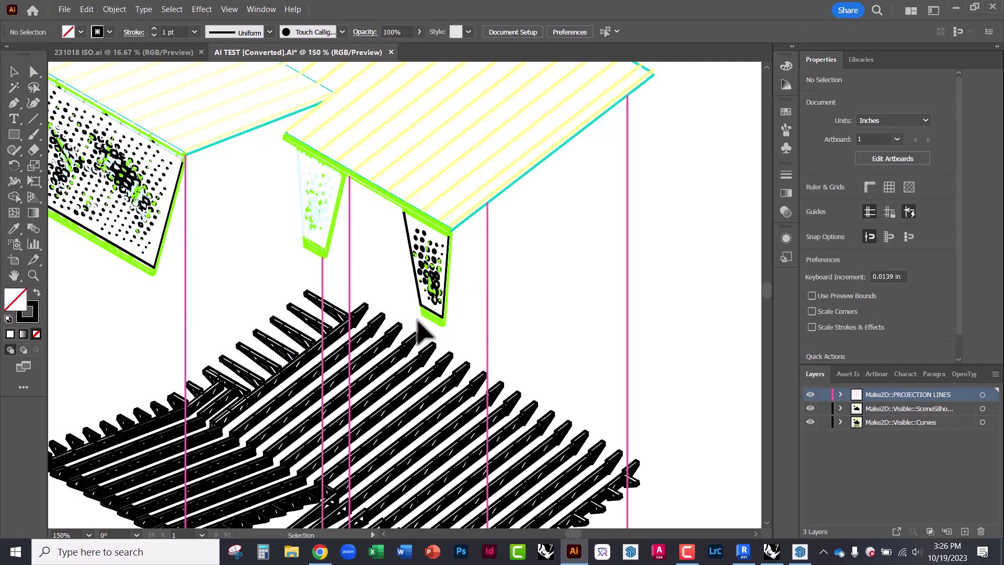
pyautogui.keyDown('alt'); pyautogui.scroll(-5, 418, 303); pyautogui.keyUp('alt')
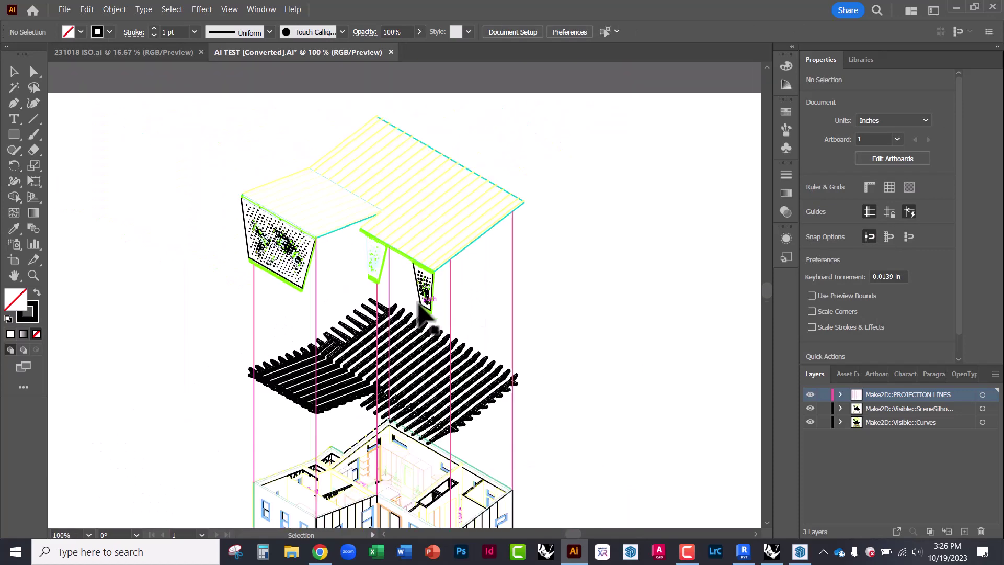
pyautogui.keyDown('alt'); pyautogui.scroll(-2, 460, 235); pyautogui.keyUp('alt')
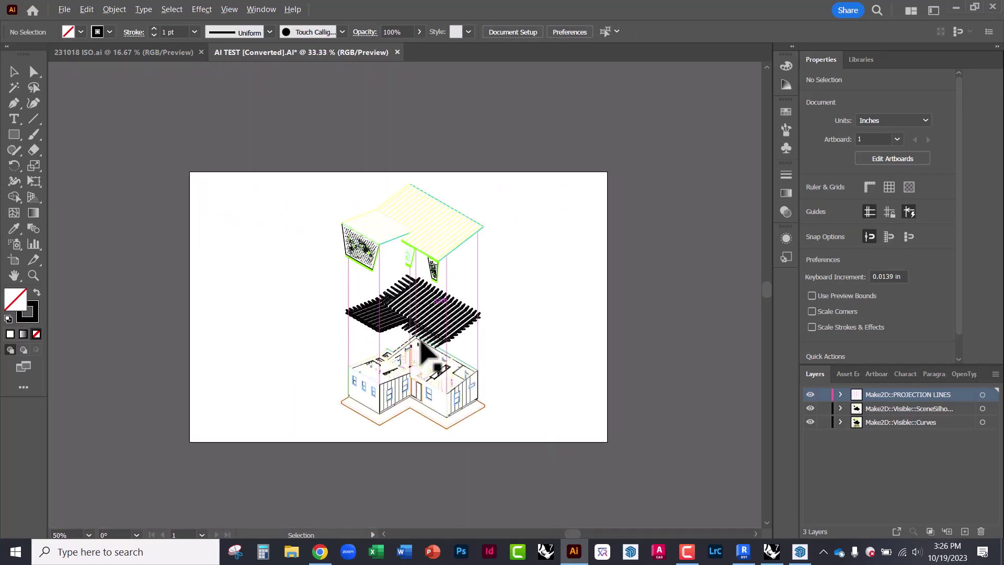
pyautogui.keyDown('alt'); pyautogui.scroll(4, 408, 426); pyautogui.keyUp('alt')
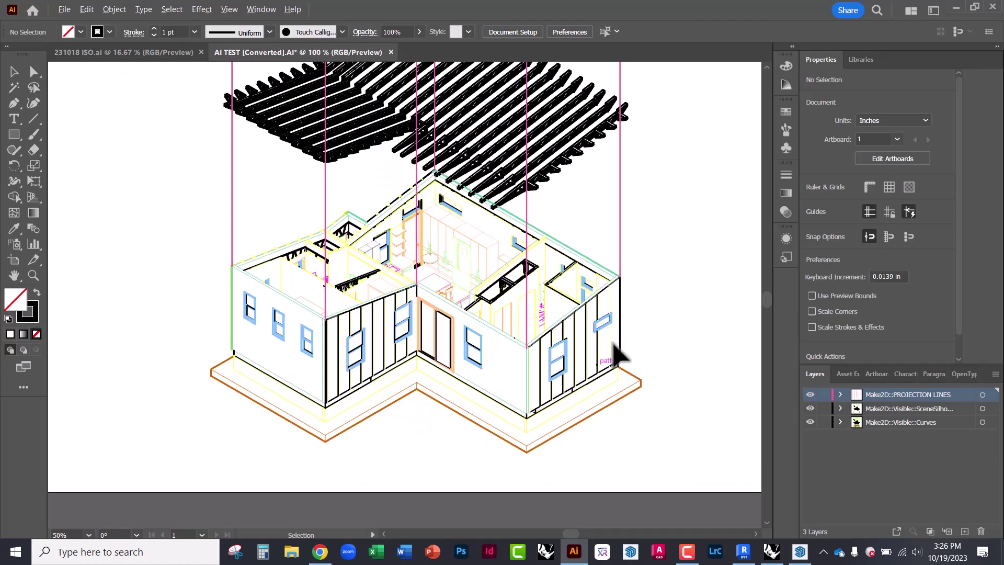
pyautogui.keyDown('alt'); pyautogui.scroll(3, 614, 338); pyautogui.keyUp('alt')
pyautogui.keyDown('alt'); pyautogui.scroll(3, 530, 320); pyautogui.keyUp('alt')
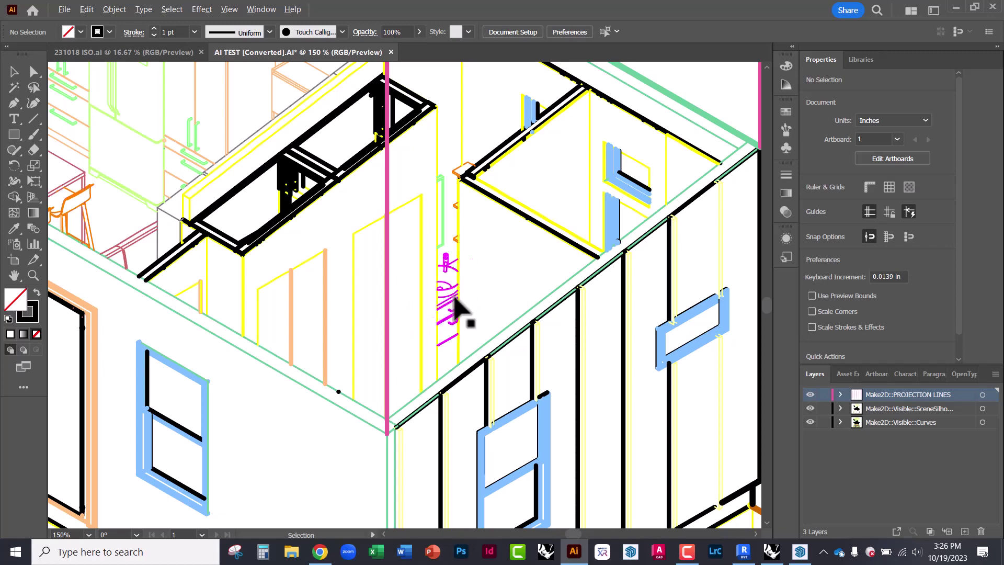
pyautogui.keyDown('alt'); pyautogui.scroll(-3, 455, 301); pyautogui.keyUp('alt')
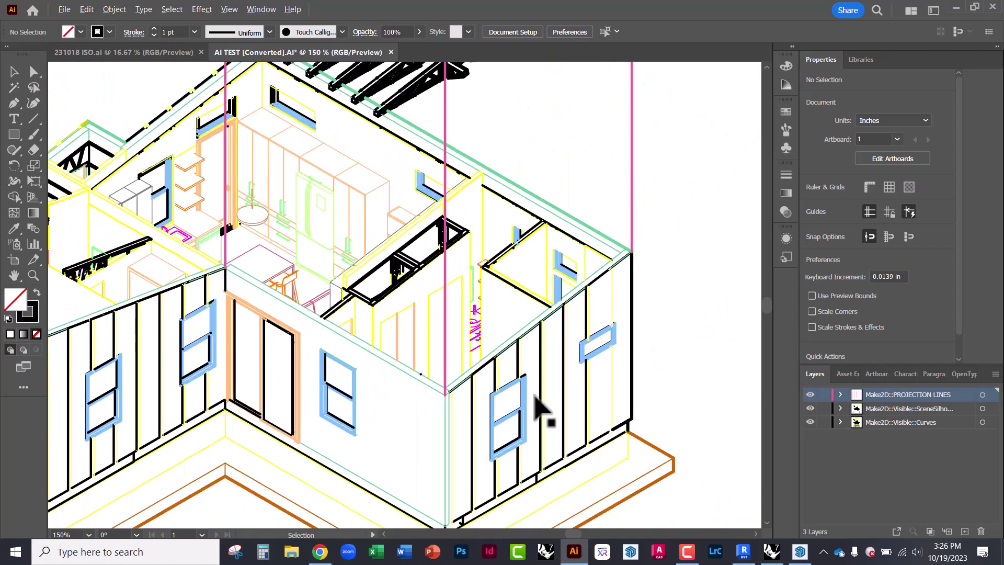
pyautogui.keyDown('alt'); pyautogui.scroll(-2, 534, 396); pyautogui.keyUp('alt')
pyautogui.keyDown('alt'); pyautogui.scroll(-3, 502, 408); pyautogui.keyUp('alt')
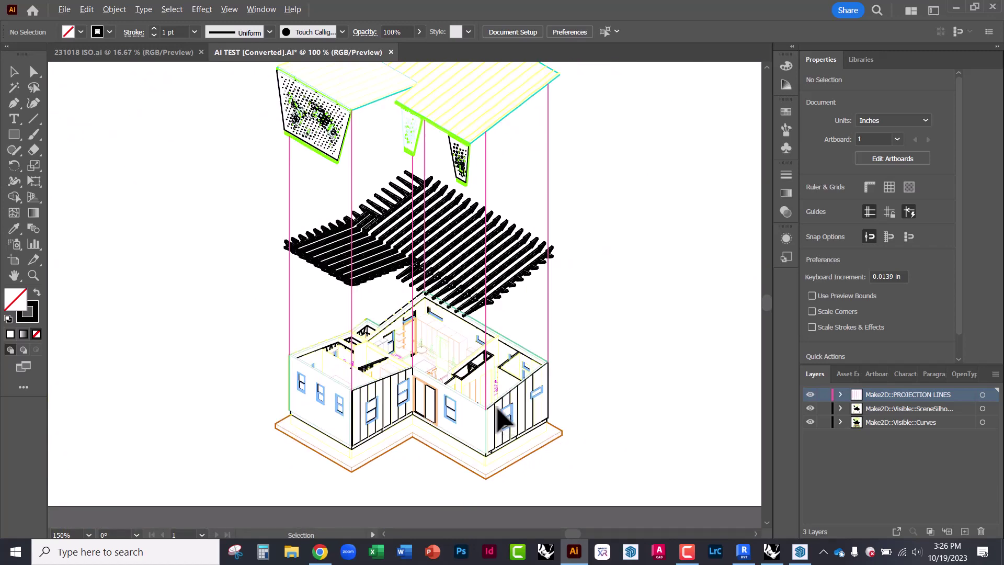
pyautogui.keyDown('alt'); pyautogui.scroll(-1, 411, 327); pyautogui.keyUp('alt')
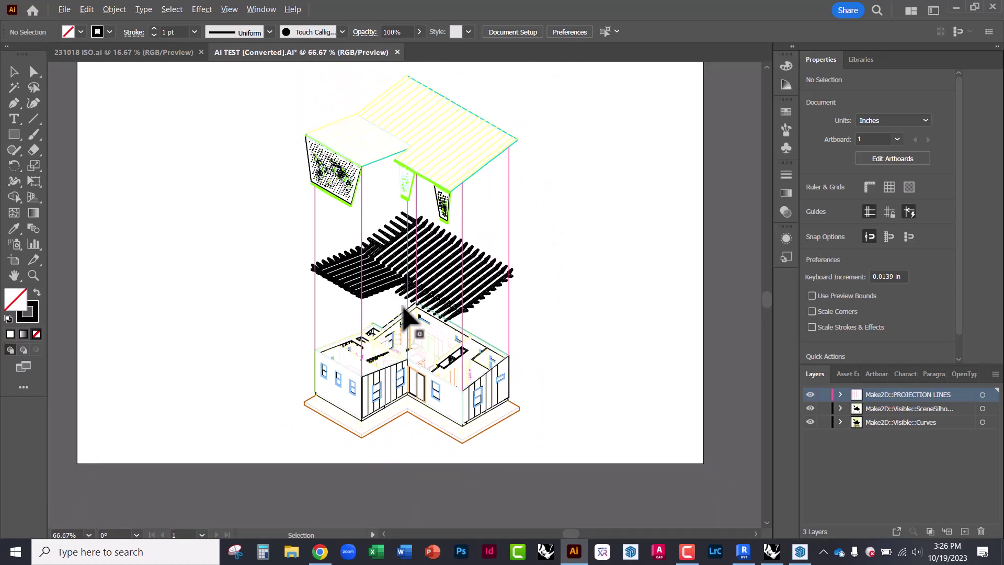
pyautogui.keyDown('alt'); pyautogui.scroll(-1, 356, 173); pyautogui.keyUp('alt')
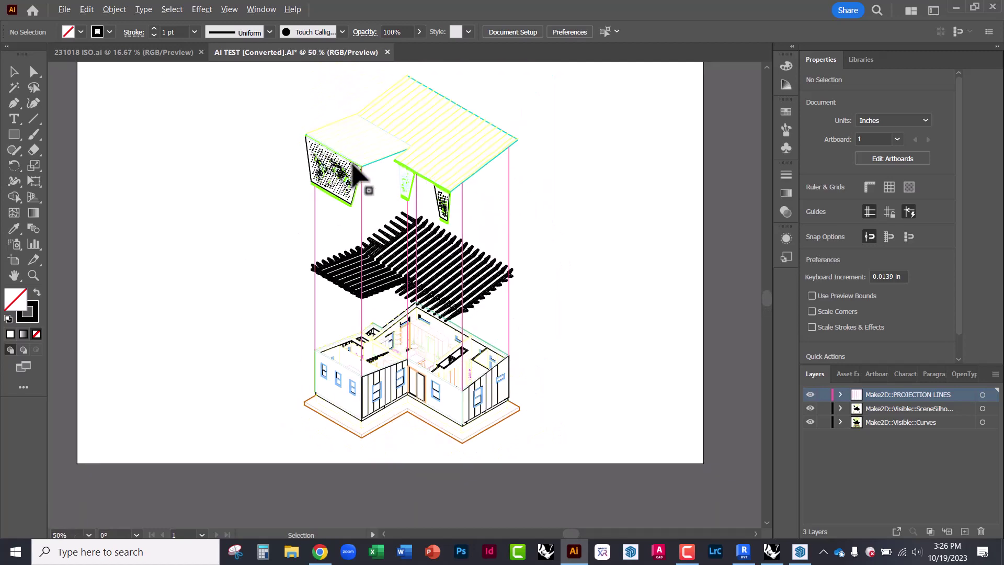
pyautogui.keyDown('alt'); pyautogui.scroll(4, 356, 176); pyautogui.keyUp('alt')
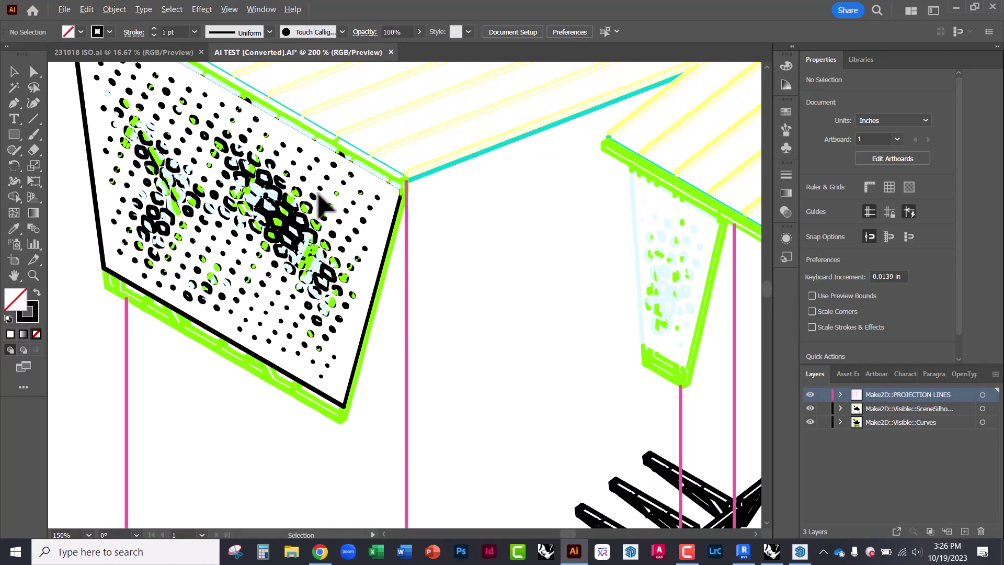
pyautogui.keyDown('alt'); pyautogui.scroll(-2, 297, 277); pyautogui.keyUp('alt')
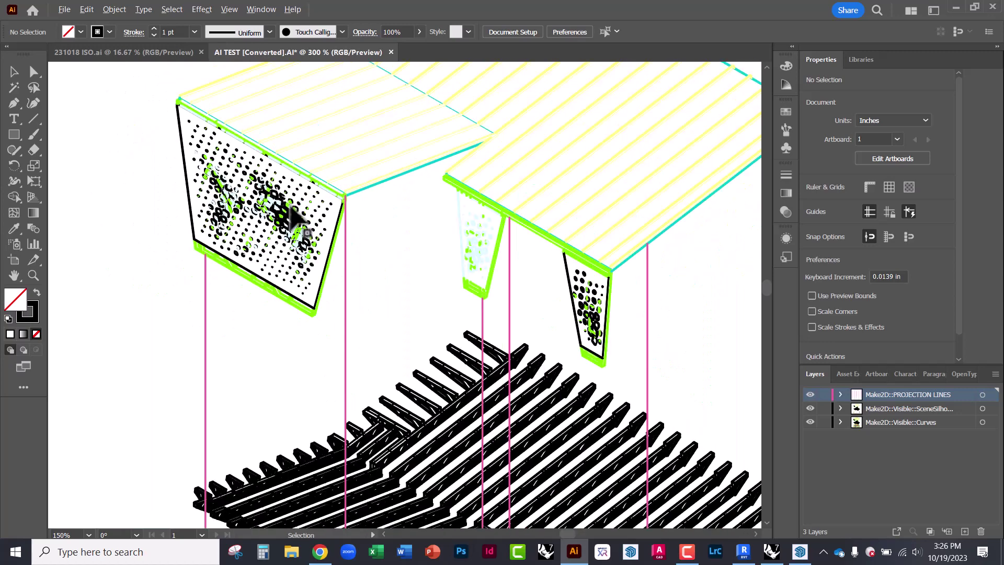
pyautogui.keyDown('alt'); pyautogui.scroll(-2, 300, 163); pyautogui.keyUp('alt')
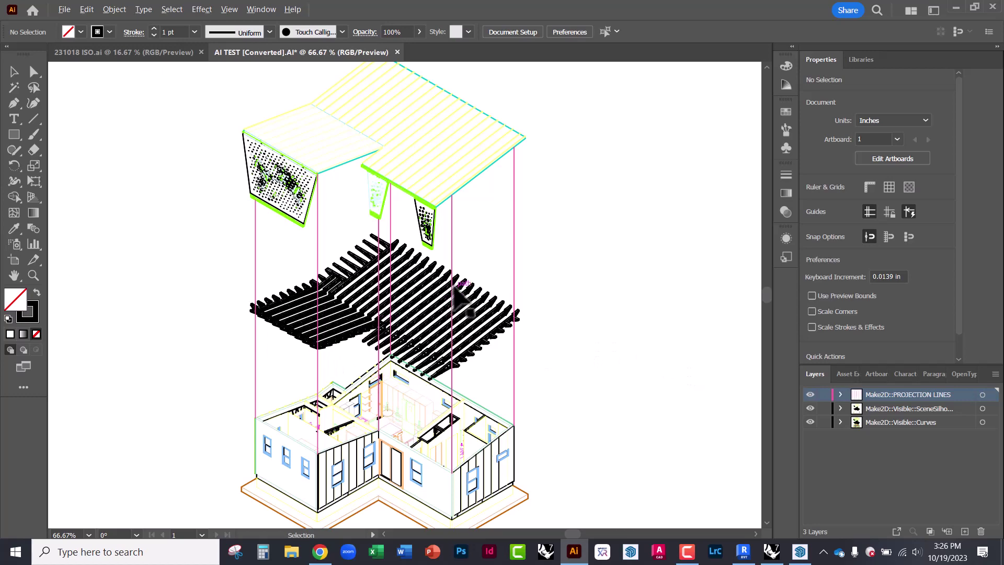
pyautogui.keyDown('alt'); pyautogui.scroll(-1, 450, 308); pyautogui.keyUp('alt')
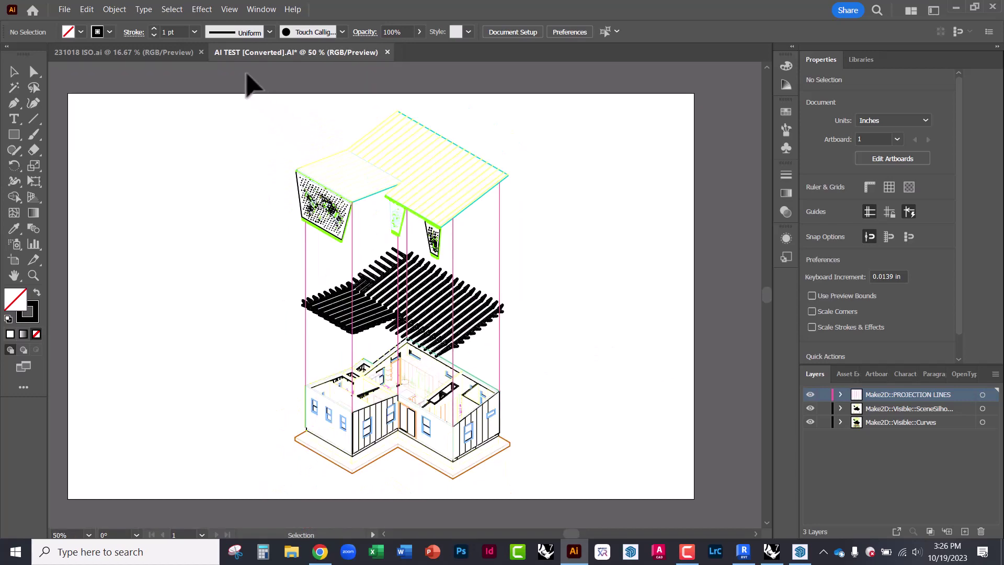
# Step: Move the whole exploded house drawing horizontally by about -0.49 in on the artboard
pyautogui.moveTo(247, 94); pyautogui.dragTo(544, 493)
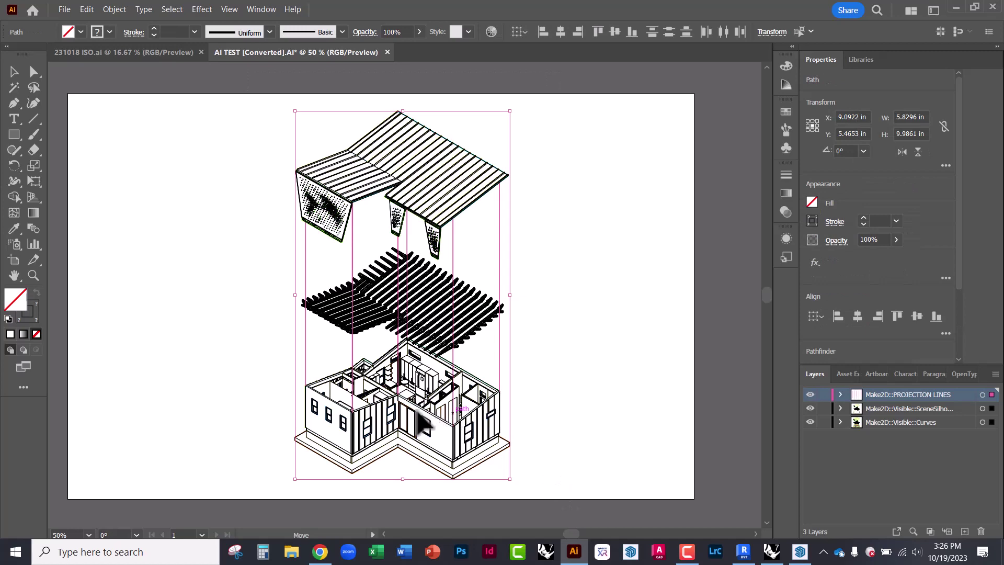
pyautogui.moveTo(418, 413); pyautogui.dragTo(444, 417)
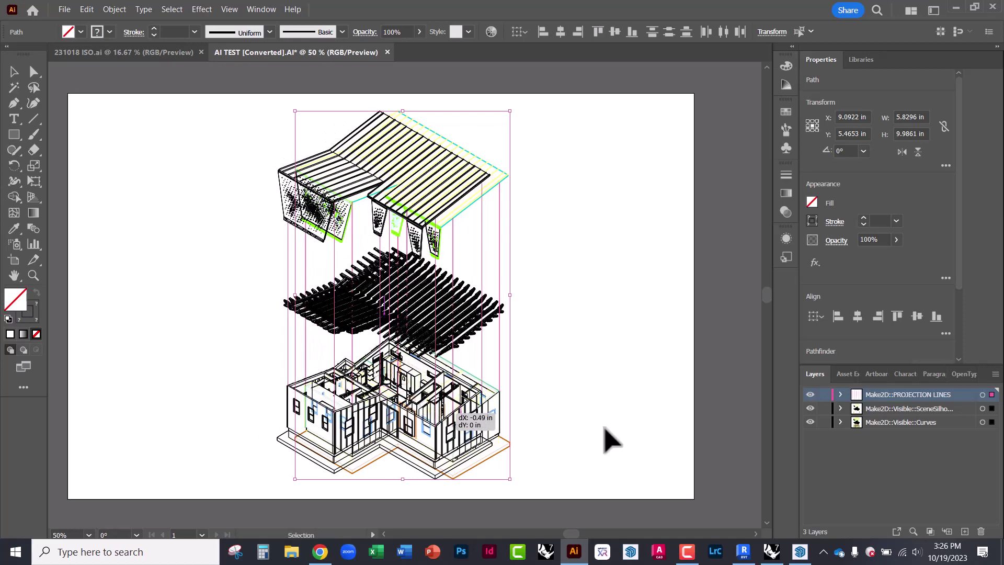
pyautogui.moveTo(605, 428); pyautogui.dragTo(606, 428)
pyautogui.click(607, 428)
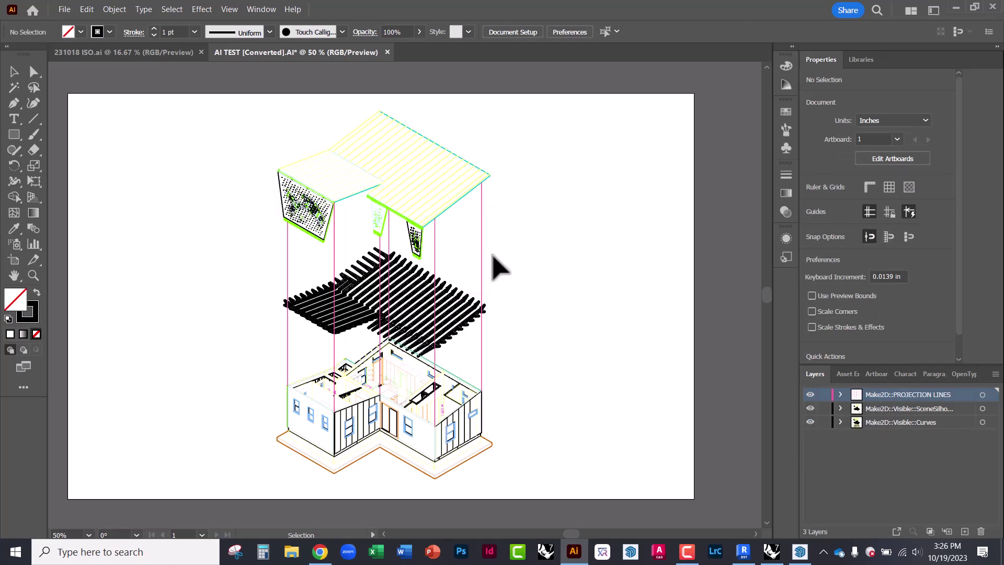
# Step: Toggle the visibility of the scene silhouette and curves layers to check which linework each one holds
pyautogui.keyDown('alt'); pyautogui.scroll(4, 416, 280); pyautogui.keyUp('alt')
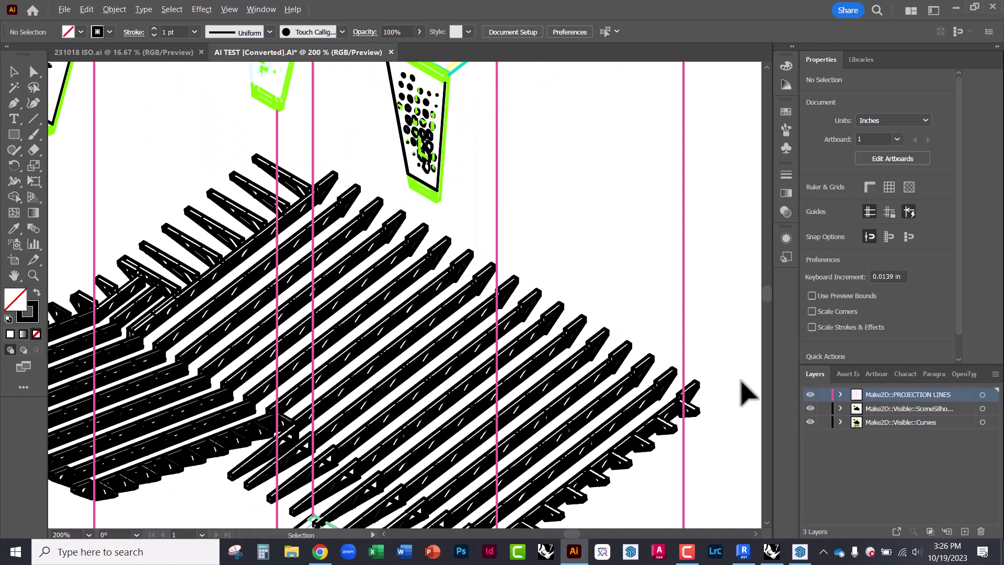
pyautogui.moveTo(810, 408); pyautogui.dragTo(810, 422)
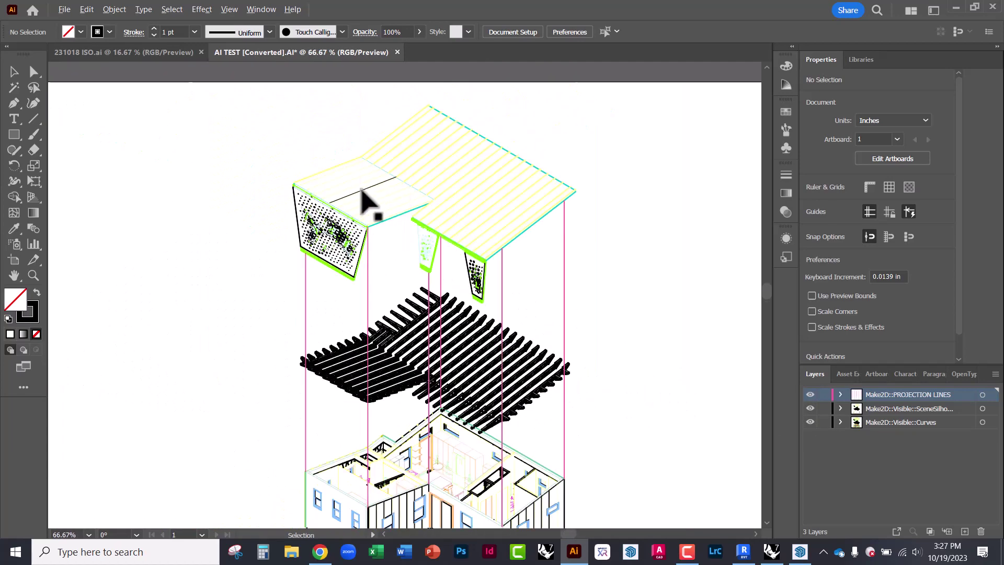
pyautogui.keyDown('alt'); pyautogui.scroll(-2, 521, 265); pyautogui.keyUp('alt')
pyautogui.keyDown('alt'); pyautogui.scroll(-1, 529, 465); pyautogui.keyUp('alt')
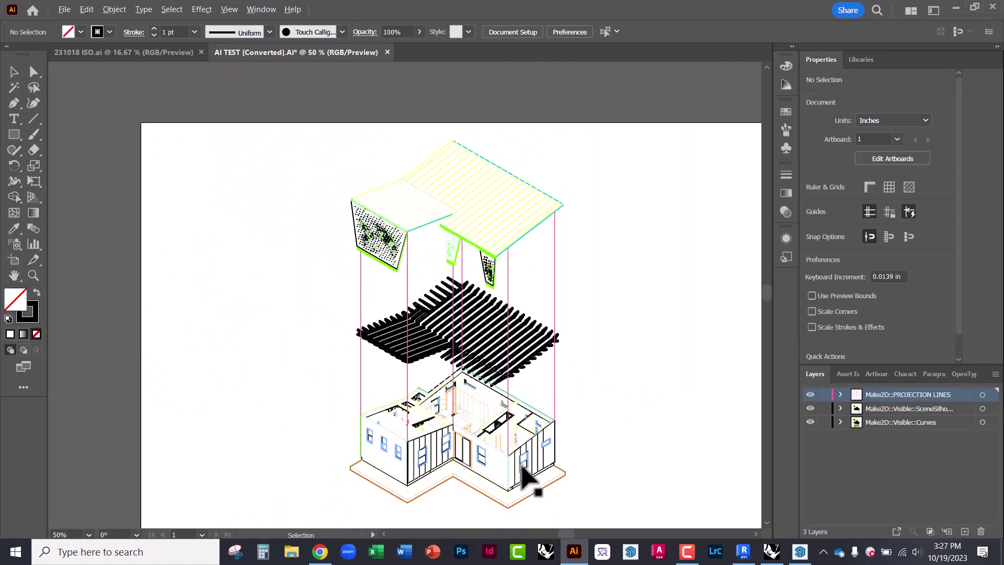
pyautogui.click(810, 422)
pyautogui.click(810, 422)
# Step: Select all the pink vertical projection lines by matching the stroke colour of one of them
pyautogui.click(555, 262)
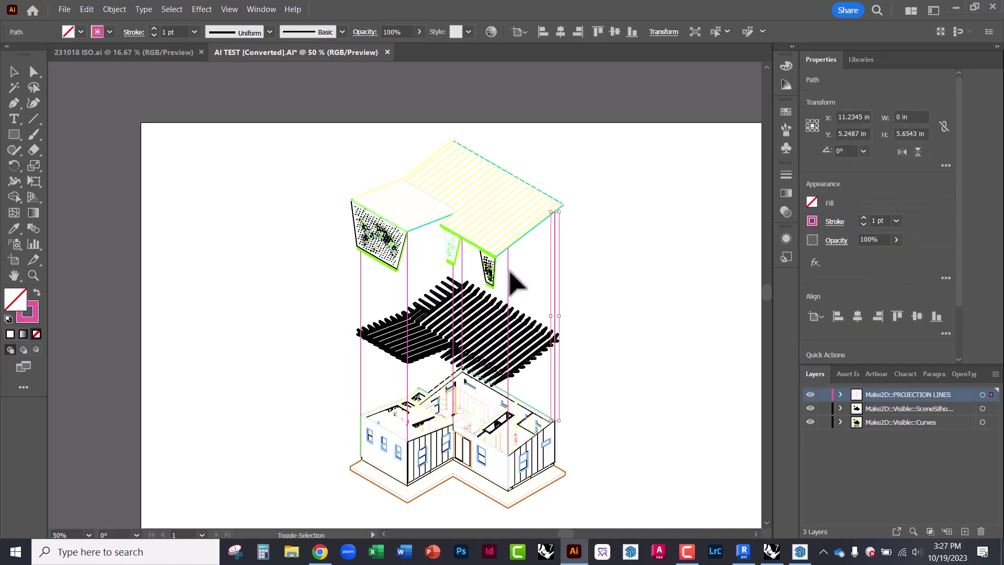
pyautogui.keyDown('alt'); pyautogui.scroll(3, 533, 267); pyautogui.keyUp('alt')
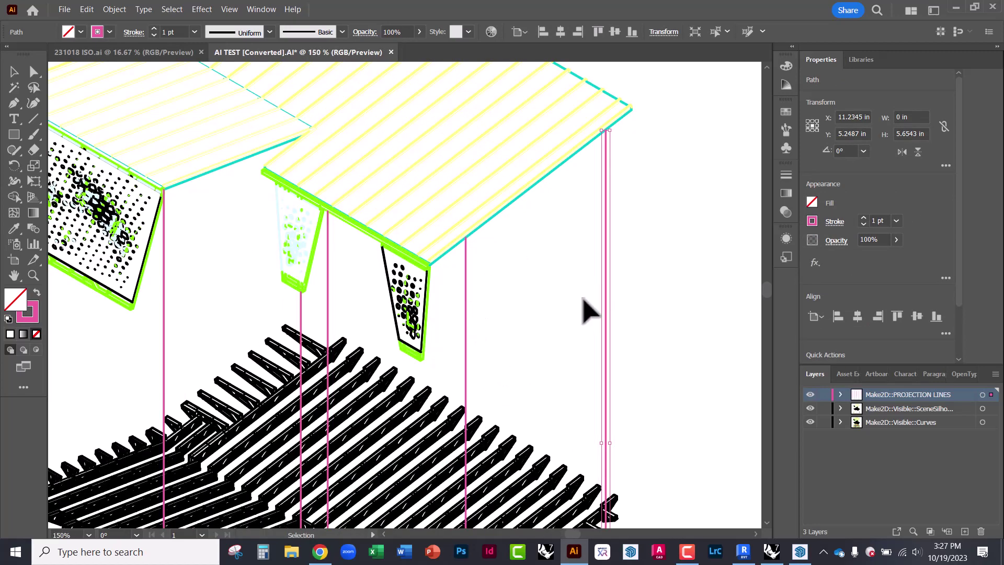
pyautogui.click(643, 297)
pyautogui.keyDown('alt'); pyautogui.scroll(-1, 628, 300); pyautogui.keyUp('alt')
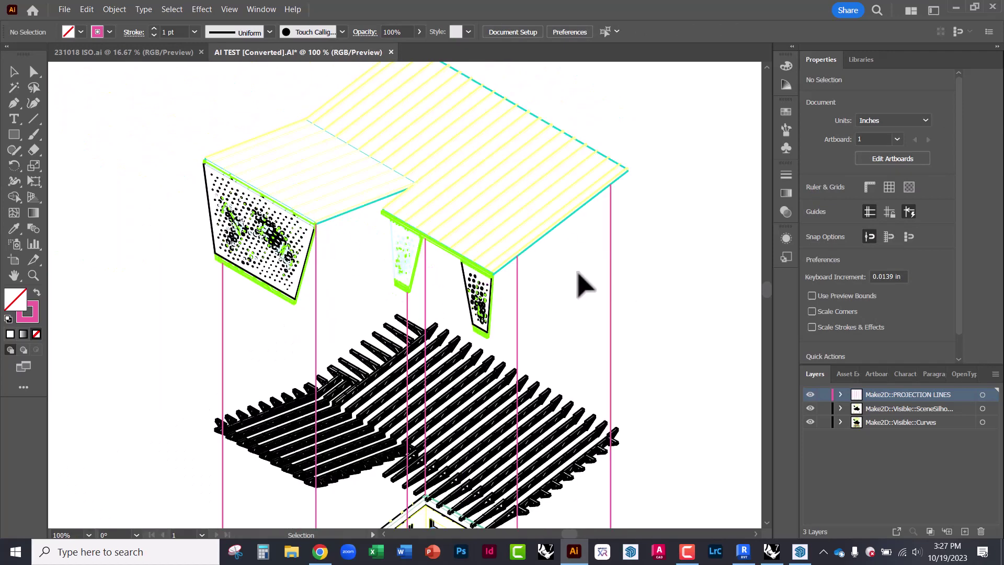
pyautogui.click(610, 267)
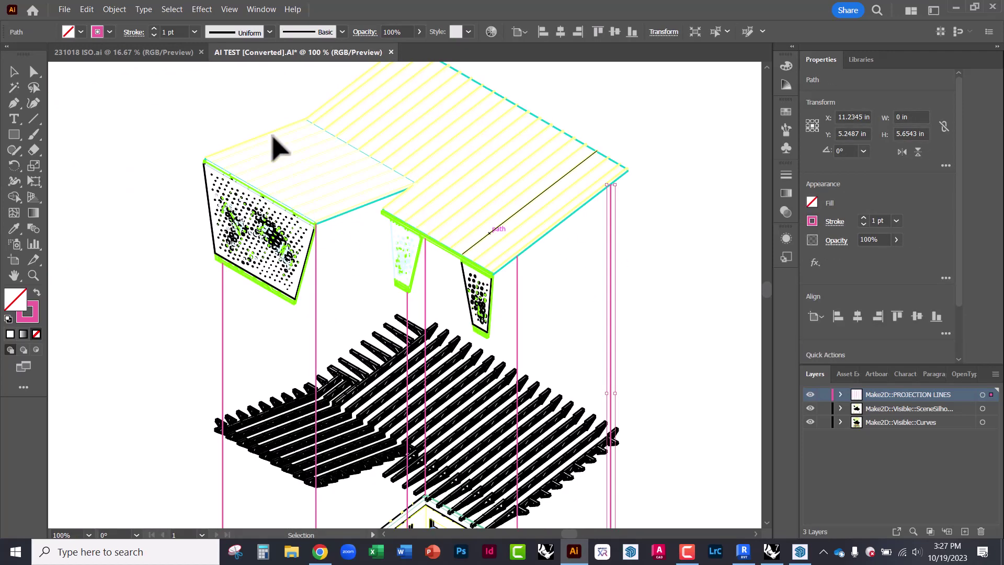
pyautogui.click(171, 10)
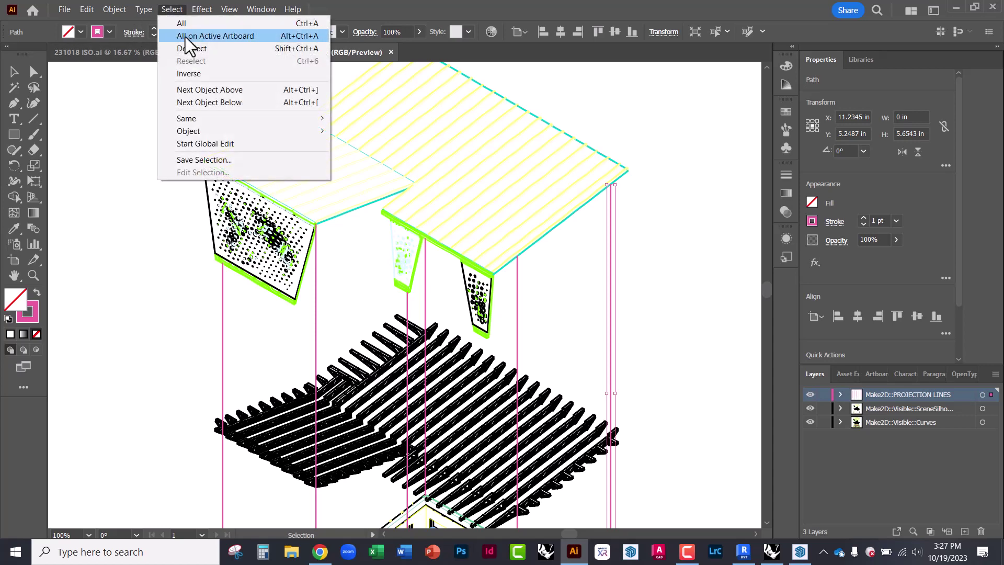
pyautogui.moveTo(240, 116)
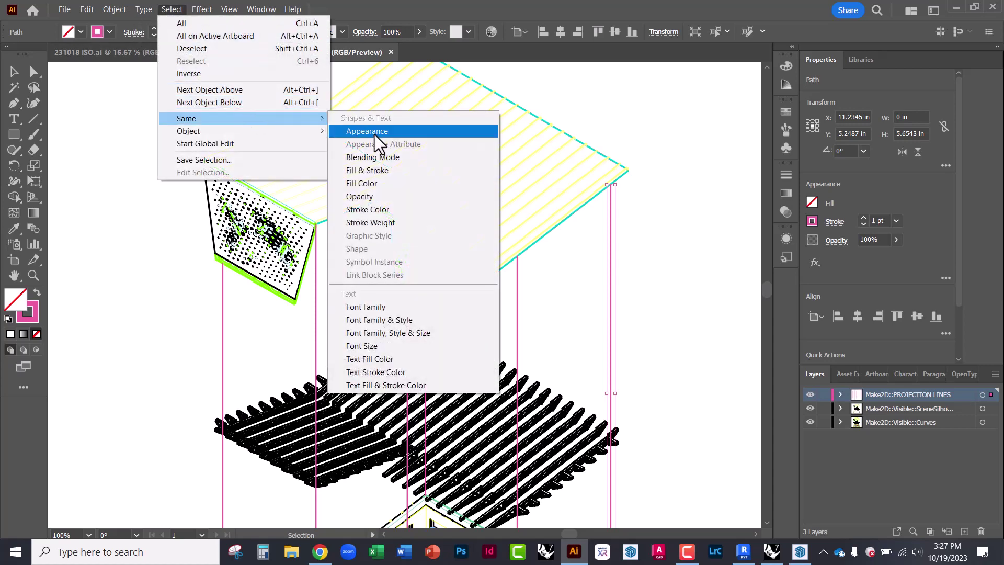
pyautogui.click(391, 208)
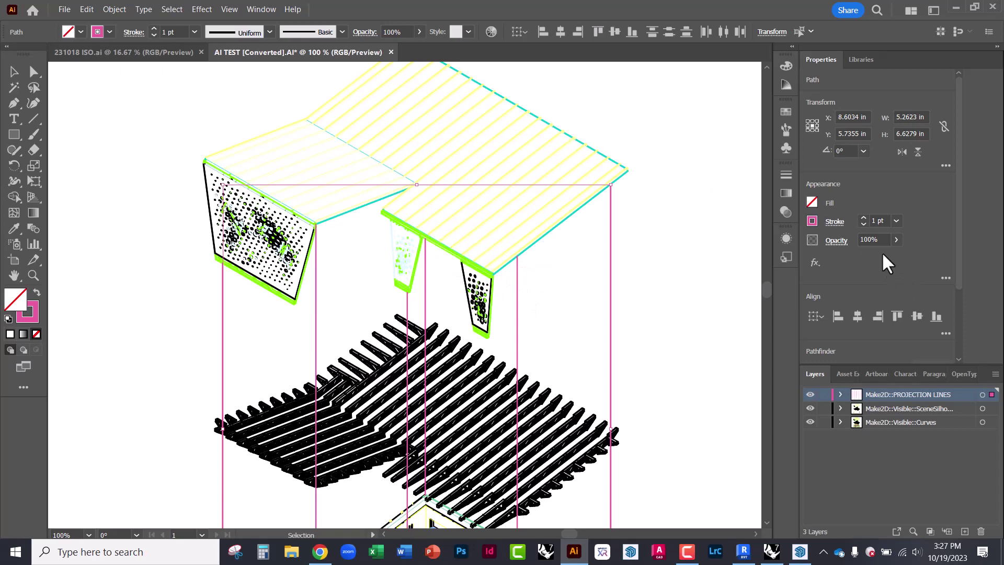
# Step: Set the selected projection lines' stroke weight to 0.5 pt and their stroke colour to black (000000)
pyautogui.click(897, 222)
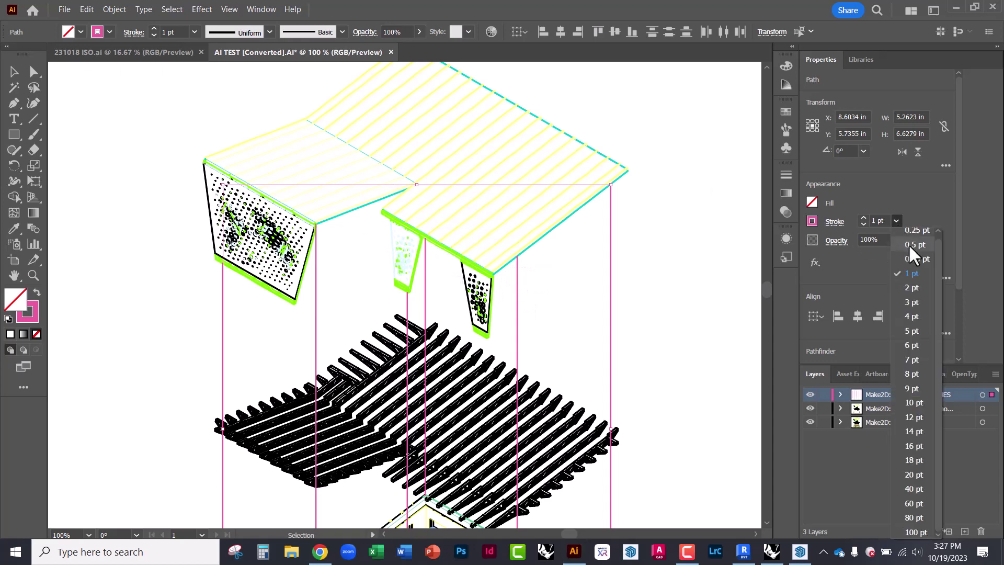
pyautogui.click(910, 246)
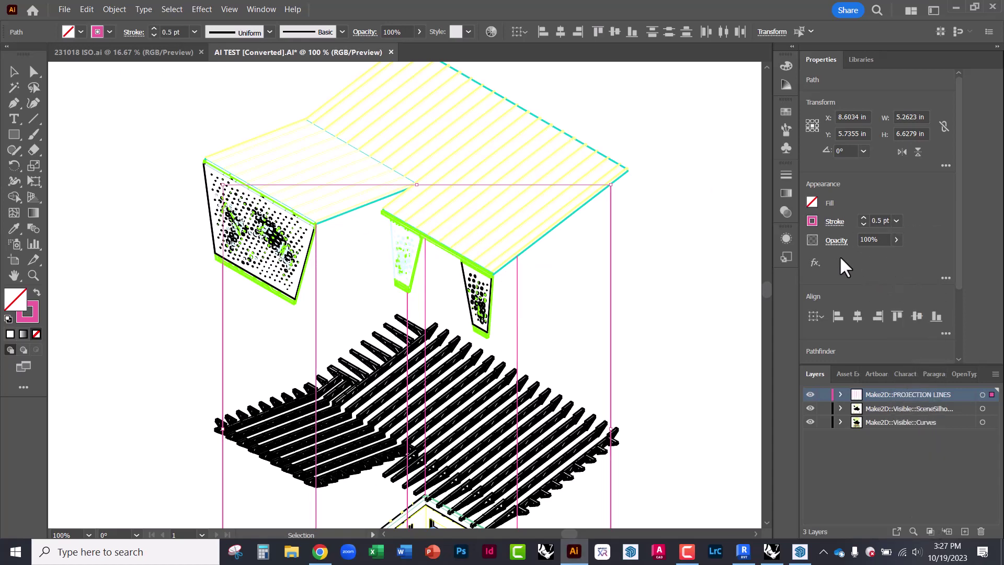
pyautogui.doubleClick(27, 312)
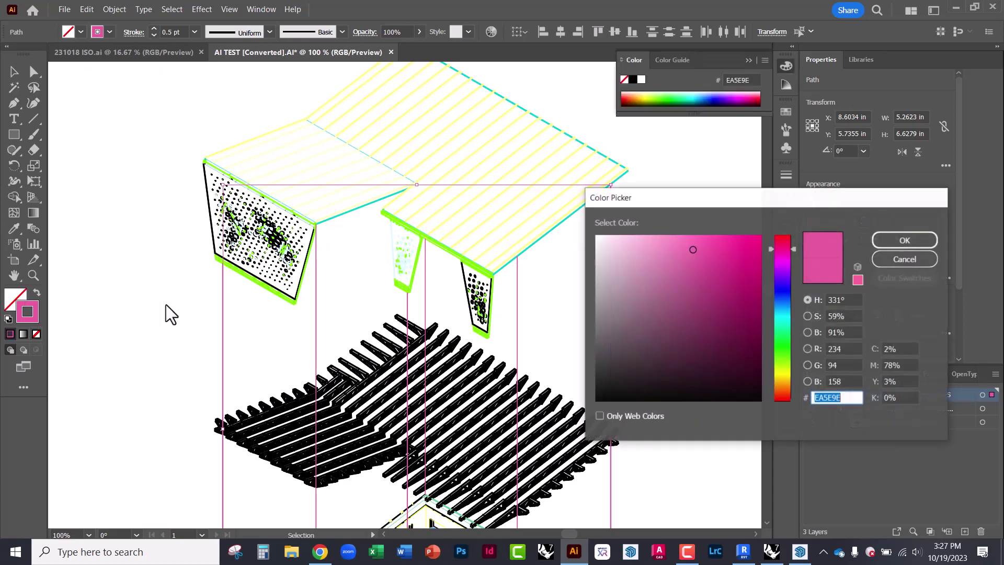
pyautogui.moveTo(599, 302); pyautogui.dragTo(584, 424)
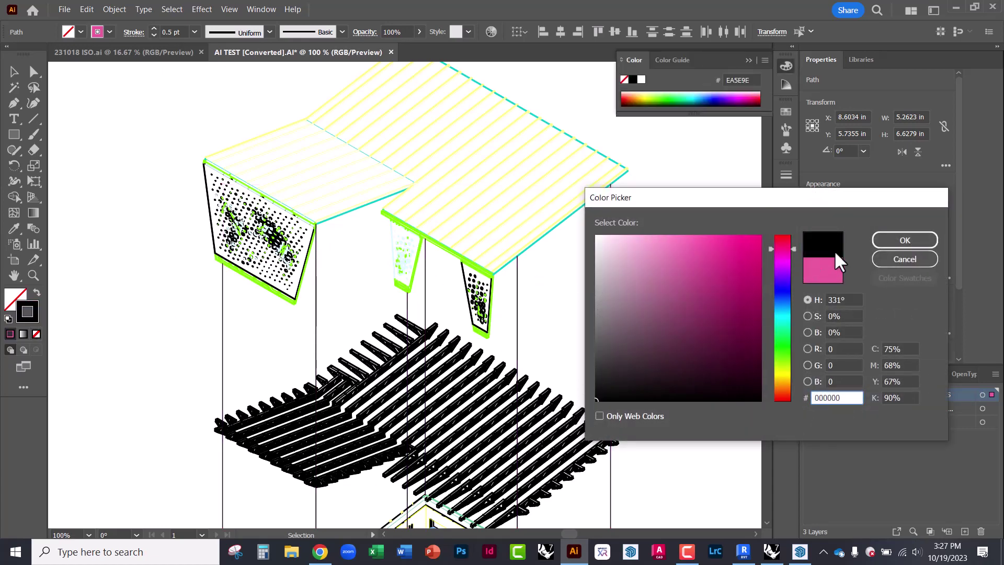
pyautogui.click(896, 240)
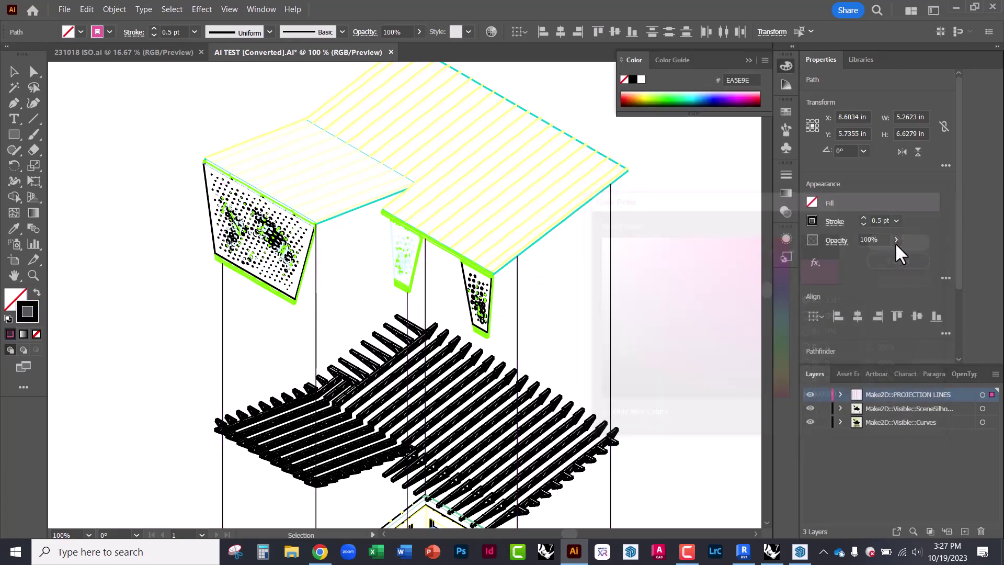
# Step: Make the projection lines dashed with a 4 pt dash and a 6 pt gap
pyautogui.click(784, 178)
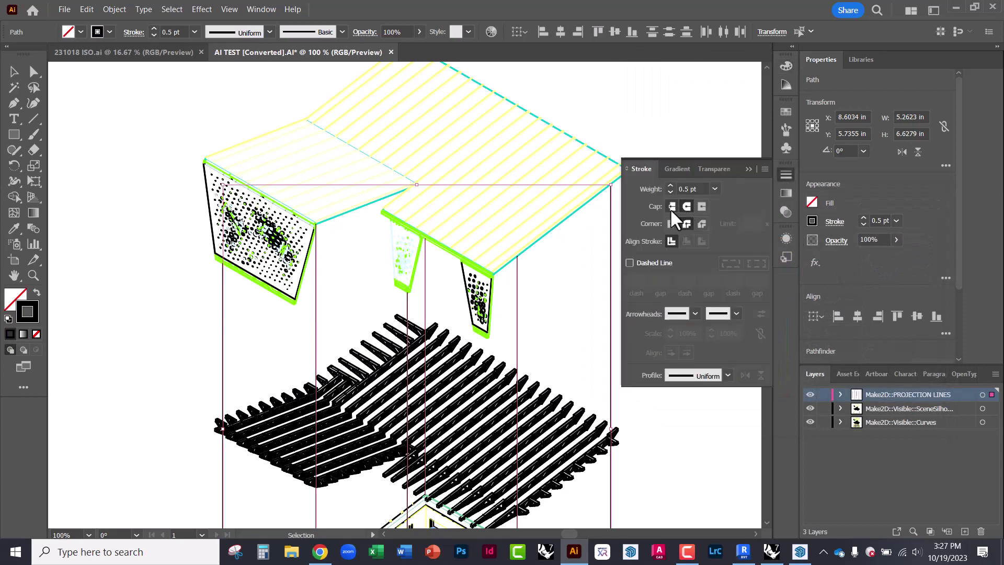
pyautogui.click(630, 263)
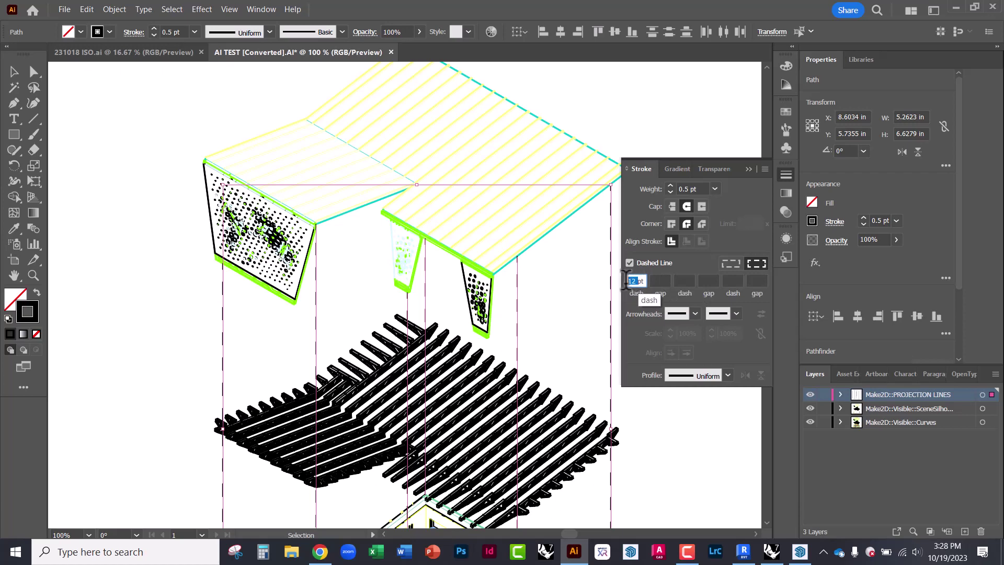
pyautogui.write('4')
pyautogui.click(667, 278)
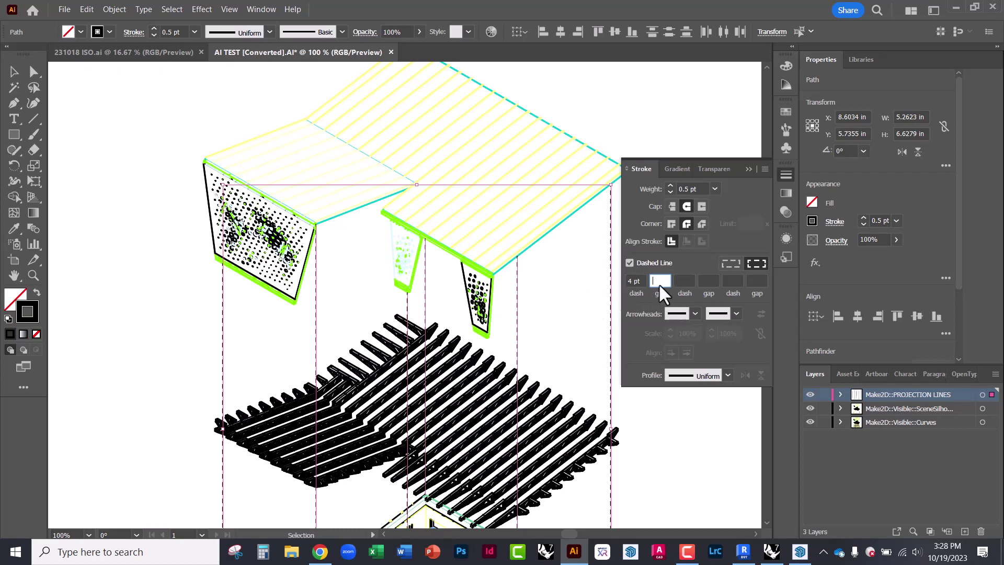
pyautogui.write('4')
pyautogui.click(681, 281)
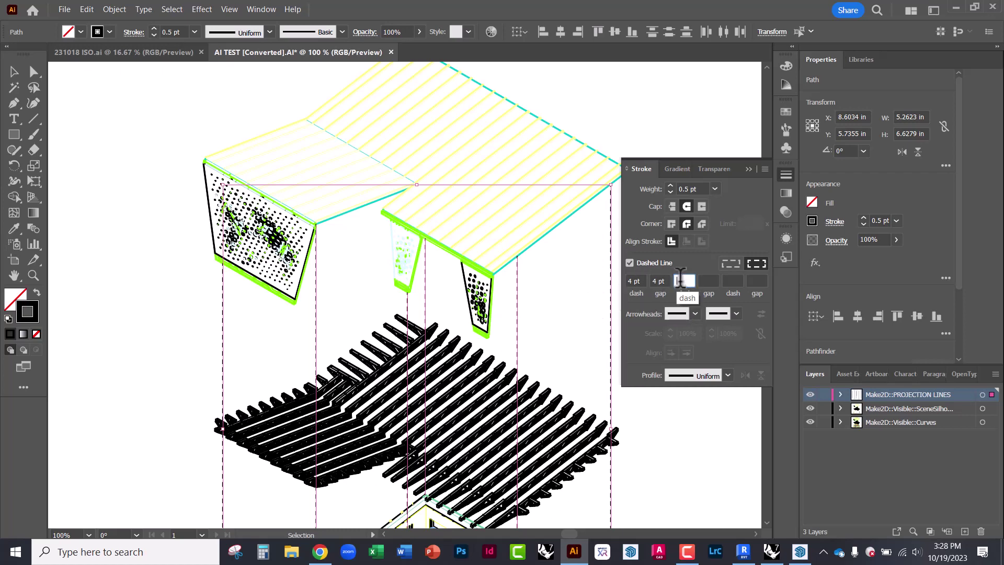
pyautogui.doubleClick(651, 281)
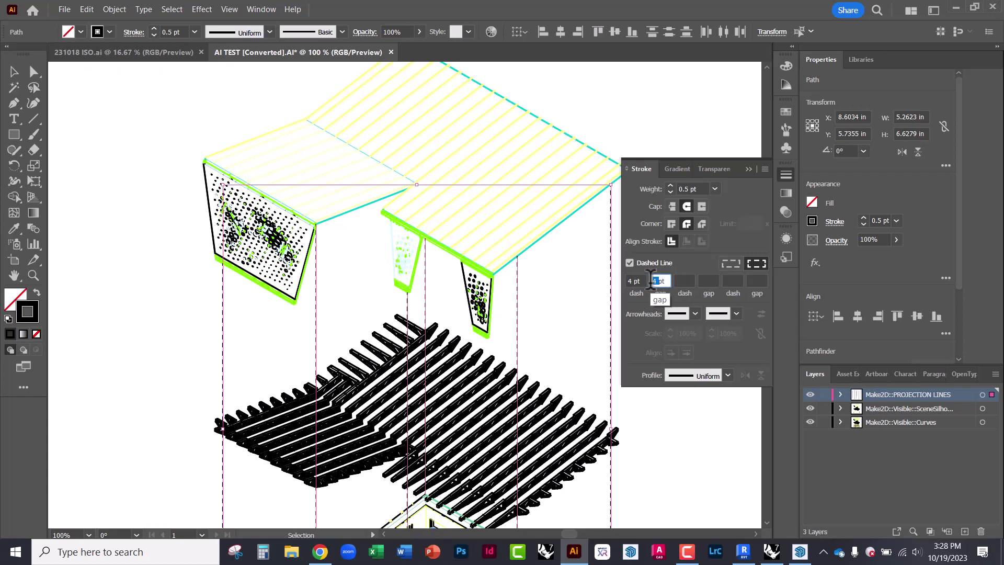
pyautogui.write('6')
pyautogui.press('Tab')
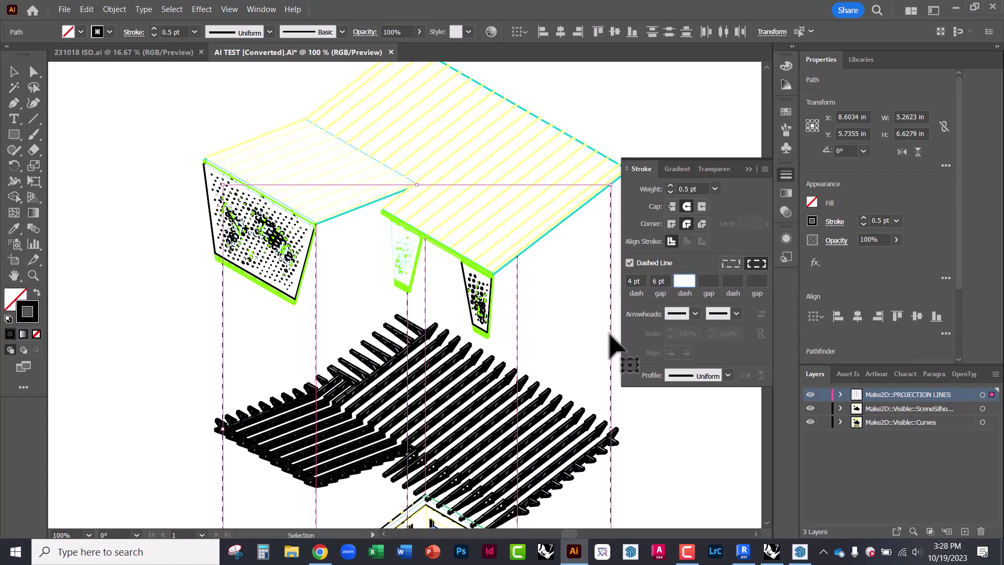
pyautogui.click(580, 293)
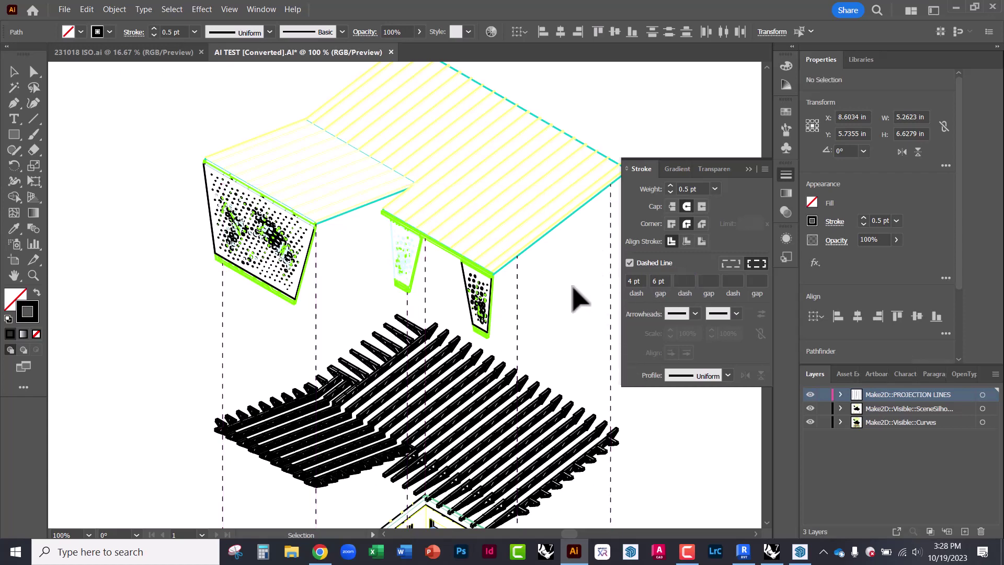
pyautogui.click(747, 168)
# Step: Select all the yellow linework by matching the stroke colour of one yellow roof line
pyautogui.keyDown('alt'); pyautogui.scroll(-1, 607, 192); pyautogui.keyUp('alt')
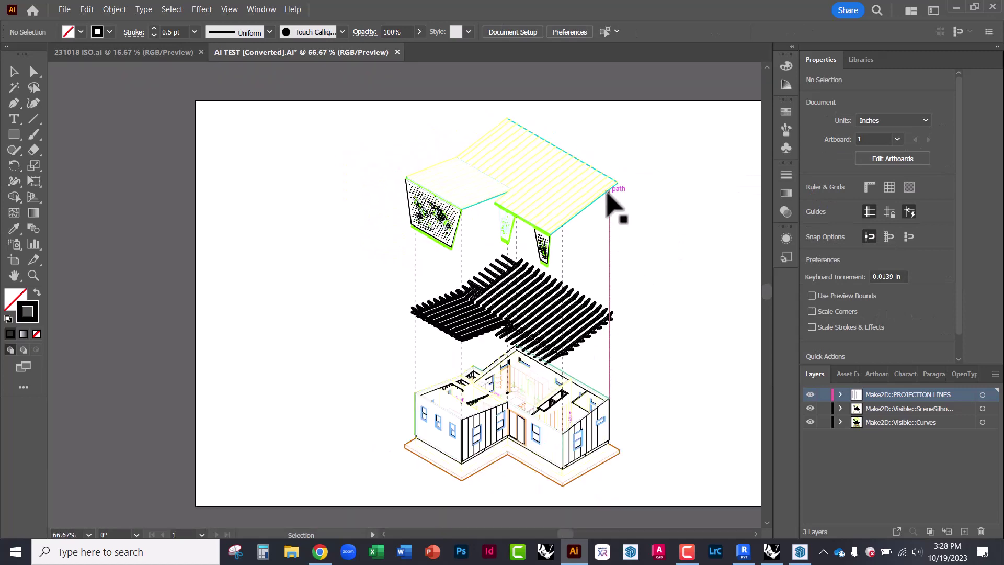
pyautogui.keyDown('alt'); pyautogui.scroll(-1, 610, 209); pyautogui.keyUp('alt')
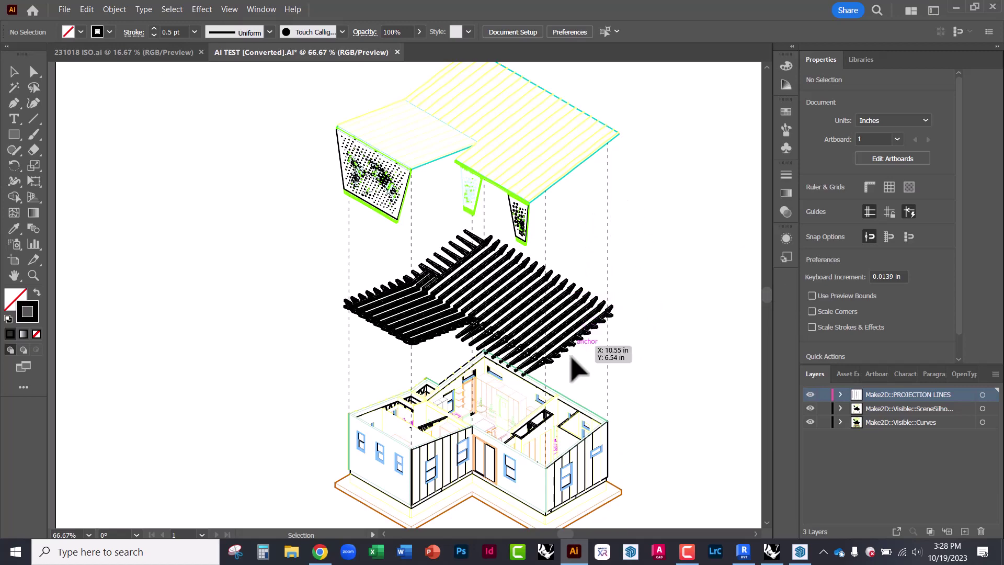
pyautogui.keyDown('alt'); pyautogui.scroll(2, 615, 230); pyautogui.keyUp('alt')
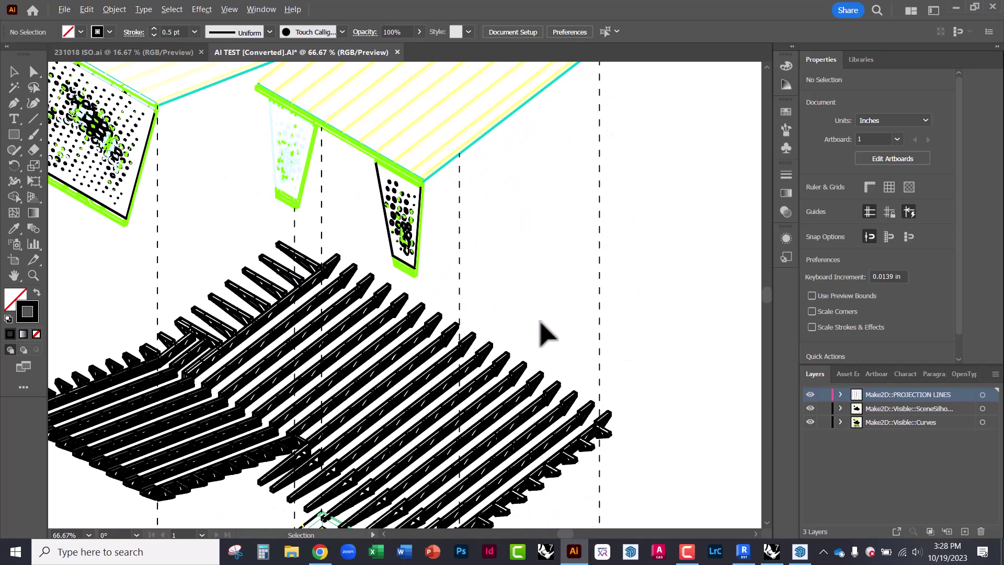
pyautogui.keyDown('alt'); pyautogui.scroll(-1, 556, 320); pyautogui.keyUp('alt')
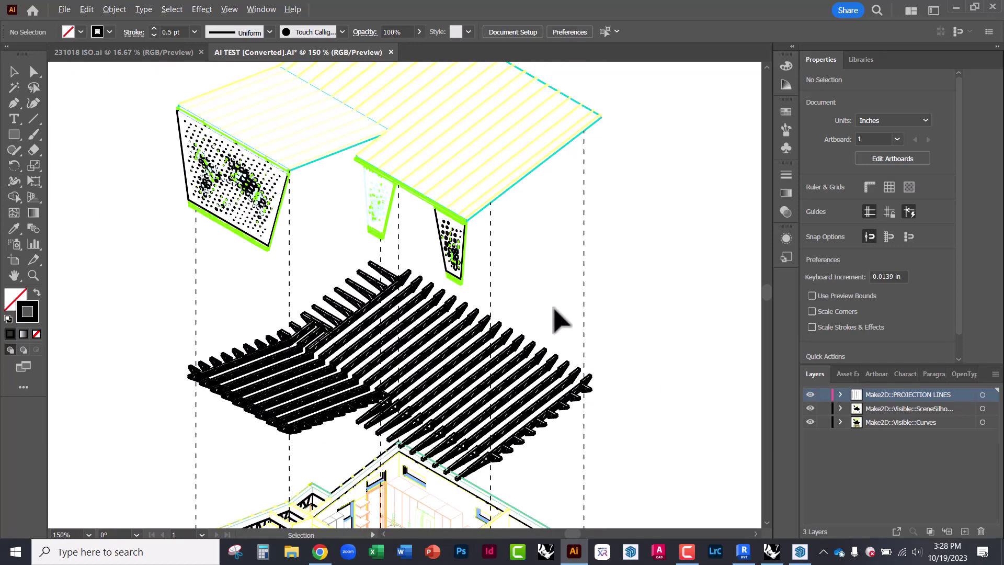
pyautogui.click(511, 190)
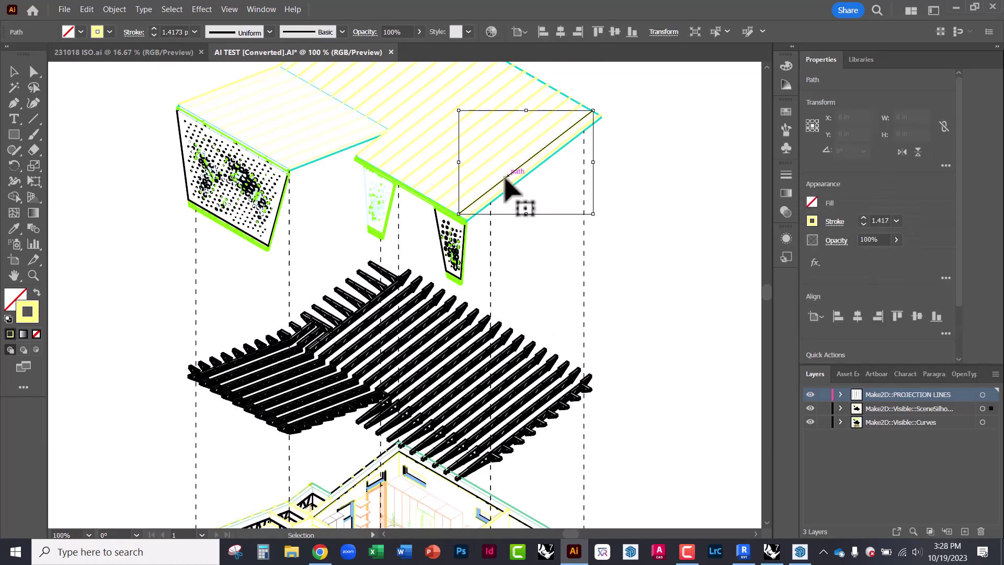
pyautogui.click(171, 9)
pyautogui.moveTo(293, 121)
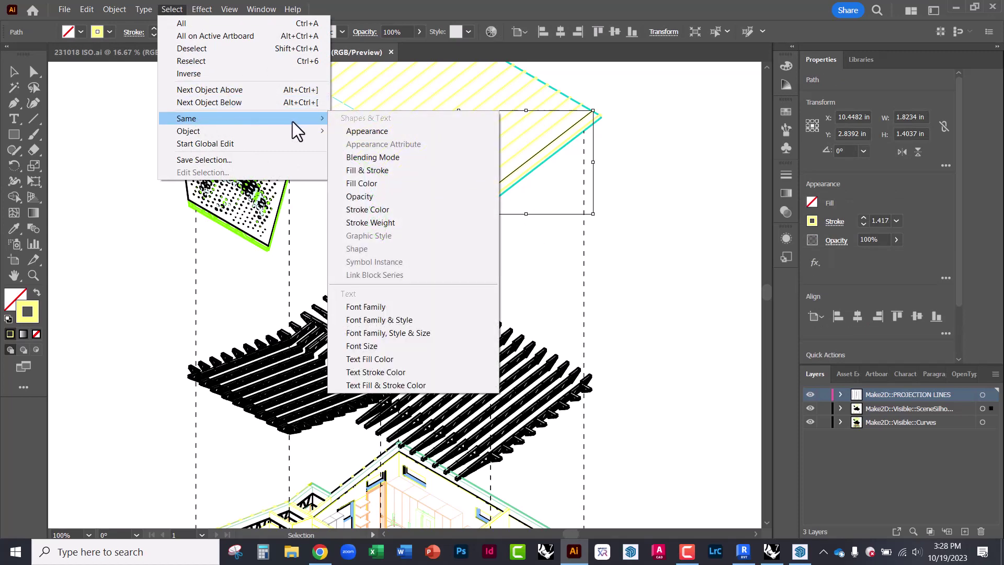
pyautogui.click(395, 210)
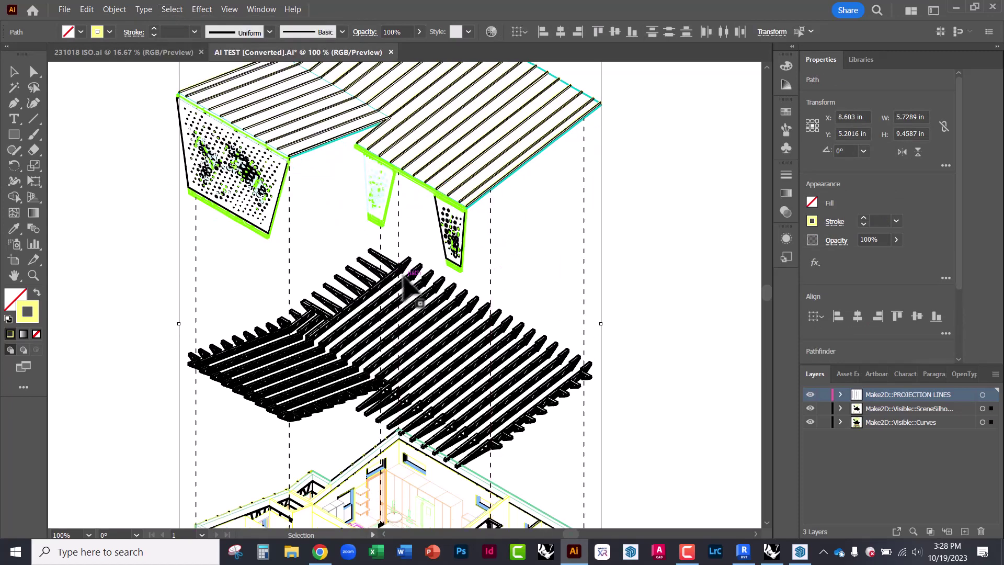
# Step: Set the stroke colour of the selected yellow linework to black (000000)
pyautogui.scroll(-3, 407, 287)
pyautogui.scroll(5, 473, 334)
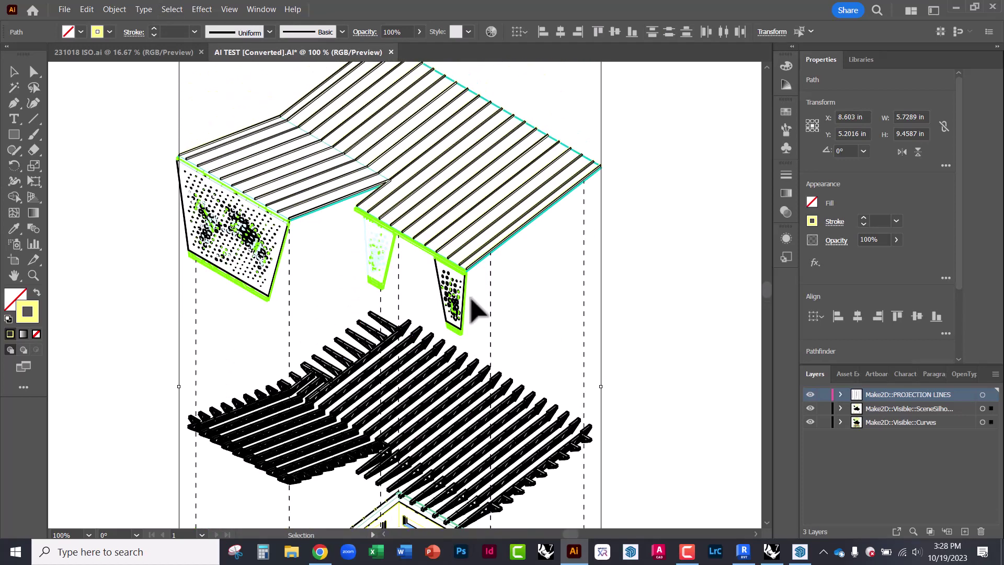
pyautogui.scroll(2, 473, 309)
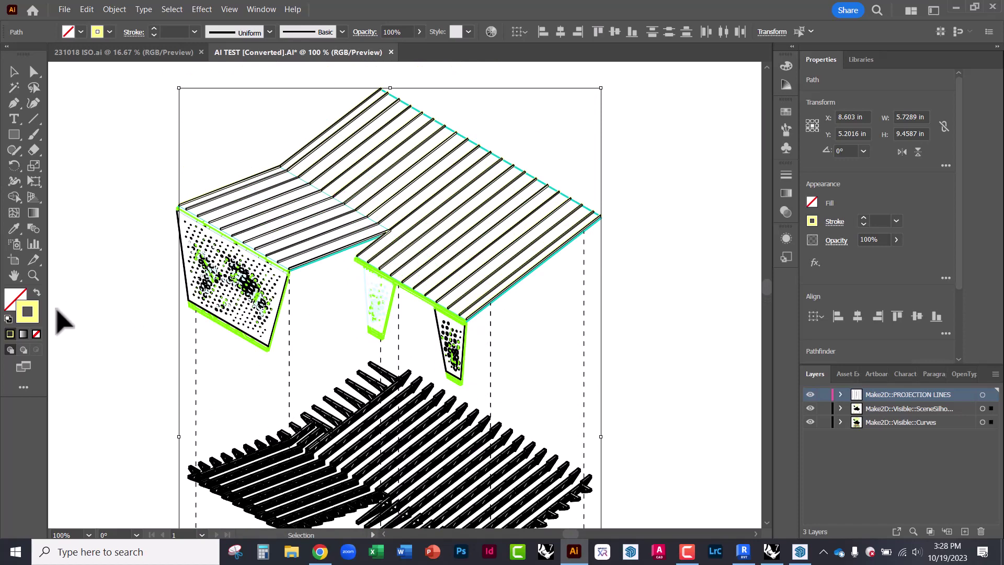
pyautogui.doubleClick(33, 309)
pyautogui.moveTo(629, 333); pyautogui.dragTo(583, 407)
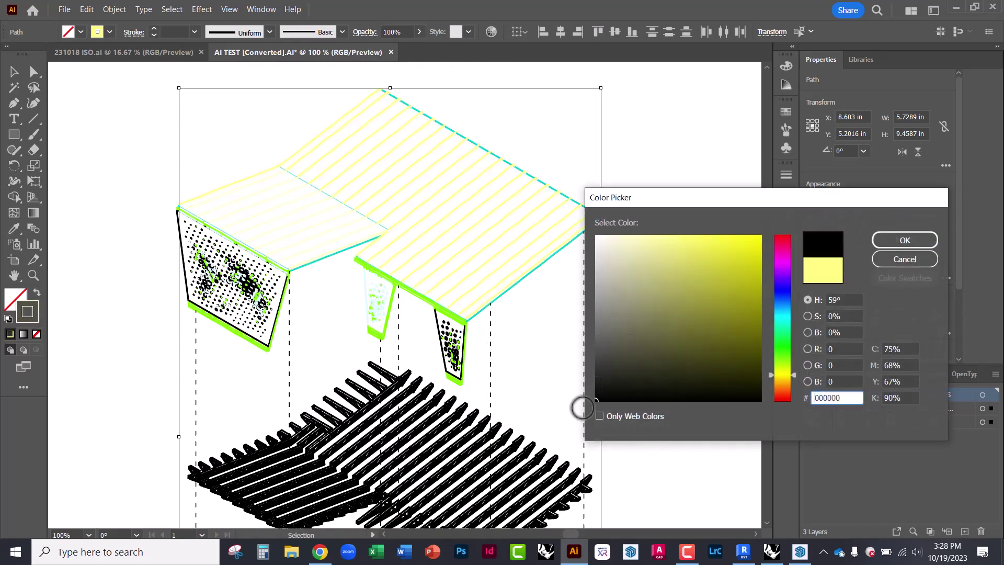
pyautogui.click(884, 240)
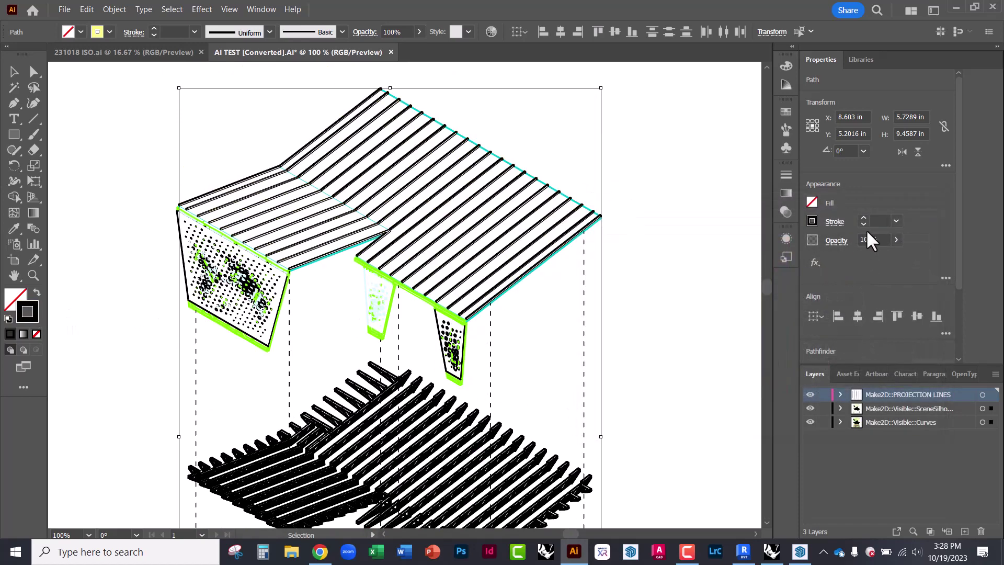
# Step: Set the selected roof linework's stroke weight to 0.25 pt and deselect it
pyautogui.click(896, 220)
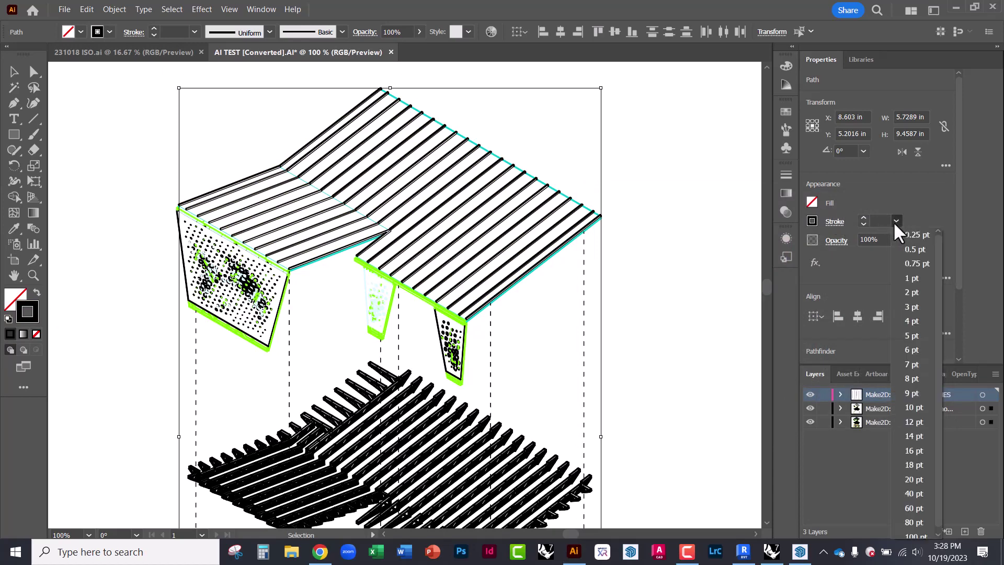
pyautogui.click(912, 237)
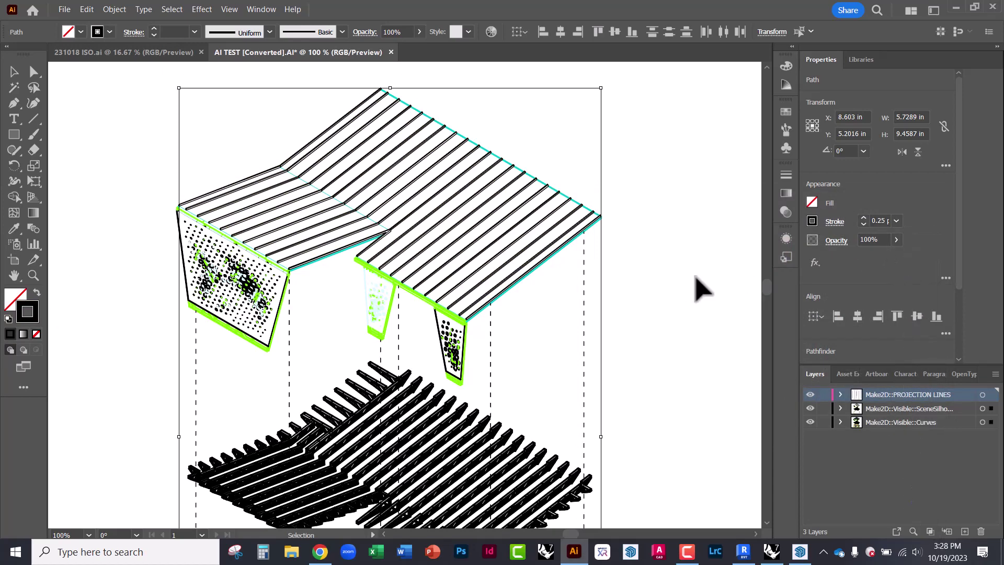
pyautogui.click(637, 253)
# Step: Select all the linework around the house body and base, and set its stroke colour to black (000000)
pyautogui.scroll(-5, 529, 193)
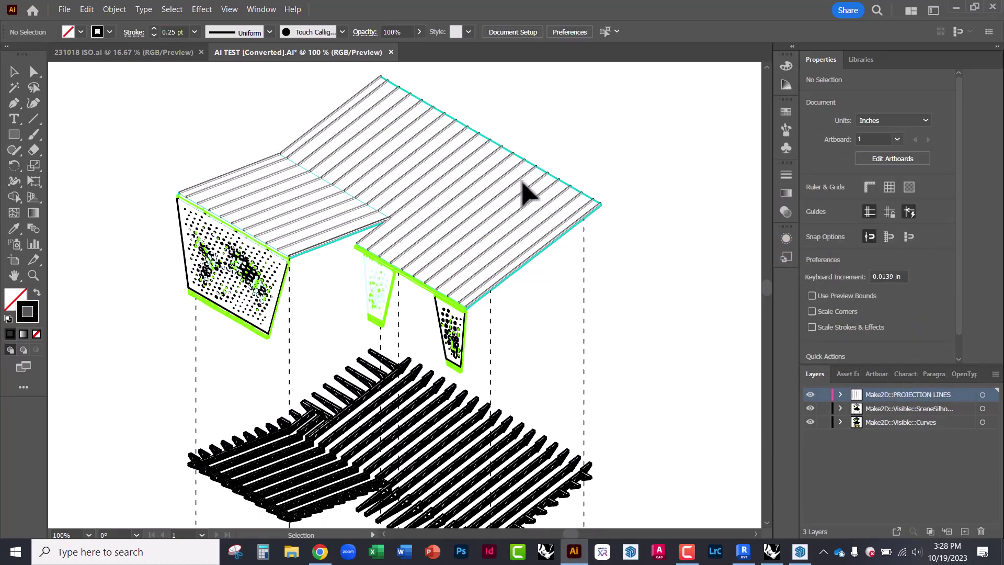
pyautogui.scroll(-3, 528, 193)
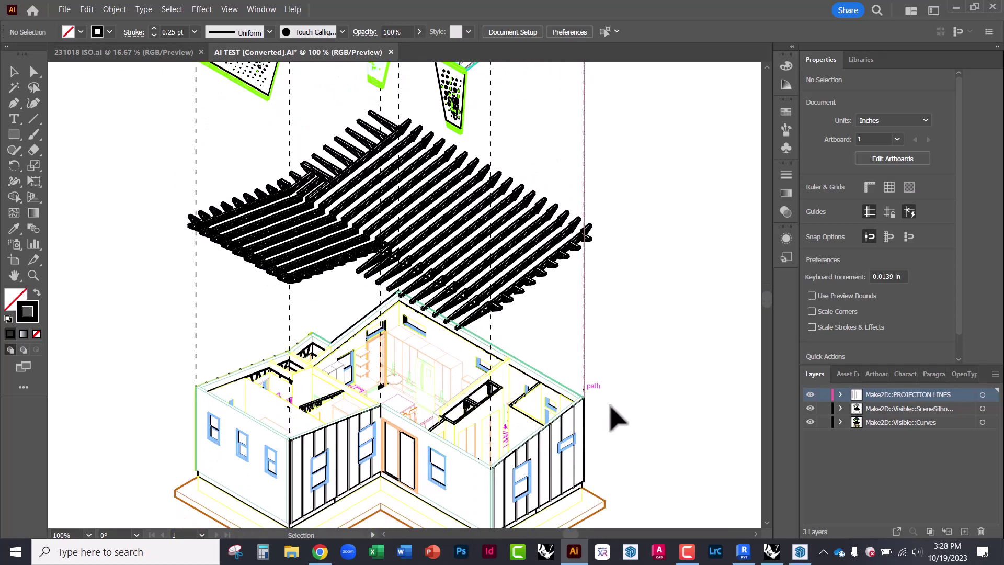
pyautogui.scroll(-3, 366, 282)
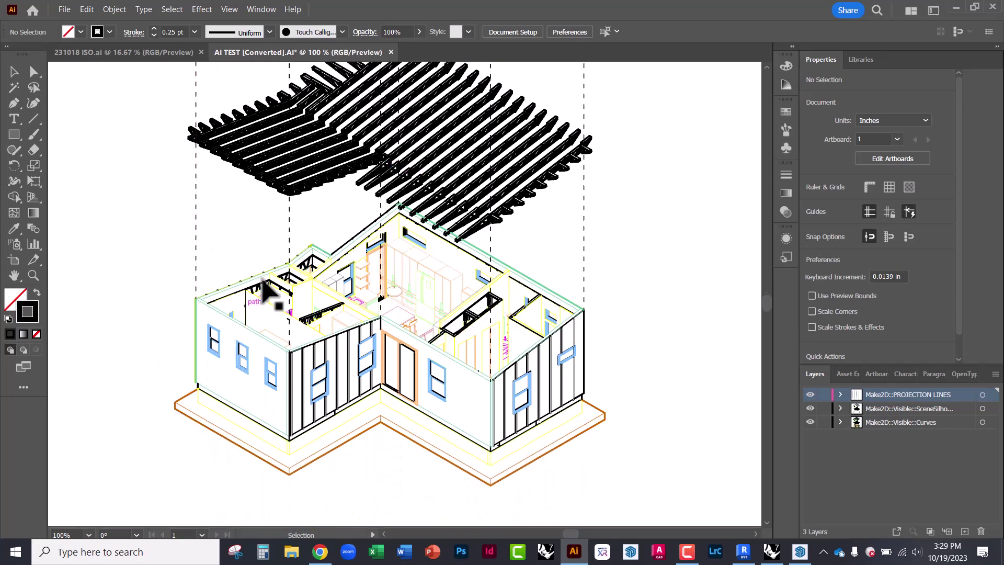
pyautogui.moveTo(118, 184)
pyautogui.mouseDown()
pyautogui.moveTo(511, 399)
pyautogui.moveTo(685, 530)
pyautogui.mouseUp()
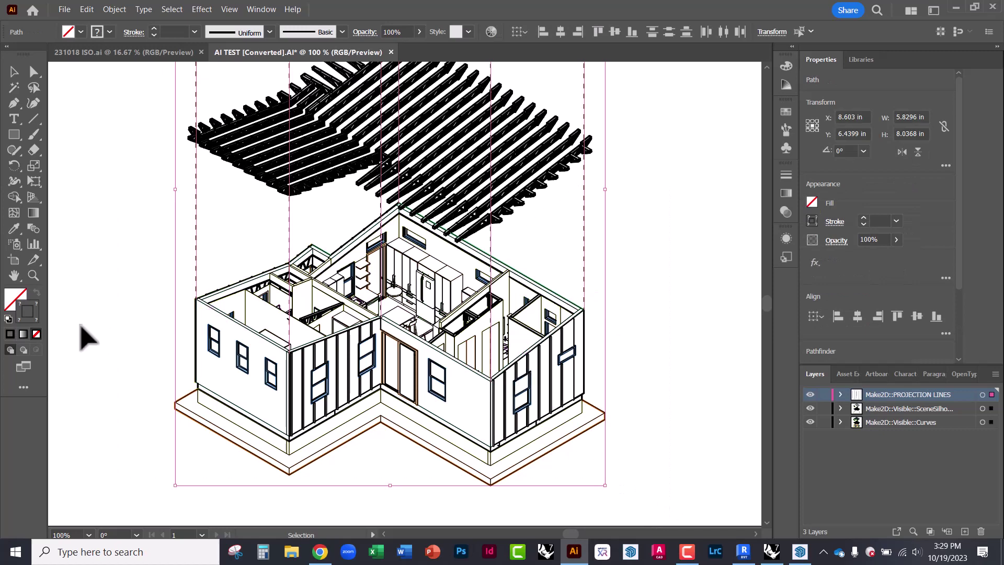
pyautogui.doubleClick(33, 314)
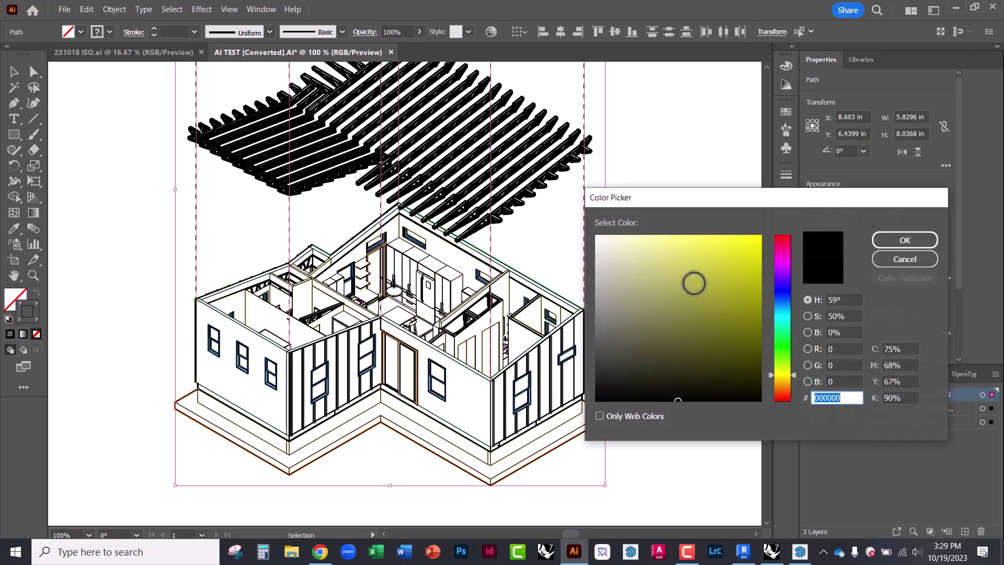
pyautogui.moveTo(647, 361); pyautogui.dragTo(582, 407)
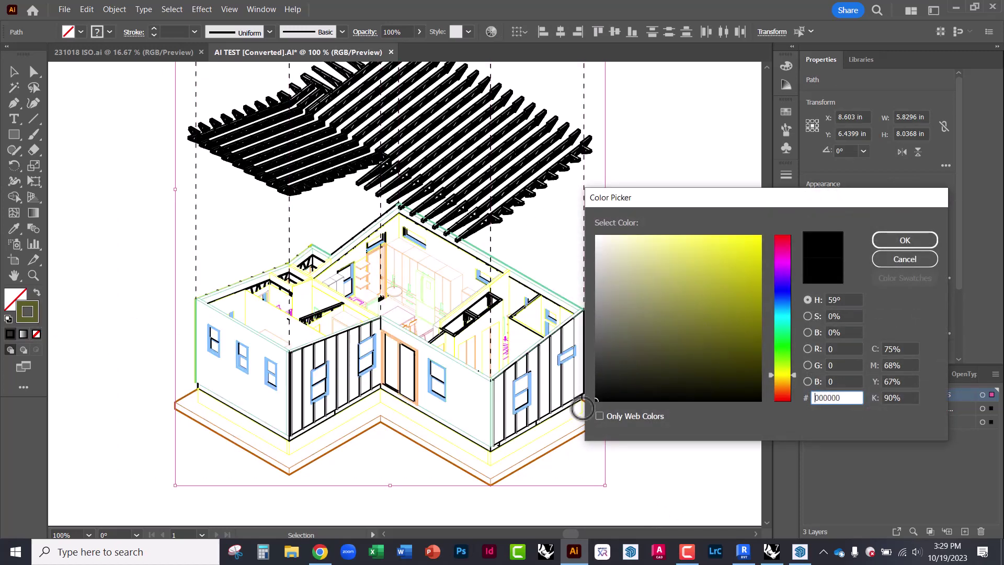
pyautogui.click(880, 240)
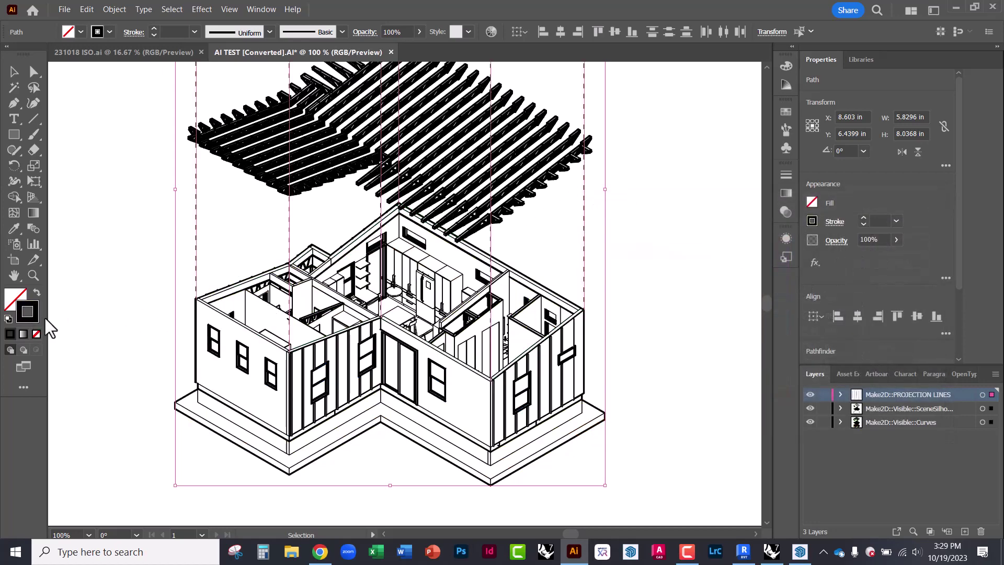
pyautogui.click(109, 262)
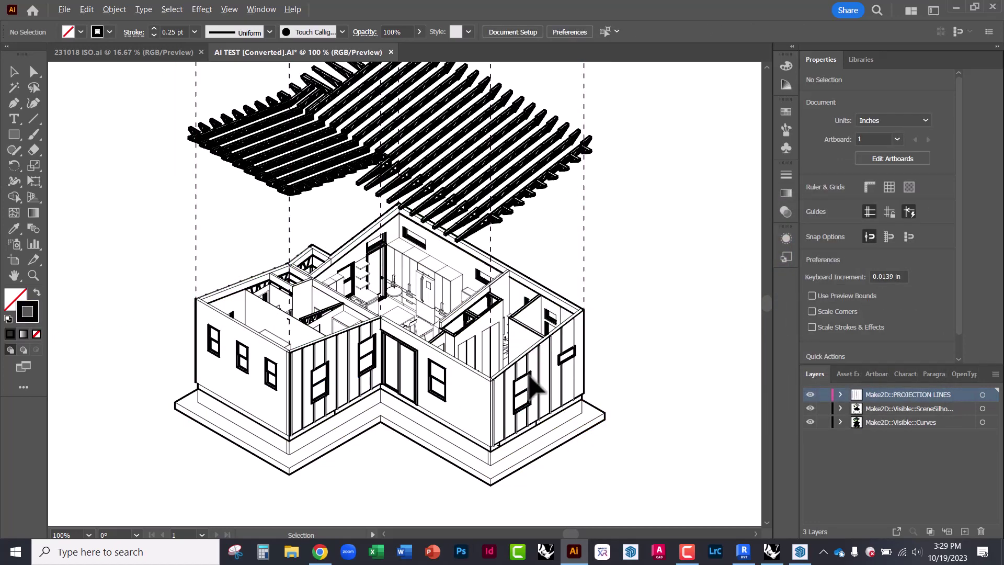
# Step: Select all linework with the same stroke weight as the middle rail of a window on the front wall
pyautogui.keyDown('alt'); pyautogui.scroll(3, 530, 387); pyautogui.keyUp('alt')
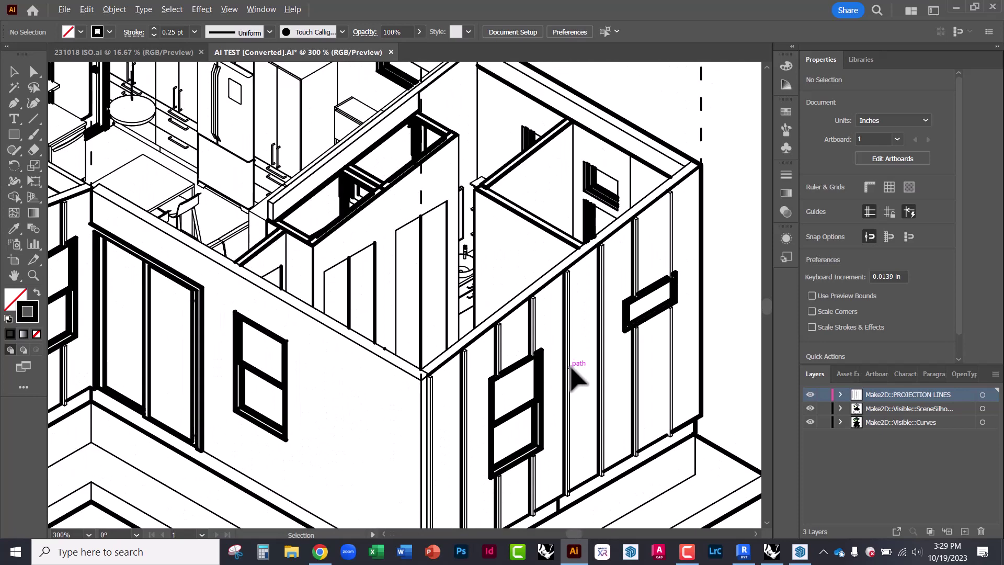
pyautogui.keyDown('alt'); pyautogui.scroll(-3, 576, 380); pyautogui.keyUp('alt')
pyautogui.keyDown('alt'); pyautogui.scroll(3, 231, 317); pyautogui.keyUp('alt')
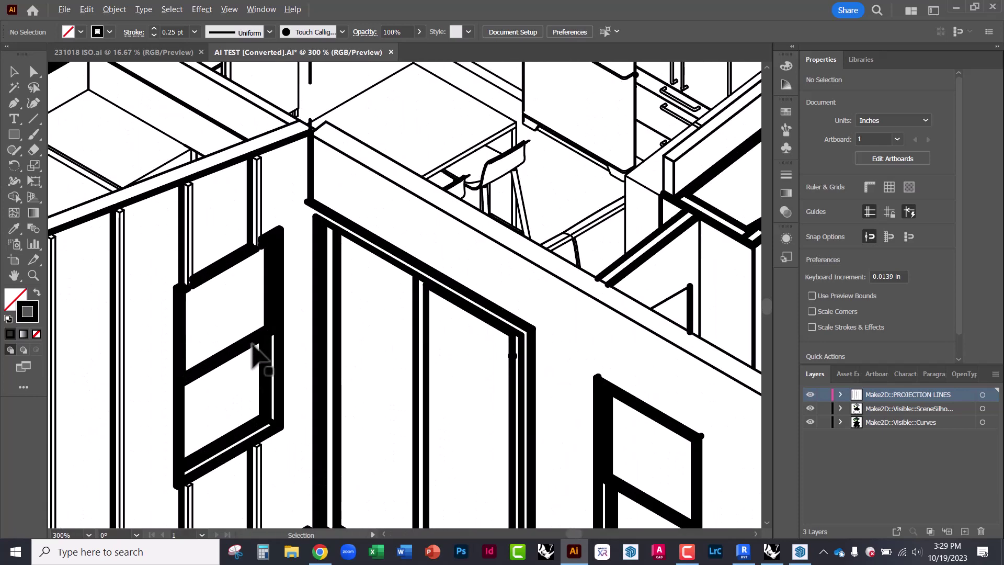
pyautogui.keyDown('alt'); pyautogui.scroll(2, 240, 355); pyautogui.keyUp('alt')
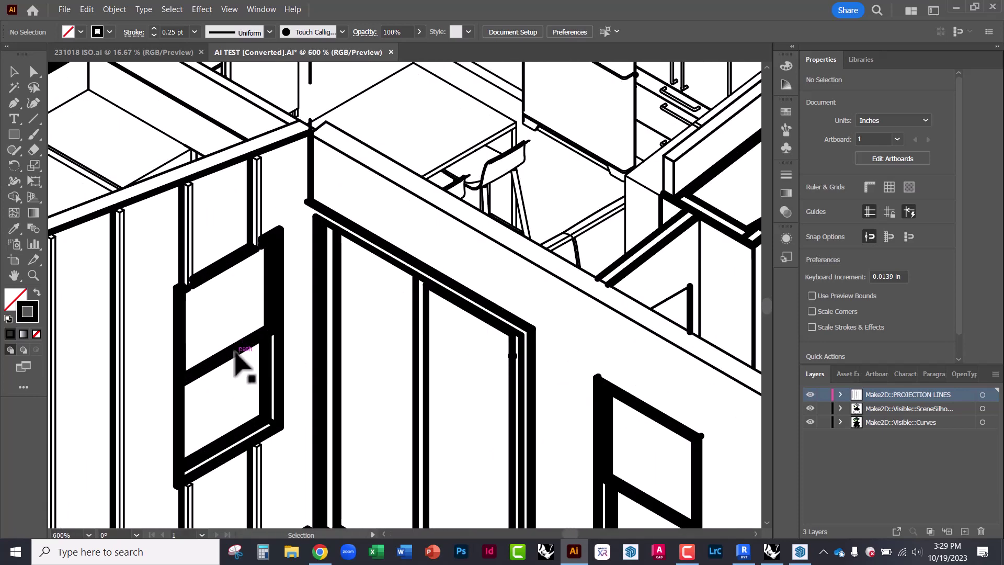
pyautogui.click(238, 356)
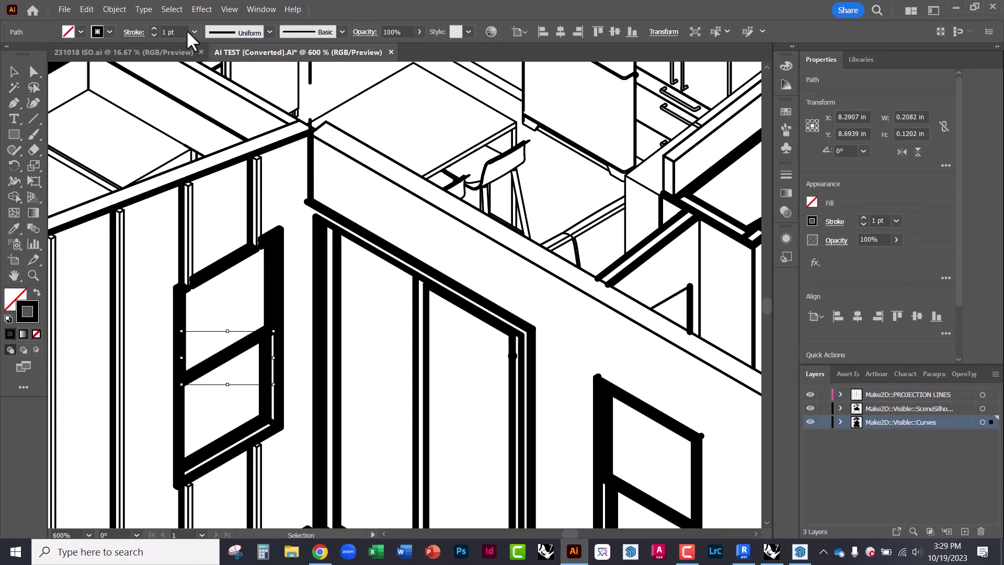
pyautogui.click(170, 9)
pyautogui.moveTo(257, 119)
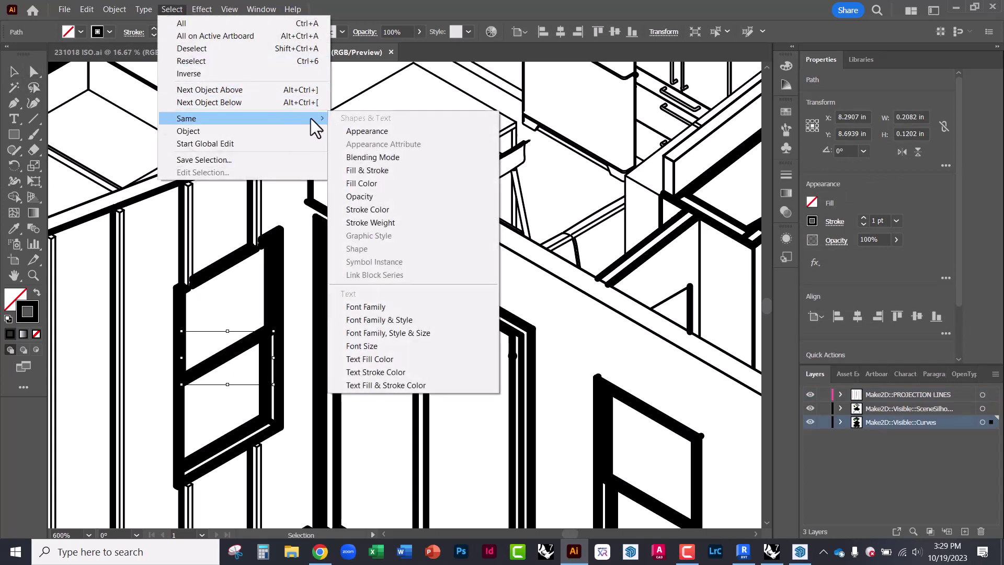
pyautogui.click(382, 224)
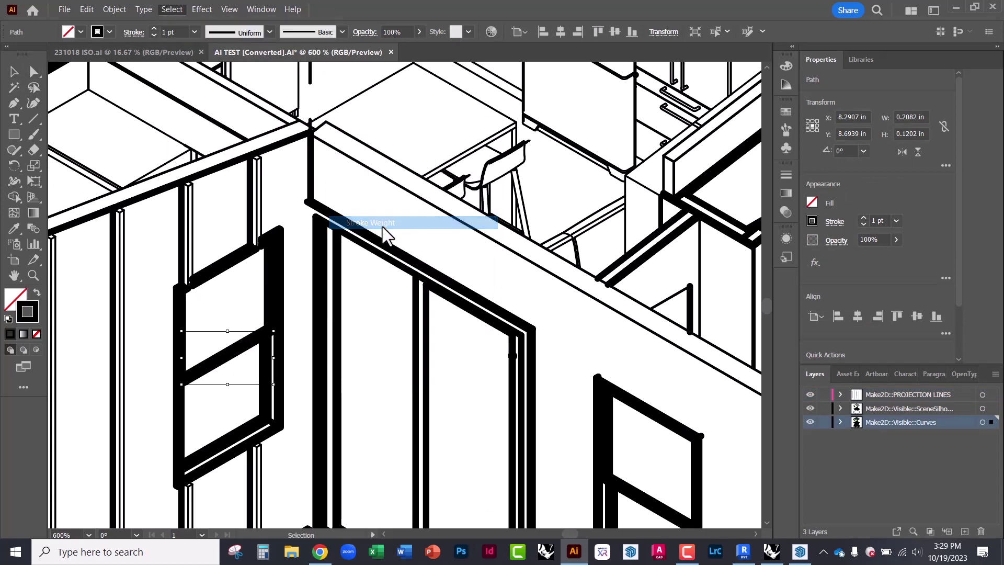
# Step: Set the stroke weight of the selected window-weight linework to 0.1 pt and deselect it
pyautogui.hotkey('ctrl', '-')
pyautogui.hotkey('ctrl', '-')
pyautogui.hotkey('ctrl', '-')
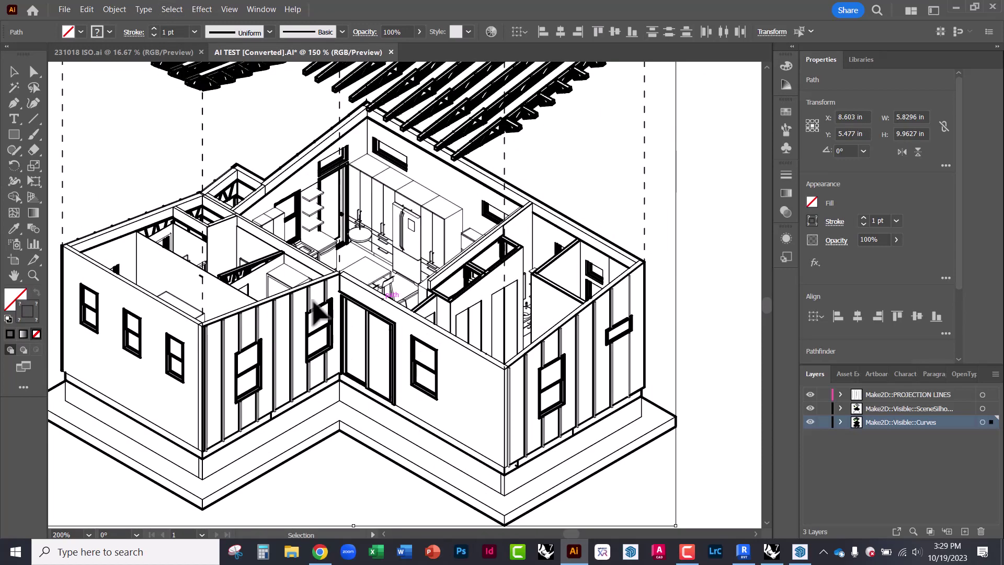
pyautogui.hotkey('ctrl', '-')
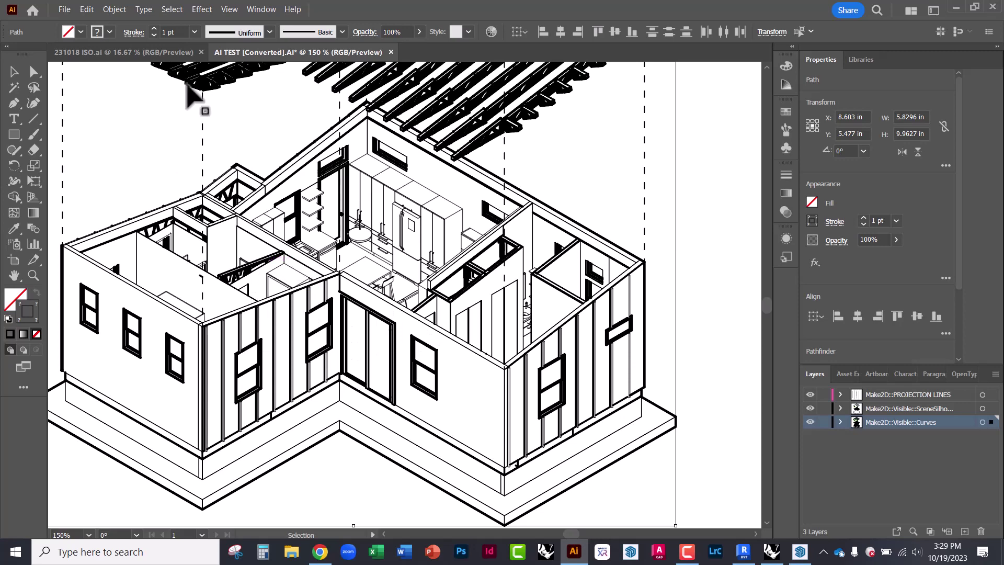
pyautogui.click(896, 222)
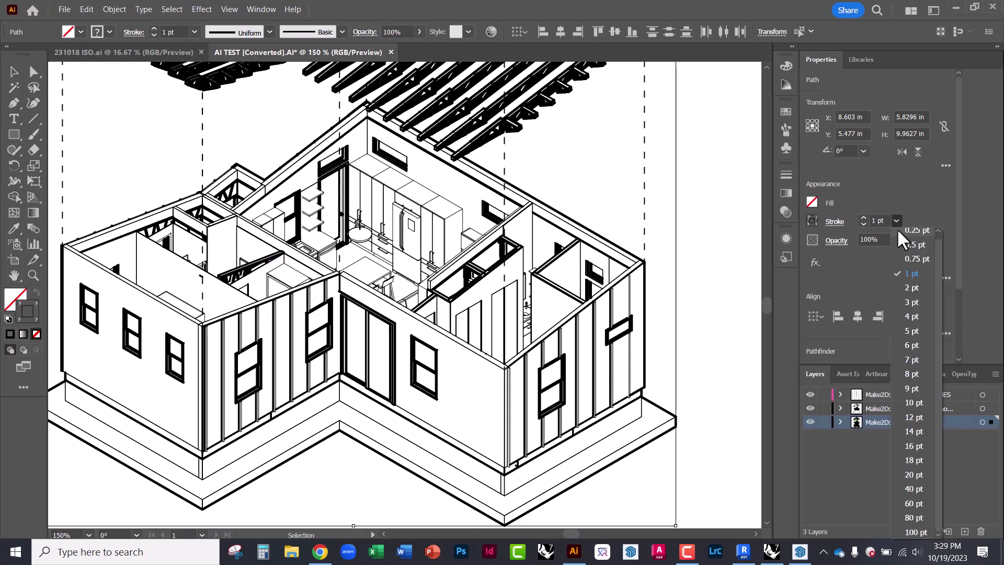
pyautogui.click(910, 244)
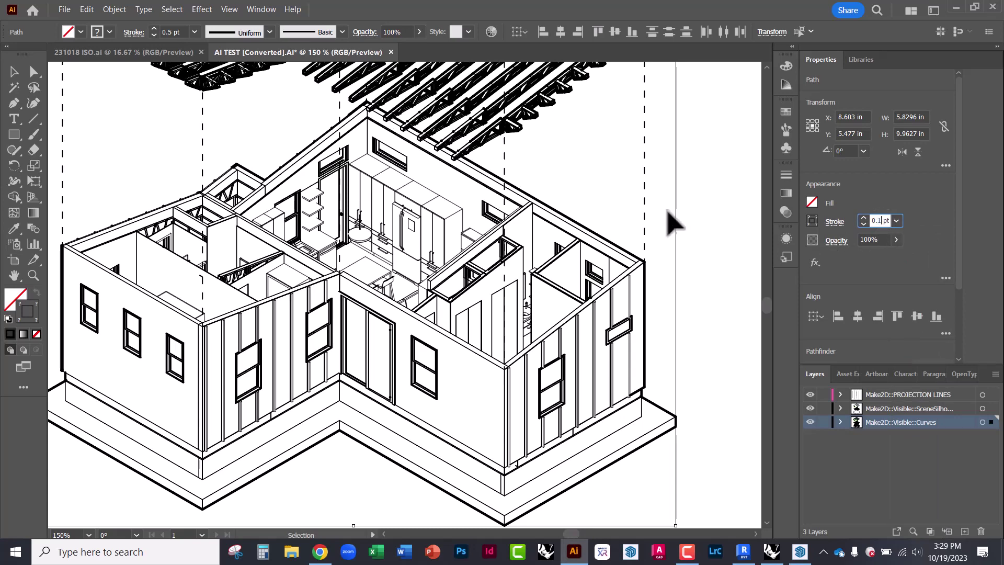
pyautogui.press('Return')
pyautogui.click(656, 343)
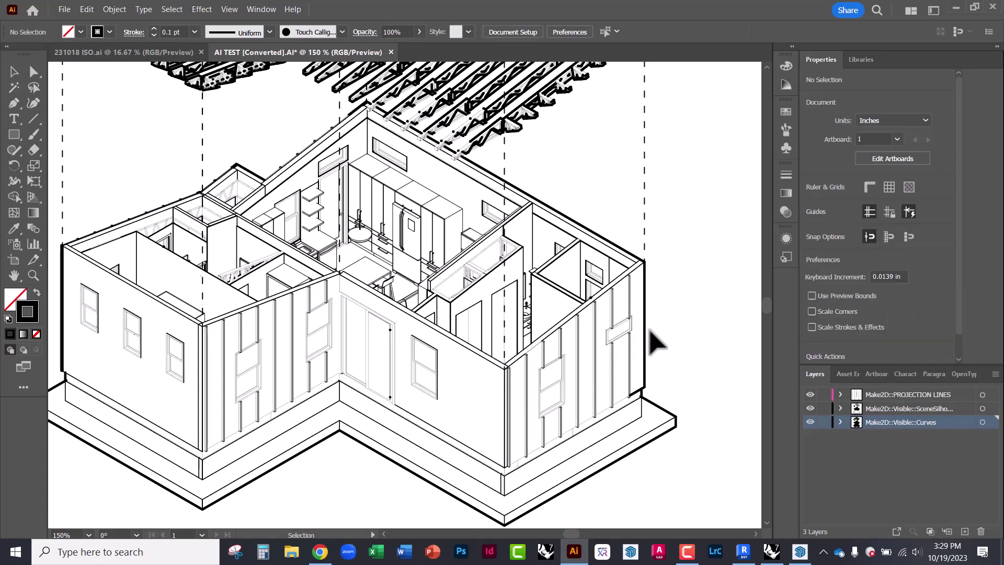
# Step: Select all the heavy silhouette linework by matching the stroke weight of one thick roof truss line
pyautogui.keyDown('alt'); pyautogui.scroll(1, 488, 320); pyautogui.keyUp('alt')
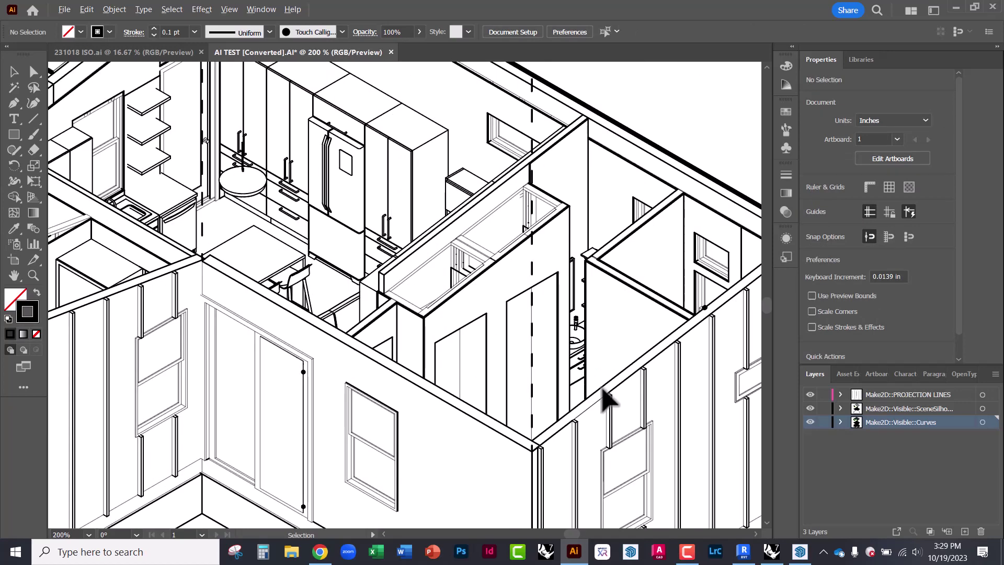
pyautogui.keyDown('alt'); pyautogui.scroll(-2, 607, 400); pyautogui.keyUp('alt')
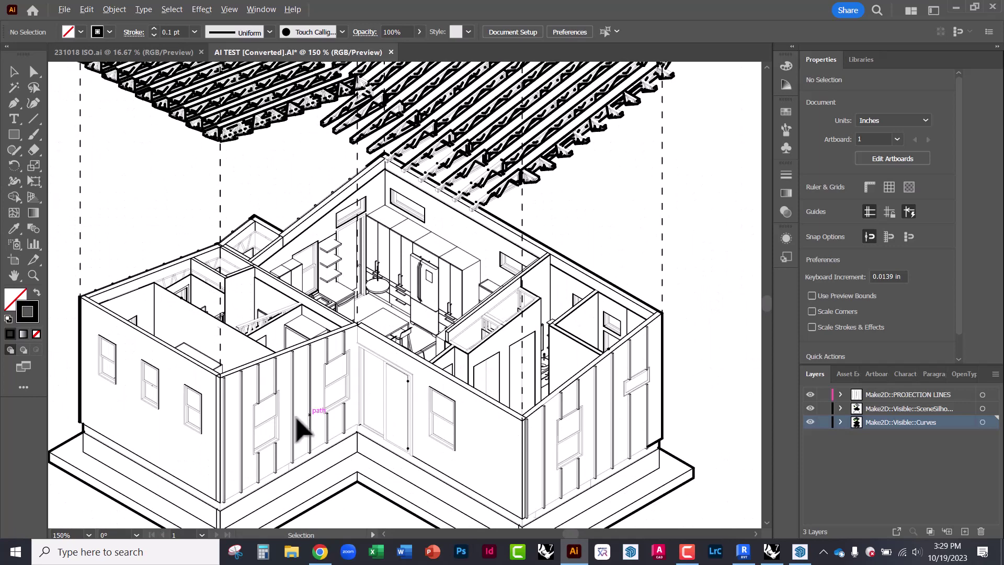
pyautogui.keyDown('alt'); pyautogui.scroll(3, 553, 157); pyautogui.keyUp('alt')
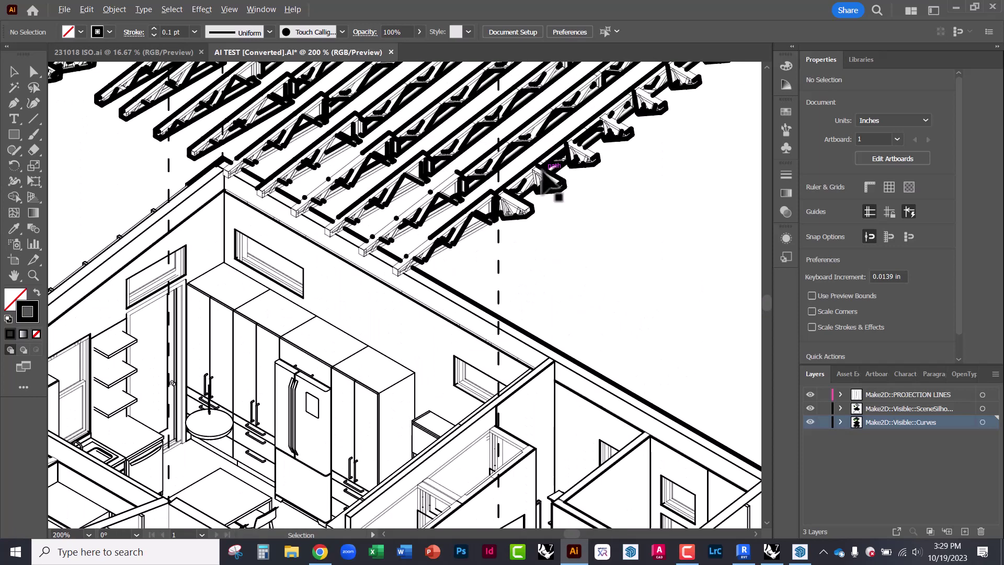
pyautogui.click(473, 140)
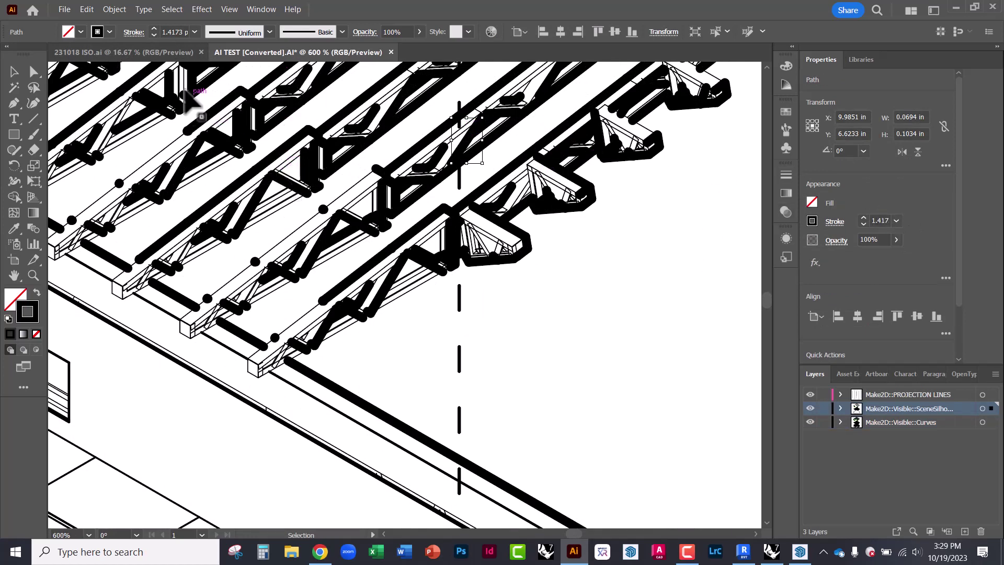
pyautogui.click(171, 11)
pyautogui.moveTo(285, 121)
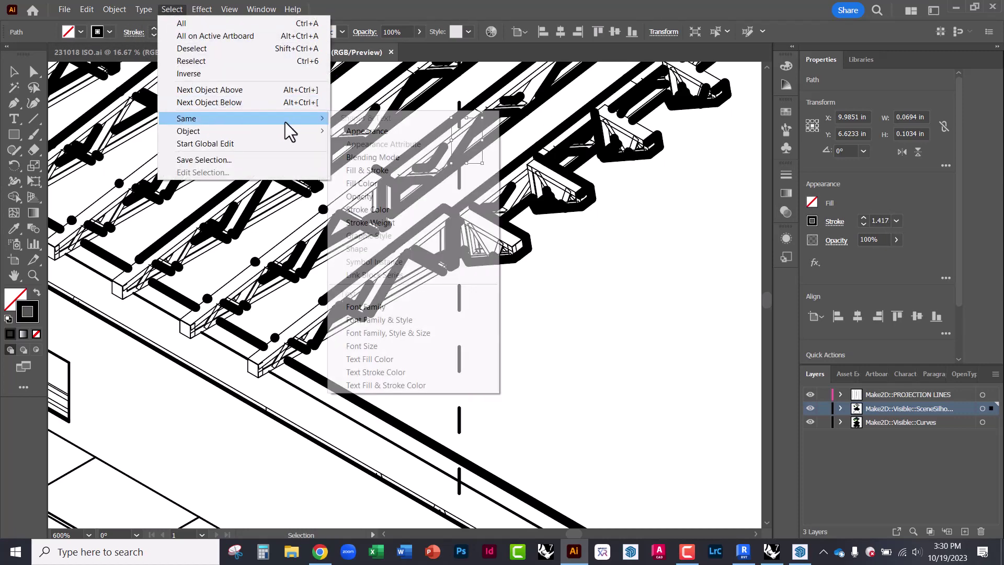
pyautogui.click(384, 224)
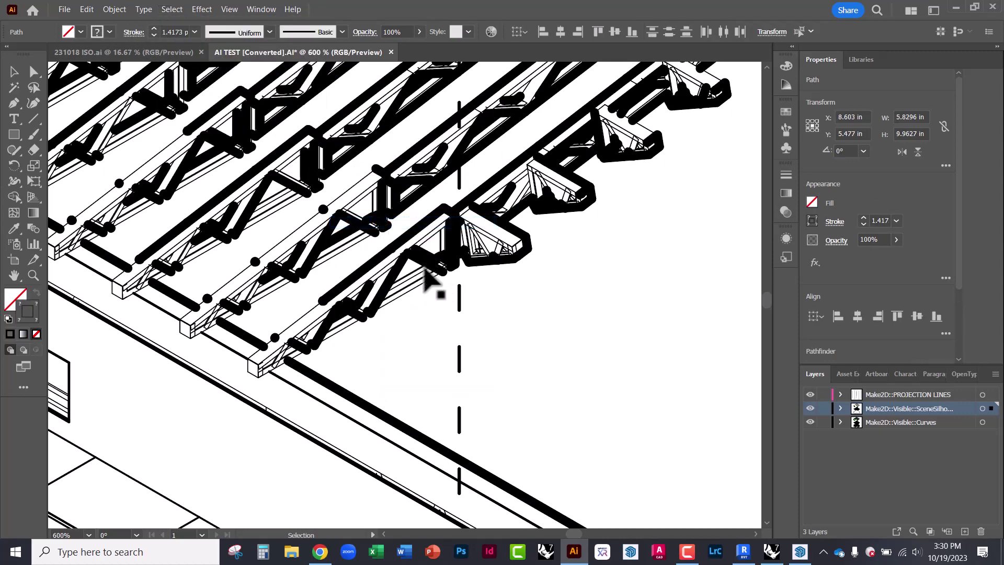
# Step: Set the selected silhouette linework's stroke weight to 0.11 pt and deselect it
pyautogui.keyDown('alt'); pyautogui.scroll(-2, 467, 306); pyautogui.keyUp('alt')
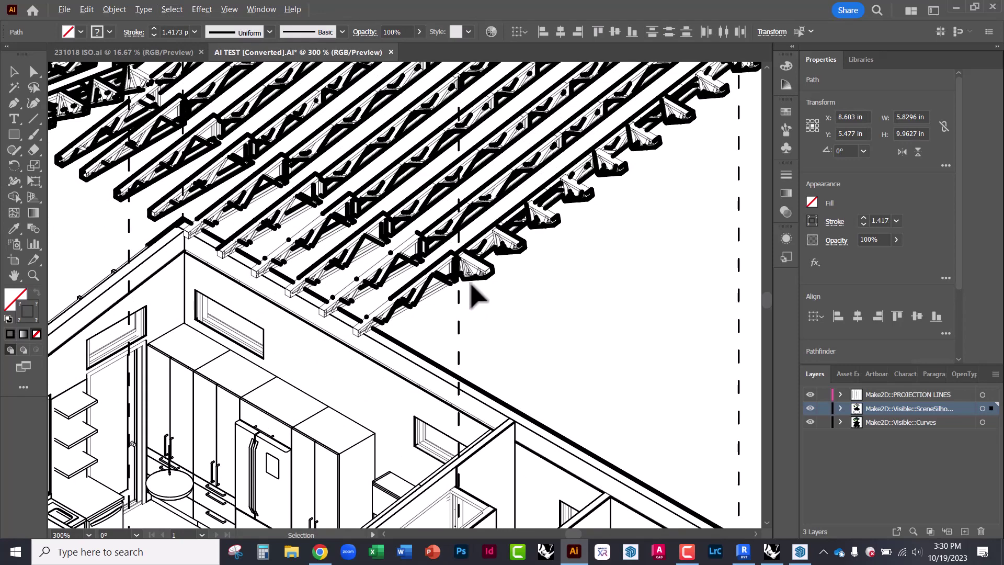
pyautogui.keyDown('alt'); pyautogui.scroll(-2, 473, 288); pyautogui.keyUp('alt')
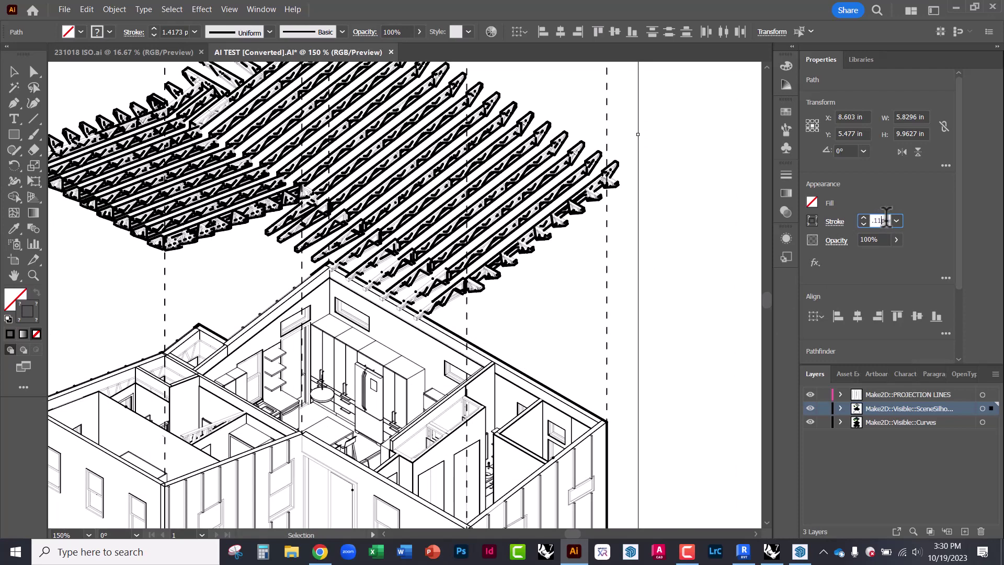
pyautogui.click(724, 253)
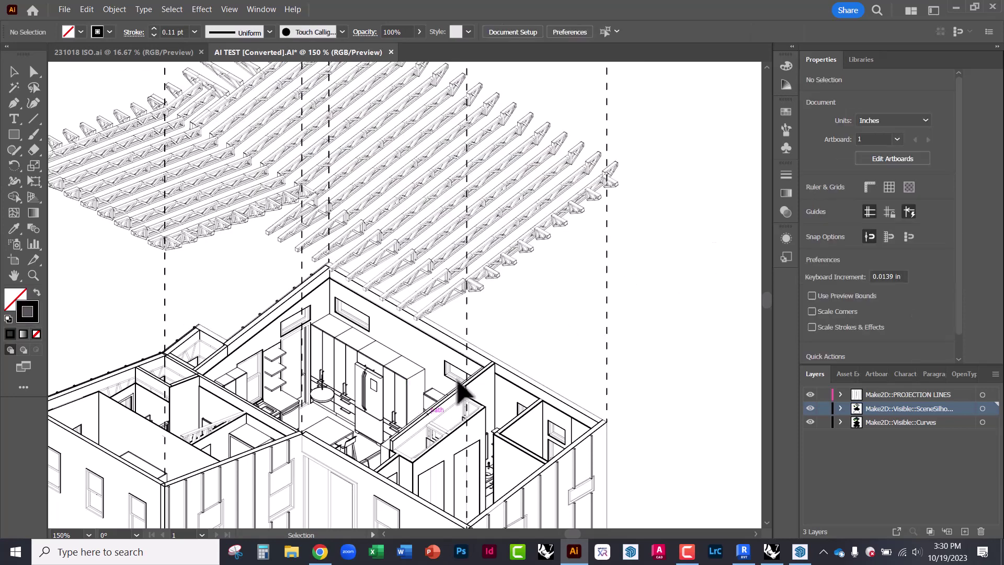
pyautogui.keyDown('alt'); pyautogui.scroll(-2, 625, 402); pyautogui.keyUp('alt')
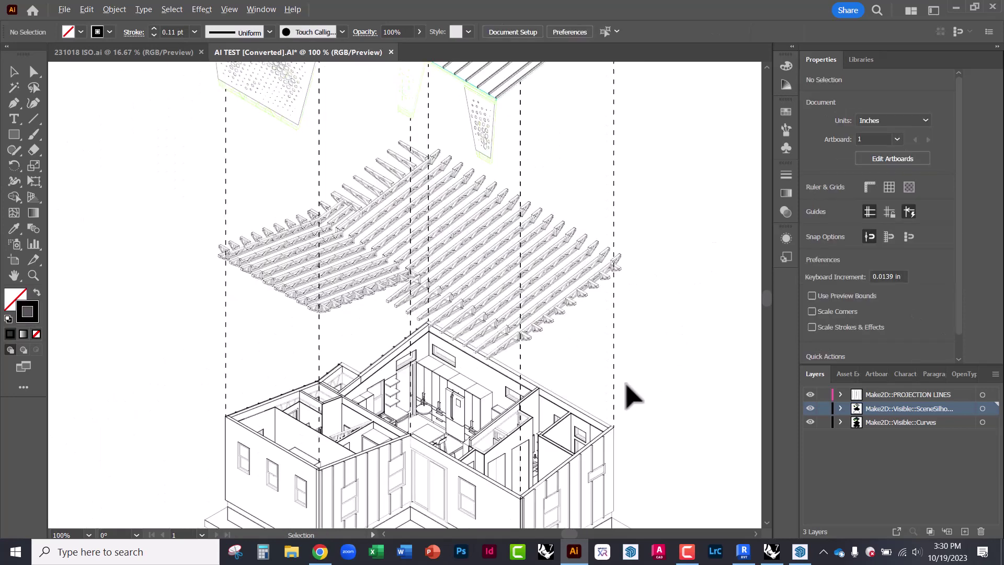
# Step: Examine the line weights and remaining coloured lines across the roof, perforated panels, trusses and house body
pyautogui.hotkey('ctrl', '-')
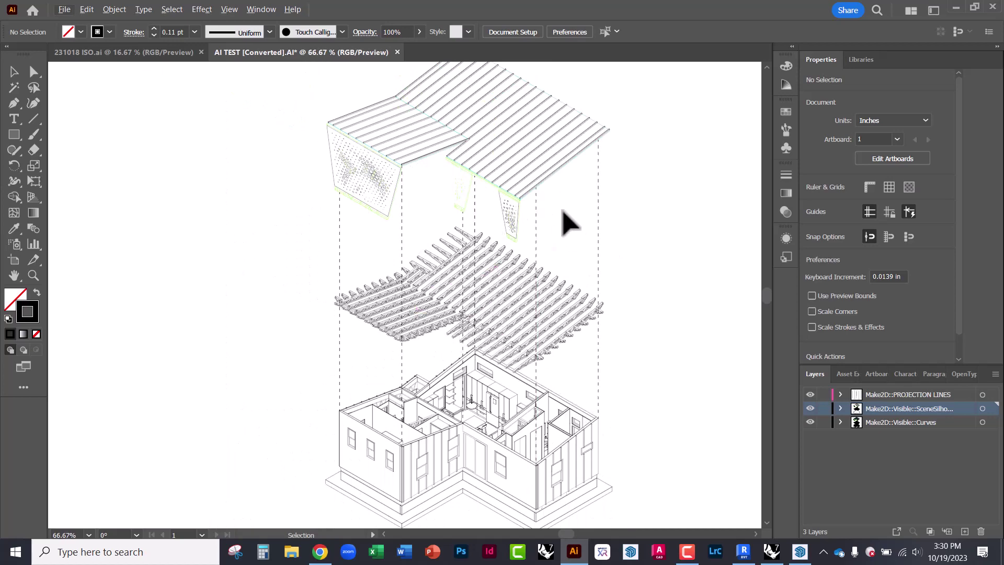
pyautogui.keyDown('alt'); pyautogui.scroll(3, 505, 198); pyautogui.keyUp('alt')
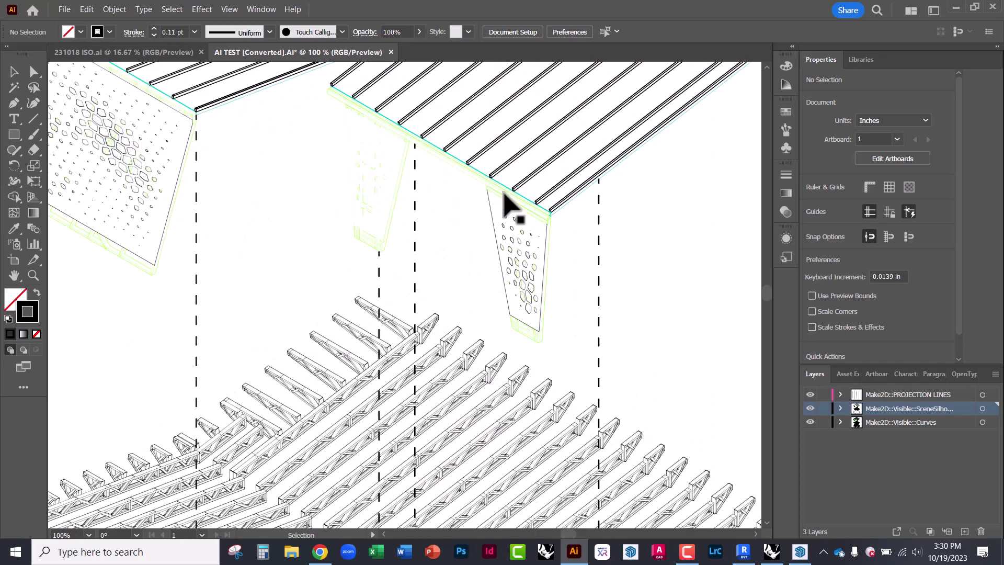
pyautogui.keyDown('alt'); pyautogui.scroll(-4, 438, 188); pyautogui.keyUp('alt')
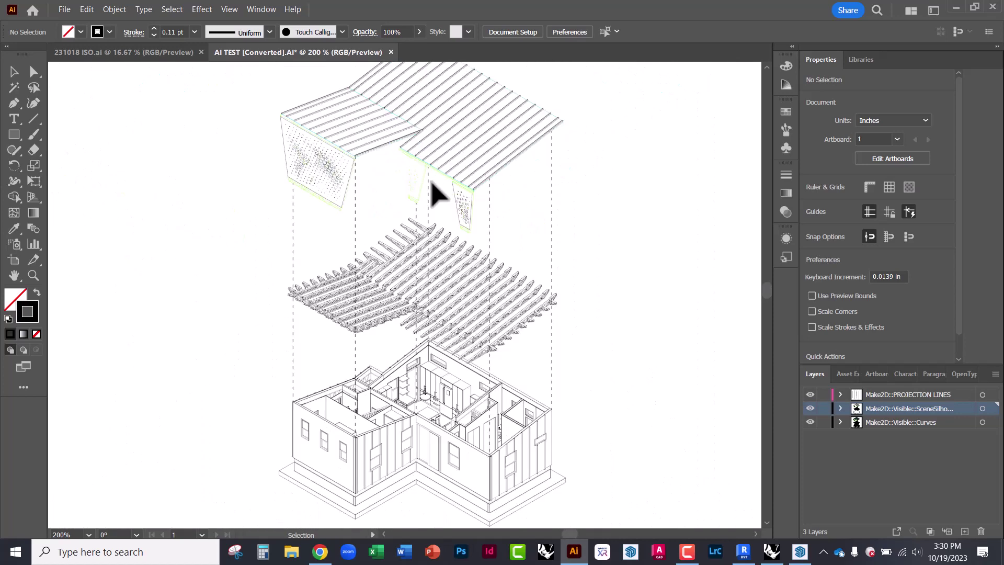
pyautogui.keyDown('alt'); pyautogui.scroll(3, 511, 400); pyautogui.keyUp('alt')
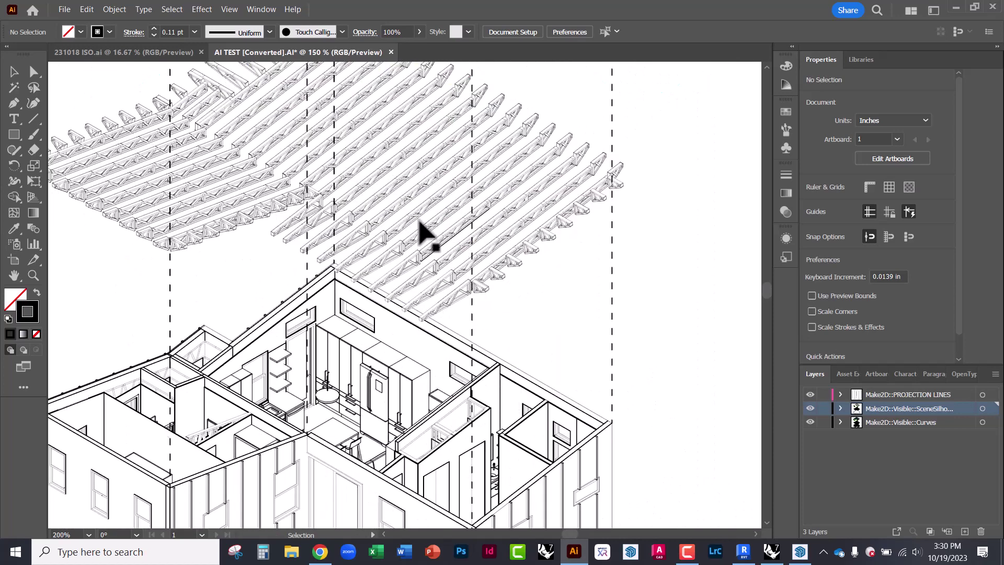
pyautogui.keyDown('alt'); pyautogui.scroll(-1, 566, 295); pyautogui.keyUp('alt')
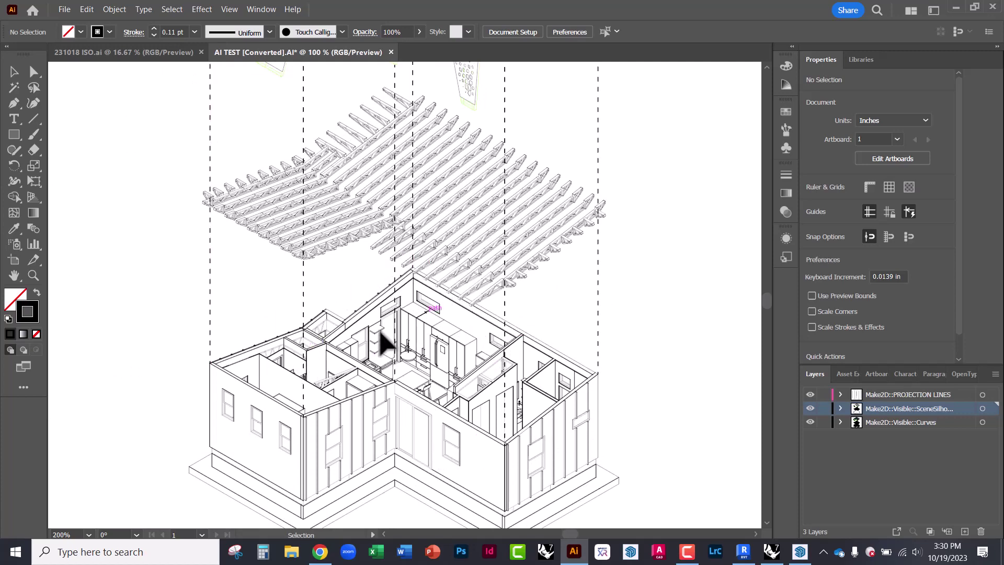
pyautogui.keyDown('alt'); pyautogui.scroll(-1, 440, 473); pyautogui.keyUp('alt')
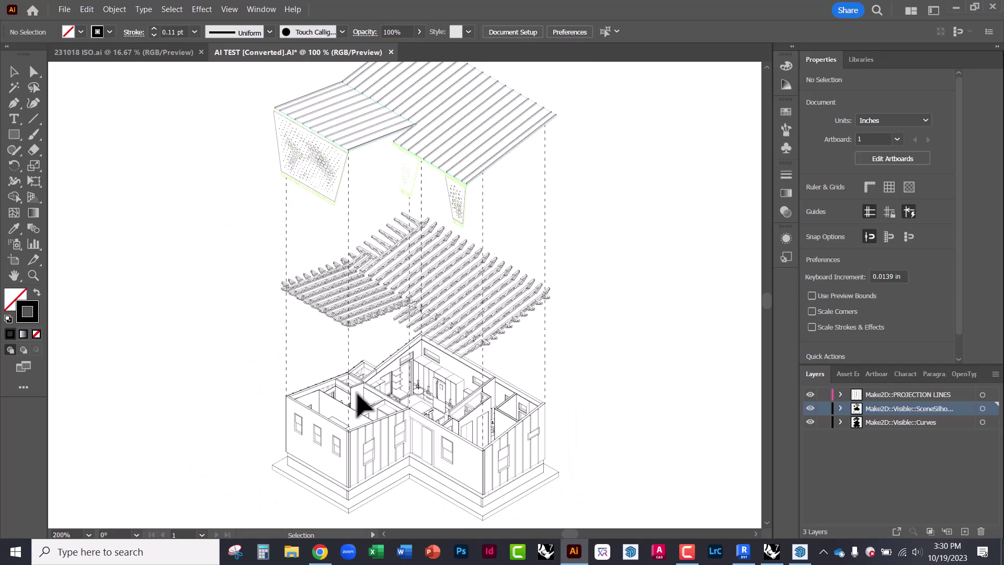
pyautogui.keyDown('alt'); pyautogui.scroll(2, 439, 152); pyautogui.keyUp('alt')
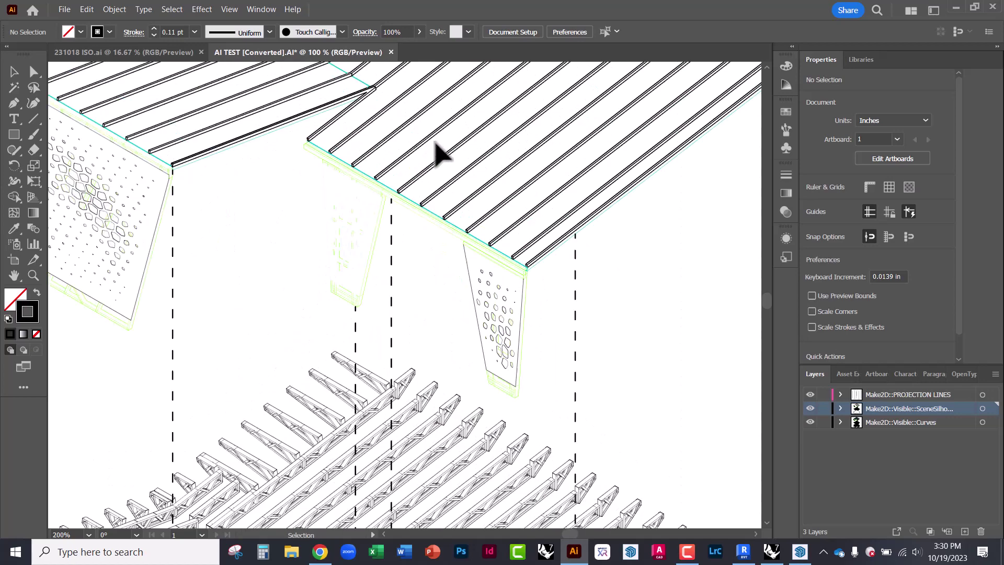
pyautogui.keyDown('alt'); pyautogui.scroll(-3, 532, 377); pyautogui.keyUp('alt')
pyautogui.keyDown('alt'); pyautogui.scroll(1, 332, 269); pyautogui.keyUp('alt')
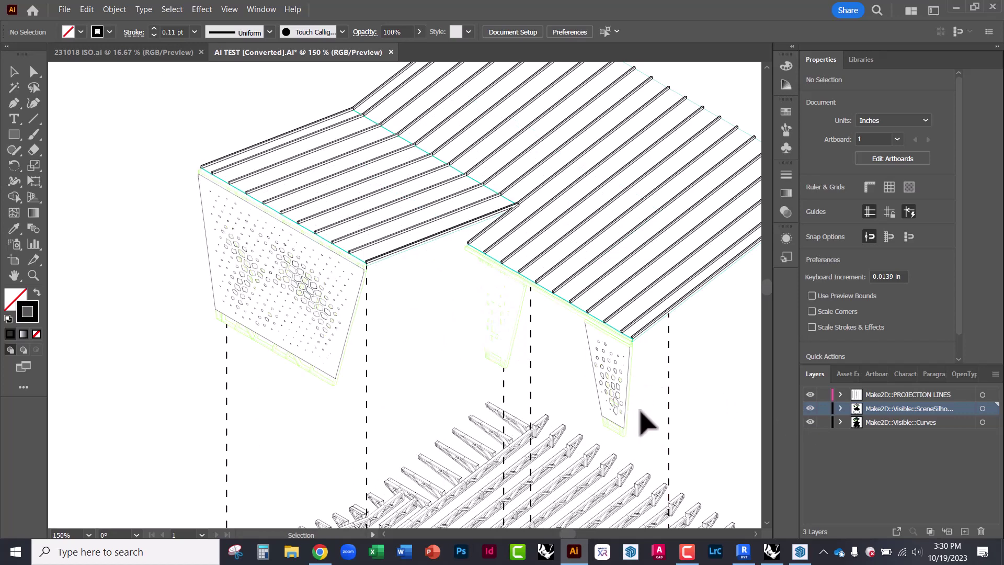
# Step: Select all the green linework by matching the stroke color of a green line at the foot of a small perforated panel
pyautogui.keyDown('alt'); pyautogui.scroll(2, 647, 422); pyautogui.keyUp('alt')
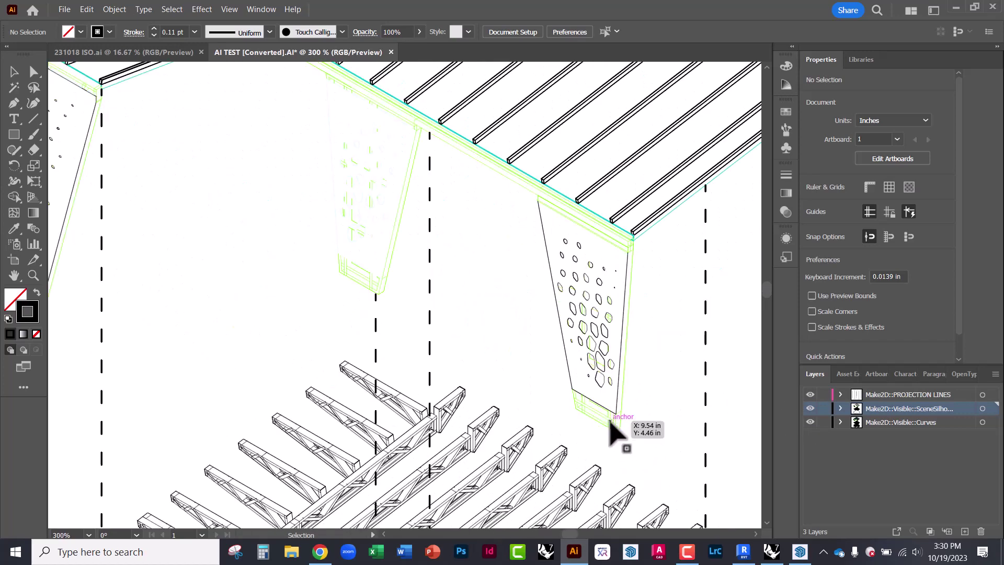
pyautogui.click(610, 418)
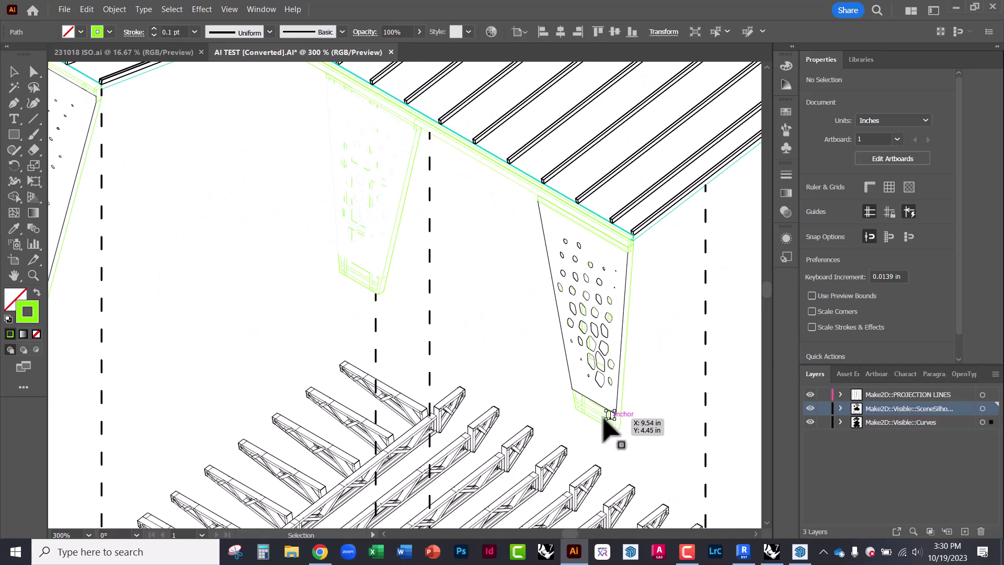
pyautogui.click(172, 10)
pyautogui.moveTo(262, 121)
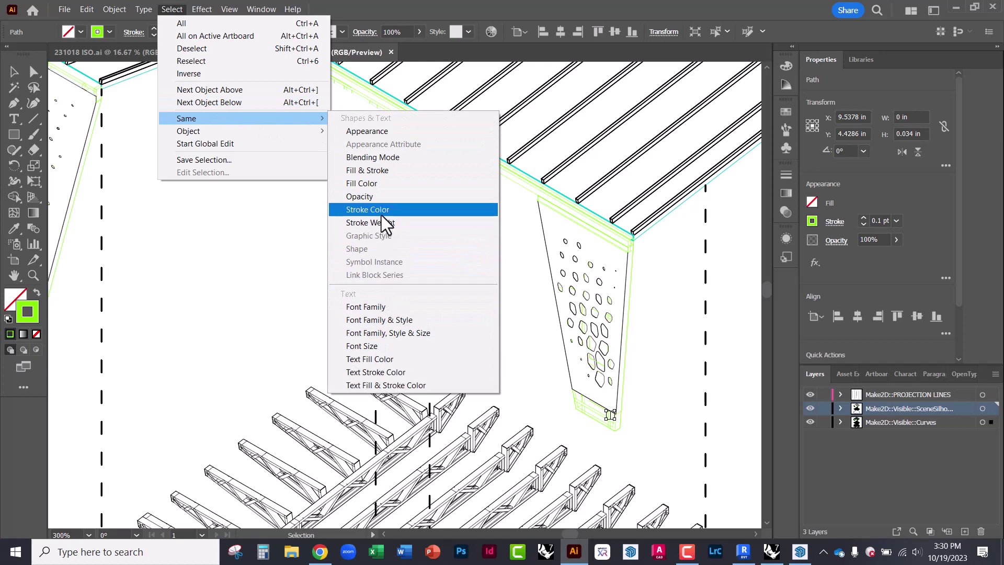
pyautogui.click(382, 214)
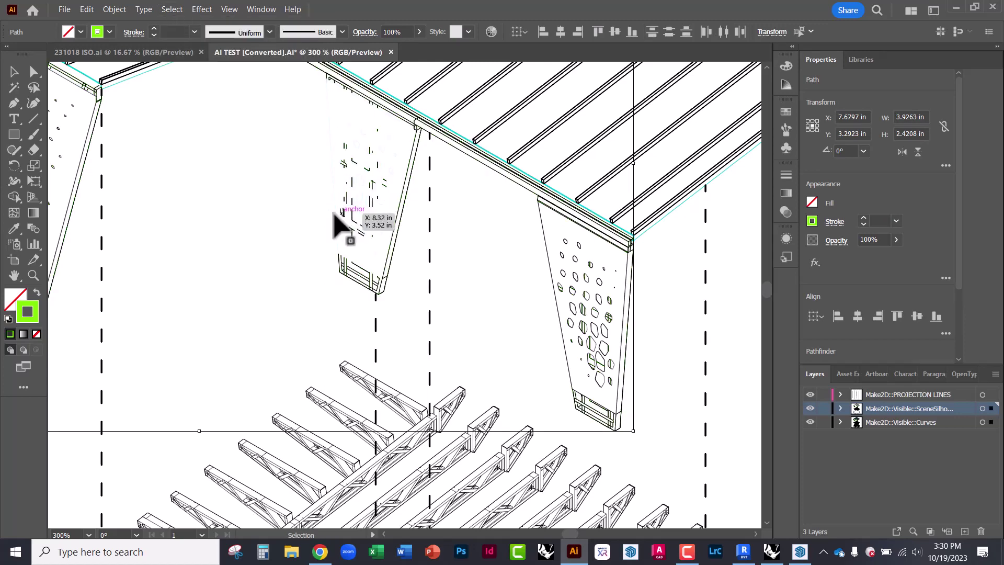
# Step: Set the stroke color of the selected green linework to black (000000)
pyautogui.doubleClick(33, 313)
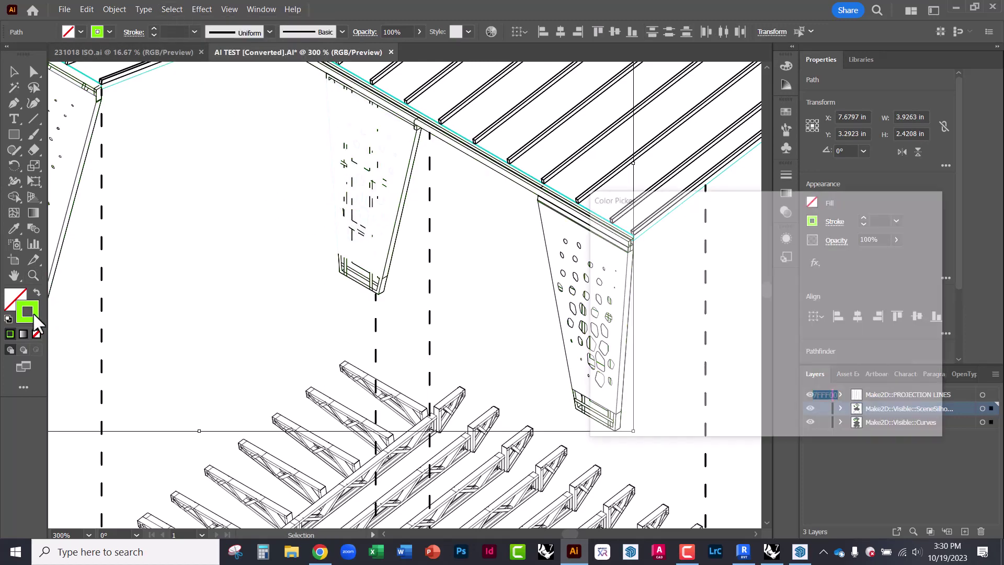
pyautogui.moveTo(618, 373); pyautogui.dragTo(565, 433)
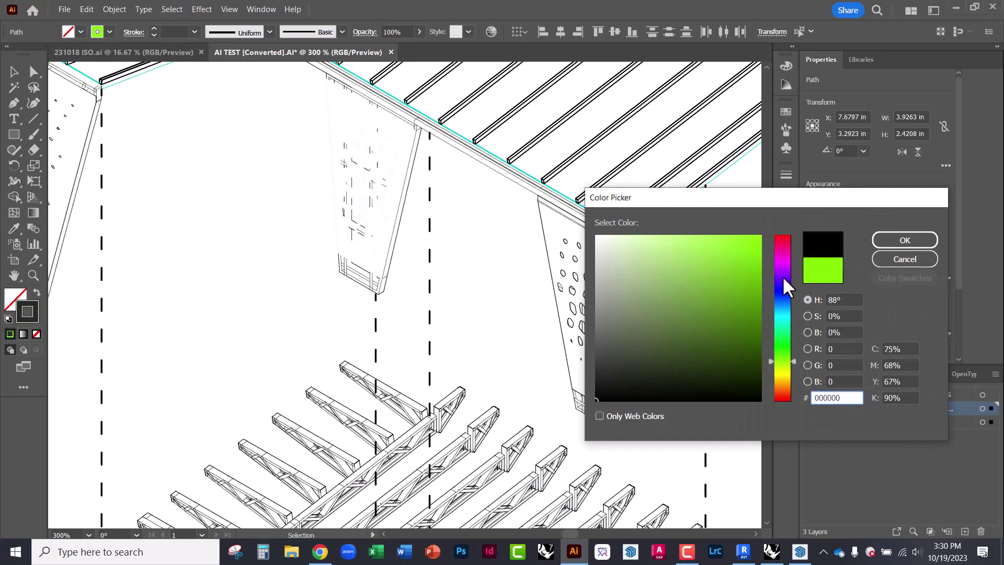
pyautogui.click(890, 243)
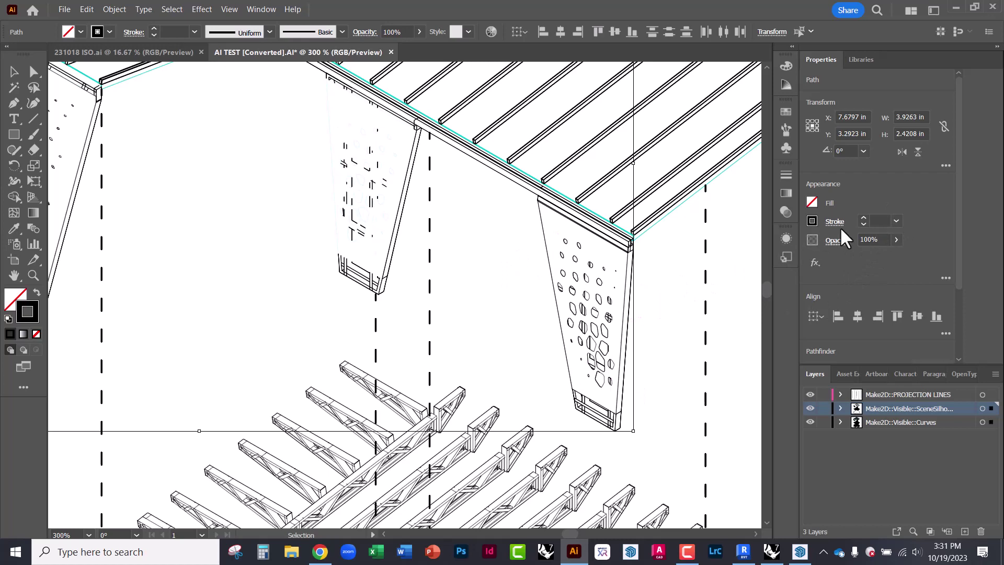
# Step: Set the stroke weight of the selected panel and roof-edge linework to 0.22 pt and deselect it
pyautogui.click(896, 221)
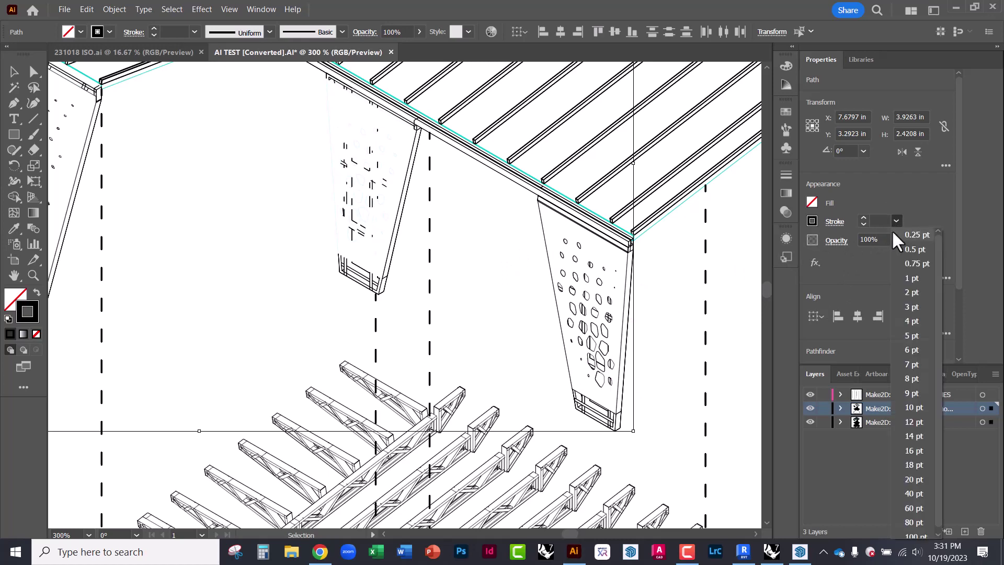
pyautogui.click(878, 219)
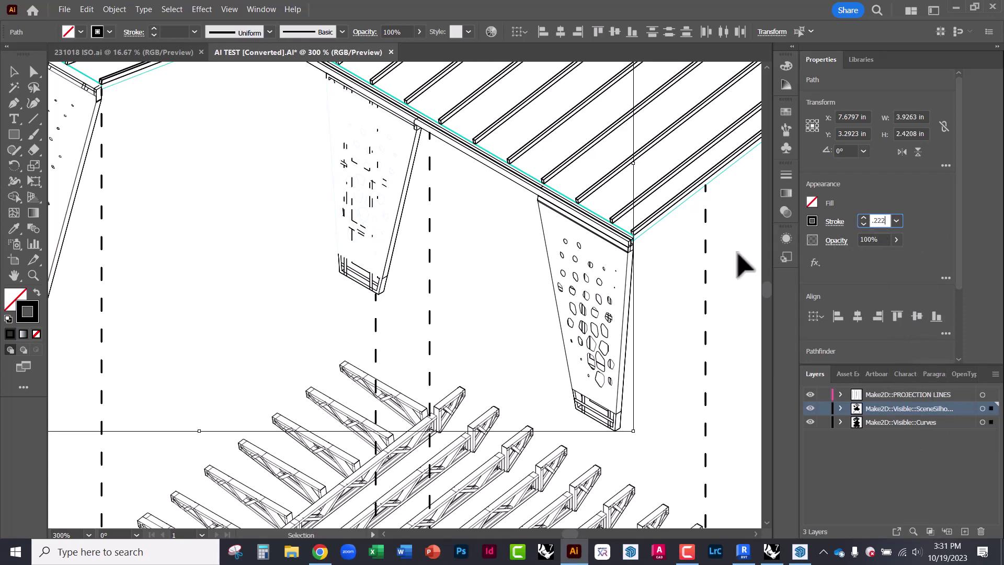
pyautogui.press('Return')
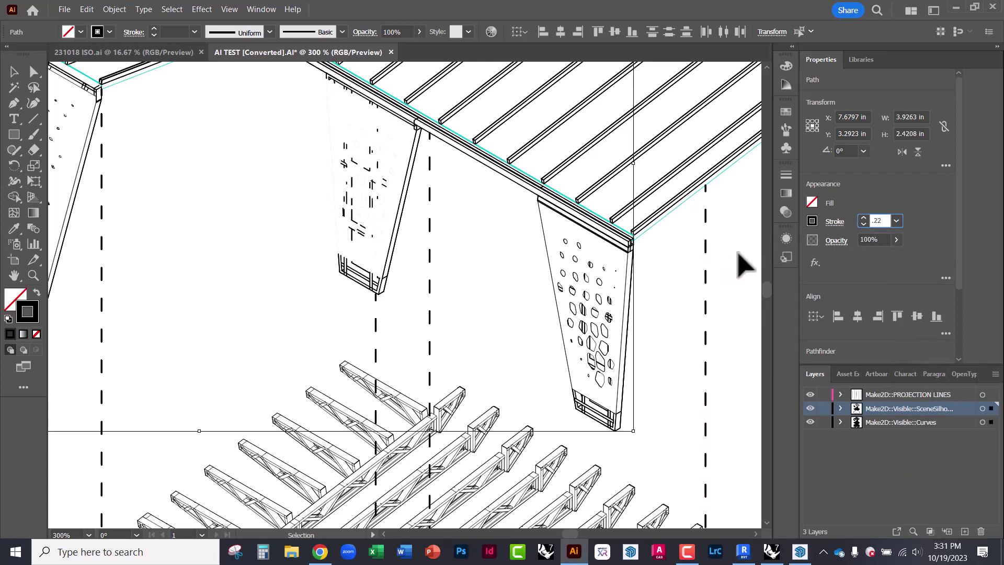
pyautogui.click(674, 293)
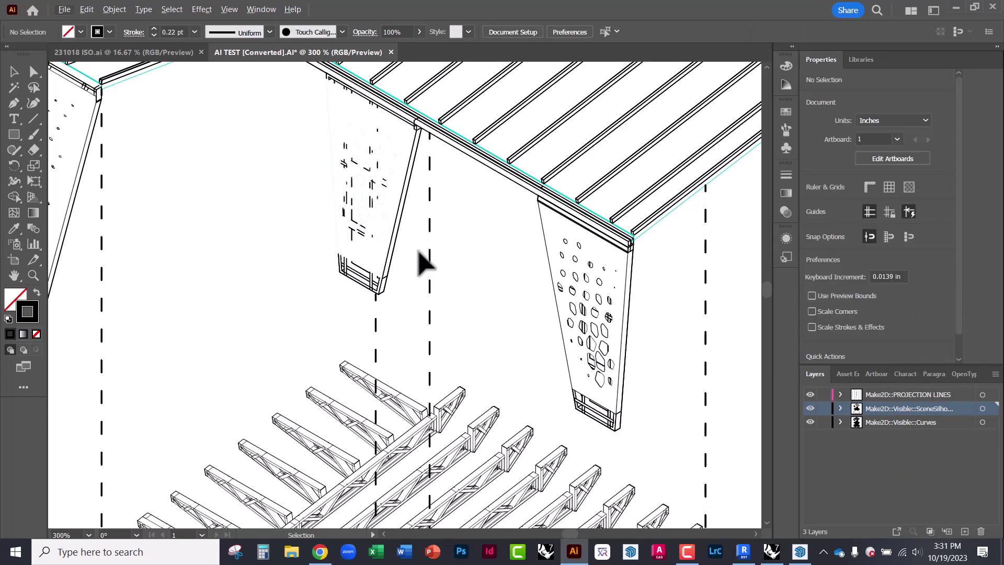
# Step: Select all the pale blue linework by matching the stroke color of one hole outline in the middle perforated panel
pyautogui.keyDown('alt'); pyautogui.scroll(2, 365, 233); pyautogui.keyUp('alt')
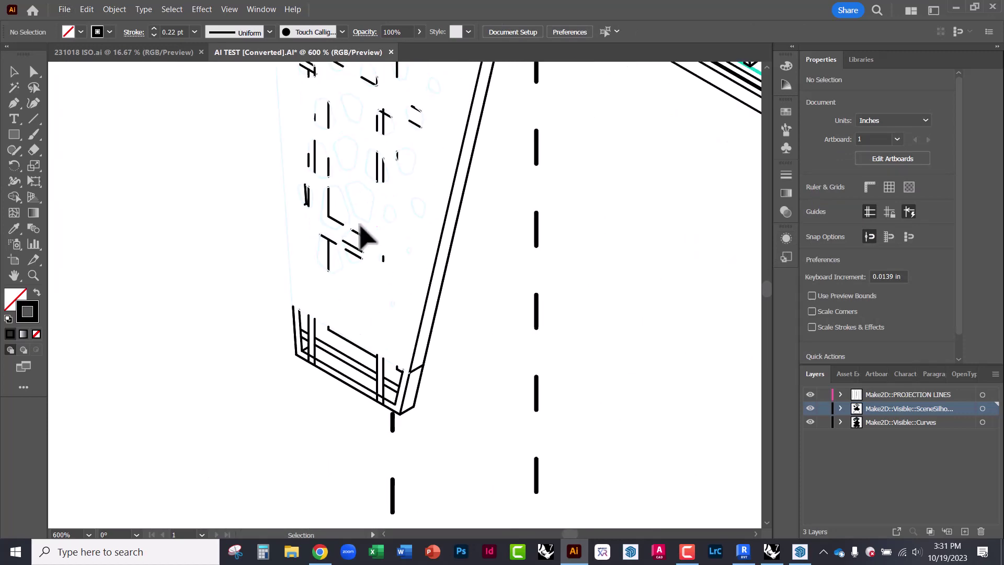
pyautogui.keyDown('alt'); pyautogui.scroll(2, 365, 233); pyautogui.keyUp('alt')
pyautogui.click(361, 217)
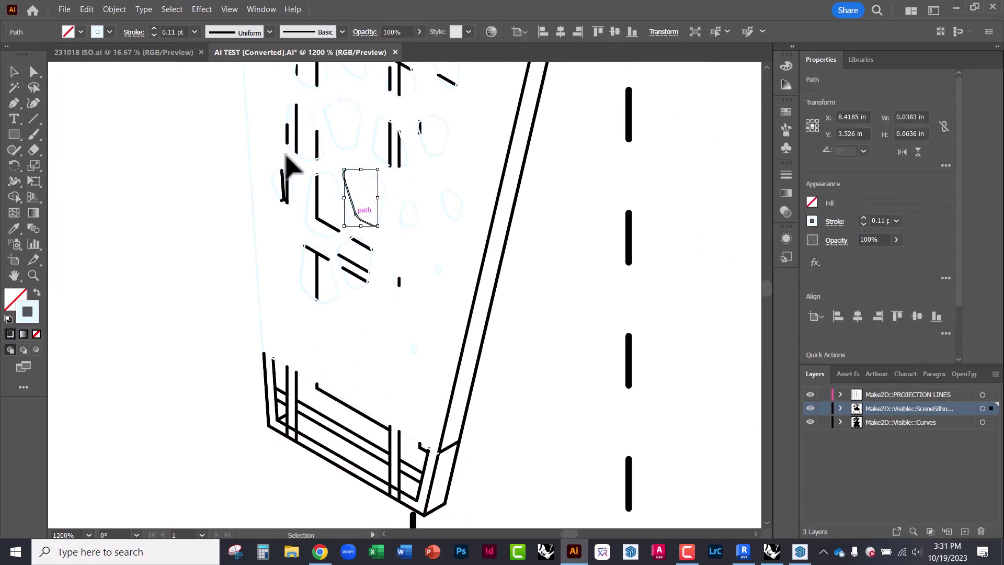
pyautogui.click(171, 10)
pyautogui.moveTo(262, 119)
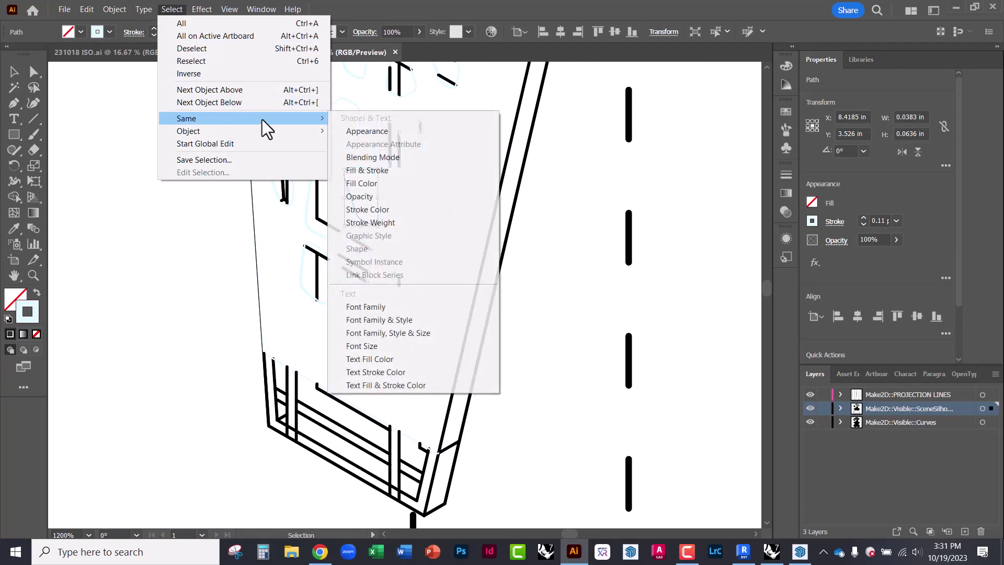
pyautogui.click(393, 215)
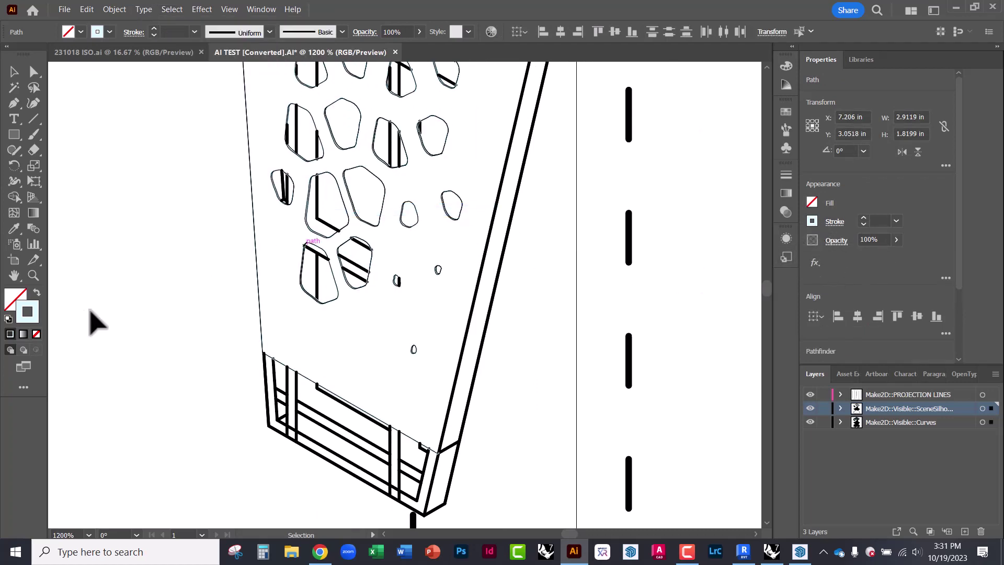
# Step: Set the stroke color of the selected pale blue linework to black (000000) and deselect it
pyautogui.doubleClick(35, 317)
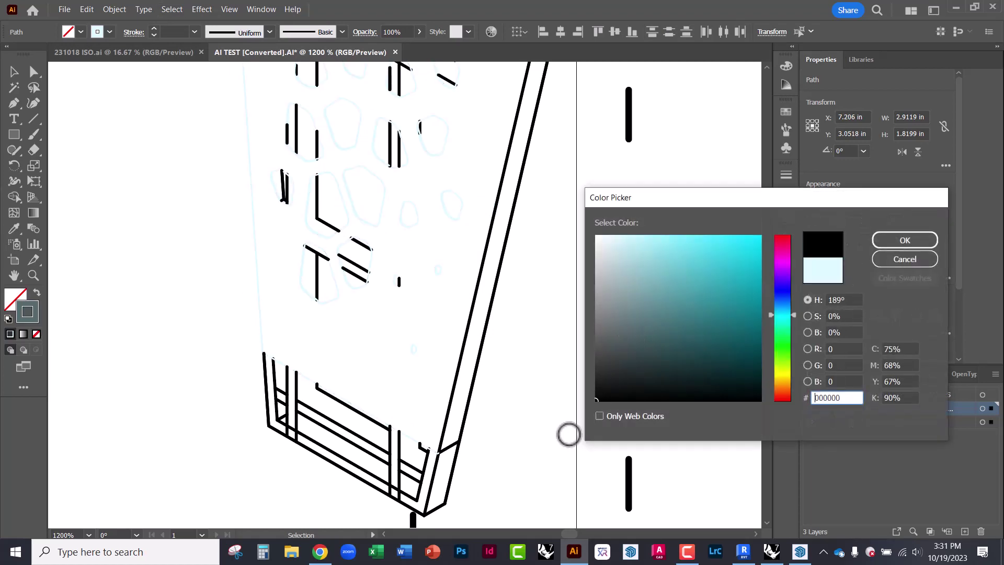
pyautogui.click(906, 240)
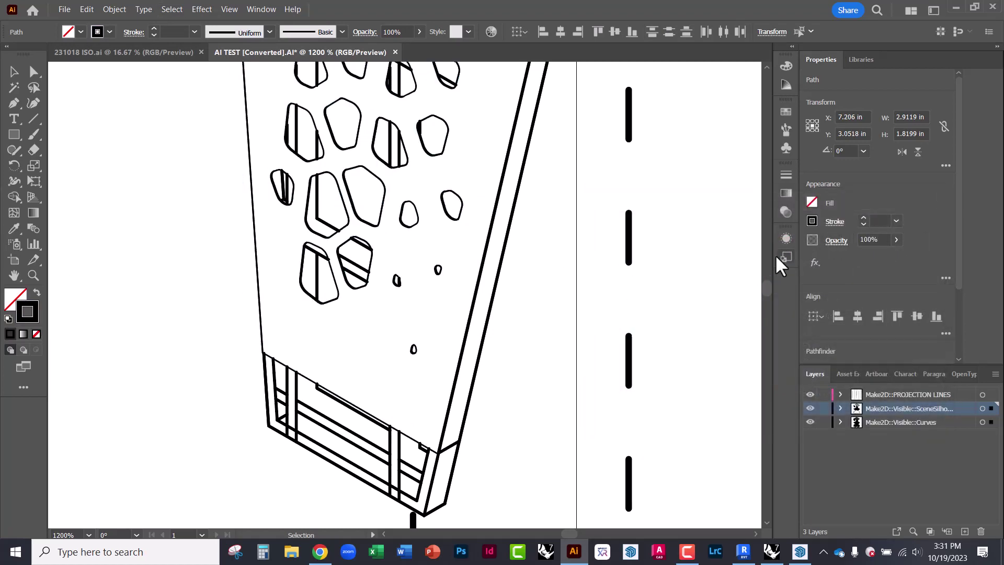
pyautogui.keyDown('alt'); pyautogui.scroll(-5, 482, 391); pyautogui.keyUp('alt')
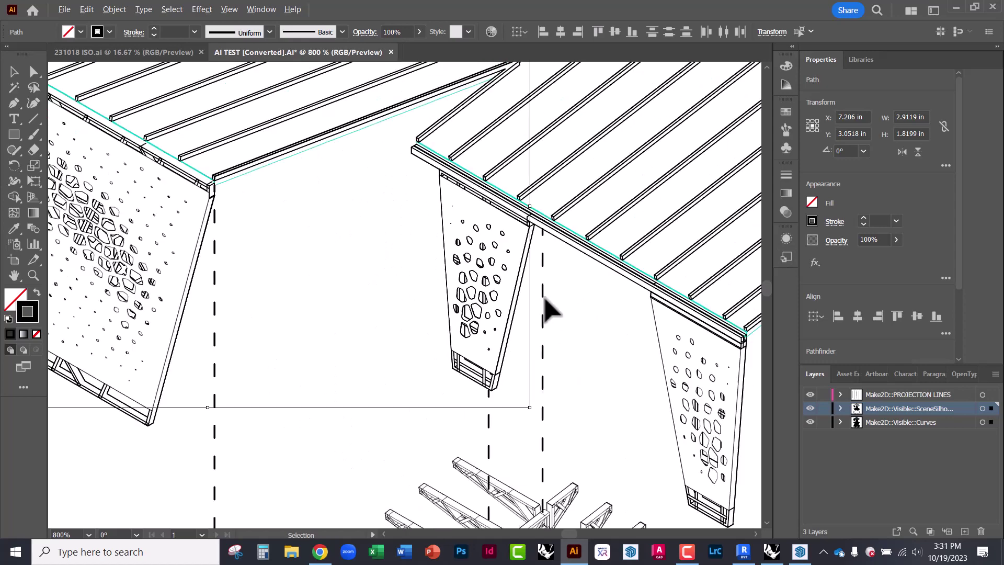
pyautogui.click(572, 316)
pyautogui.keyDown('alt'); pyautogui.scroll(-2, 572, 320); pyautogui.keyUp('alt')
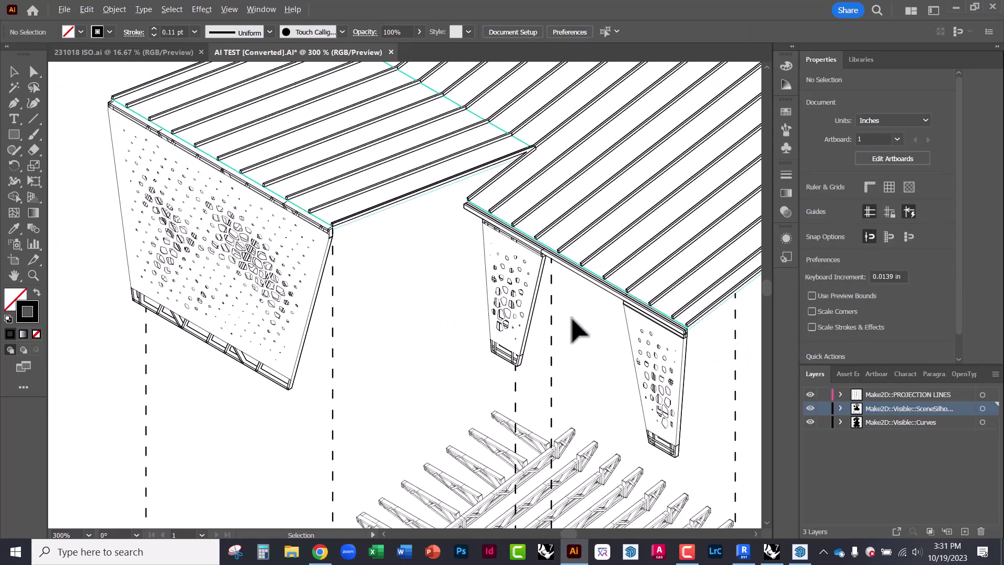
# Step: Select all the turquoise linework by matching the stroke color of a roof edge line above the large perforated panel
pyautogui.keyDown('alt'); pyautogui.scroll(3, 343, 287); pyautogui.keyUp('alt')
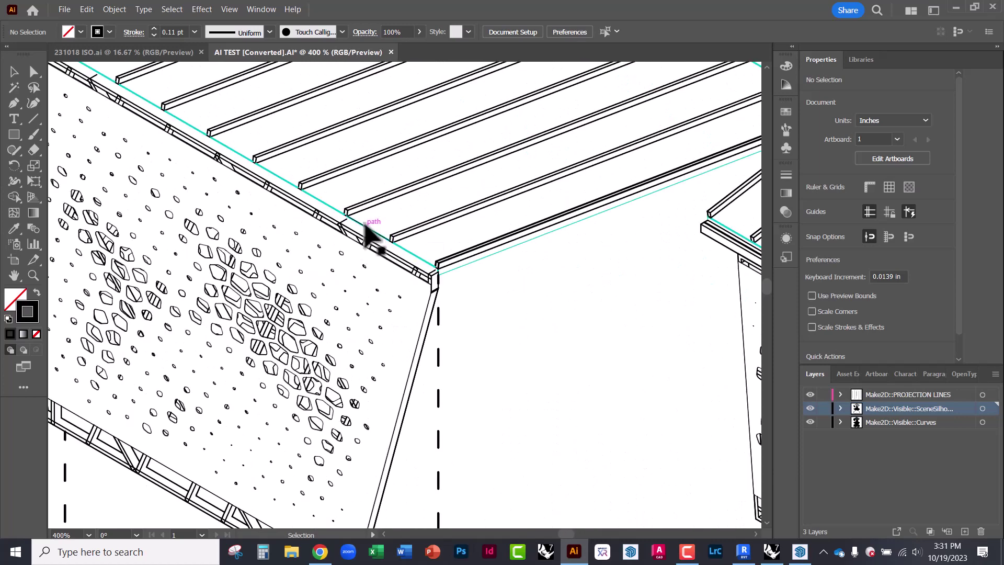
pyautogui.click(365, 226)
pyautogui.click(172, 10)
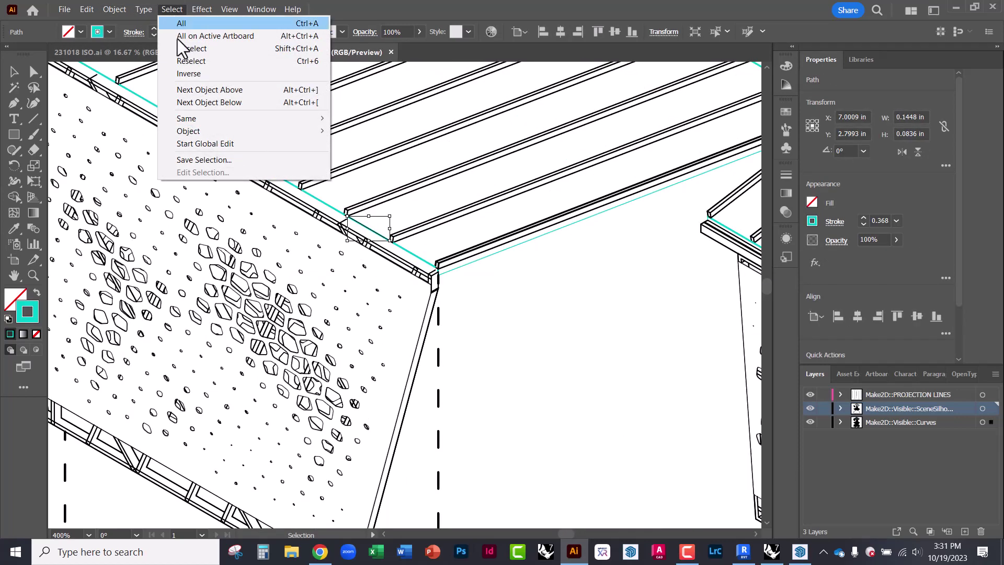
pyautogui.moveTo(245, 120)
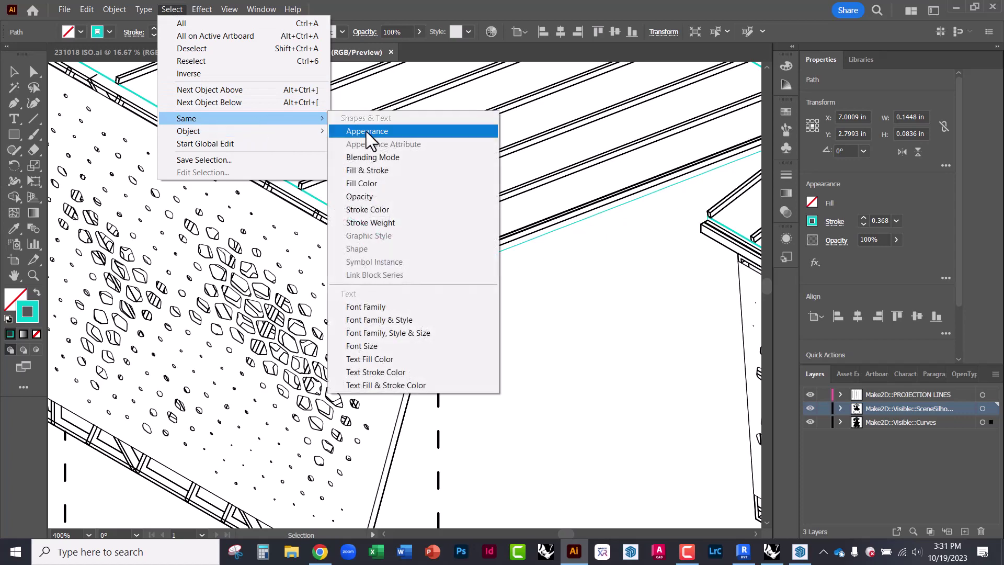
pyautogui.click(391, 208)
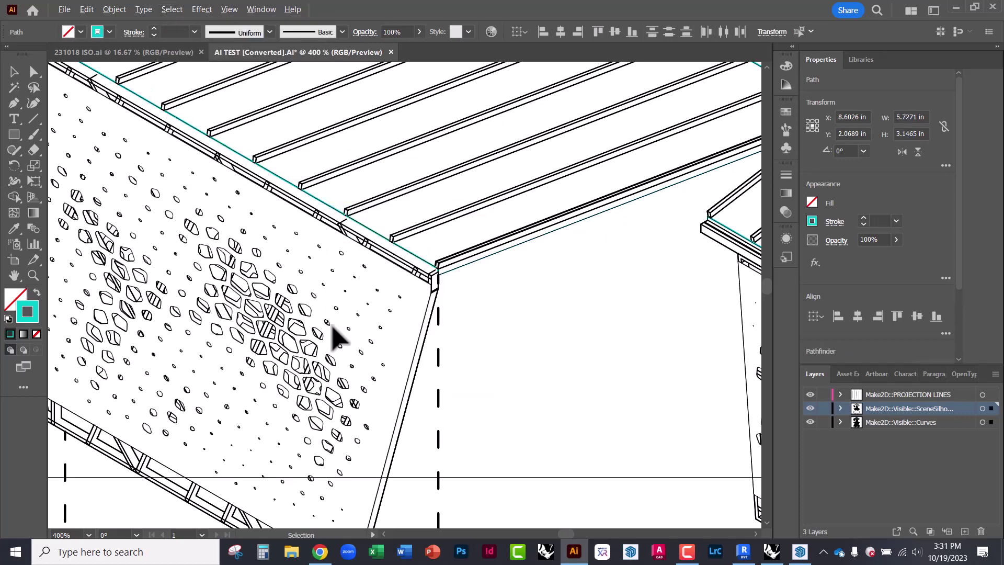
# Step: Set the stroke color of the selected turquoise roof edge linework to black (000000) and deselect it
pyautogui.doubleClick(32, 313)
pyautogui.moveTo(625, 328); pyautogui.dragTo(578, 432)
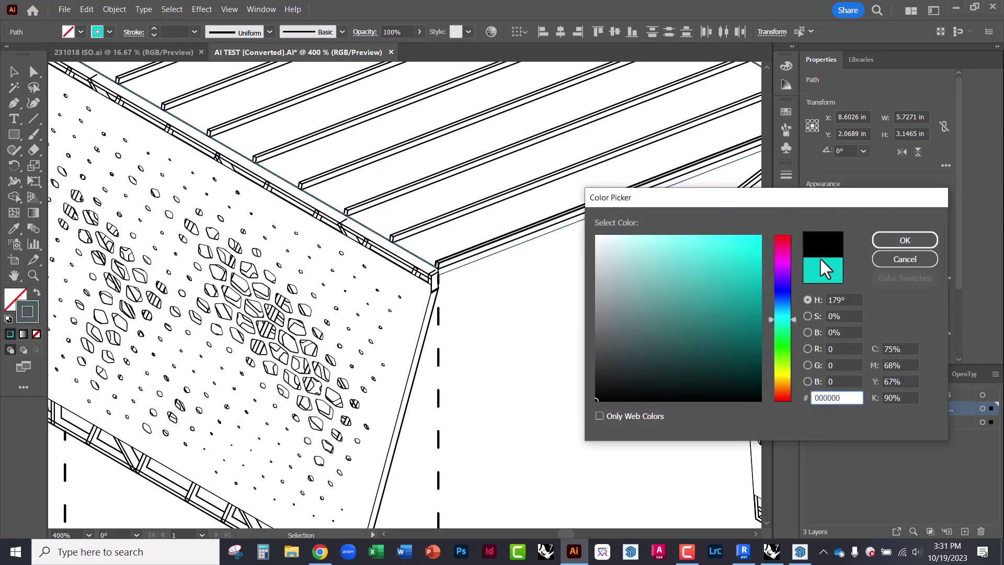
pyautogui.click(904, 241)
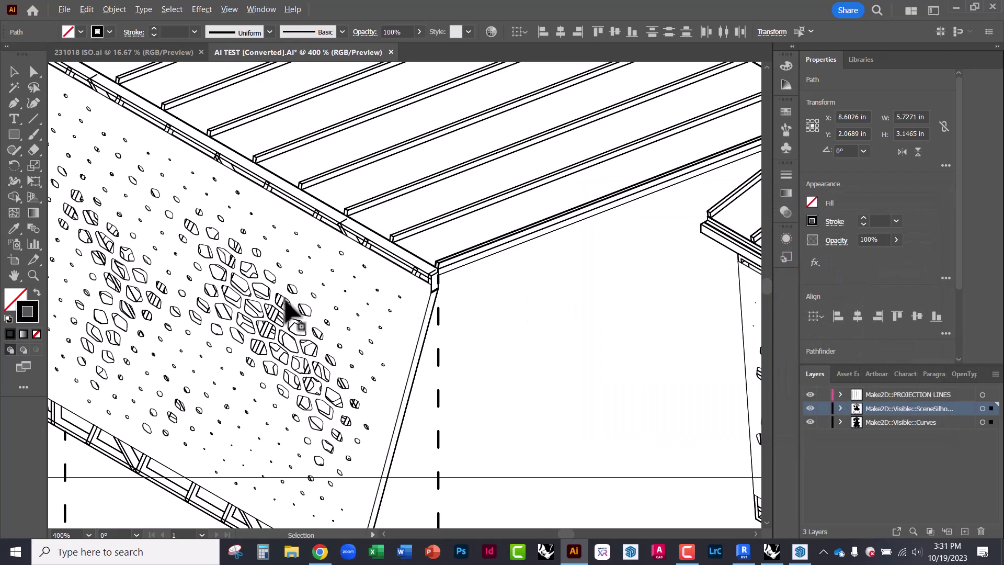
pyautogui.keyDown('alt'); pyautogui.scroll(-5, 287, 308); pyautogui.keyUp('alt')
pyautogui.click(575, 243)
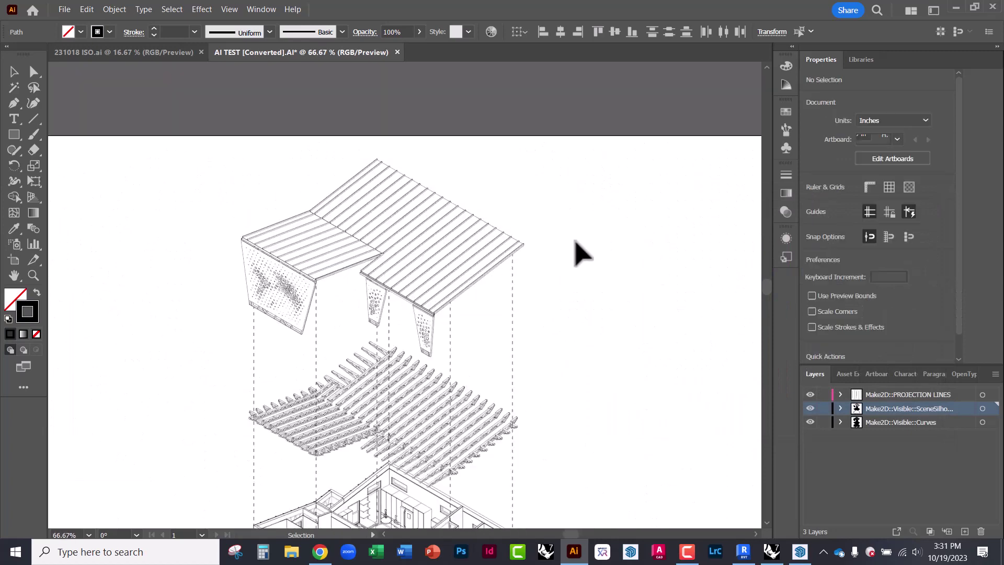
pyautogui.keyDown('alt'); pyautogui.scroll(-1, 508, 202); pyautogui.keyUp('alt')
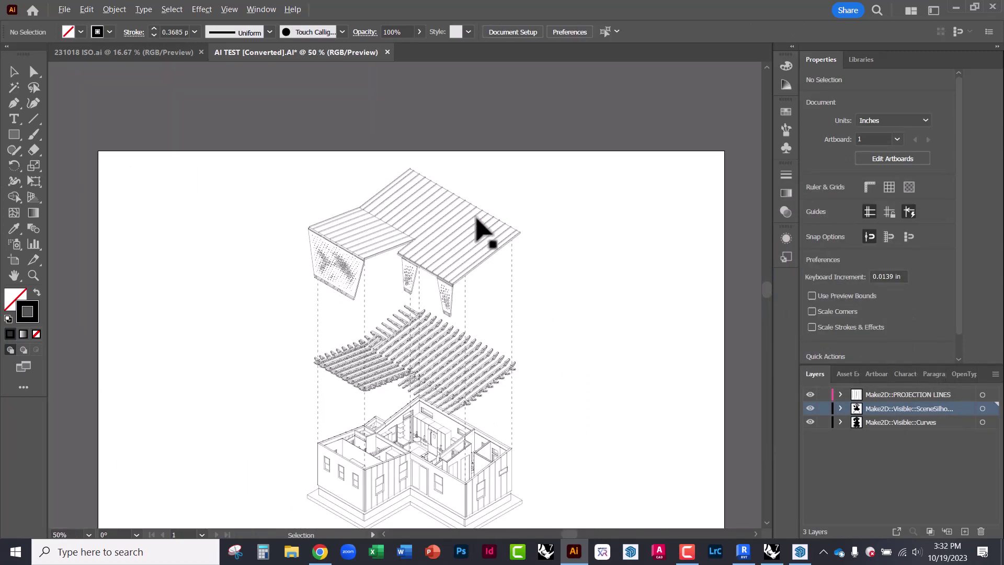
# Step: Hide the scene silhouette layer briefly and show it again to check which linework it holds
pyautogui.keyDown('alt'); pyautogui.scroll(2, 485, 238); pyautogui.keyUp('alt')
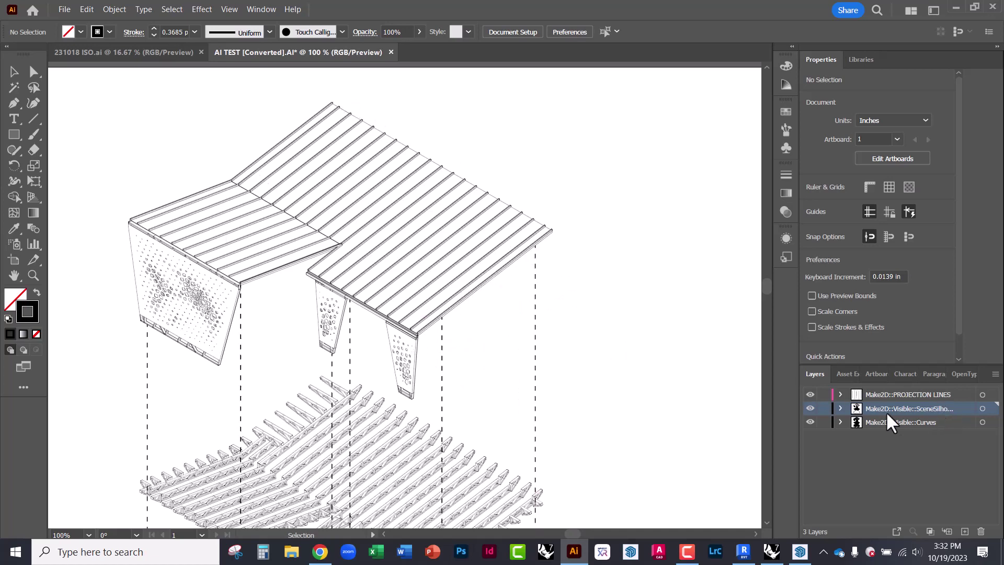
pyautogui.click(810, 409)
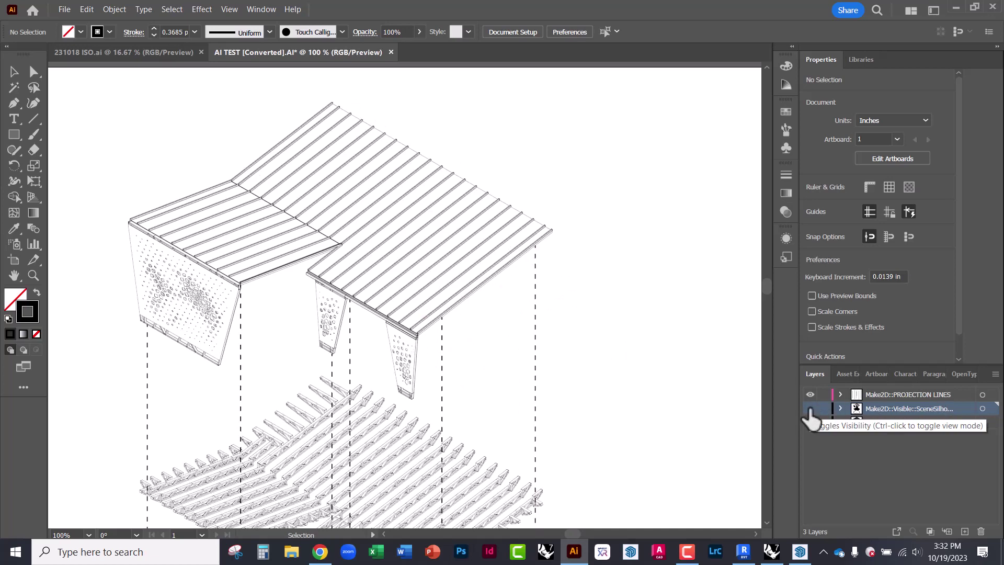
pyautogui.click(811, 409)
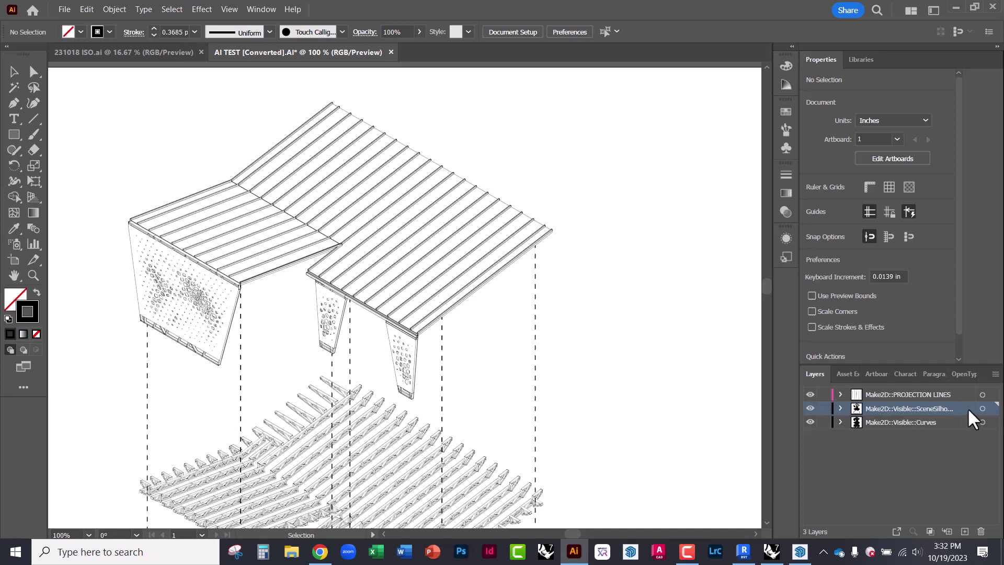
# Step: Try a 7 pt stroke weight on all the linework of the scene silhouette layer
pyautogui.click(982, 408)
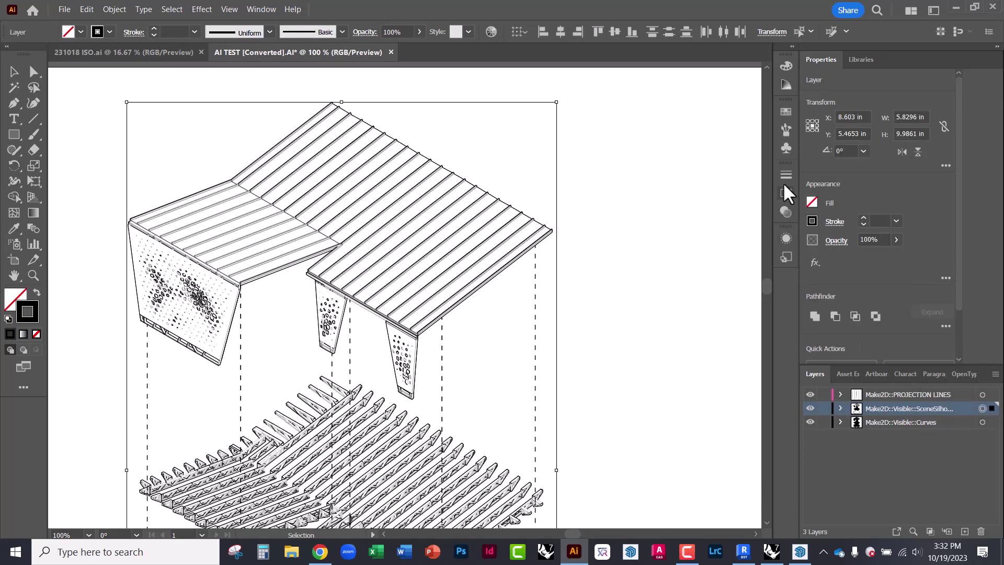
pyautogui.scroll(-2, 473, 198)
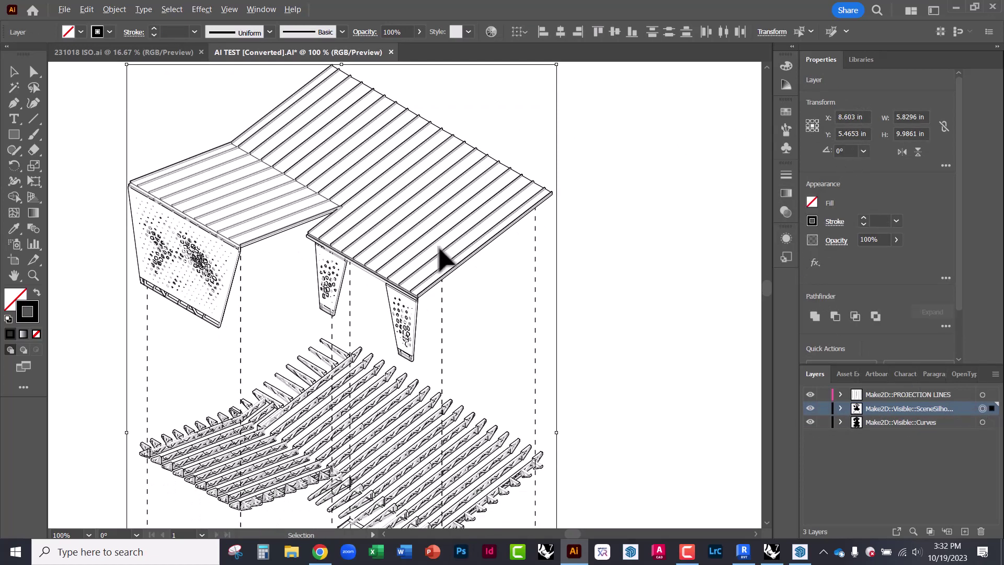
pyautogui.keyDown('alt'); pyautogui.scroll(-3, 442, 258); pyautogui.keyUp('alt')
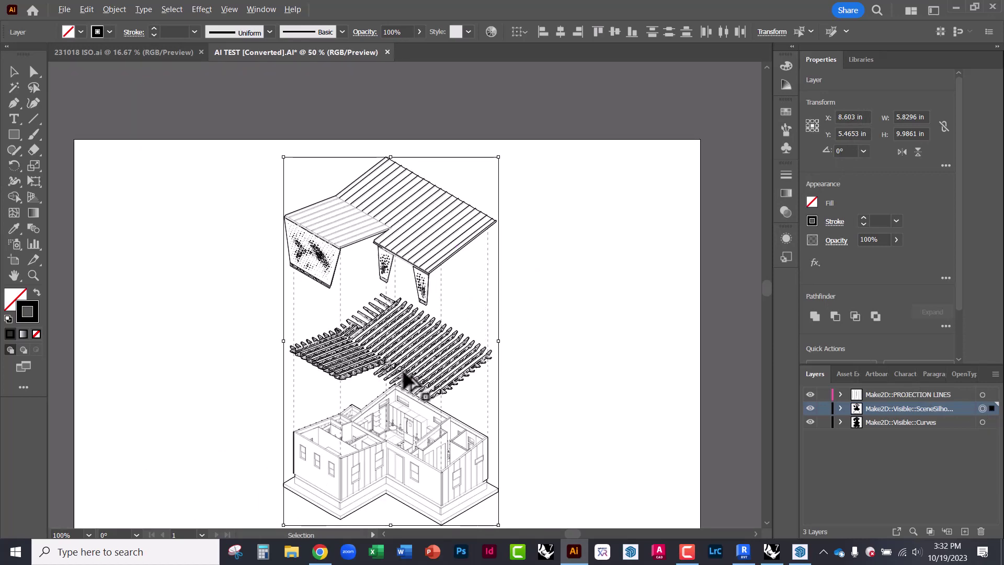
pyautogui.keyDown('alt'); pyautogui.scroll(1, 410, 209); pyautogui.keyUp('alt')
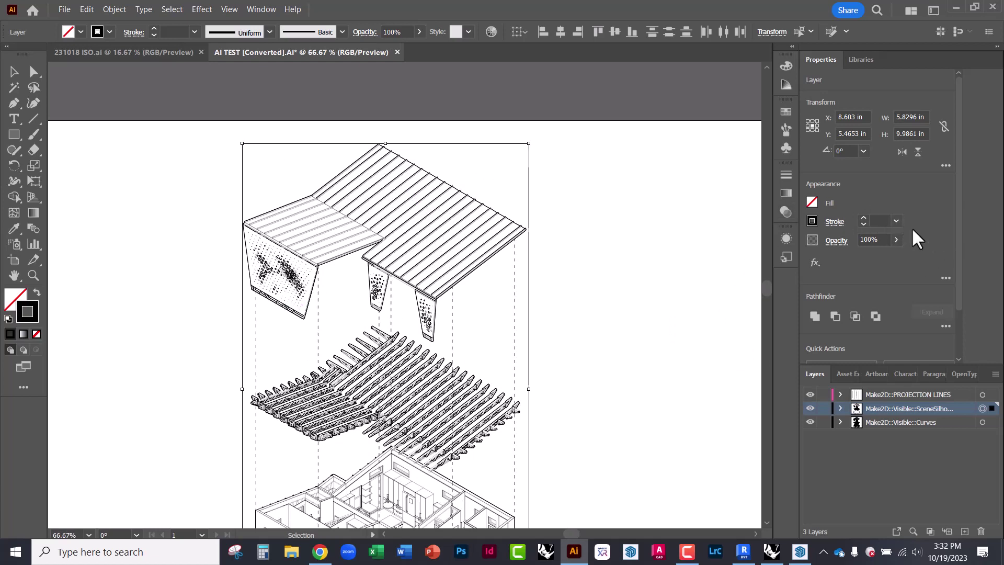
pyautogui.click(896, 221)
pyautogui.click(908, 365)
pyautogui.scroll(-1, 368, 155)
pyautogui.scroll(-2, 368, 154)
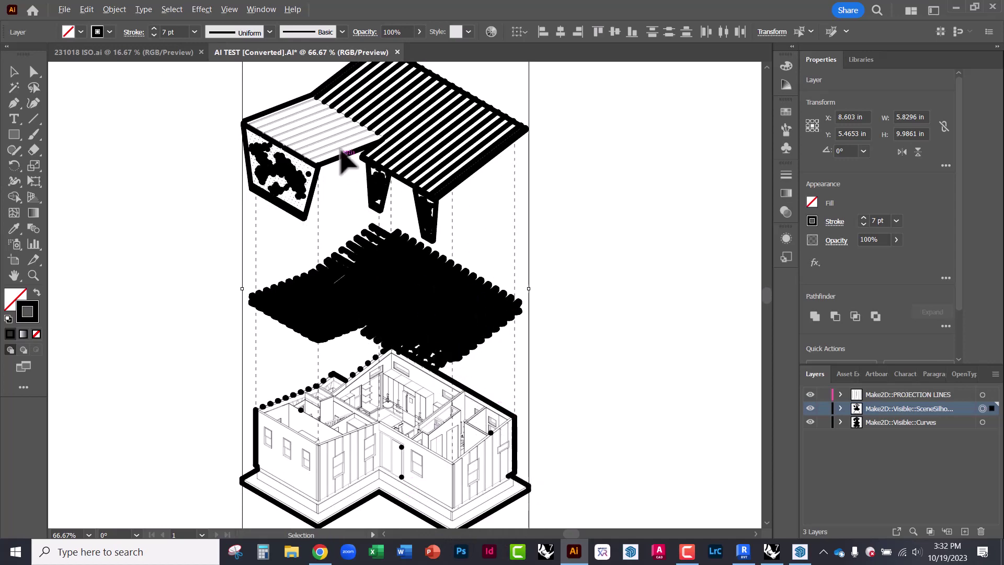
pyautogui.keyDown('alt'); pyautogui.scroll(2, 408, 151); pyautogui.keyUp('alt')
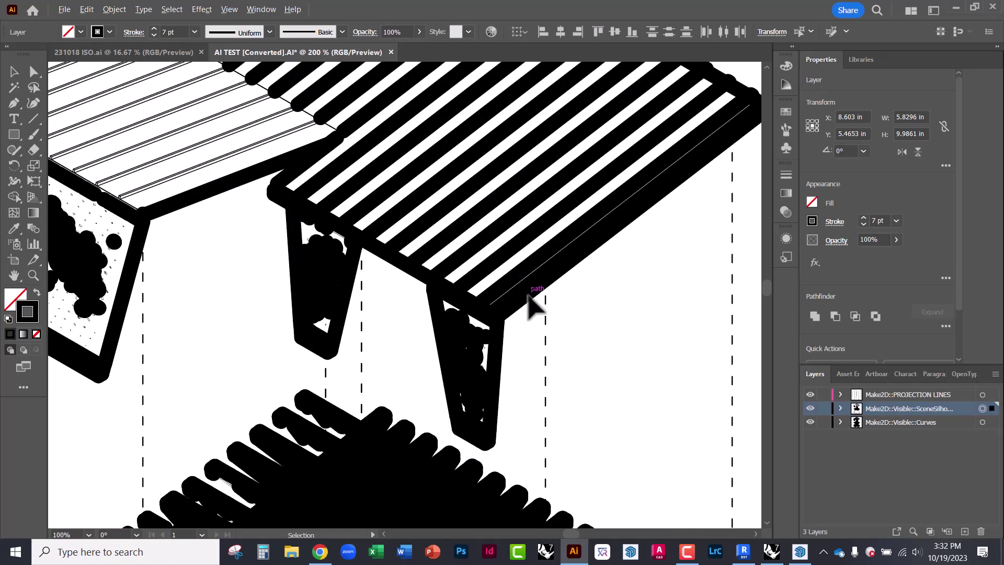
pyautogui.keyDown('alt'); pyautogui.scroll(-2, 529, 302); pyautogui.keyUp('alt')
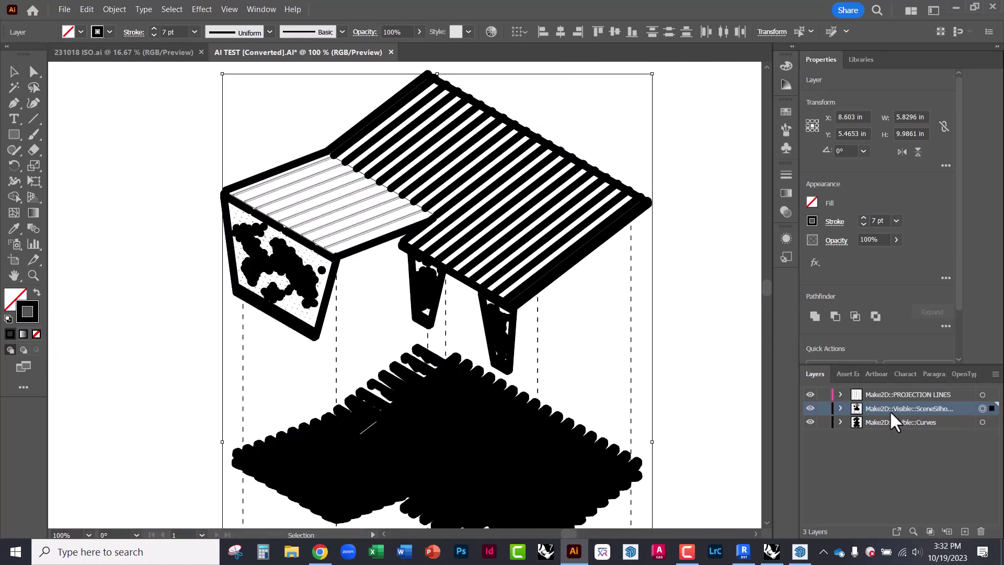
pyautogui.hotkey('ctrl', 'z')
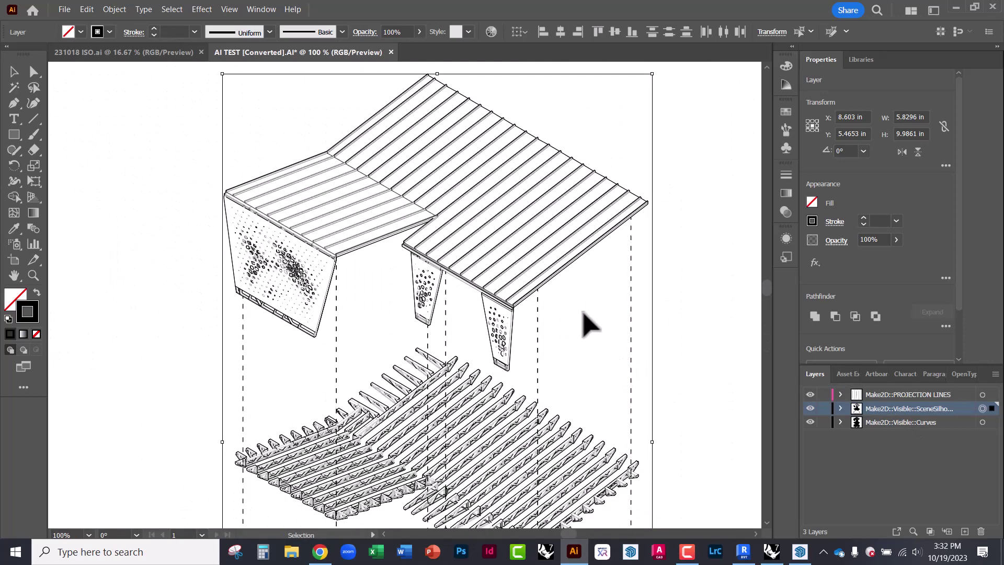
pyautogui.click(689, 335)
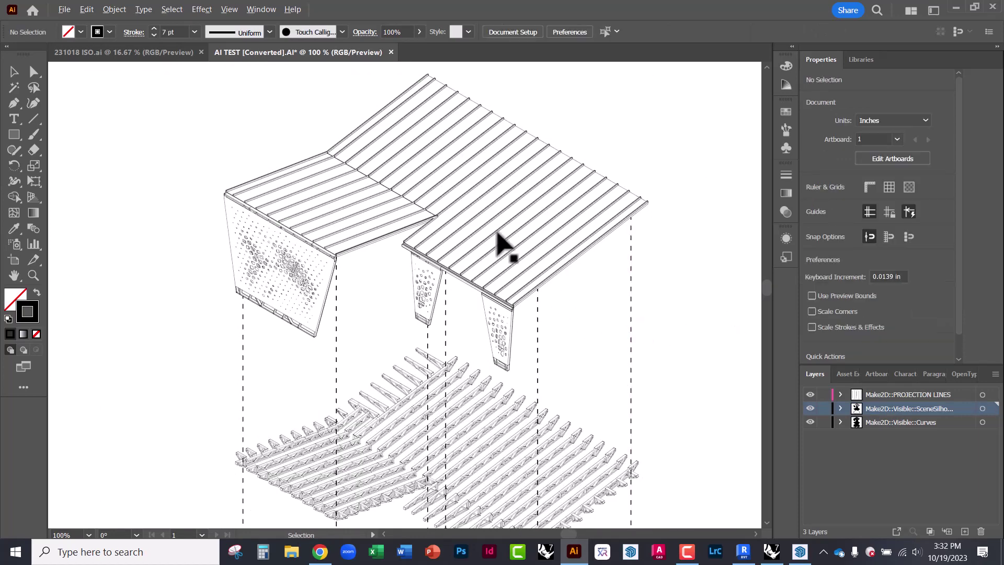
# Step: Add a new layer above the projection lines layer and lock the three Make2D layers
pyautogui.keyDown('alt'); pyautogui.scroll(-2, 408, 178); pyautogui.keyUp('alt')
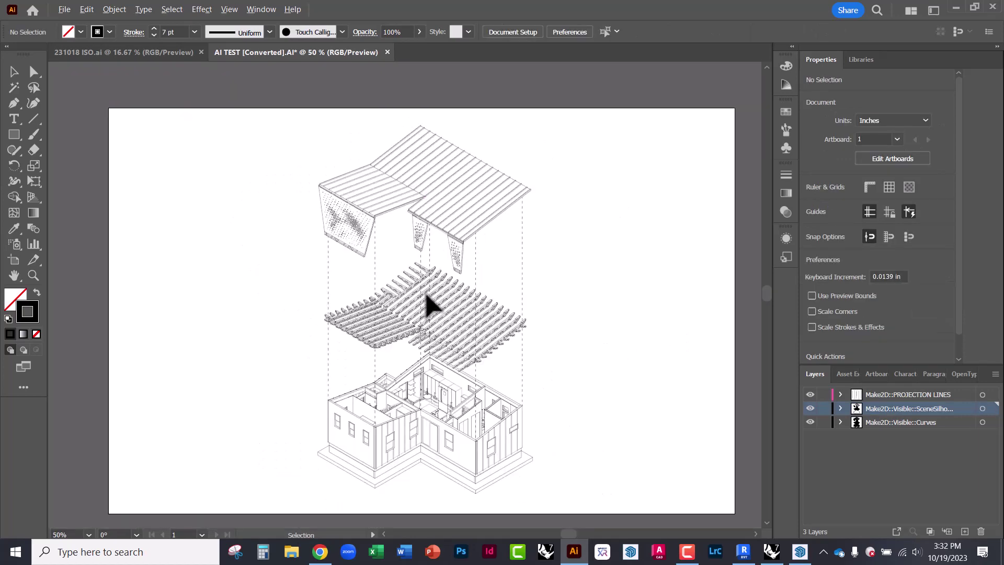
pyautogui.keyDown('alt'); pyautogui.scroll(3, 440, 447); pyautogui.keyUp('alt')
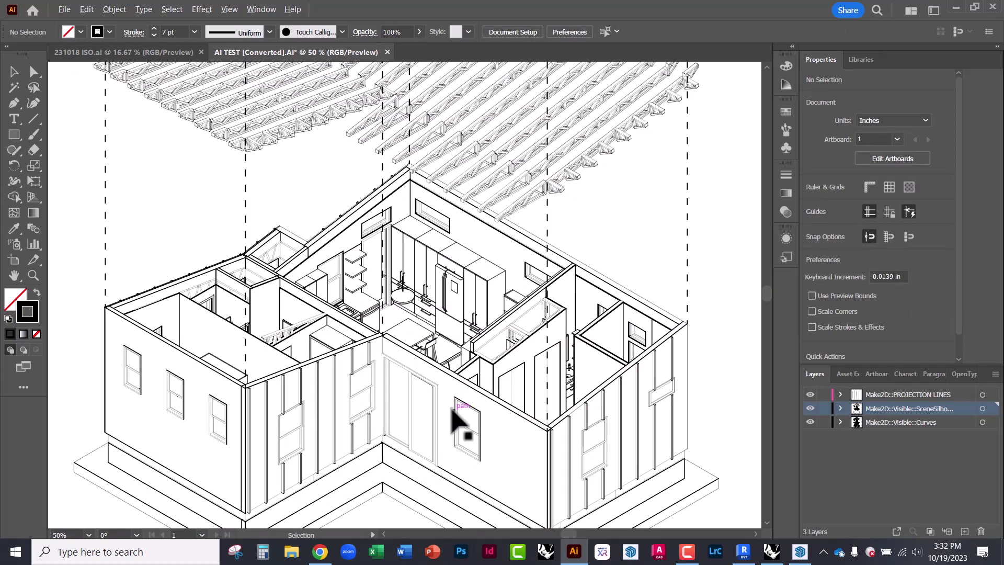
pyautogui.keyDown('alt'); pyautogui.scroll(3, 398, 350); pyautogui.keyUp('alt')
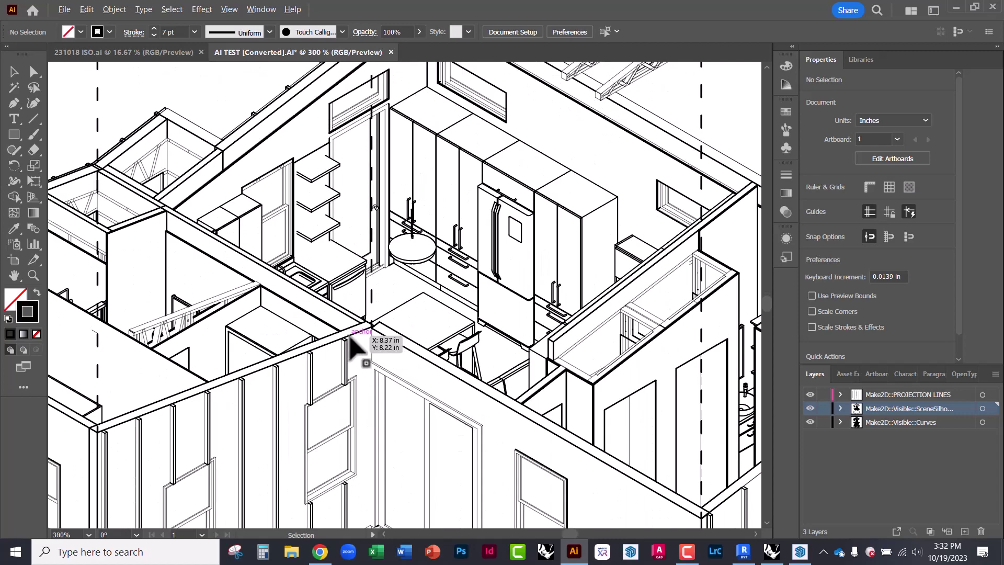
pyautogui.keyDown('alt'); pyautogui.scroll(-2, 359, 449); pyautogui.keyUp('alt')
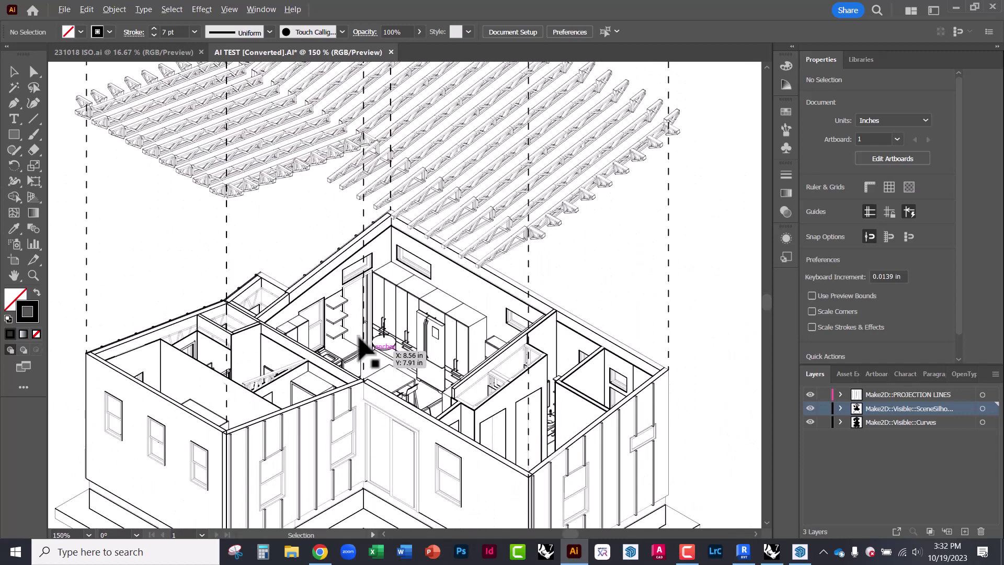
pyautogui.keyDown('alt'); pyautogui.scroll(-2, 363, 352); pyautogui.keyUp('alt')
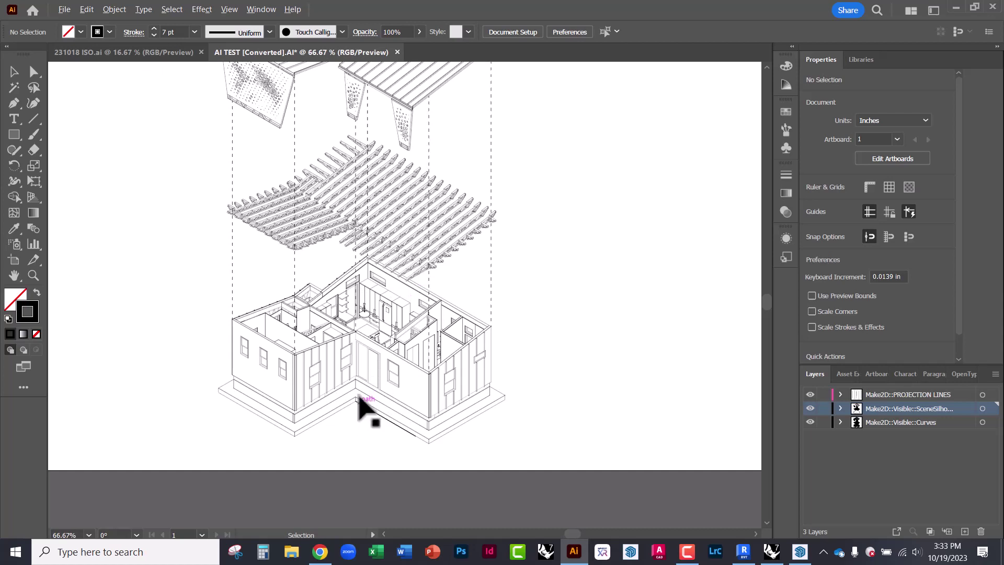
pyautogui.click(887, 396)
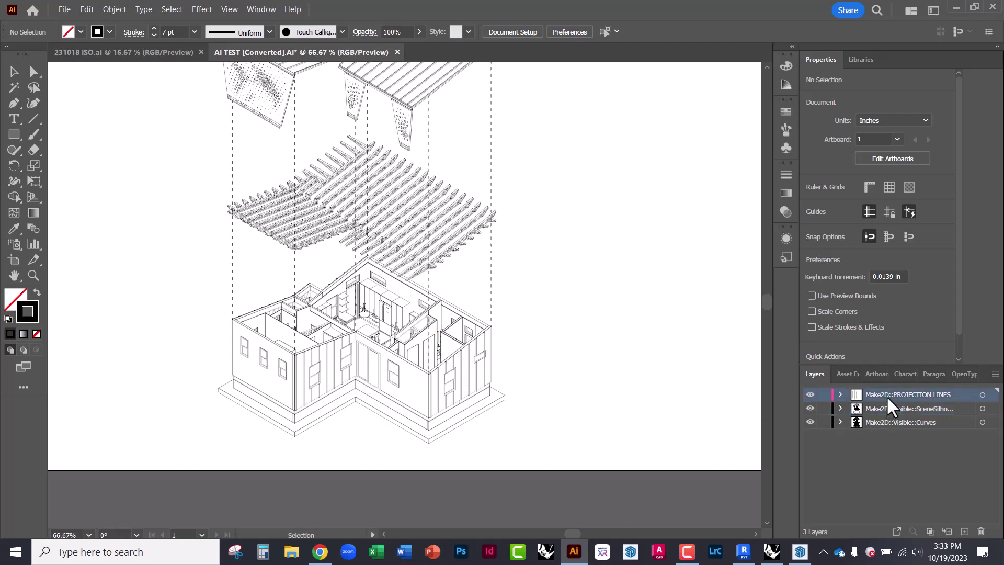
pyautogui.click(964, 531)
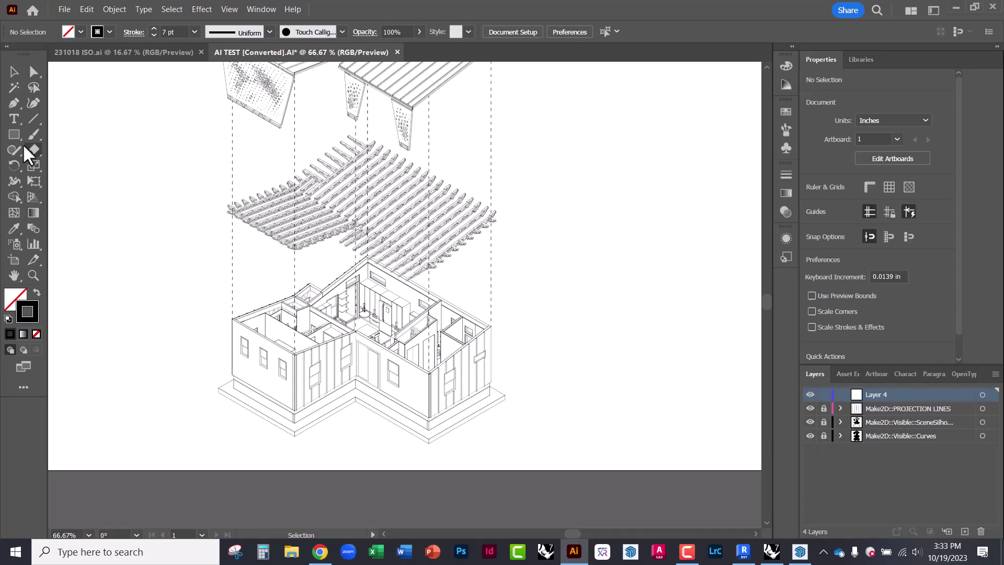
# Step: Start a Pen tool outline with a 3 pt stroke at the lowest front corner of the house's base slab
pyautogui.click(13, 103)
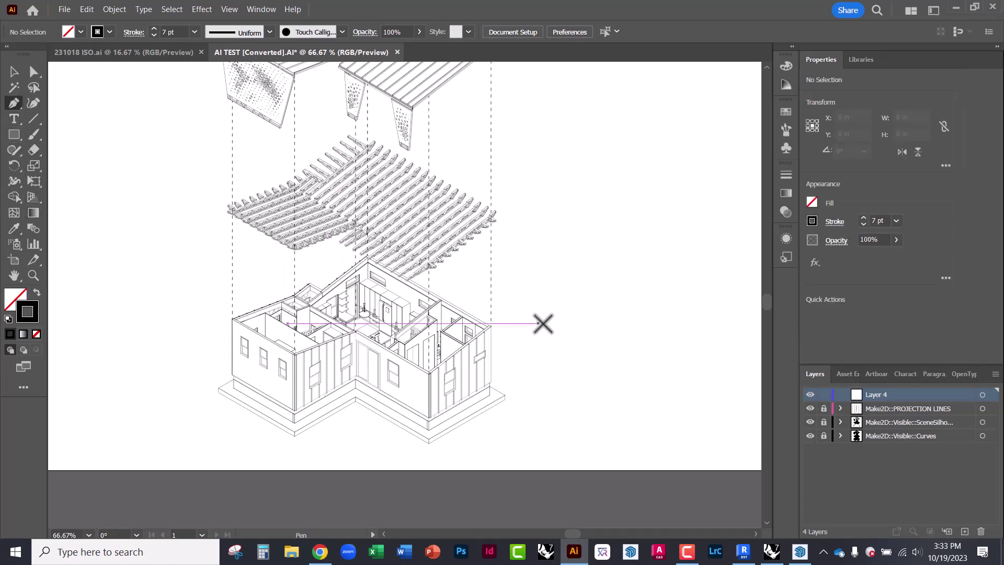
pyautogui.click(896, 222)
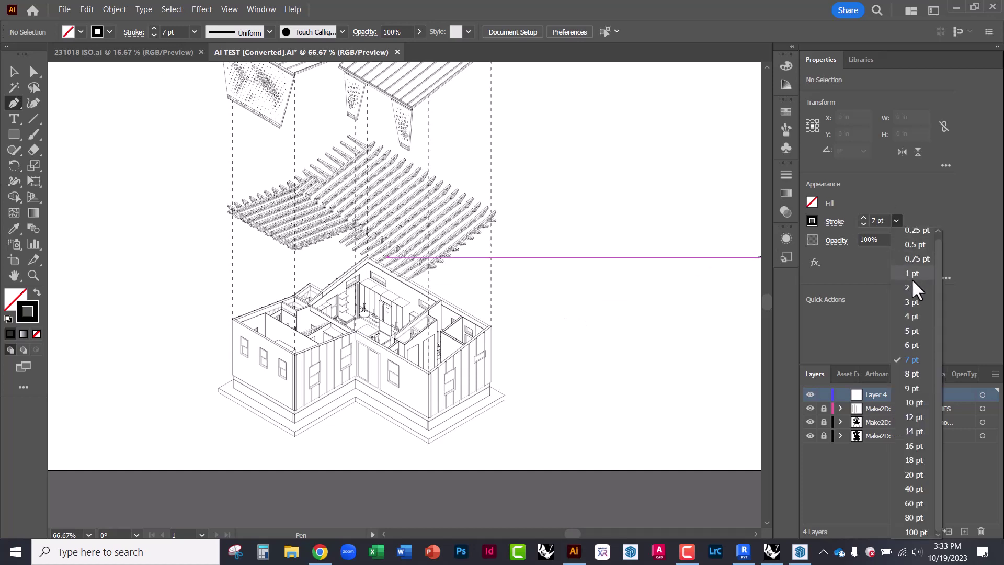
pyautogui.click(913, 301)
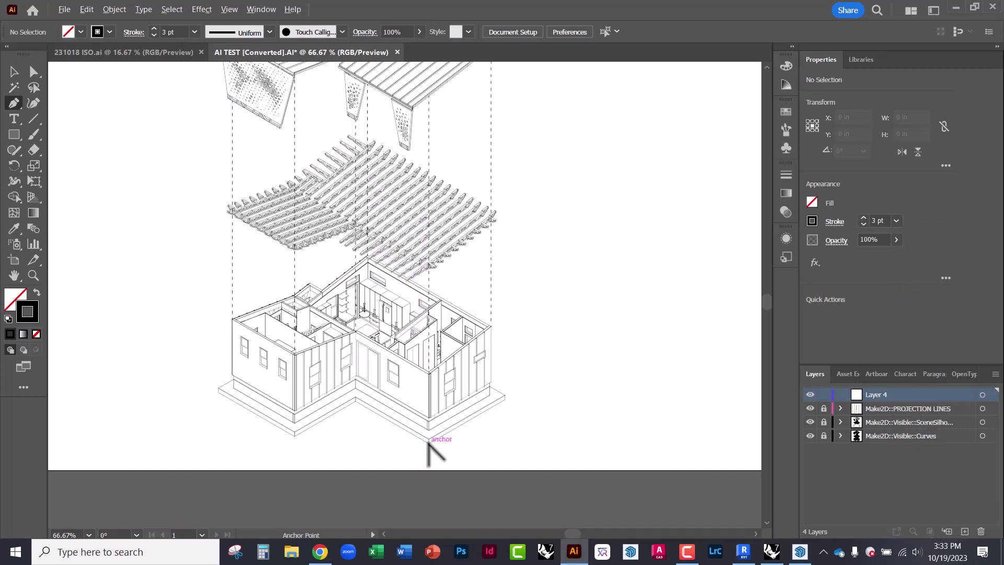
pyautogui.keyDown('alt'); pyautogui.scroll(3, 428, 443); pyautogui.keyUp('alt')
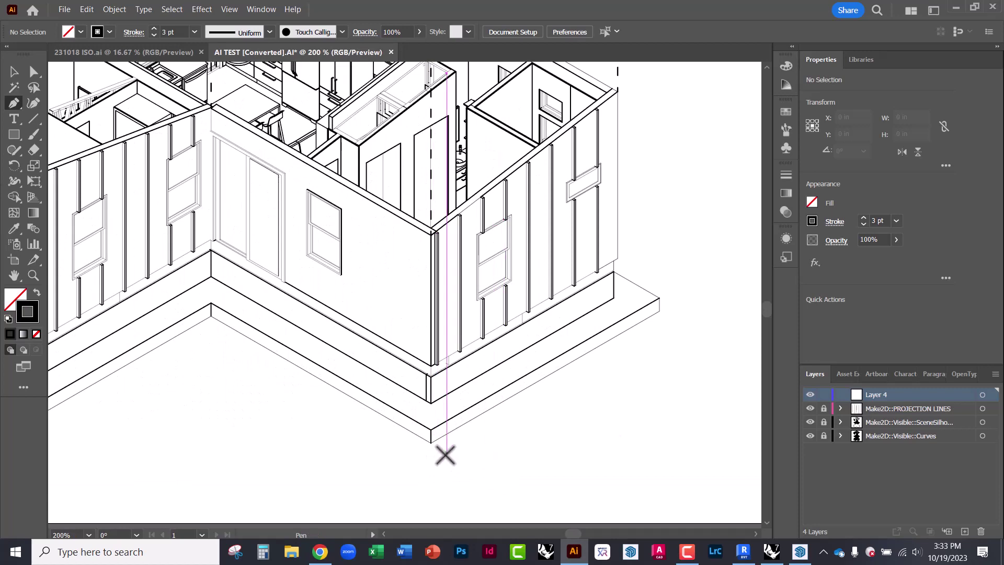
pyautogui.keyDown('alt'); pyautogui.scroll(2, 432, 446); pyautogui.keyUp('alt')
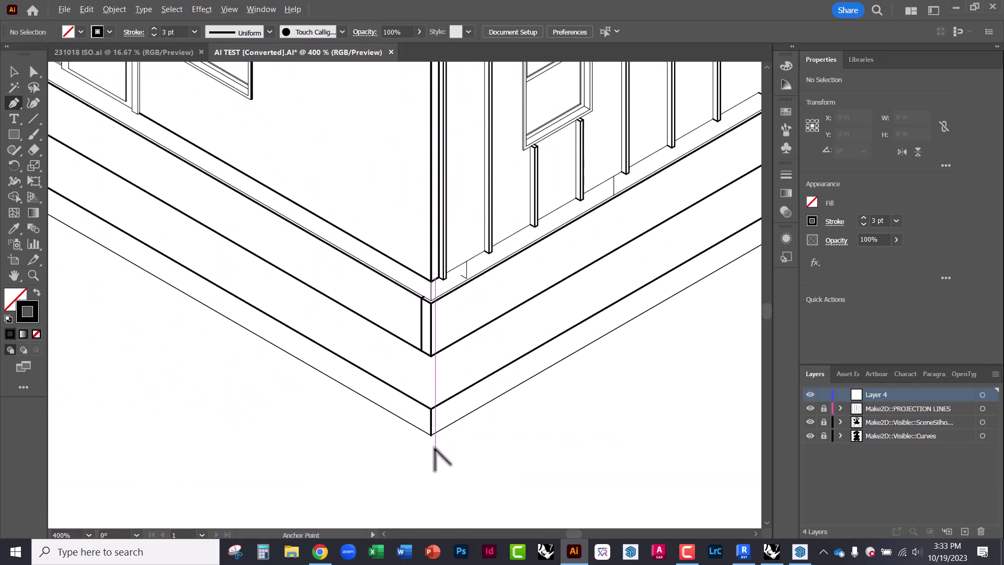
pyautogui.click(432, 433)
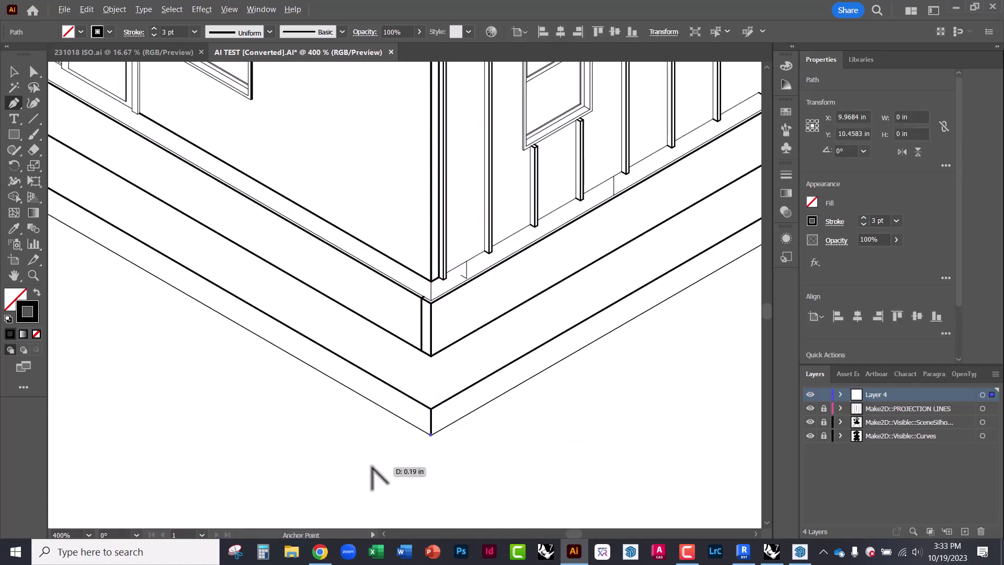
# Step: Trace the outline along the slab's lower right edge, around its far right corner and up to the foot of the outer wall corner
pyautogui.keyDown('alt'); pyautogui.scroll(-4, 372, 468); pyautogui.keyUp('alt')
pyautogui.keyDown('alt'); pyautogui.scroll(5, 512, 406); pyautogui.keyUp('alt')
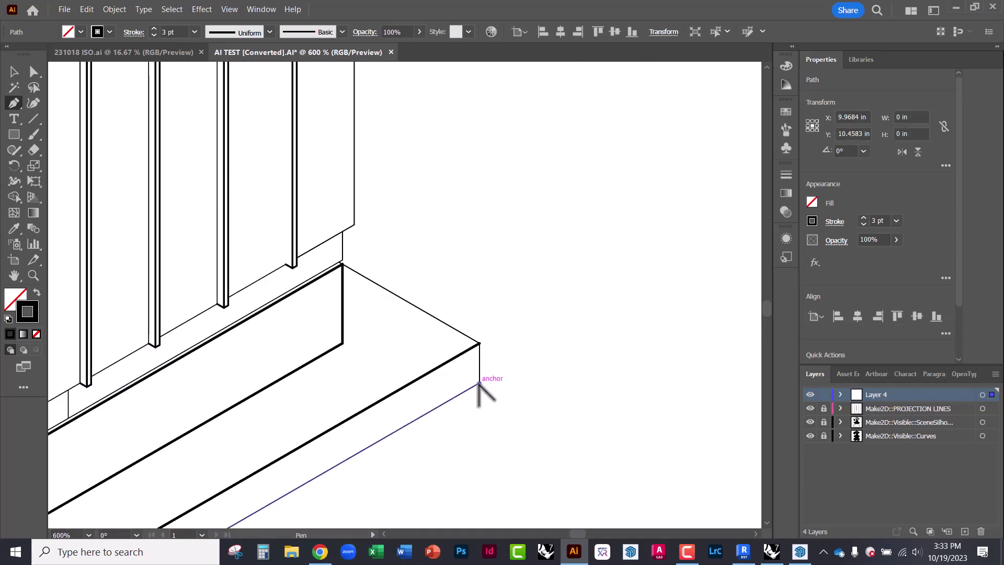
pyautogui.click(479, 383)
pyautogui.click(479, 344)
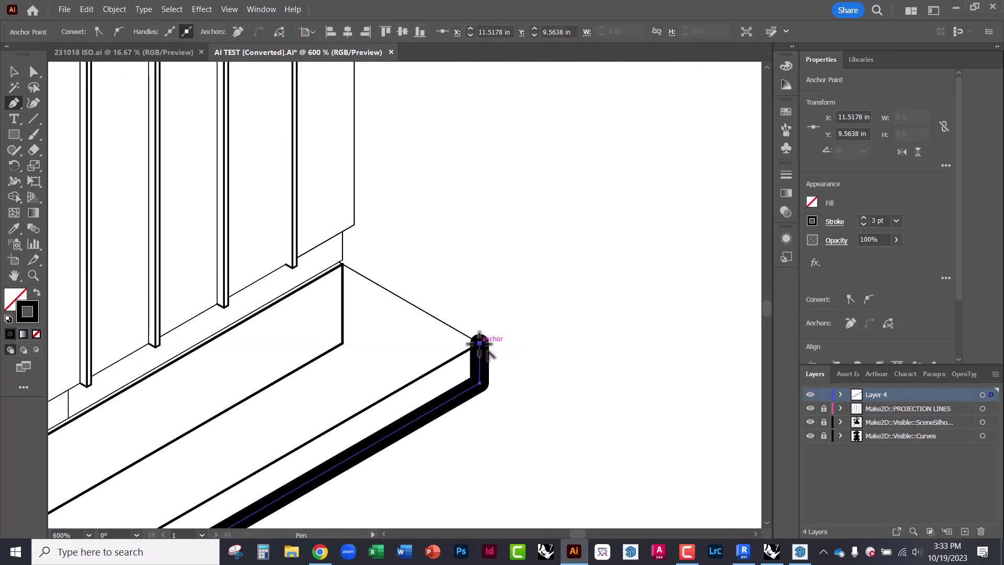
pyautogui.click(341, 267)
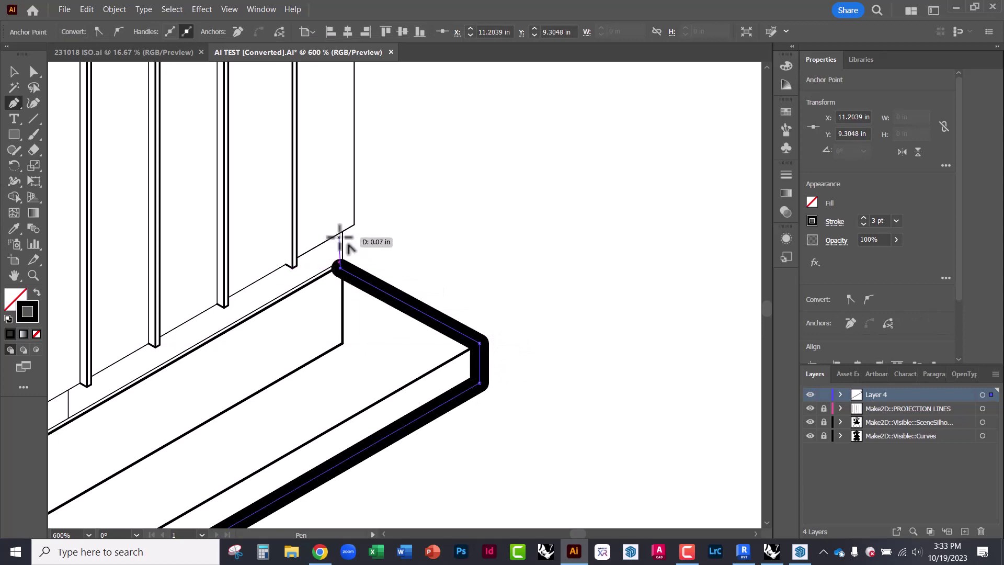
pyautogui.click(343, 230)
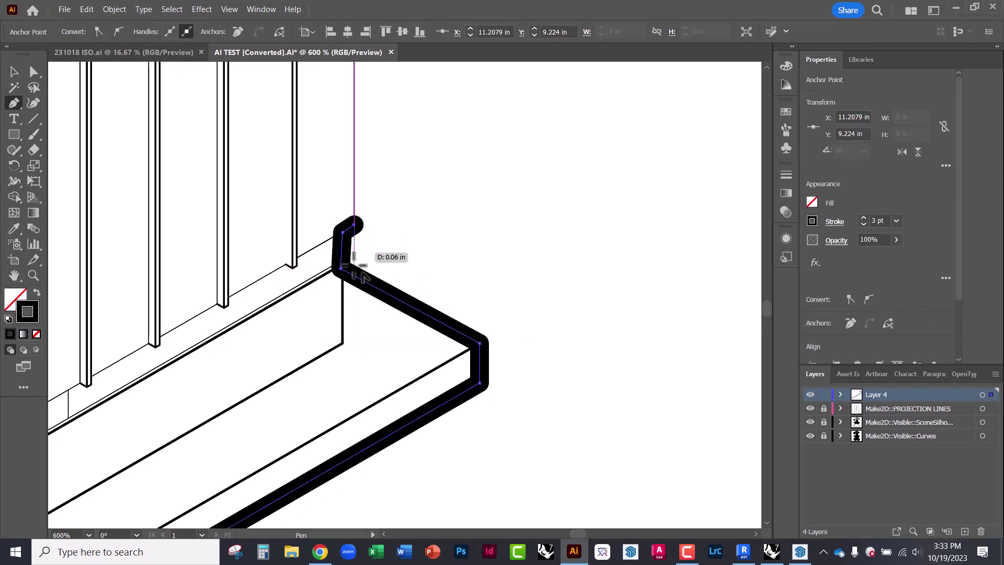
pyautogui.scroll(-2, 382, 387)
pyautogui.keyDown('alt'); pyautogui.scroll(-4, 415, 431); pyautogui.keyUp('alt')
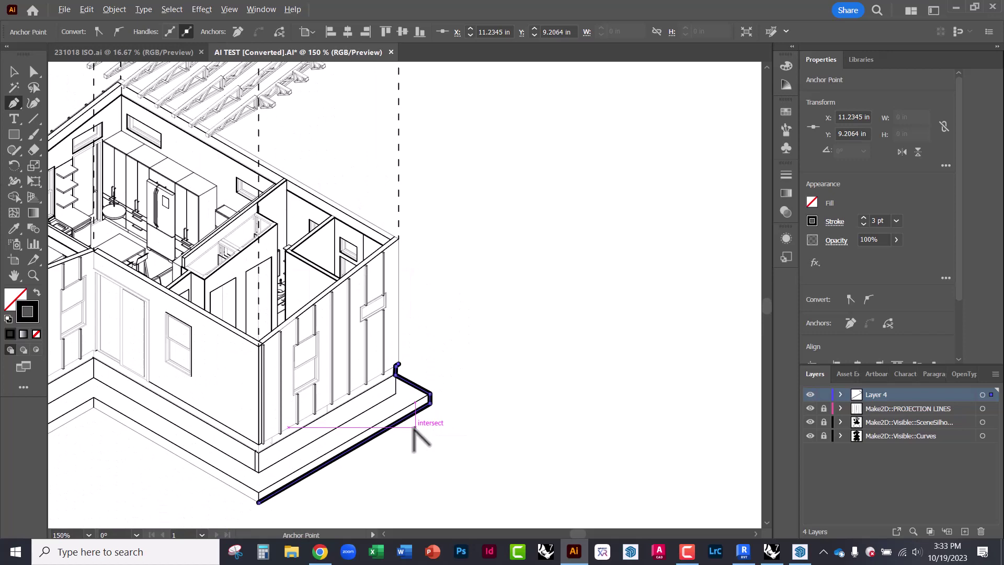
# Step: Draw the vertical outline along the house's right wall corner from its top down to the end of the slab outline
pyautogui.keyDown('alt'); pyautogui.scroll(3, 404, 224); pyautogui.keyUp('alt')
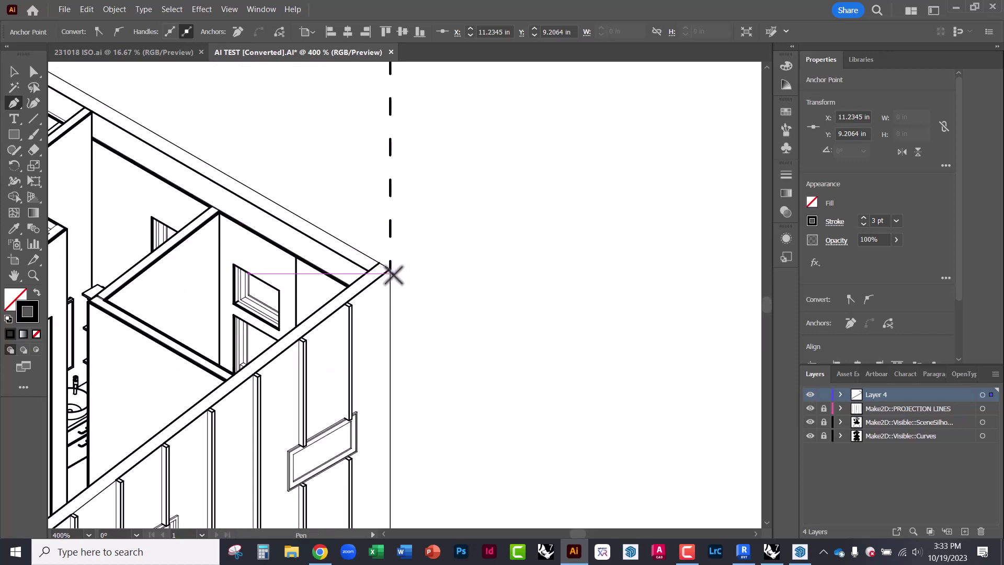
pyautogui.click(389, 271)
pyautogui.keyDown('alt'); pyautogui.scroll(-1, 430, 240); pyautogui.keyUp('alt')
pyautogui.scroll(-3, 429, 246)
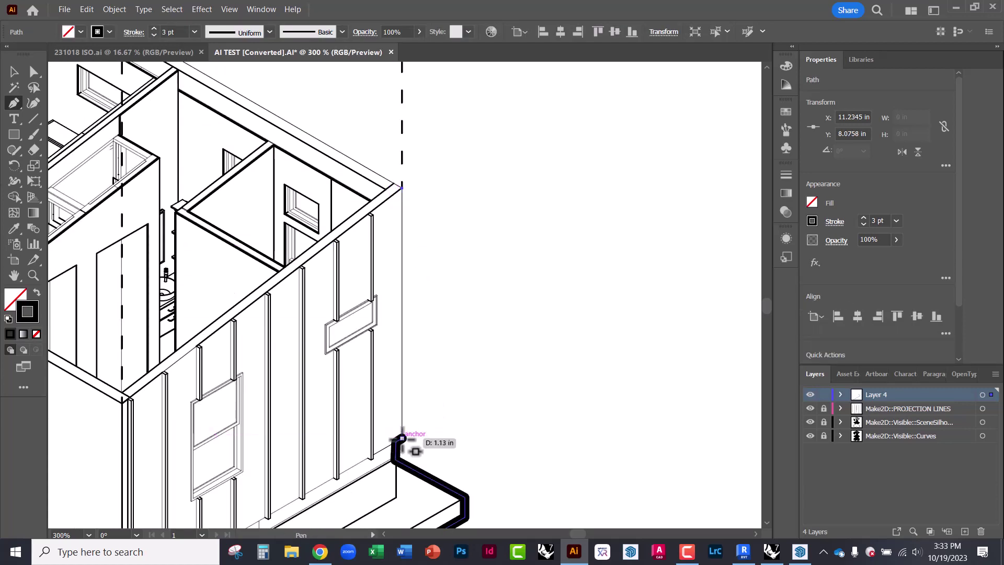
pyautogui.click(402, 437)
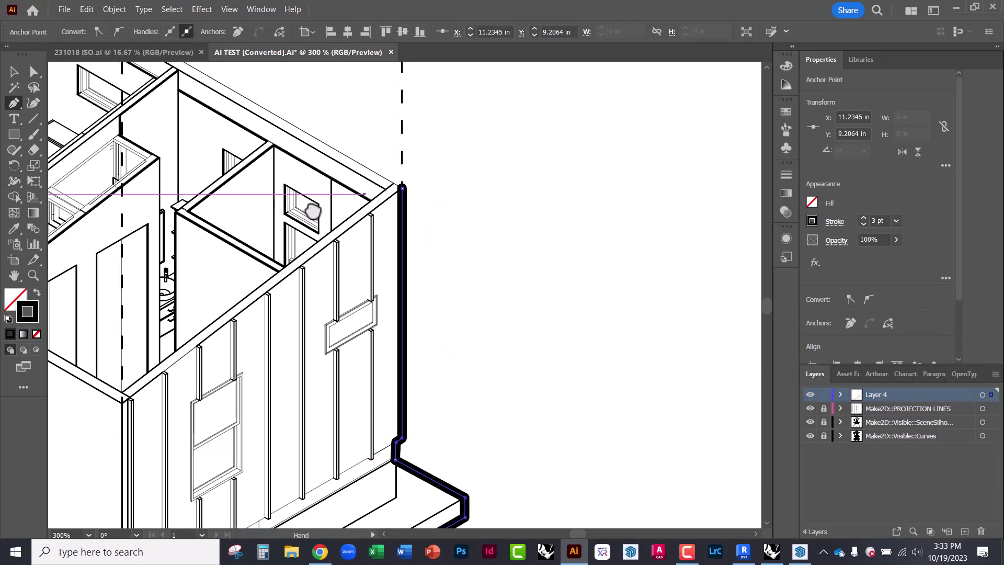
# Step: Continue the outline from the right wall corner along the rear wall's top edge to the house's rear apex
pyautogui.moveTo(366, 194); pyautogui.dragTo(499, 340)
pyautogui.click(519, 334)
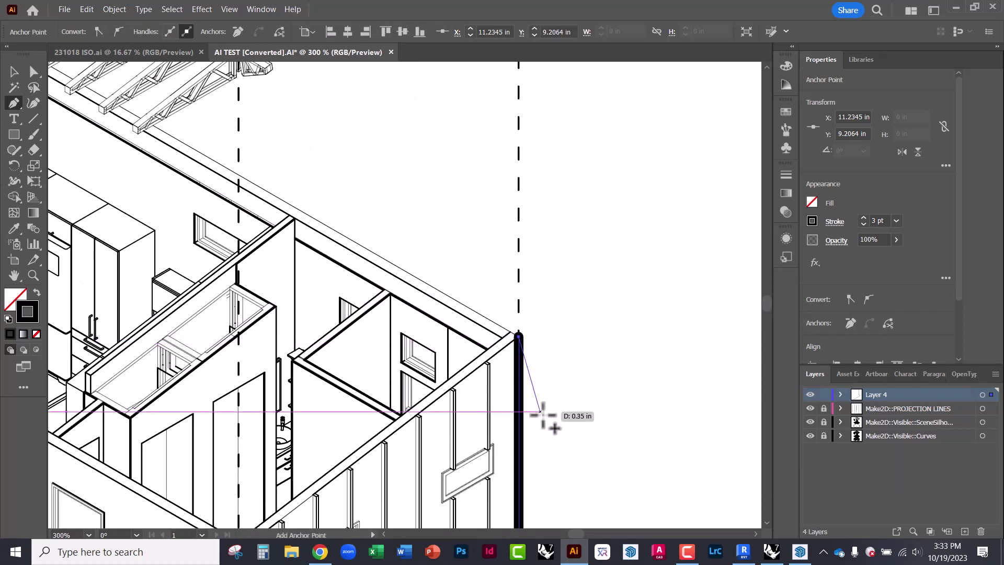
pyautogui.keyDown('alt'); pyautogui.scroll(-1, 555, 437); pyautogui.keyUp('alt')
pyautogui.keyDown('alt'); pyautogui.scroll(3, 169, 163); pyautogui.keyUp('alt')
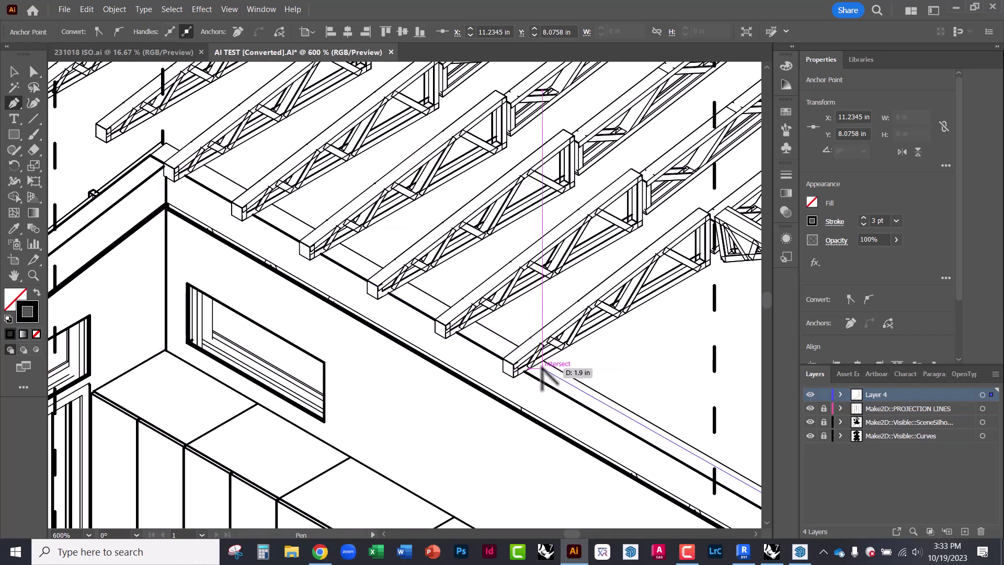
pyautogui.click(151, 148)
pyautogui.keyDown('alt'); pyautogui.scroll(-2, 464, 238); pyautogui.keyUp('alt')
pyautogui.keyDown('alt'); pyautogui.scroll(-1, 463, 238); pyautogui.keyUp('alt')
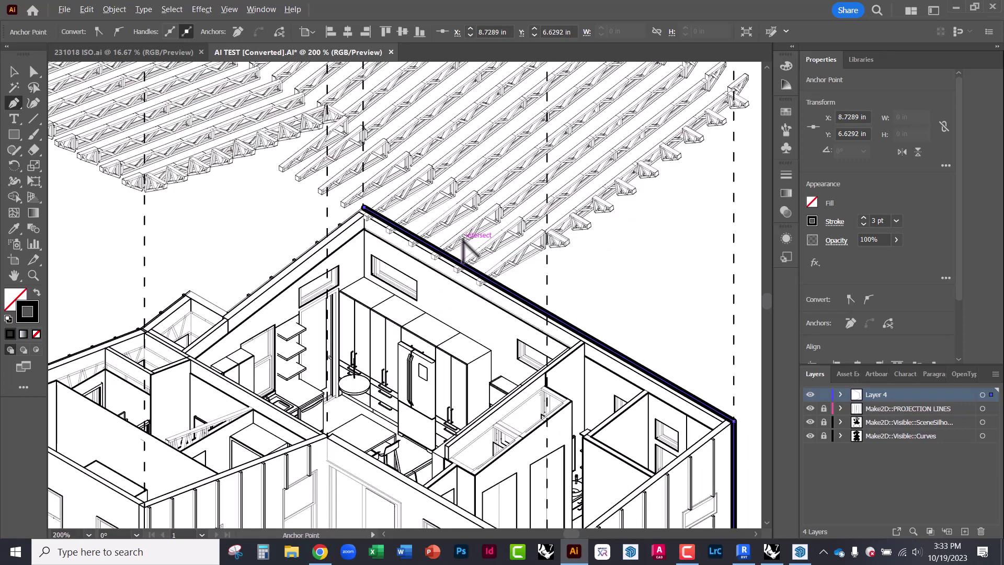
# Step: Trace the outline from the apex down the left rear wall top and around the small projecting corner to the sloping wall top
pyautogui.click(226, 312)
pyautogui.click(187, 294)
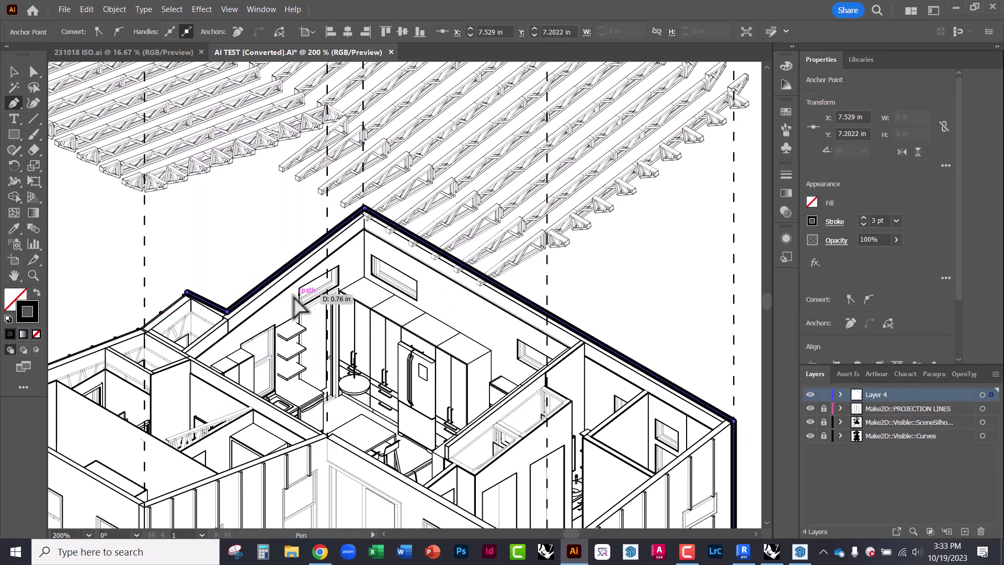
pyautogui.keyDown('alt'); pyautogui.scroll(6, 187, 301); pyautogui.keyUp('alt')
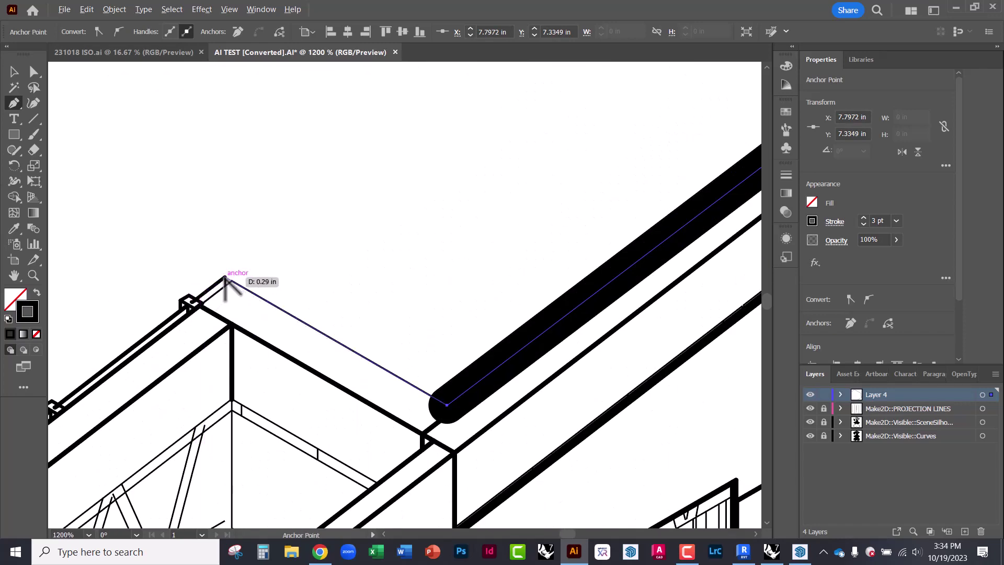
pyautogui.keyDown('alt'); pyautogui.scroll(-3, 426, 307); pyautogui.keyUp('alt')
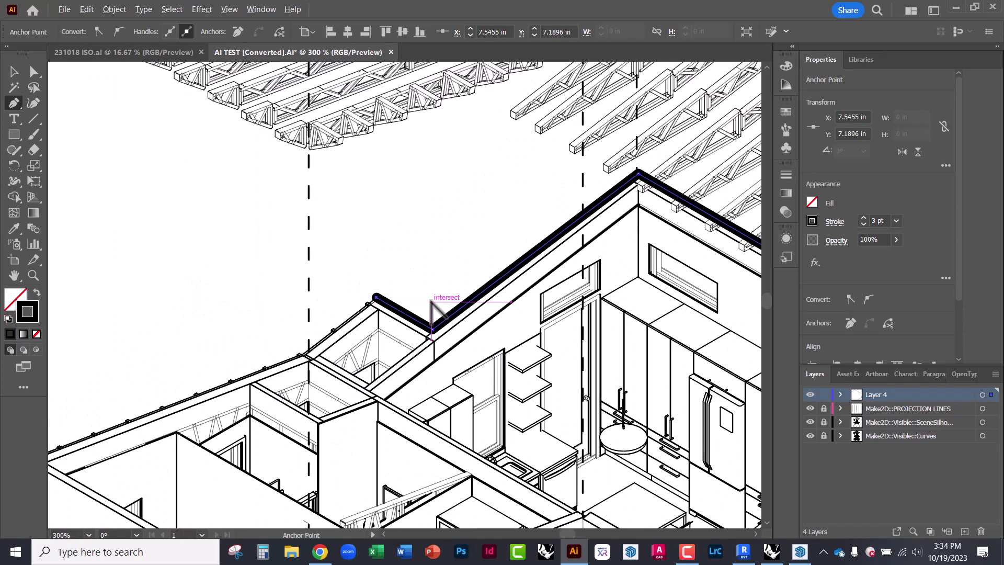
pyautogui.keyDown('alt'); pyautogui.scroll(-1, 430, 302); pyautogui.keyUp('alt')
pyautogui.keyDown('alt'); pyautogui.scroll(1, 362, 347); pyautogui.keyUp('alt')
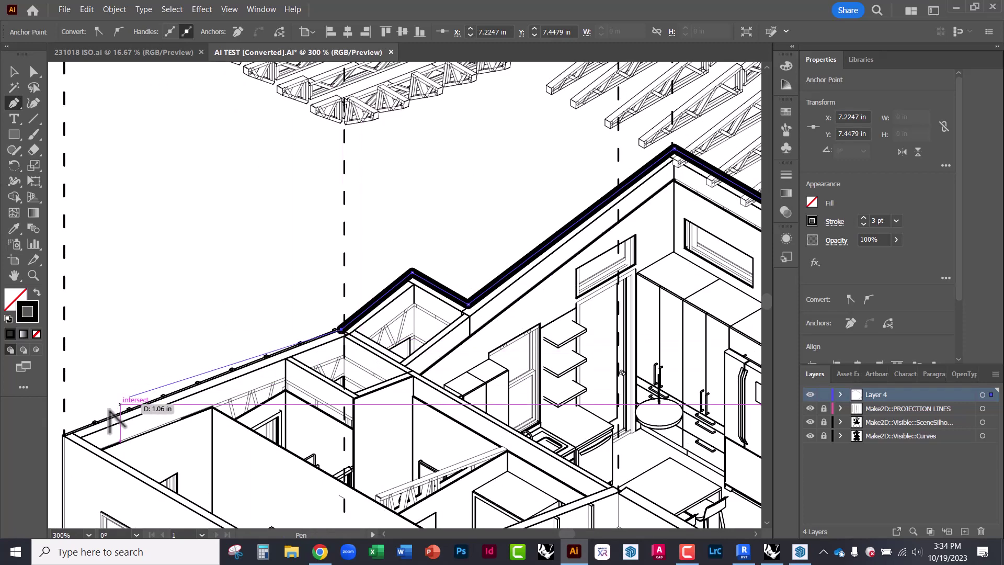
# Step: Extend the outline along the sloping wall top to the house's far left wall corner
pyautogui.moveTo(229, 373); pyautogui.dragTo(273, 355)
pyautogui.moveTo(117, 404); pyautogui.dragTo(234, 365)
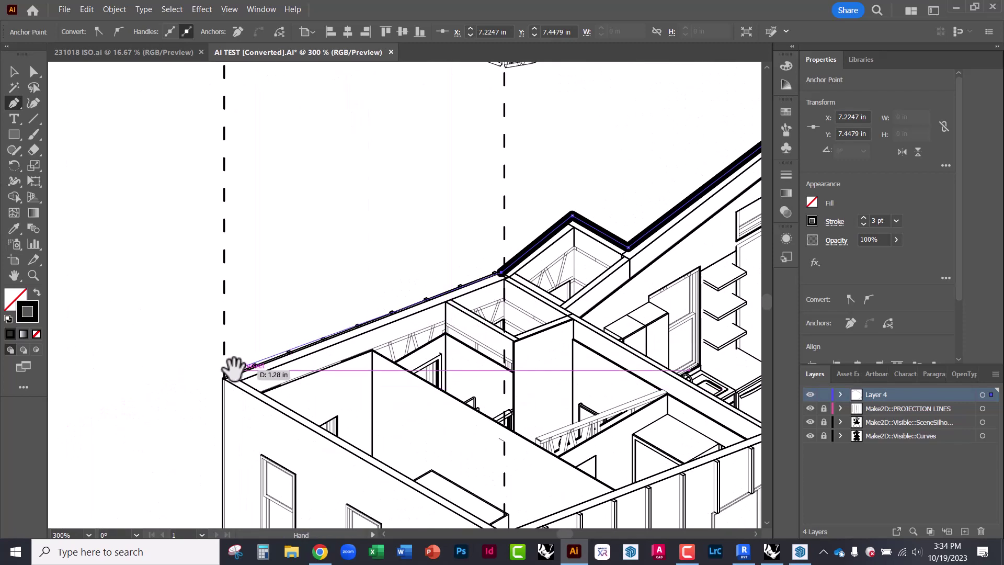
pyautogui.click(224, 376)
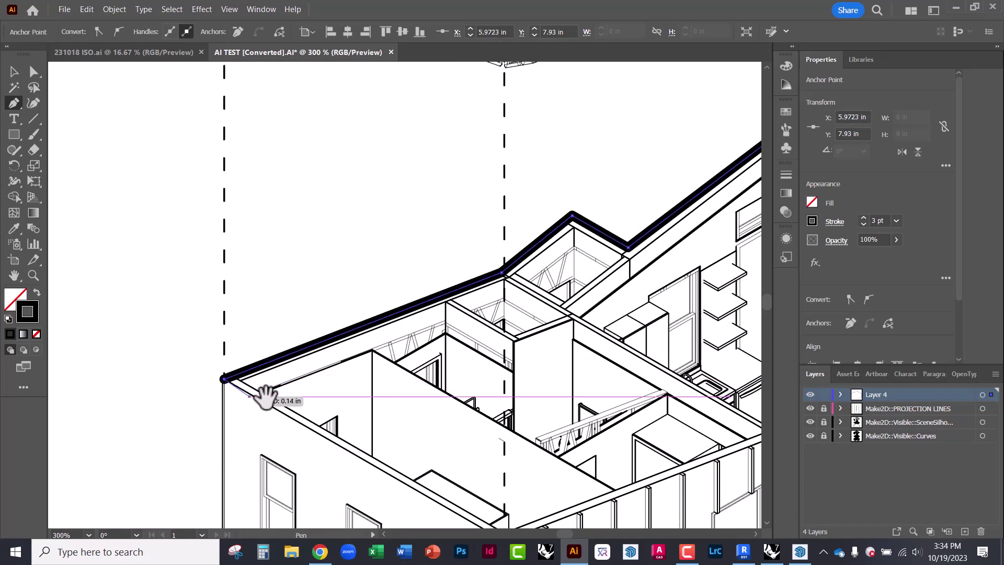
# Step: Trace the outline down the left wall corner and around the small step at its foot to the base slab
pyautogui.keyDown('alt'); pyautogui.scroll(-1, 226, 272); pyautogui.keyUp('alt')
pyautogui.keyDown('alt'); pyautogui.scroll(-1, 225, 270); pyautogui.keyUp('alt')
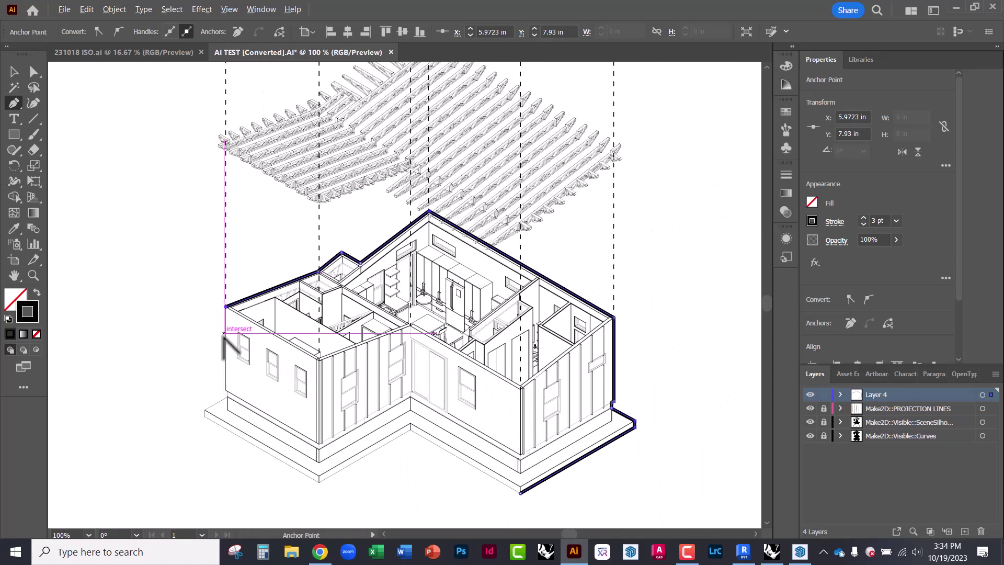
pyautogui.keyDown('alt'); pyautogui.scroll(1, 224, 335); pyautogui.keyUp('alt')
pyautogui.scroll(1, 235, 408)
pyautogui.keyDown('alt'); pyautogui.scroll(2, 222, 450); pyautogui.keyUp('alt')
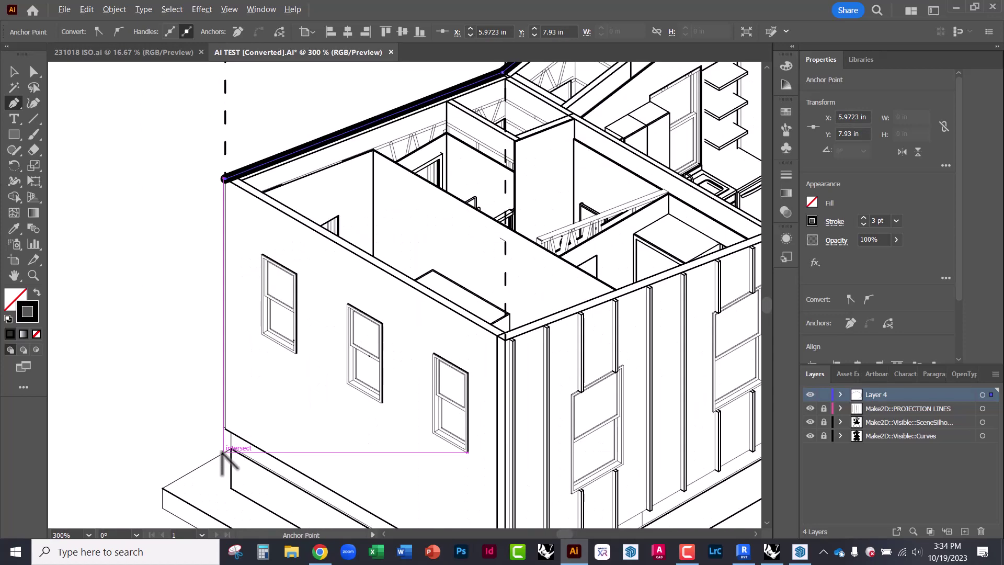
pyautogui.keyDown('alt'); pyautogui.scroll(1, 222, 451); pyautogui.keyUp('alt')
pyautogui.click(224, 422)
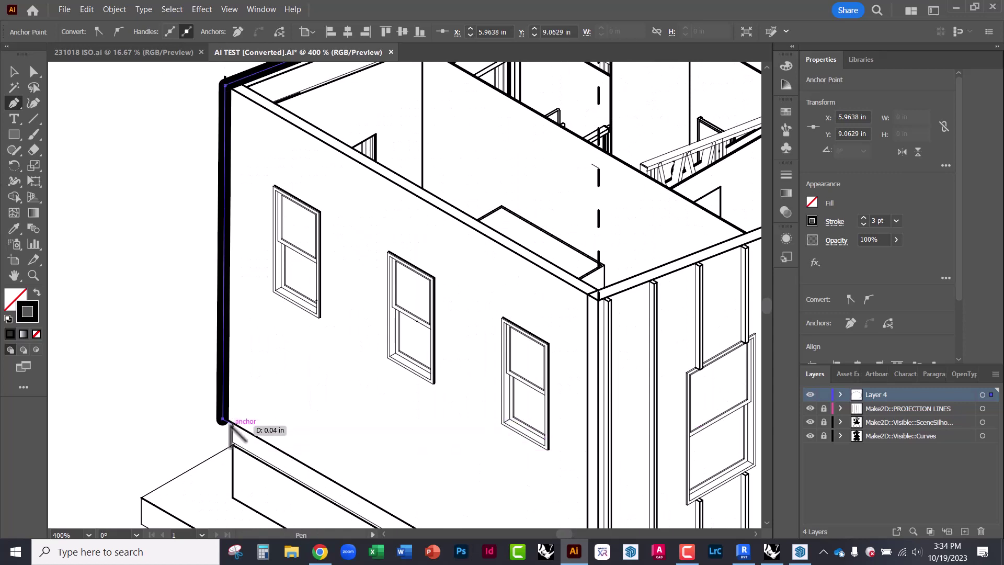
pyautogui.click(232, 425)
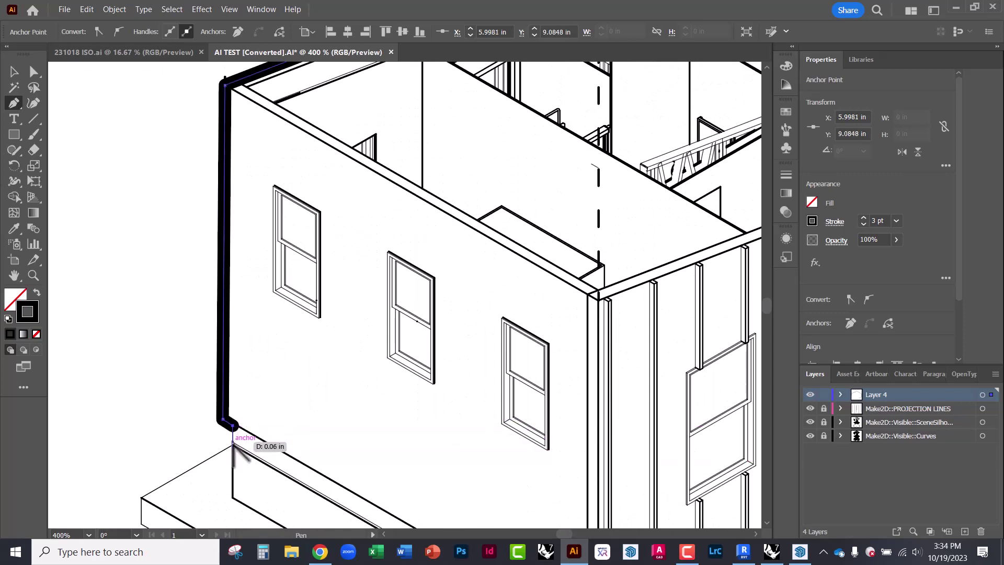
pyautogui.click(231, 446)
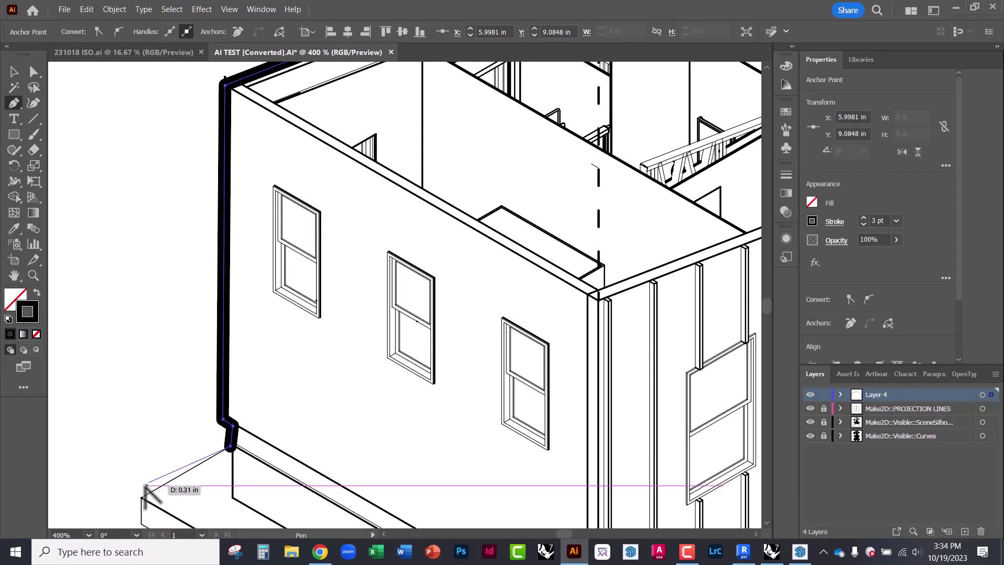
# Step: Trace the outline around the base slab's left corner and along its lower left edge to the left front corner
pyautogui.click(139, 500)
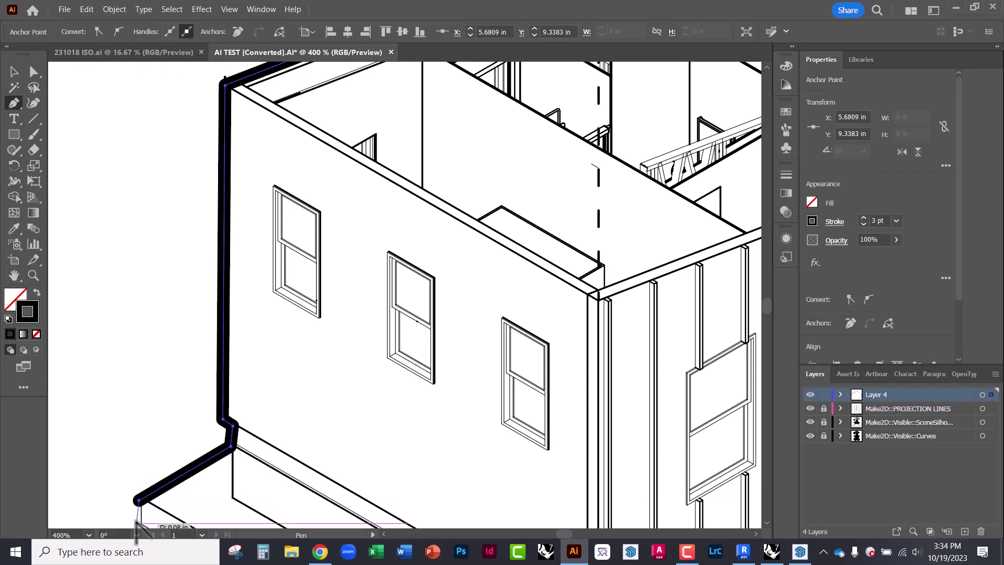
pyautogui.click(141, 525)
pyautogui.scroll(-10, 148, 366)
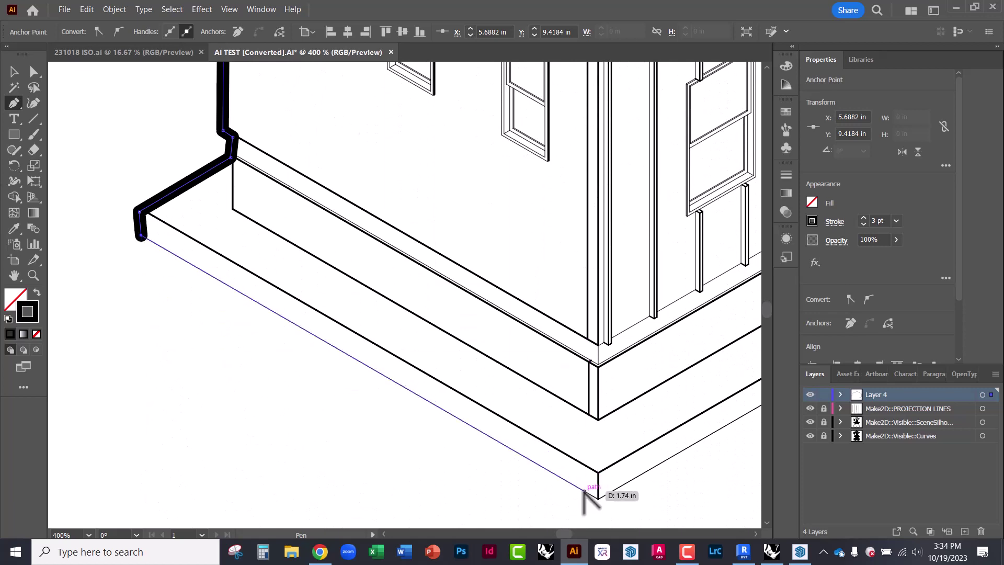
pyautogui.click(598, 498)
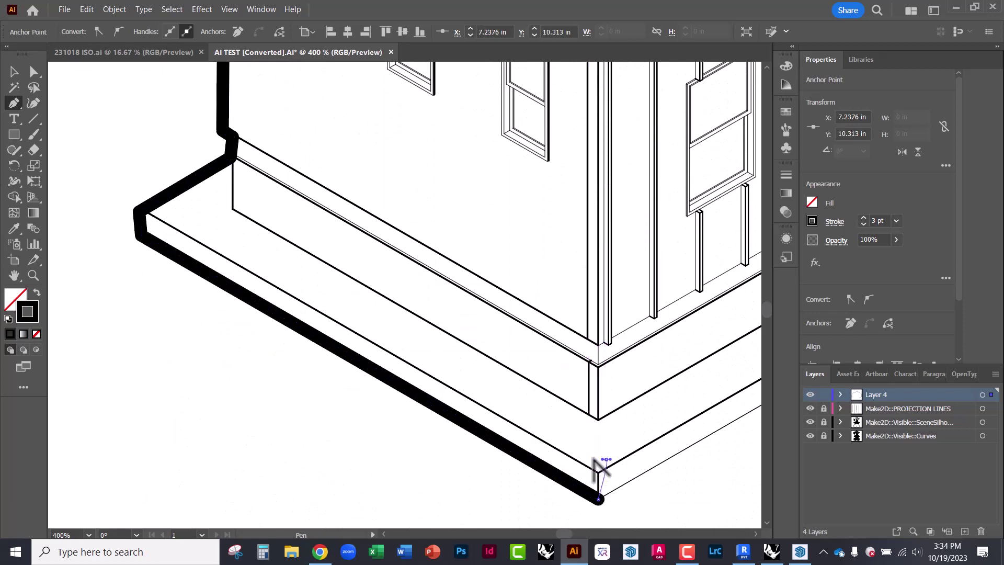
pyautogui.moveTo(606, 459)
pyautogui.mouseDown()
pyautogui.moveTo(376, 442)
pyautogui.moveTo(399, 446)
pyautogui.mouseUp()
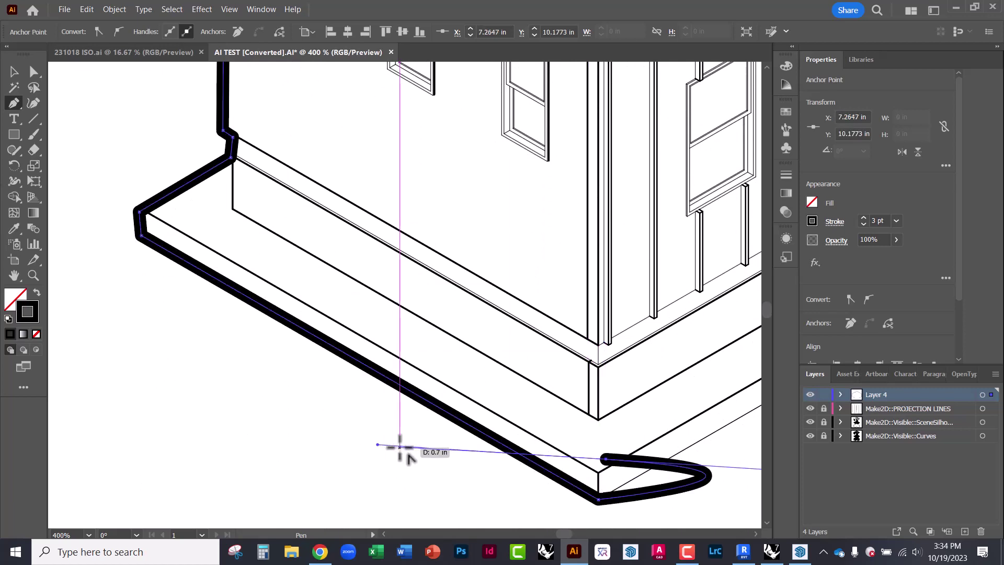
pyautogui.hotkey('ctrl', 'z')
# Step: Trace the slab's recessed inner corner, close the outline at its starting point on the lowest front corner, and deselect it
pyautogui.moveTo(606, 425); pyautogui.dragTo(242, 366)
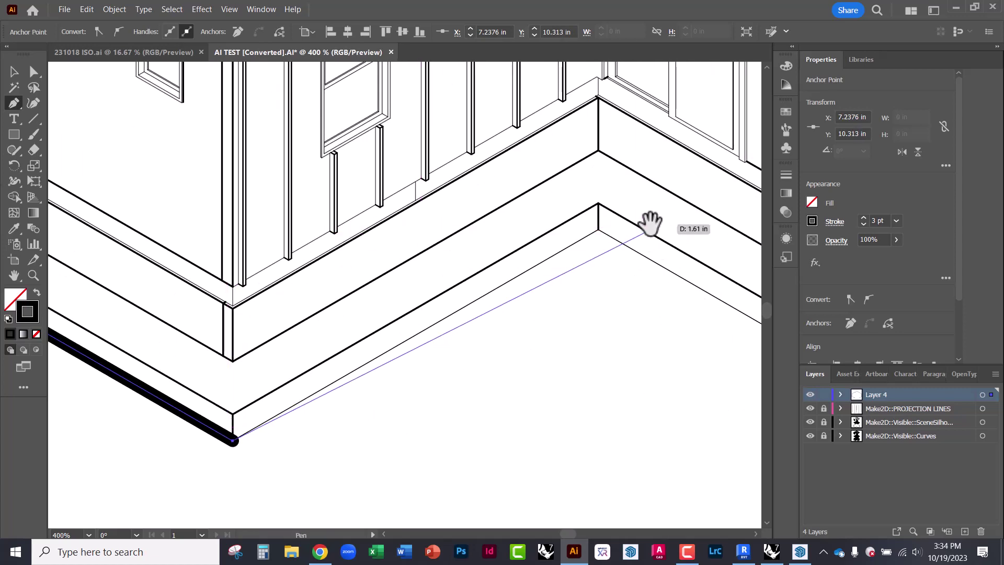
pyautogui.click(598, 229)
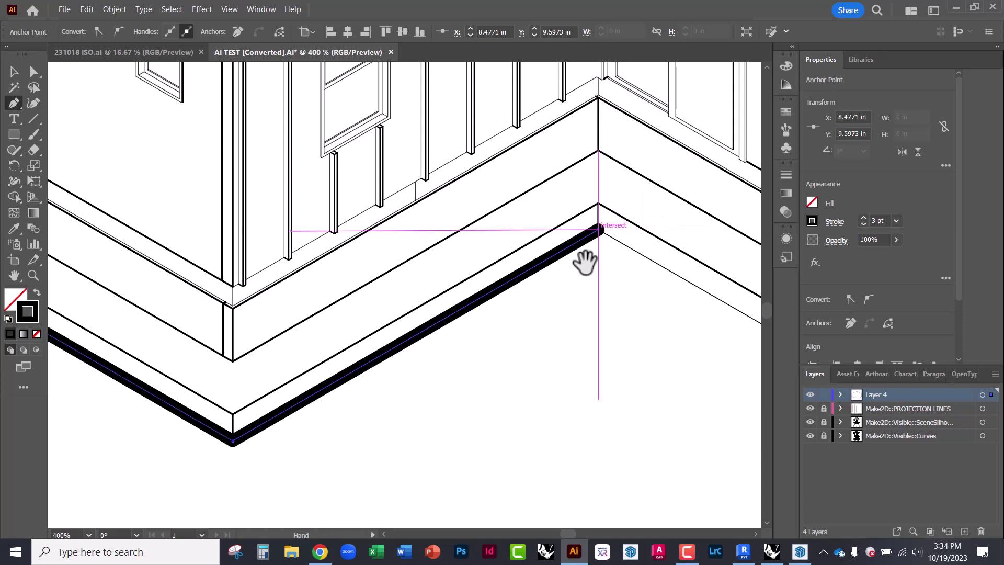
pyautogui.moveTo(587, 262); pyautogui.dragTo(185, 229)
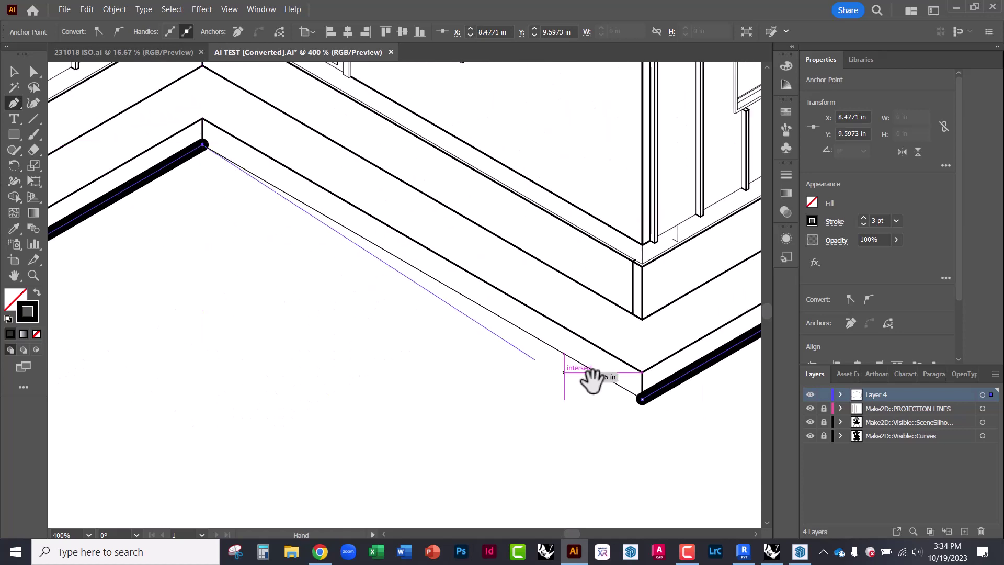
pyautogui.click(642, 399)
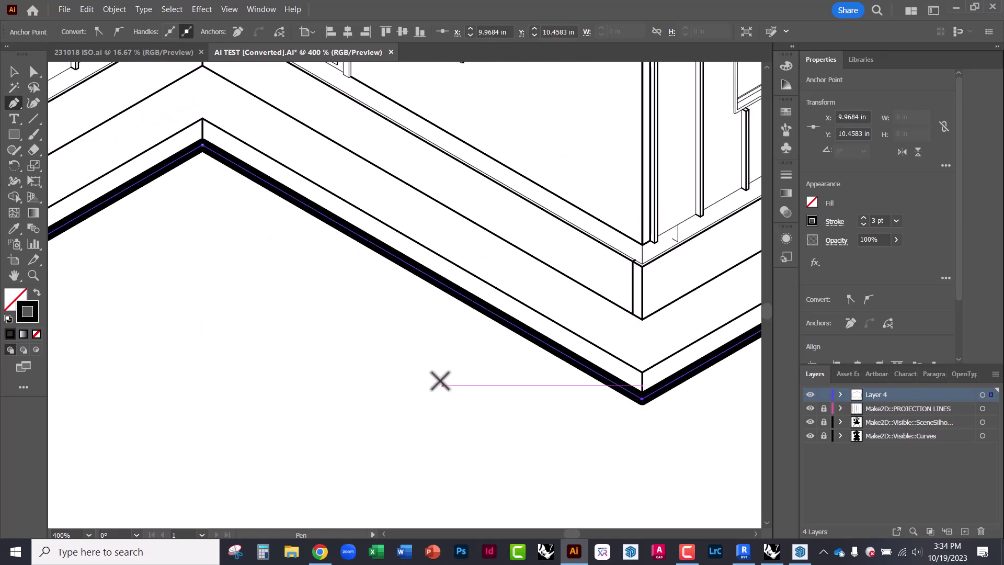
pyautogui.click(440, 379)
pyautogui.press('Escape')
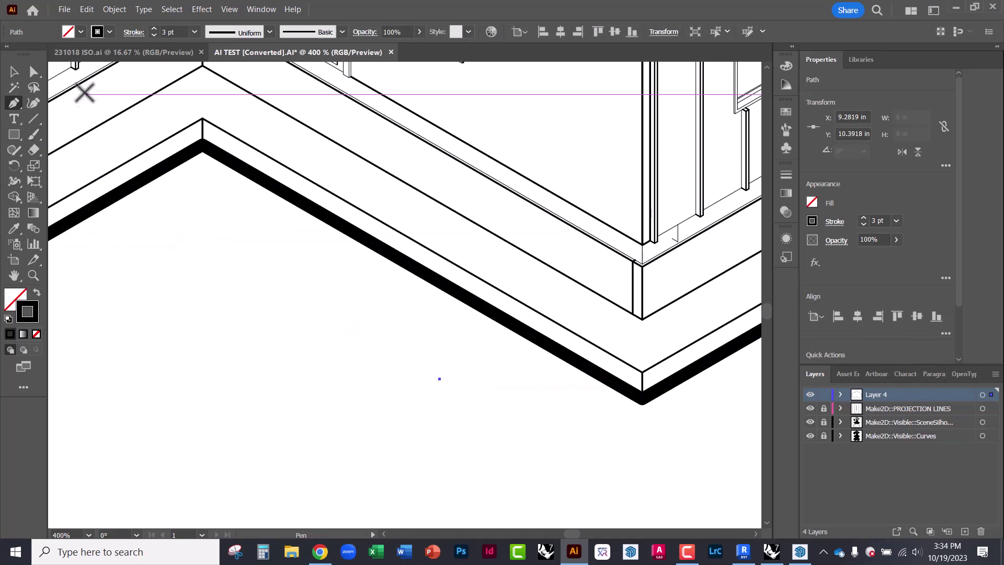
pyautogui.click(13, 72)
pyautogui.click(166, 258)
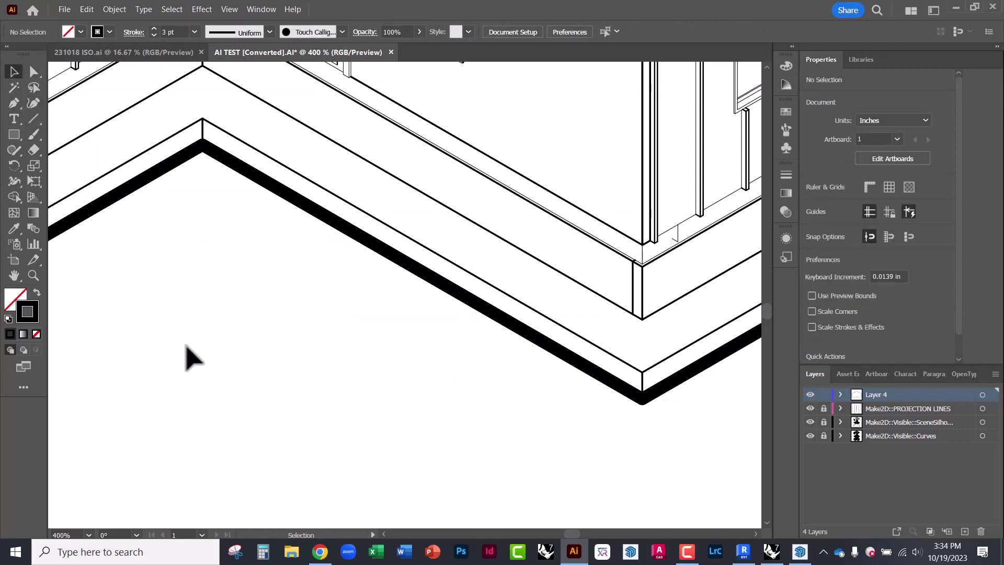
# Step: Draw a sample Pen path with two straight segments and one curved segment in the blank area beside the house
pyautogui.keyDown('alt'); pyautogui.scroll(-3, 199, 361); pyautogui.keyUp('alt')
pyautogui.keyDown('alt'); pyautogui.scroll(-2, 460, 434); pyautogui.keyUp('alt')
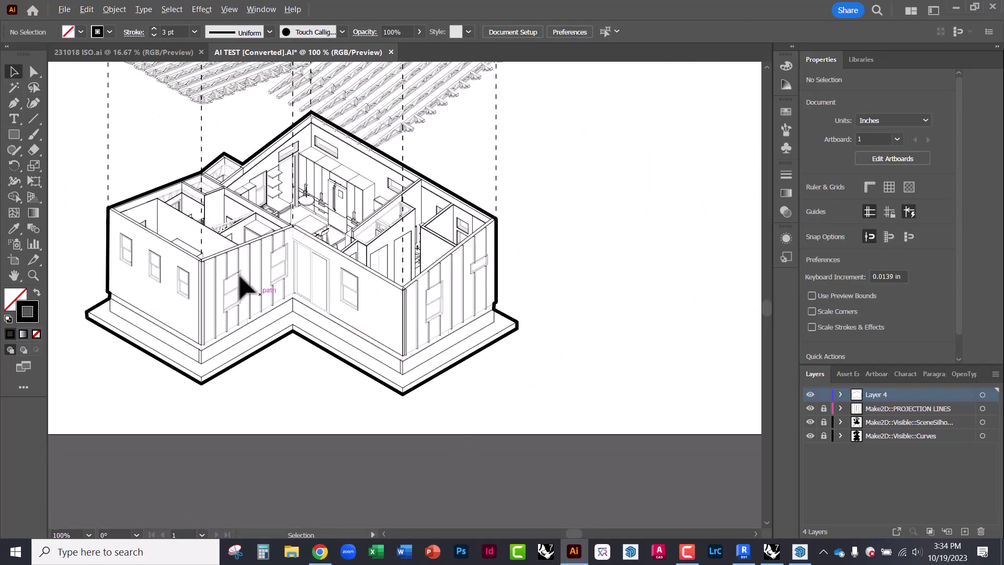
pyautogui.keyDown('alt'); pyautogui.scroll(2, 207, 173); pyautogui.keyUp('alt')
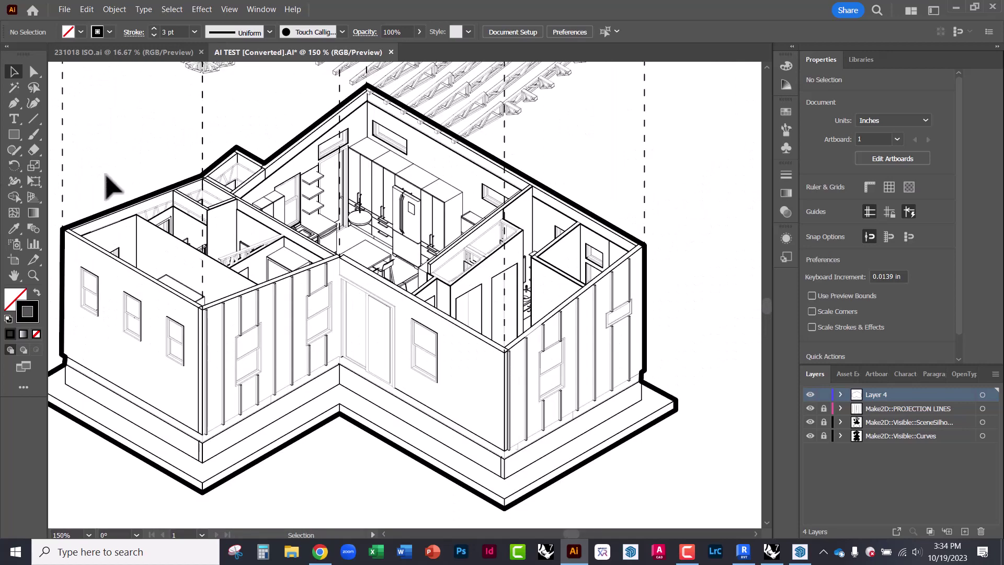
pyautogui.click(10, 106)
pyautogui.keyDown('alt'); pyautogui.scroll(-2, 132, 291); pyautogui.keyUp('alt')
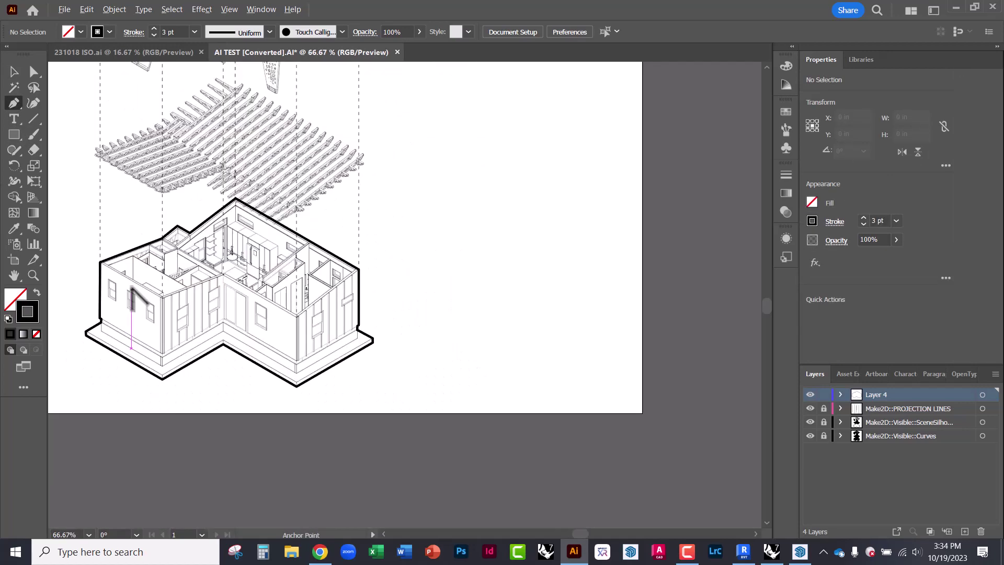
pyautogui.click(480, 207)
pyautogui.click(545, 257)
pyautogui.keyDown('alt'); pyautogui.scroll(2, 549, 227); pyautogui.keyUp('alt')
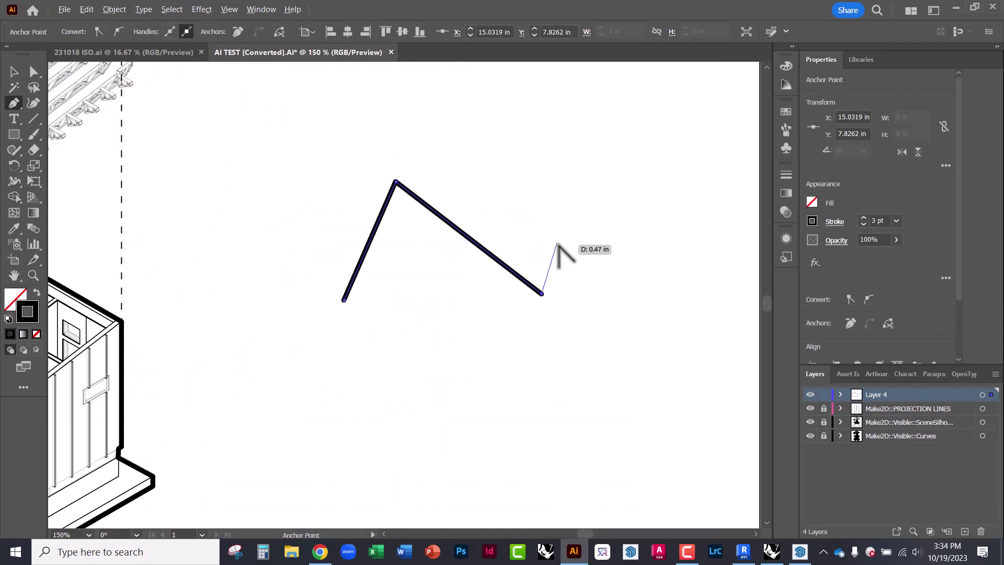
pyautogui.moveTo(654, 184); pyautogui.dragTo(593, 110)
pyautogui.click(14, 72)
pyautogui.click(381, 150)
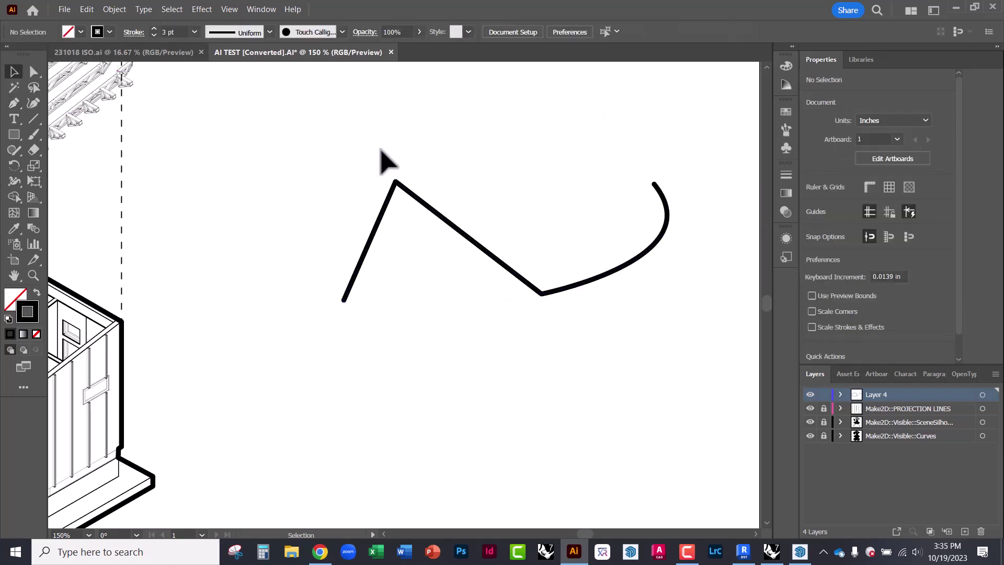
# Step: Undo the sample Pen path segments beside the house and clear the selection
pyautogui.hotkey('ctrl', 'z')
pyautogui.hotkey('ctrl', 'z')
pyautogui.hotkey('ctrl', 'z')
pyautogui.hotkey('ctrl', 'z')
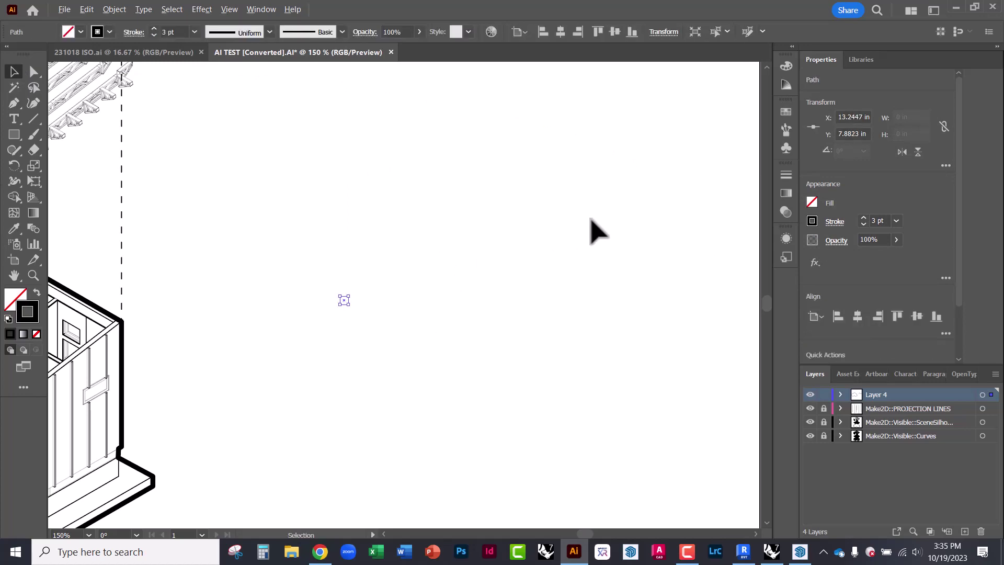
pyautogui.keyDown('alt'); pyautogui.scroll(-2, 596, 229); pyautogui.keyUp('alt')
pyautogui.click(546, 274)
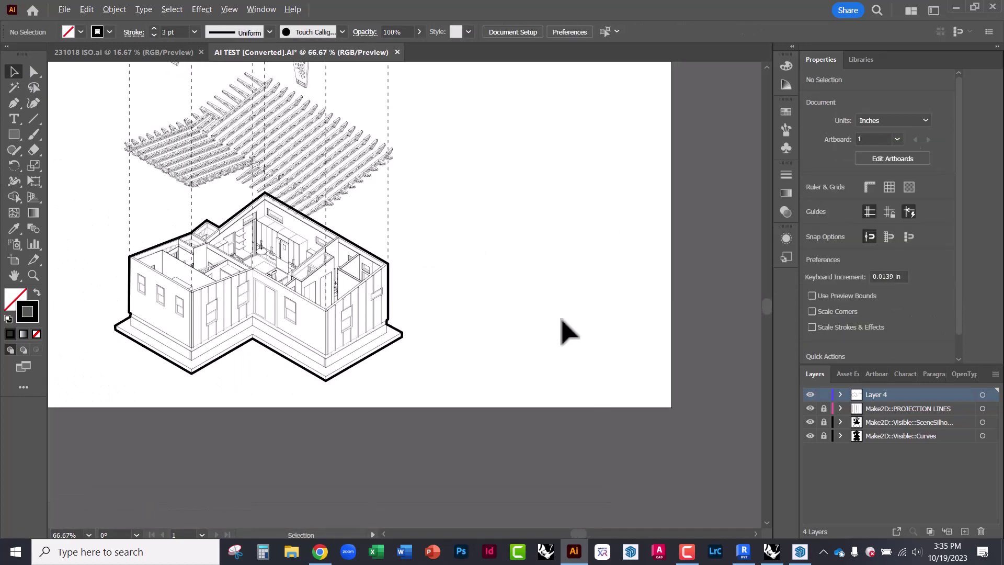
# Step: Set the stroke weight of the traced house outline on Layer 4 to 2 pt and deselect it
pyautogui.keyDown('alt'); pyautogui.scroll(2, 256, 314); pyautogui.keyUp('alt')
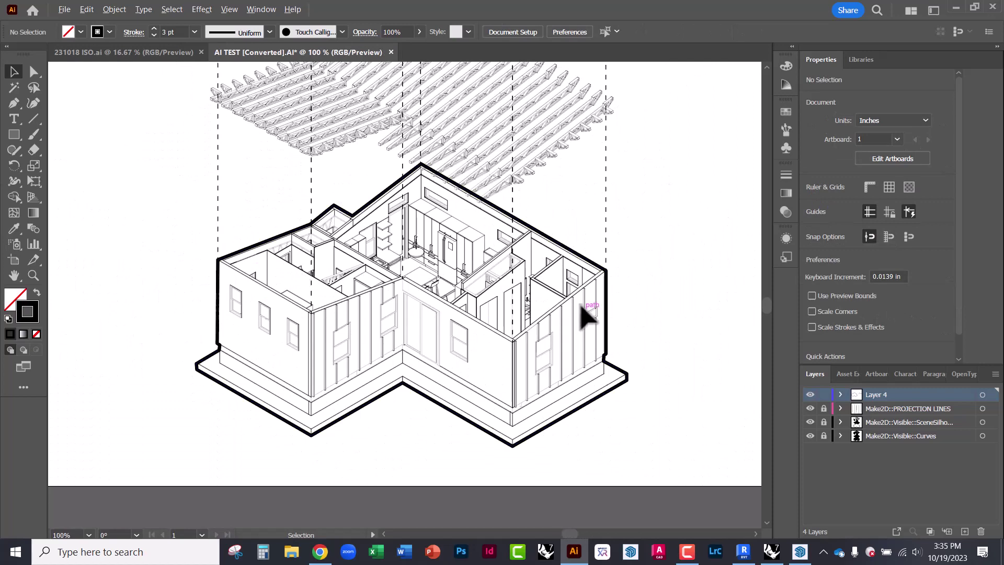
pyautogui.keyDown('alt'); pyautogui.scroll(1, 554, 358); pyautogui.keyUp('alt')
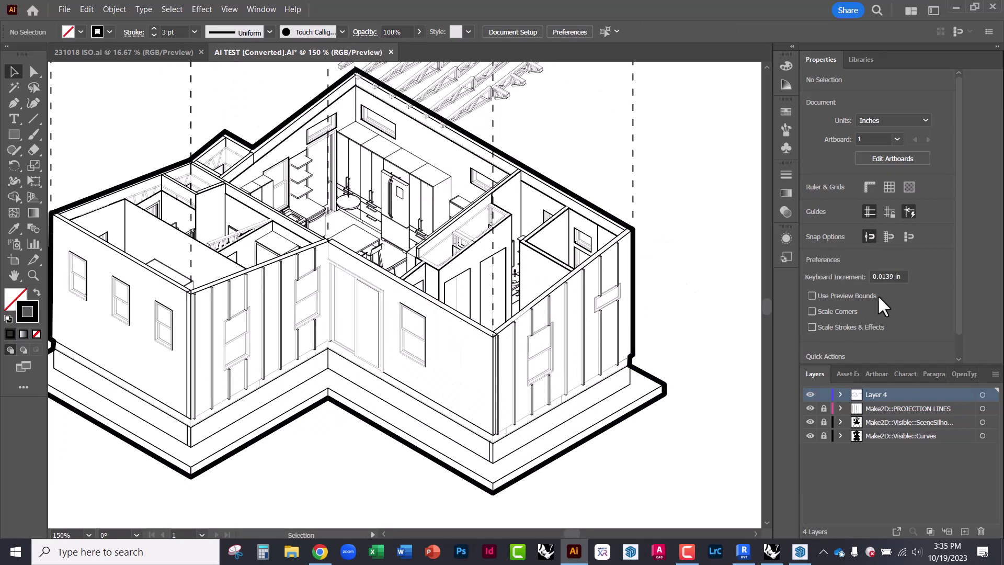
pyautogui.click(983, 395)
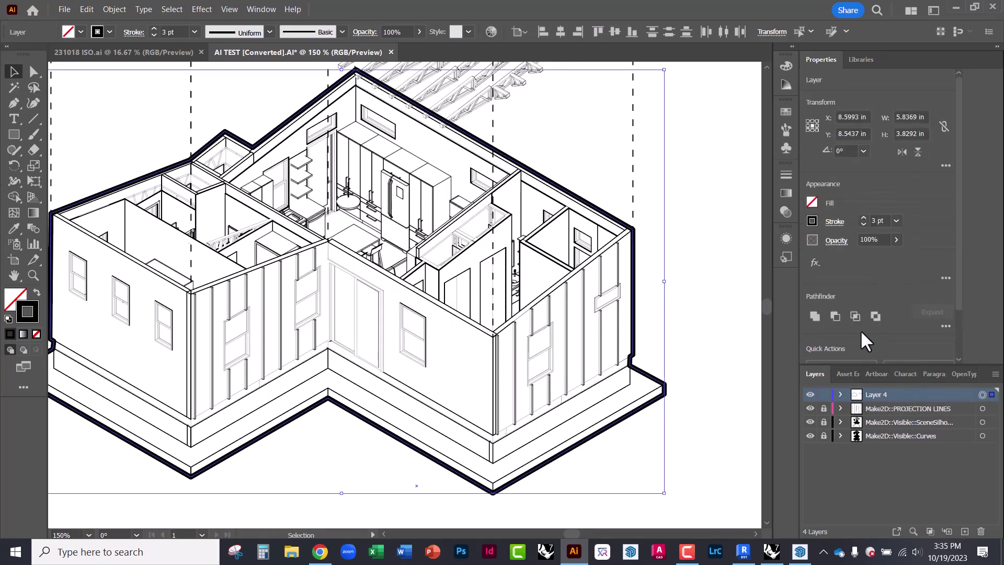
pyautogui.click(896, 220)
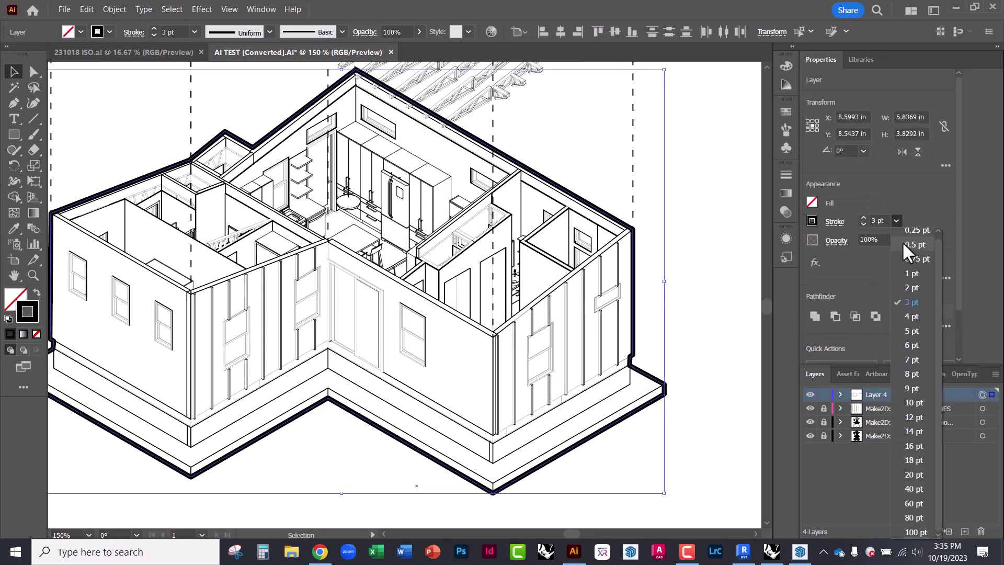
pyautogui.click(911, 287)
pyautogui.click(695, 265)
pyautogui.keyDown('alt'); pyautogui.scroll(-1, 560, 361); pyautogui.keyUp('alt')
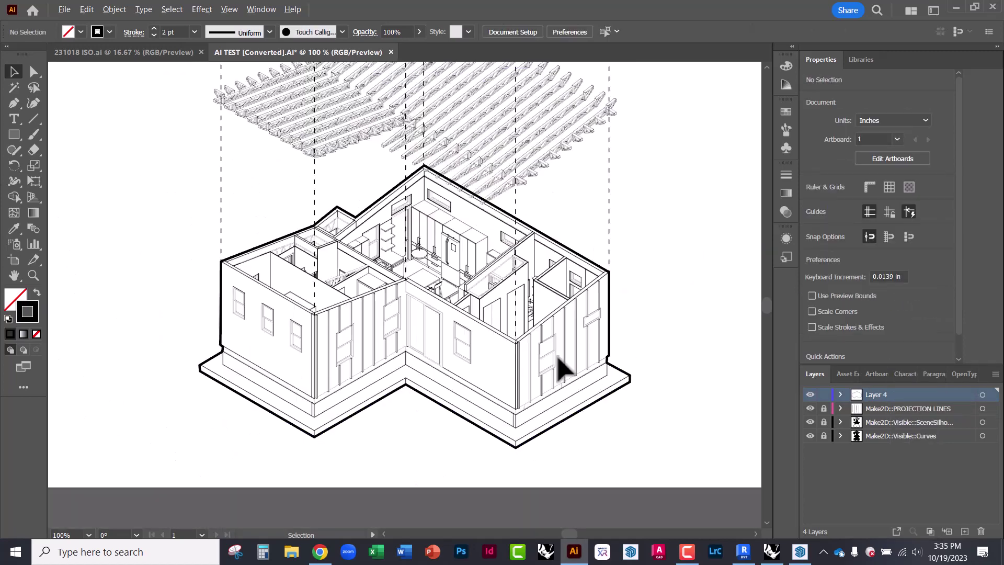
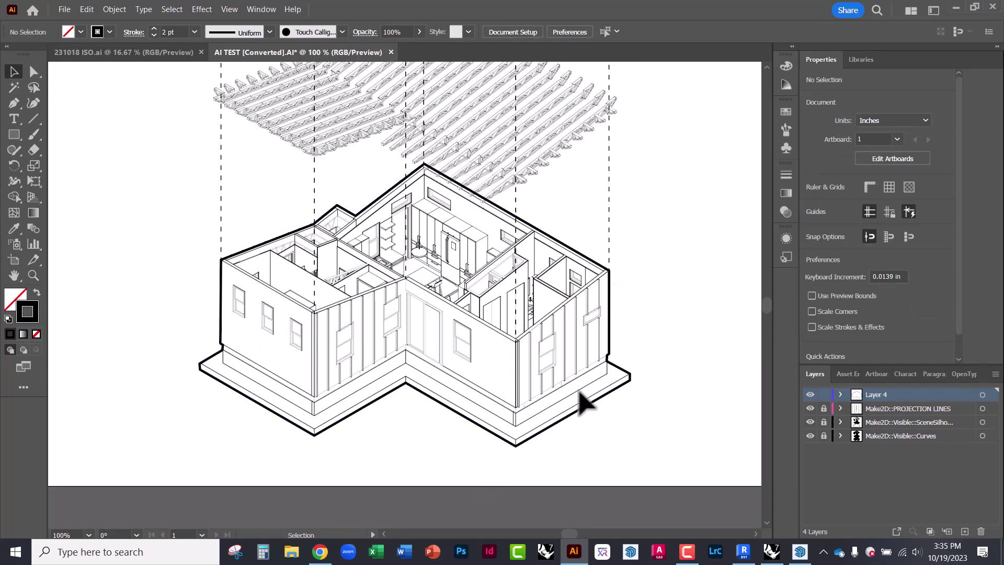
# Step: Add a new layer above Layer 4 for the profile outline of the roof
pyautogui.keyDown('alt'); pyautogui.scroll(-2, 584, 402); pyautogui.keyUp('alt')
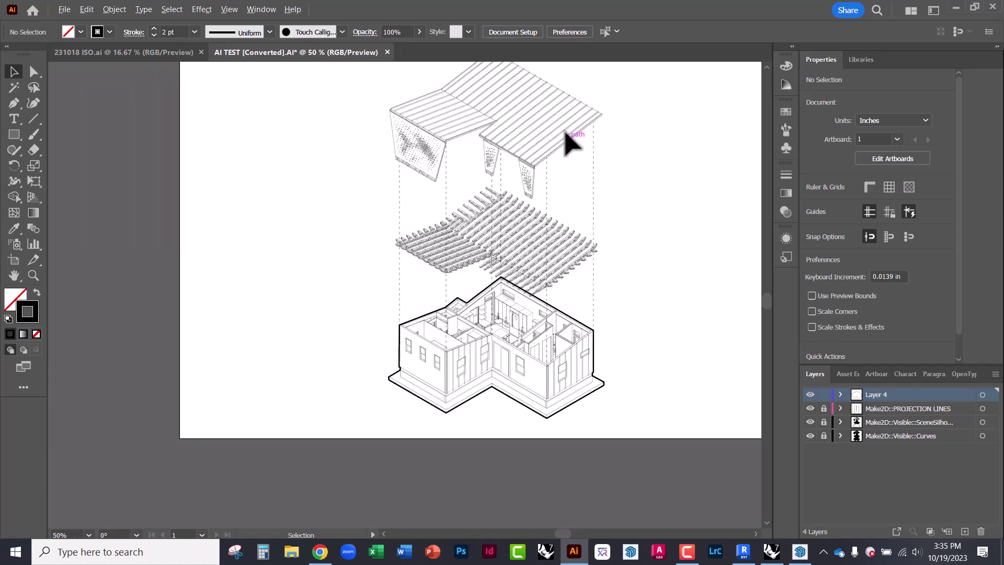
pyautogui.keyDown('alt'); pyautogui.scroll(2, 566, 135); pyautogui.keyUp('alt')
pyautogui.keyDown('alt'); pyautogui.scroll(-1, 575, 384); pyautogui.keyUp('alt')
pyautogui.keyDown('alt'); pyautogui.scroll(-1, 544, 233); pyautogui.keyUp('alt')
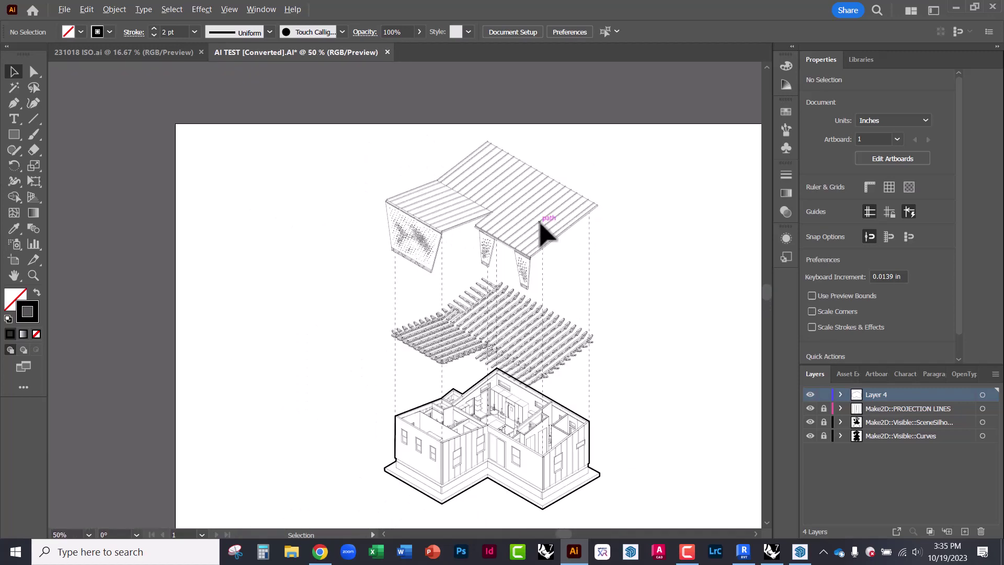
pyautogui.keyDown('alt'); pyautogui.scroll(2, 542, 225); pyautogui.keyUp('alt')
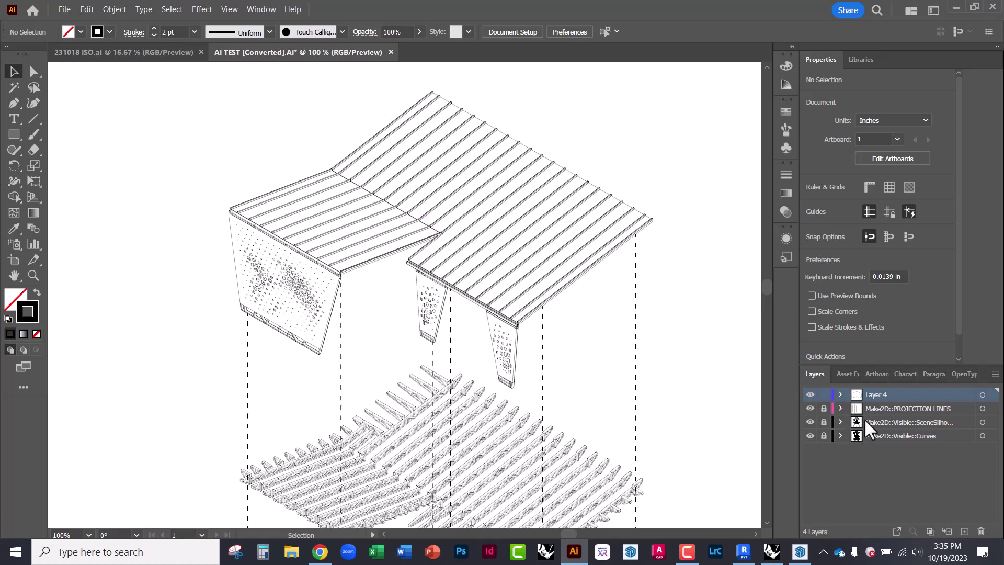
pyautogui.click(964, 531)
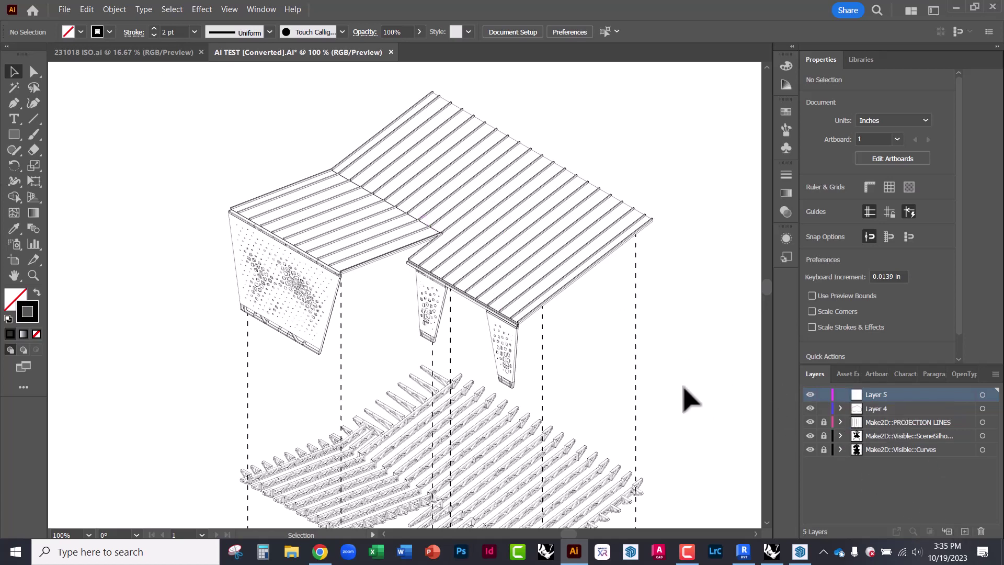
# Step: Start a Pen outline at the lowest corner of the front right perforated panel and trace its outer edge up to the roof corner
pyautogui.keyDown('alt'); pyautogui.scroll(1, 505, 183); pyautogui.keyUp('alt')
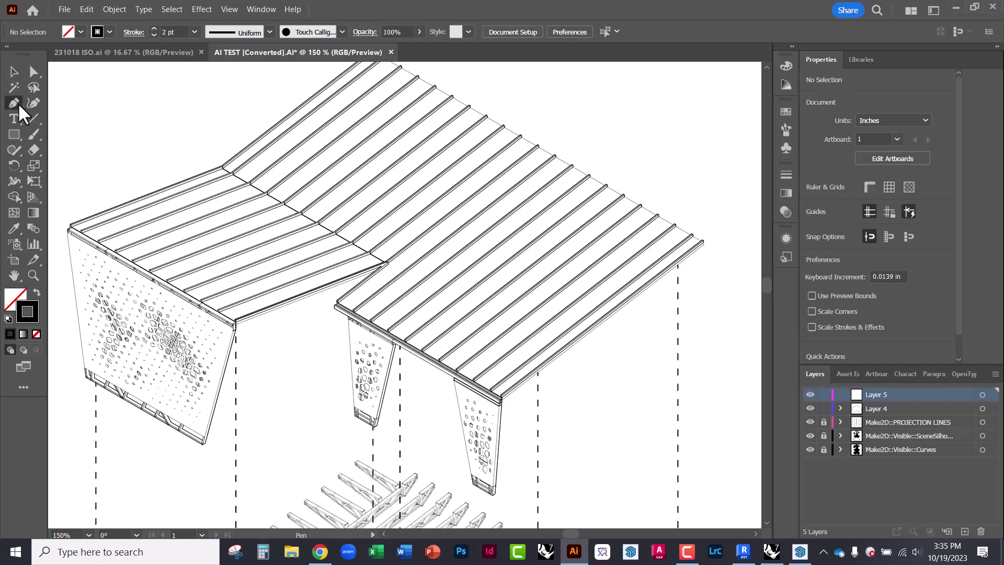
pyautogui.keyDown('alt'); pyautogui.scroll(3, 516, 502); pyautogui.keyUp('alt')
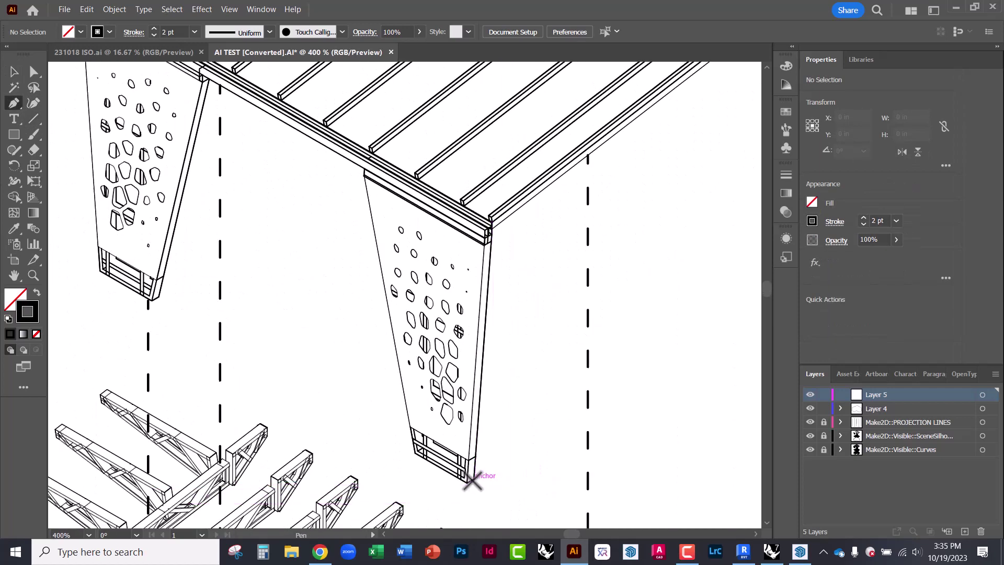
pyautogui.keyDown('alt'); pyautogui.scroll(2, 478, 481); pyautogui.keyUp('alt')
pyautogui.click(473, 481)
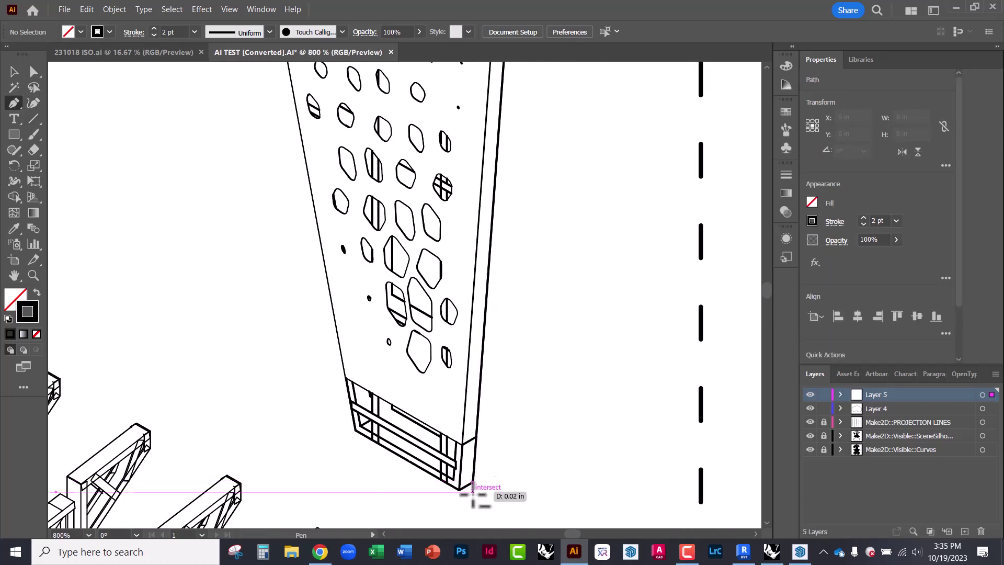
pyautogui.keyDown('alt'); pyautogui.scroll(-2, 475, 497); pyautogui.keyUp('alt')
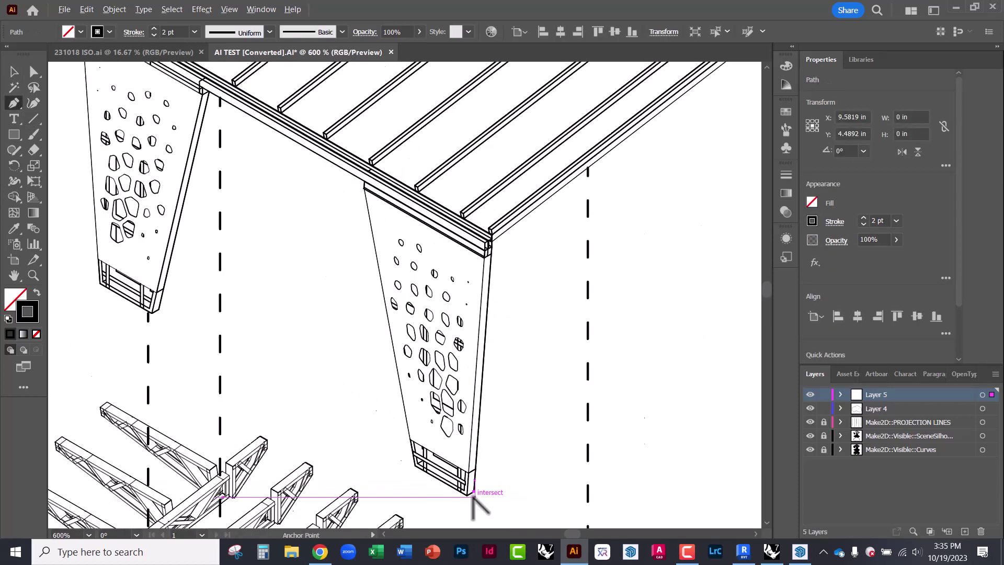
pyautogui.click(494, 249)
# Step: Trace the outline along the roof's lower right edge to the far right corner and up its short end
pyautogui.keyDown('alt'); pyautogui.scroll(-2, 431, 372); pyautogui.keyUp('alt')
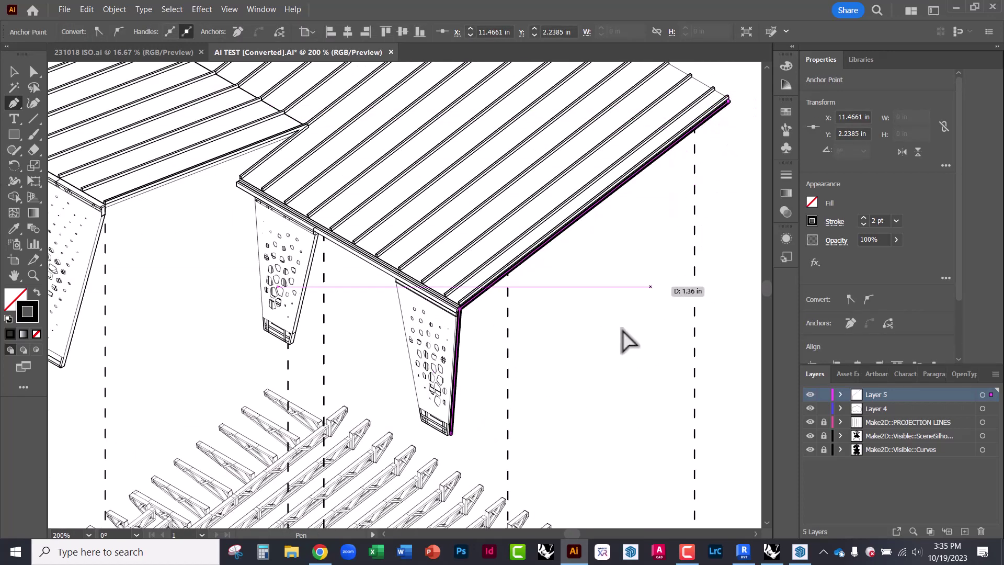
pyautogui.keyDown('alt'); pyautogui.scroll(-2, 544, 400); pyautogui.keyUp('alt')
pyautogui.scroll(8, 618, 295)
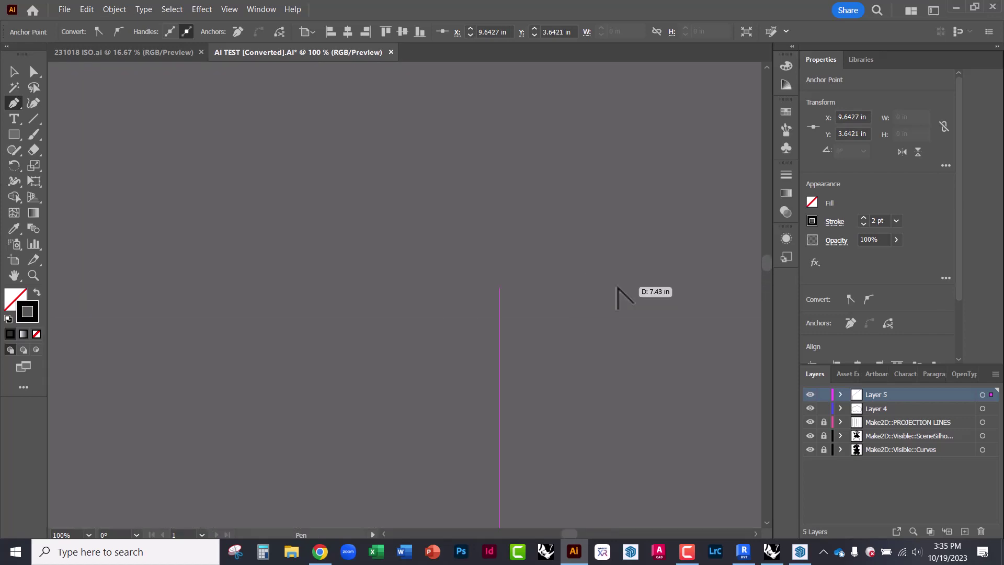
pyautogui.scroll(-9, 523, 267)
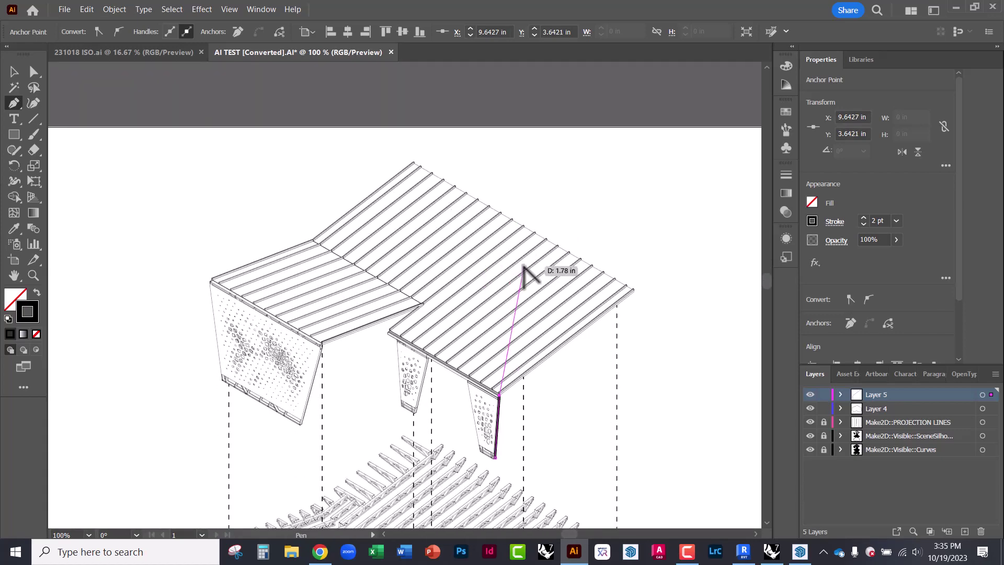
pyautogui.scroll(-1, 525, 267)
pyautogui.keyDown('alt'); pyautogui.scroll(3, 581, 280); pyautogui.keyUp('alt')
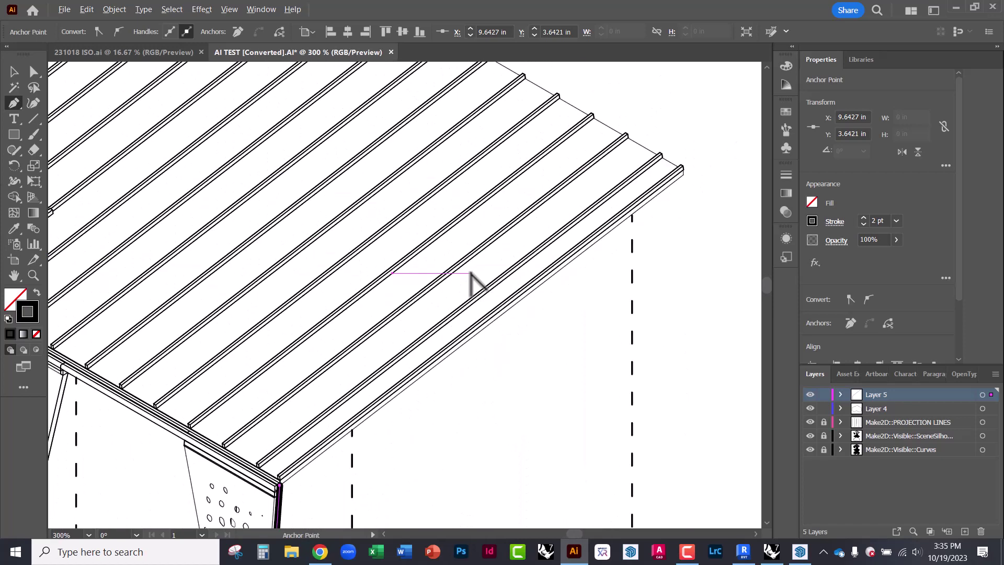
pyautogui.click(683, 166)
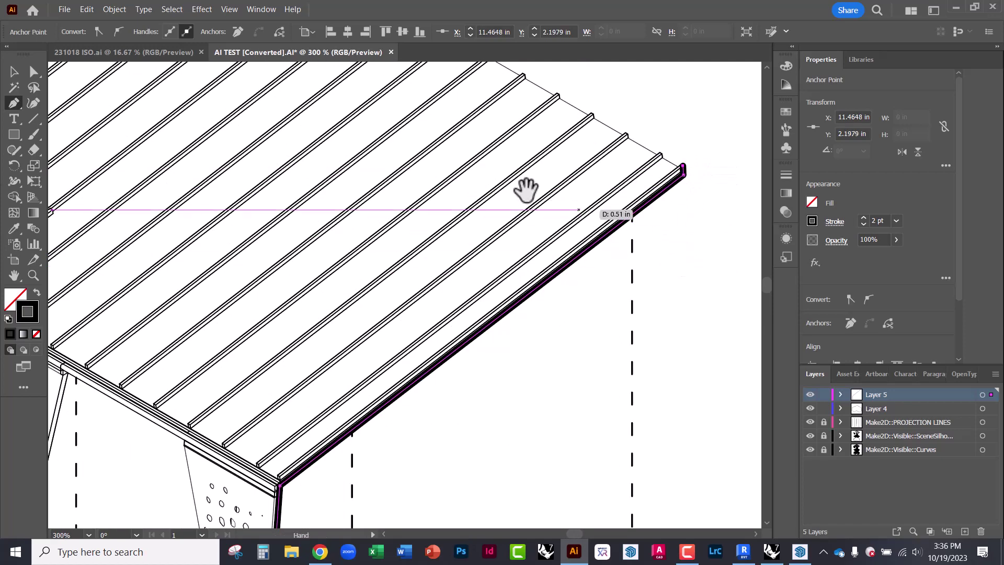
# Step: Trace the outline along the roof's upper edge to its peak, down to the valley, and out to the far left corner
pyautogui.moveTo(527, 190); pyautogui.dragTo(607, 460)
pyautogui.keyDown('alt'); pyautogui.scroll(-1, 607, 460); pyautogui.keyUp('alt')
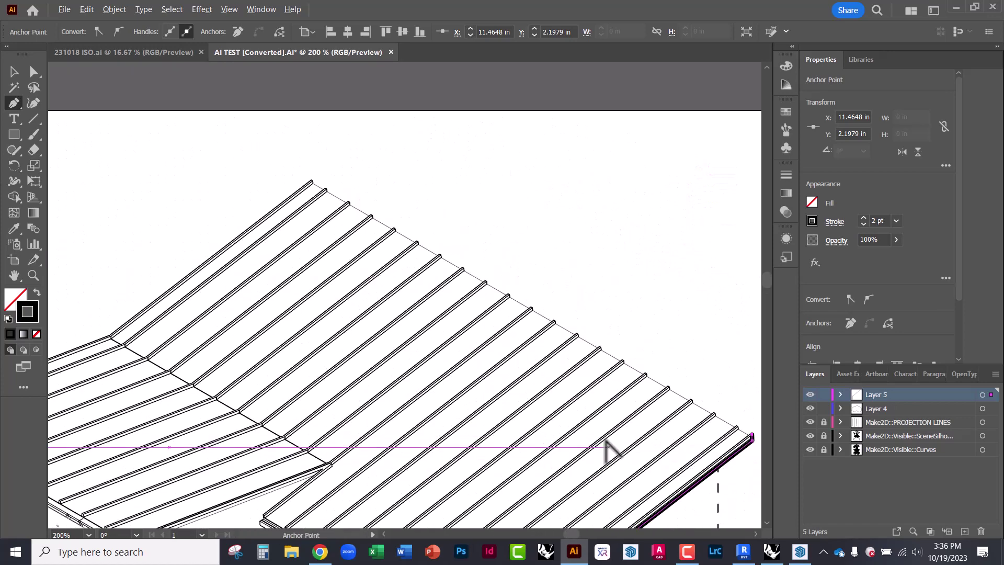
pyautogui.click(310, 180)
pyautogui.moveTo(272, 356); pyautogui.dragTo(556, 284)
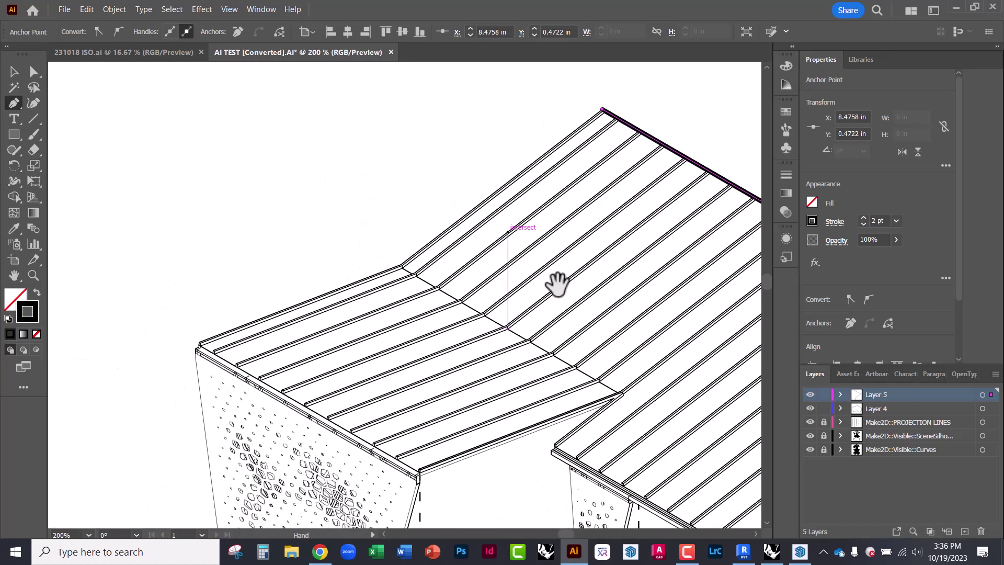
pyautogui.click(398, 267)
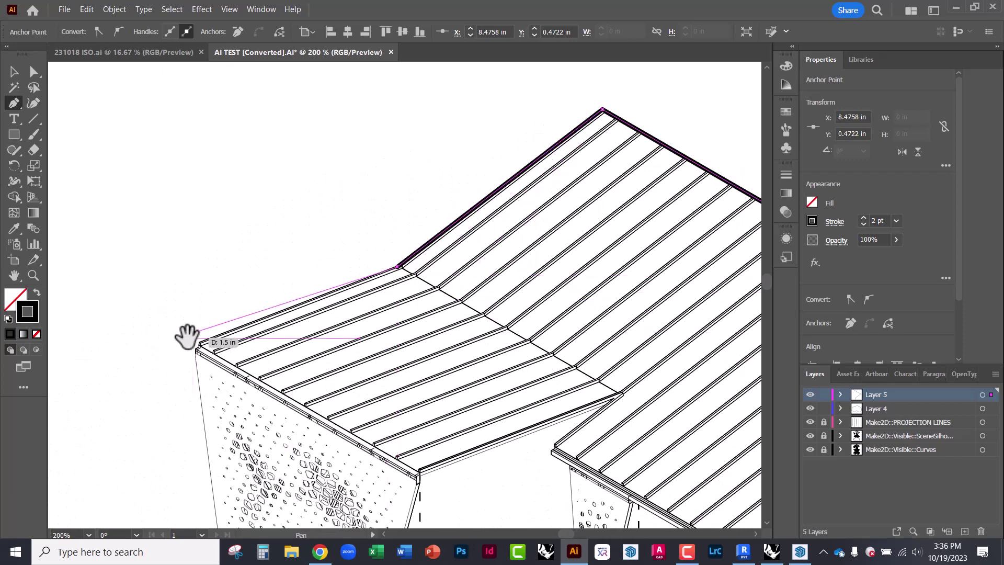
pyautogui.click(196, 343)
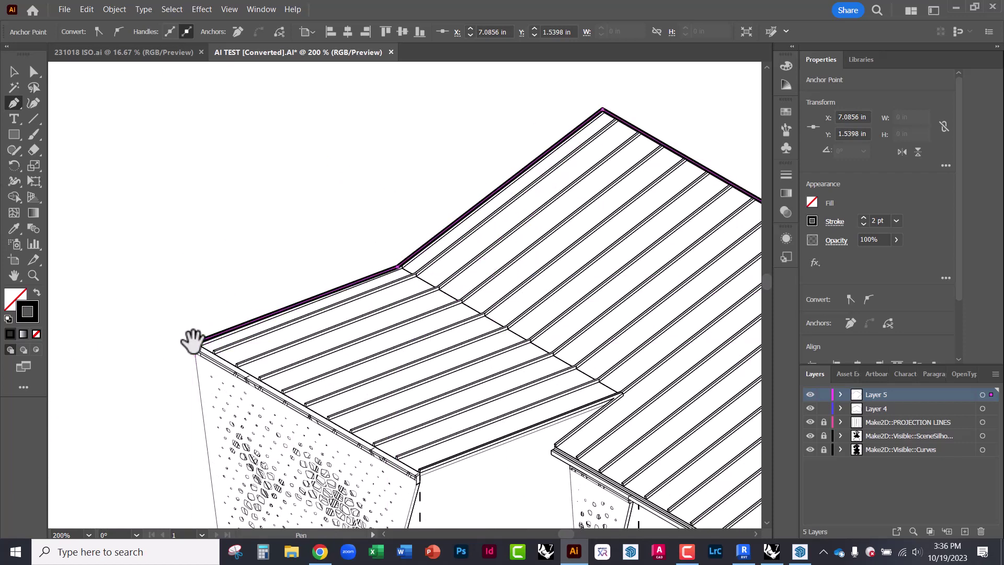
# Step: Trace the outline down the left edge of the large perforated panel and along its bottom edge to the lower right corner
pyautogui.scroll(-2, 228, 297)
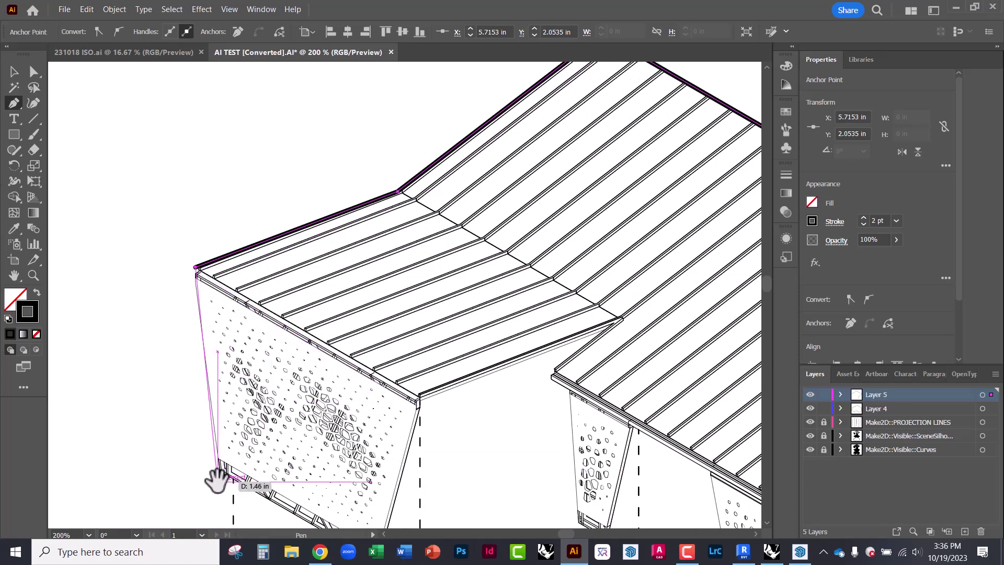
pyautogui.keyDown('alt'); pyautogui.scroll(4, 219, 481); pyautogui.keyUp('alt')
pyautogui.click(219, 460)
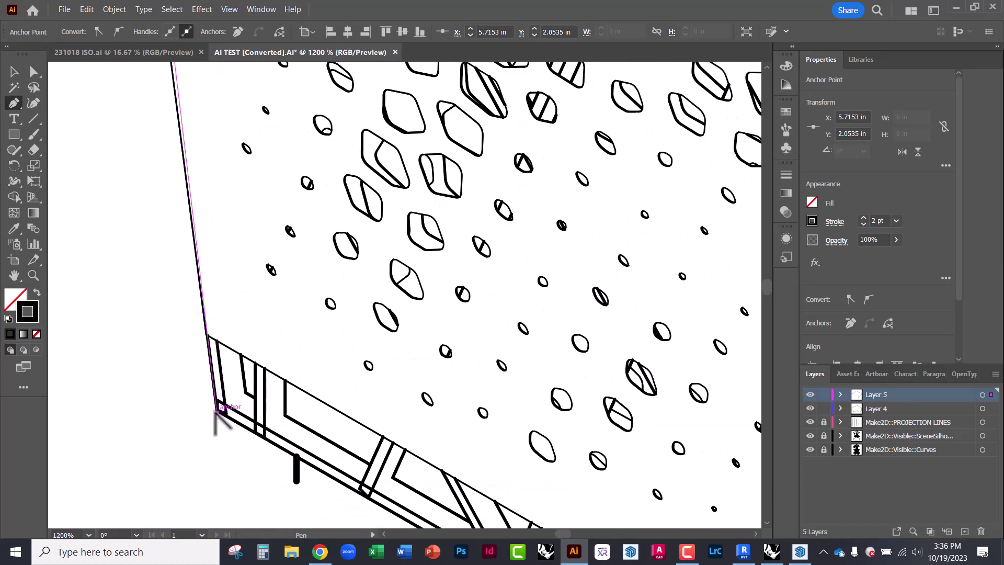
pyautogui.keyDown('alt'); pyautogui.scroll(-4, 163, 285); pyautogui.keyUp('alt')
pyautogui.keyDown('alt'); pyautogui.scroll(4, 387, 438); pyautogui.keyUp('alt')
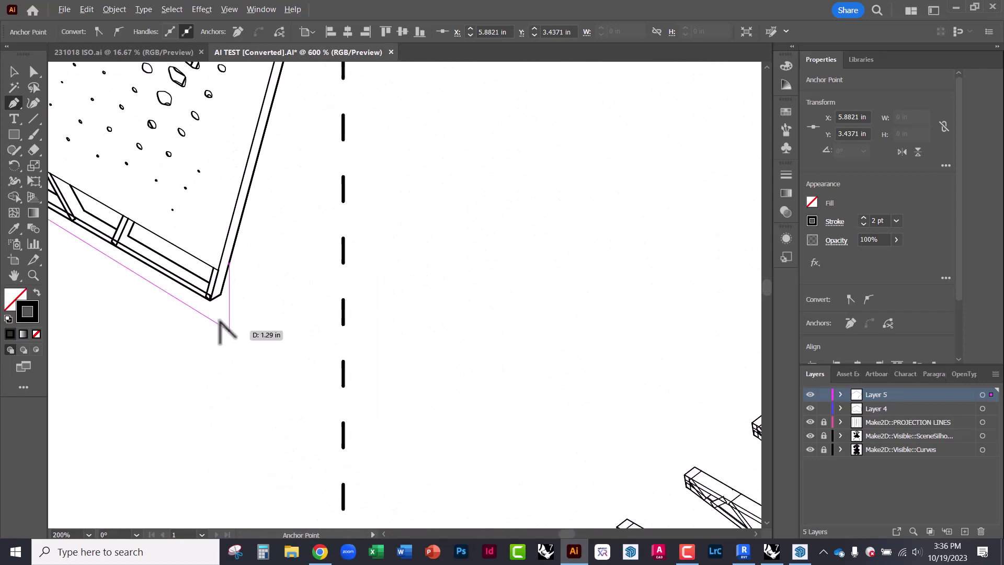
pyautogui.click(210, 300)
pyautogui.keyDown('alt'); pyautogui.scroll(-3, 218, 413); pyautogui.keyUp('alt')
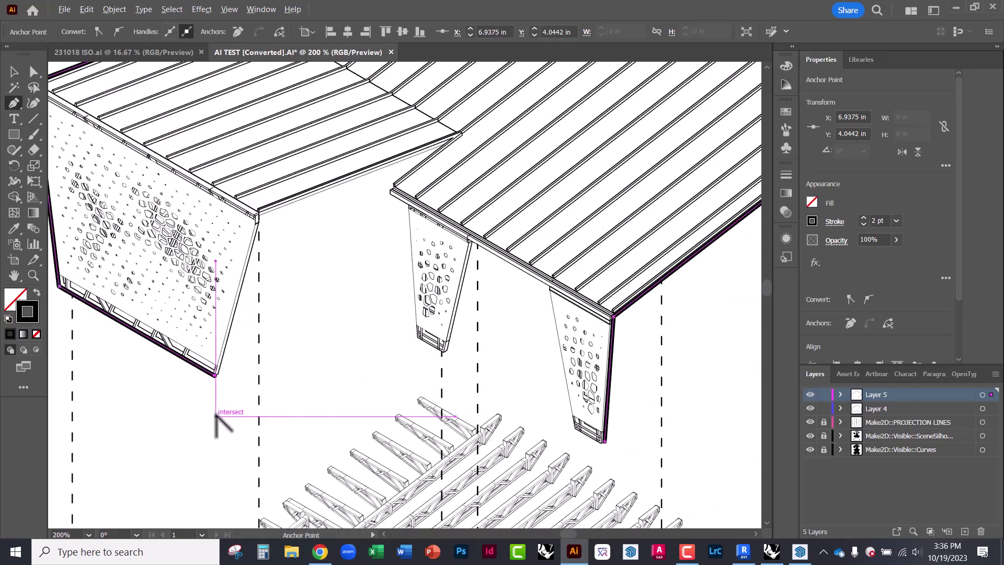
# Step: Trace the outline up the large panel's right edge and along the lower roof's eave to where it meets the main roof
pyautogui.keyDown('alt'); pyautogui.scroll(3, 252, 221); pyautogui.keyUp('alt')
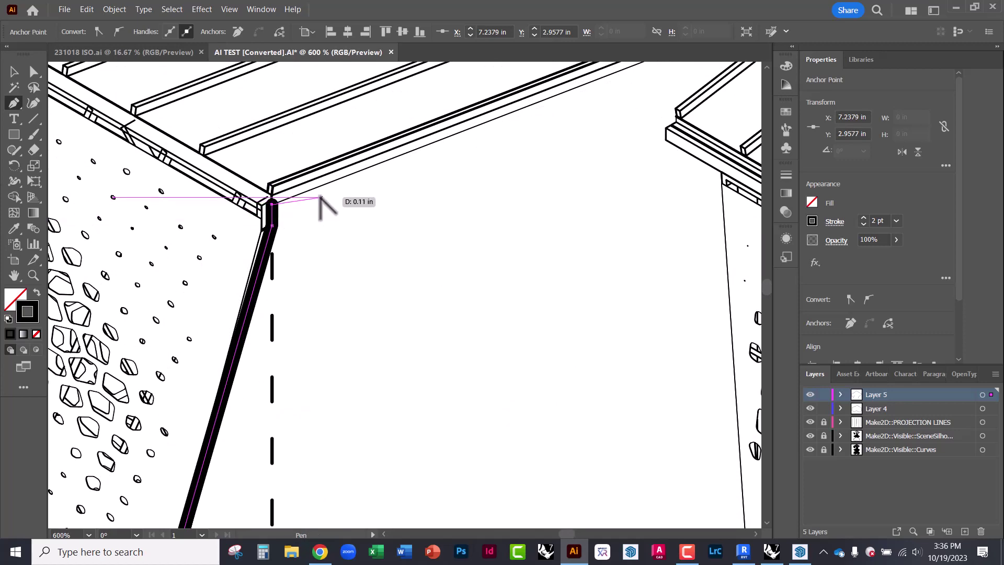
pyautogui.keyDown('alt'); pyautogui.scroll(-2, 240, 290); pyautogui.keyUp('alt')
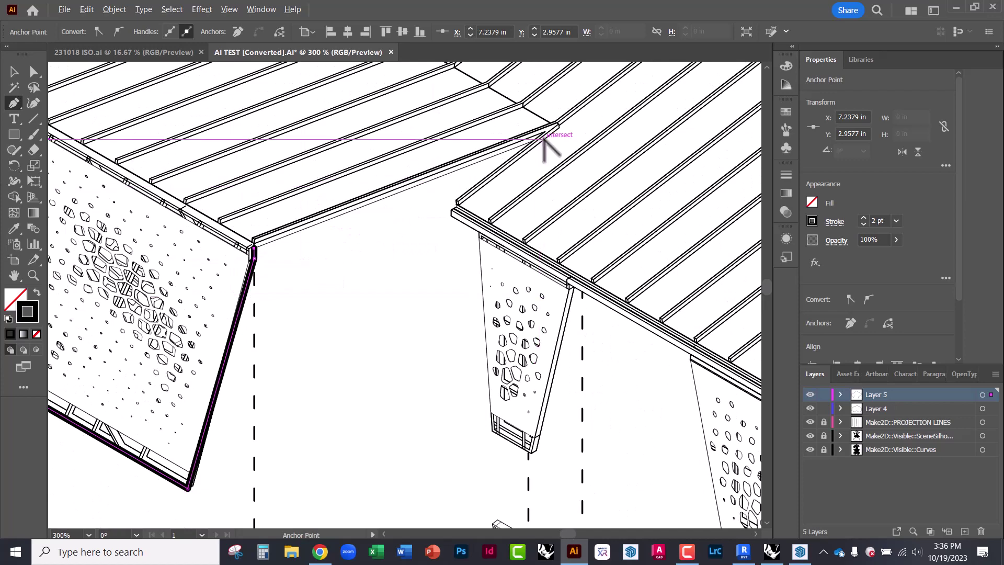
pyautogui.keyDown('alt'); pyautogui.scroll(3, 543, 141); pyautogui.keyUp('alt')
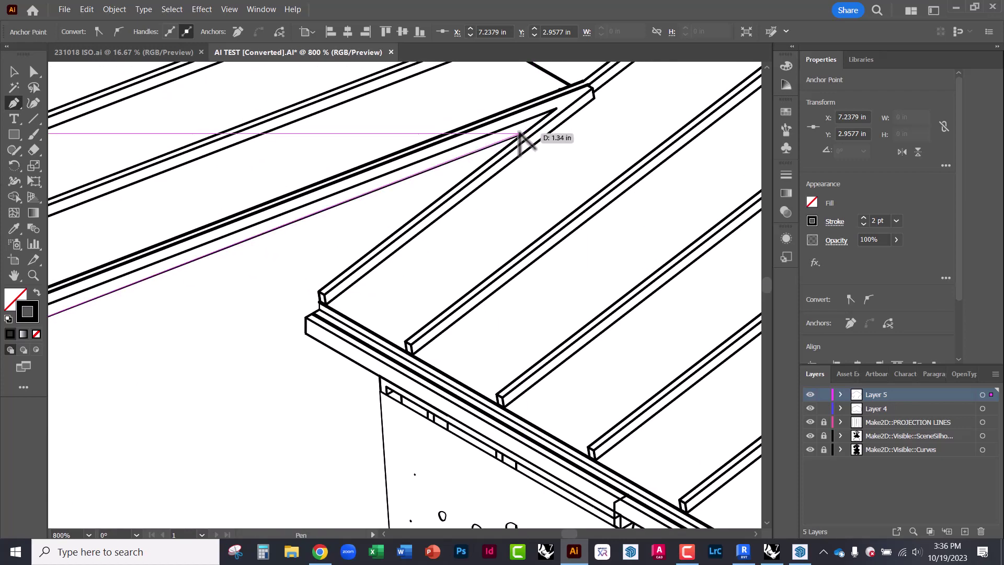
pyautogui.click(520, 135)
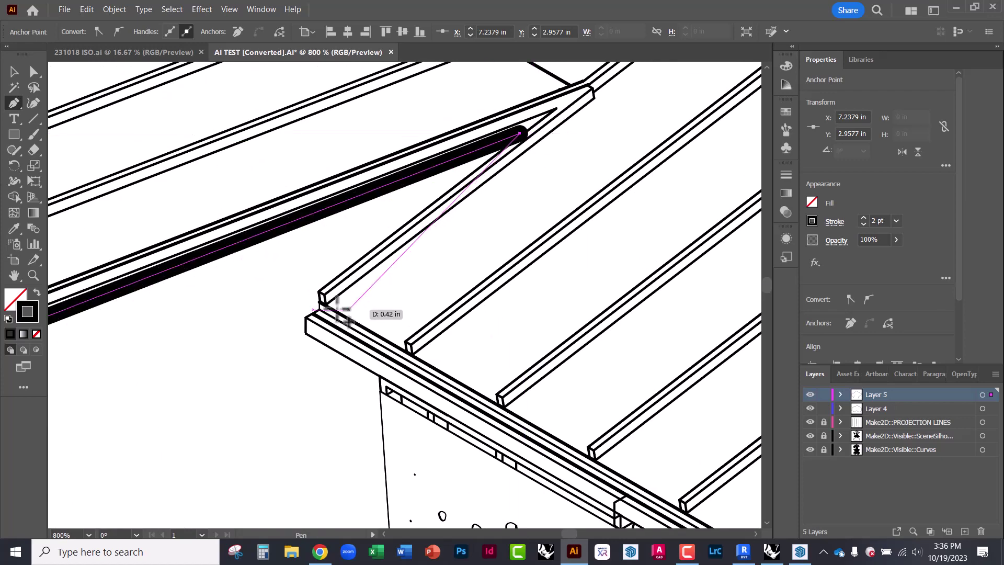
# Step: Trace the outline down the main roof's inner left edge and around its front left eave corner
pyautogui.click(317, 292)
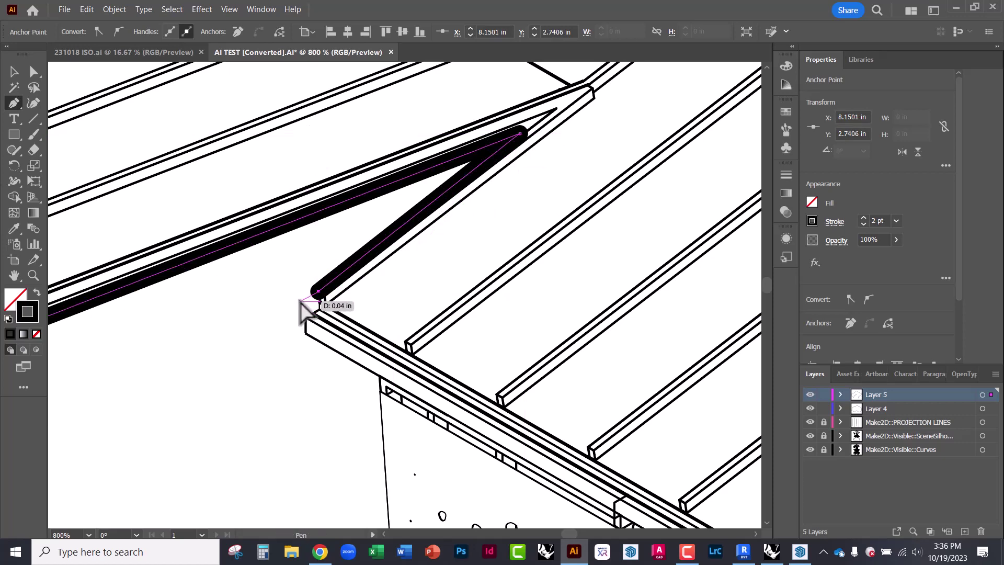
pyautogui.click(306, 303)
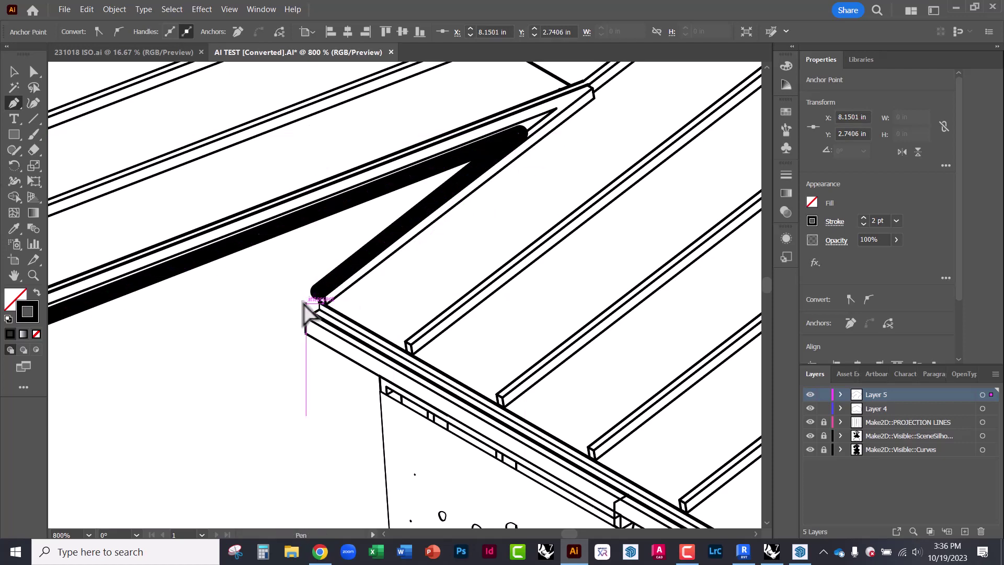
pyautogui.click(306, 331)
pyautogui.keyDown('alt'); pyautogui.scroll(-5, 231, 280); pyautogui.keyUp('alt')
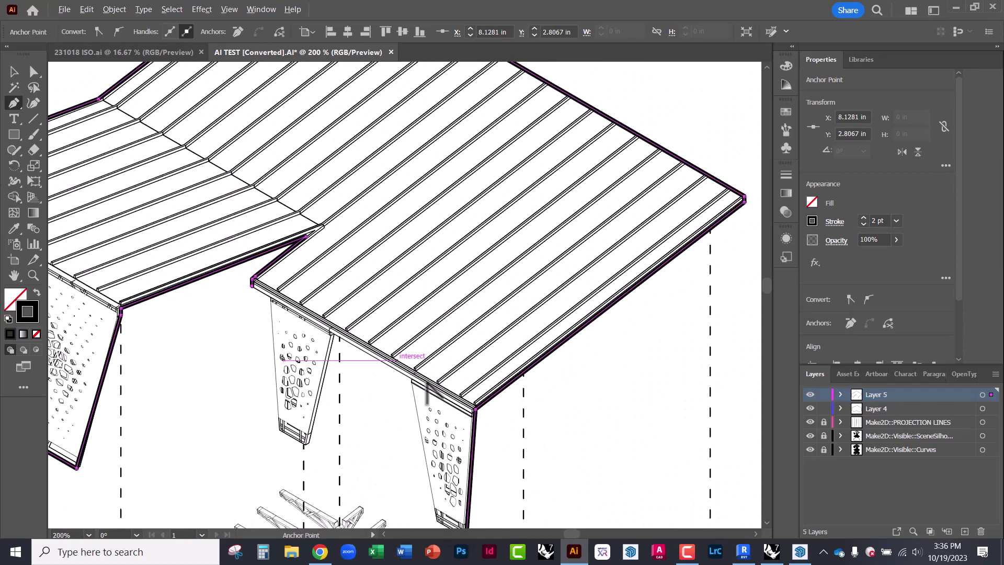
pyautogui.keyDown('alt'); pyautogui.scroll(3, 247, 314); pyautogui.keyUp('alt')
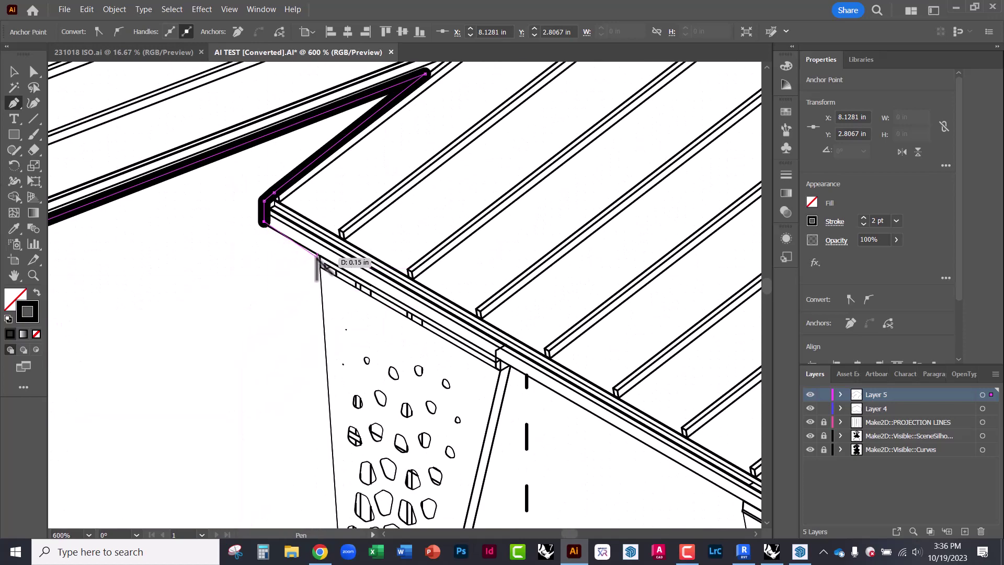
# Step: Trace the outline down the middle perforated panel's left edge and along its bottom edge to the lower right corner
pyautogui.keyDown('alt'); pyautogui.scroll(-2, 319, 256); pyautogui.keyUp('alt')
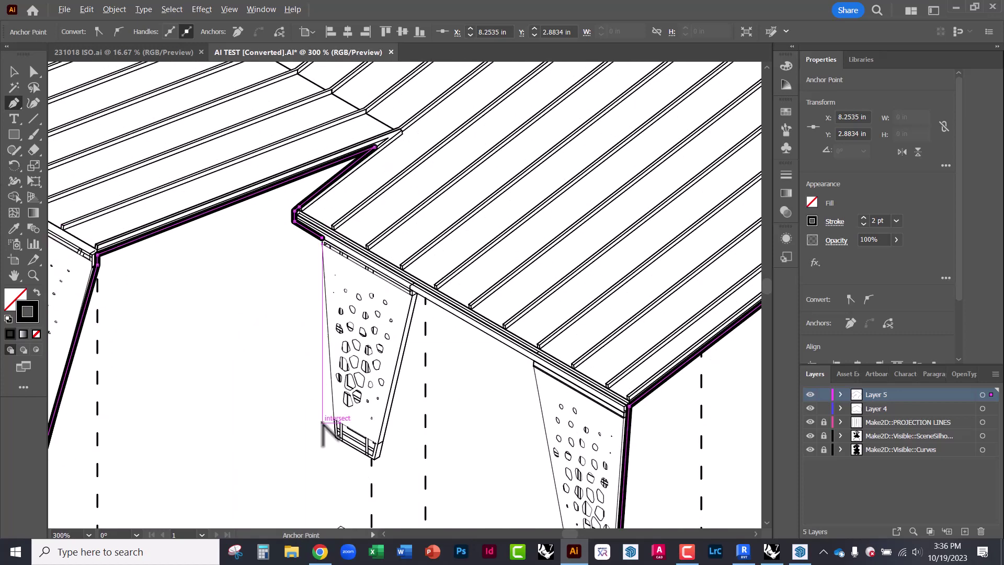
pyautogui.click(336, 437)
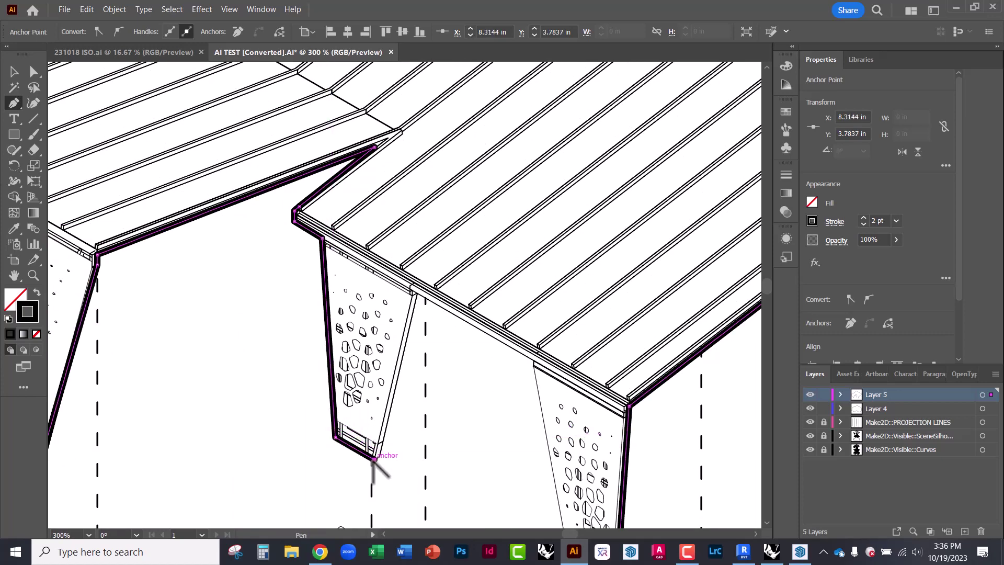
pyautogui.keyDown('alt'); pyautogui.scroll(3, 381, 456); pyautogui.keyUp('alt')
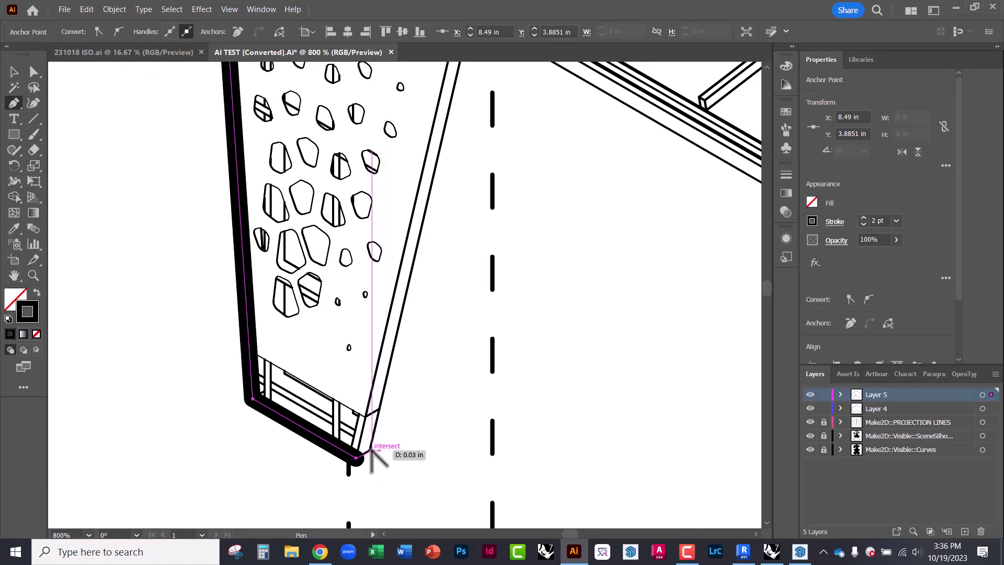
pyautogui.keyDown('alt'); pyautogui.scroll(-2, 364, 465); pyautogui.keyUp('alt')
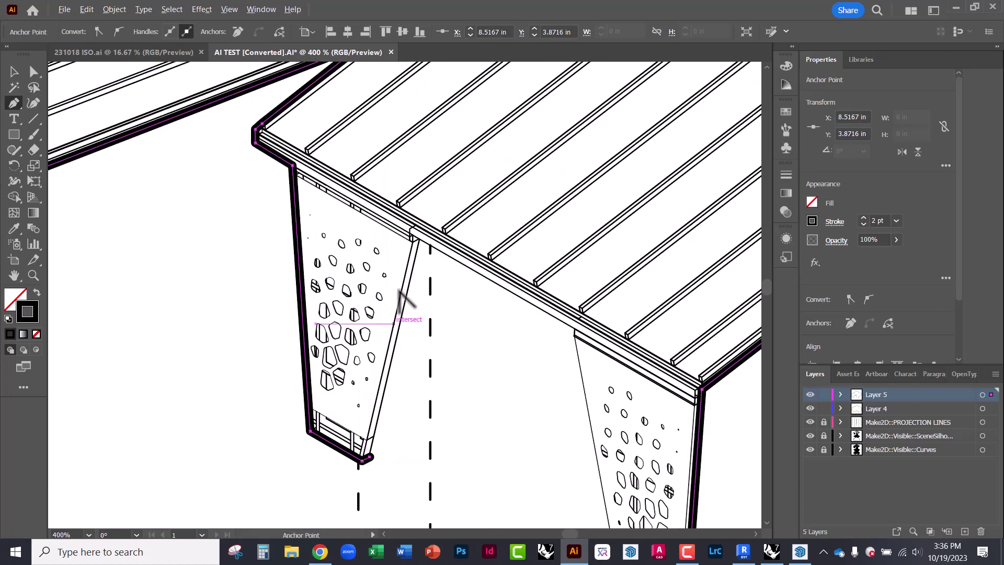
# Step: Trace the outline up the middle panel's right edge and along the eave to the upper left corner of the front panel
pyautogui.click(418, 239)
pyautogui.click(575, 330)
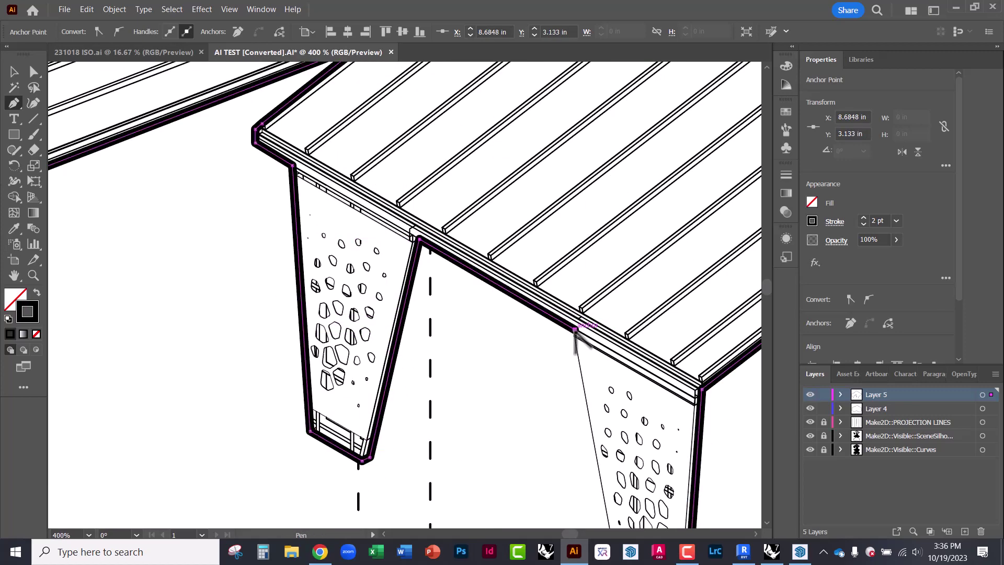
pyautogui.keyDown('alt'); pyautogui.scroll(-2, 555, 326); pyautogui.keyUp('alt')
pyautogui.keyDown('alt'); pyautogui.scroll(3, 575, 439); pyautogui.keyUp('alt')
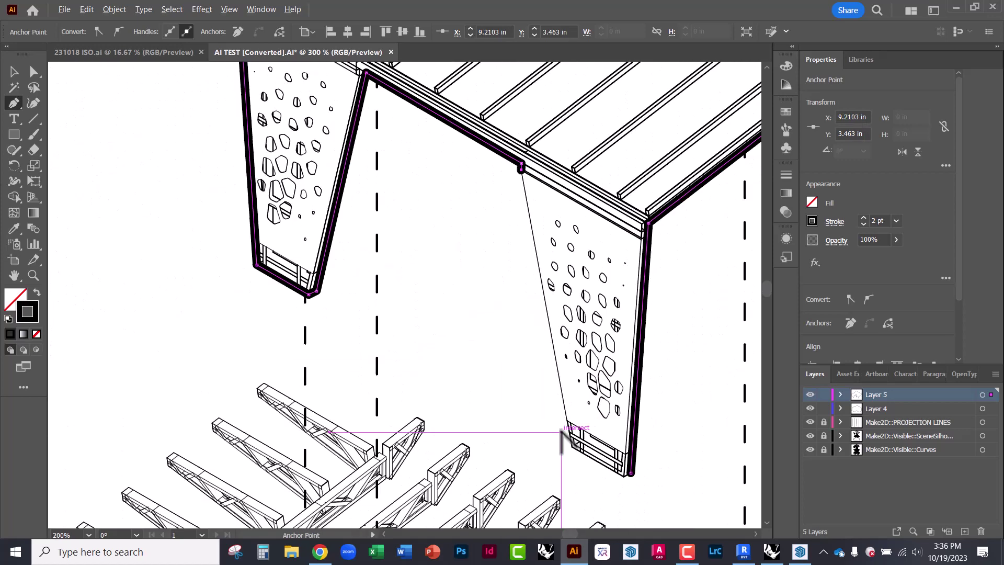
# Step: Trace the outline down the front panel's left edge and along its bottom, close it at the starting anchor, and deselect the path
pyautogui.click(581, 454)
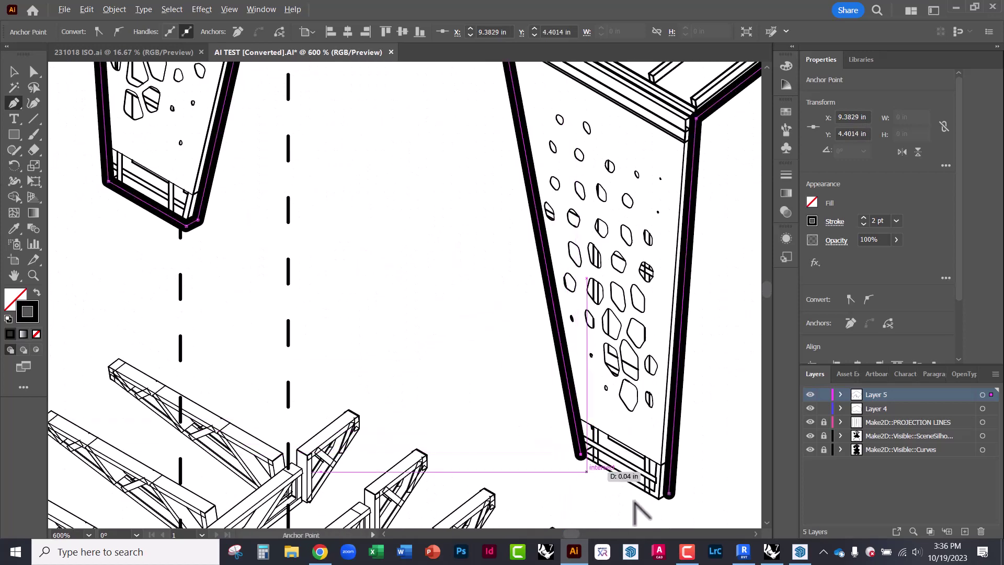
pyautogui.click(664, 499)
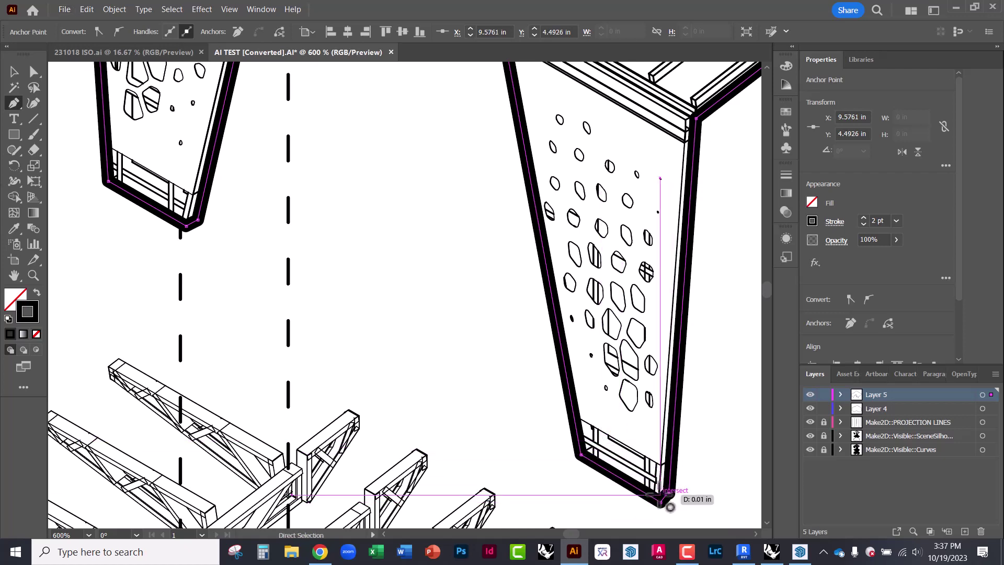
pyautogui.keyDown('alt'); pyautogui.scroll(3, 661, 505); pyautogui.keyUp('alt')
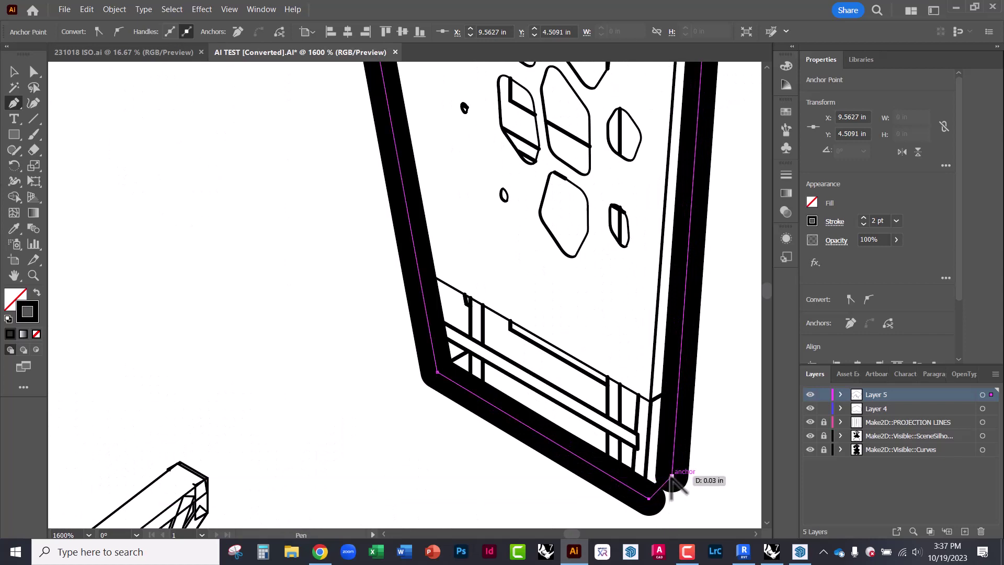
pyautogui.keyDown('alt'); pyautogui.scroll(2, 678, 491); pyautogui.keyUp('alt')
pyautogui.keyDown('alt'); pyautogui.scroll(2, 680, 488); pyautogui.keyUp('alt')
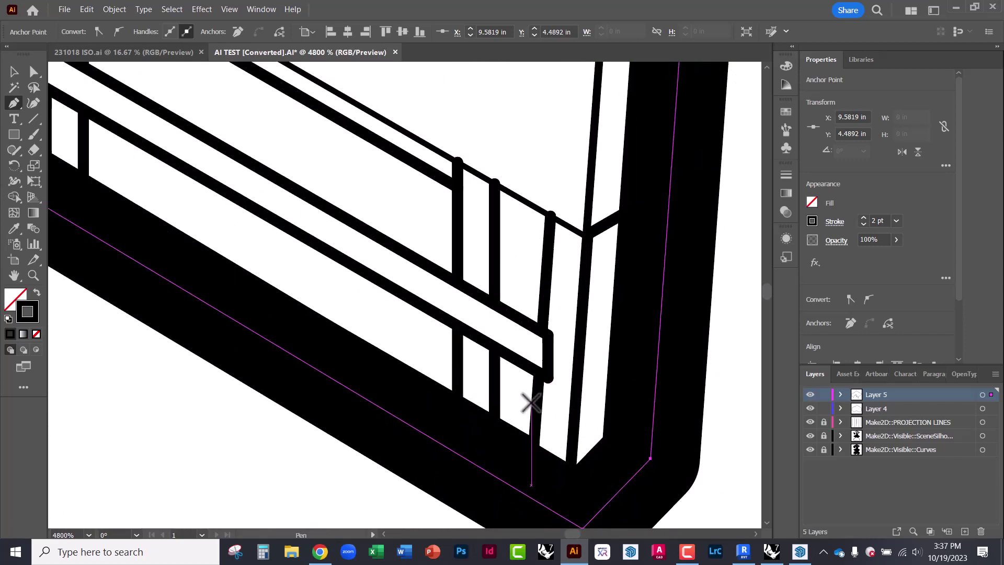
pyautogui.scroll(-3, 522, 409)
pyautogui.keyDown('ctrl'); pyautogui.hscroll(12, 521, 409); pyautogui.keyUp('ctrl')
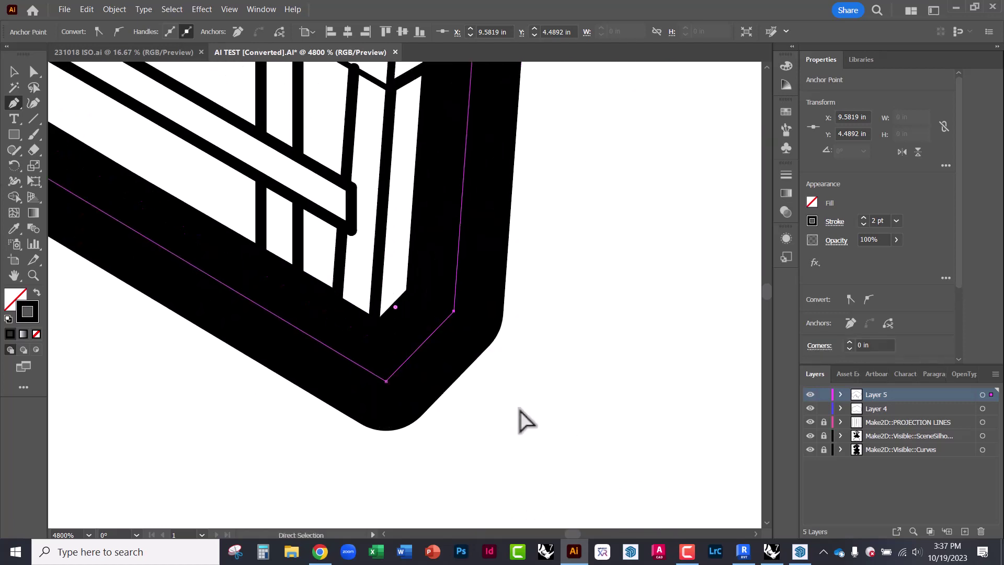
pyautogui.moveTo(374, 336); pyautogui.dragTo(533, 423)
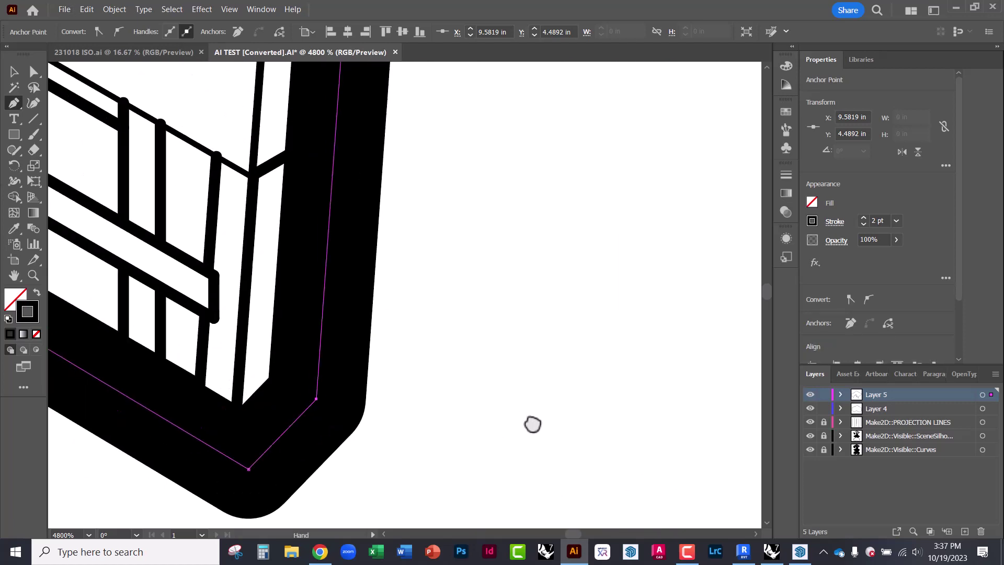
pyautogui.keyDown('ctrl'); pyautogui.hscroll(1, 511, 430); pyautogui.keyUp('ctrl')
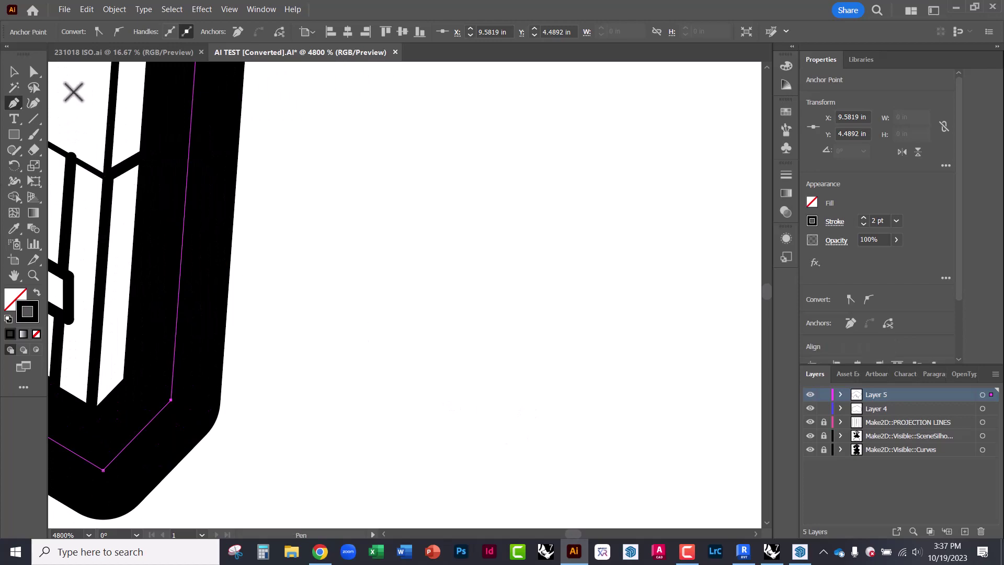
pyautogui.click(15, 72)
pyautogui.click(291, 191)
# Step: Examine the traced roof outline on Layer 5 up close and against the whole exploded axonometric
pyautogui.moveTo(174, 229); pyautogui.dragTo(684, 354)
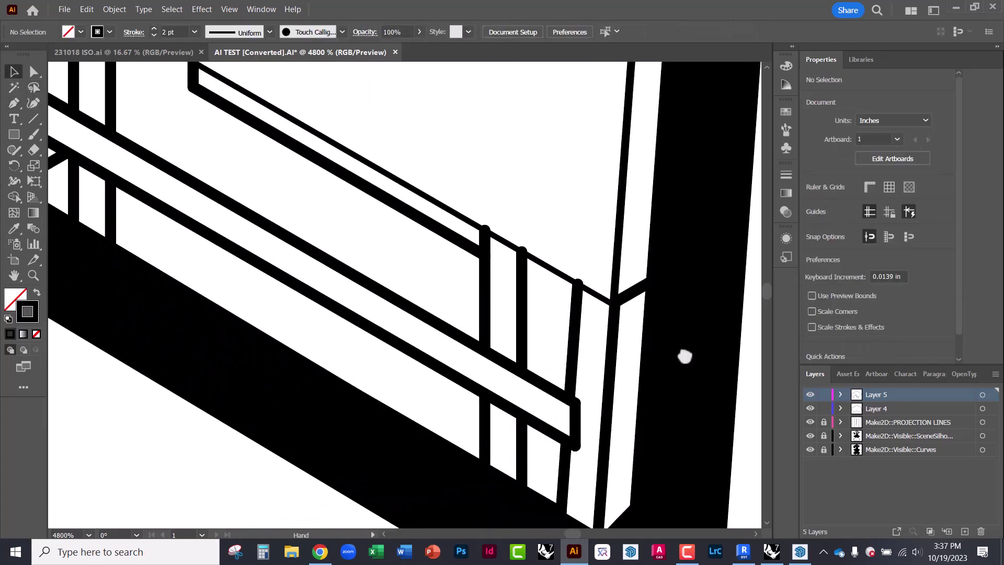
pyautogui.keyDown('alt'); pyautogui.scroll(-1, 594, 408); pyautogui.keyUp('alt')
pyautogui.keyDown('alt'); pyautogui.scroll(-3, 593, 408); pyautogui.keyUp('alt')
pyautogui.keyDown('alt'); pyautogui.scroll(-2, 555, 416); pyautogui.keyUp('alt')
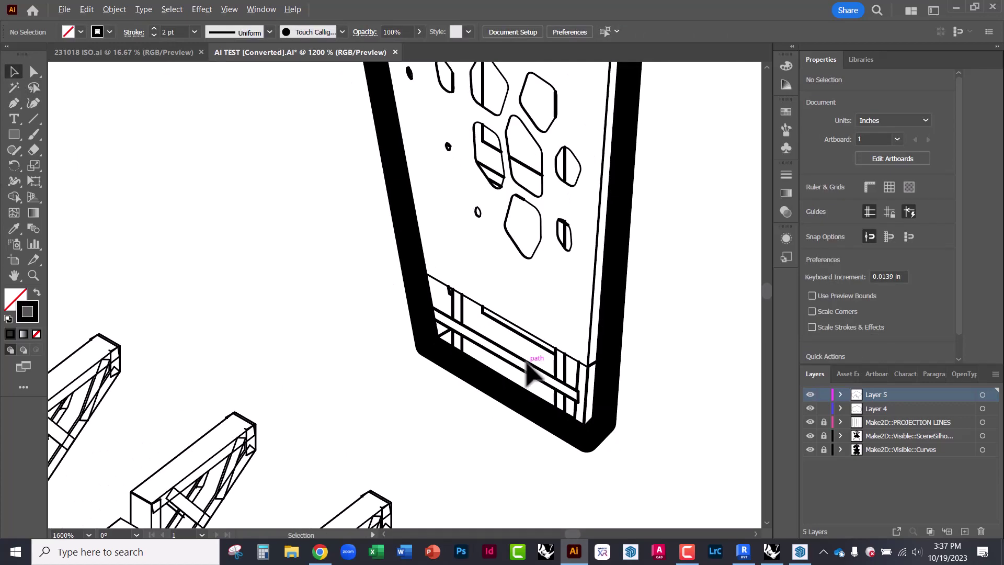
pyautogui.keyDown('alt'); pyautogui.scroll(-4, 530, 372); pyautogui.keyUp('alt')
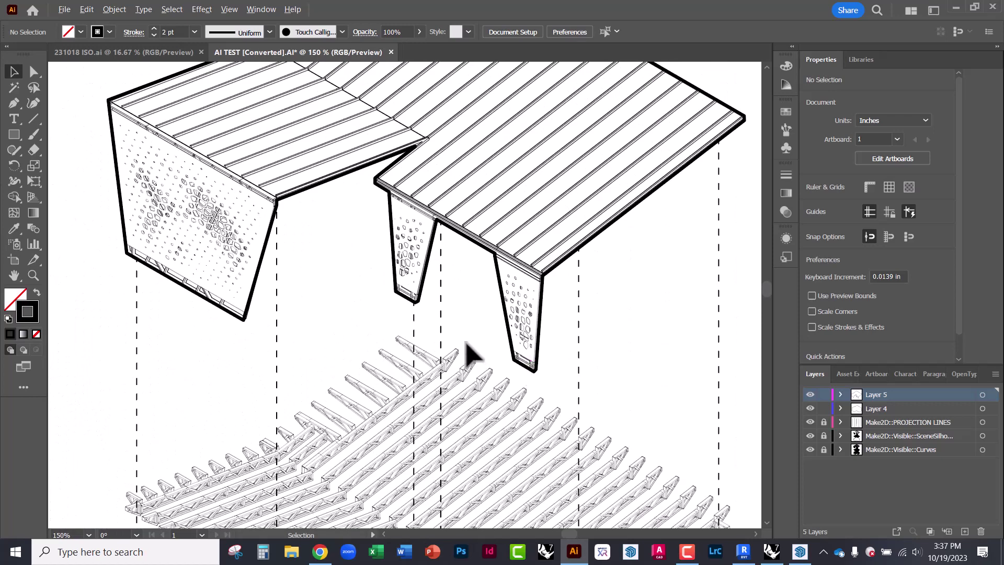
pyautogui.keyDown('alt'); pyautogui.scroll(-3, 476, 330); pyautogui.keyUp('alt')
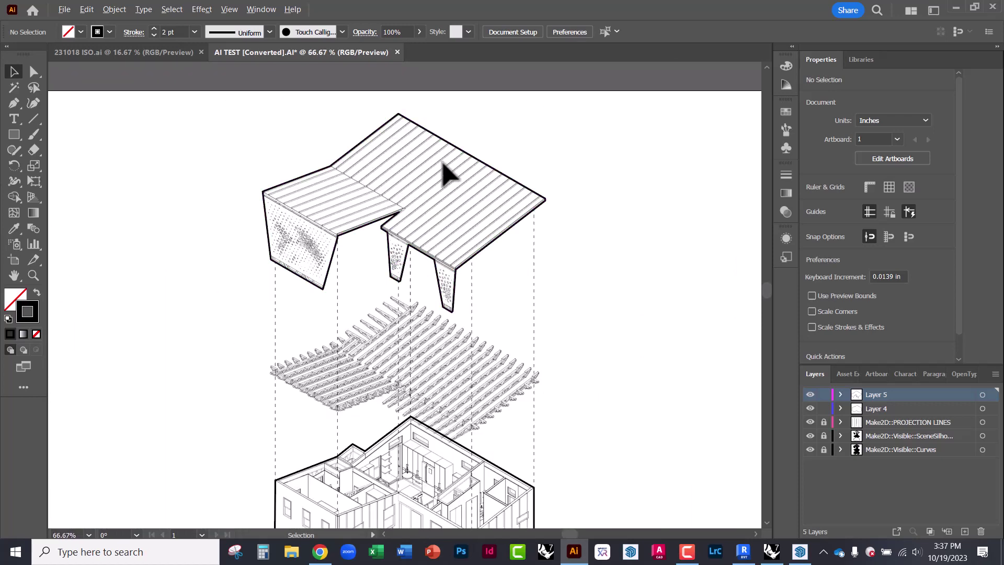
pyautogui.keyDown('alt'); pyautogui.scroll(1, 499, 175); pyautogui.keyUp('alt')
pyautogui.keyDown('alt'); pyautogui.scroll(2, 503, 178); pyautogui.keyUp('alt')
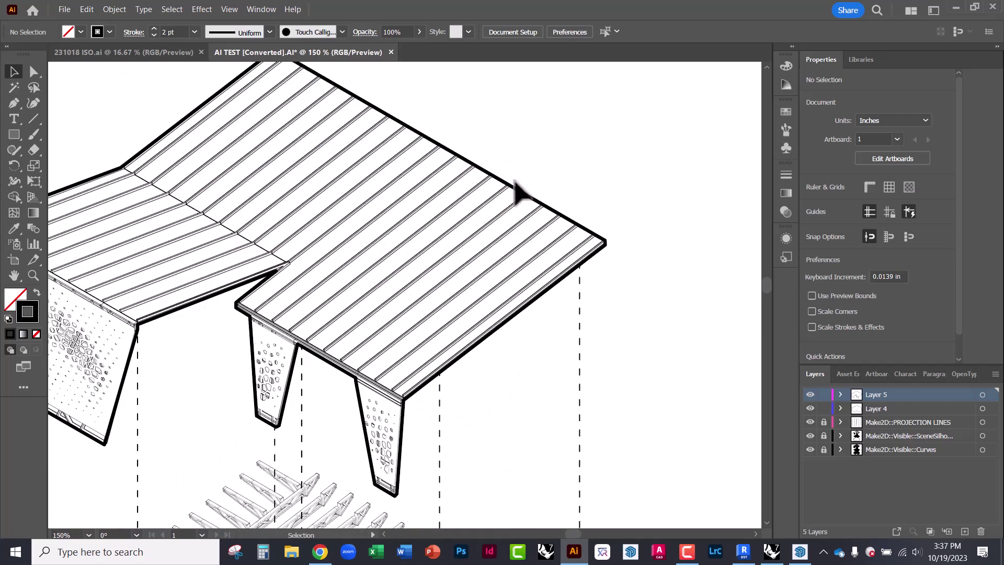
pyautogui.click(984, 395)
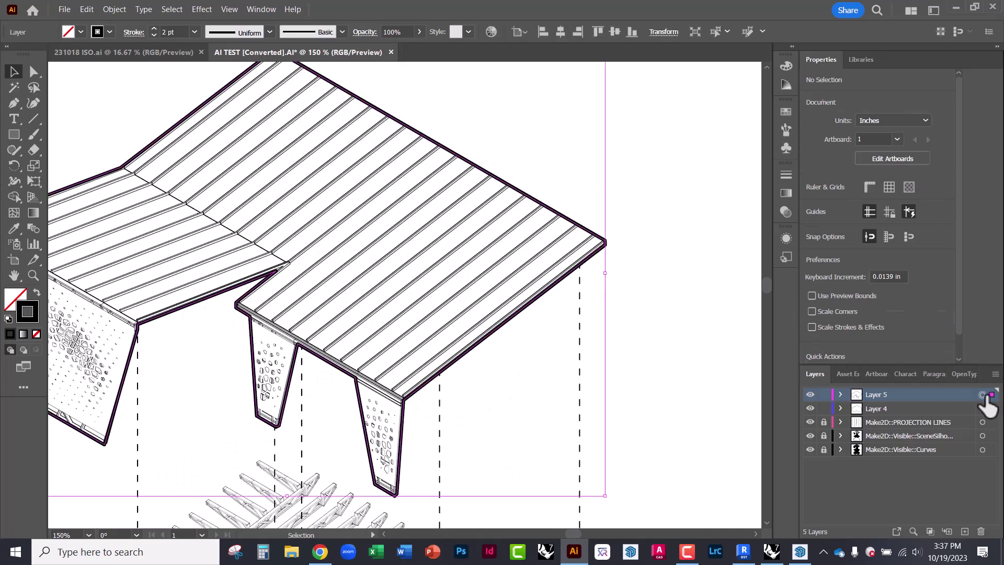
pyautogui.click(622, 209)
pyautogui.keyDown('alt'); pyautogui.scroll(-3, 461, 186); pyautogui.keyUp('alt')
pyautogui.keyDown('alt'); pyautogui.scroll(-1, 481, 225); pyautogui.keyUp('alt')
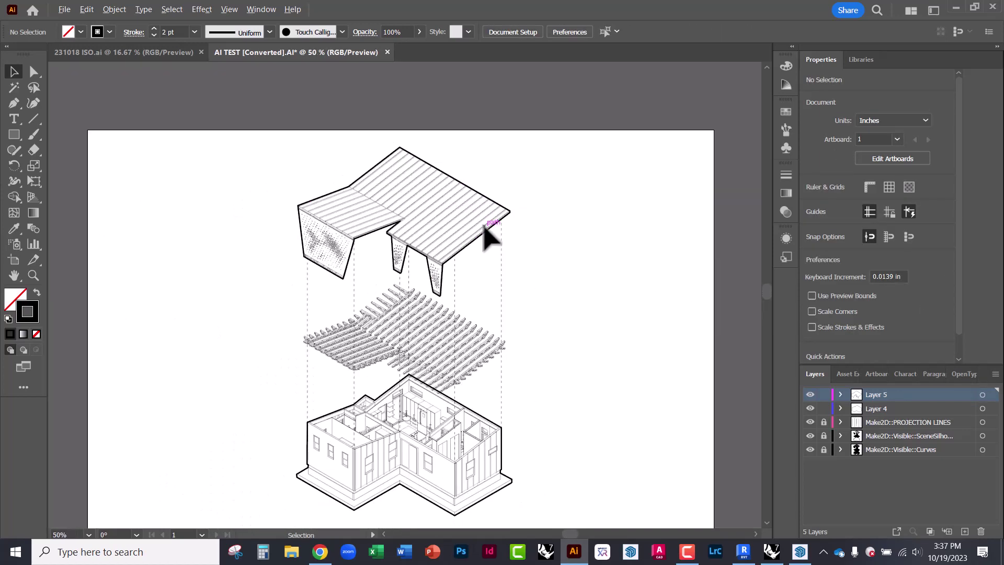
pyautogui.keyDown('alt'); pyautogui.scroll(3, 423, 337); pyautogui.keyUp('alt')
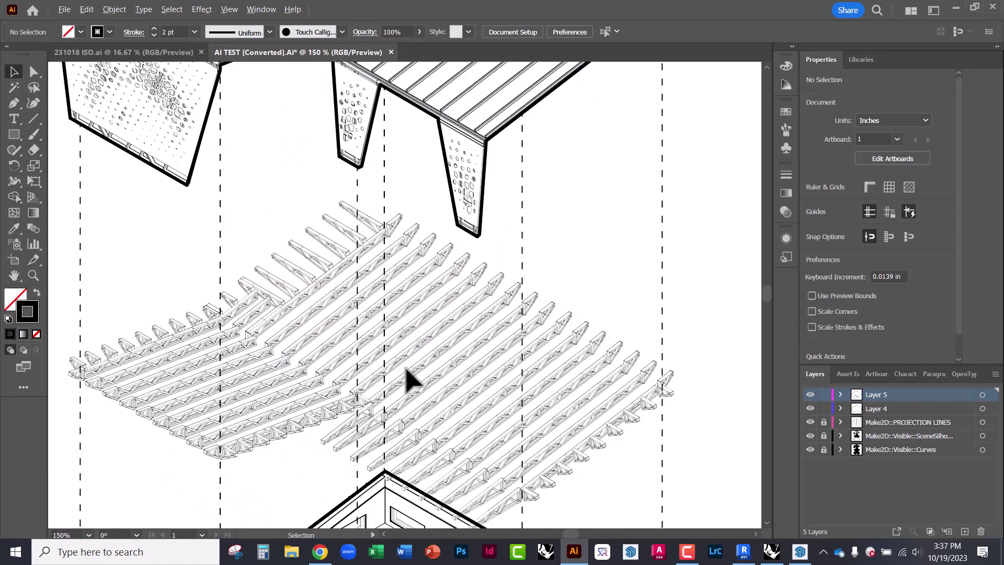
pyautogui.keyDown('alt'); pyautogui.scroll(-2, 423, 204); pyautogui.keyUp('alt')
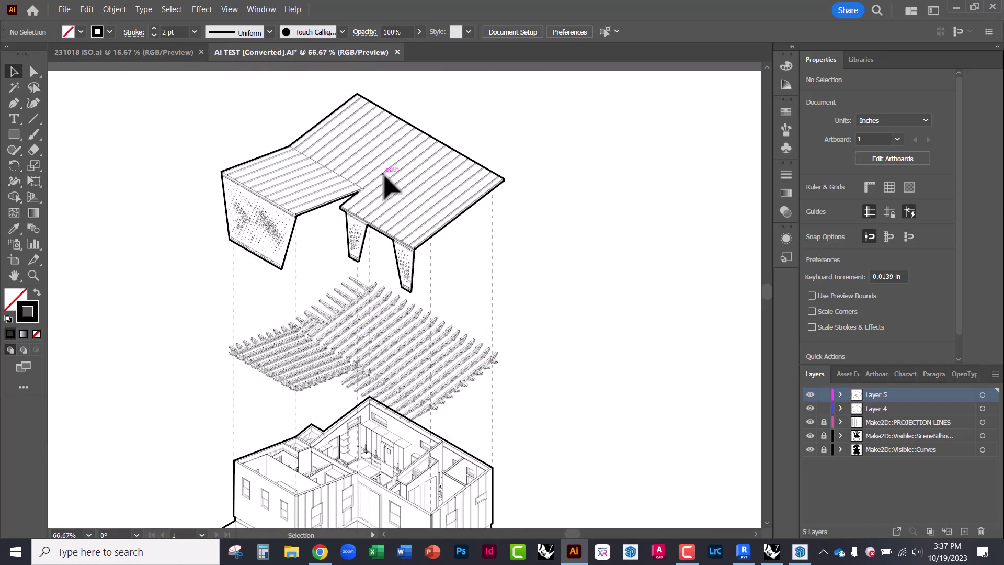
pyautogui.keyDown('alt'); pyautogui.scroll(-1, 319, 180); pyautogui.keyUp('alt')
pyautogui.keyDown('alt'); pyautogui.scroll(1, 329, 406); pyautogui.keyUp('alt')
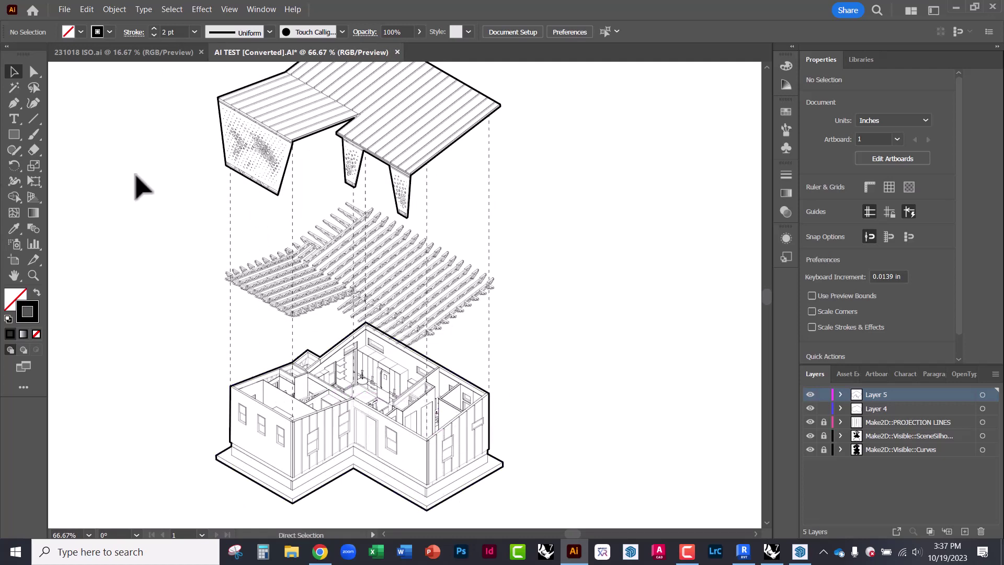
# Step: Begin saving the document on the computer, choosing the Diagrams folder inside 25 OCSD Solar Decathlon
pyautogui.hotkey('ctrl', 's')
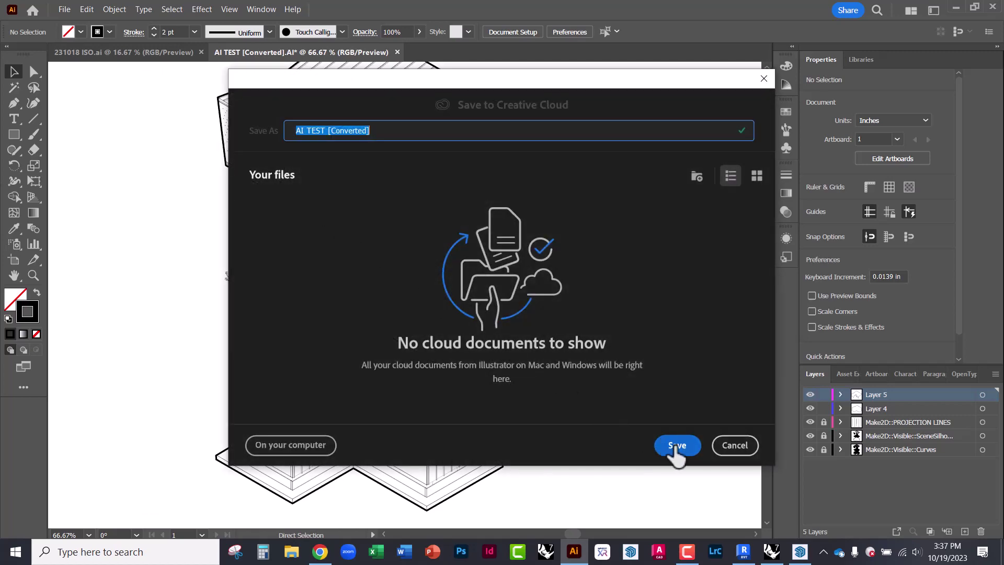
pyautogui.click(314, 445)
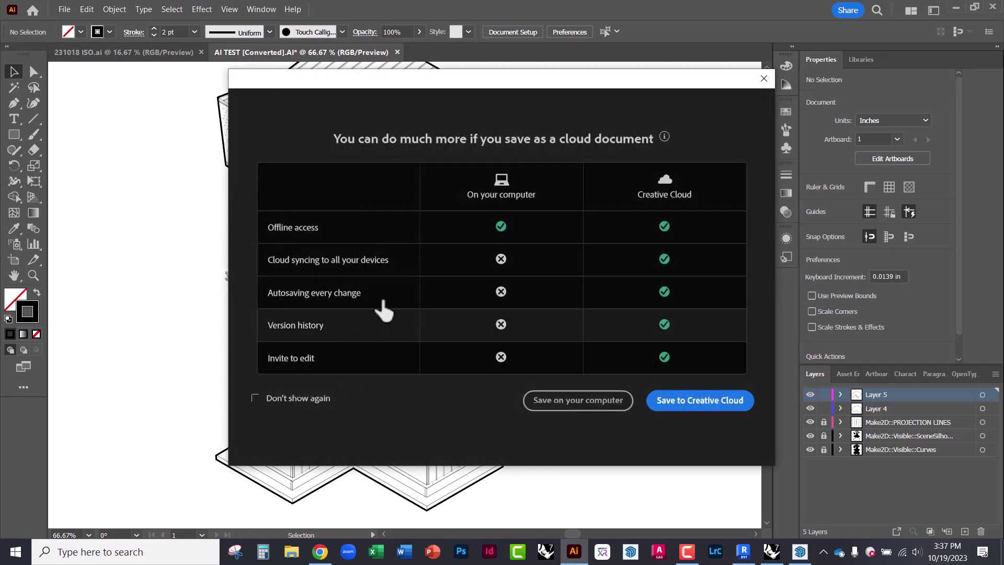
pyautogui.click(578, 399)
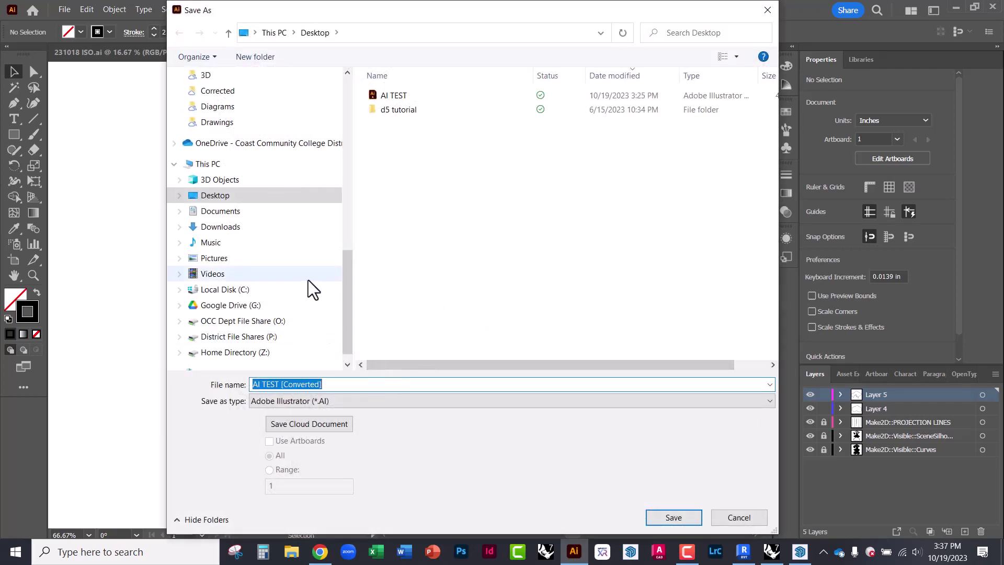
pyautogui.moveTo(345, 267); pyautogui.dragTo(347, 74)
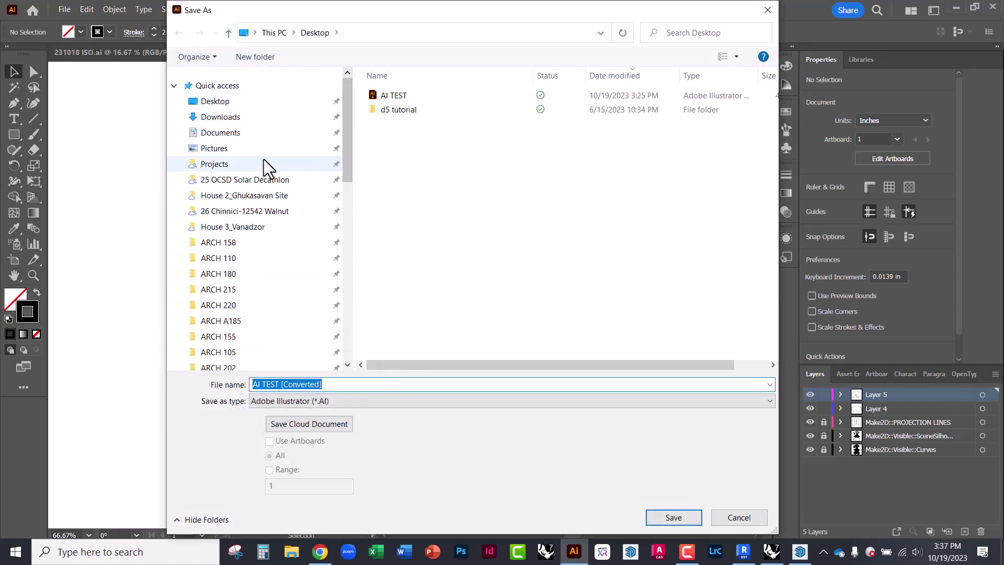
pyautogui.click(262, 180)
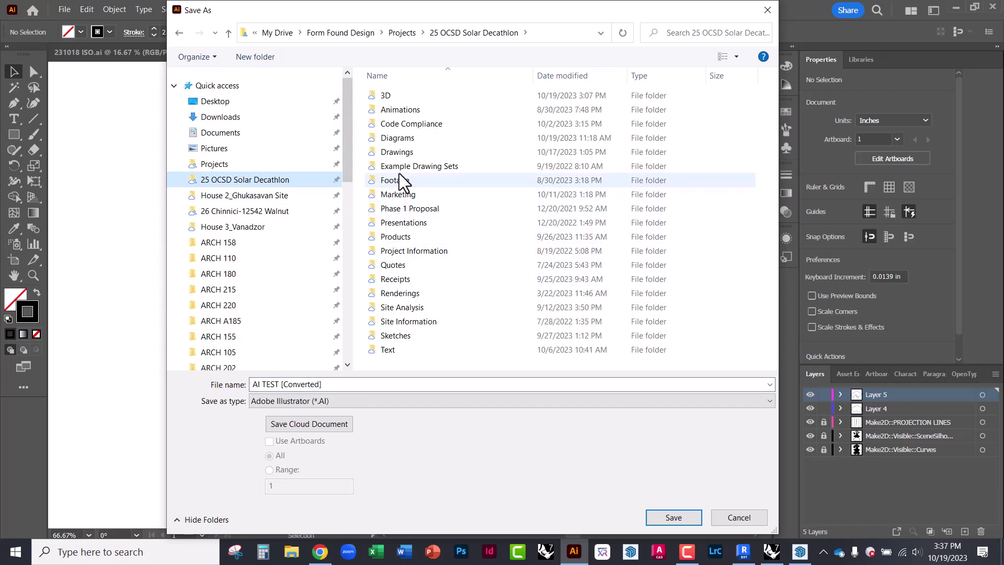
pyautogui.doubleClick(397, 139)
# Step: Save the file as EXPLODED AXON in Adobe Illustrator format, accepting the Illustrator 2020 options
pyautogui.click(339, 385)
pyautogui.write('EXPLODED AXON')
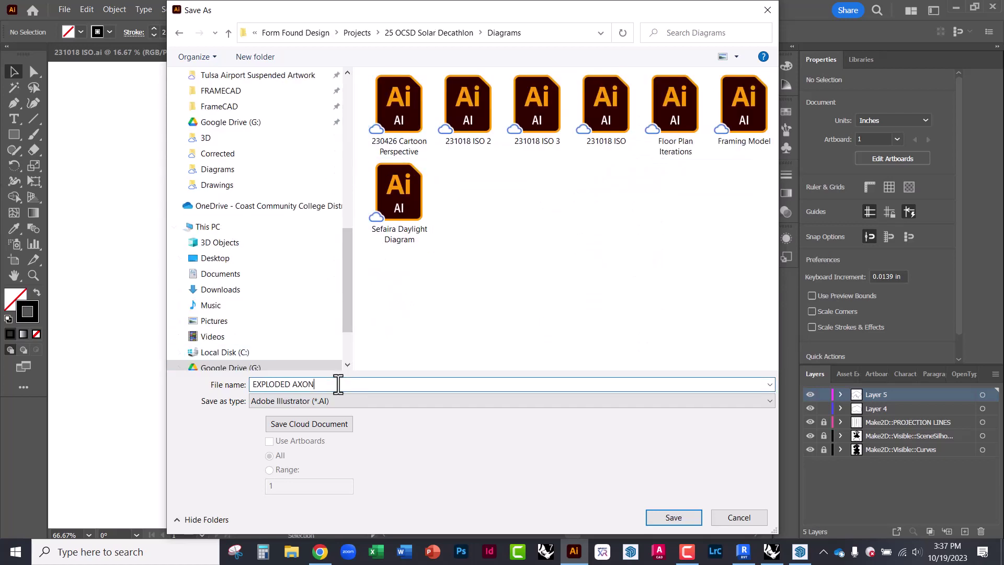
pyautogui.press('Return')
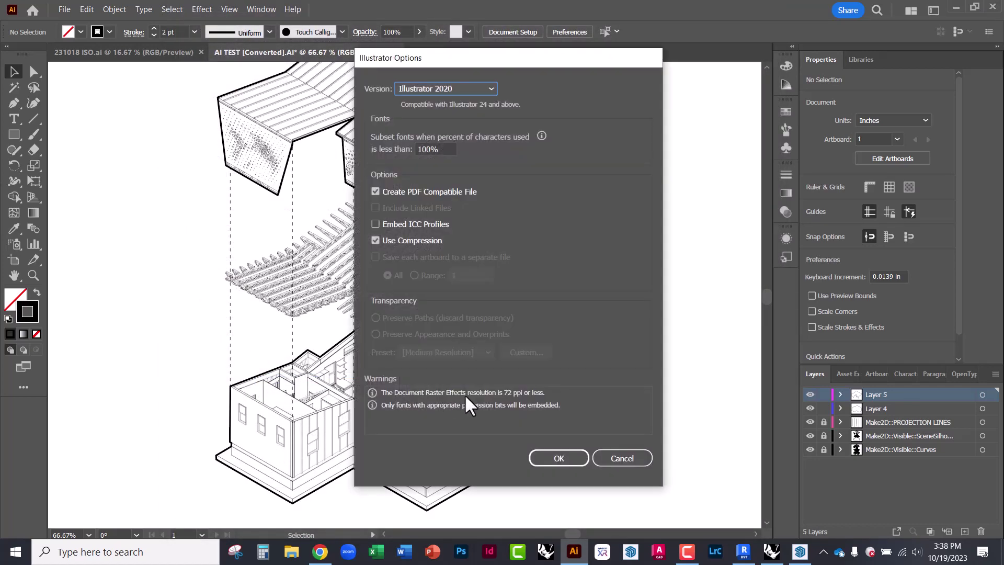
pyautogui.click(550, 459)
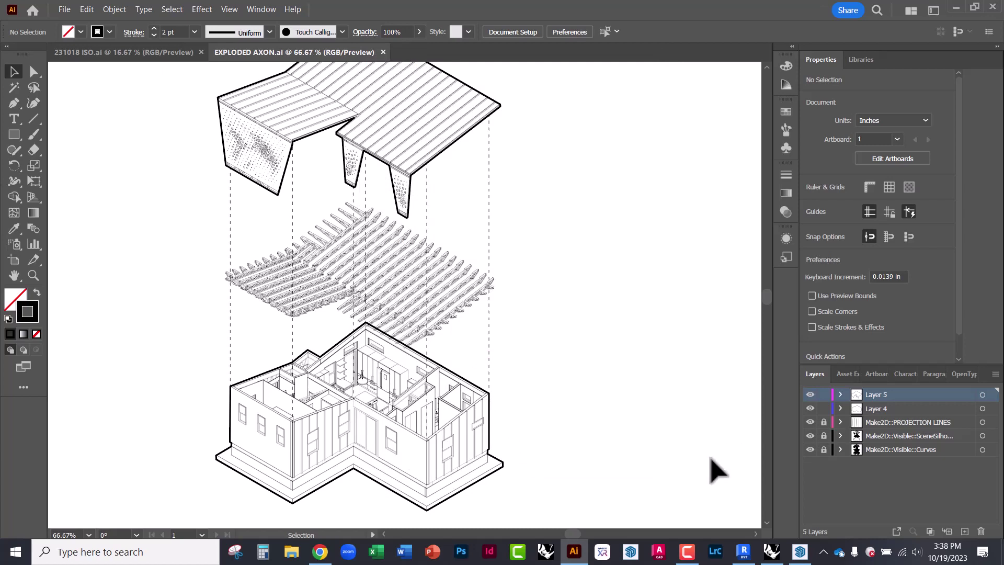
# Step: Unlock the Make2D::PROJECTION LINES and Make2D::Visible::Curves layers and select all artwork on the Curves layer
pyautogui.click(810, 422)
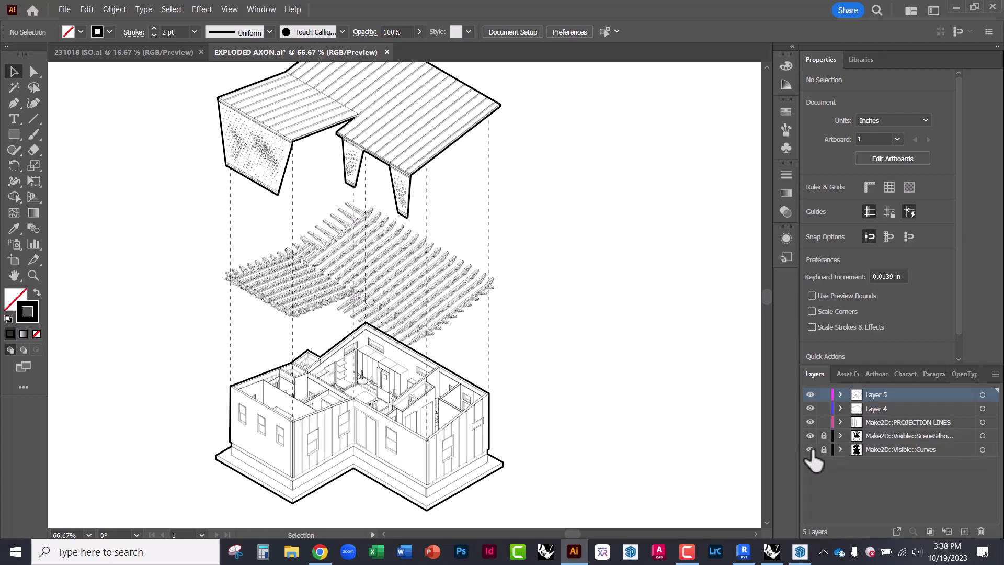
pyautogui.click(866, 449)
pyautogui.keyDown('ctrl'); pyautogui.click(873, 395); pyautogui.keyUp('ctrl')
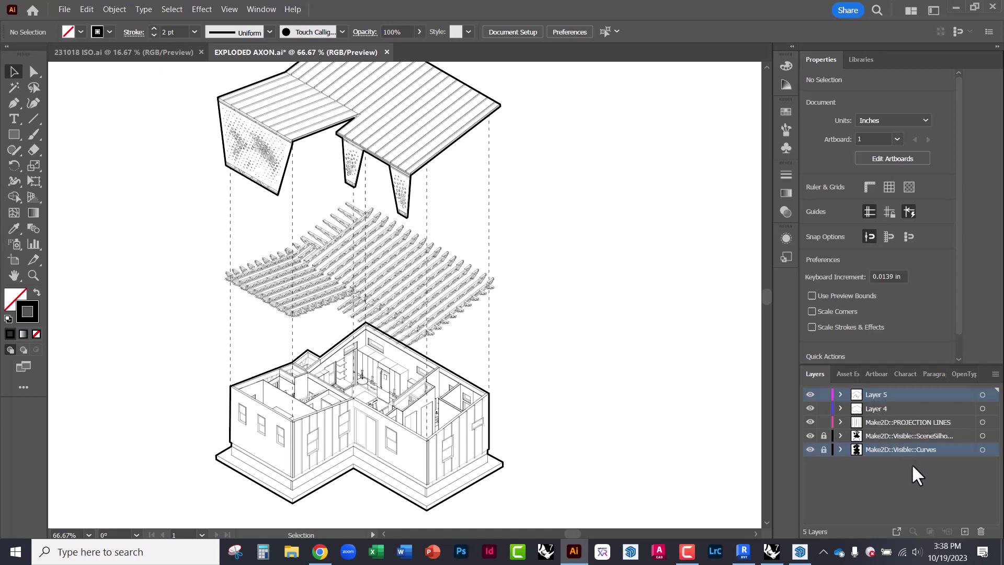
pyautogui.click(983, 393)
pyautogui.click(983, 450)
pyautogui.click(958, 473)
pyautogui.click(931, 449)
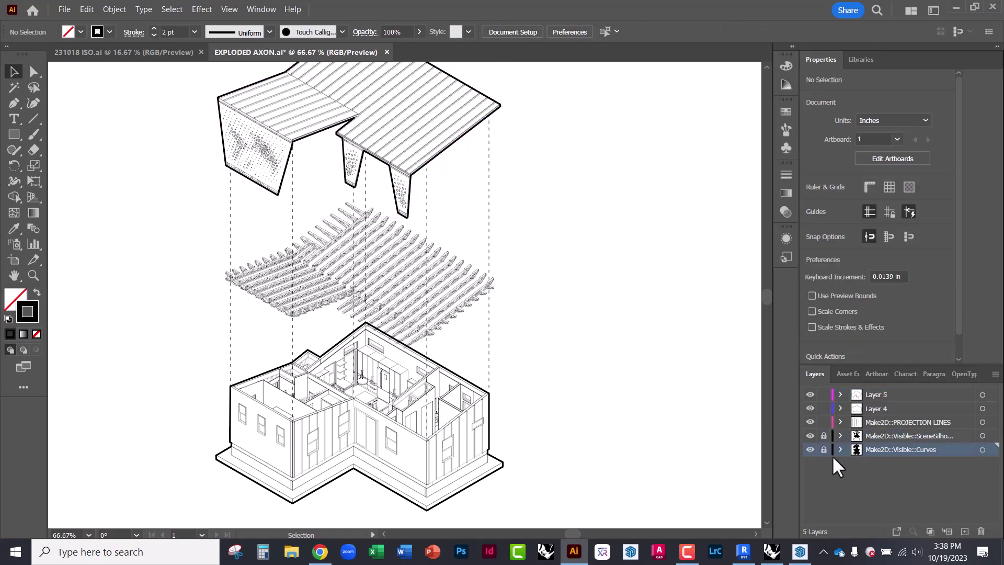
pyautogui.click(983, 450)
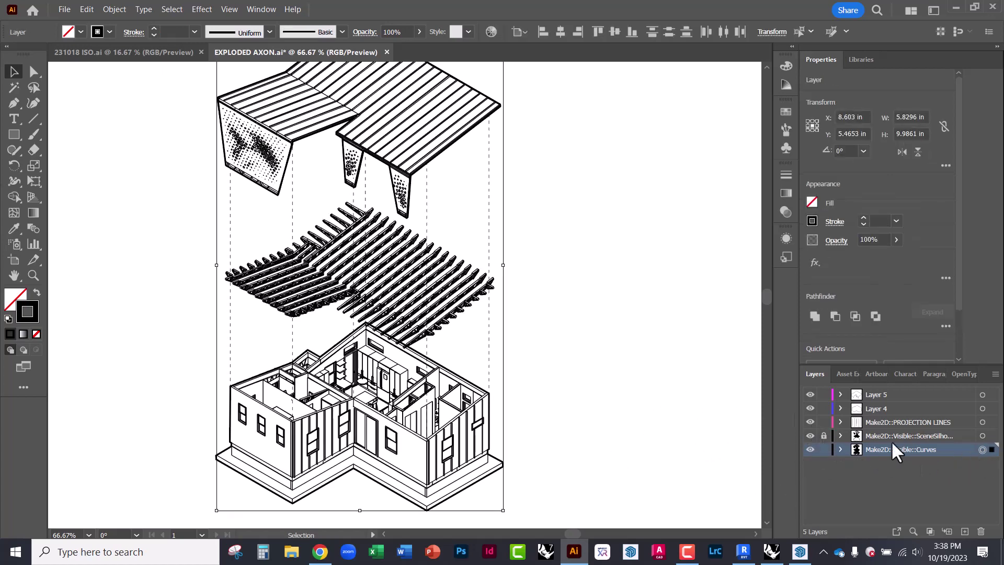
# Step: Start converting the combined artwork on Layer 5 and the Make2D::Visible::Curves layer into a Live Paint group
pyautogui.click(983, 395)
pyautogui.keyDown('shift'); pyautogui.click(982, 451); pyautogui.keyUp('shift')
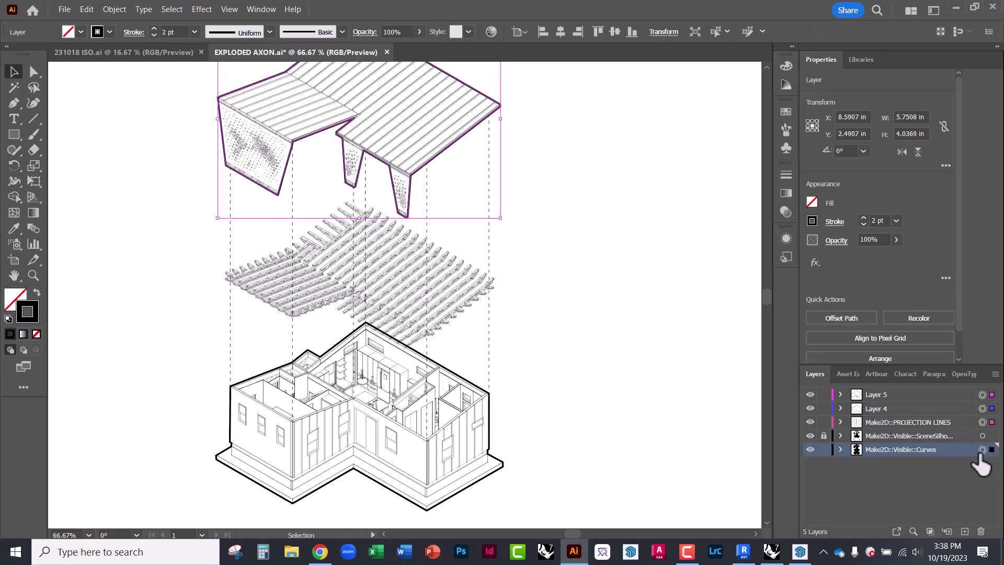
pyautogui.click(982, 450)
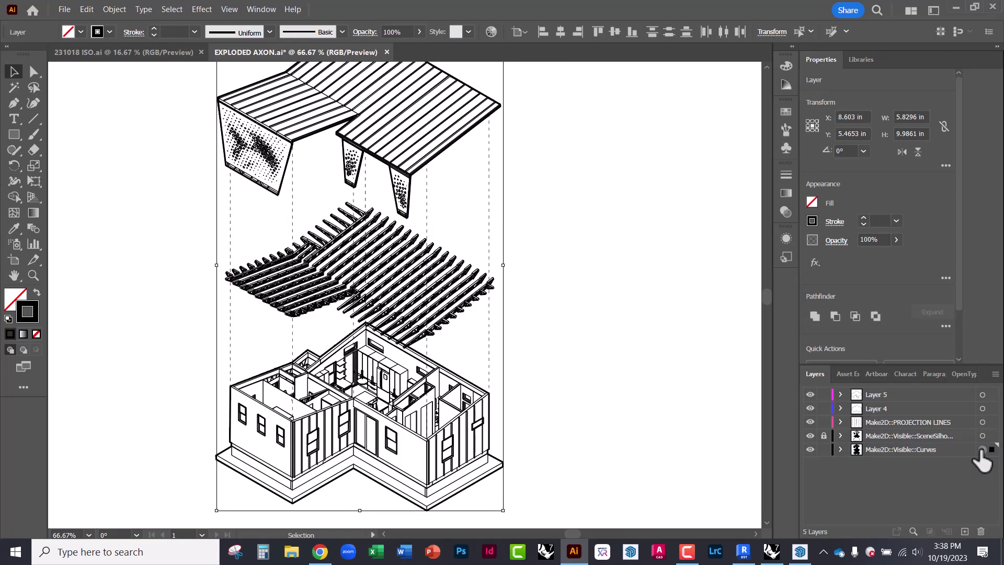
pyautogui.keyDown('shift'); pyautogui.click(983, 395); pyautogui.keyUp('shift')
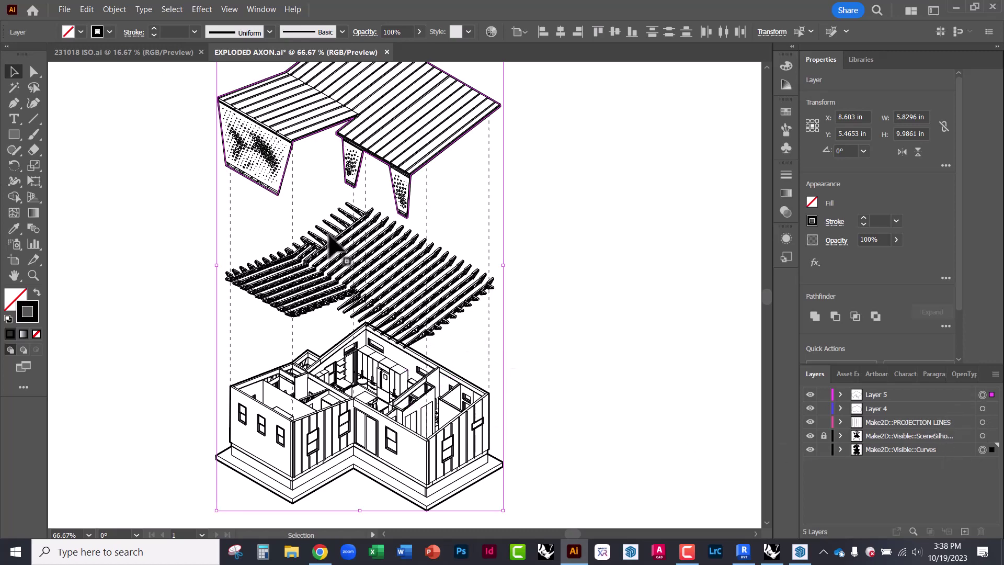
pyautogui.click(111, 9)
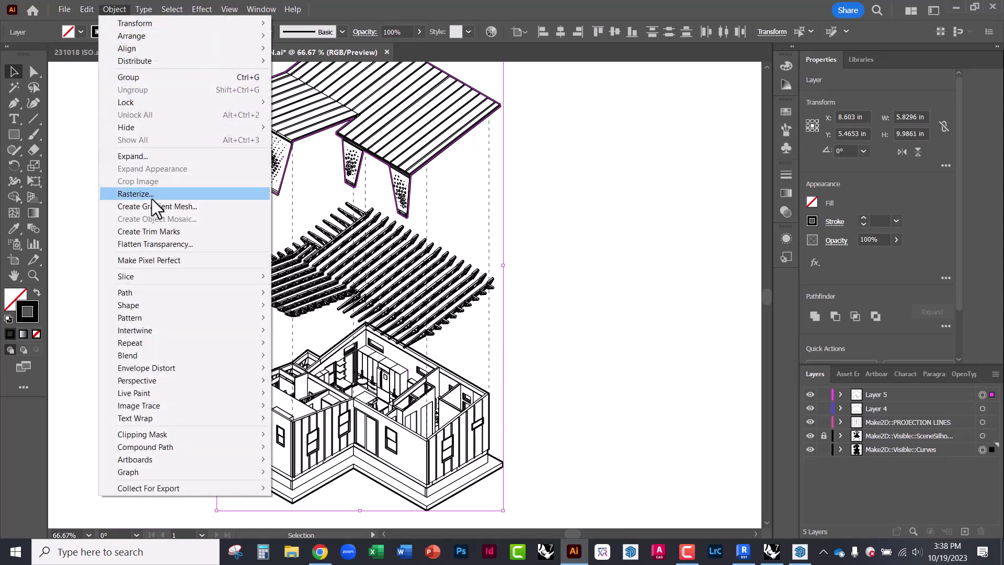
pyautogui.moveTo(158, 392)
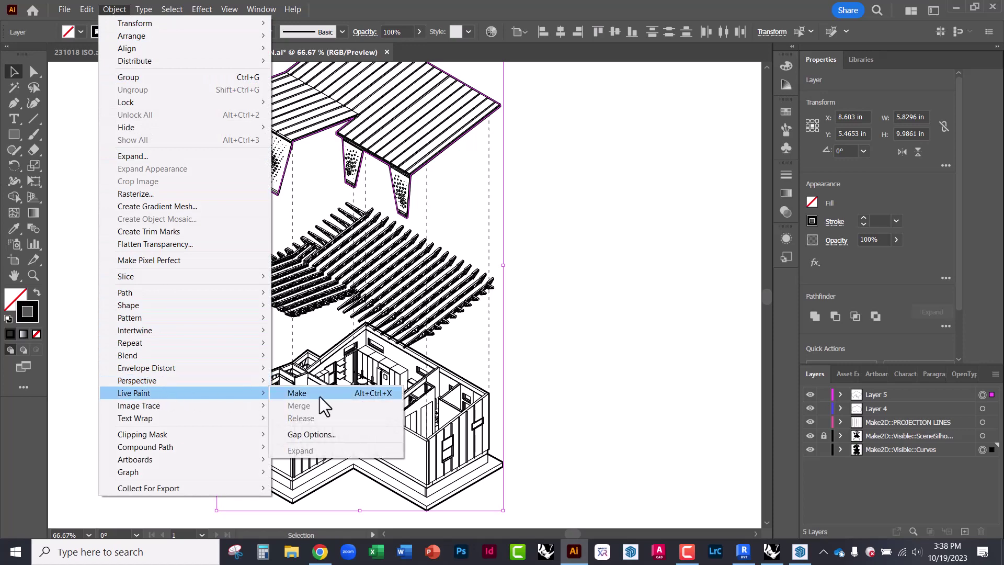
pyautogui.click(320, 396)
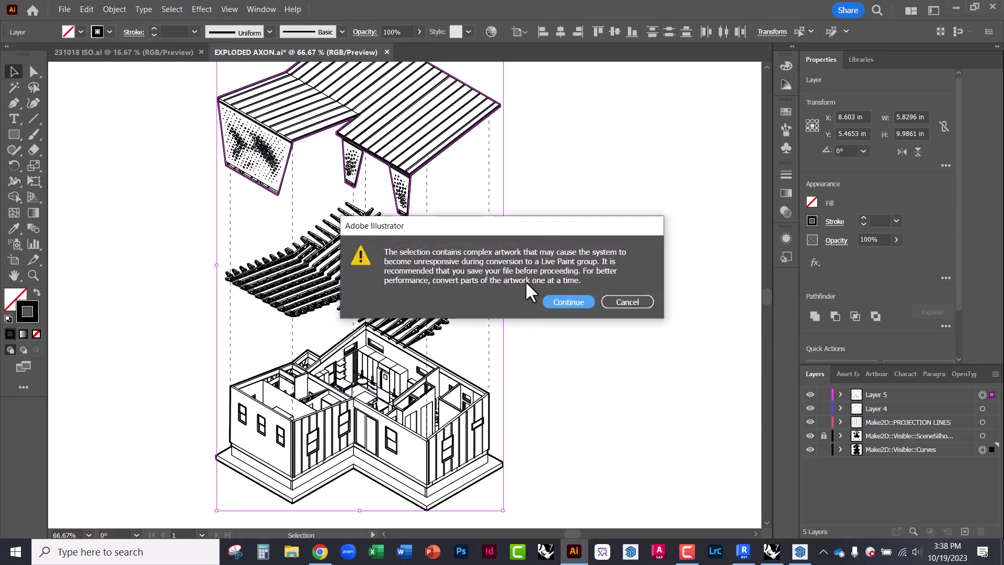
# Step: Convert the selected axonometric linework to a Live Paint group despite its complexity, then deselect it
pyautogui.click(569, 302)
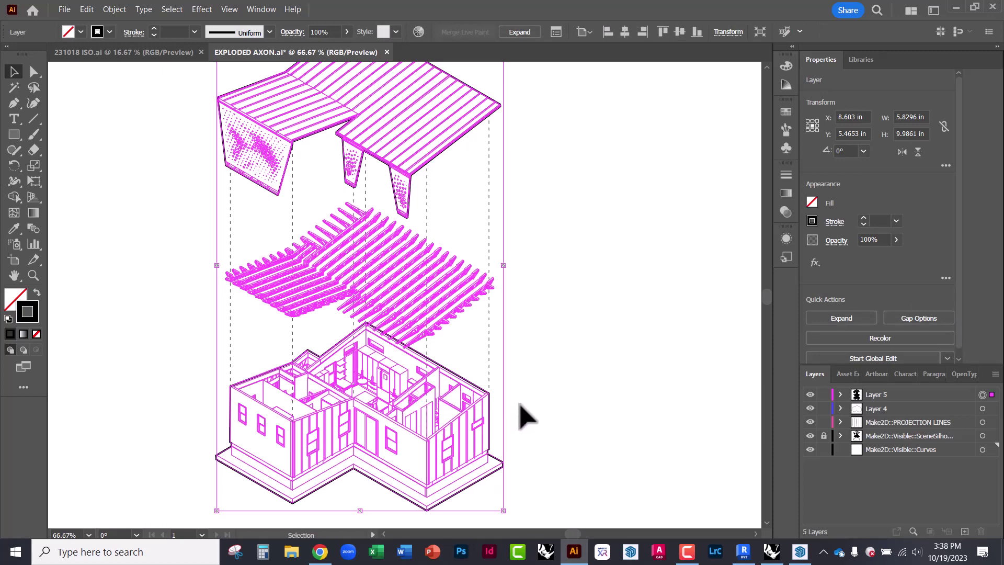
pyautogui.click(520, 416)
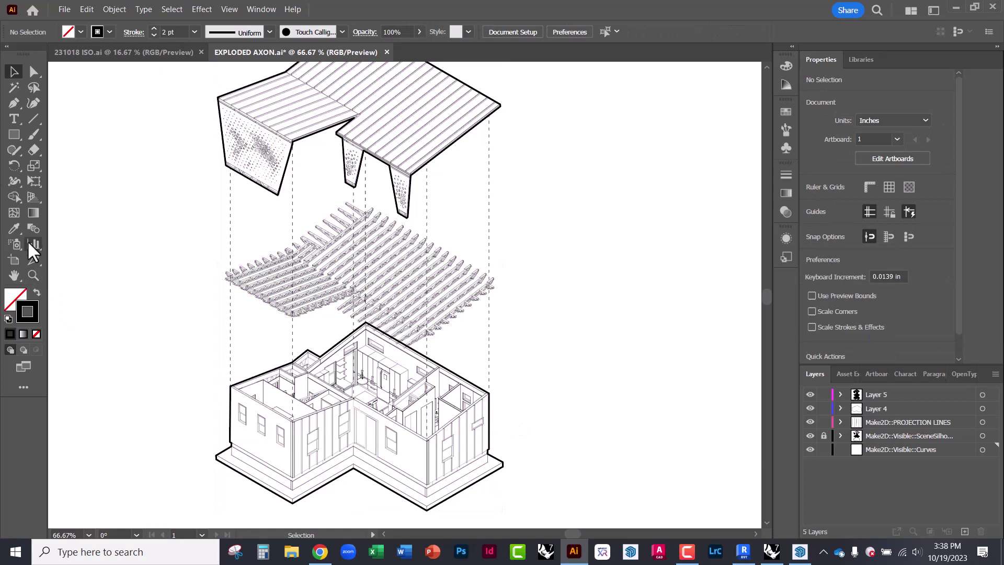
# Step: Set the fill colour to light grey D3D3D3
pyautogui.doubleClick(8, 297)
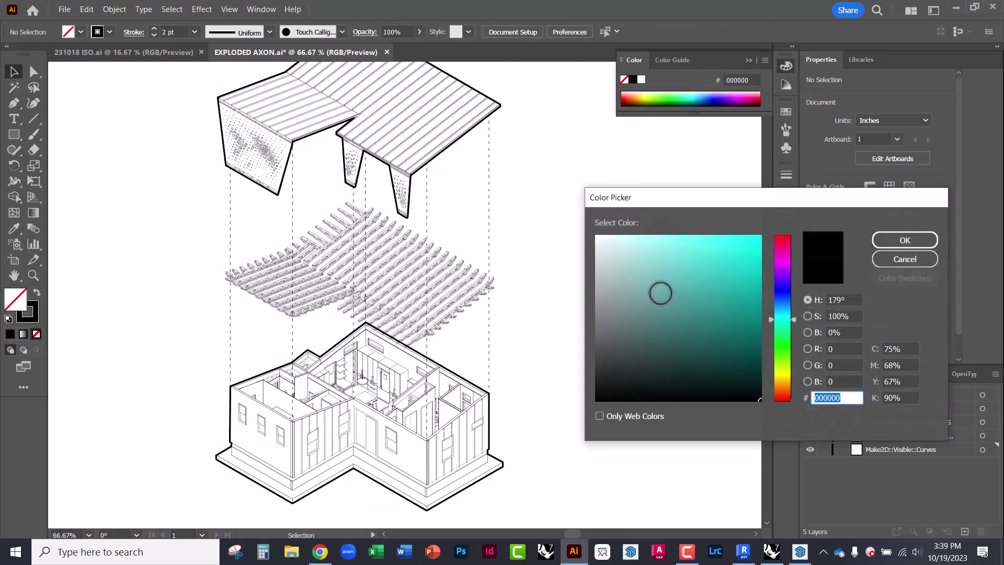
pyautogui.moveTo(661, 293)
pyautogui.mouseDown()
pyautogui.moveTo(591, 287)
pyautogui.moveTo(586, 262)
pyautogui.mouseUp()
pyautogui.click(898, 242)
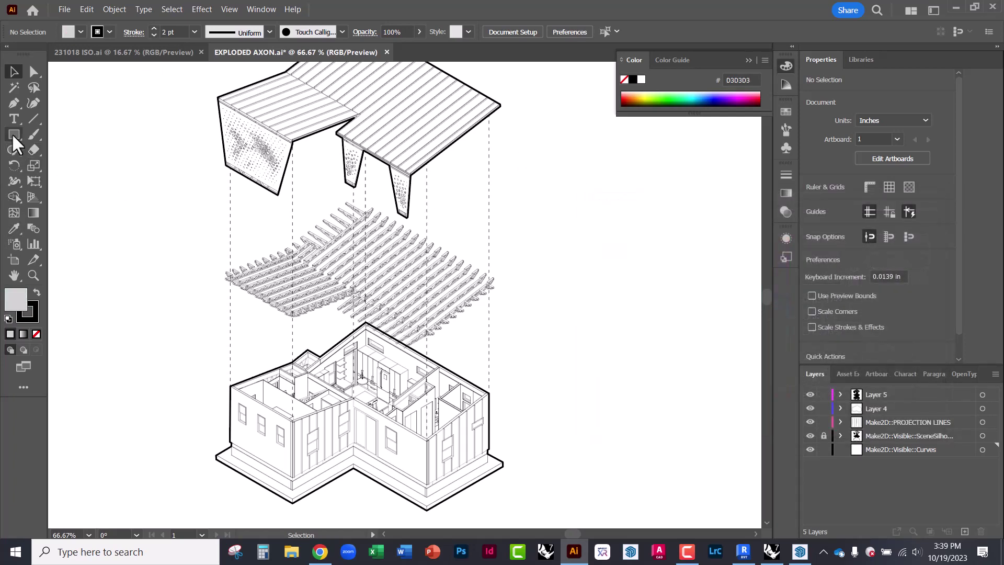
# Step: Fill all panels of the large upper roof plane with the light grey using the Live Paint Bucket
pyautogui.click(14, 226)
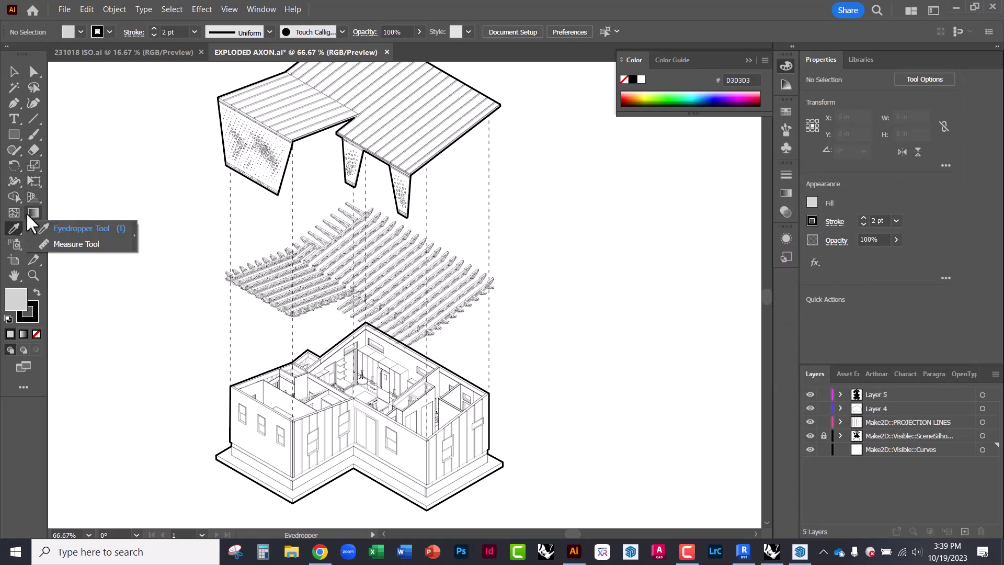
pyautogui.click(30, 214)
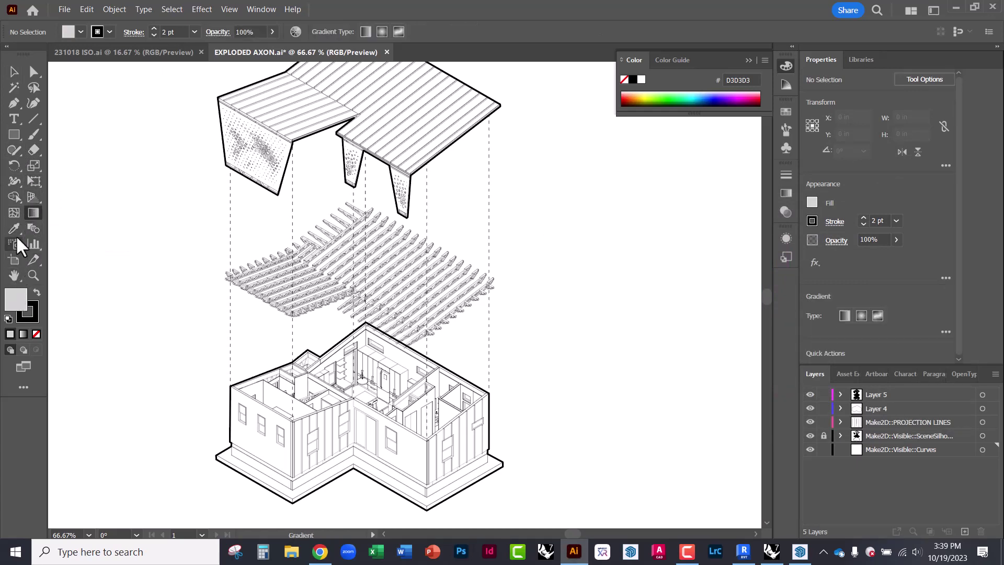
pyautogui.click(17, 196)
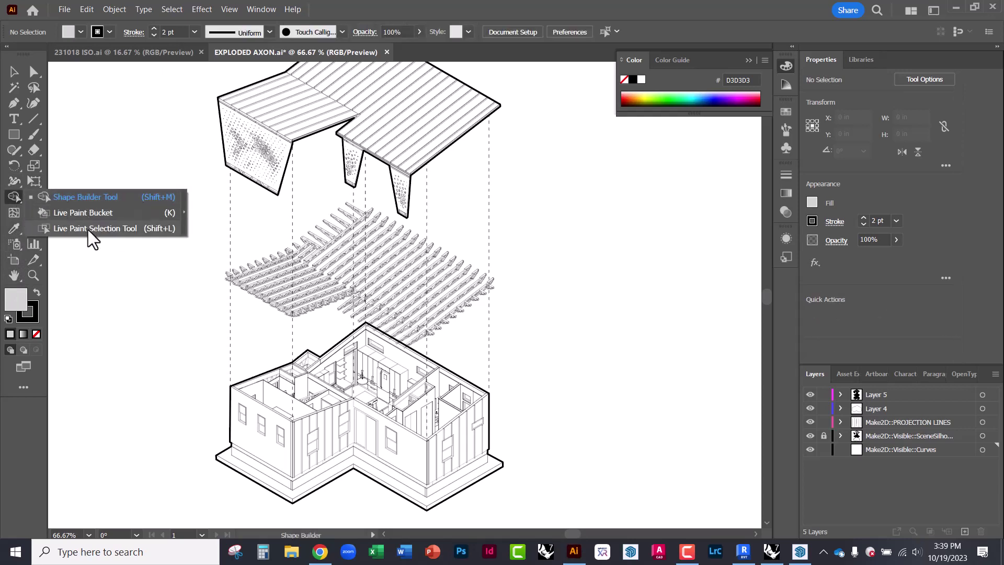
pyautogui.click(89, 211)
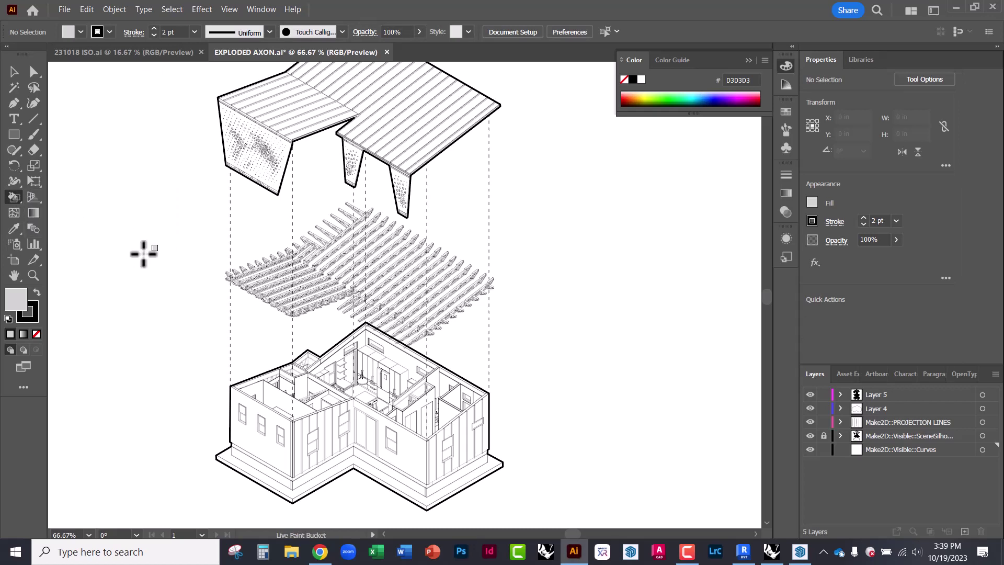
pyautogui.click(417, 131)
pyautogui.keyDown('alt'); pyautogui.scroll(4, 437, 95); pyautogui.keyUp('alt')
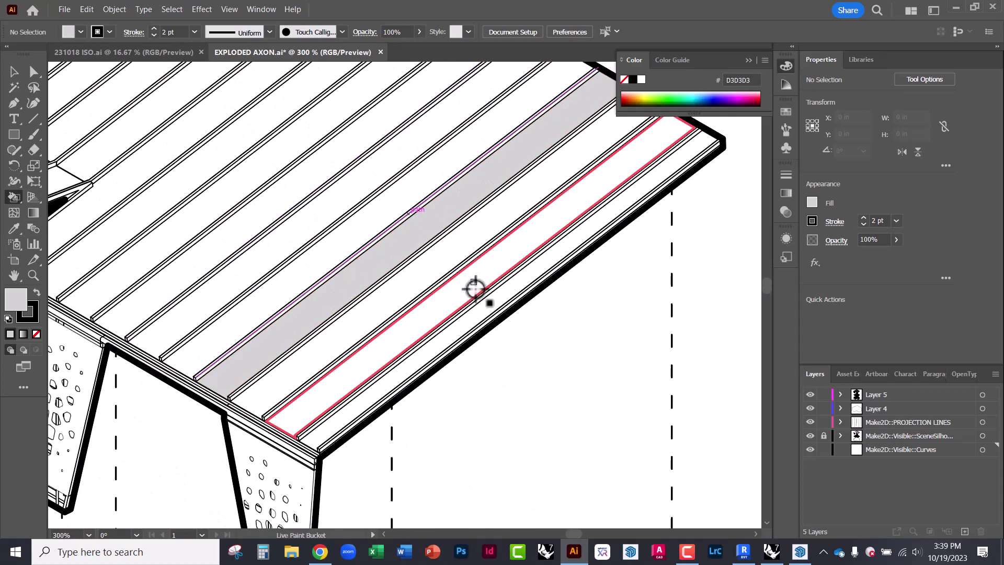
pyautogui.keyDown('alt'); pyautogui.scroll(-4, 477, 343); pyautogui.keyUp('alt')
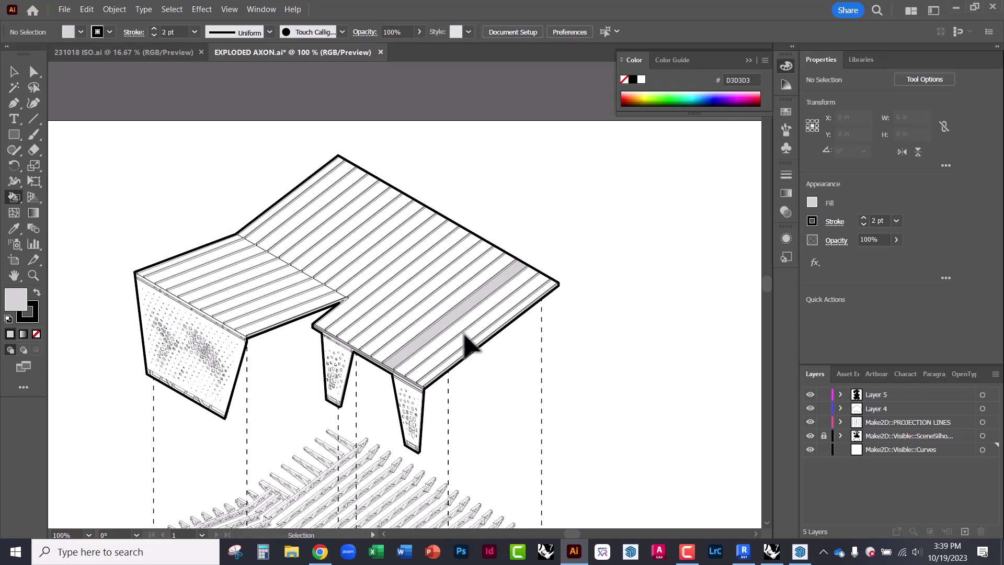
pyautogui.press('k')
pyautogui.keyDown('alt'); pyautogui.scroll(2, 477, 261); pyautogui.keyUp('alt')
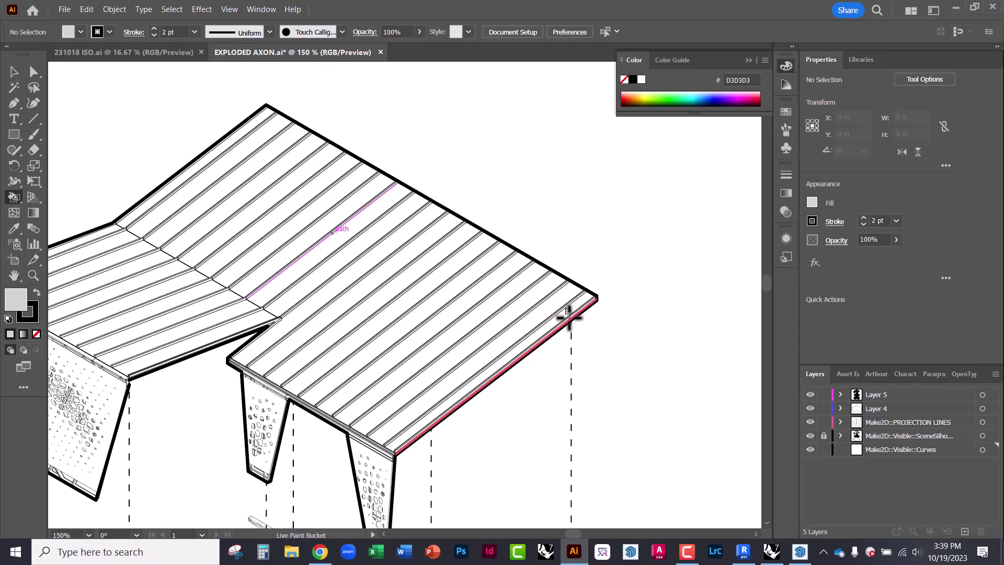
pyautogui.moveTo(566, 315)
pyautogui.mouseDown()
pyautogui.moveTo(388, 251)
pyautogui.moveTo(214, 157)
pyautogui.moveTo(224, 176)
pyautogui.mouseUp()
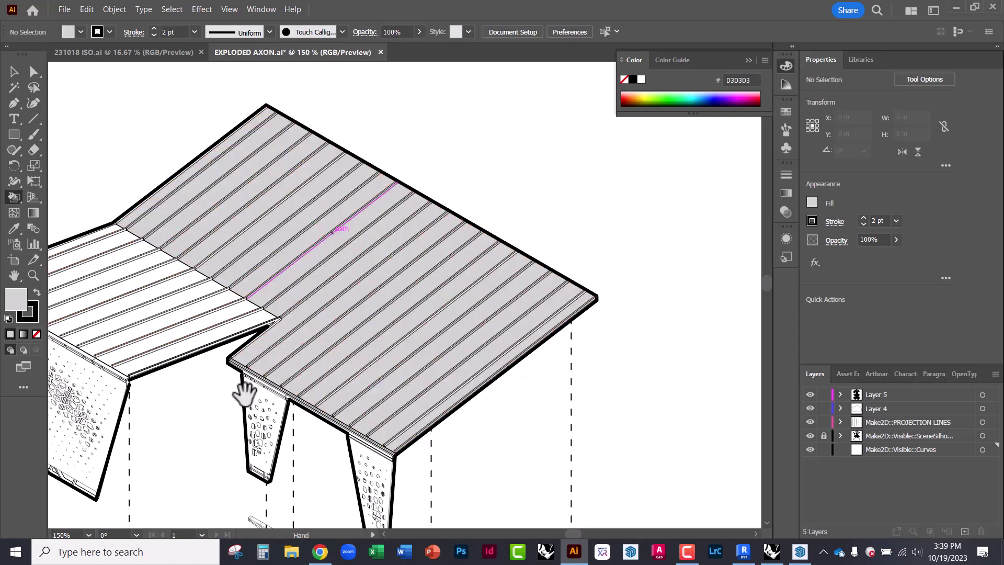
# Step: Fill the smaller roof plane with light grey D3D3D3 and inspect the roof seams and valley corner for unfilled gaps
pyautogui.moveTo(244, 393)
pyautogui.mouseDown()
pyautogui.moveTo(389, 320)
pyautogui.moveTo(464, 362)
pyautogui.moveTo(481, 398)
pyautogui.mouseUp()
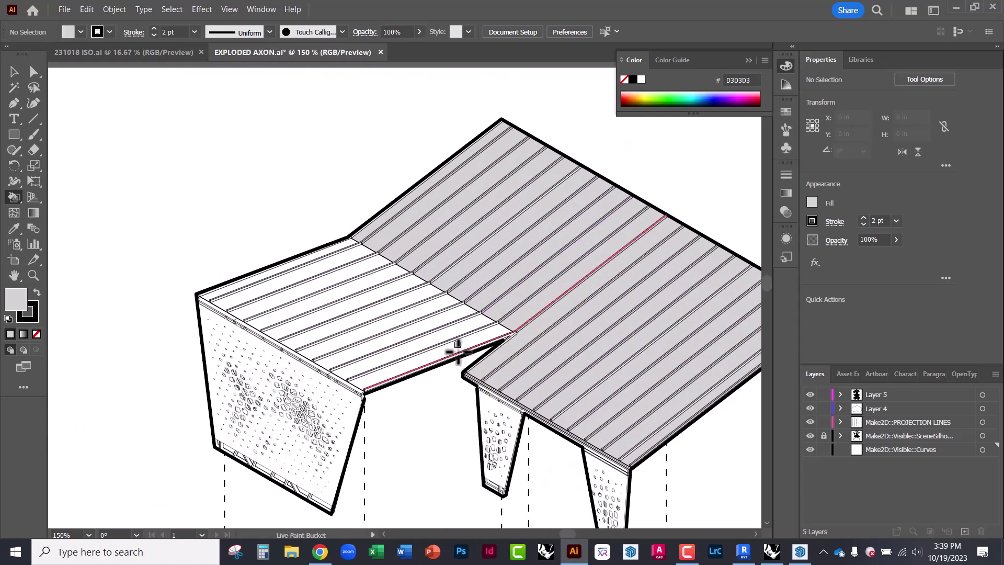
pyautogui.moveTo(453, 350)
pyautogui.mouseDown()
pyautogui.moveTo(287, 265)
pyautogui.moveTo(365, 399)
pyautogui.mouseUp()
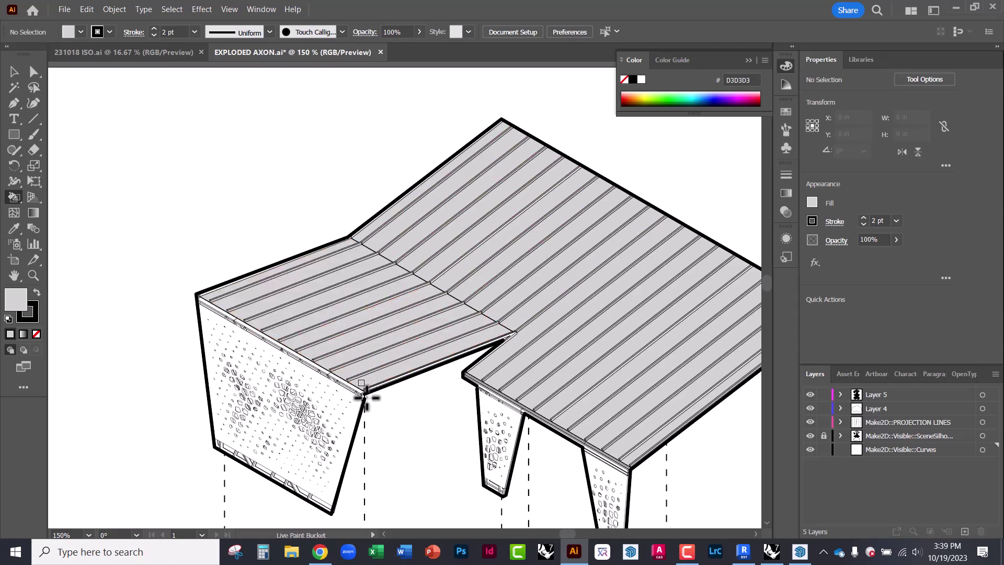
pyautogui.keyDown('alt'); pyautogui.scroll(3, 530, 329); pyautogui.keyUp('alt')
pyautogui.keyDown('alt'); pyautogui.scroll(3, 530, 329); pyautogui.keyUp('alt')
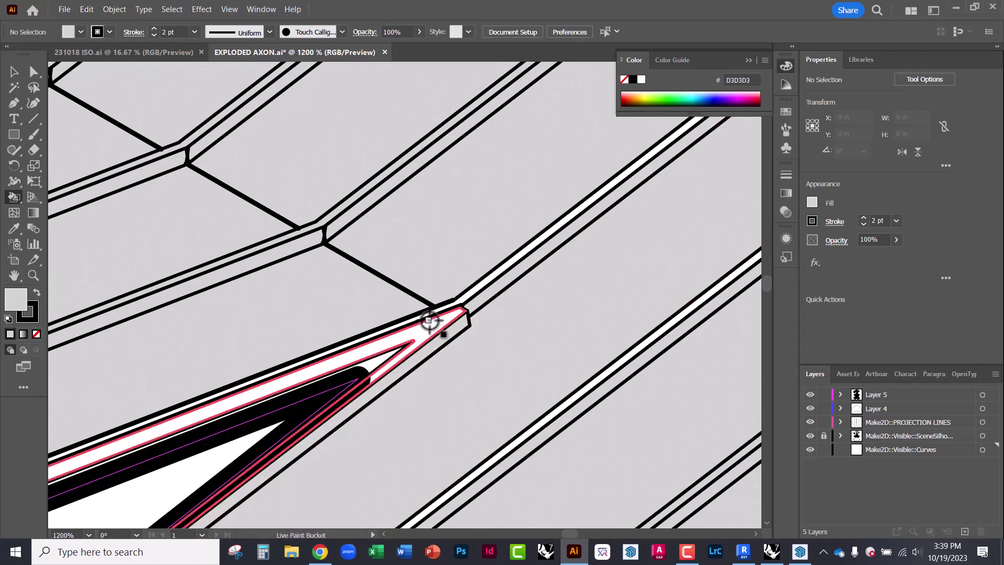
pyautogui.keyDown('alt'); pyautogui.scroll(-5, 427, 331); pyautogui.keyUp('alt')
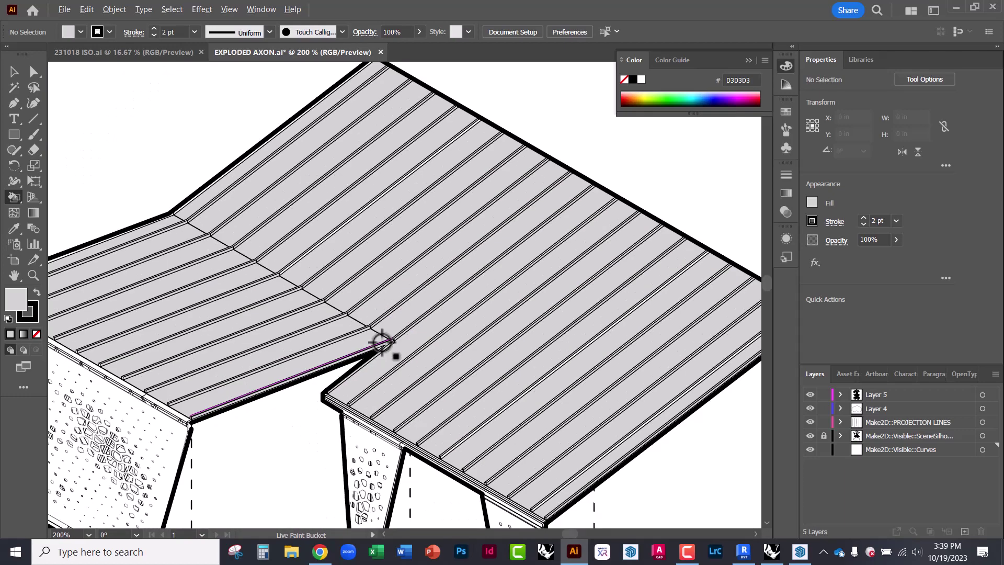
pyautogui.keyDown('alt'); pyautogui.scroll(-2, 522, 455); pyautogui.keyUp('alt')
pyautogui.keyDown('alt'); pyautogui.scroll(5, 526, 453); pyautogui.keyUp('alt')
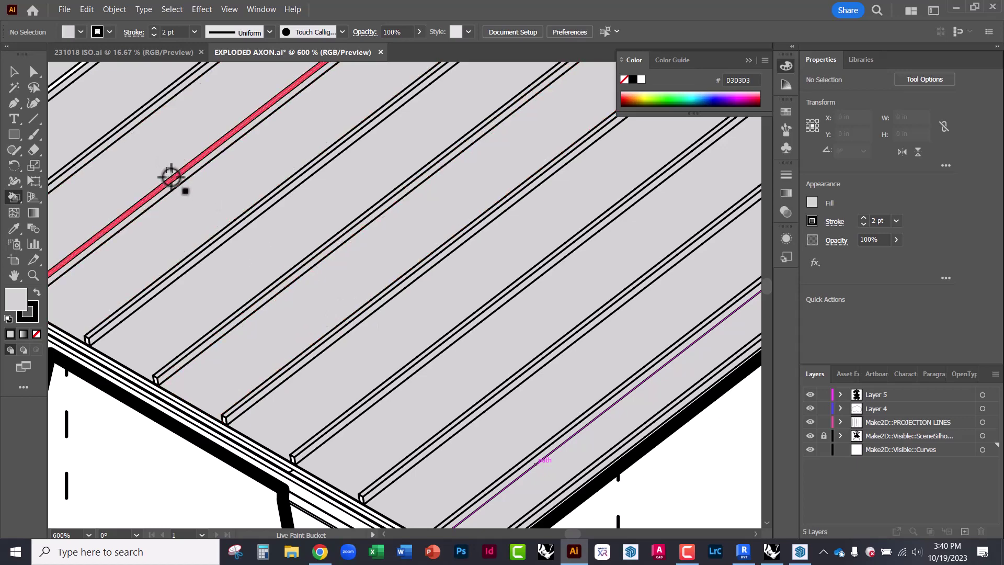
pyautogui.keyDown('alt'); pyautogui.scroll(-5, 359, 314); pyautogui.keyUp('alt')
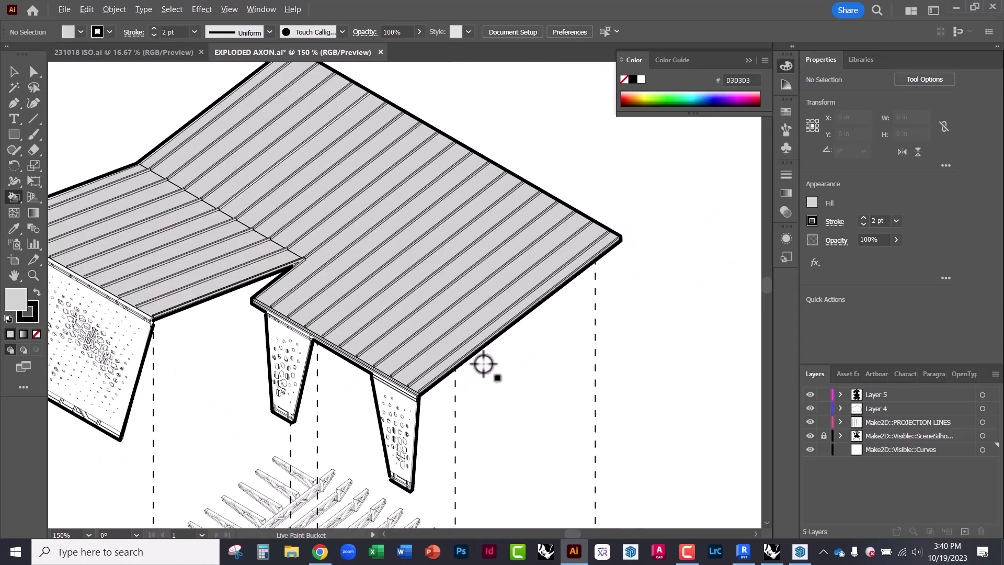
# Step: Fill the three perforated screen panels hanging below the roof with light grey D3D3D3
pyautogui.keyDown('alt'); pyautogui.scroll(2, 277, 367); pyautogui.keyUp('alt')
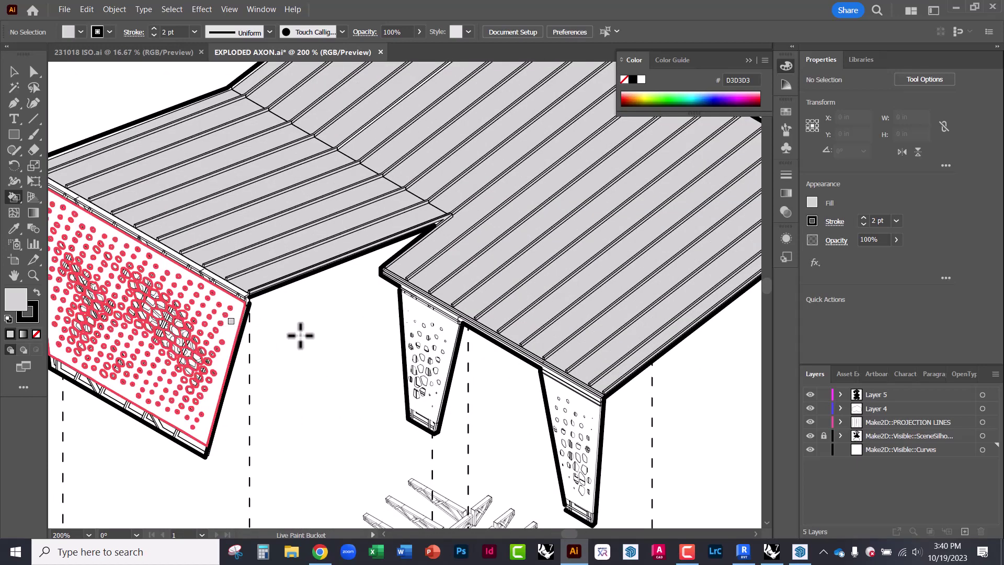
pyautogui.click(231, 321)
pyautogui.click(417, 377)
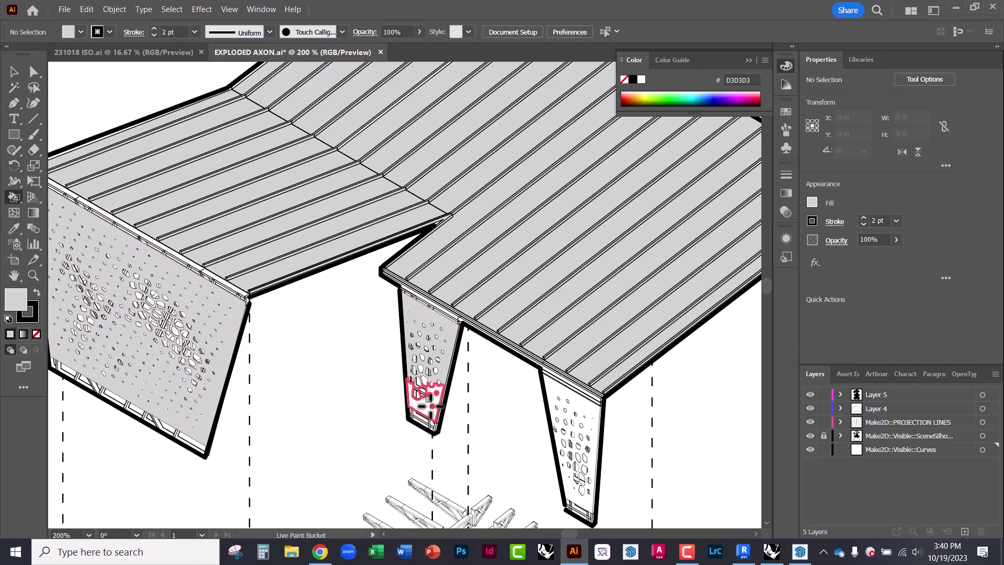
pyautogui.click(424, 398)
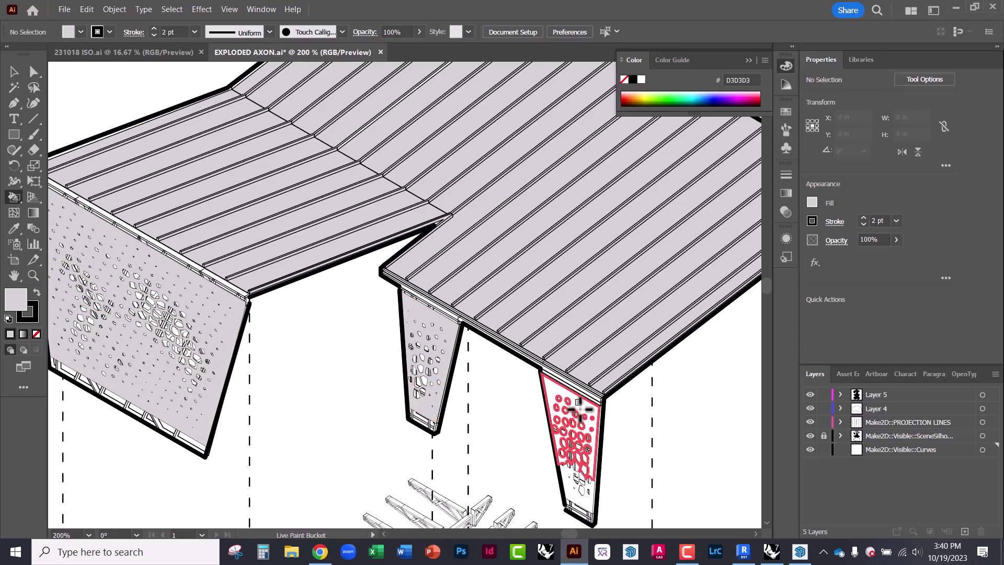
pyautogui.click(578, 418)
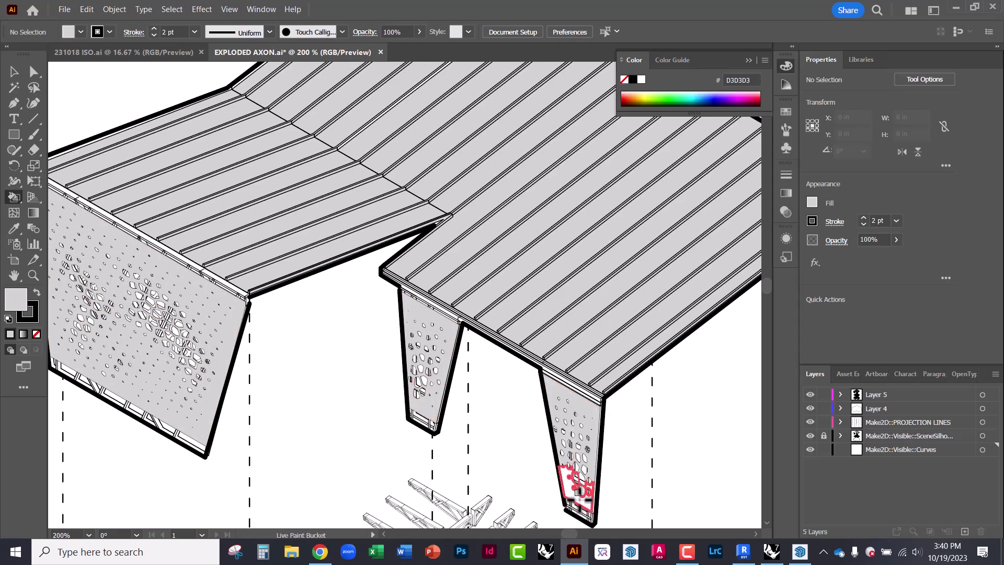
pyautogui.keyDown('alt'); pyautogui.scroll(-1, 434, 308); pyautogui.keyUp('alt')
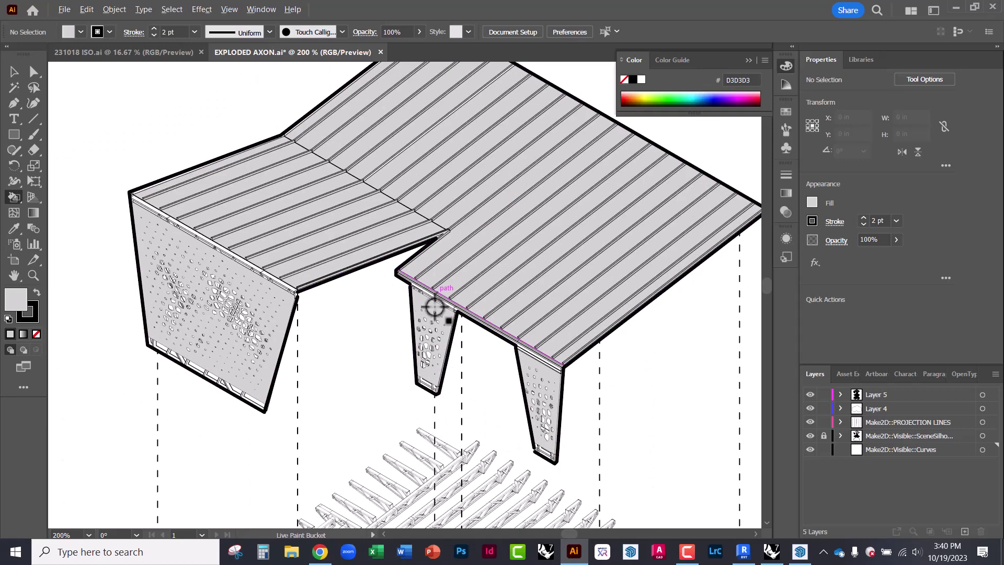
pyautogui.keyDown('alt'); pyautogui.scroll(-2, 434, 308); pyautogui.keyUp('alt')
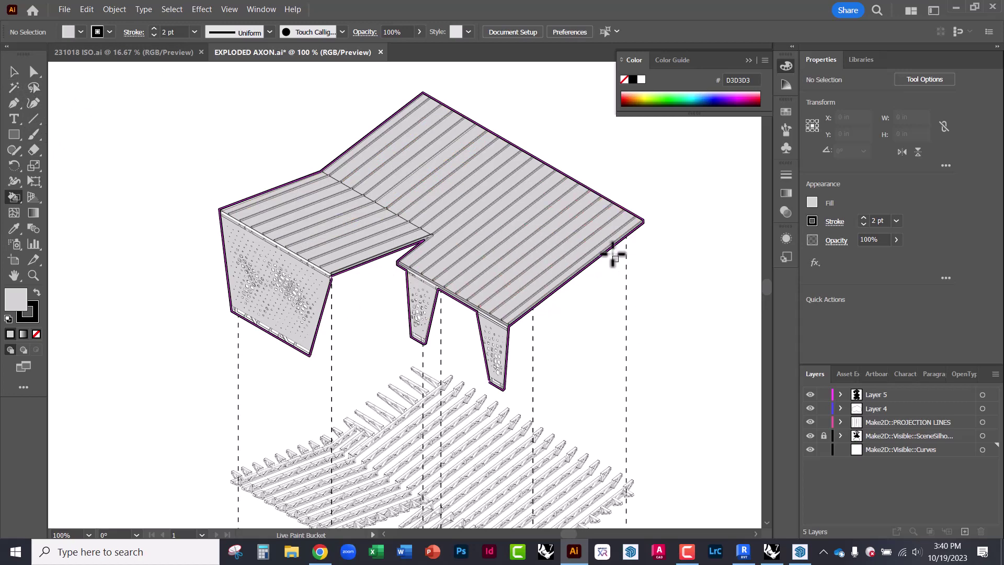
# Step: Set the fill colour to medium grey 9B9B9B and repaint the smaller roof plane with it
pyautogui.keyDown('alt'); pyautogui.scroll(1, 528, 191); pyautogui.keyUp('alt')
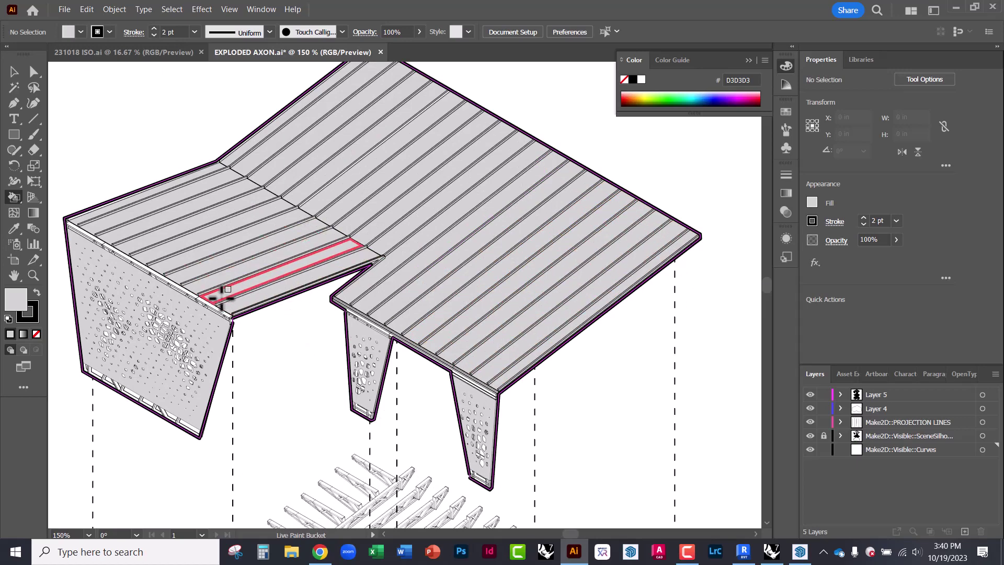
pyautogui.doubleClick(14, 301)
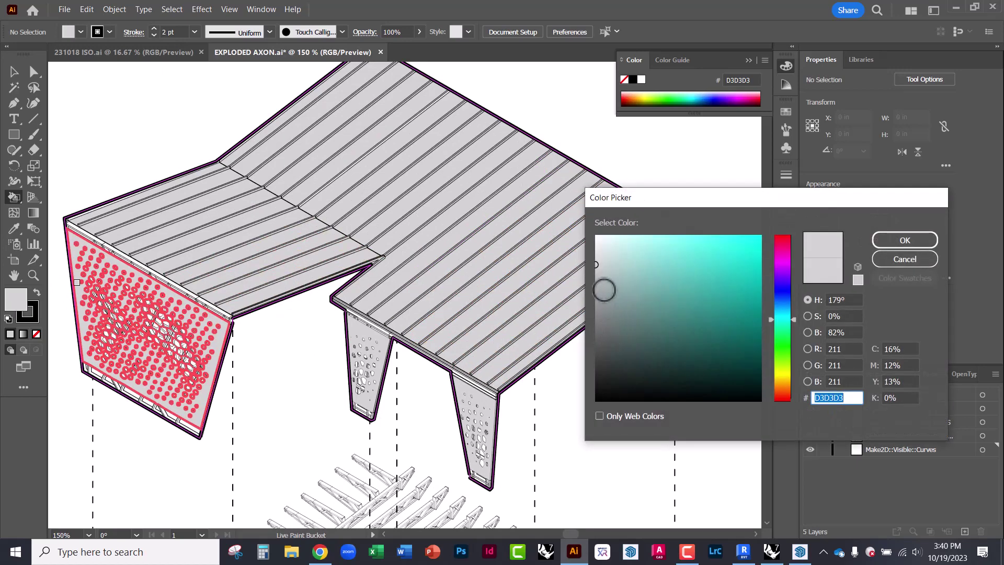
pyautogui.moveTo(604, 290); pyautogui.dragTo(586, 296)
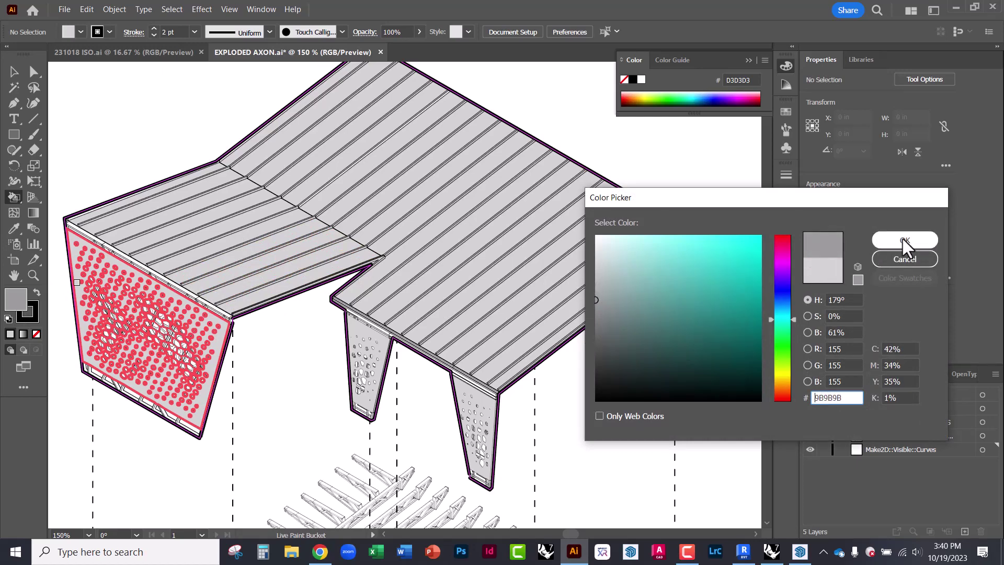
pyautogui.click(904, 240)
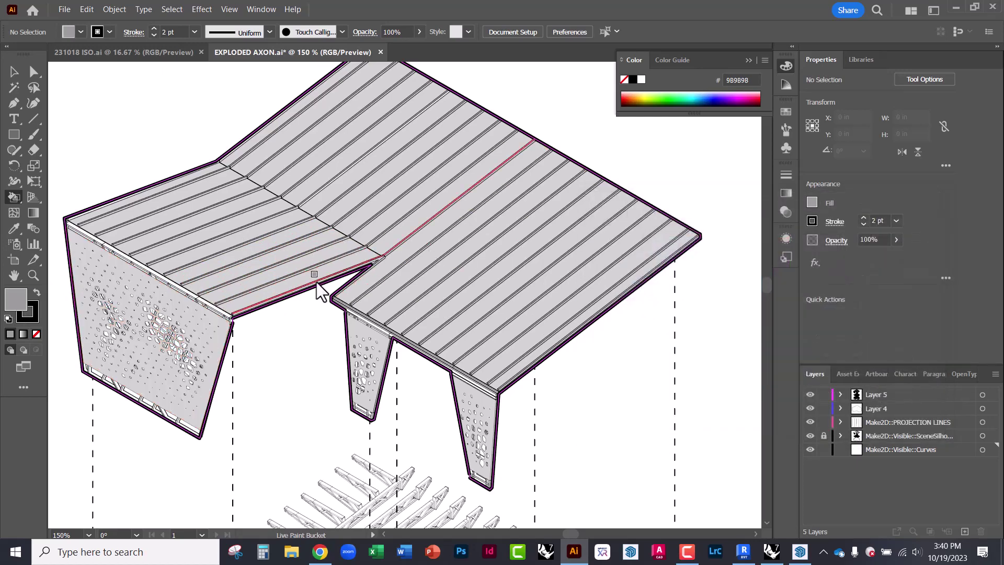
pyautogui.moveTo(263, 262); pyautogui.dragTo(150, 189)
pyautogui.click(33, 71)
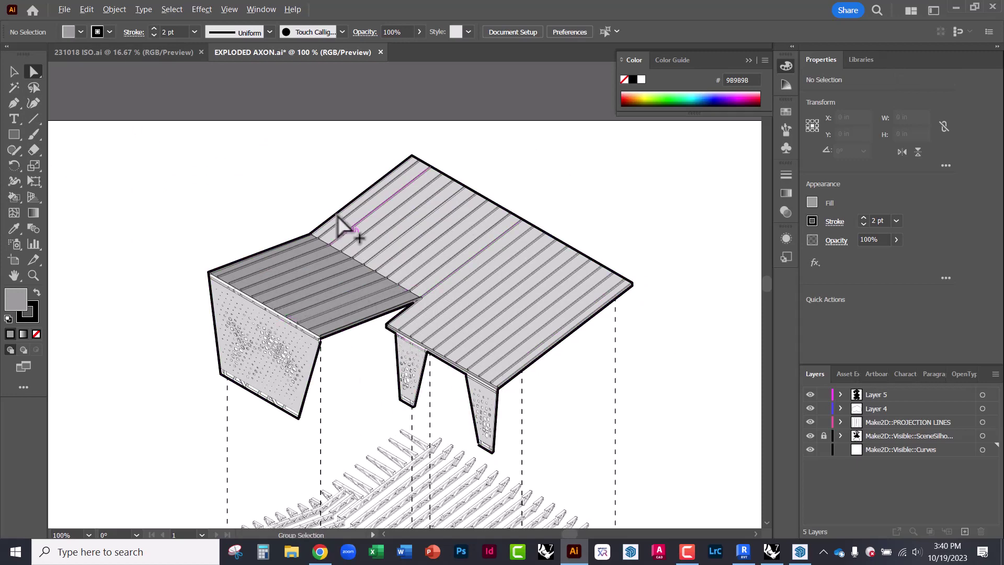
pyautogui.keyDown('alt'); pyautogui.scroll(2, 337, 211); pyautogui.keyUp('alt')
pyautogui.keyDown('alt'); pyautogui.scroll(3, 330, 230); pyautogui.keyUp('alt')
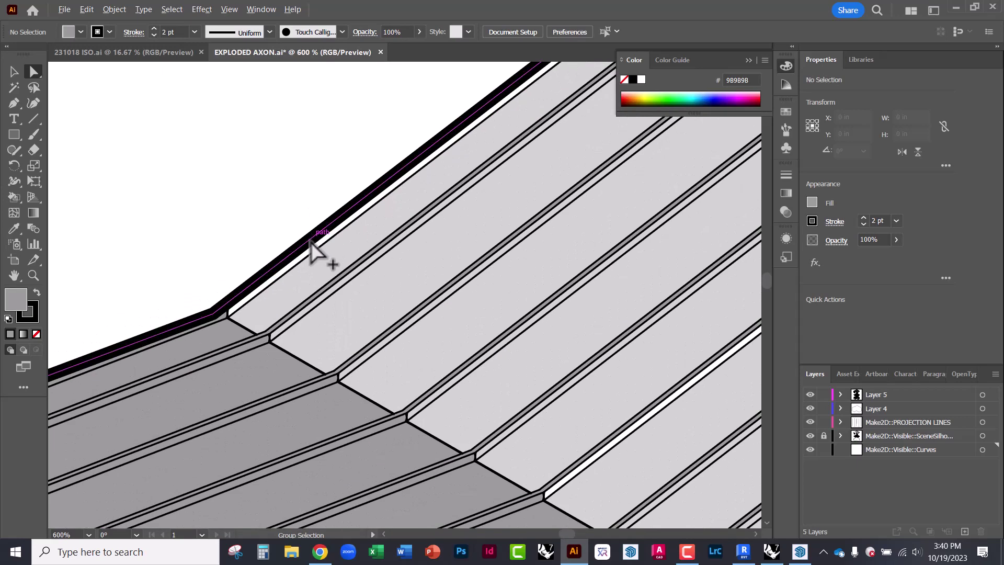
pyautogui.keyDown('alt'); pyautogui.scroll(-5, 269, 222); pyautogui.keyUp('alt')
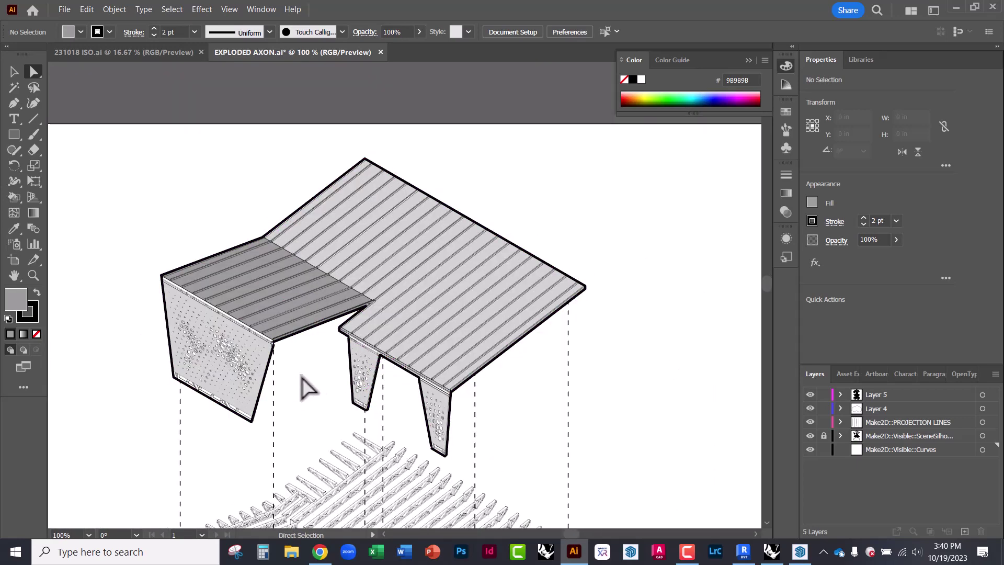
pyautogui.press('alt')
# Step: Set the fill colour to lighter grey D8D8D8 and repaint the perforated screen panels with the Live Paint Bucket
pyautogui.keyDown('alt'); pyautogui.scroll(2, 283, 387); pyautogui.keyUp('alt')
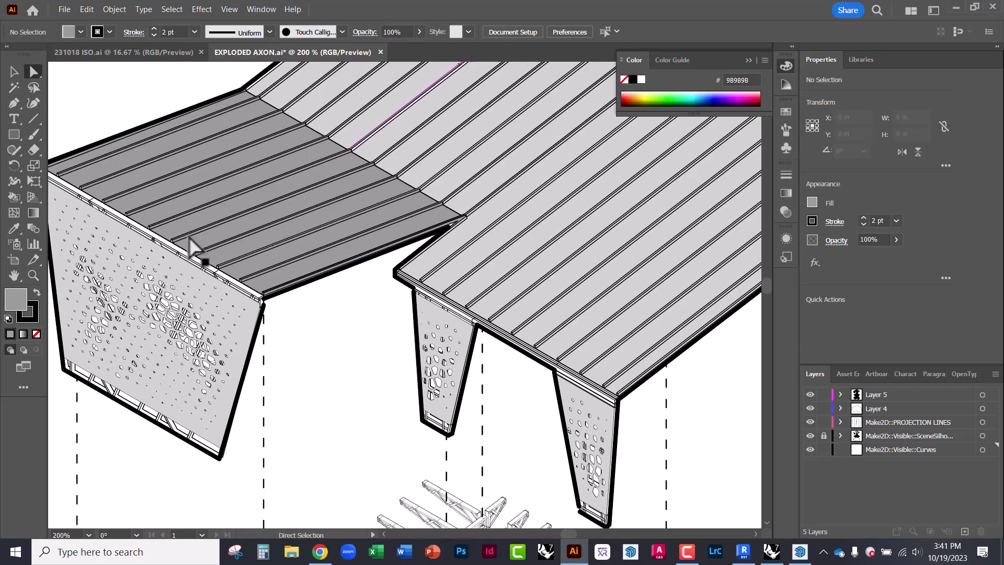
pyautogui.doubleClick(15, 299)
pyautogui.moveTo(599, 291); pyautogui.dragTo(578, 258)
pyautogui.click(906, 245)
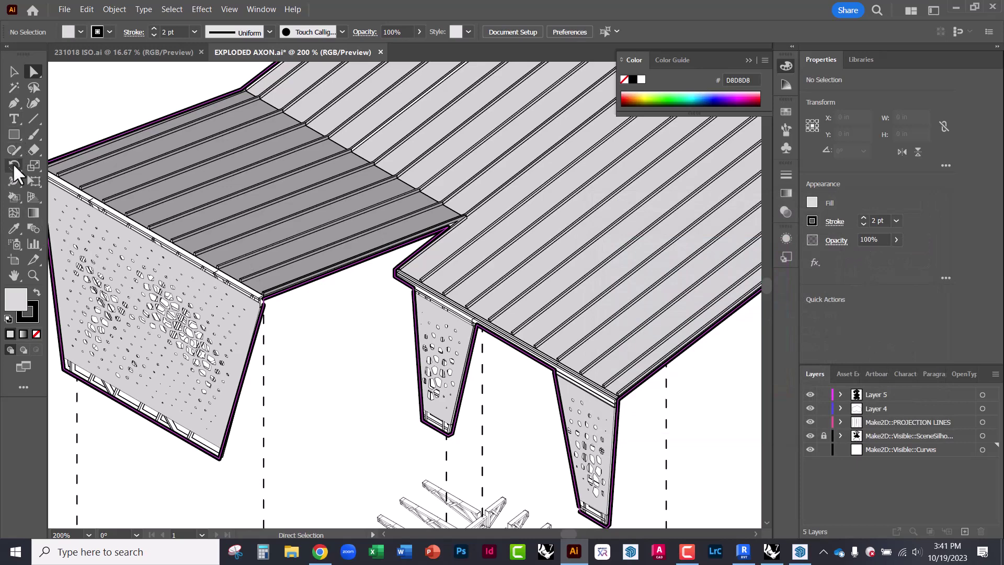
pyautogui.click(14, 196)
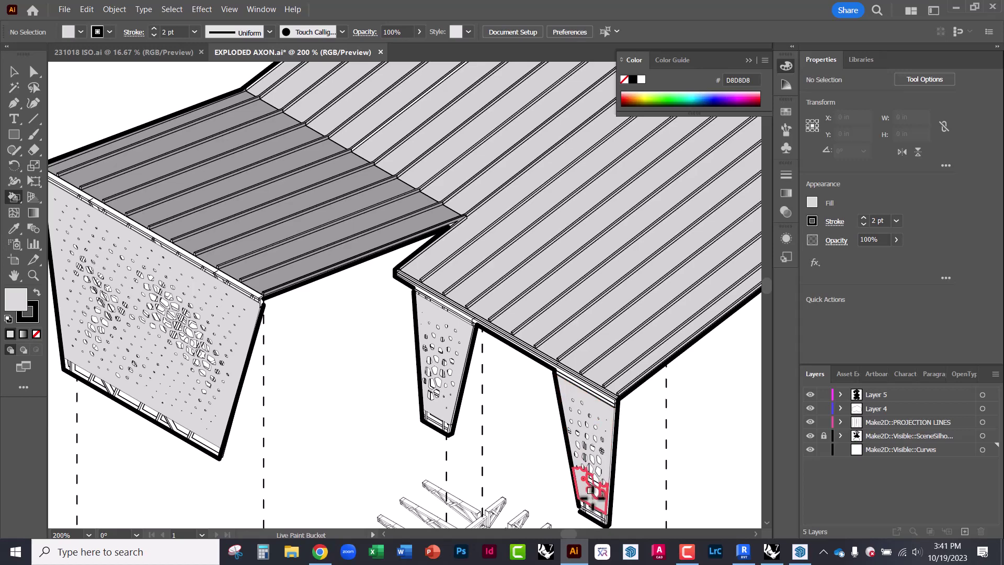
pyautogui.keyDown('alt'); pyautogui.scroll(-1, 356, 405); pyautogui.keyUp('alt')
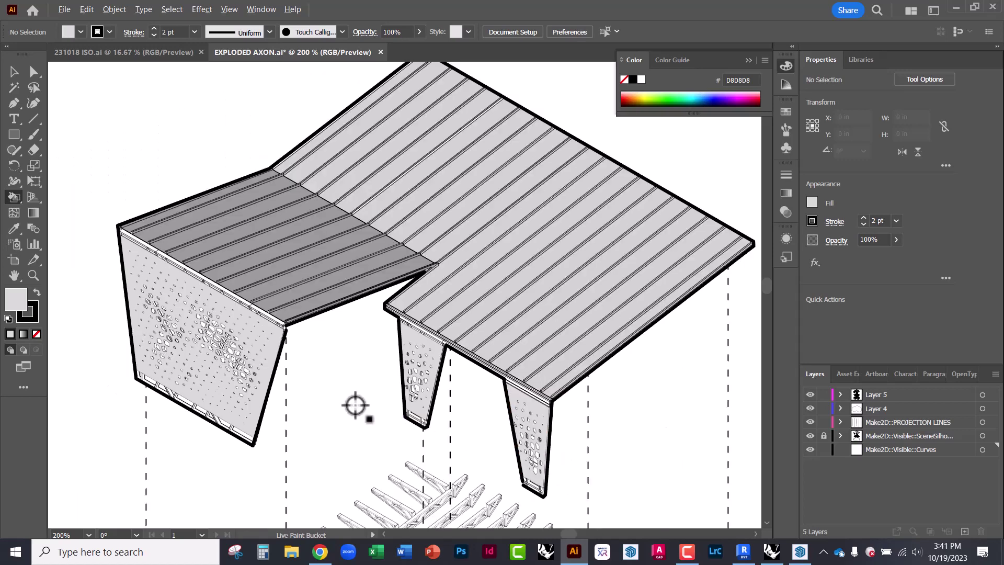
# Step: Review the shaded roof within the whole exploded axonometric drawing and save the document
pyautogui.keyDown('alt'); pyautogui.scroll(-1, 303, 303); pyautogui.keyUp('alt')
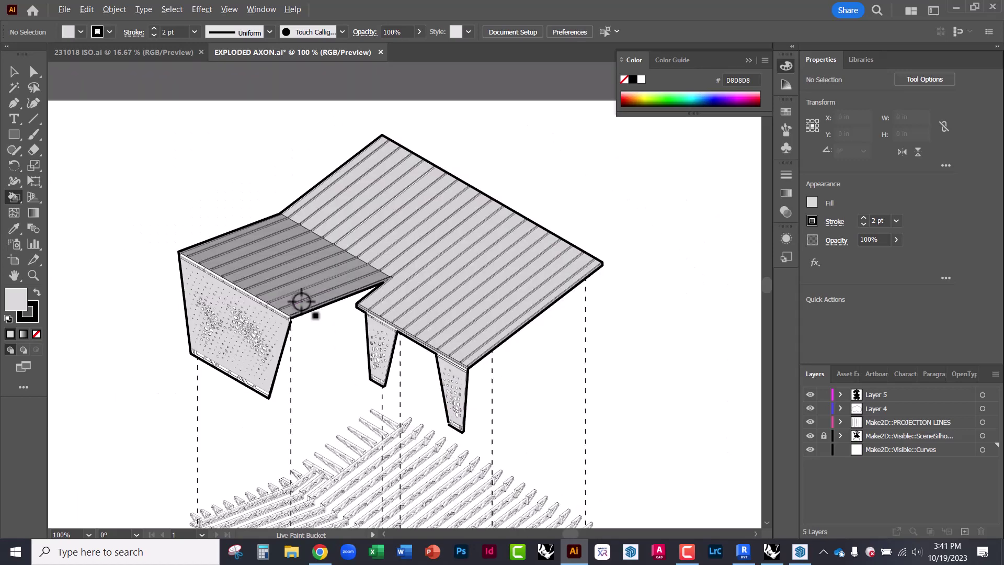
pyautogui.keyDown('alt'); pyautogui.scroll(-1, 314, 296); pyautogui.keyUp('alt')
pyautogui.keyDown('alt'); pyautogui.scroll(-1, 426, 222); pyautogui.keyUp('alt')
pyautogui.keyDown('alt'); pyautogui.scroll(-2, 381, 281); pyautogui.keyUp('alt')
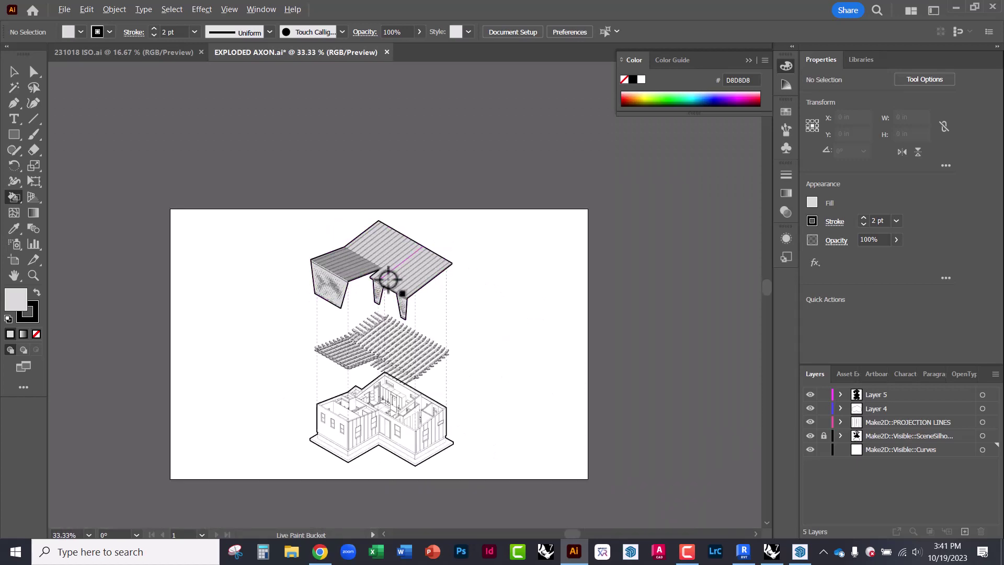
pyautogui.keyDown('alt'); pyautogui.scroll(1, 392, 340); pyautogui.keyUp('alt')
pyautogui.keyDown('alt'); pyautogui.scroll(1, 385, 270); pyautogui.keyUp('alt')
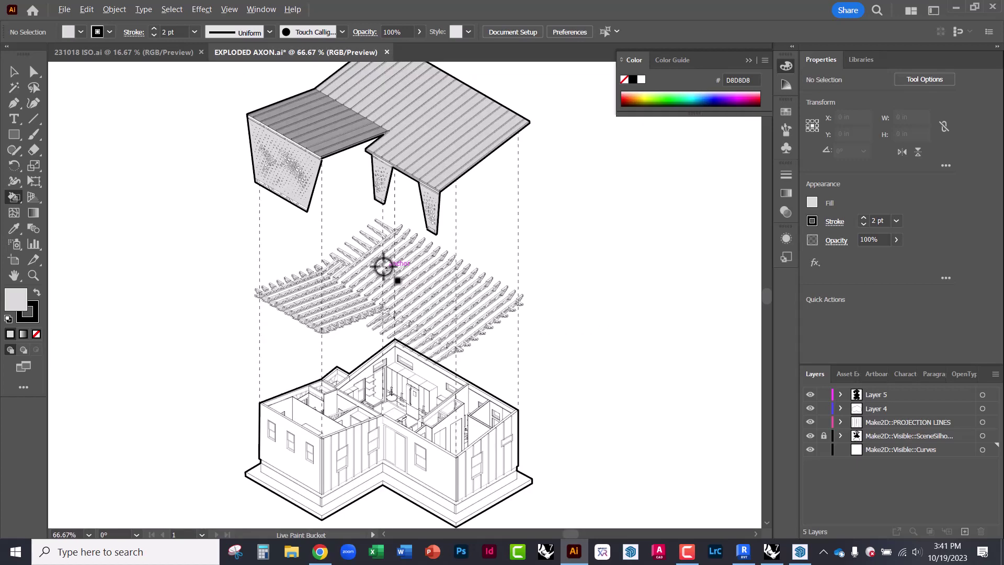
pyautogui.click(68, 12)
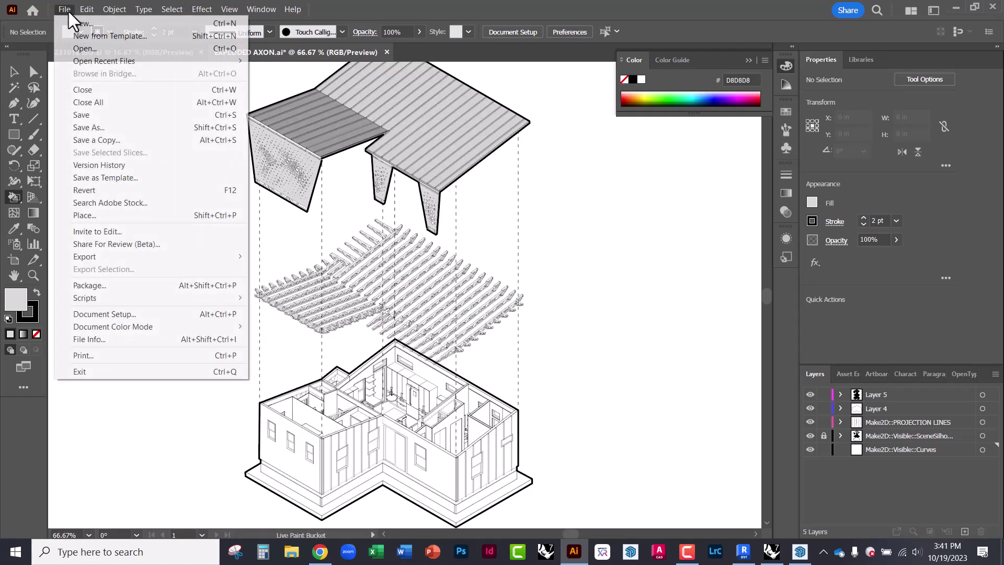
pyautogui.click(86, 112)
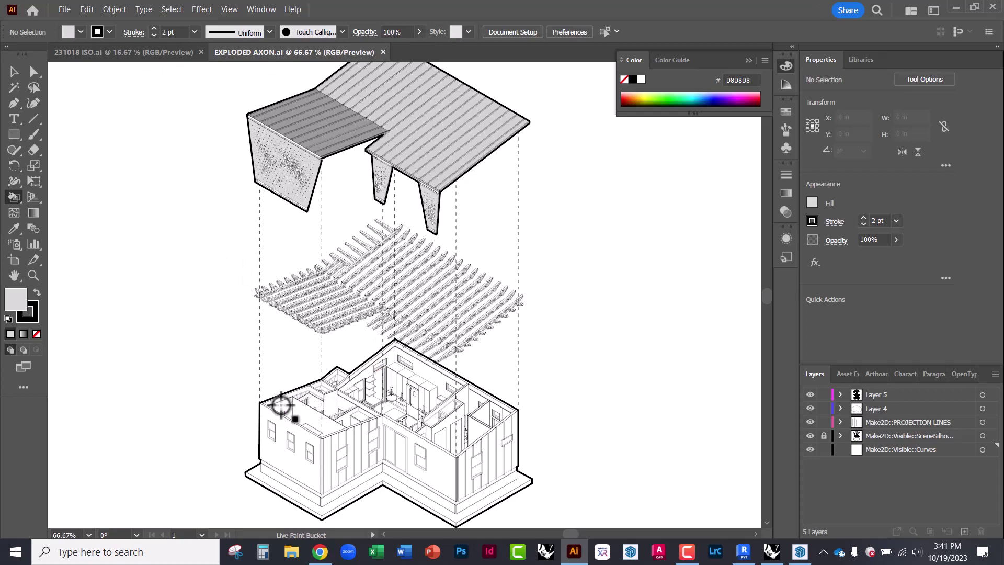
pyautogui.keyDown('alt'); pyautogui.scroll(3, 401, 318); pyautogui.keyUp('alt')
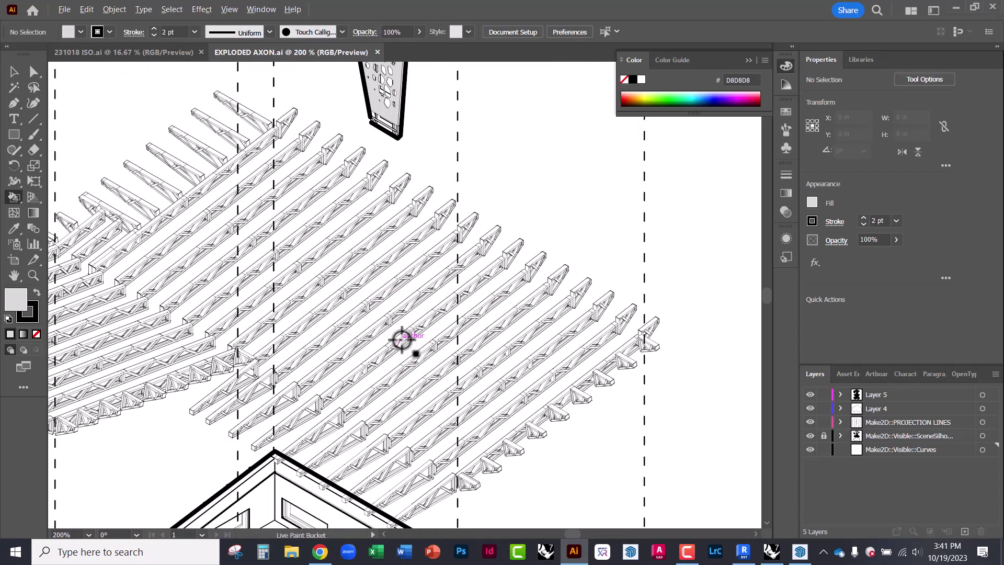
pyautogui.keyDown('alt'); pyautogui.scroll(4, 651, 277); pyautogui.keyUp('alt')
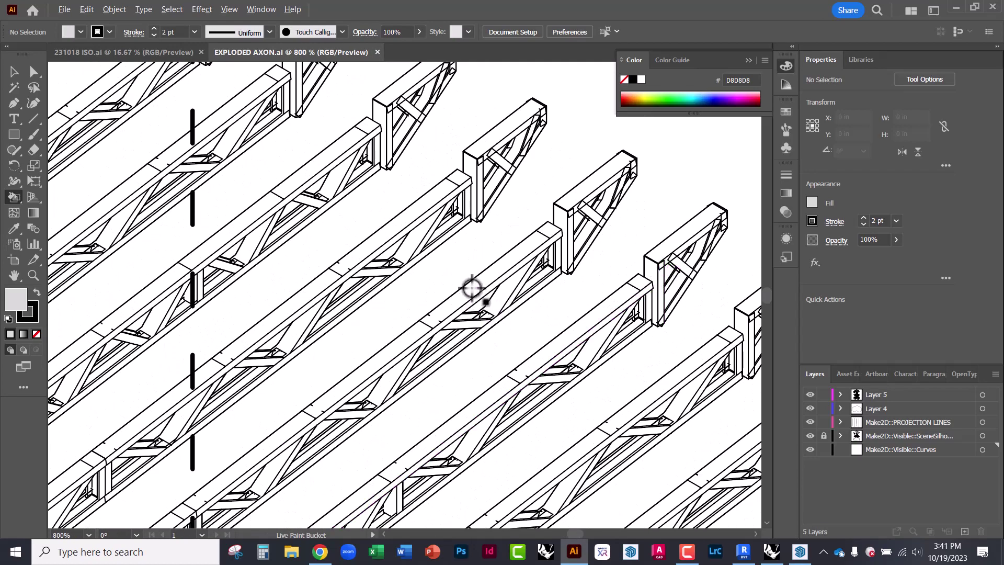
pyautogui.keyDown('alt'); pyautogui.scroll(-6, 472, 288); pyautogui.keyUp('alt')
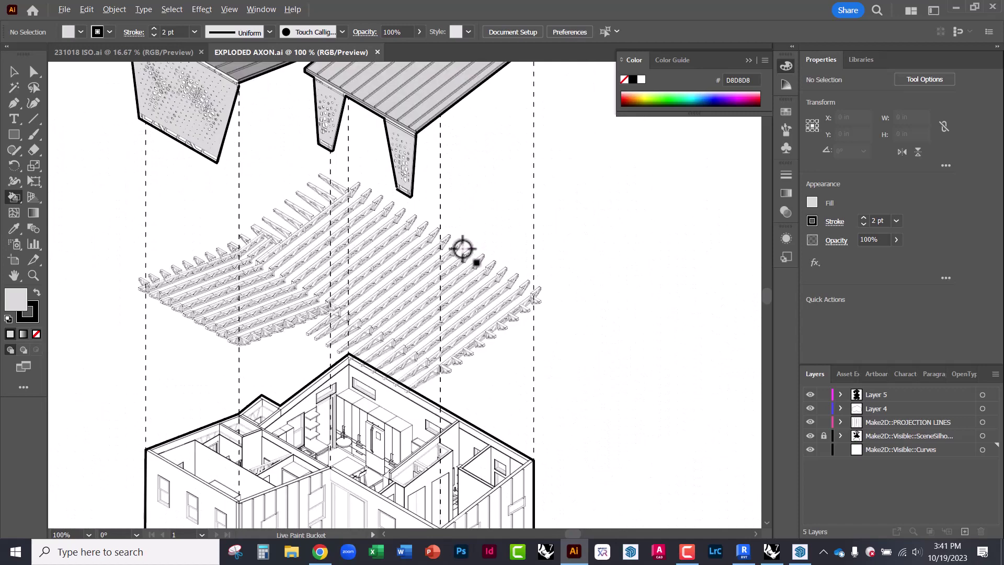
pyautogui.keyDown('alt'); pyautogui.scroll(-1, 456, 261); pyautogui.keyUp('alt')
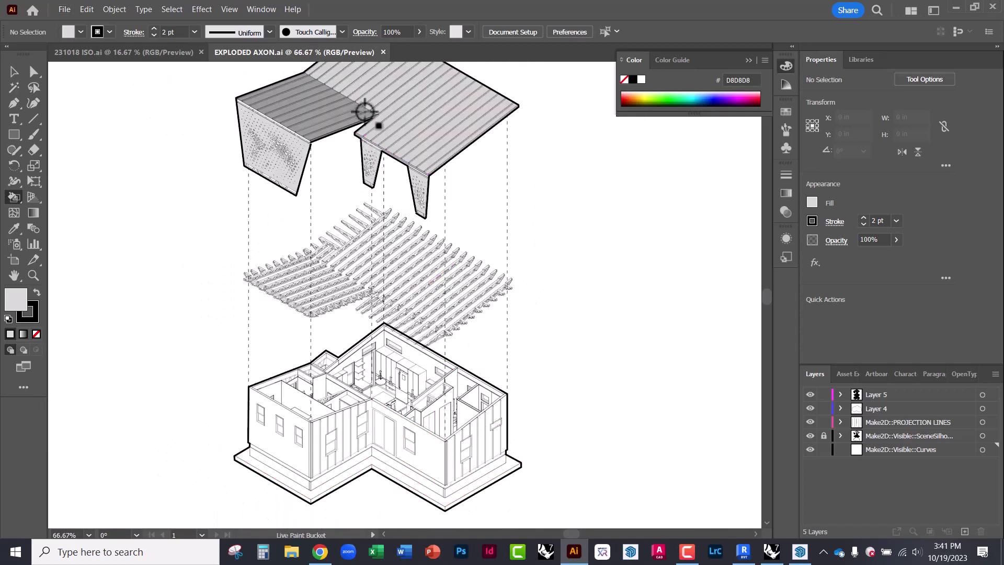
# Step: Set the fill colour to very light grey EFEFEF and try repainting the two narrow perforated screen panels with it
pyautogui.keyDown('alt'); pyautogui.scroll(2, 362, 108); pyautogui.keyUp('alt')
pyautogui.keyDown('alt'); pyautogui.scroll(2, 376, 202); pyautogui.keyUp('alt')
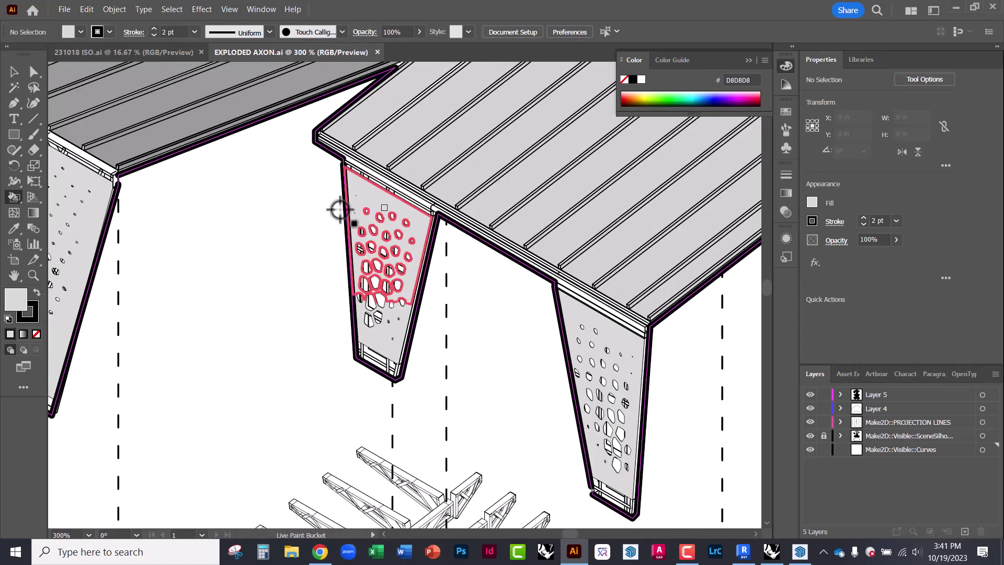
pyautogui.doubleClick(16, 299)
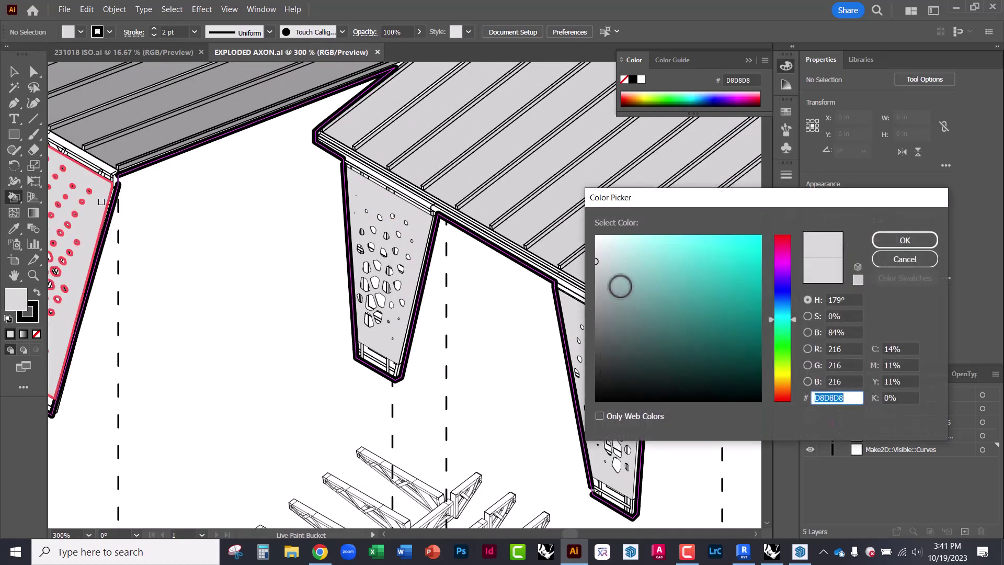
pyautogui.click(596, 245)
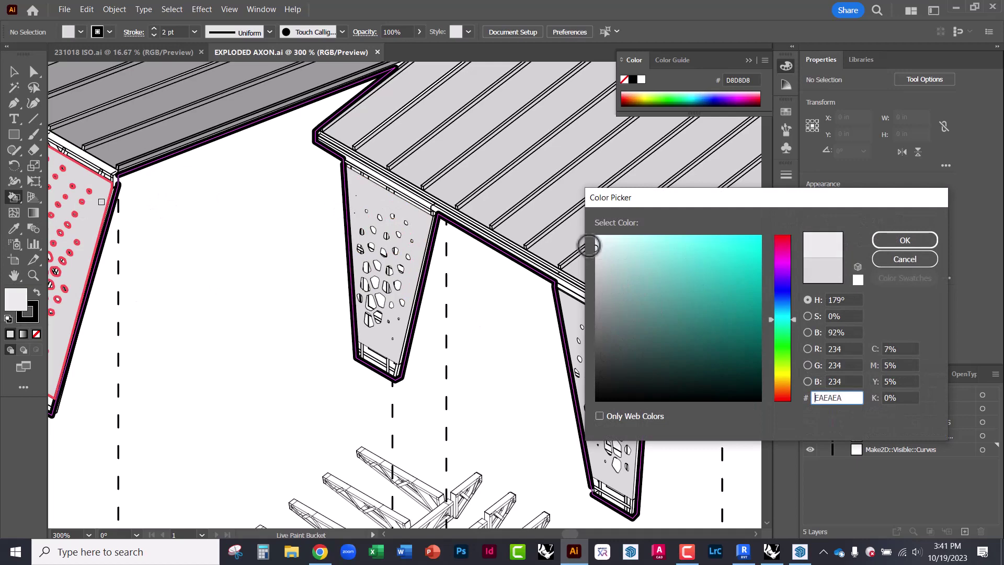
pyautogui.click(909, 242)
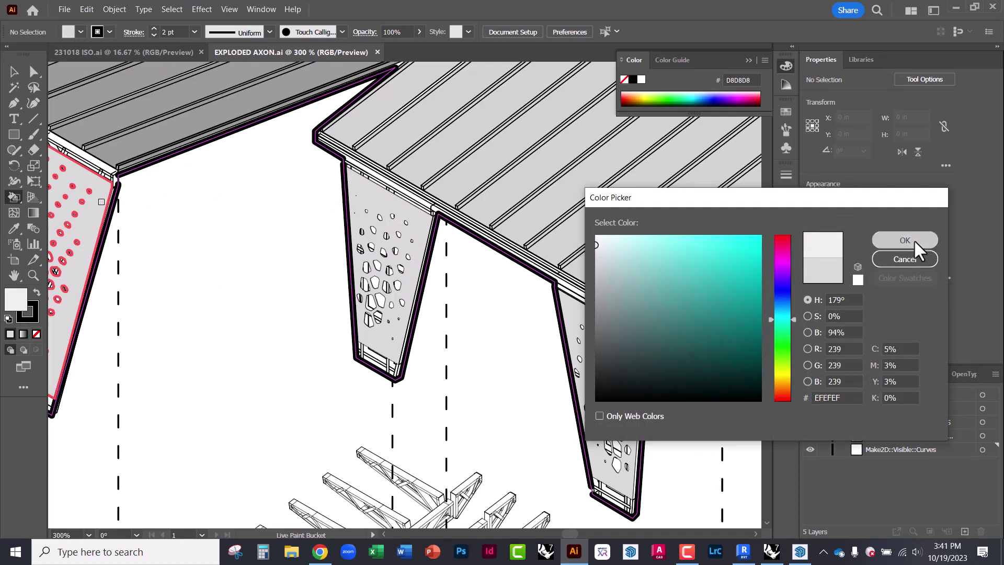
pyautogui.click(417, 229)
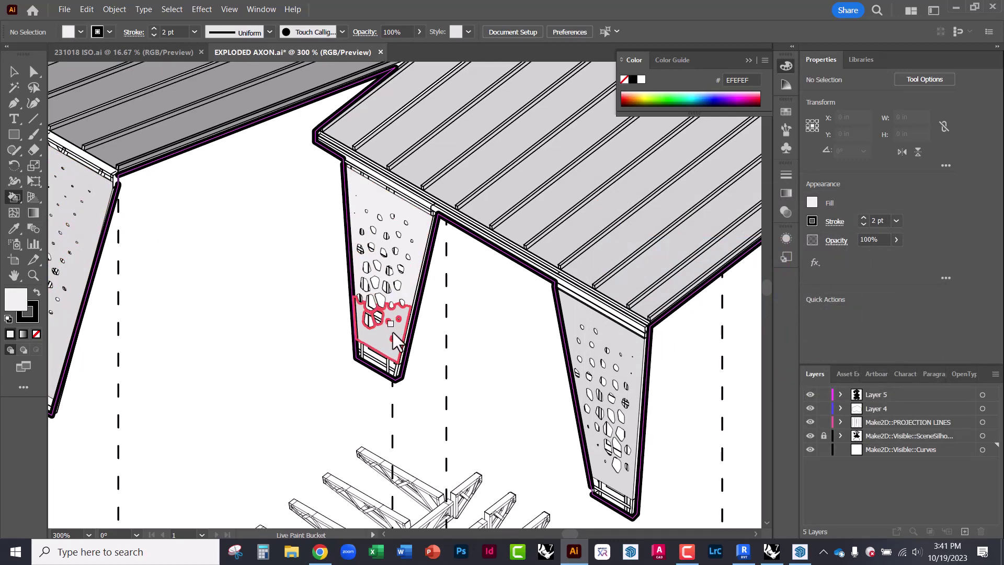
pyautogui.click(393, 333)
pyautogui.click(613, 337)
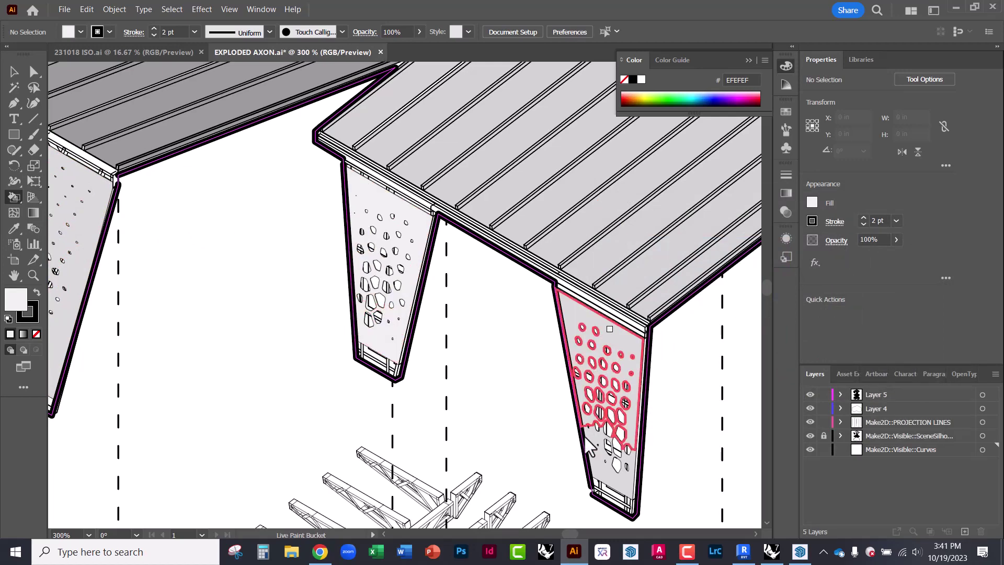
# Step: Try repainting all strips of the larger roof plane with very light grey EFEFEF
pyautogui.keyDown('alt'); pyautogui.scroll(-2, 447, 441); pyautogui.keyUp('alt')
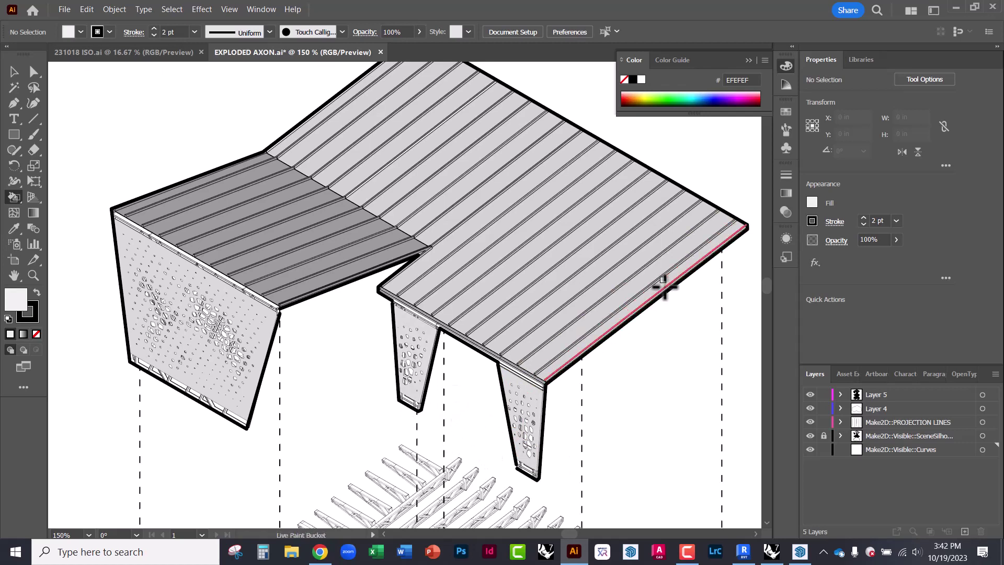
pyautogui.moveTo(584, 227)
pyautogui.mouseDown()
pyautogui.moveTo(332, 105)
pyautogui.moveTo(333, 119)
pyautogui.mouseUp()
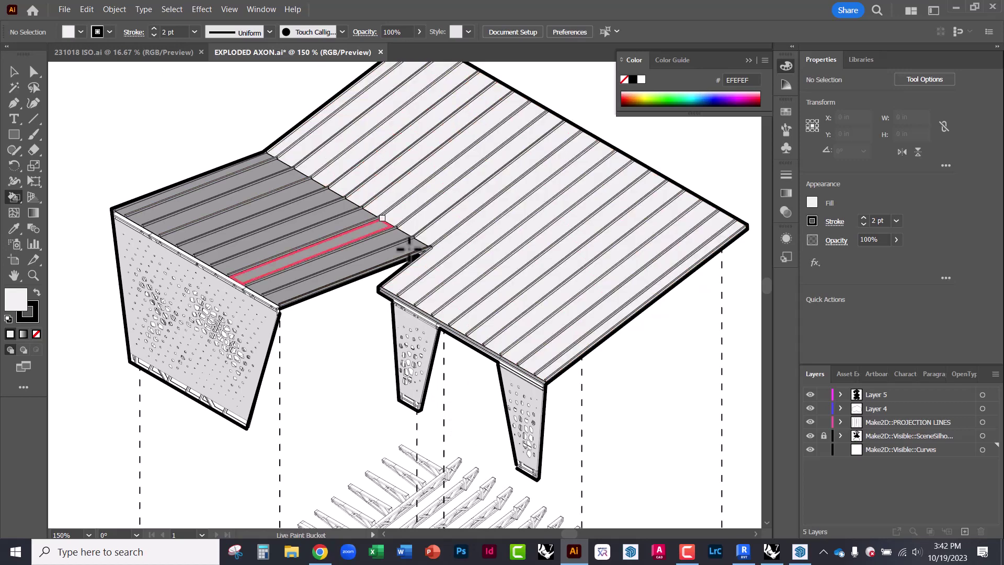
pyautogui.keyDown('alt'); pyautogui.scroll(-1, 380, 375); pyautogui.keyUp('alt')
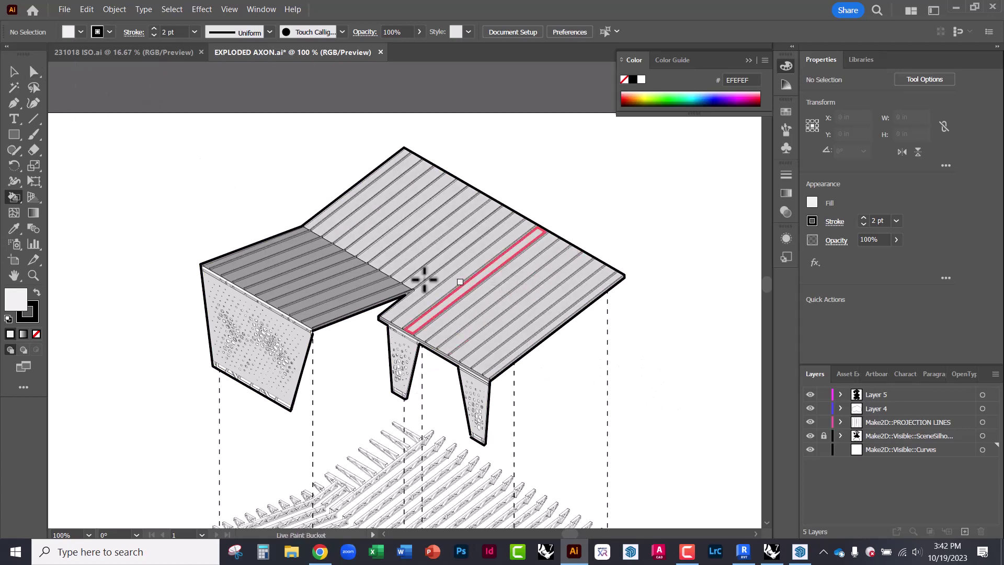
# Step: Switch the Tabloid artboard to portrait orientation, 11 in wide by 17 in high, and leave artboard editing
pyautogui.click(33, 71)
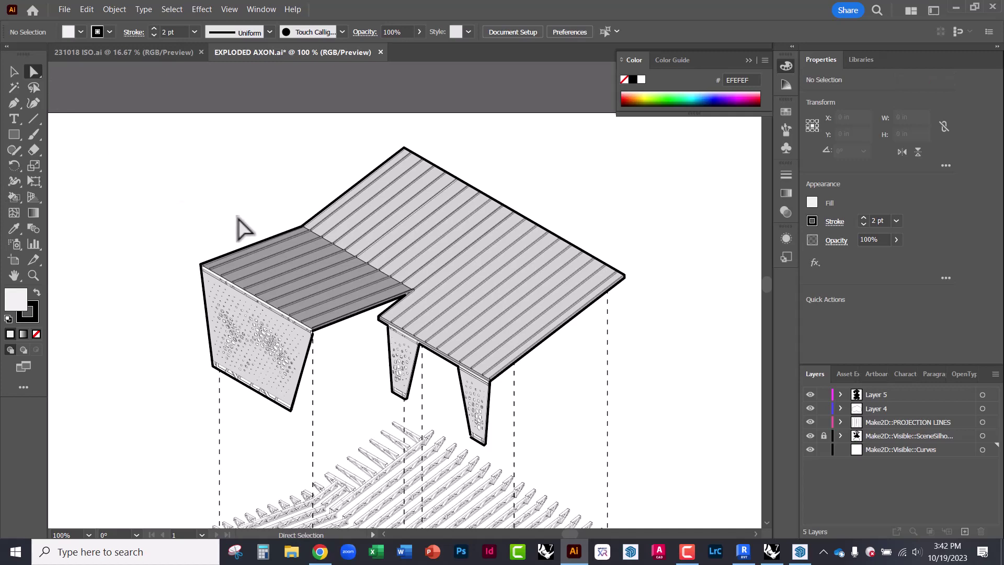
pyautogui.keyDown('alt'); pyautogui.scroll(-2, 392, 220); pyautogui.keyUp('alt')
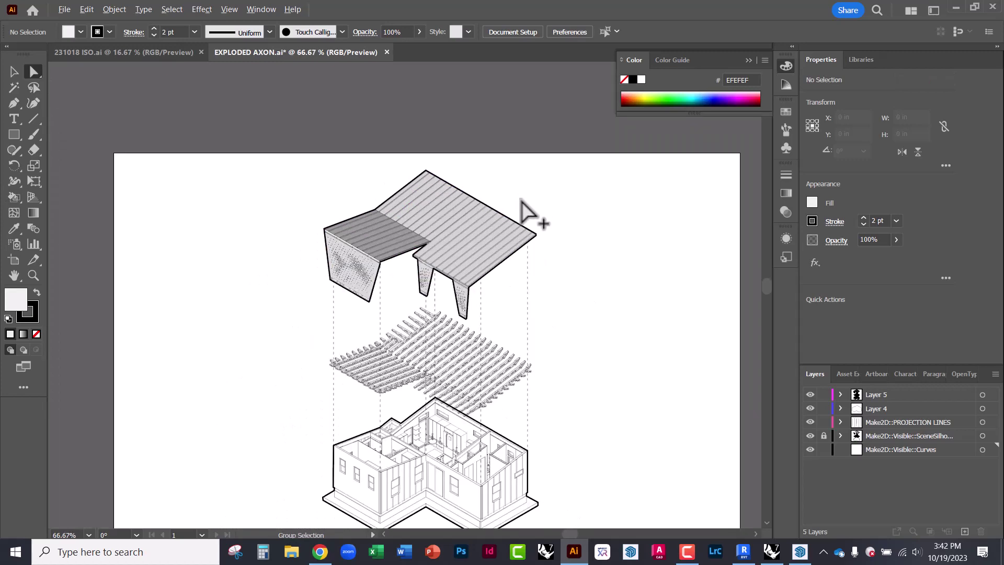
pyautogui.keyDown('alt'); pyautogui.scroll(2, 499, 414); pyautogui.keyUp('alt')
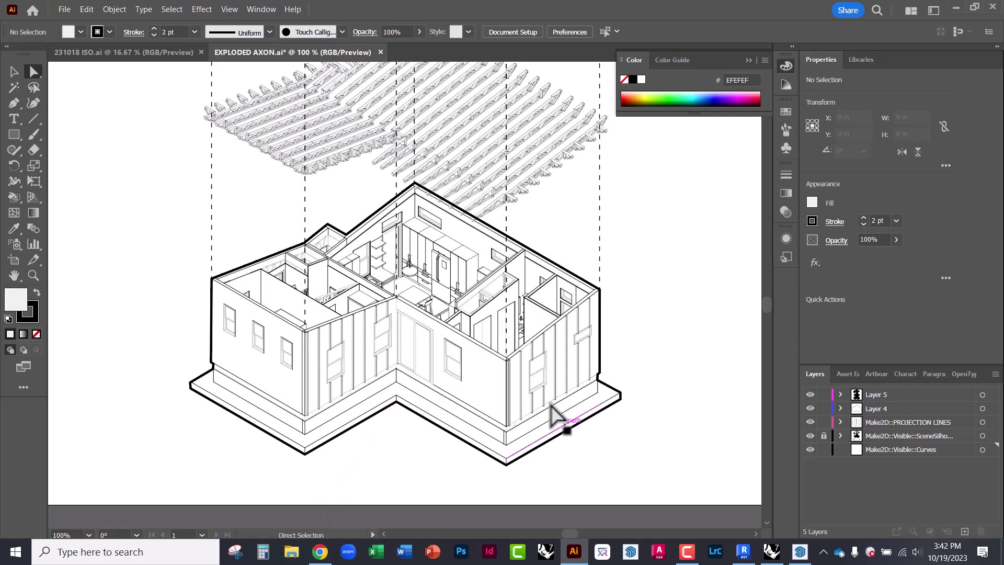
pyautogui.keyDown('alt'); pyautogui.scroll(-2, 489, 416); pyautogui.keyUp('alt')
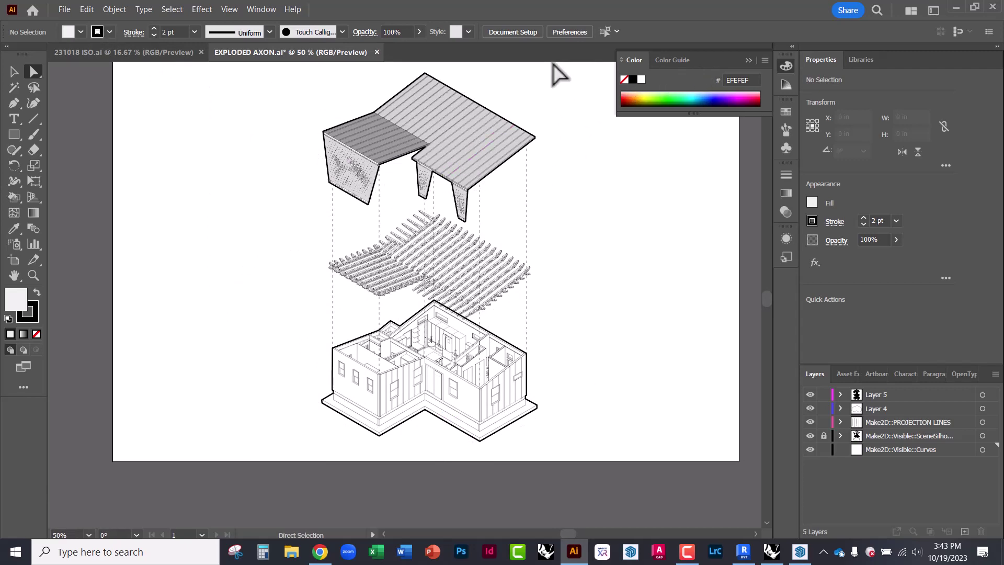
pyautogui.click(525, 33)
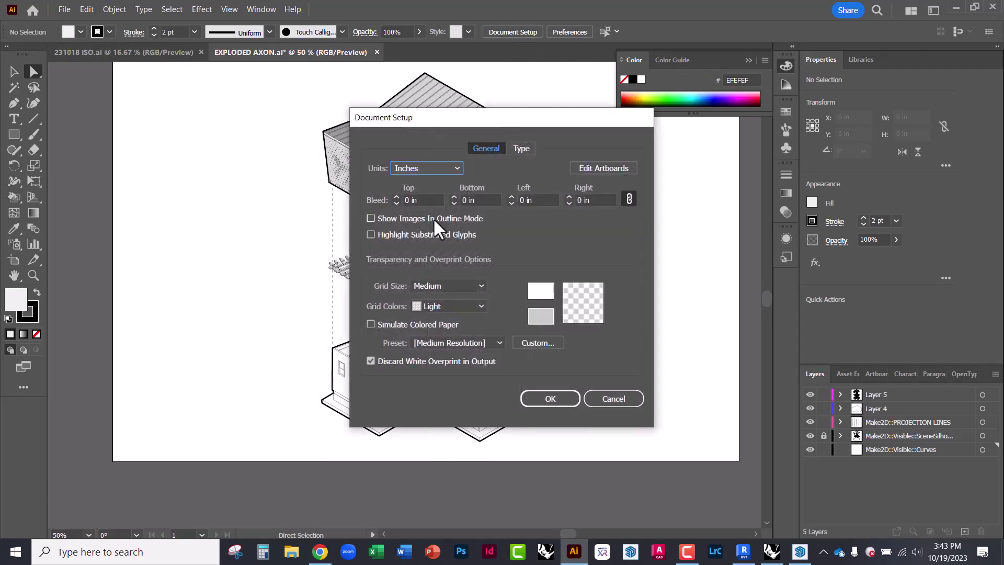
pyautogui.click(581, 168)
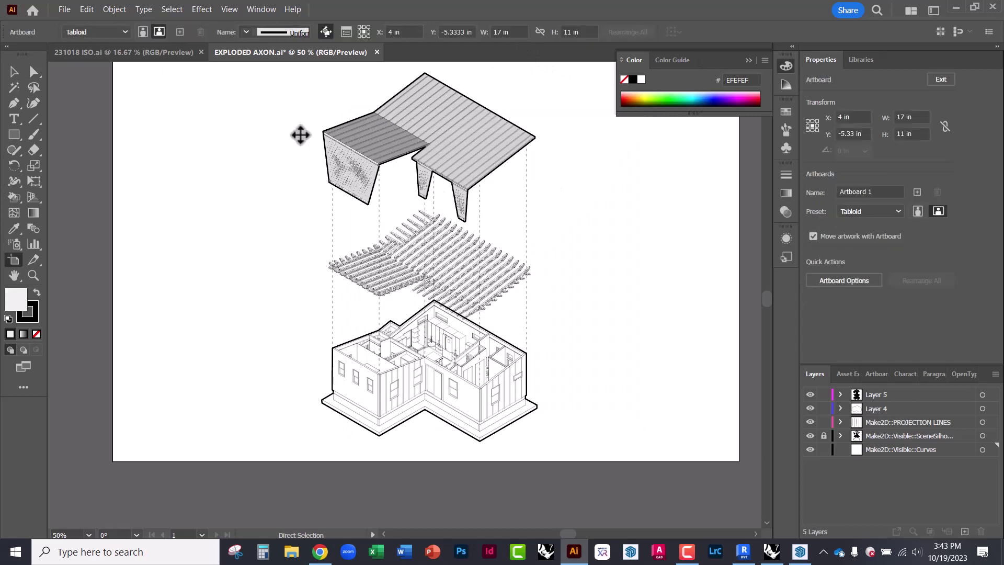
pyautogui.click(143, 31)
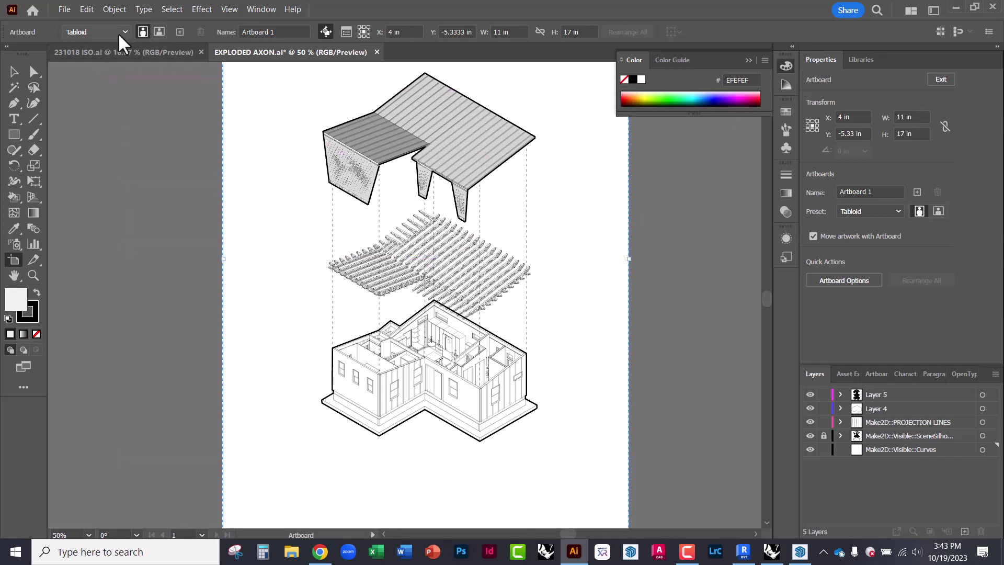
pyautogui.scroll(3, 371, 323)
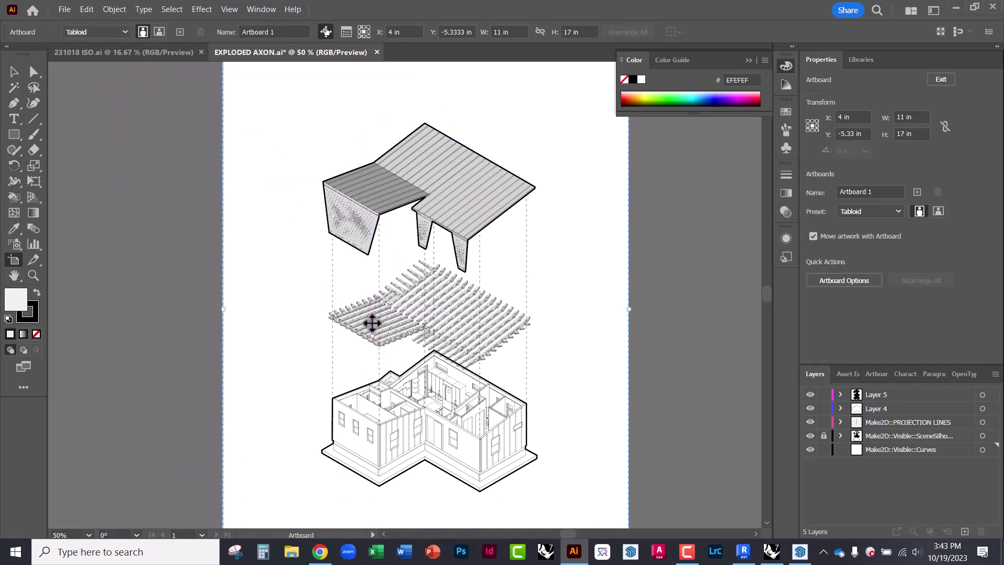
pyautogui.scroll(2, 372, 323)
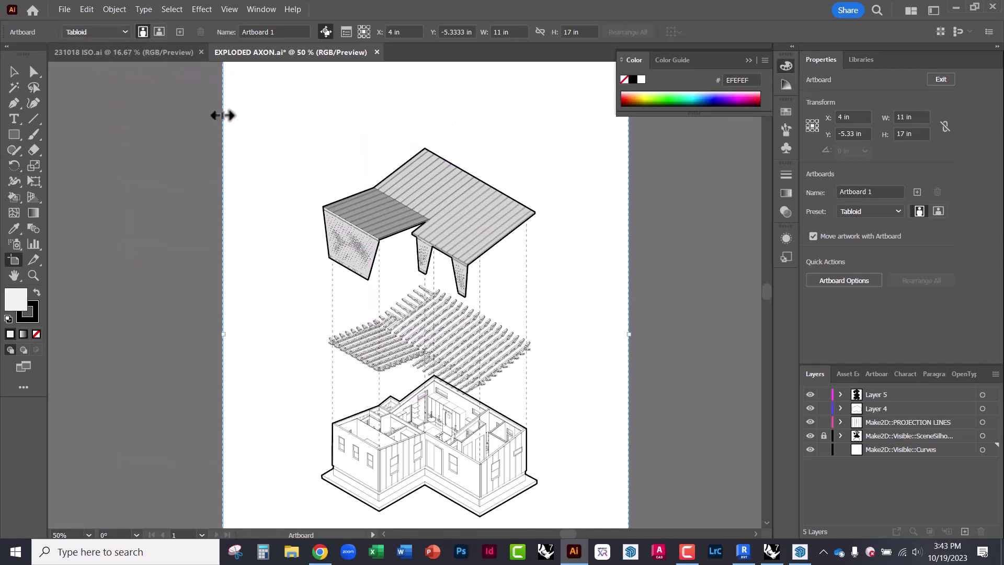
pyautogui.press('a')
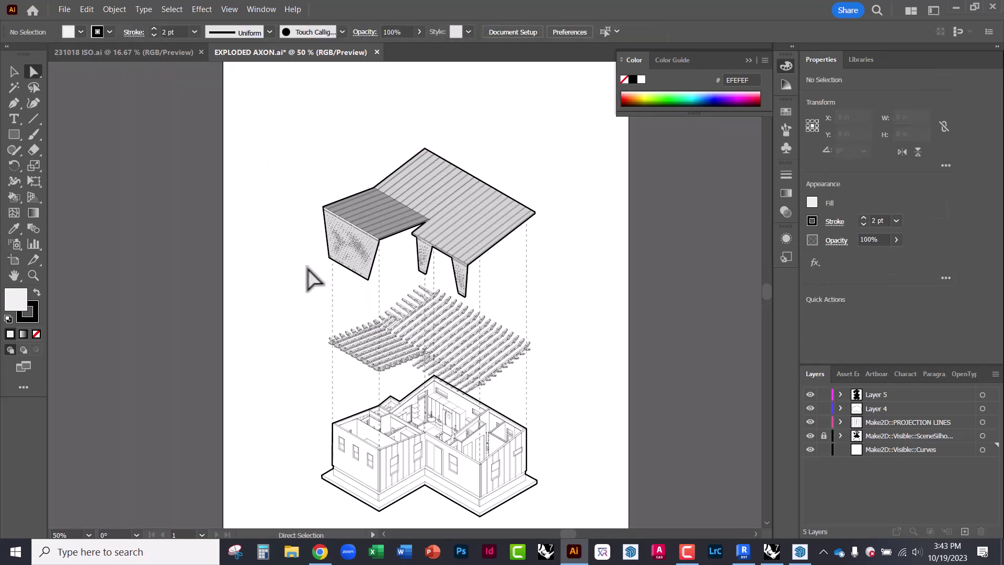
# Step: Check the drawing's placement on the portrait artboard and save the document
pyautogui.keyDown('alt'); pyautogui.scroll(-1, 422, 293); pyautogui.keyUp('alt')
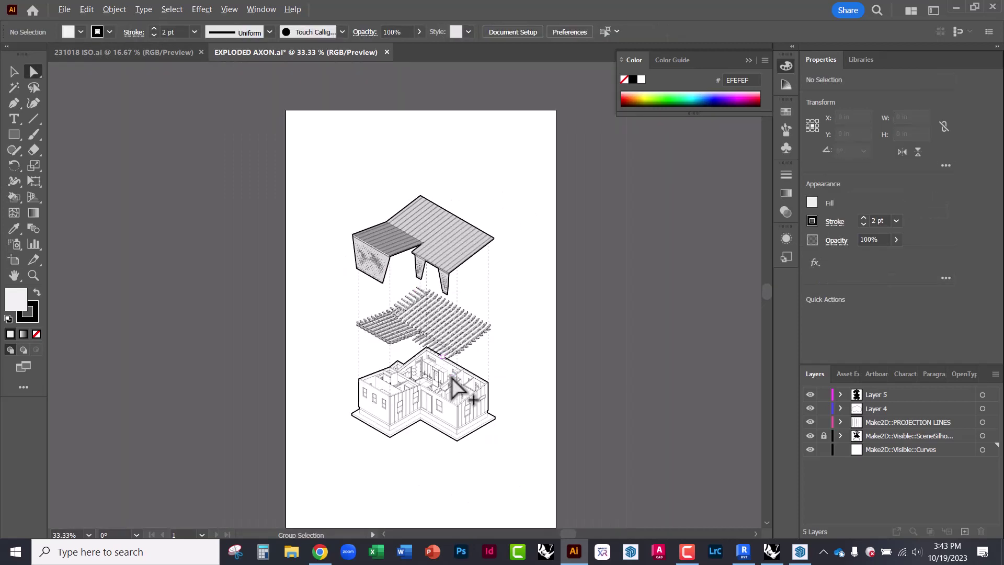
pyautogui.keyDown('alt'); pyautogui.scroll(1, 454, 390); pyautogui.keyUp('alt')
pyautogui.keyDown('alt'); pyautogui.scroll(1, 425, 167); pyautogui.keyUp('alt')
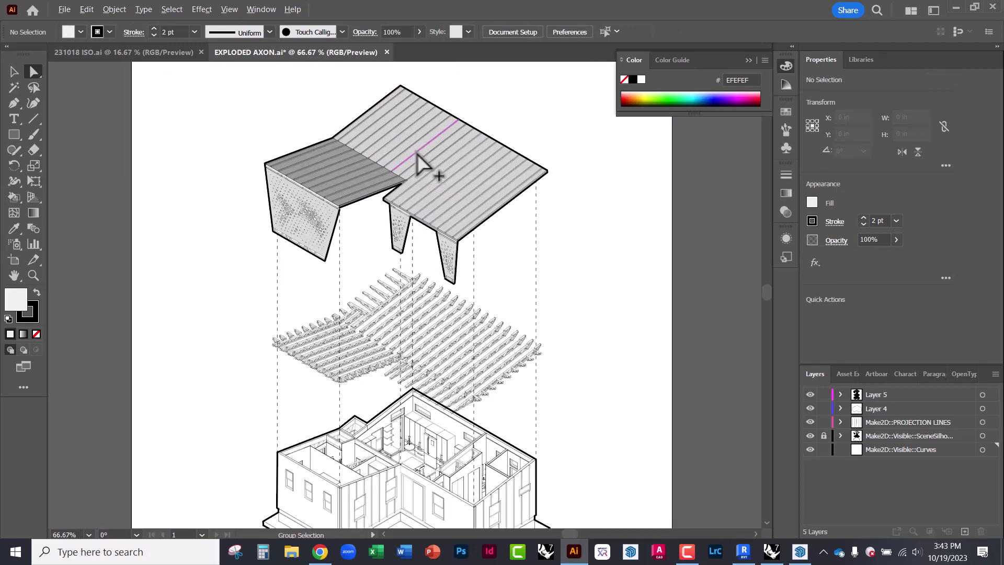
pyautogui.keyDown('alt'); pyautogui.scroll(-1, 417, 154); pyautogui.keyUp('alt')
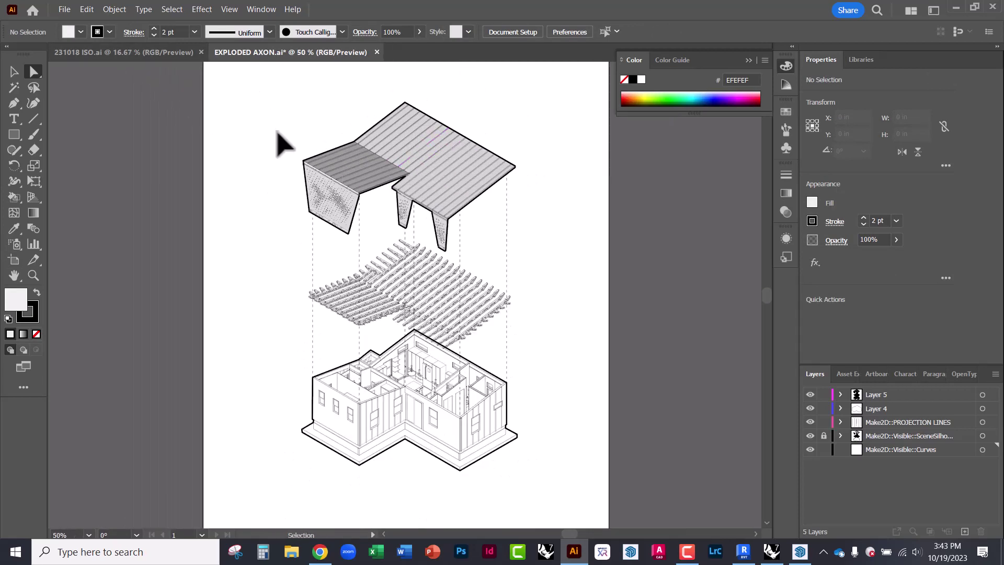
pyautogui.hotkey('ctrl', 's')
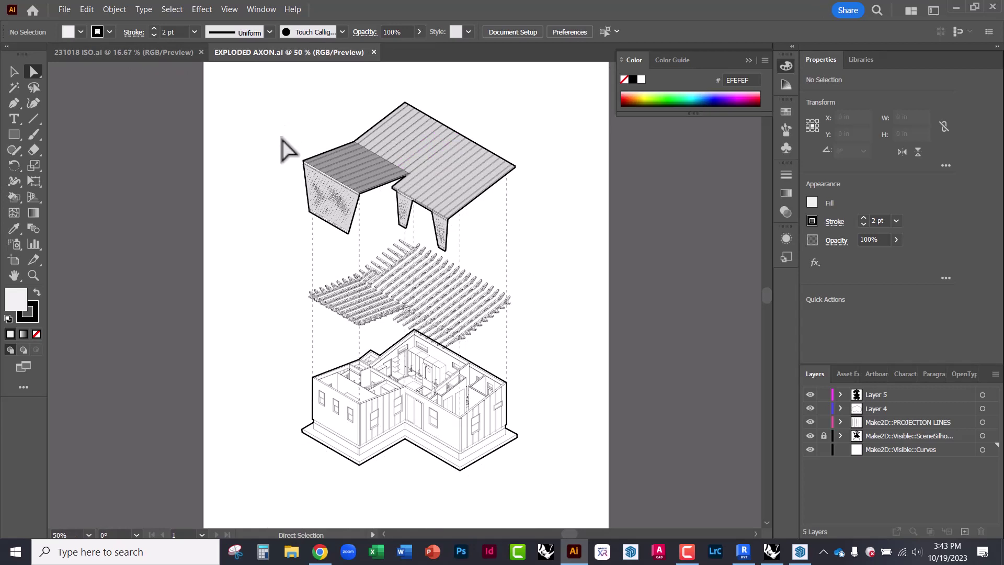
# Step: Save a copy of the drawing as an Adobe PDF named EXPLODED AXON in the Diagrams folder
pyautogui.click(64, 8)
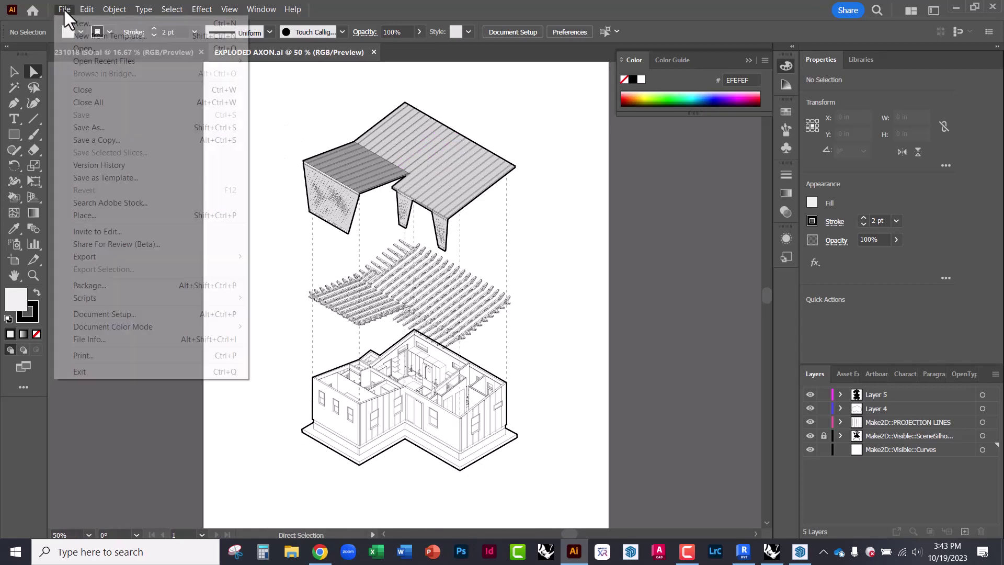
pyautogui.click(114, 140)
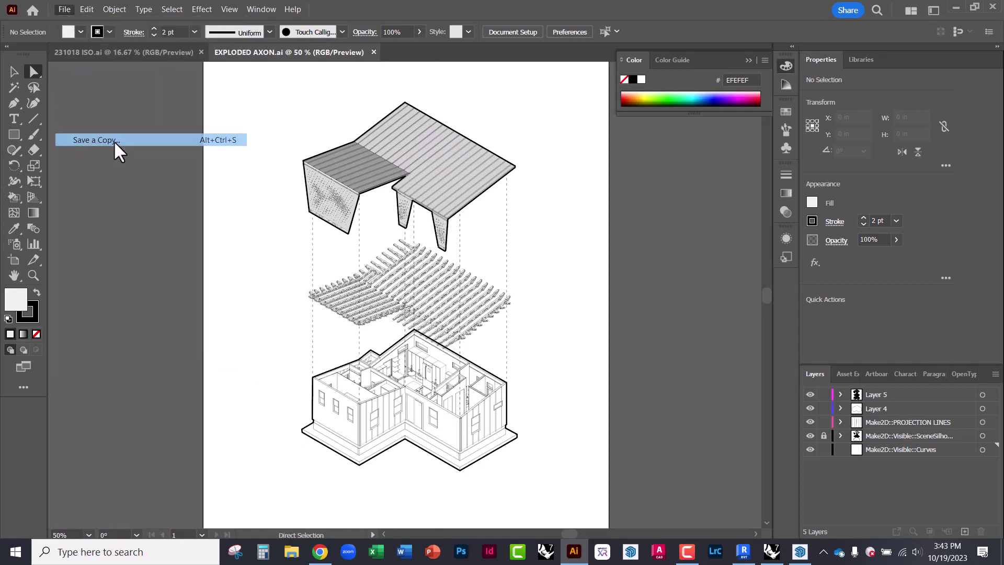
pyautogui.click(322, 401)
pyautogui.click(322, 407)
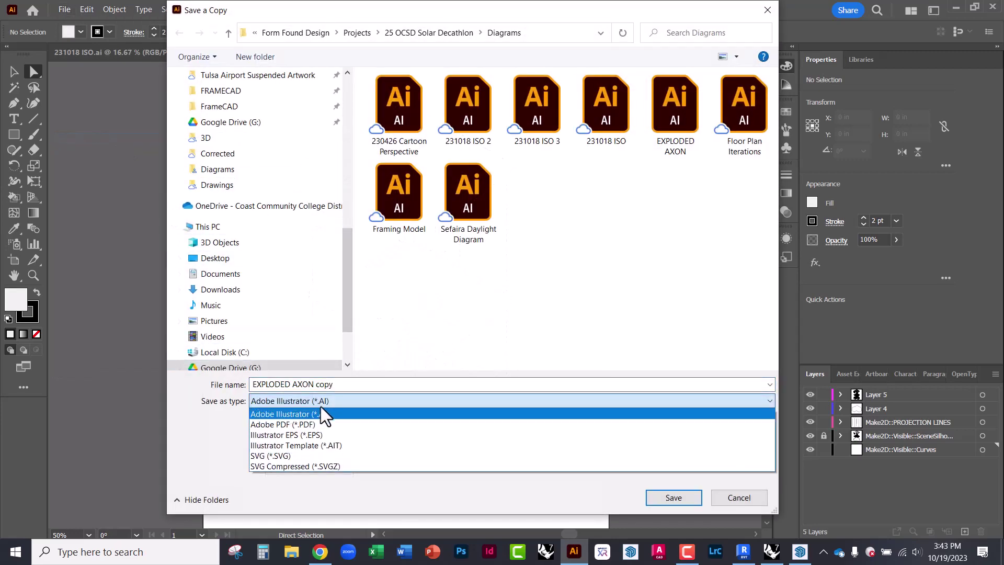
pyautogui.click(322, 424)
pyautogui.click(345, 387)
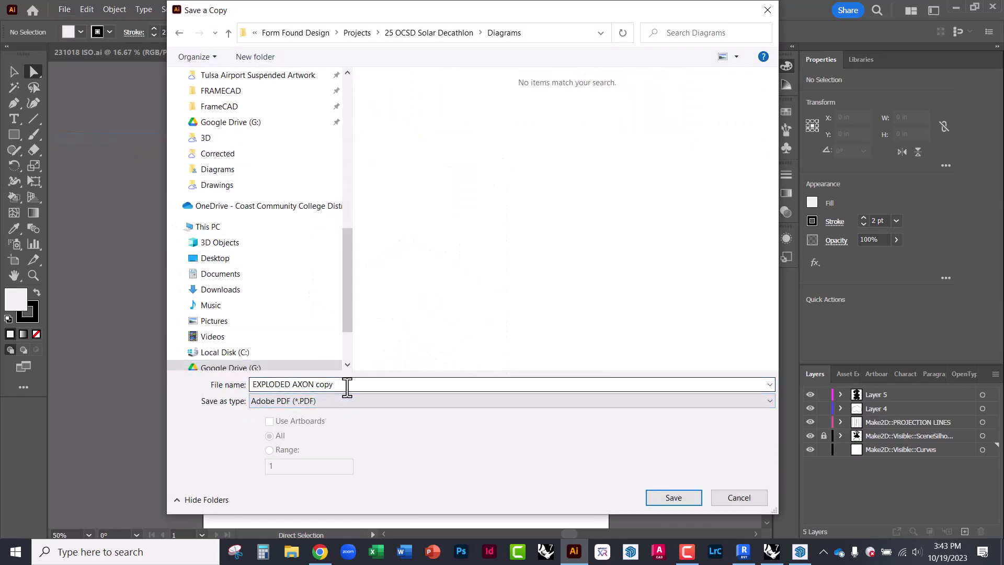
pyautogui.doubleClick(327, 385)
pyautogui.press('BackSpace')
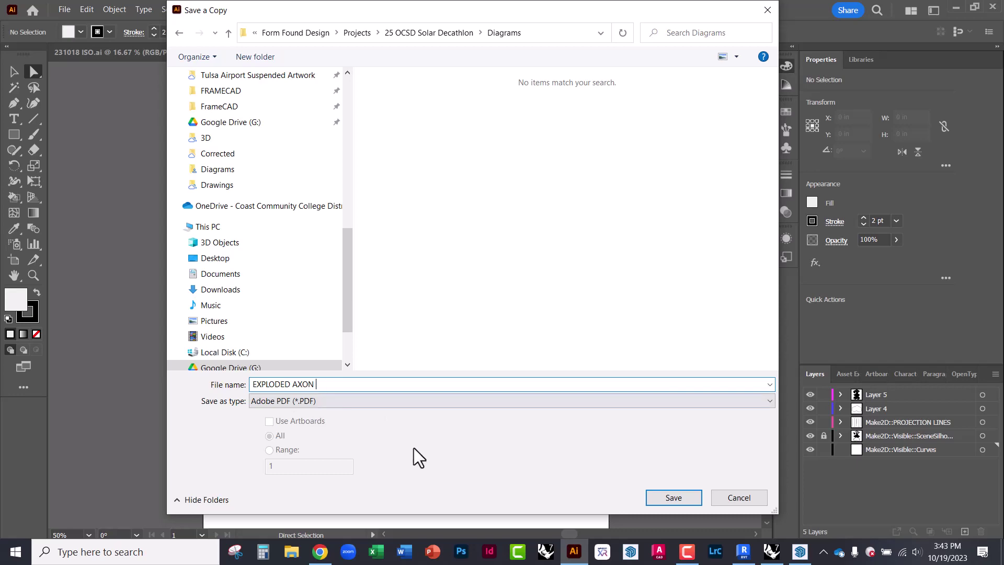
pyautogui.click(666, 503)
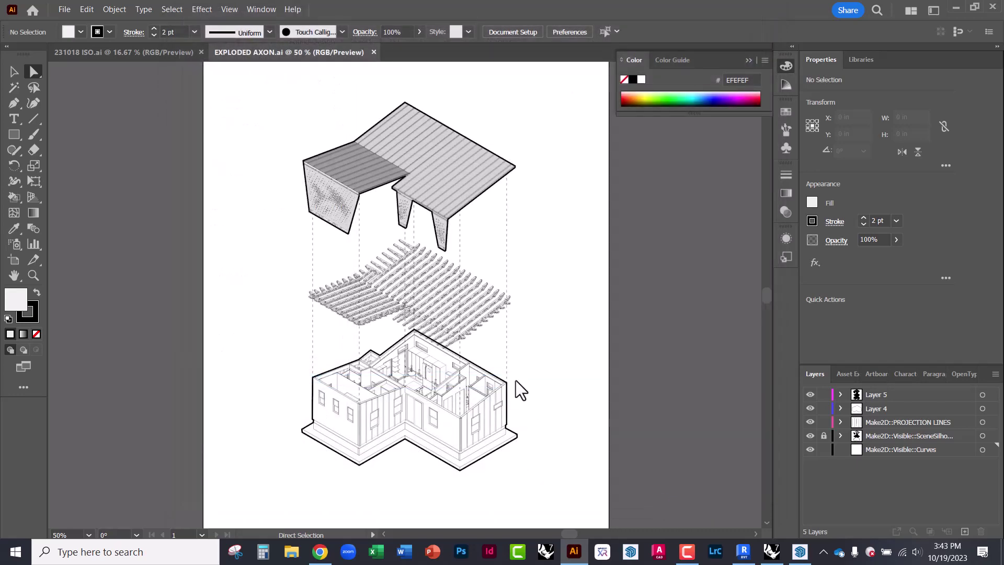
pyautogui.click(598, 448)
# Step: Export the drawing as JPEG EXPLODED AXON using artboards, in RGB at maximum quality 10 and 300 ppi
pyautogui.click(64, 9)
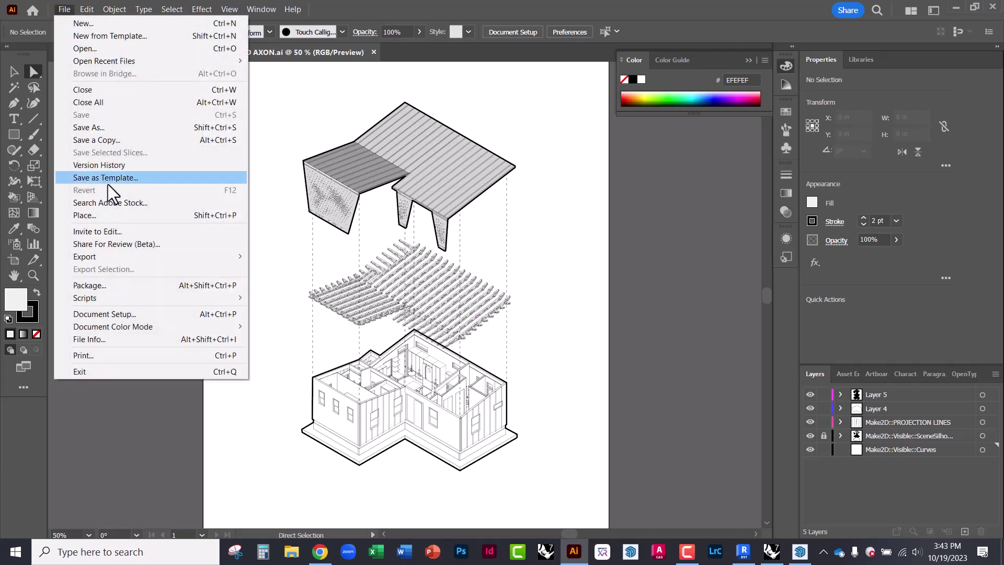
pyautogui.moveTo(160, 257)
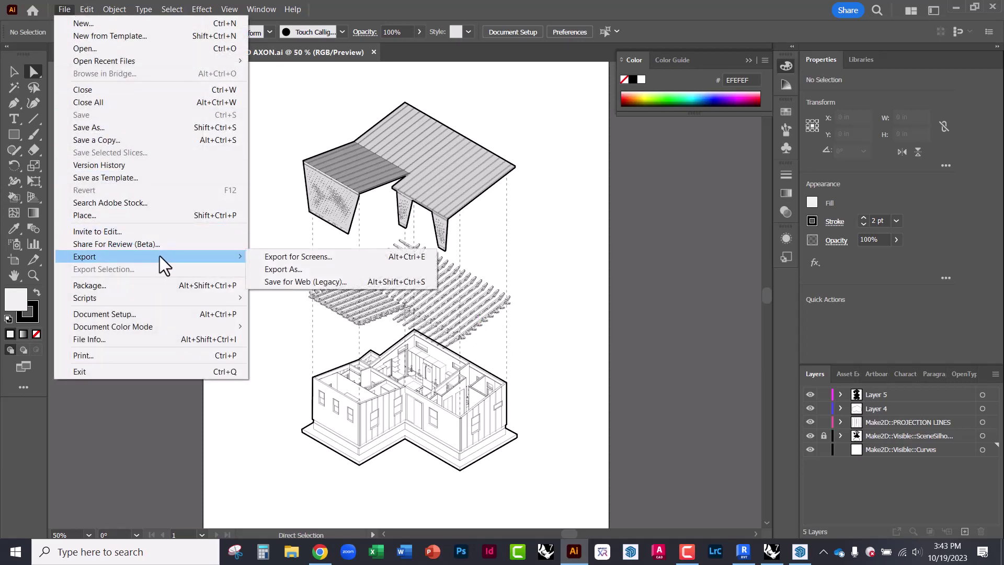
pyautogui.click(281, 277)
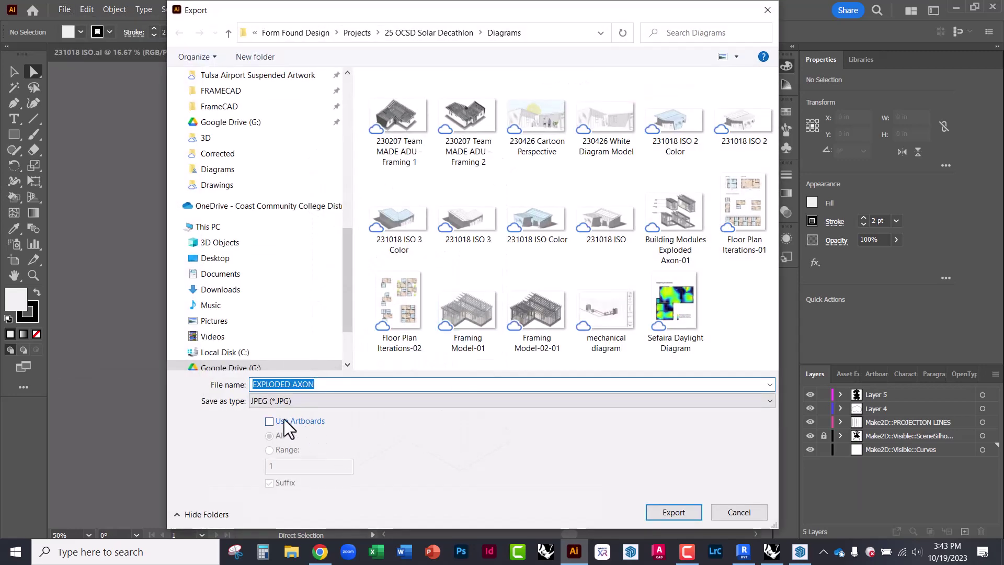
pyautogui.click(285, 422)
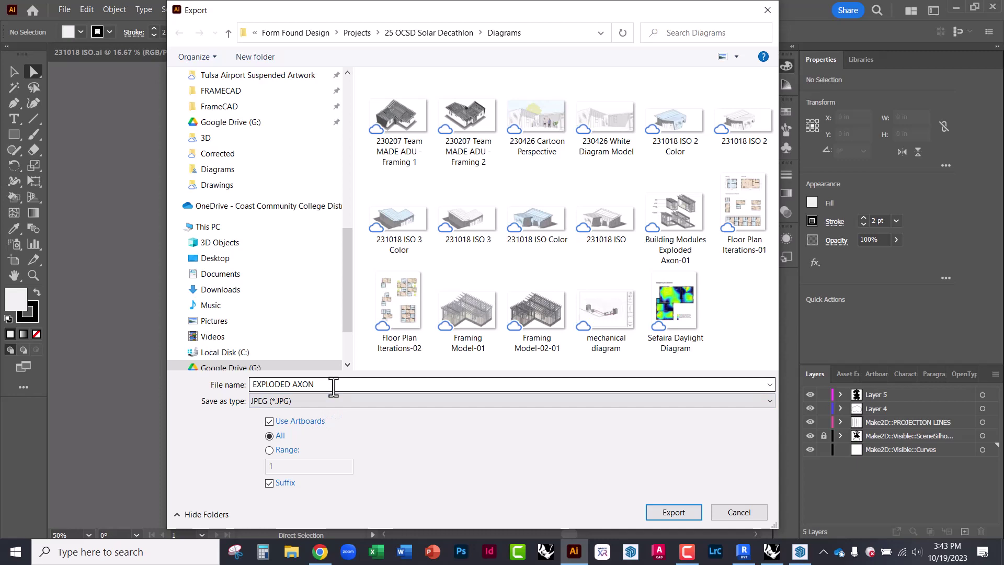
pyautogui.click(678, 515)
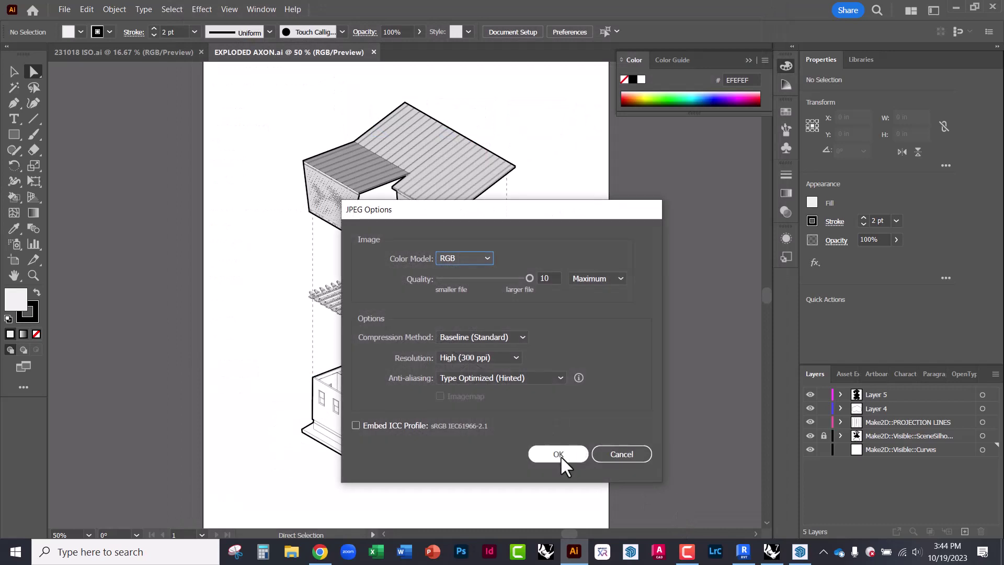
pyautogui.click(559, 454)
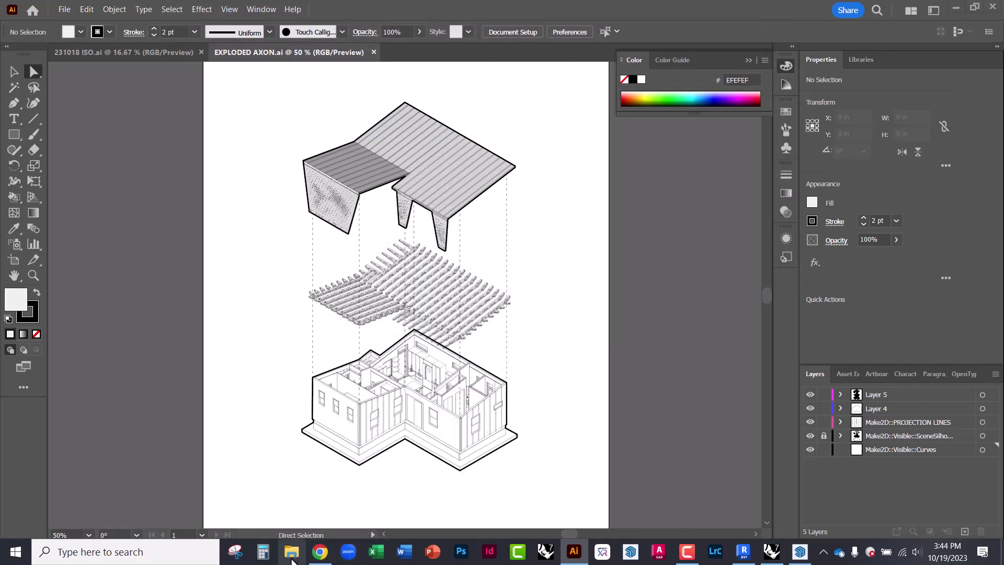
# Step: Switch to File Explorer, go to the Diagrams folder, and open the exported EXPLODED AXON-01 image
pyautogui.press('super+e')
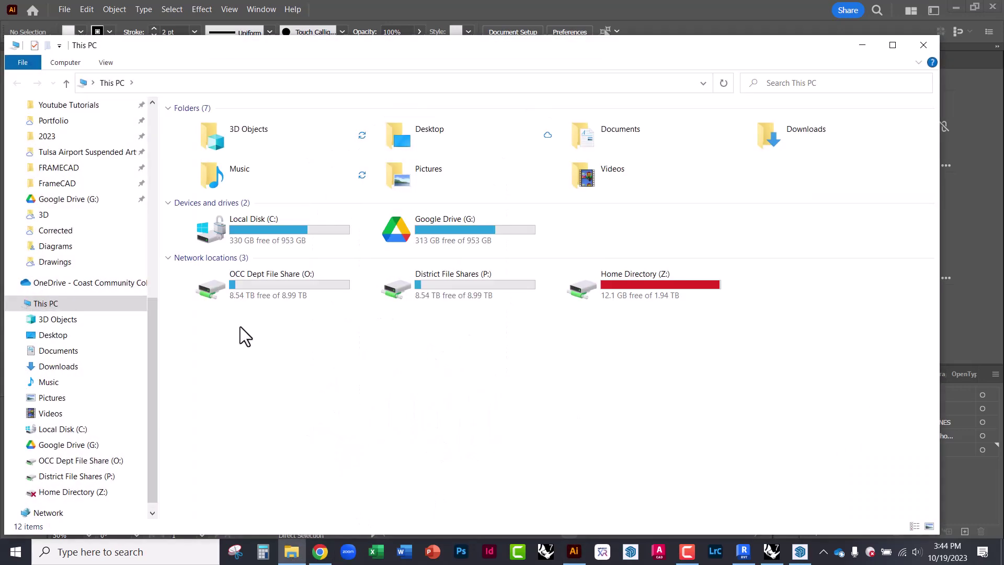
pyautogui.click(55, 244)
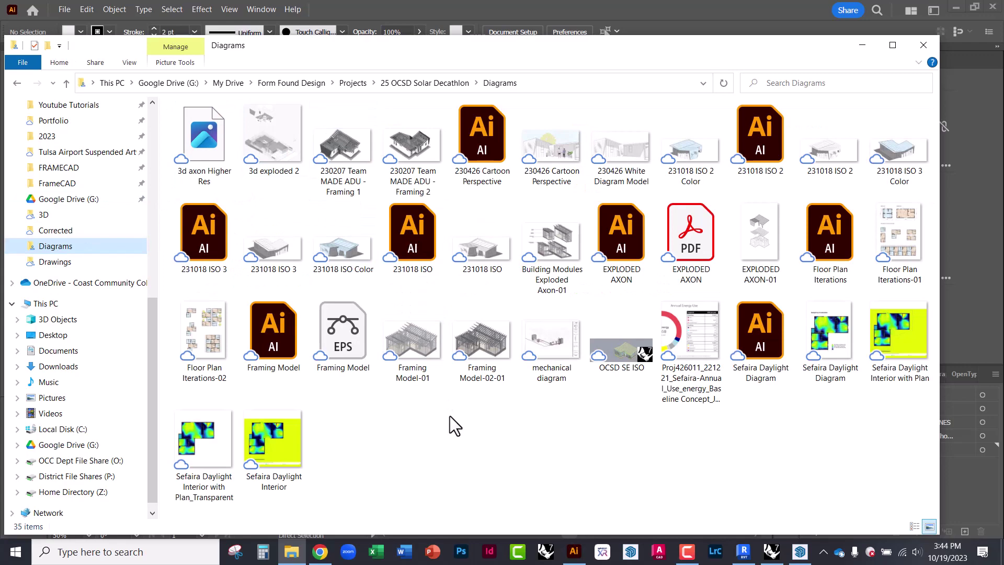
pyautogui.doubleClick(761, 236)
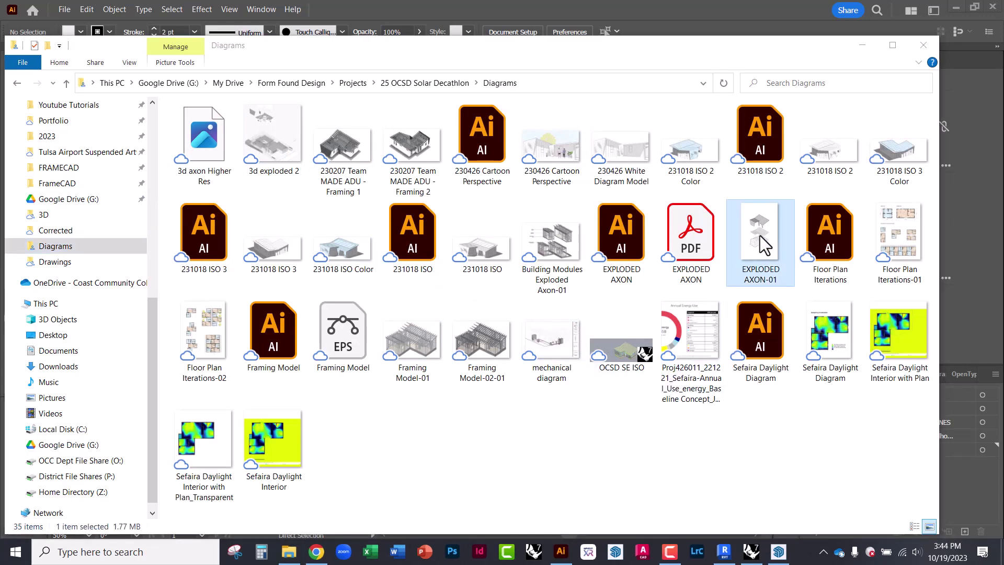
# Step: Examine the exported image's roof shading, perforated screens, roof trusses and house base up close, and return to the whole drawing
pyautogui.scroll(4, 507, 178)
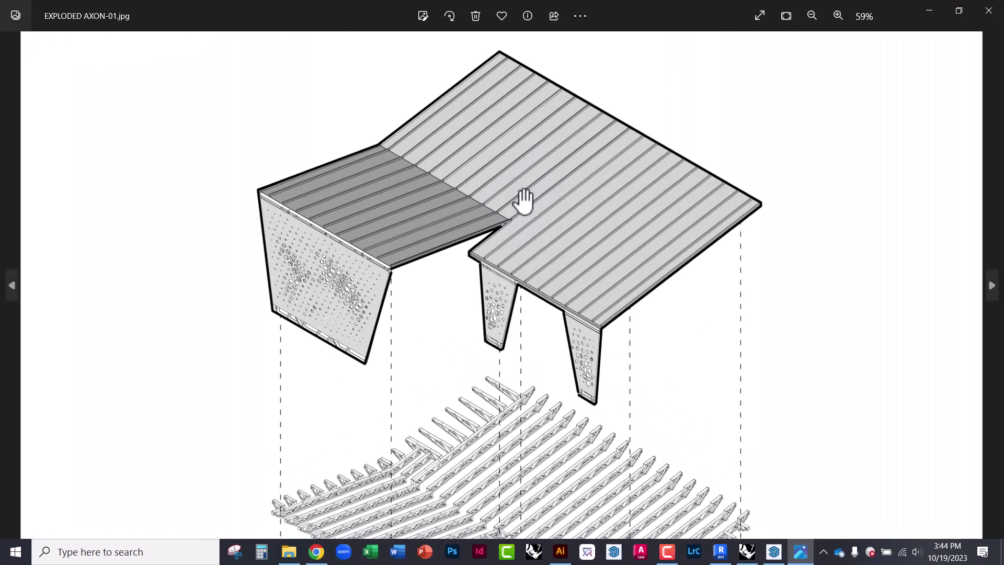
pyautogui.scroll(6, 523, 200)
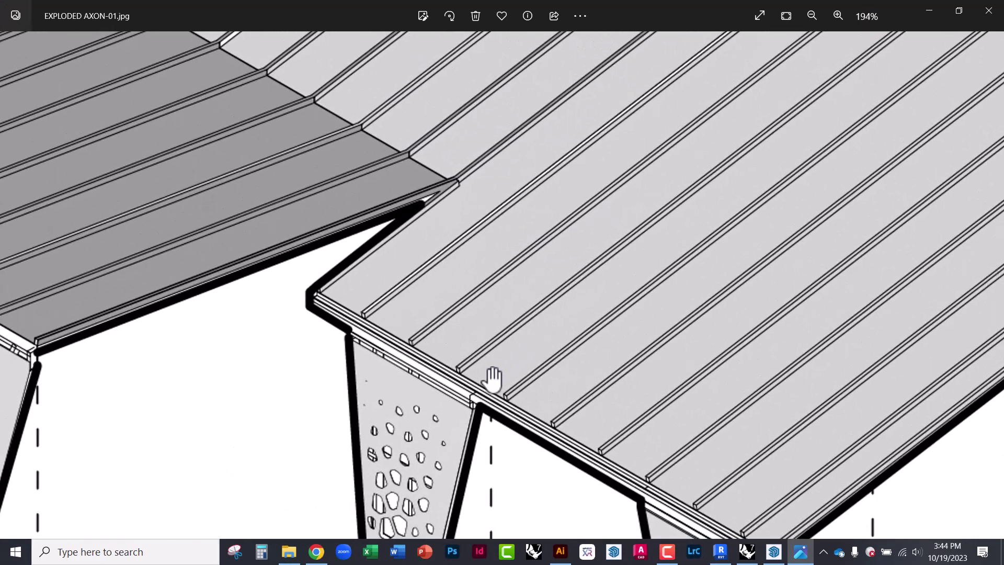
pyautogui.scroll(-2, 430, 228)
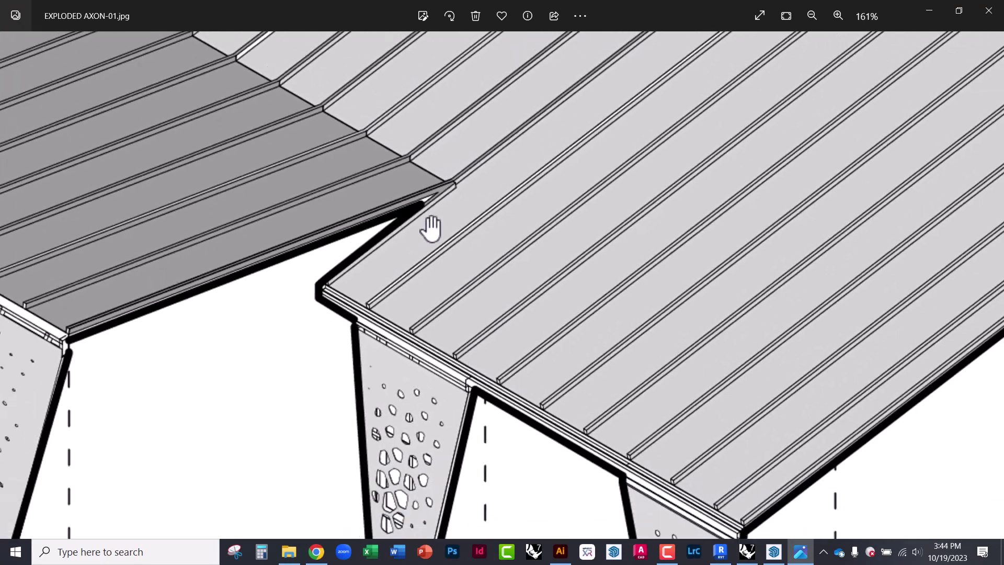
pyautogui.scroll(-8, 429, 227)
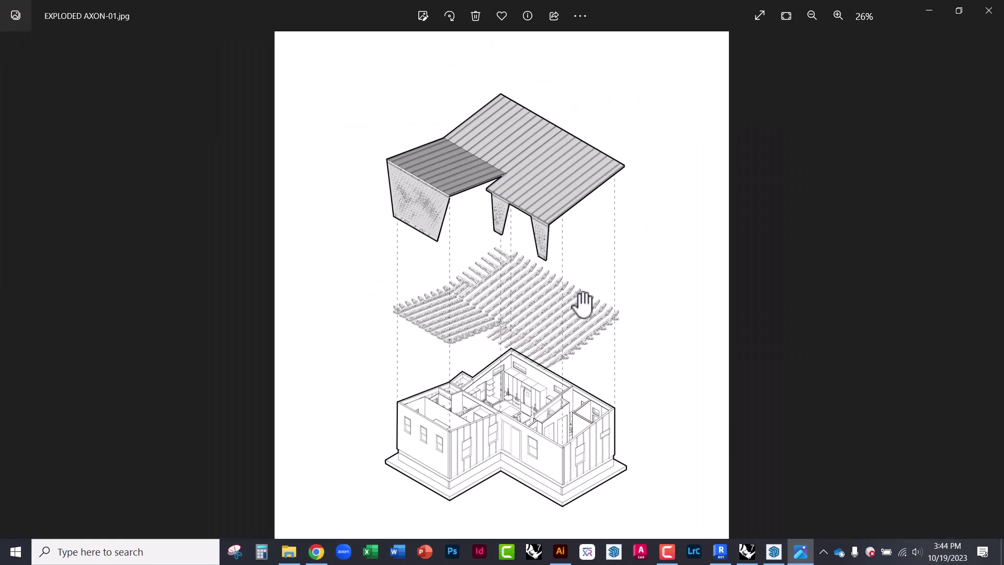
pyautogui.scroll(7, 511, 285)
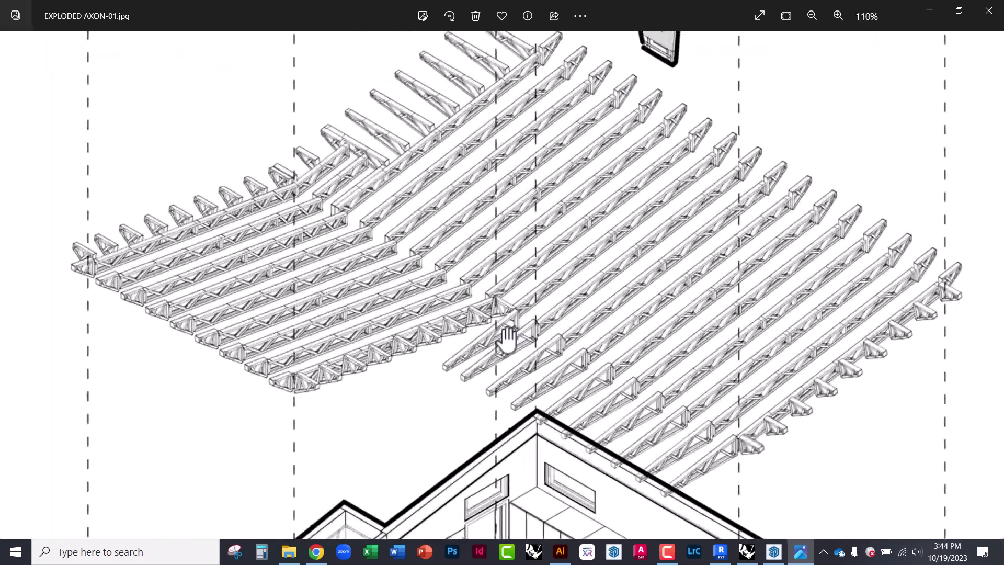
pyautogui.scroll(4, 506, 340)
pyautogui.scroll(-1, 438, 215)
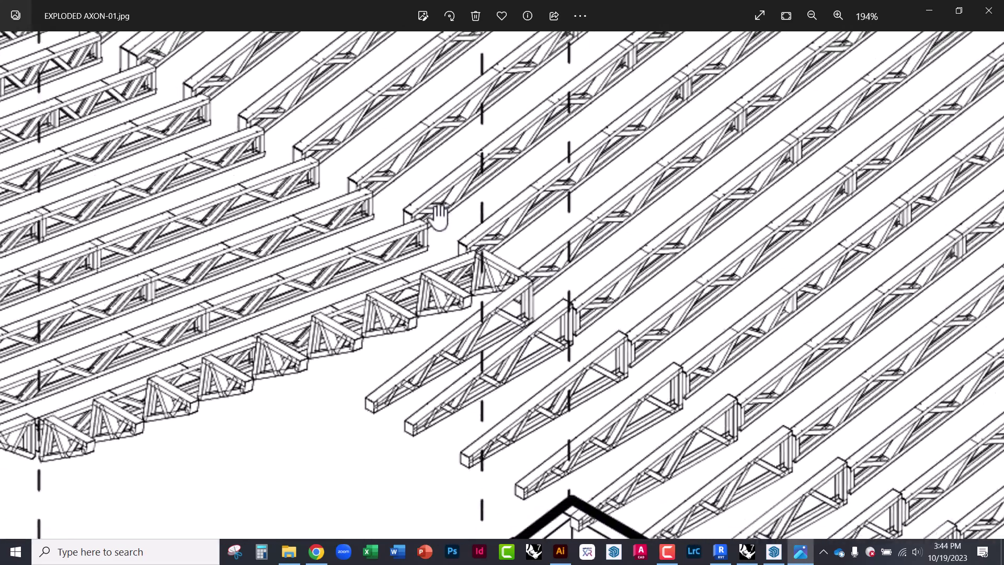
pyautogui.scroll(-5, 445, 220)
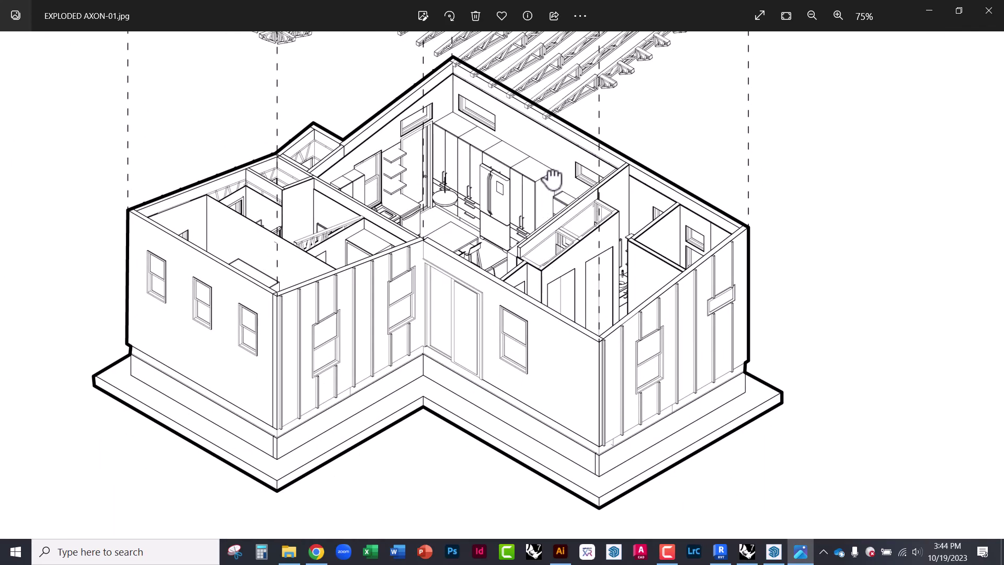
pyautogui.moveTo(553, 179); pyautogui.dragTo(582, 391)
pyautogui.scroll(-3, 507, 347)
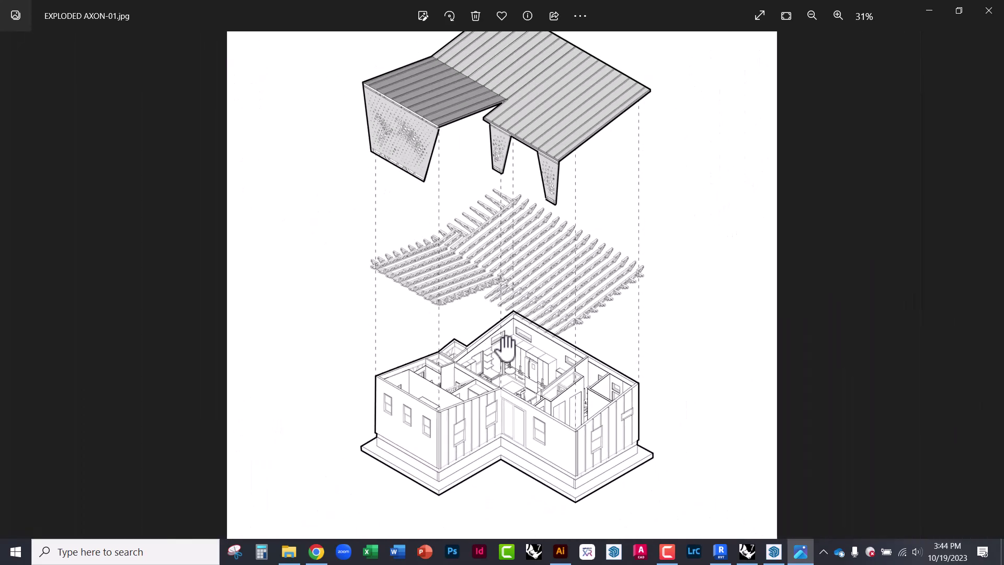
pyautogui.scroll(-1, 506, 347)
pyautogui.moveTo(554, 225)
pyautogui.mouseDown()
pyautogui.moveTo(565, 242)
pyautogui.moveTo(565, 222)
pyautogui.mouseUp()
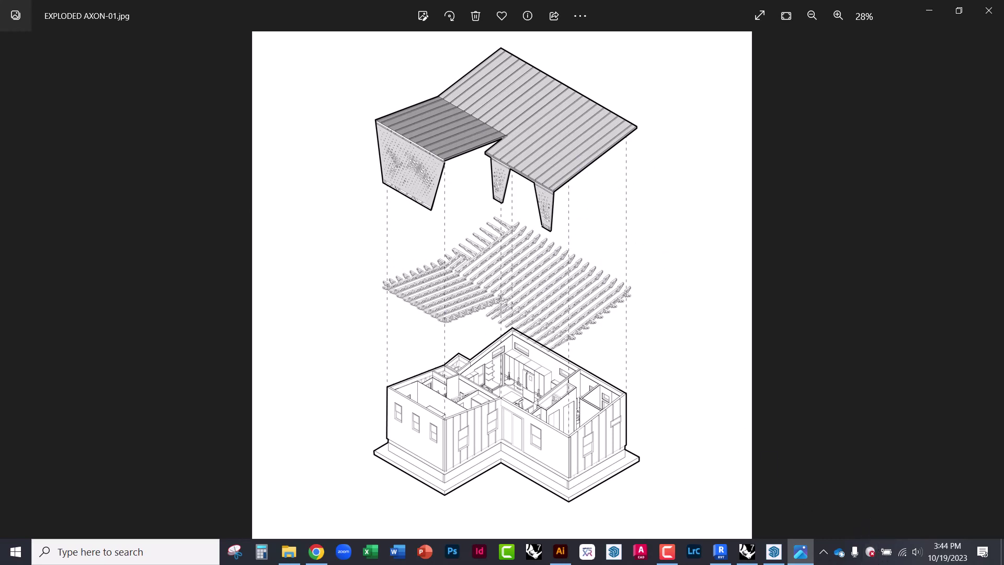
# Step: Review the exported image once more from the perforated screens down through the roof trusses to the house base
pyautogui.click(667, 552)
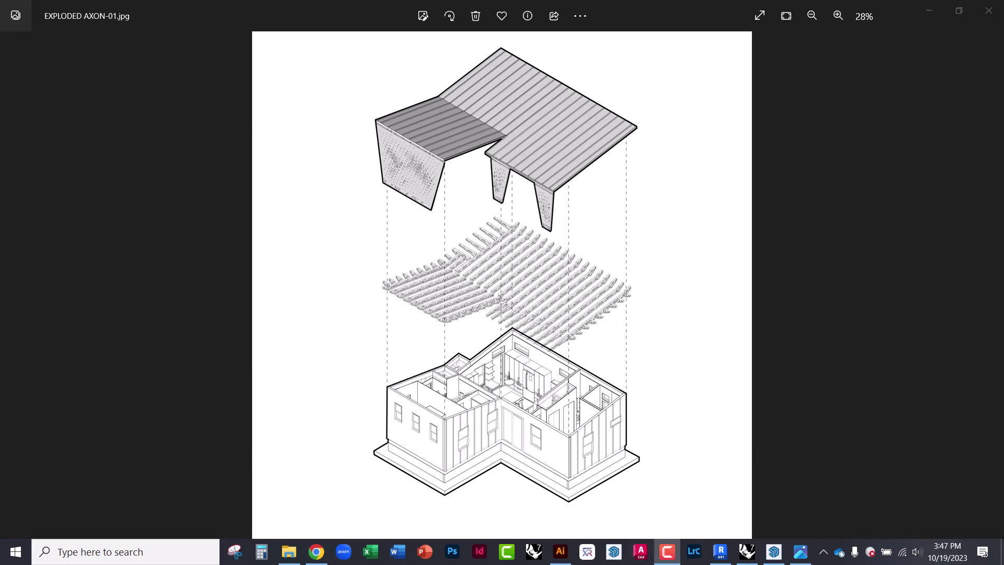
pyautogui.keyDown('ctrl'); pyautogui.scroll(3, 524, 251); pyautogui.keyUp('ctrl')
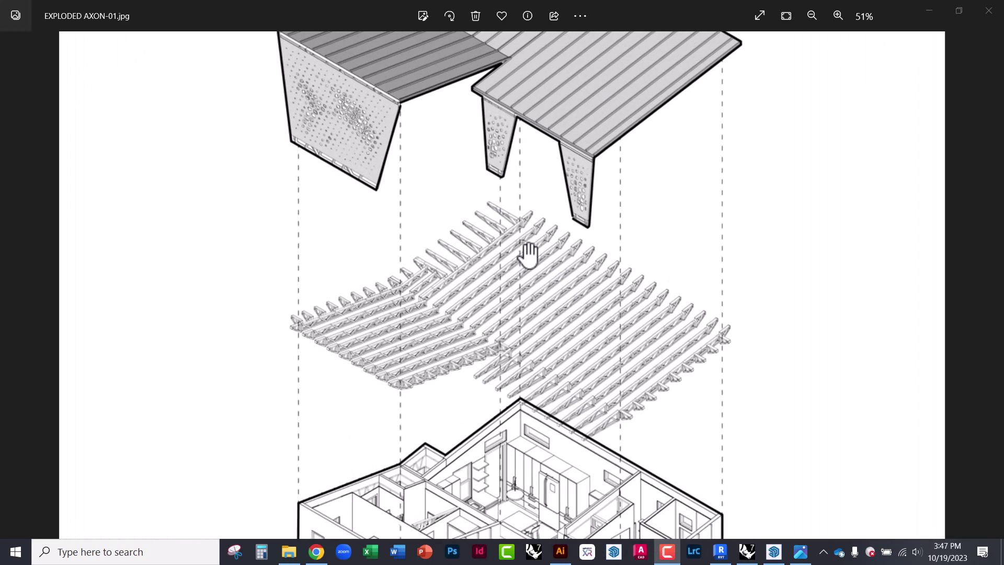
pyautogui.moveTo(593, 197); pyautogui.dragTo(531, 159)
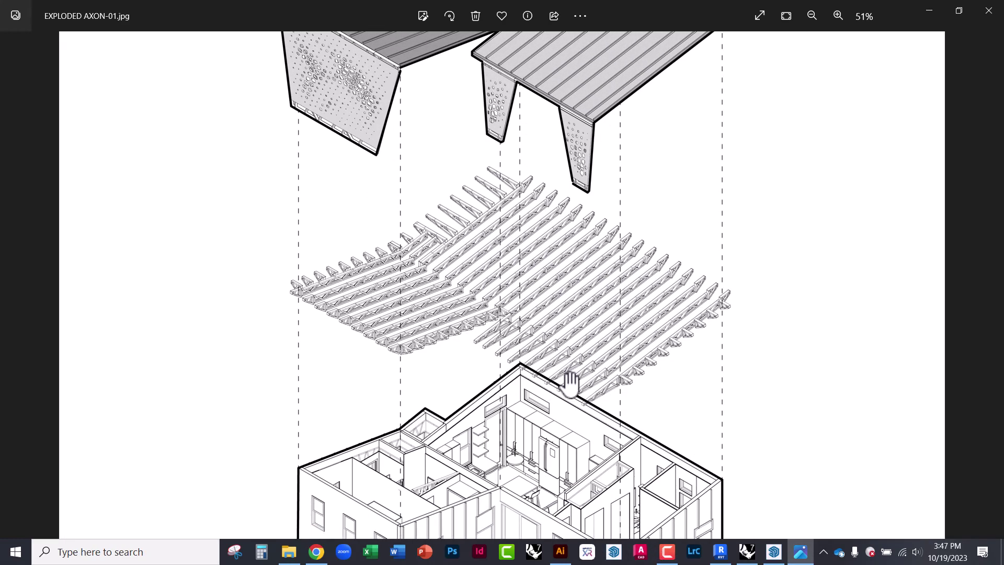
pyautogui.moveTo(570, 385); pyautogui.dragTo(549, 230)
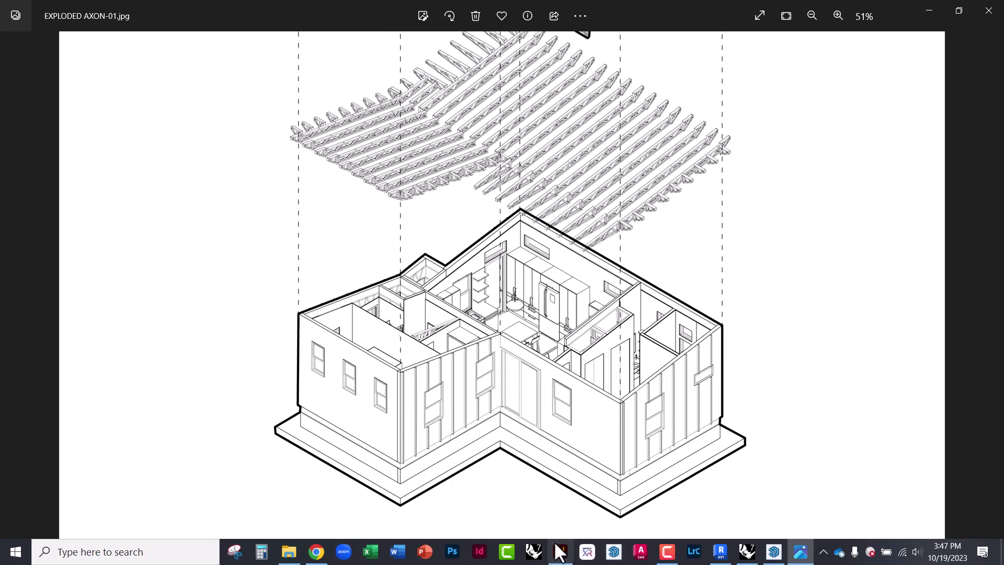
# Step: Switch to Rhino, change the maximized Top viewport to the Perspective view, and look around the exploded house model
pyautogui.click(745, 551)
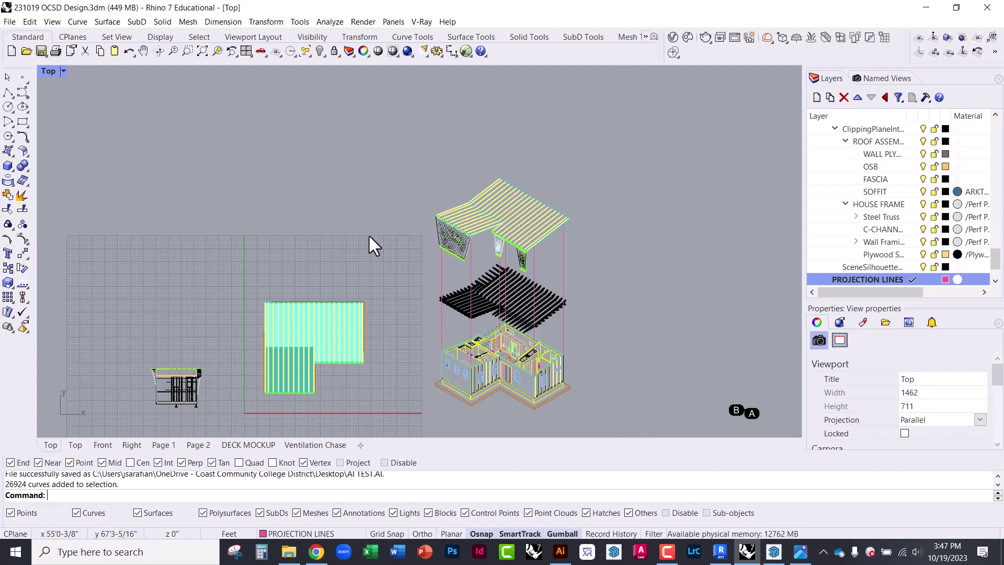
pyautogui.click(46, 71)
pyautogui.click(248, 128)
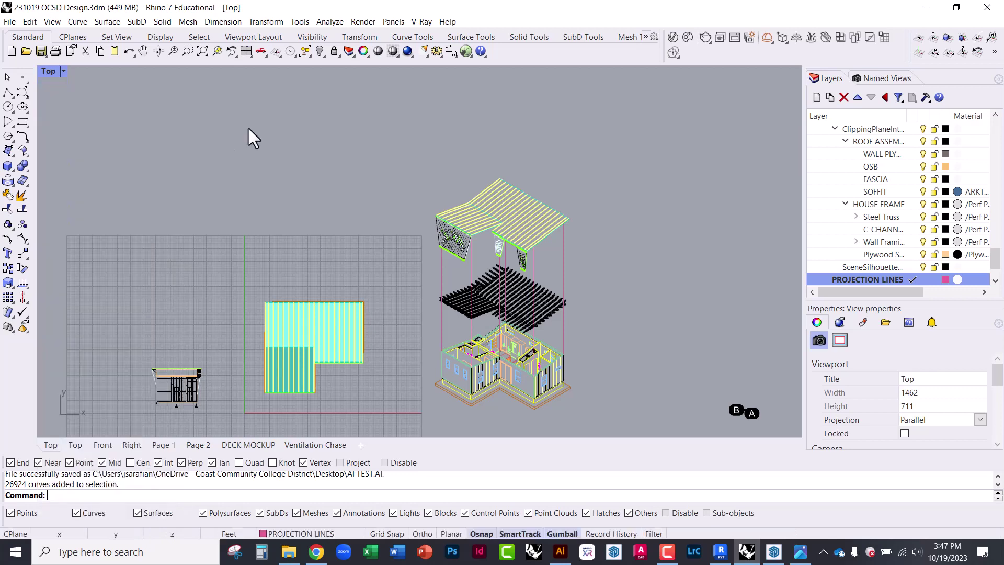
pyautogui.doubleClick(48, 70)
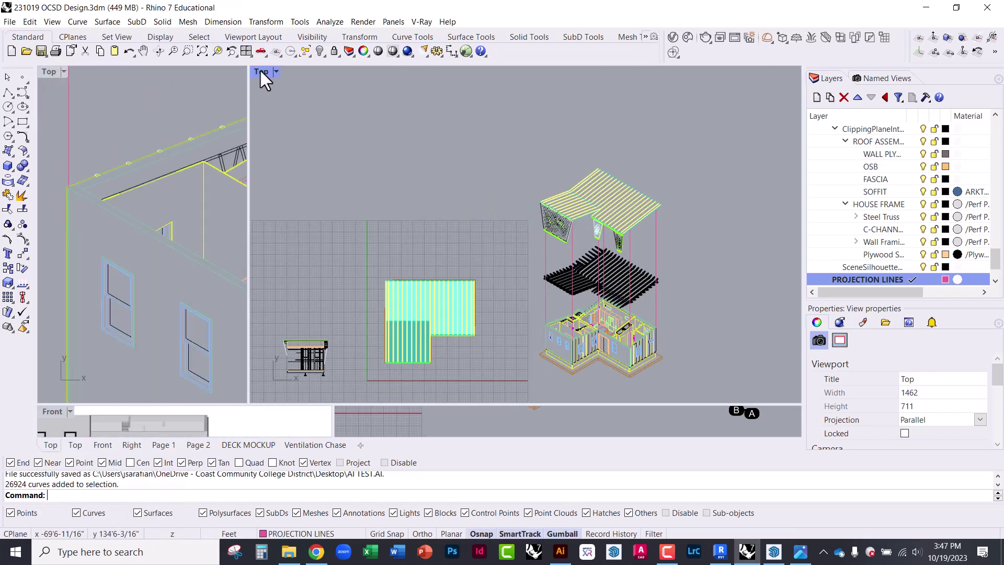
pyautogui.doubleClick(260, 71)
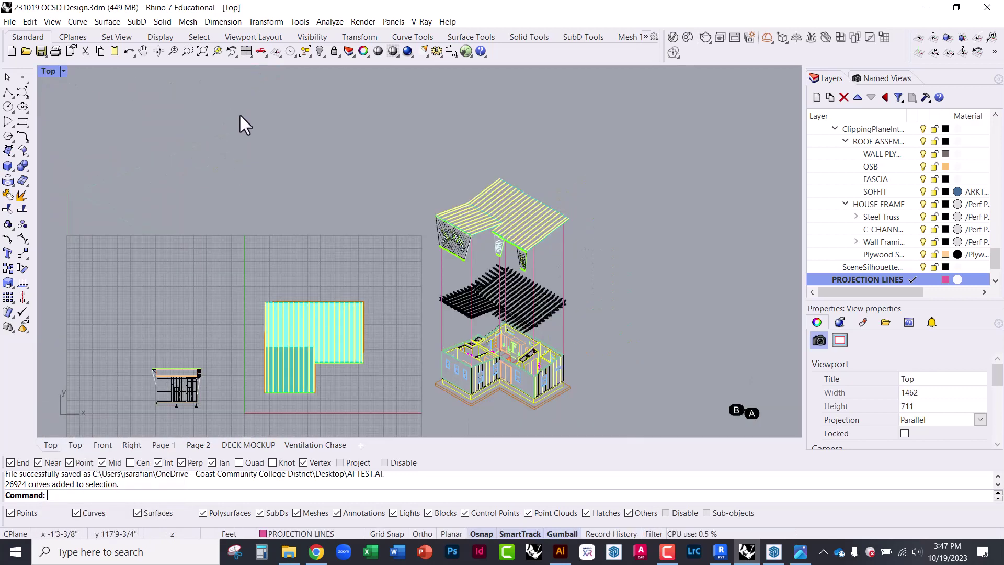
pyautogui.doubleClick(48, 71)
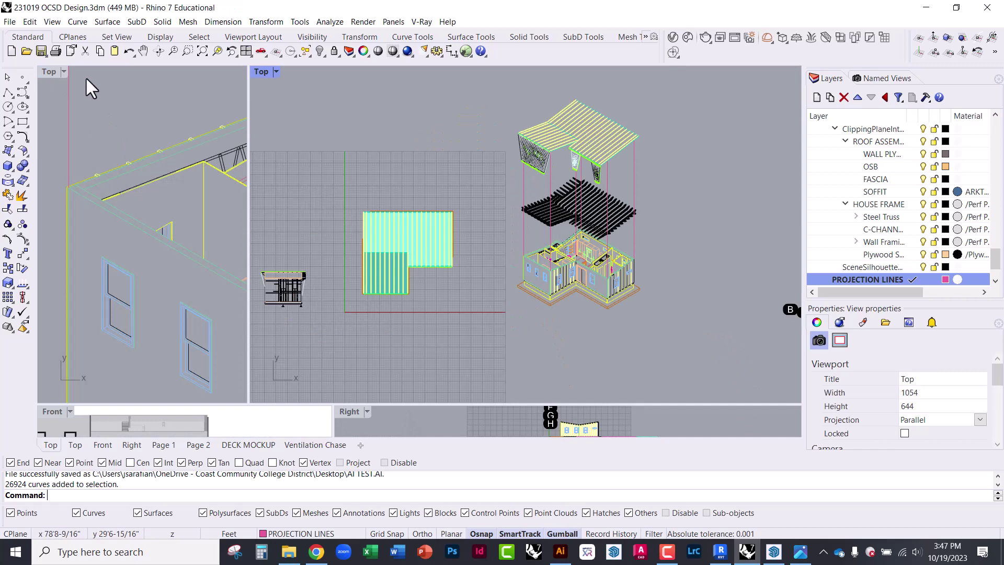
pyautogui.doubleClick(259, 71)
pyautogui.click(266, 56)
pyautogui.click(277, 118)
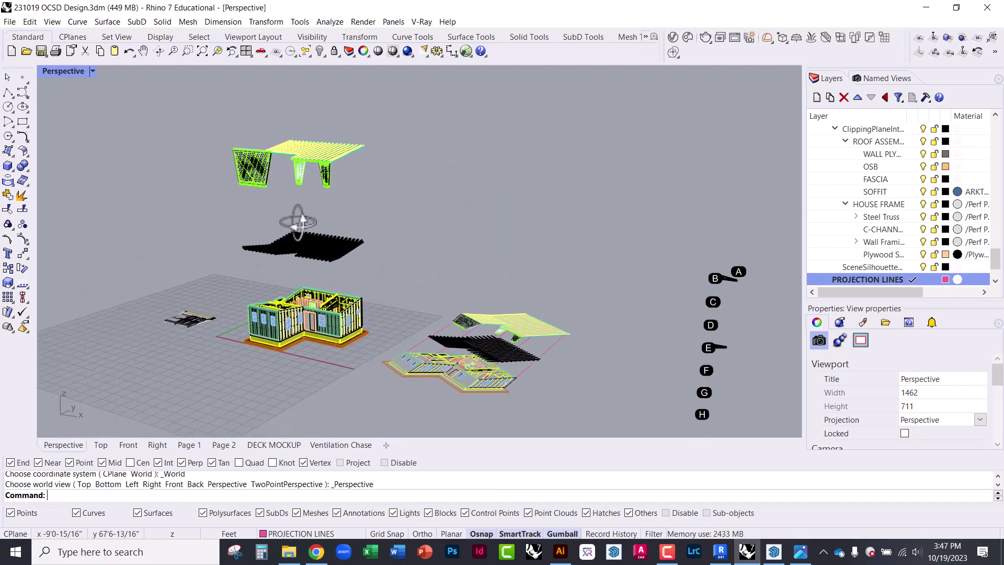
pyautogui.moveTo(325, 316); pyautogui.dragTo(377, 262, button='right')
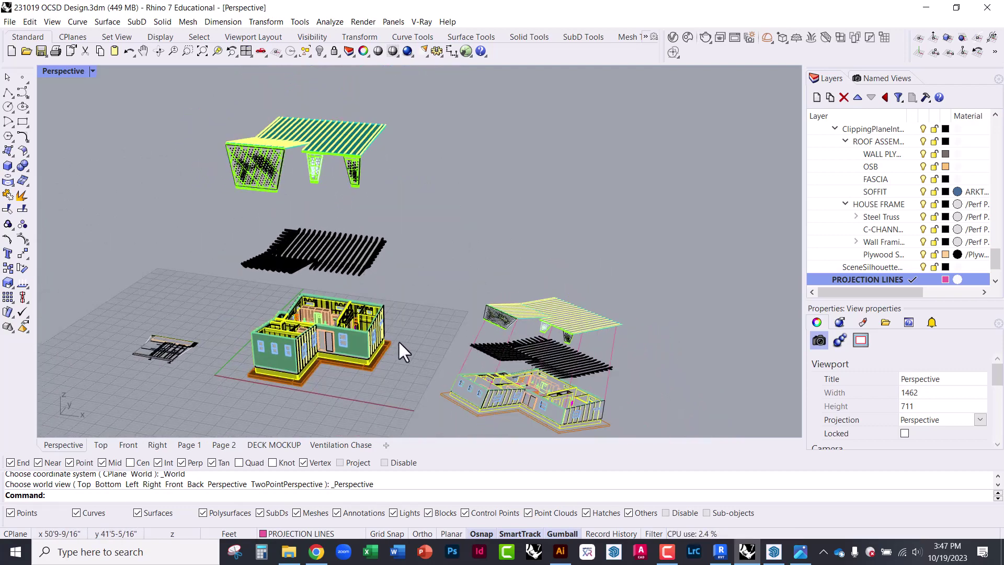
# Step: Select the entire exploded house model, from roof to base, and start exporting it in SketchUp (*.skp) format
pyautogui.moveTo(415, 413); pyautogui.dragTo(205, 96)
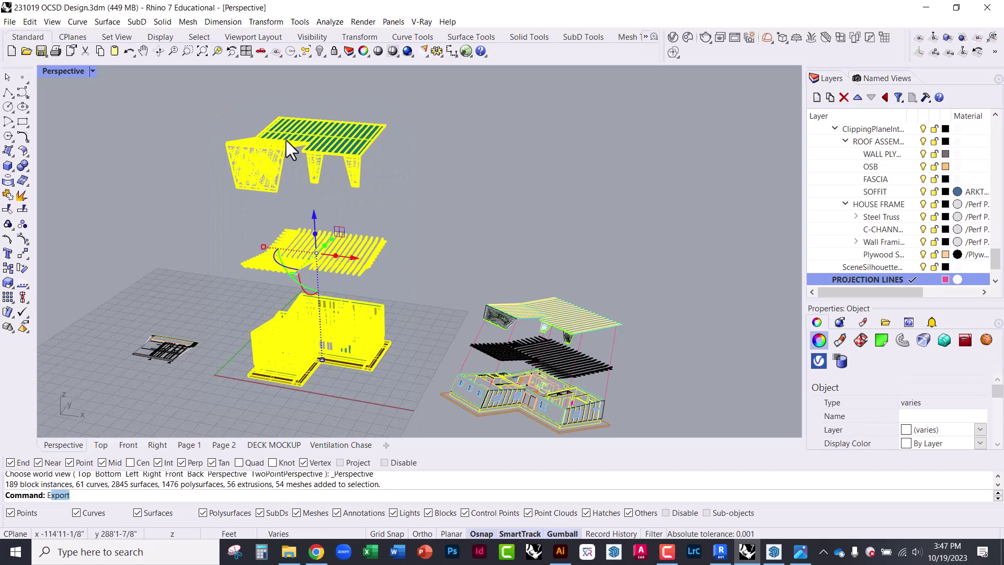
pyautogui.press('Return')
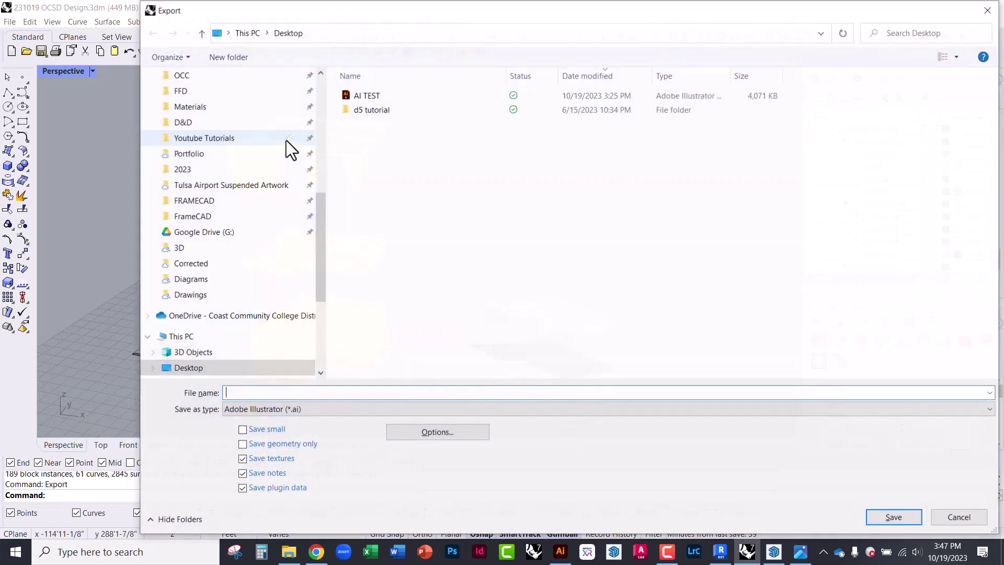
pyautogui.click(328, 410)
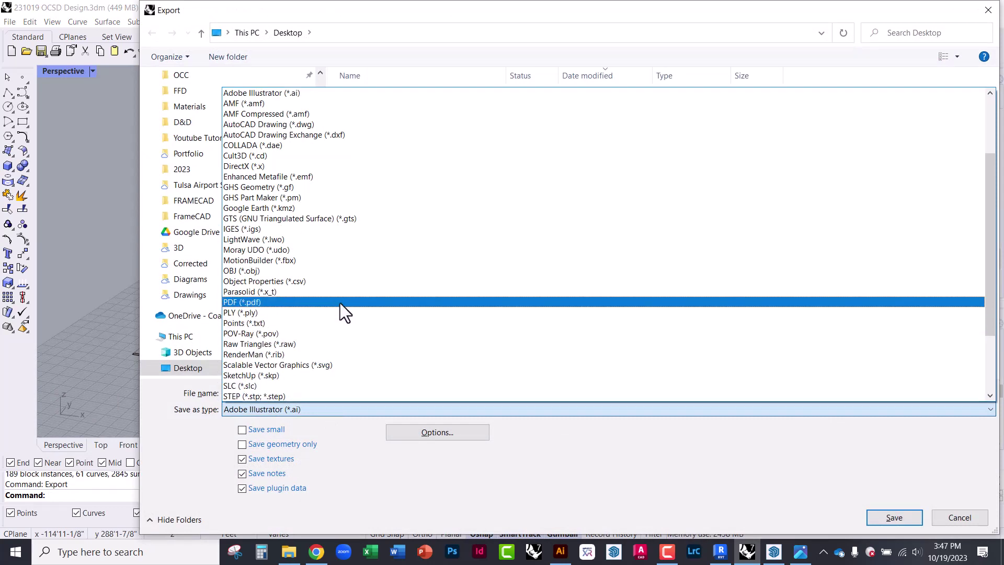
pyautogui.scroll(3, 328, 270)
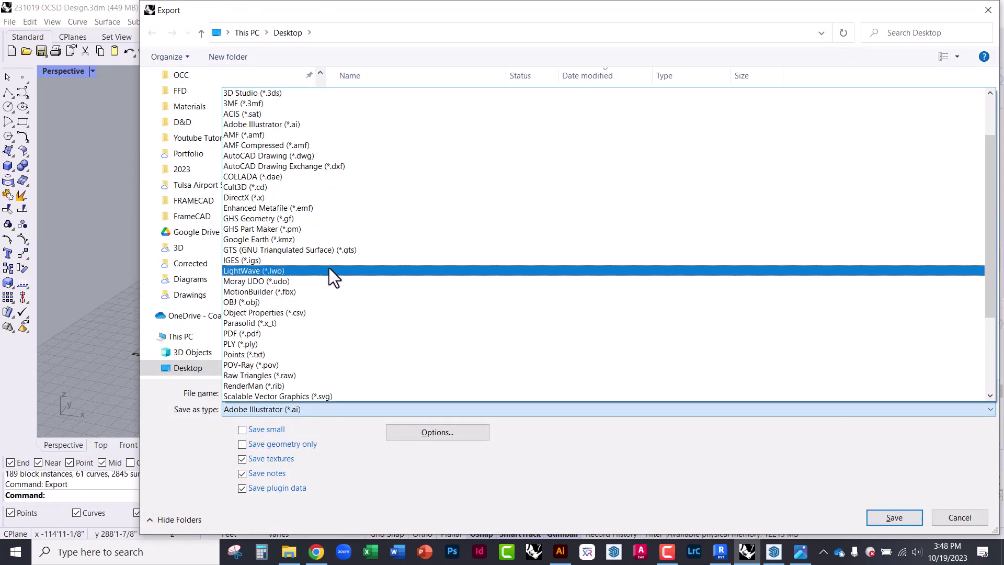
pyautogui.scroll(1, 329, 268)
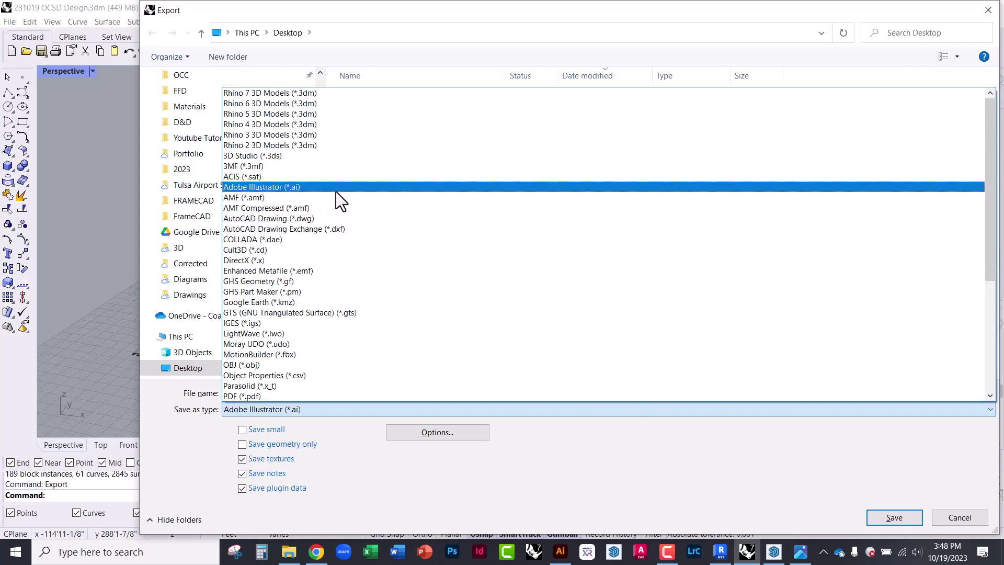
pyautogui.scroll(-6, 344, 322)
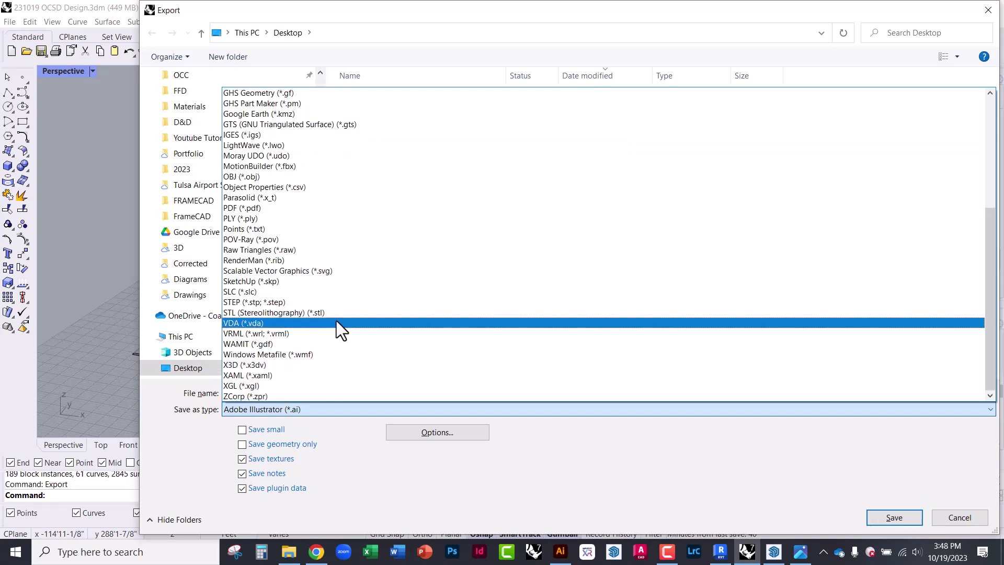
pyautogui.click(278, 281)
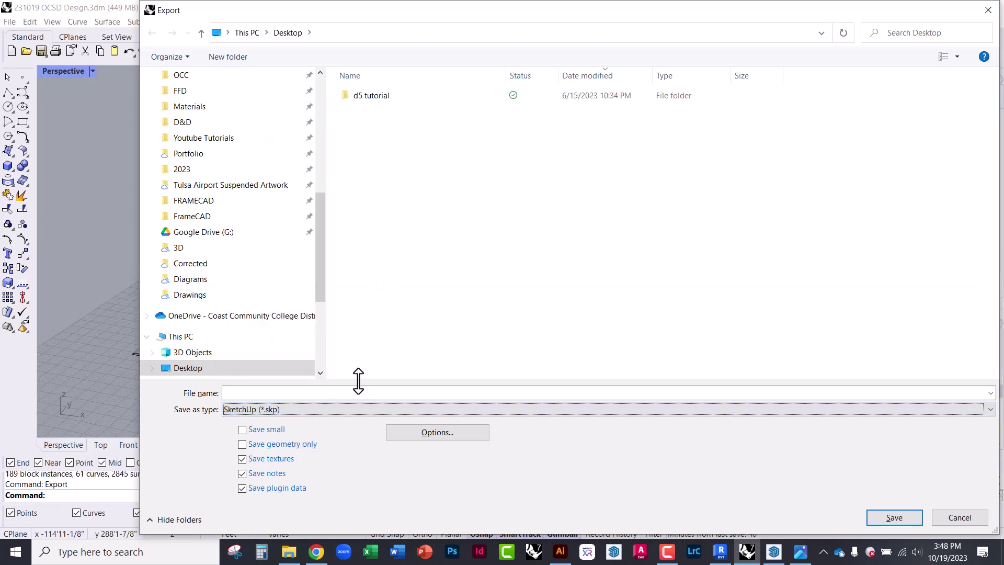
# Step: Save the export as EXPLODED AXON in the 3D folder of the 25 OCSD Solar Decathlon project
pyautogui.moveTo(321, 242); pyautogui.dragTo(321, 134)
pyautogui.click(256, 150)
pyautogui.doubleClick(357, 95)
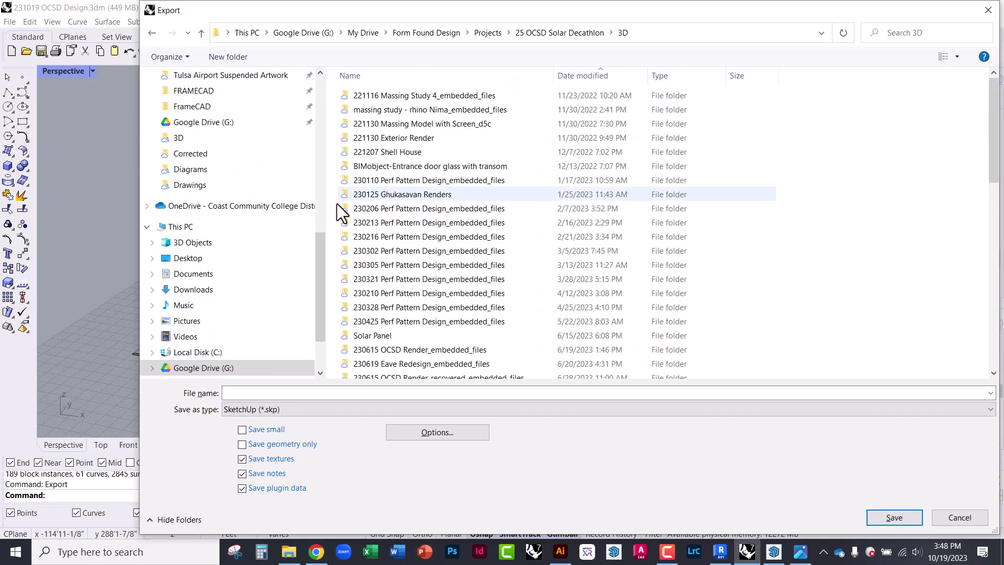
pyautogui.click(283, 392)
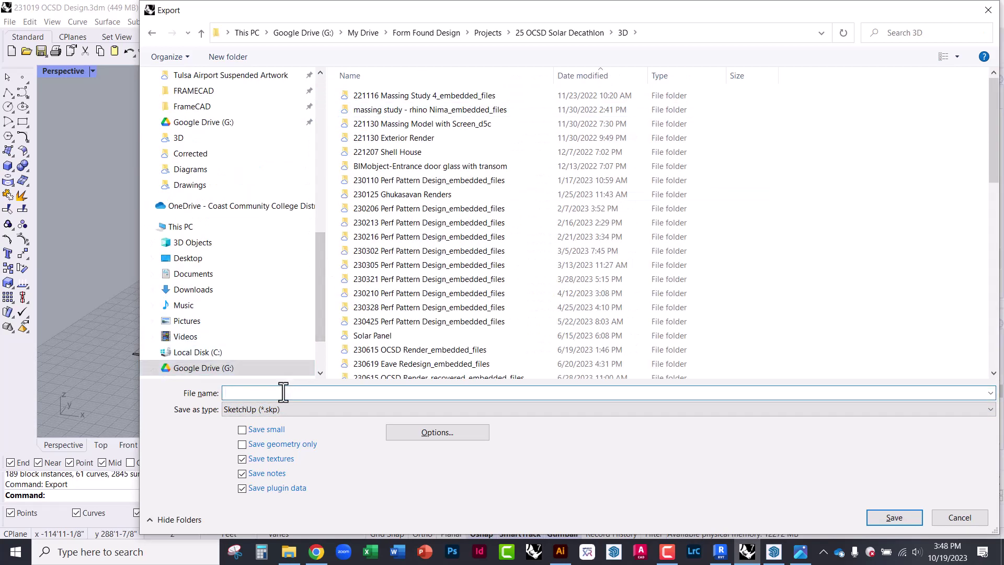
pyautogui.write('EXPLODED AXO')
pyautogui.press('Return')
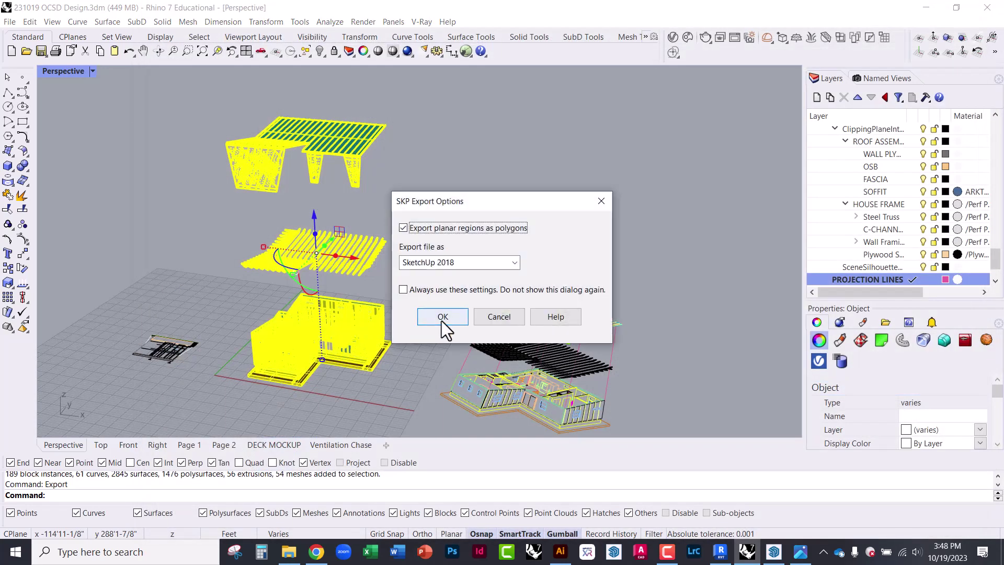
# Step: Complete the export as a SketchUp 2018 file with planar regions as polygons, and clear the selection
pyautogui.click(441, 317)
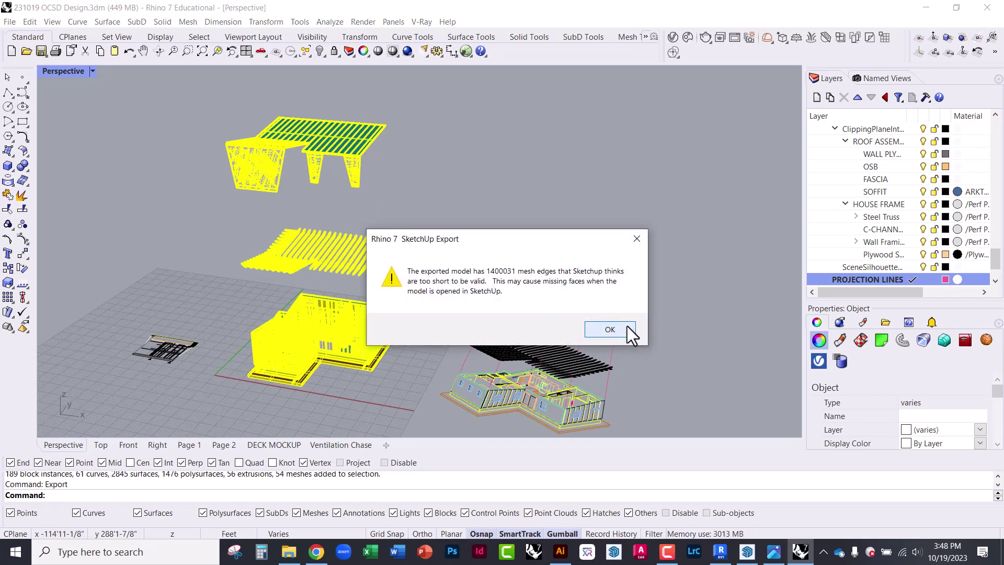
pyautogui.click(626, 329)
pyautogui.click(463, 278)
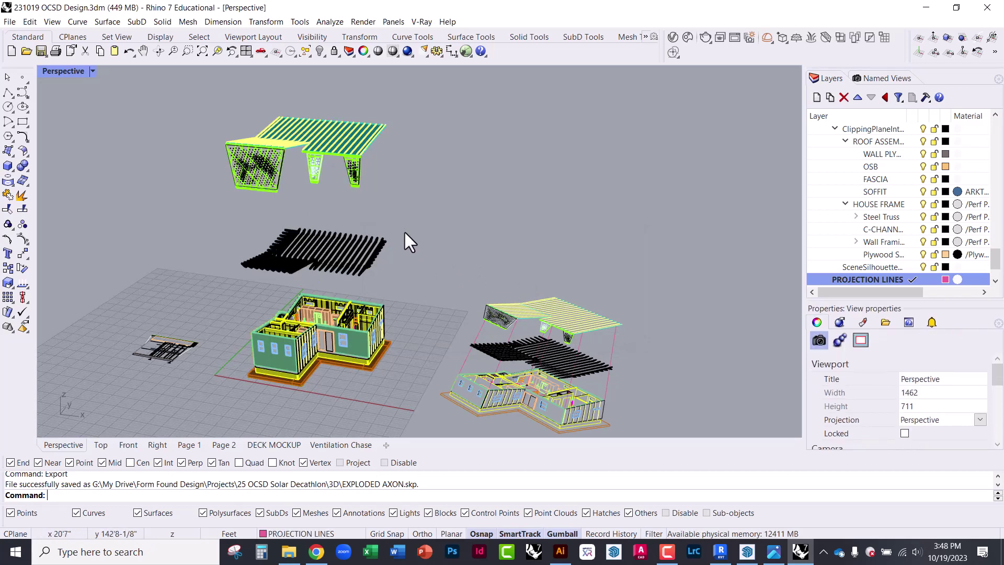
pyautogui.moveTo(538, 302); pyautogui.dragTo(507, 411, button='right')
pyautogui.moveTo(516, 324); pyautogui.dragTo(450, 369, button='right')
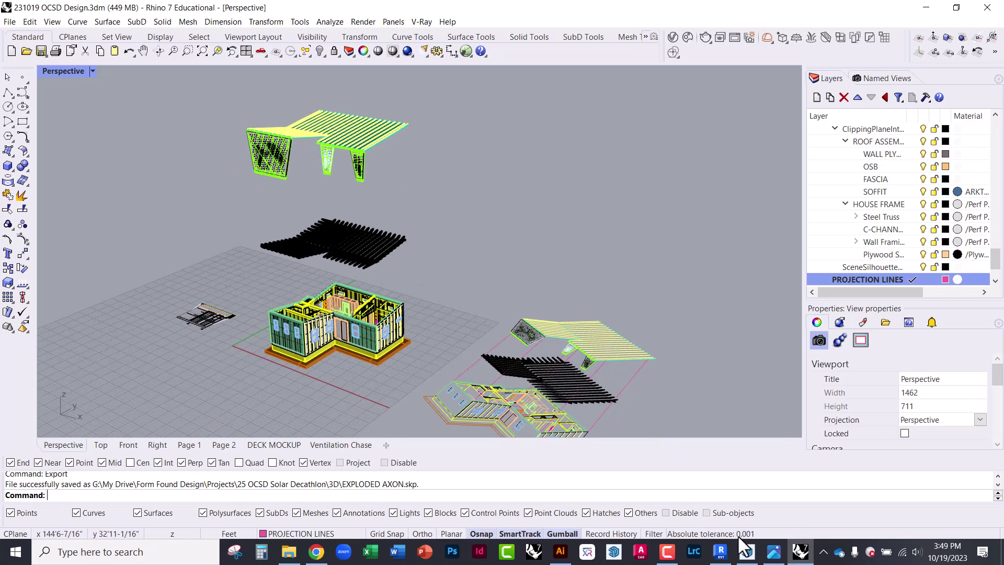
# Step: Switch to SketchUp and look over the open house diagram model, including its roof from above
pyautogui.click(747, 552)
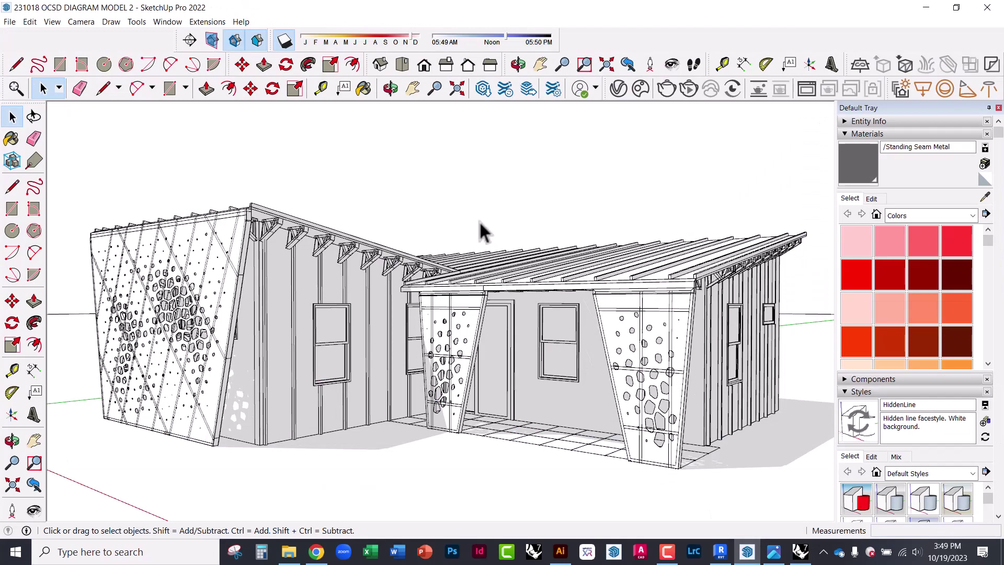
pyautogui.hotkey('ctrl', 'a')
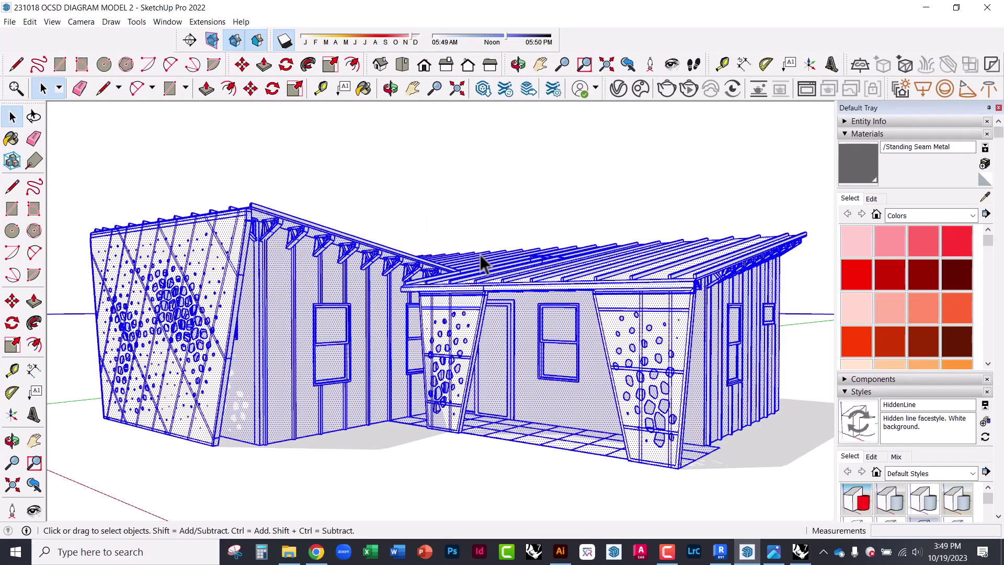
pyautogui.click(468, 193)
pyautogui.moveTo(476, 202); pyautogui.dragTo(424, 337, button='middle')
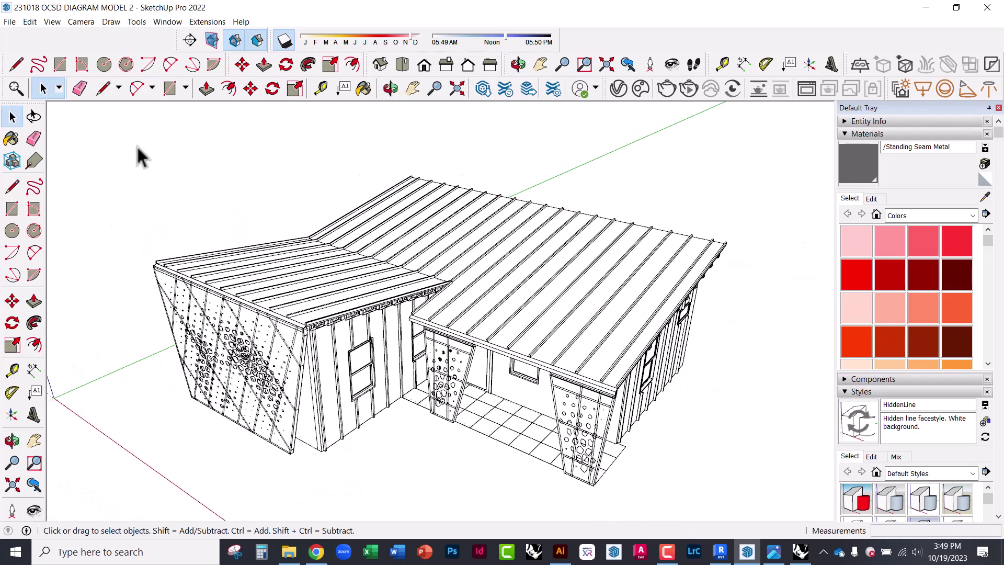
# Step: Open the newest SketchUp model, EXPLODED AXON, from the project's 3D folder without saving changes to the current model
pyautogui.click(10, 22)
pyautogui.click(30, 61)
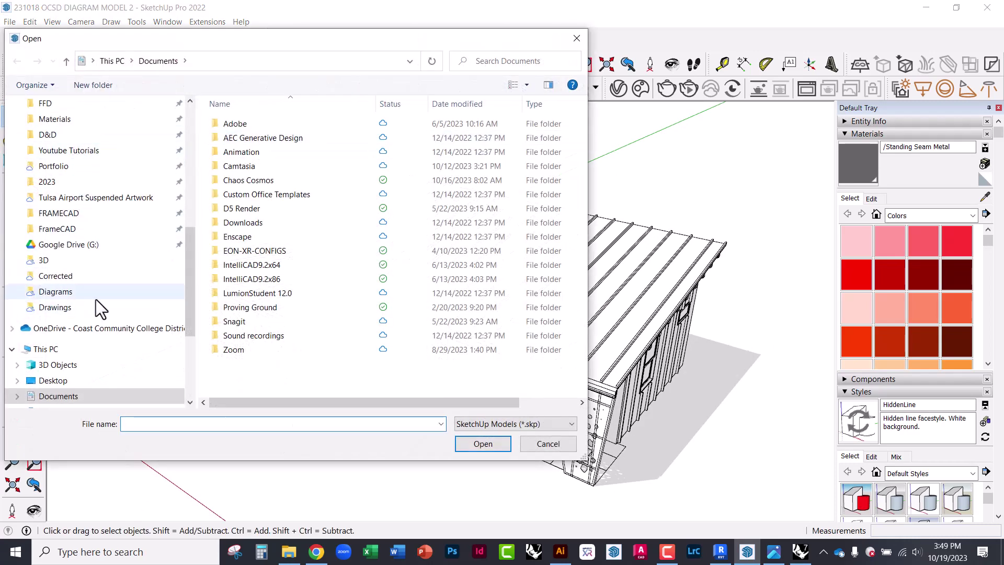
pyautogui.click(87, 265)
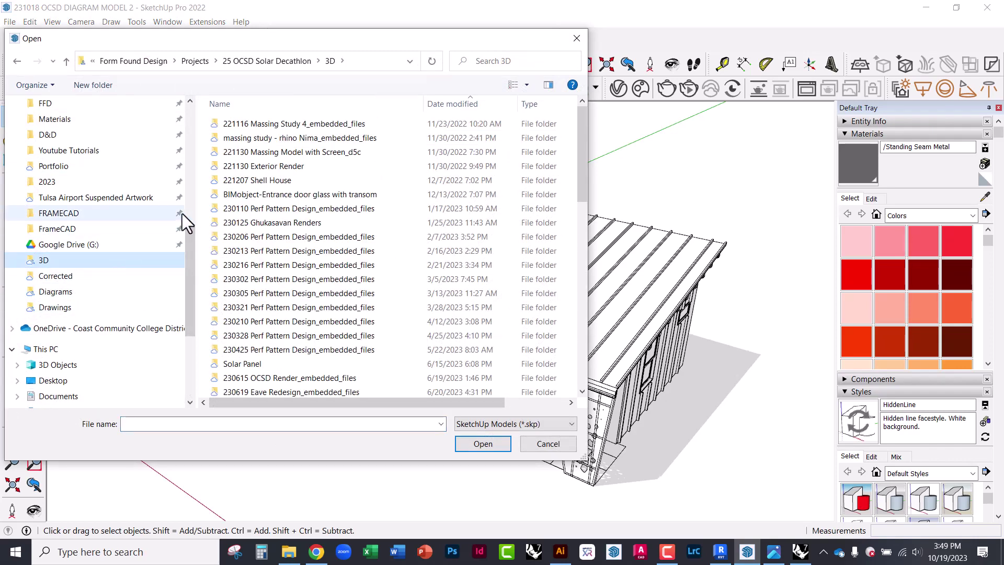
pyautogui.scroll(-5, 305, 324)
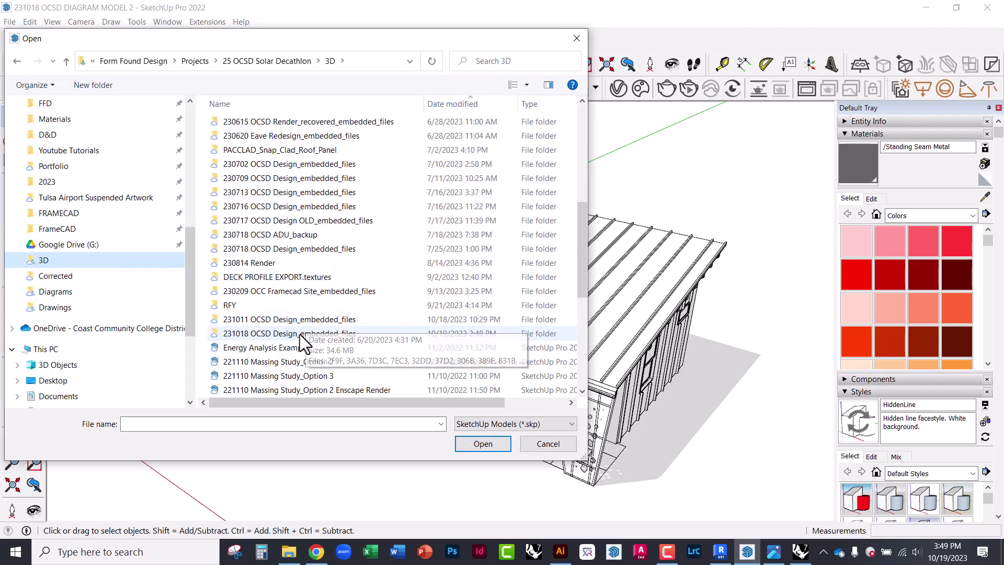
pyautogui.click(476, 104)
pyautogui.doubleClick(246, 124)
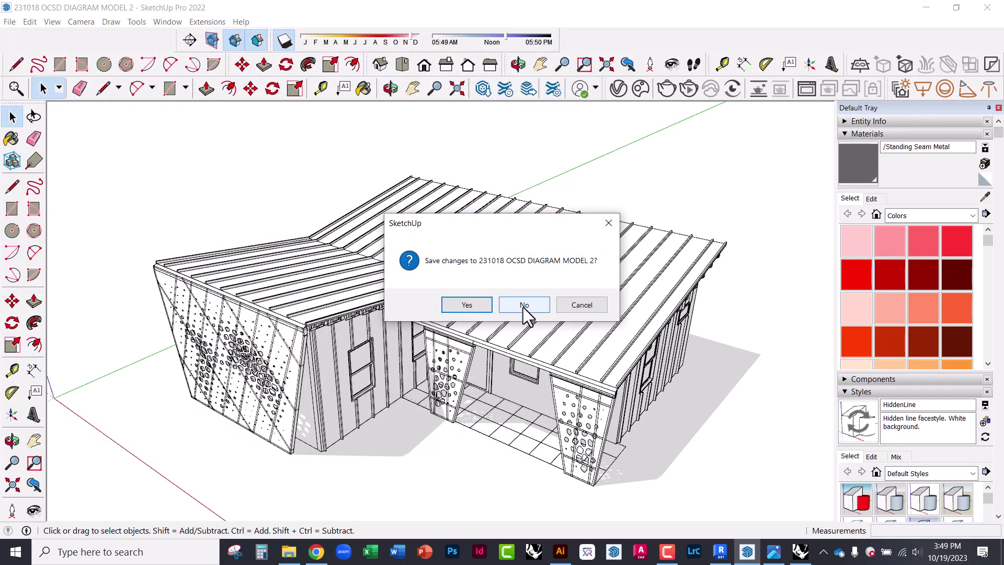
pyautogui.click(524, 306)
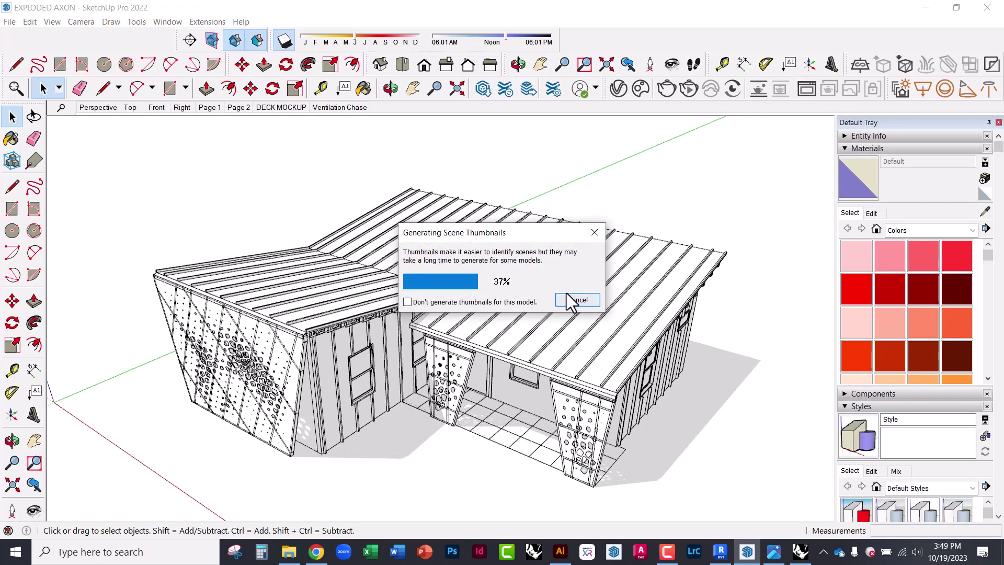
# Step: Examine the exploded model in SketchUp, from the perforated screens and roof trusses down to the house interior
pyautogui.press('F2')
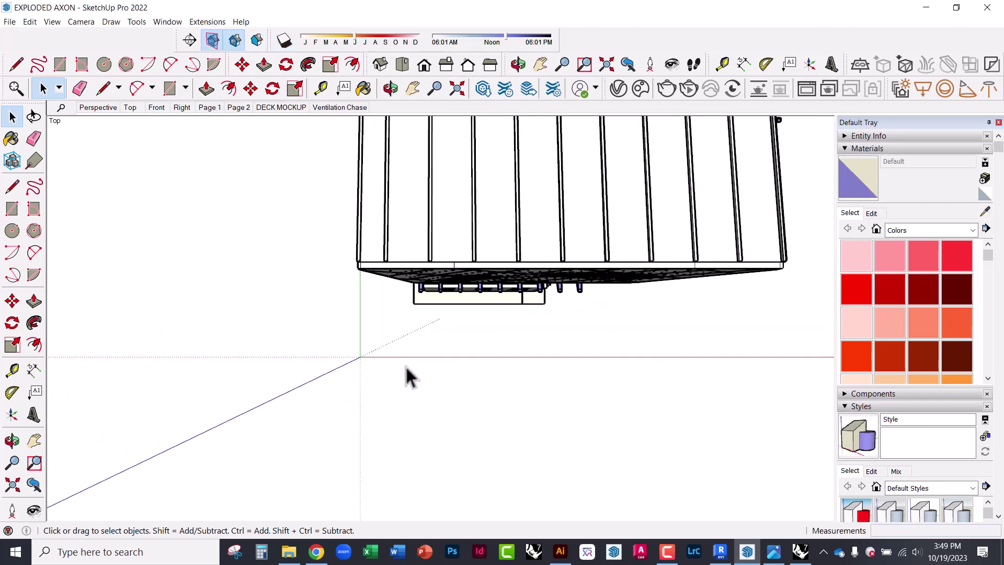
pyautogui.rightClick(581, 326)
pyautogui.press('Escape')
pyautogui.moveTo(482, 363); pyautogui.dragTo(473, 333, button='middle')
pyautogui.scroll(-2, 247, 394)
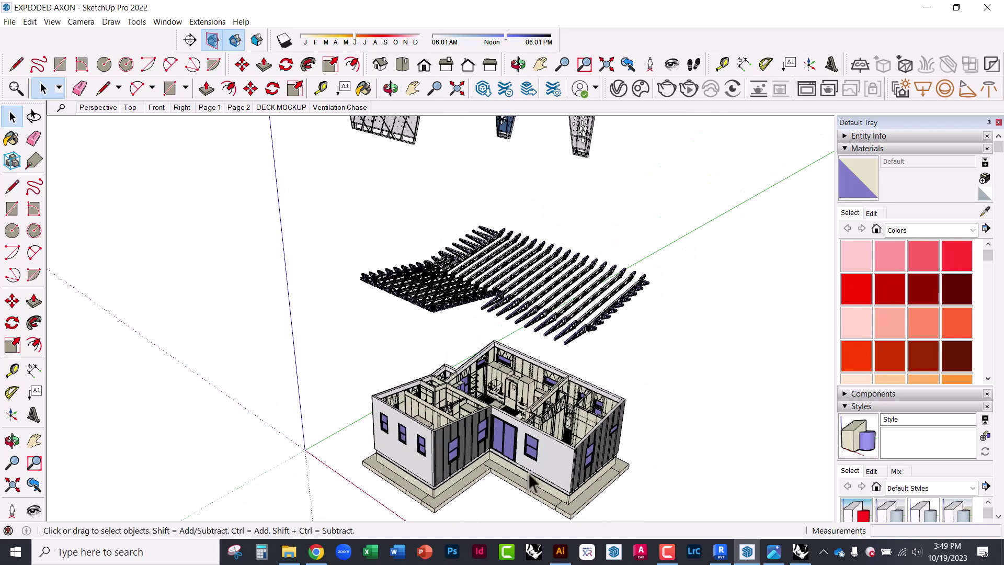
pyautogui.scroll(-1, 485, 466)
pyautogui.scroll(3, 507, 175)
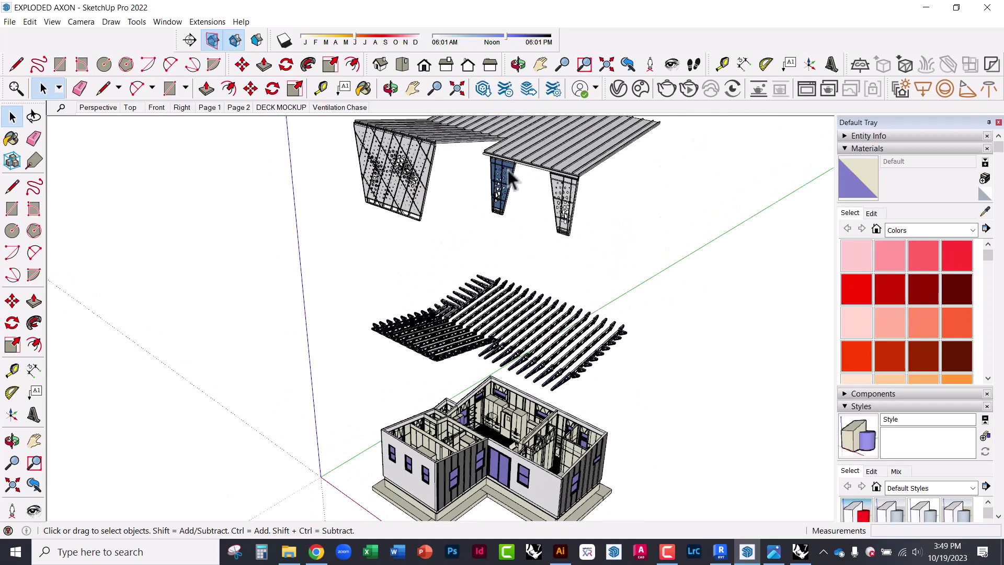
pyautogui.scroll(-2, 504, 179)
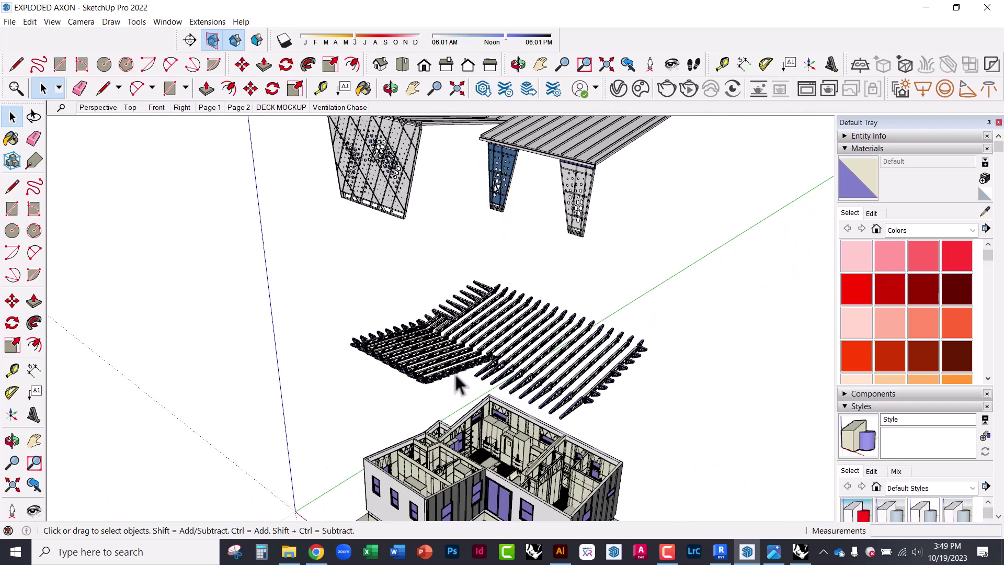
pyautogui.scroll(5, 507, 514)
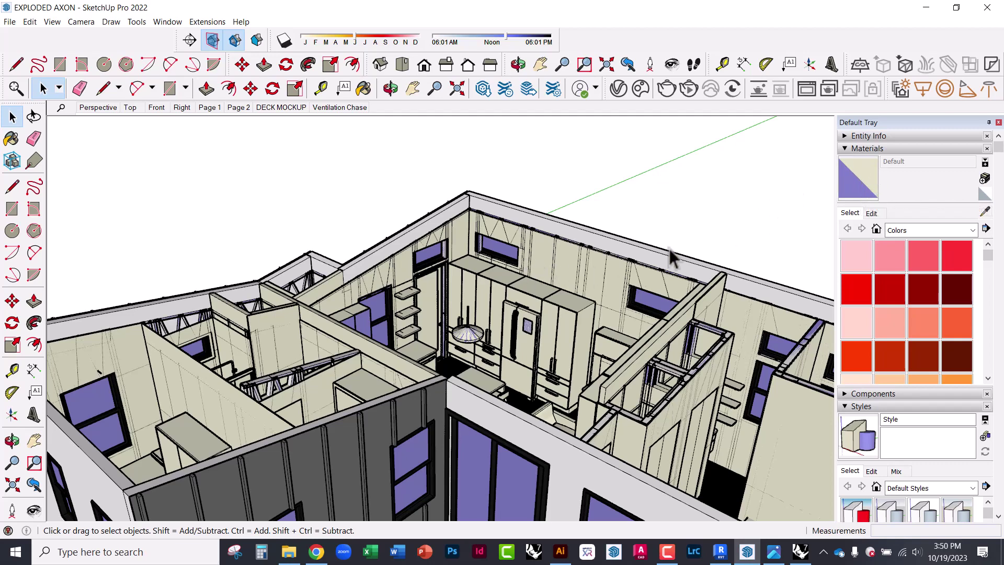
# Step: Apply the HiddenLine style from the Default Styles collection to the exploded model
pyautogui.click(849, 171)
pyautogui.click(845, 148)
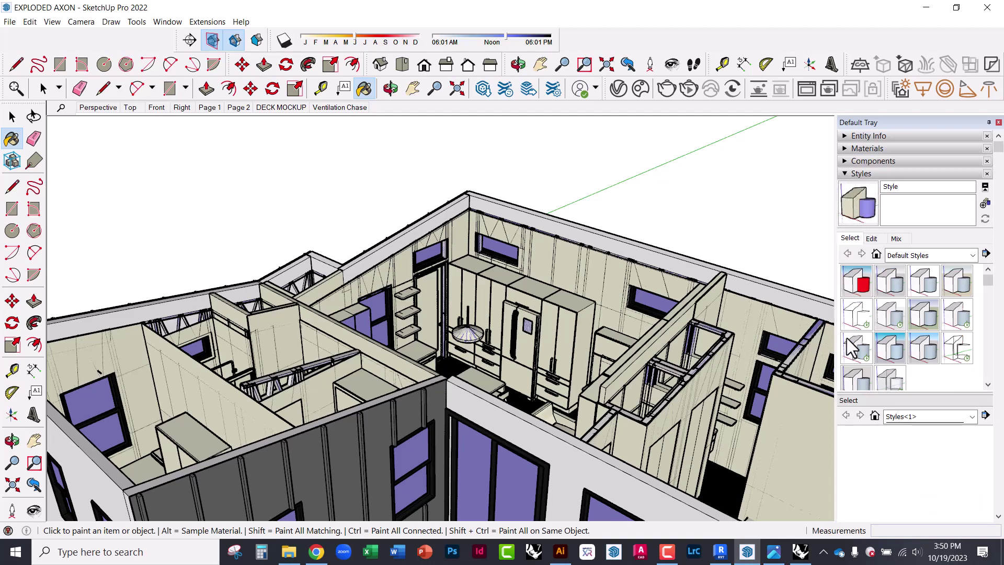
pyautogui.scroll(-1, 340, 284)
pyautogui.scroll(-1, 370, 271)
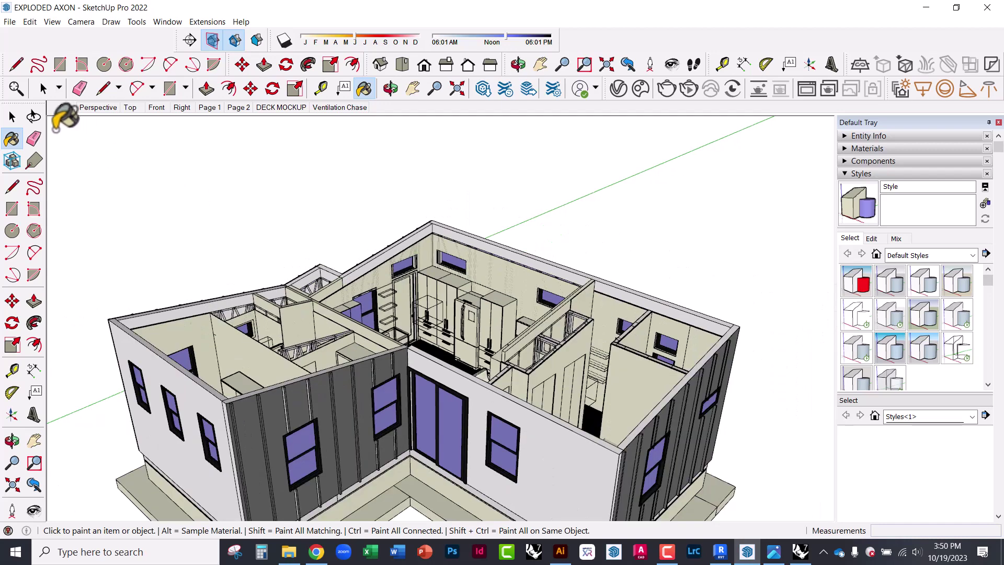
pyautogui.click(12, 117)
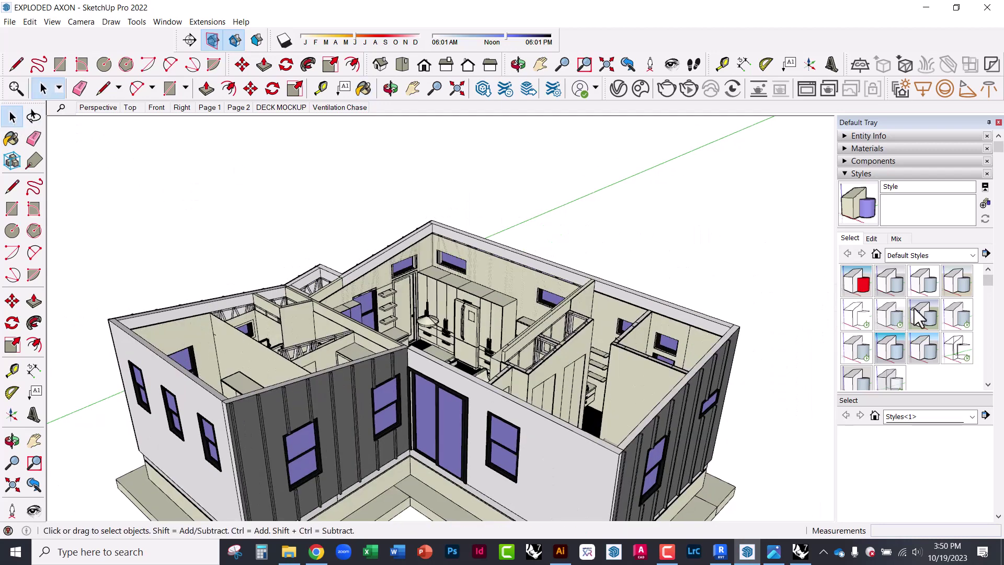
pyautogui.click(858, 328)
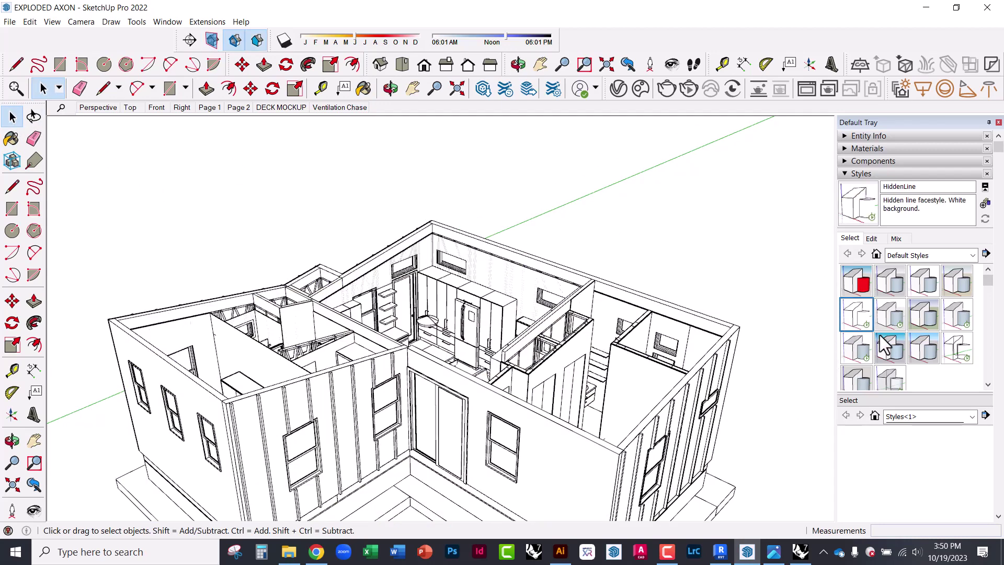
# Step: Examine the hidden-line house base around its corners and select the short vertical seam edge on the outer foundation step
pyautogui.scroll(-3, 509, 392)
pyautogui.moveTo(509, 392); pyautogui.dragTo(523, 377, button='middle')
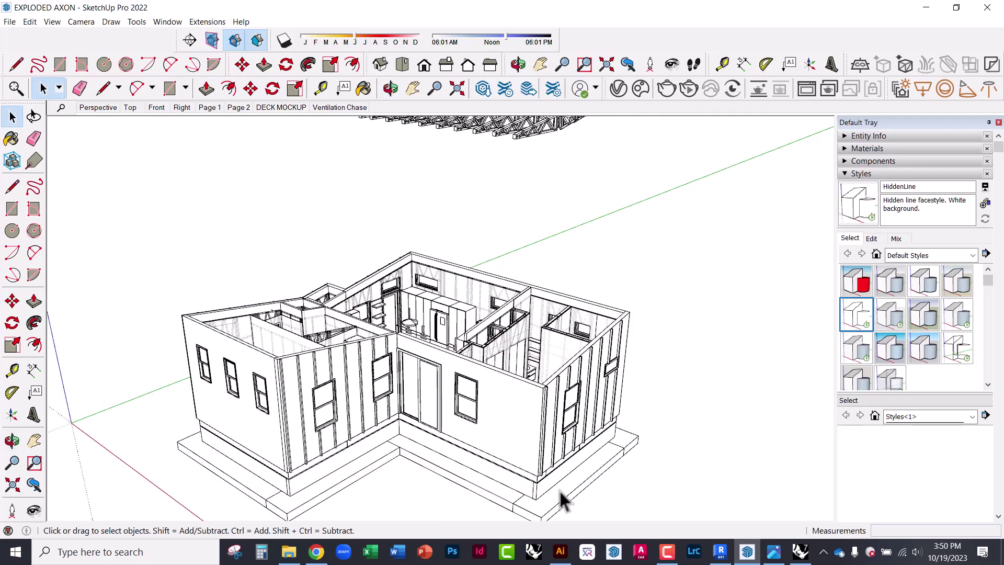
pyautogui.scroll(4, 560, 498)
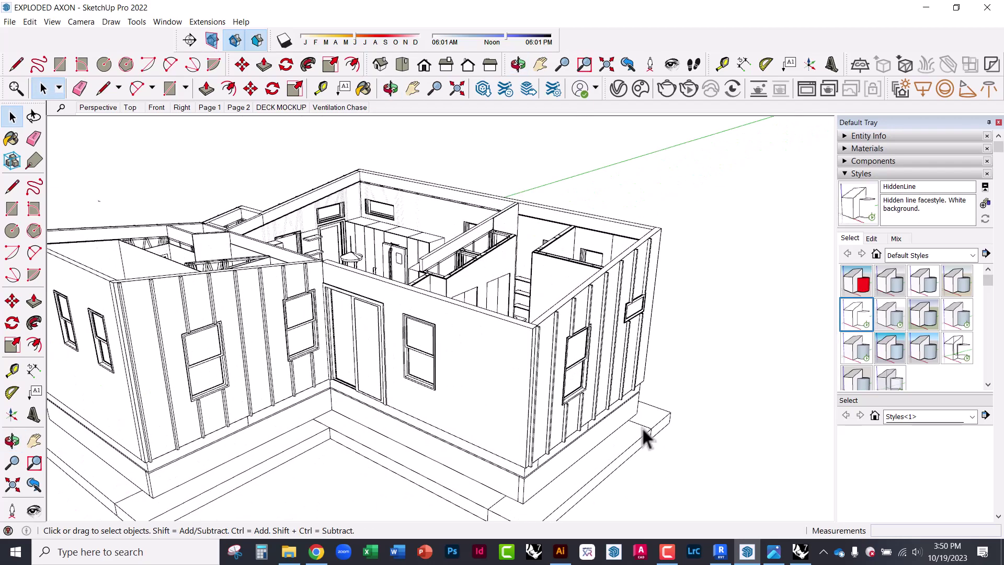
pyautogui.scroll(5, 659, 456)
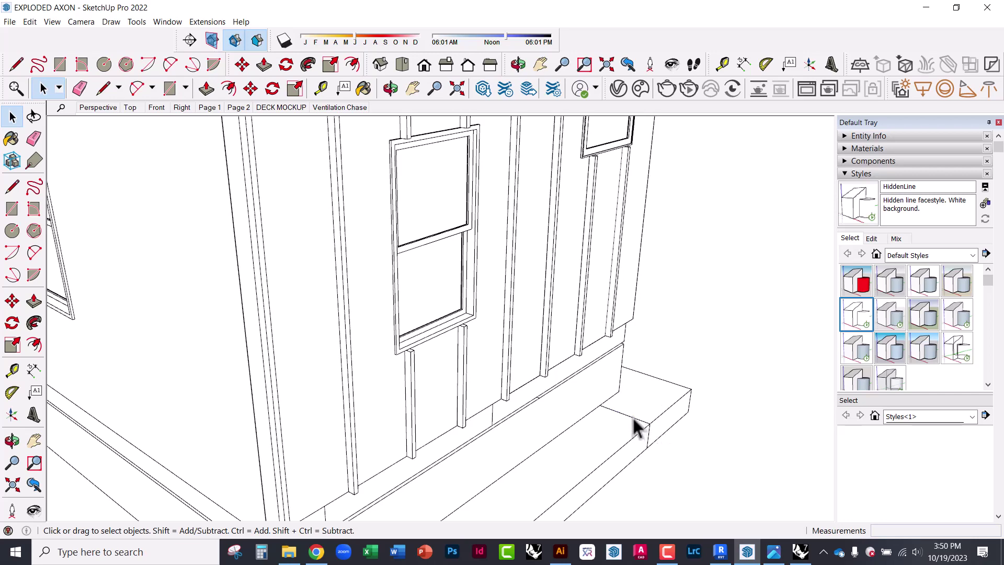
pyautogui.scroll(-5, 690, 403)
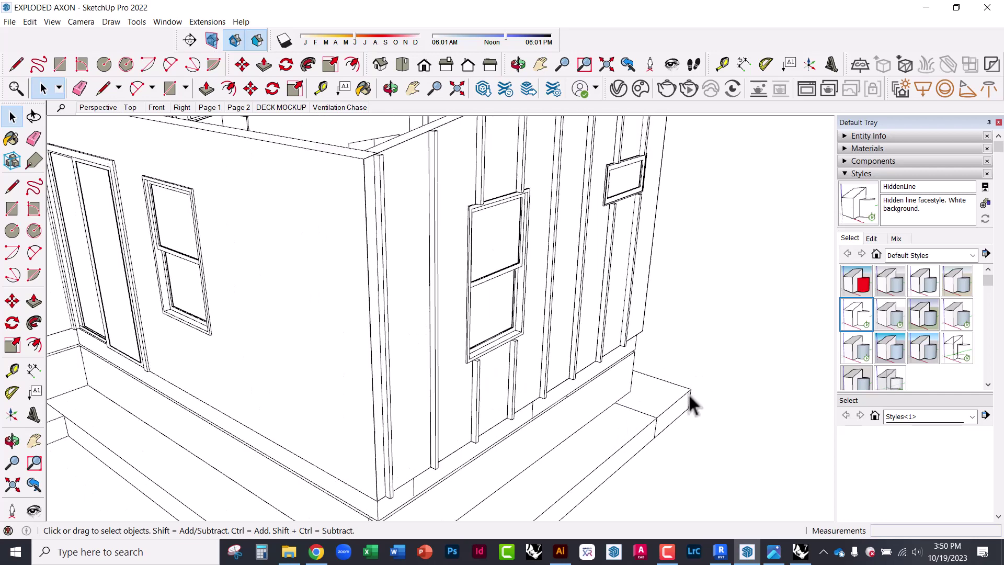
pyautogui.moveTo(685, 428); pyautogui.dragTo(510, 479, button='middle')
pyautogui.click(479, 494)
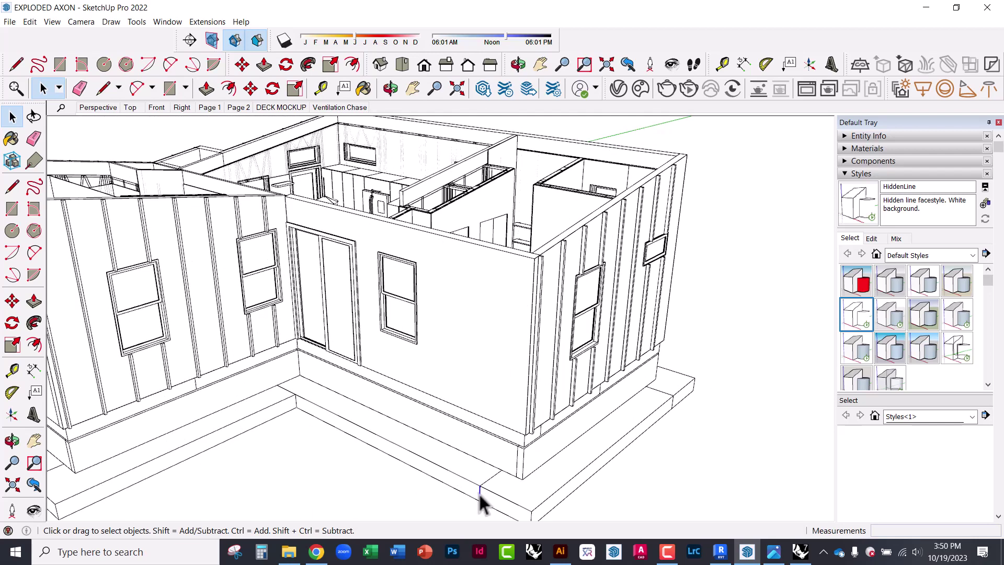
# Step: Deselect the seam edge and examine the foundation steps and wall corners, then the house with the roof trusses above
pyautogui.click(432, 500)
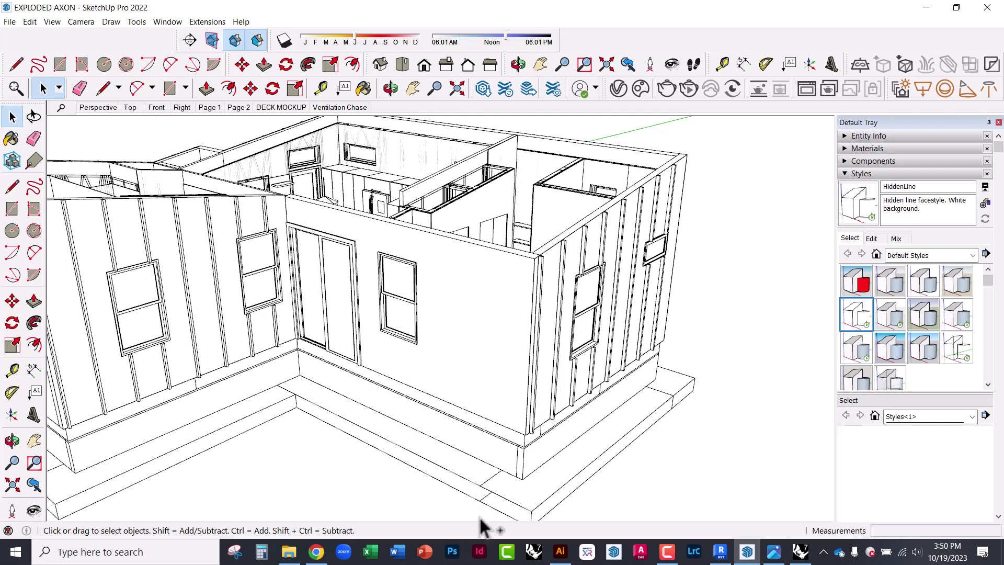
pyautogui.scroll(-5, 497, 366)
pyautogui.moveTo(497, 365); pyautogui.dragTo(477, 327, button='middle')
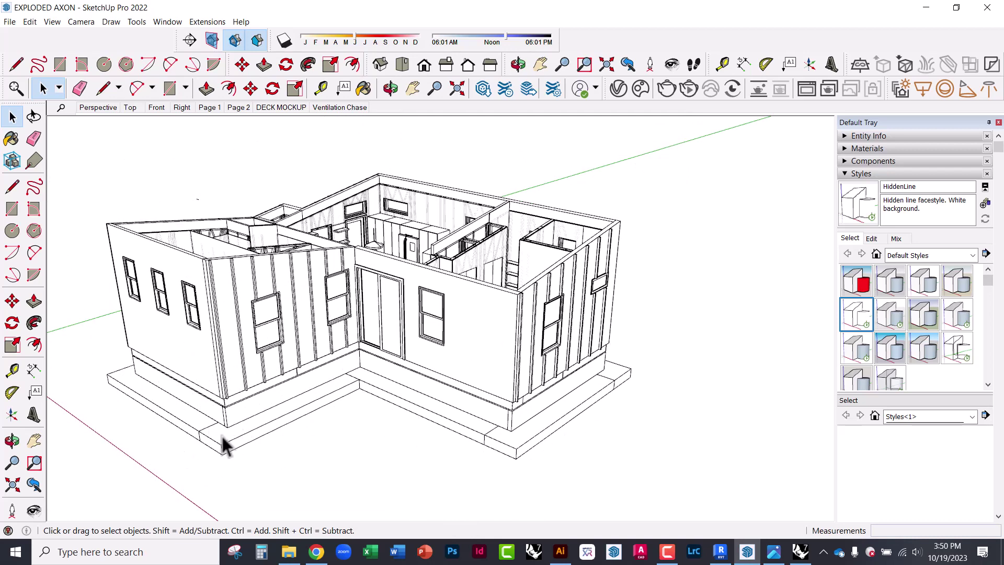
pyautogui.moveTo(355, 450)
pyautogui.mouseDown(button='middle')
pyautogui.moveTo(382, 312)
pyautogui.moveTo(376, 208)
pyautogui.moveTo(343, 392)
pyautogui.moveTo(371, 449)
pyautogui.mouseUp(button='middle')
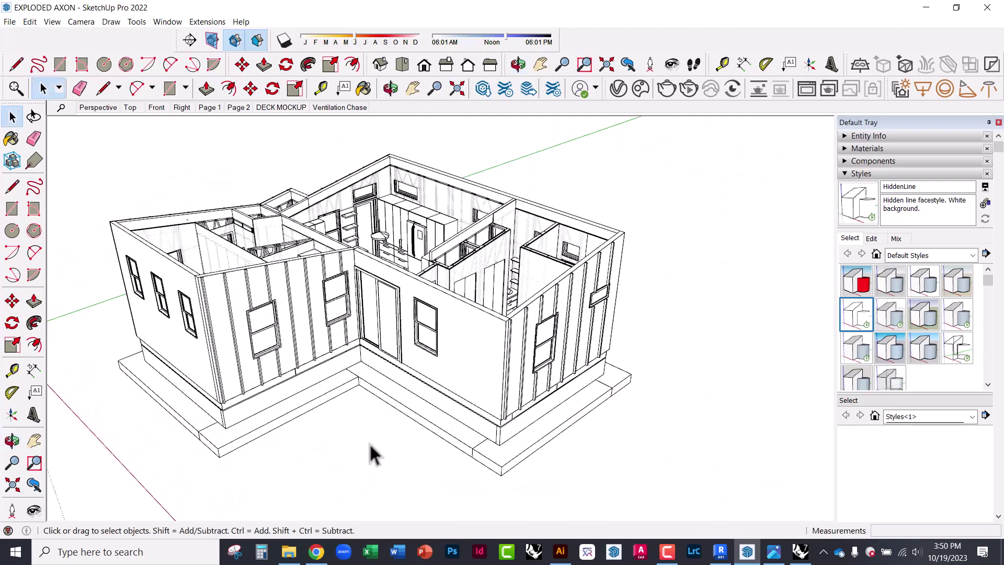
pyautogui.scroll(-4, 442, 360)
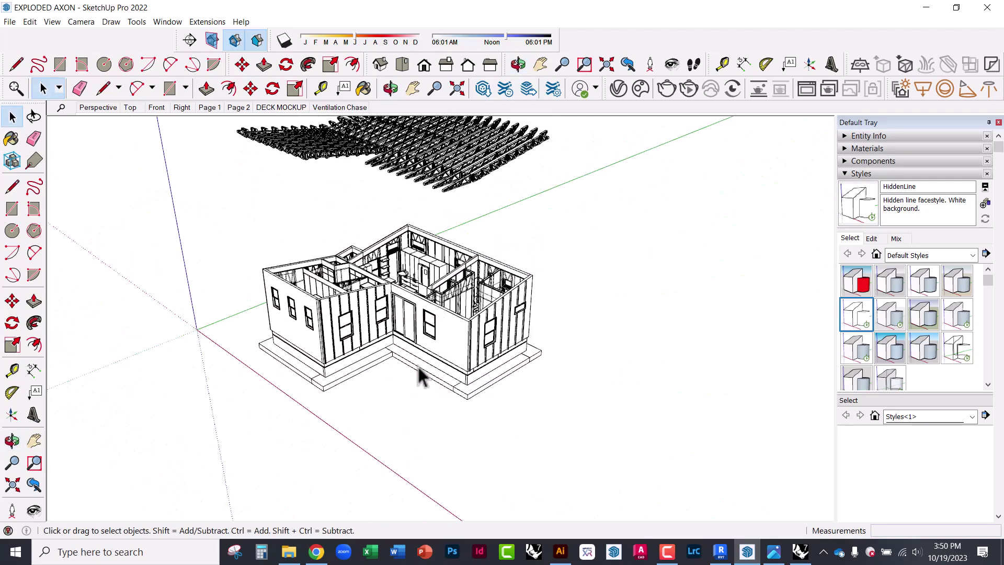
pyautogui.scroll(6, 449, 402)
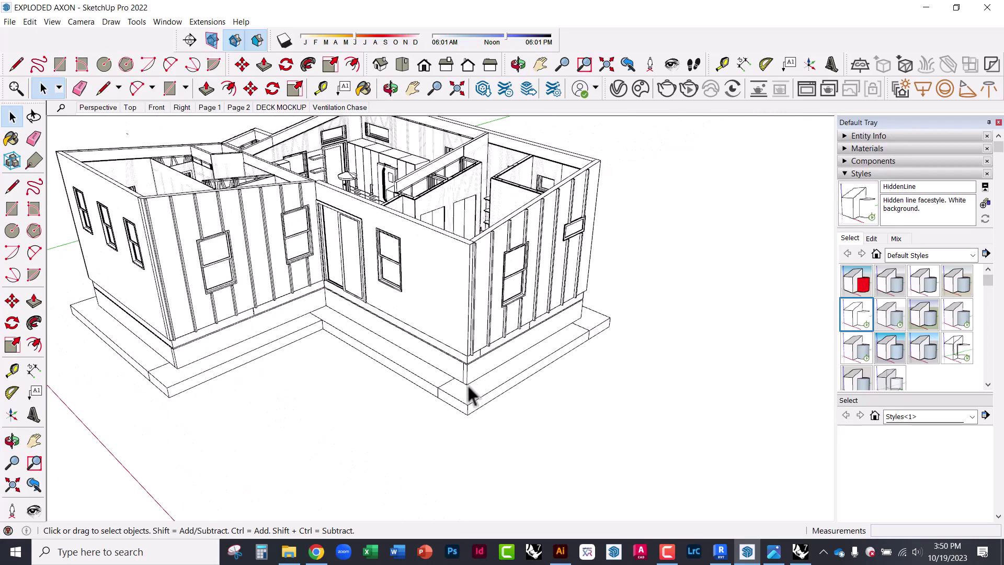
pyautogui.scroll(-8, 466, 422)
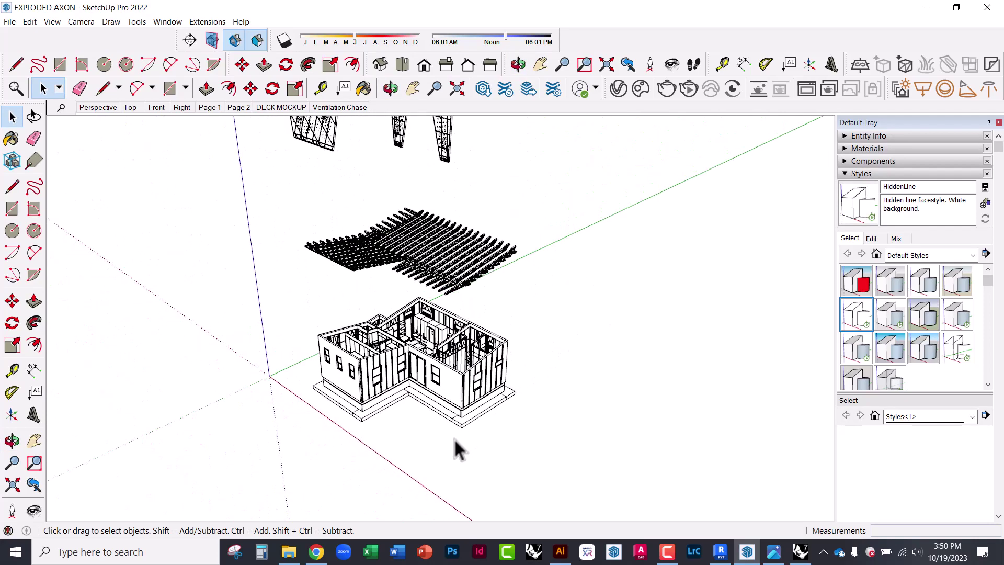
# Step: Group the entire exploded model, from the roof and perforated screens down to the house base
pyautogui.moveTo(292, 128); pyautogui.dragTo(573, 483)
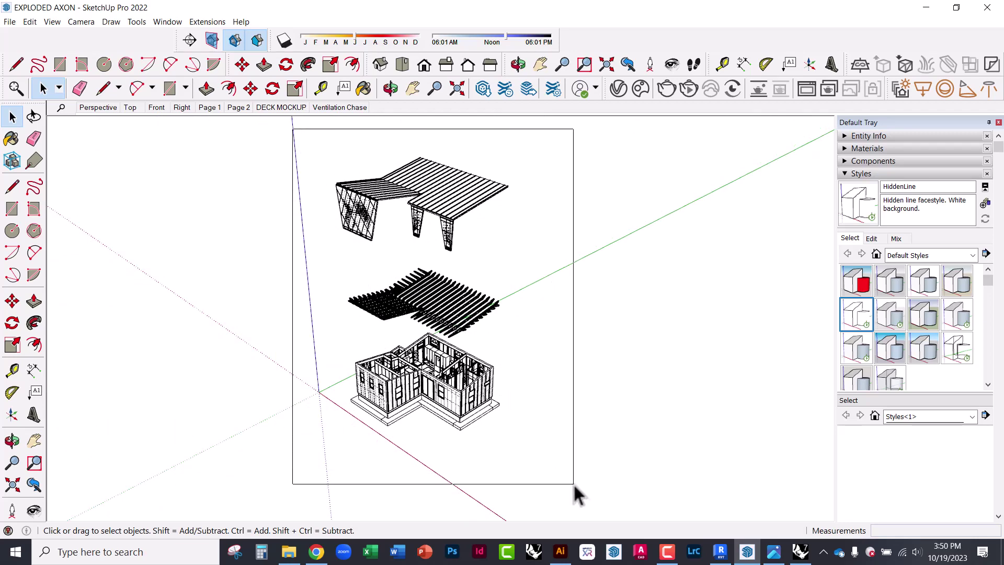
pyautogui.rightClick(470, 388)
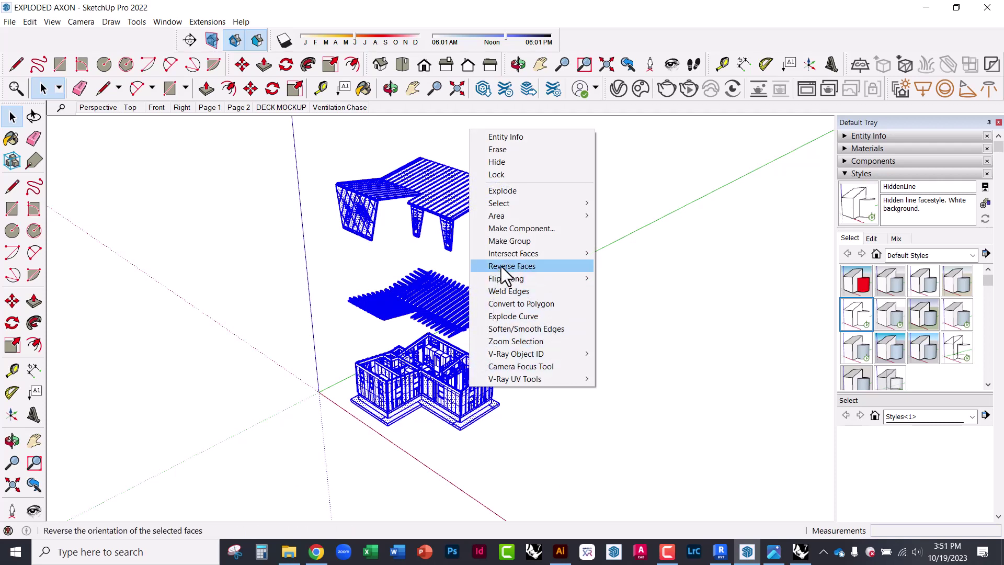
pyautogui.click(509, 243)
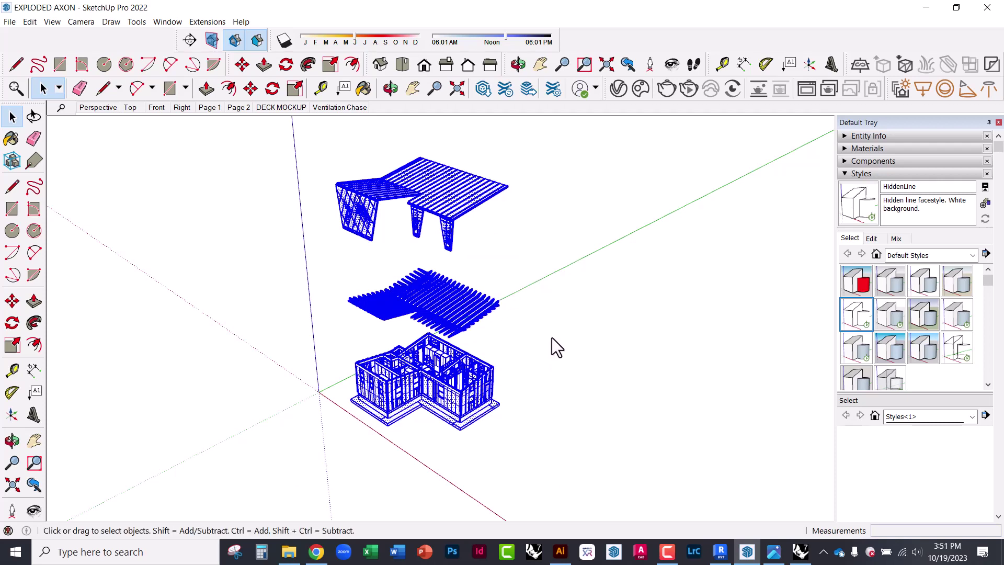
pyautogui.click(541, 282)
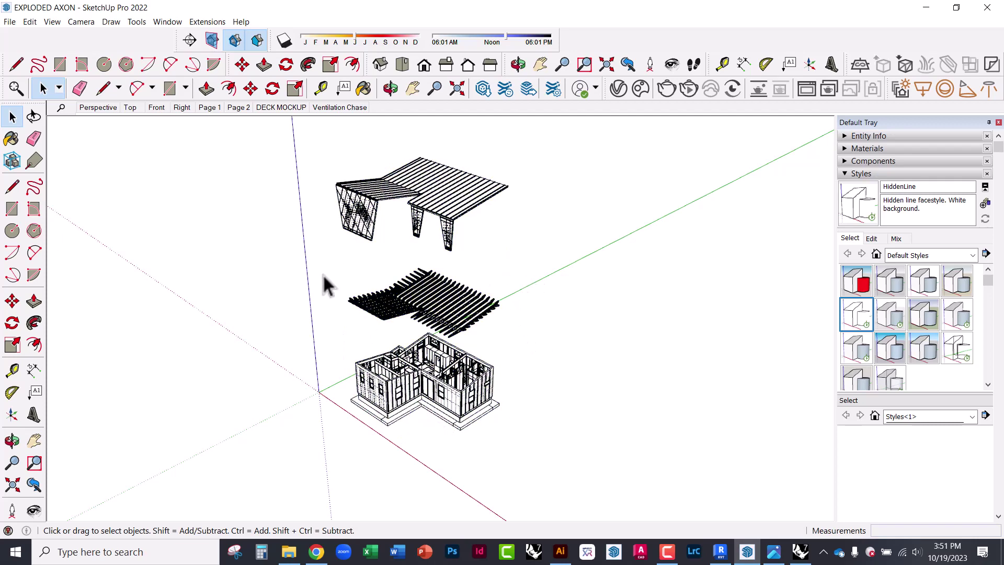
# Step: Draw a horizontal rectangle about 1059' by 1311' starting at the bottom of the house's front wall corner
pyautogui.click(60, 64)
pyautogui.scroll(3, 434, 426)
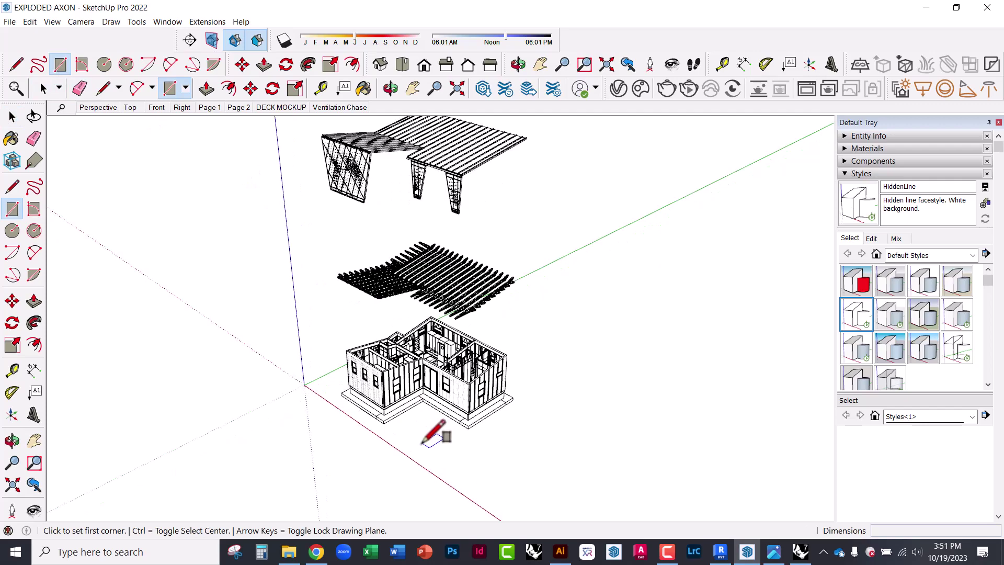
pyautogui.scroll(5, 486, 402)
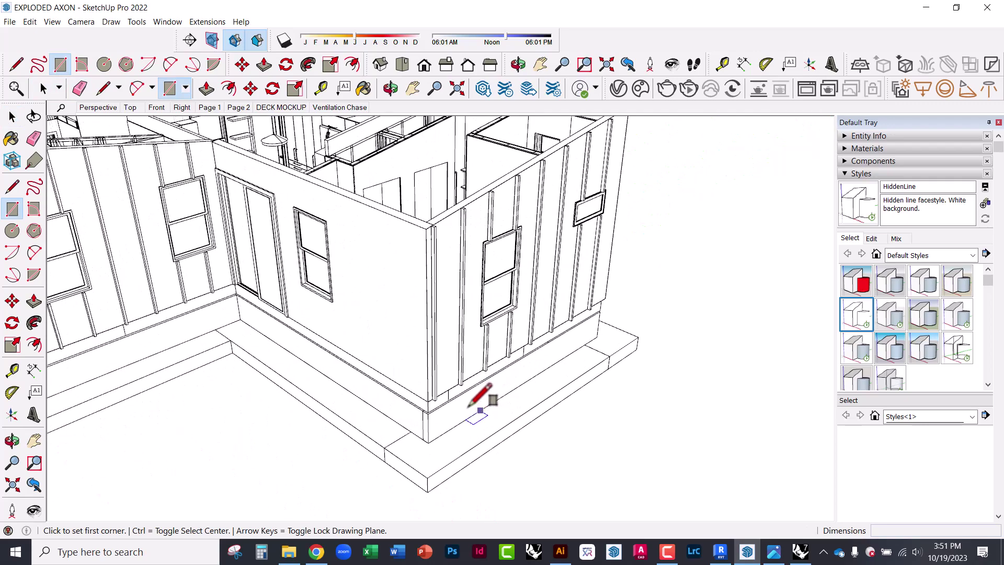
pyautogui.click(428, 402)
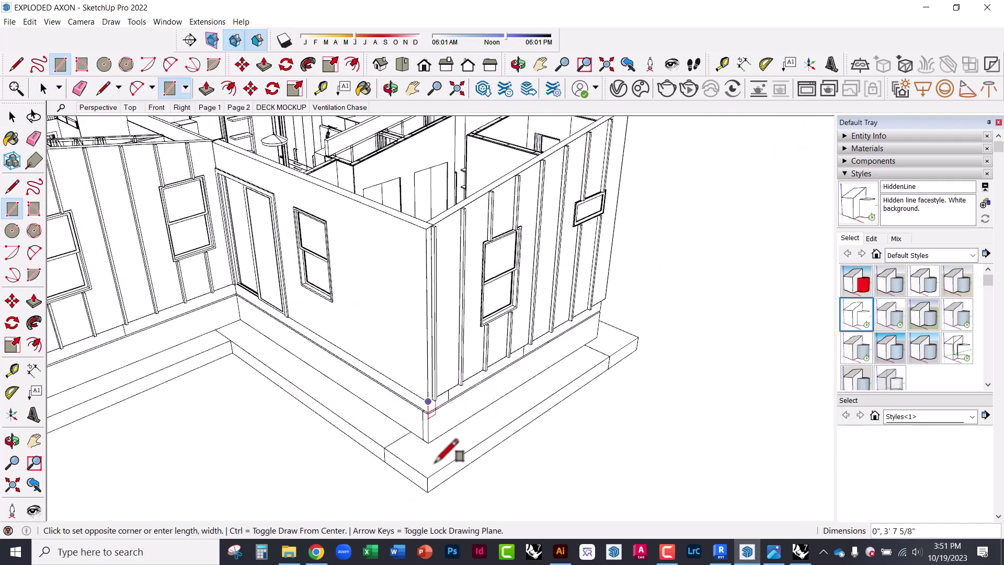
pyautogui.scroll(-6, 523, 487)
pyautogui.scroll(-10, 522, 498)
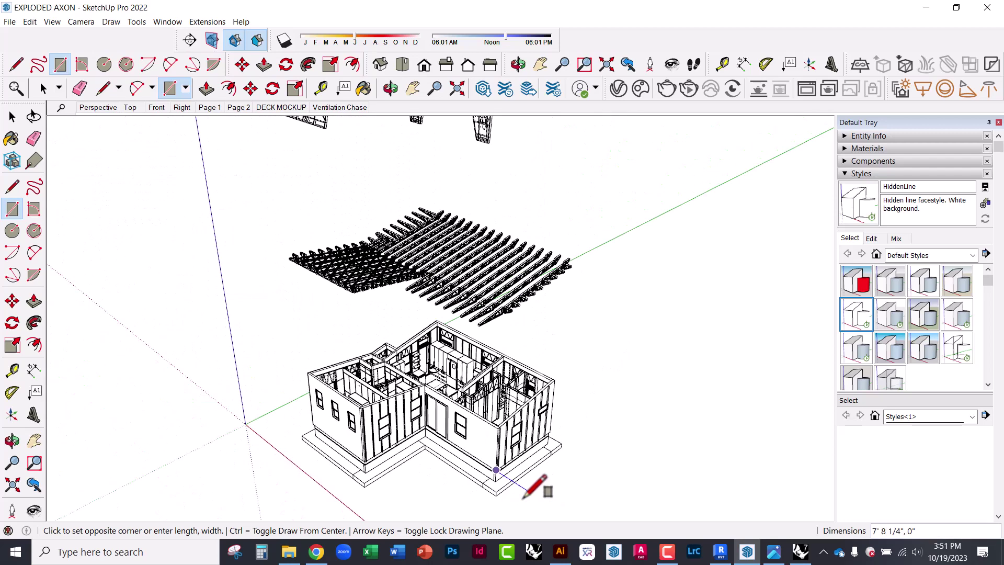
pyautogui.scroll(-3, 440, 464)
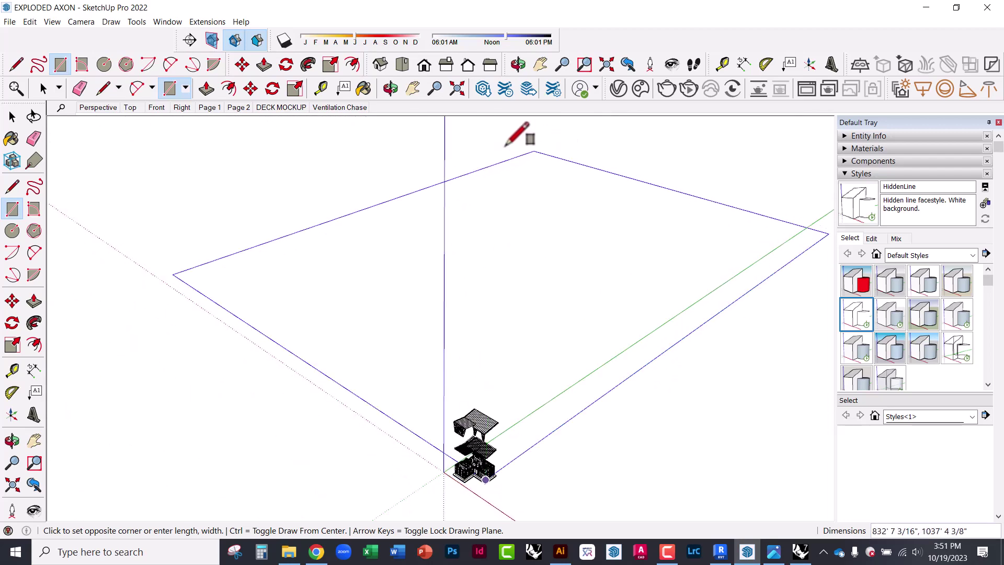
pyautogui.scroll(-4, 423, 431)
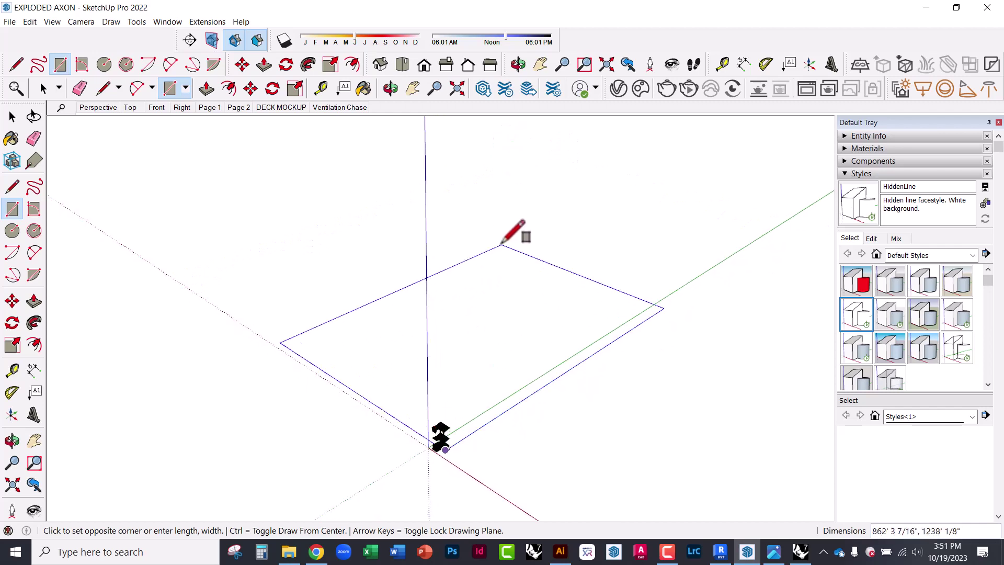
pyautogui.click(479, 231)
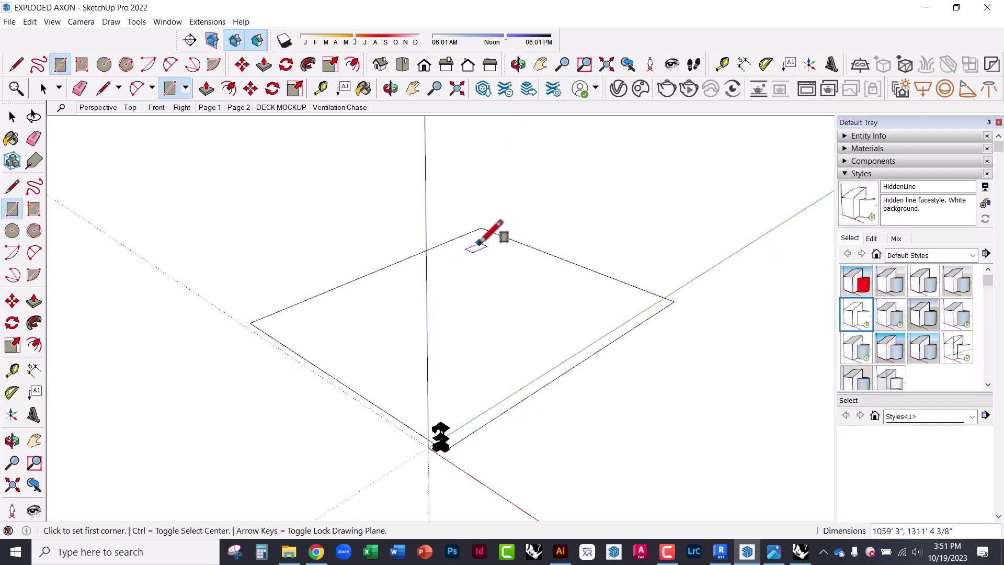
# Step: Group the large rectangle's face together with its bounding edges
pyautogui.press('space')
pyautogui.doubleClick(496, 253)
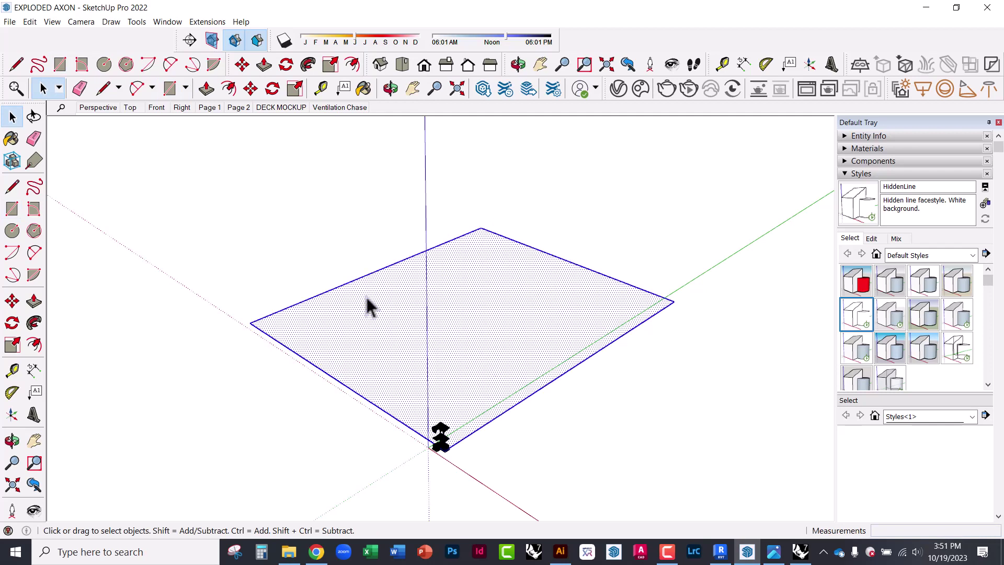
pyautogui.rightClick(501, 295)
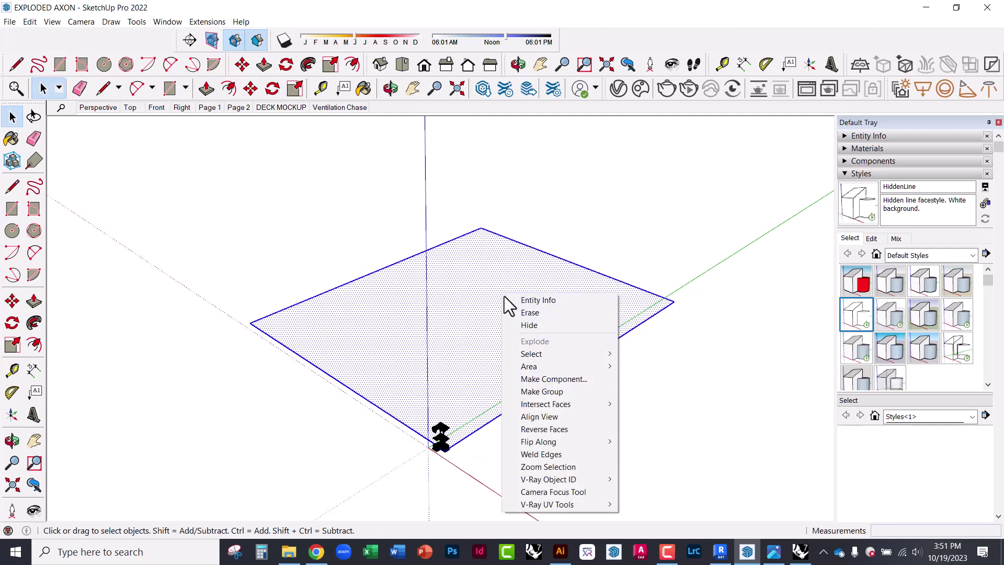
pyautogui.click(548, 394)
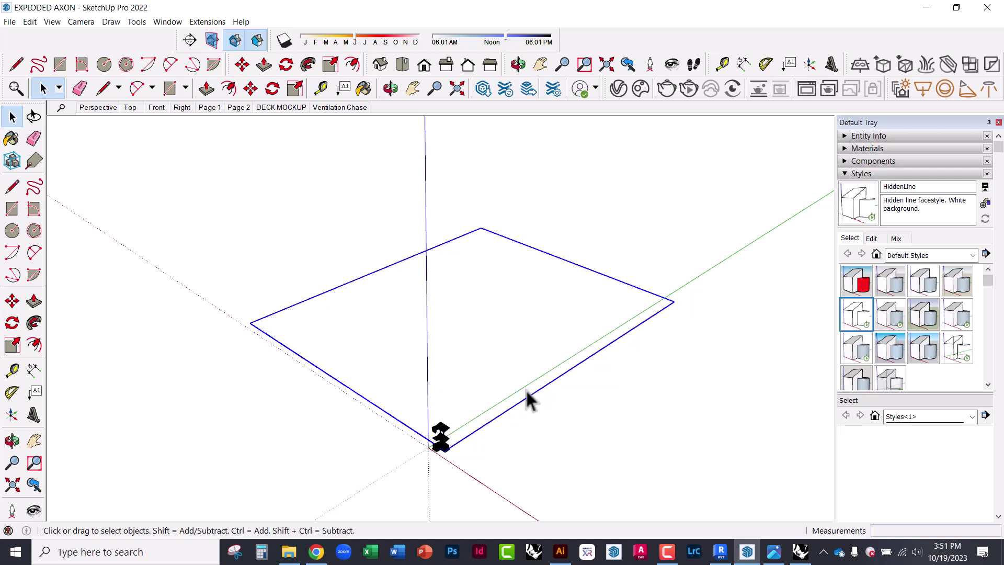
# Step: Move the grouped ground plane so that it extends around the house on all sides
pyautogui.press('m')
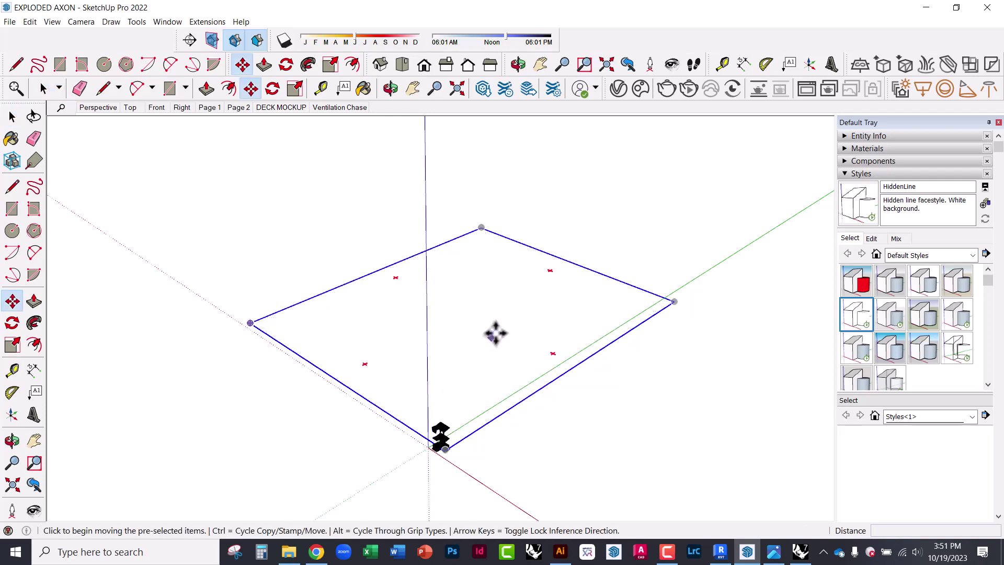
pyautogui.click(481, 297)
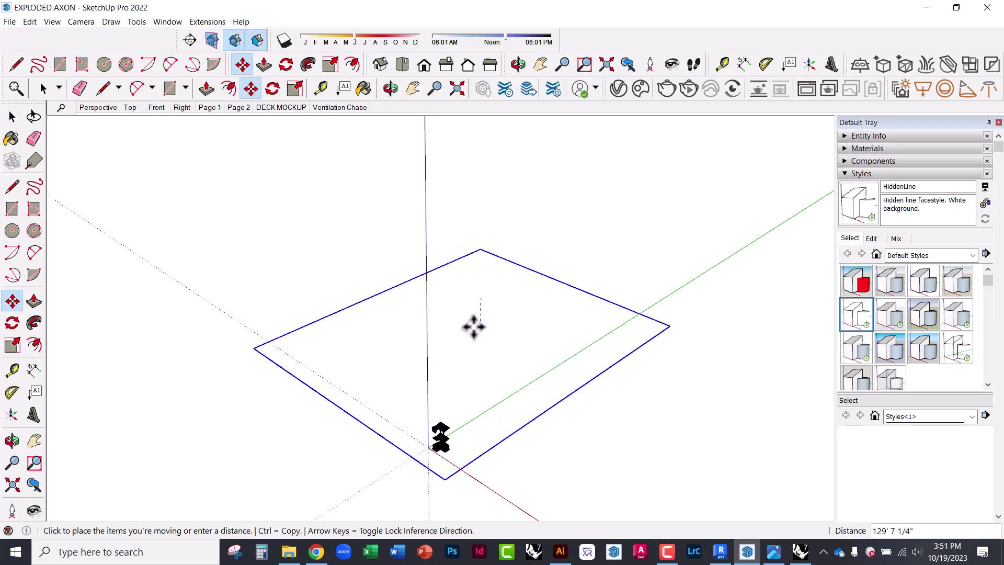
pyautogui.click(403, 329)
pyautogui.click(335, 335)
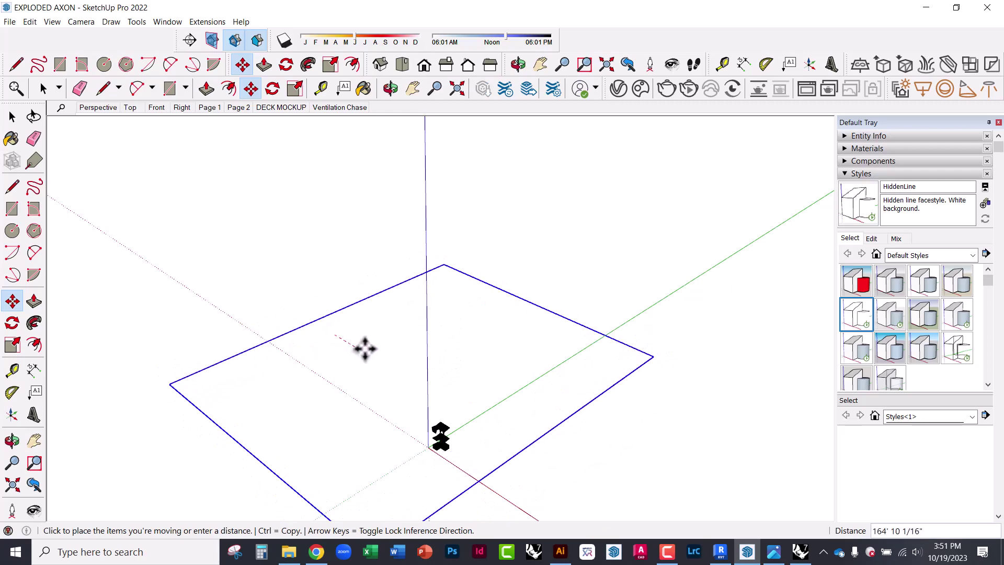
pyautogui.click(387, 384)
pyautogui.press('space')
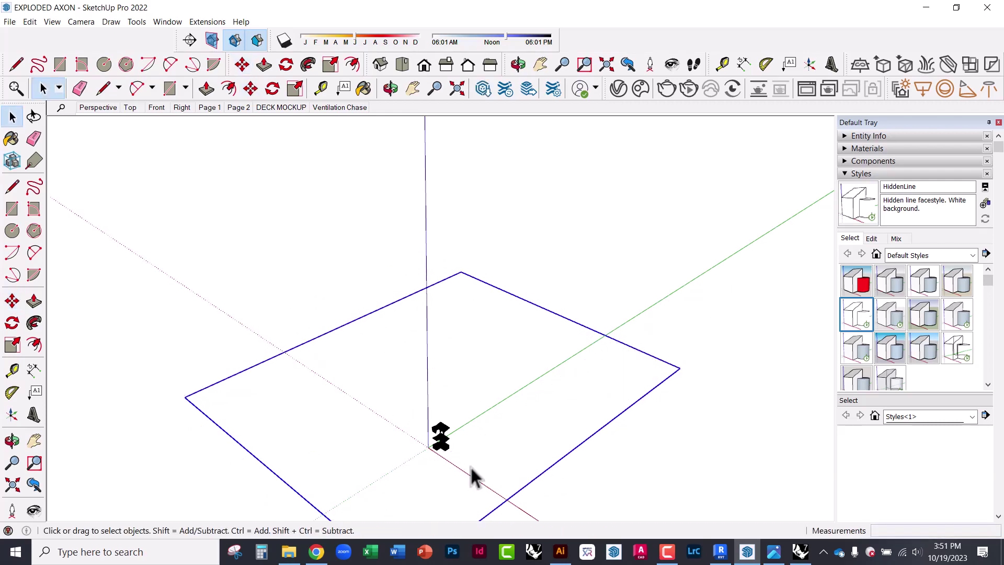
# Step: Examine where the house walls meet the ground plane, then the exploded layers from several angles
pyautogui.scroll(3, 451, 476)
pyautogui.scroll(8, 451, 476)
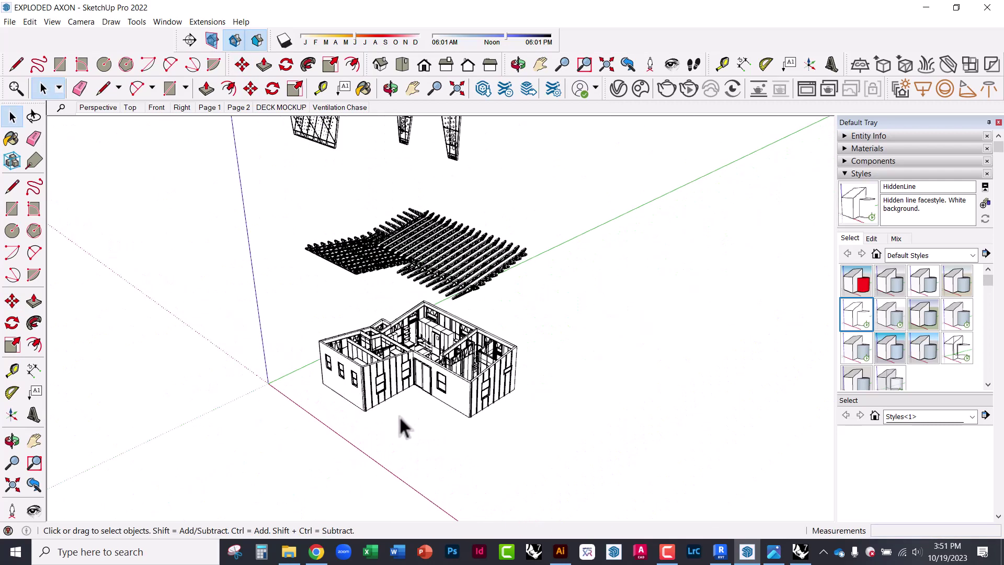
pyautogui.scroll(5, 366, 403)
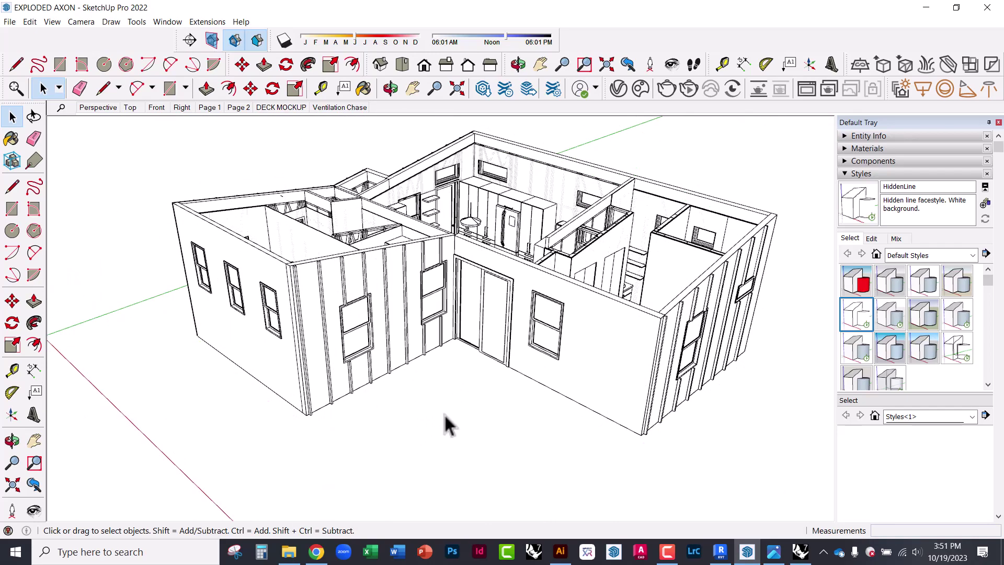
pyautogui.moveTo(450, 444); pyautogui.dragTo(403, 478, button='middle')
pyautogui.scroll(-5, 455, 475)
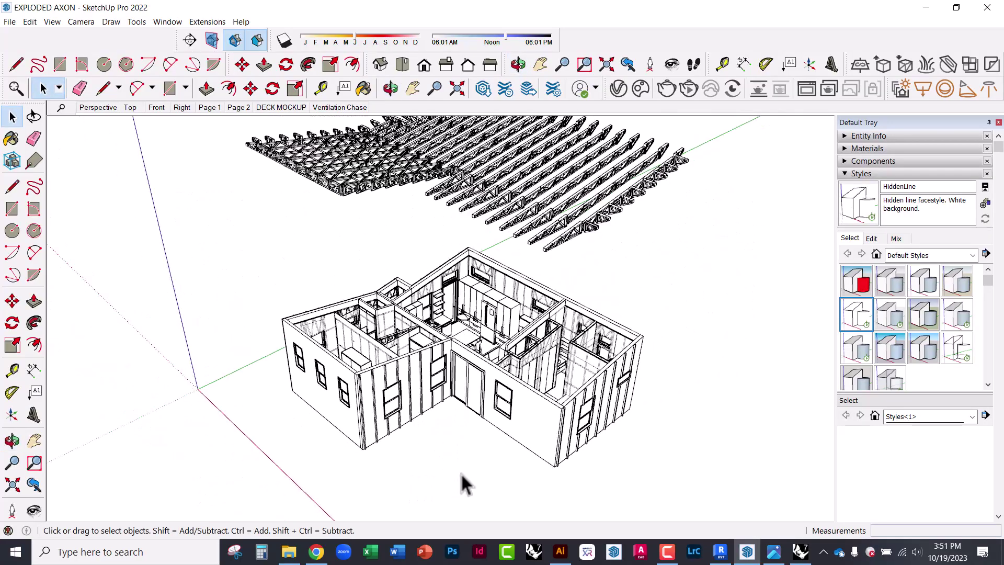
pyautogui.moveTo(611, 404); pyautogui.dragTo(475, 464, button='middle')
pyautogui.scroll(-1, 460, 504)
pyautogui.scroll(-6, 463, 497)
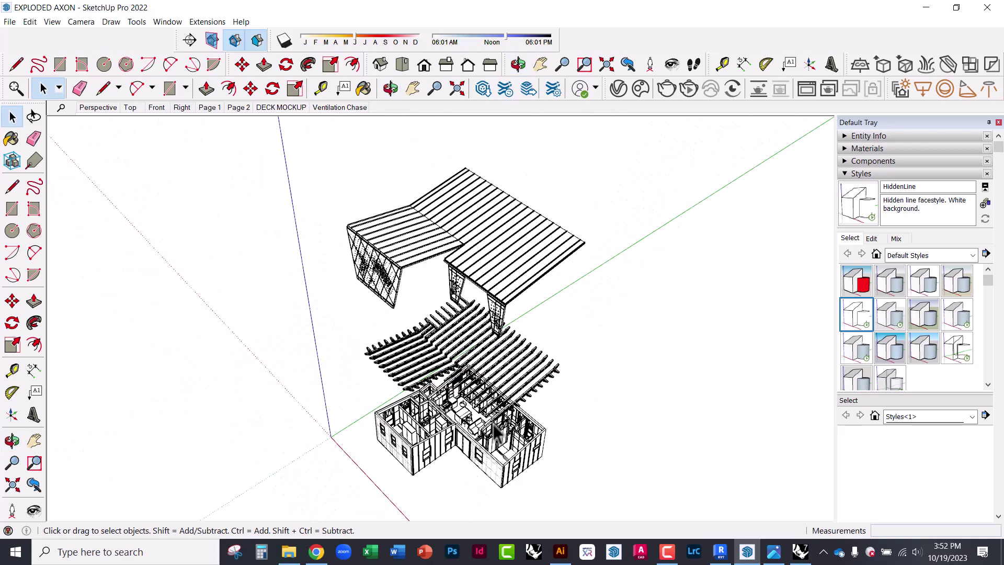
pyautogui.moveTo(510, 390); pyautogui.dragTo(527, 314, button='middle')
pyautogui.scroll(2, 510, 405)
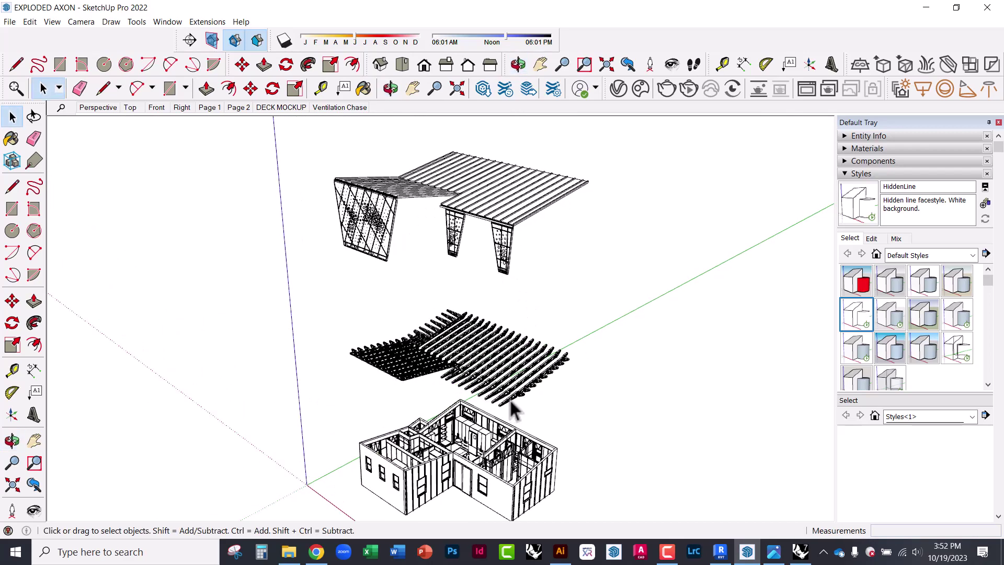
# Step: Switch the camera to Parallel Projection and frame the full exploded model in an axonometric view from above
pyautogui.click(53, 22)
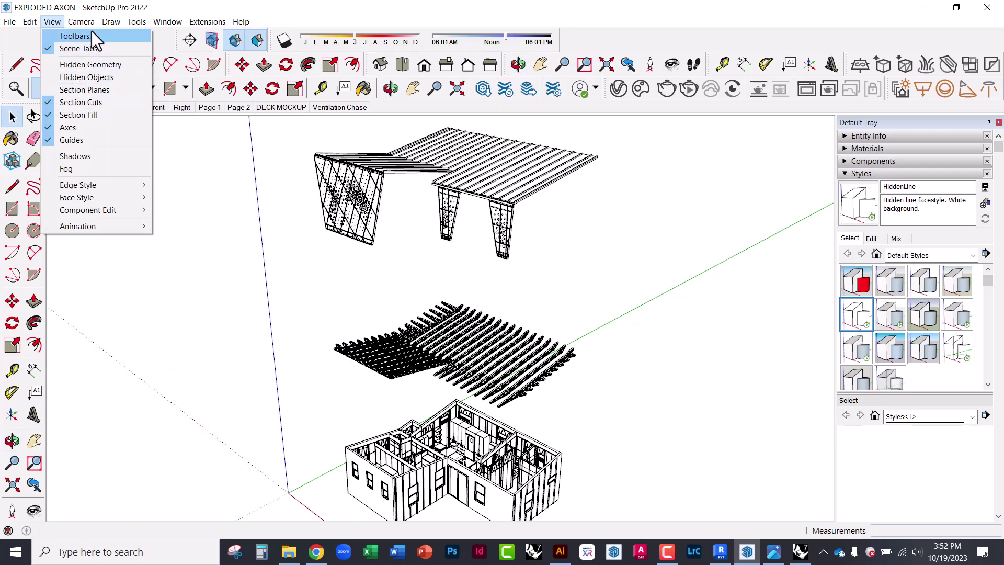
pyautogui.moveTo(87, 21)
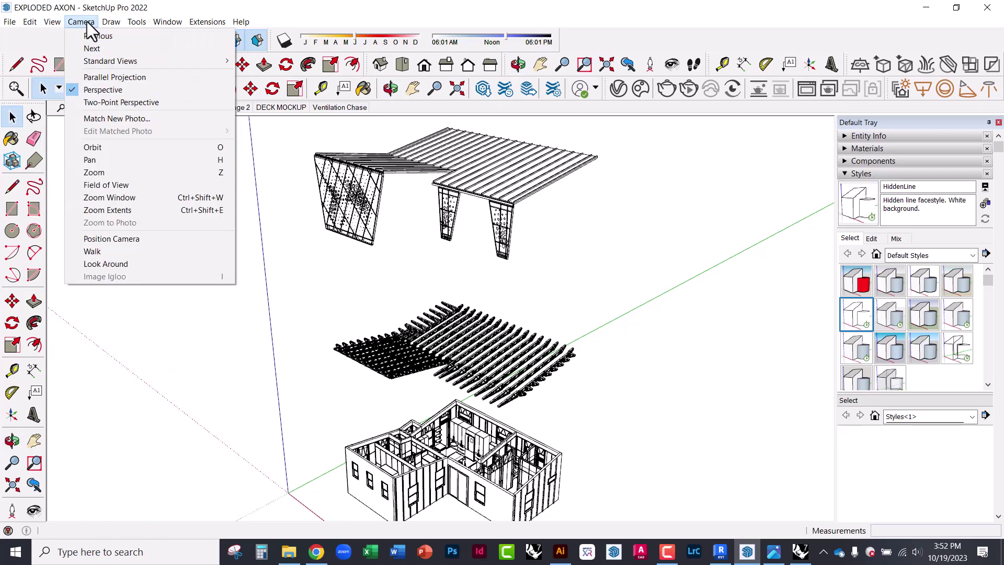
pyautogui.click(107, 76)
pyautogui.moveTo(413, 290); pyautogui.dragTo(398, 363, button='middle')
pyautogui.moveTo(516, 422); pyautogui.dragTo(518, 366, button='middle')
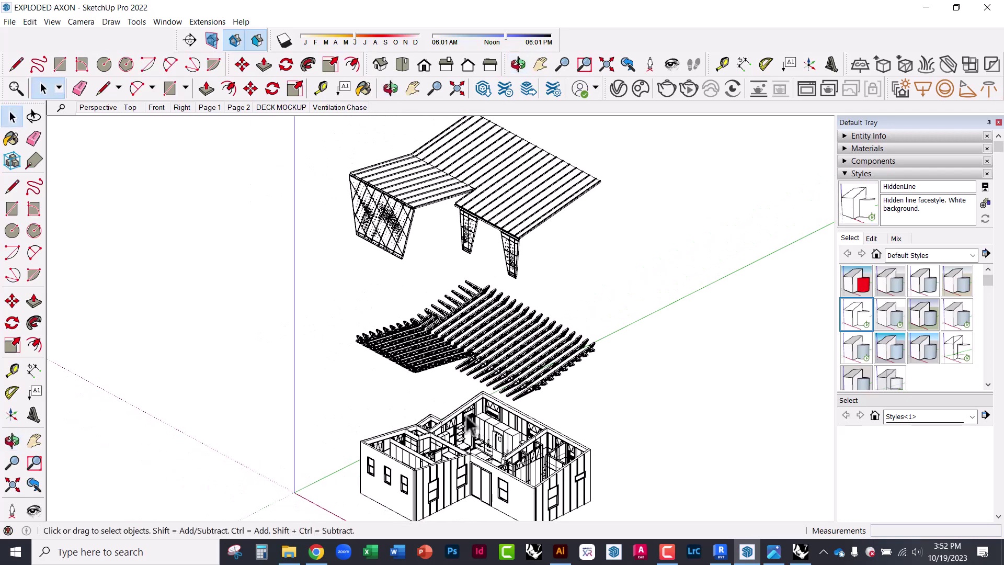
pyautogui.moveTo(469, 425); pyautogui.dragTo(419, 397, button='middle')
pyautogui.scroll(-1, 438, 396)
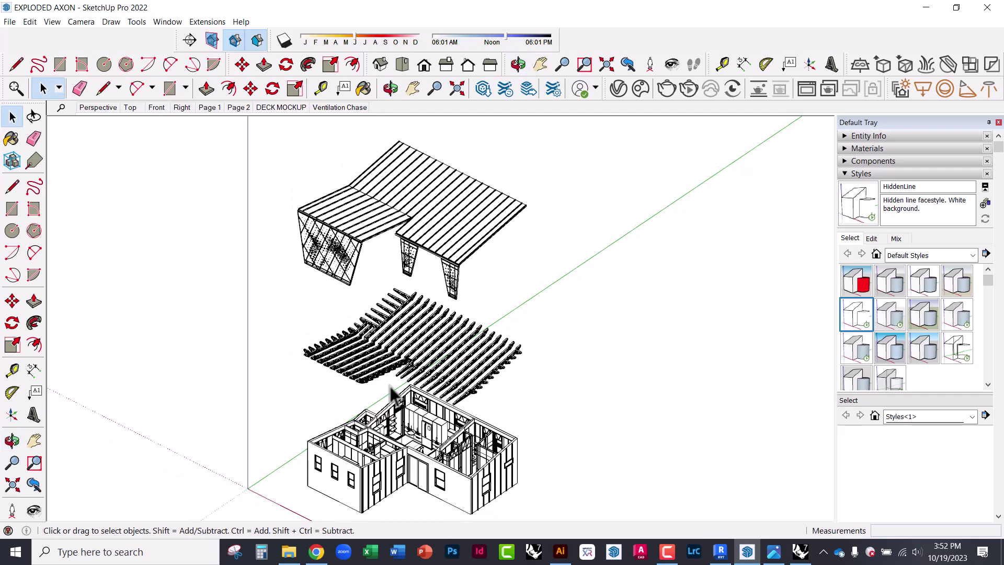
# Step: Save the current axonometric view as a new scene, and test it by recalling it after orbiting away
pyautogui.click(83, 23)
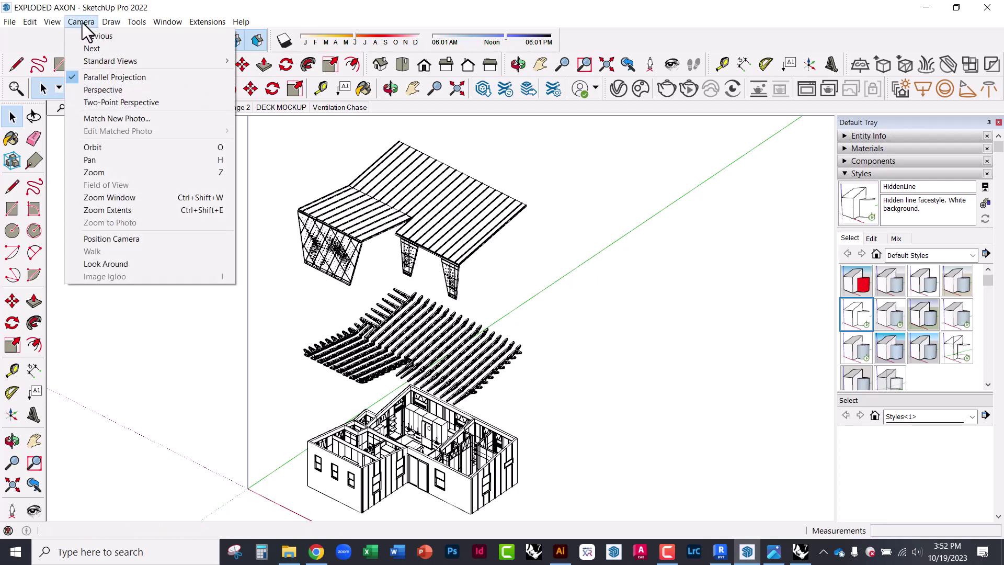
pyautogui.moveTo(55, 23)
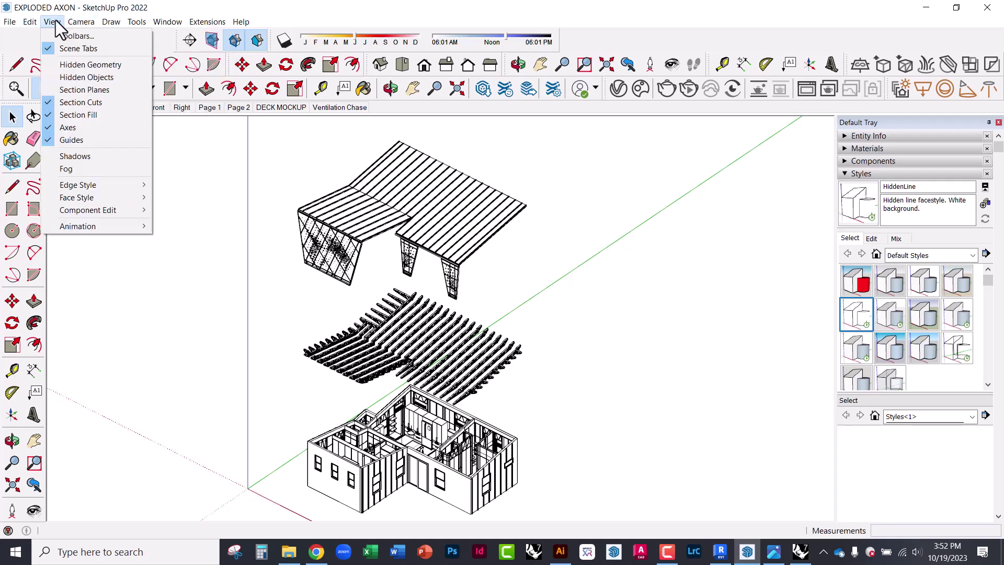
pyautogui.moveTo(76, 232)
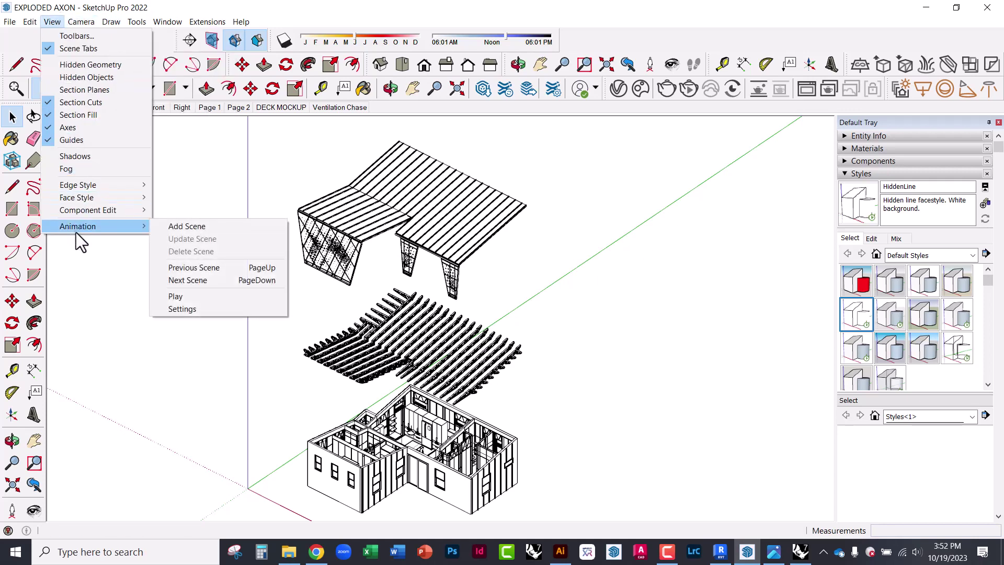
pyautogui.click(184, 228)
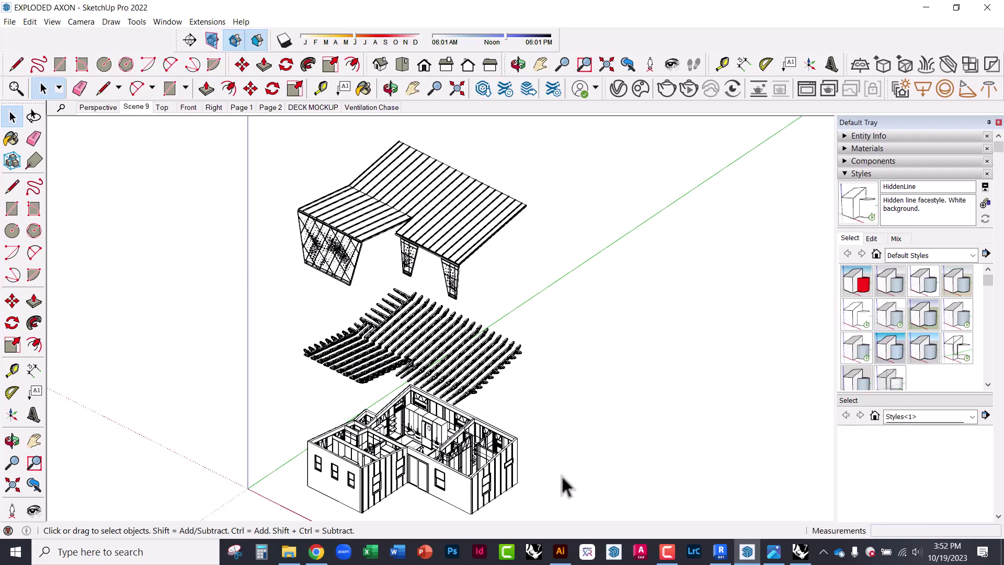
pyautogui.moveTo(560, 475); pyautogui.dragTo(359, 375, button='middle')
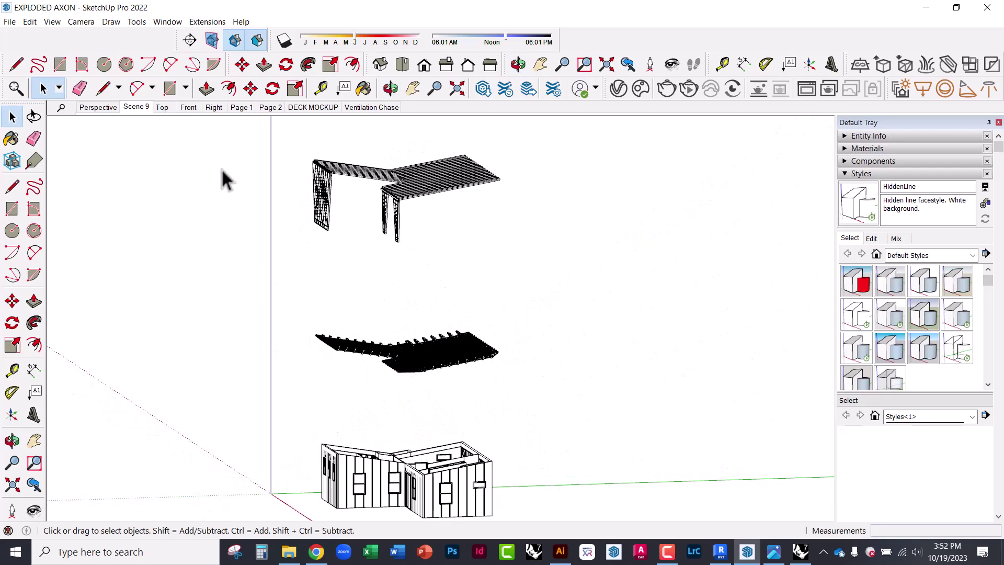
pyautogui.click(137, 108)
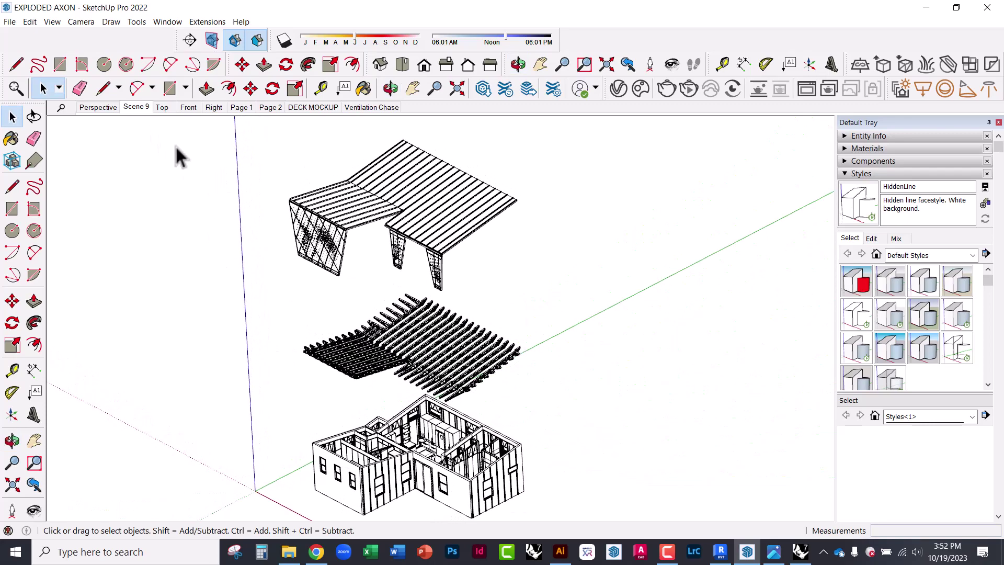
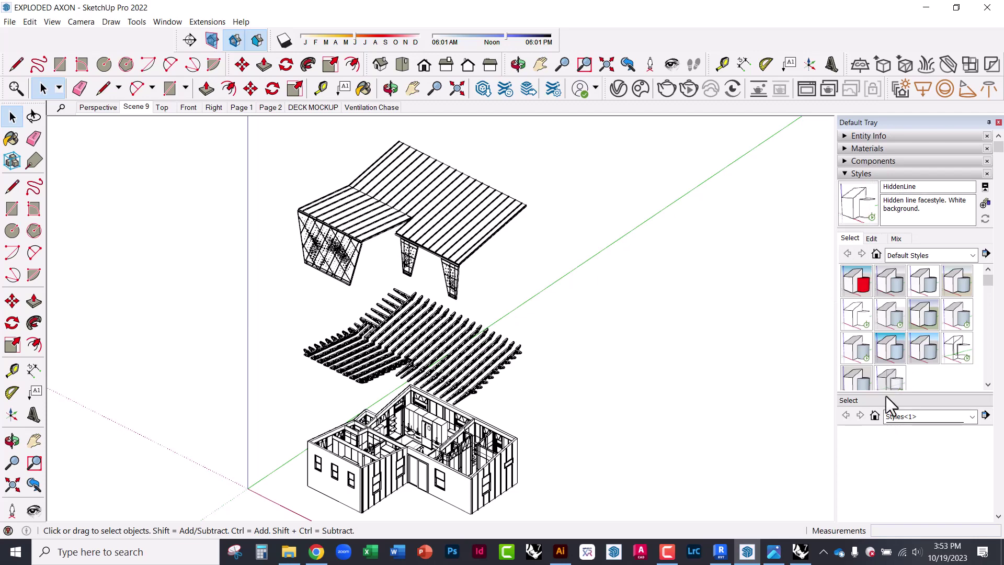
# Step: Undock the Default Tray so that it floats over the modelling area
pyautogui.moveTo(884, 123); pyautogui.dragTo(784, 48)
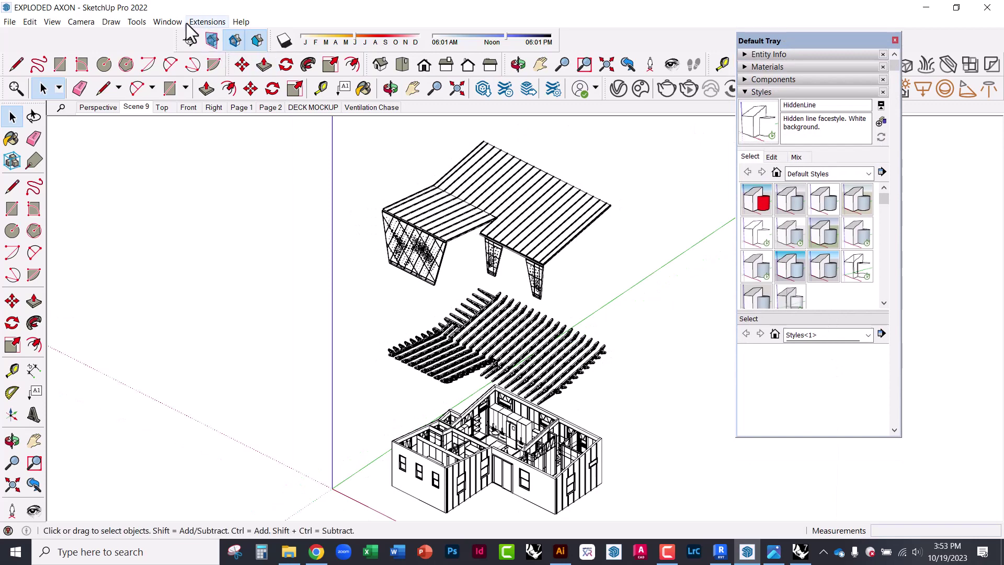
pyautogui.click(170, 21)
pyautogui.moveTo(135, 20)
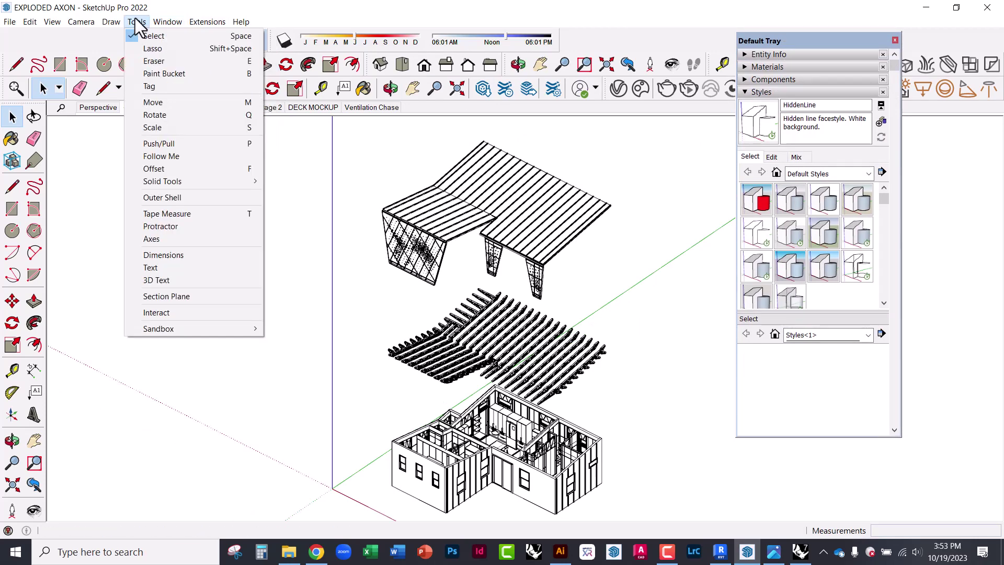
pyautogui.moveTo(174, 19)
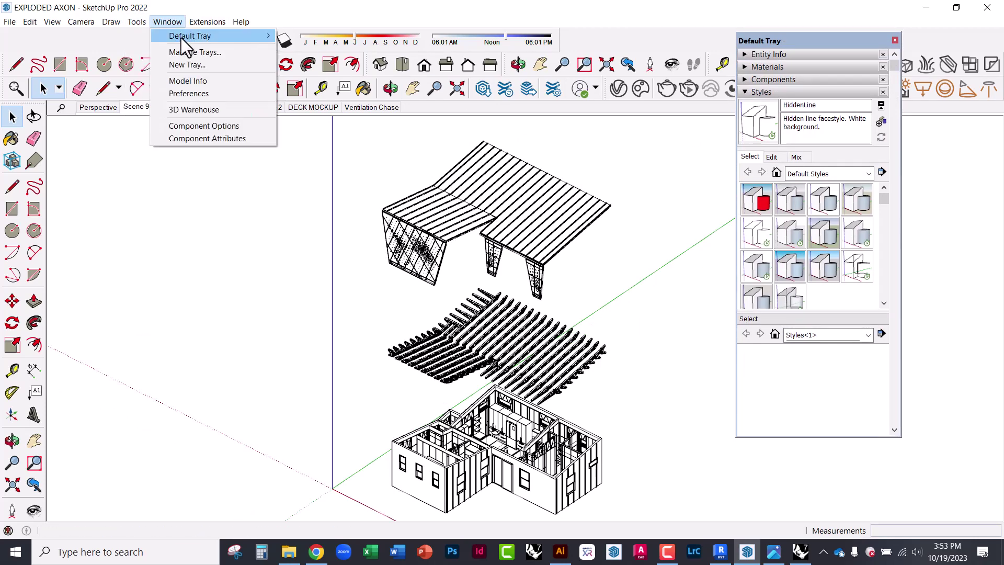
pyautogui.moveTo(181, 38)
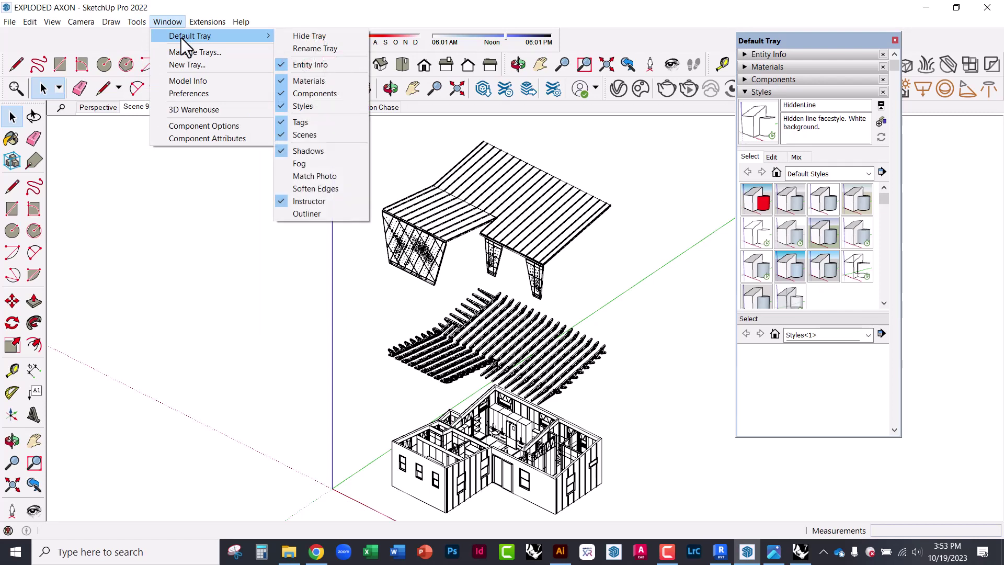
pyautogui.click(626, 33)
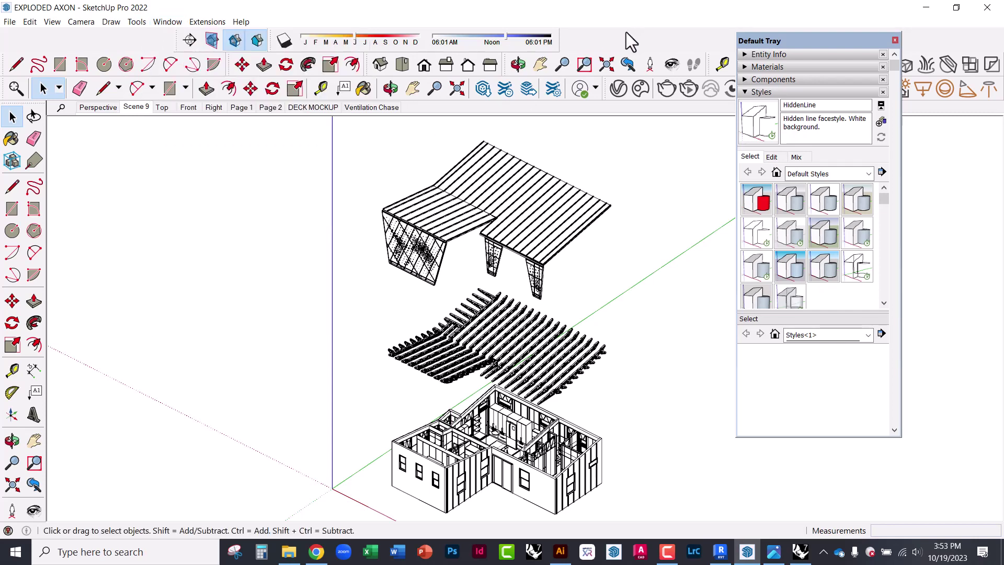
# Step: Turn on shadows for the exploded model and make the floating Default Tray taller and wider
pyautogui.click(284, 41)
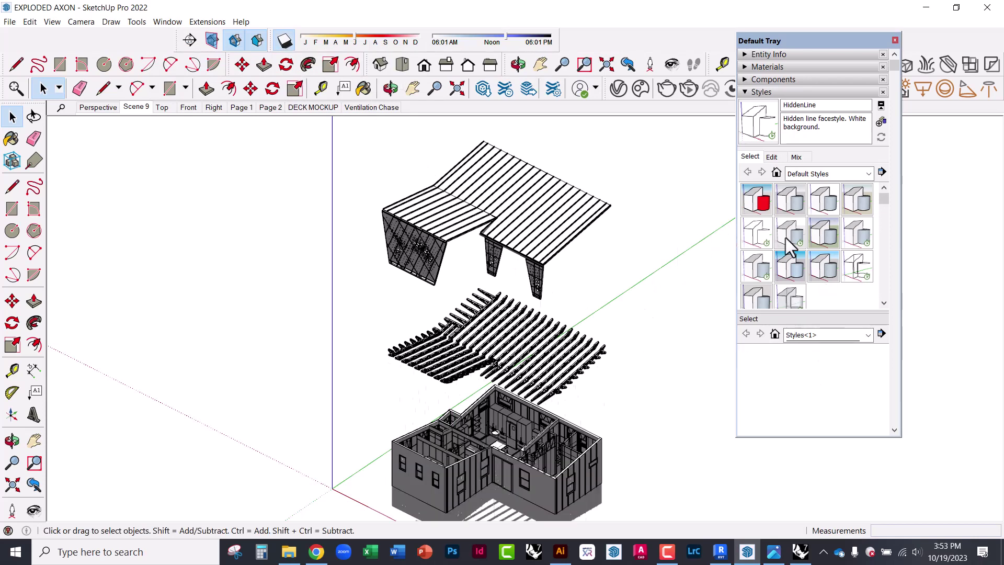
pyautogui.click(744, 81)
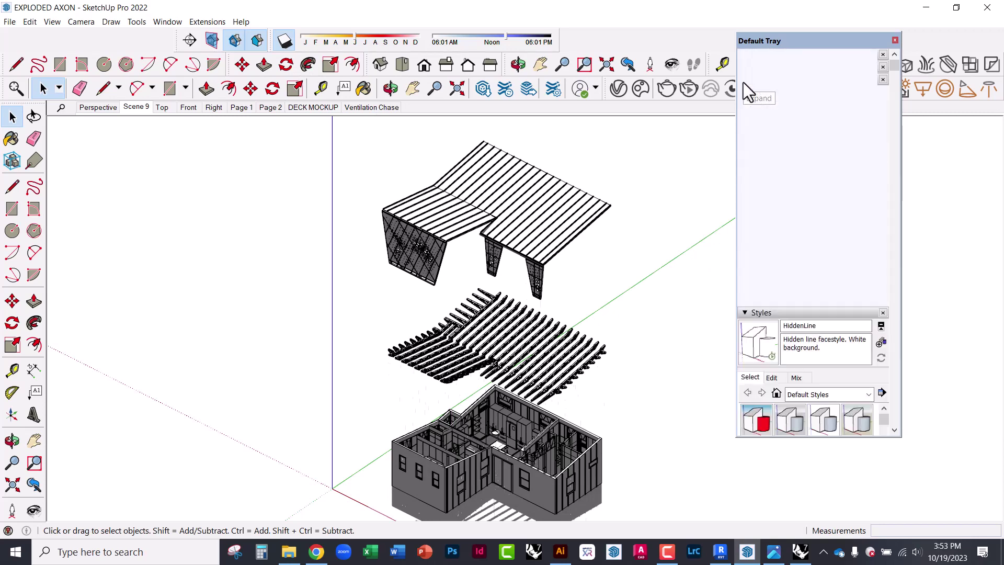
pyautogui.click(745, 80)
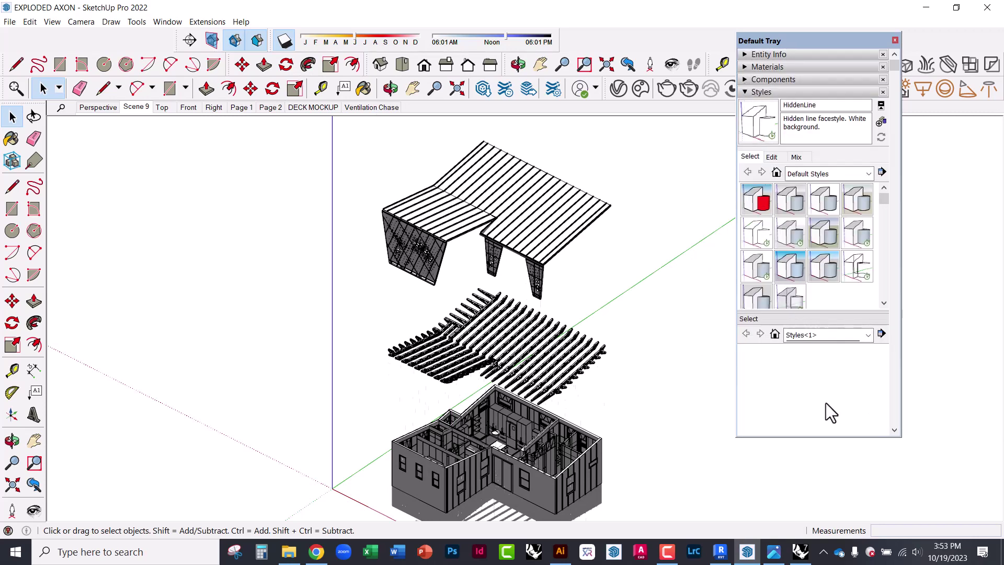
pyautogui.moveTo(830, 437); pyautogui.dragTo(837, 499)
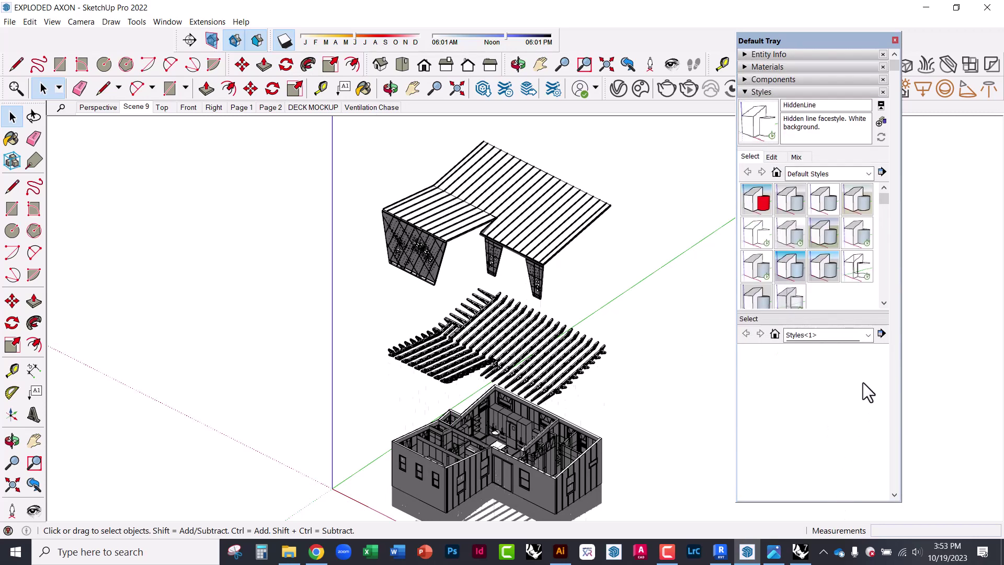
pyautogui.moveTo(892, 69); pyautogui.dragTo(826, 175)
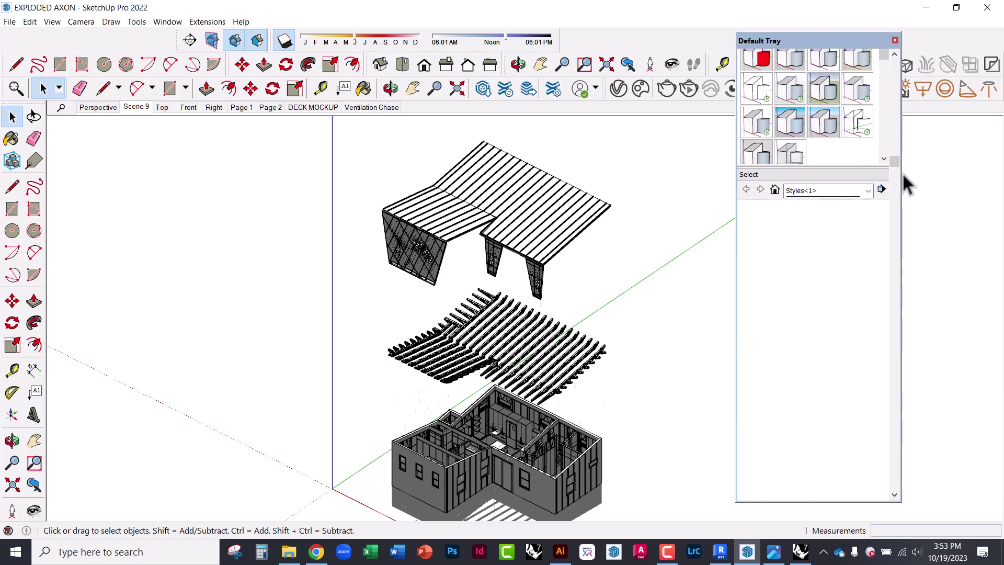
pyautogui.moveTo(899, 173); pyautogui.dragTo(944, 178)
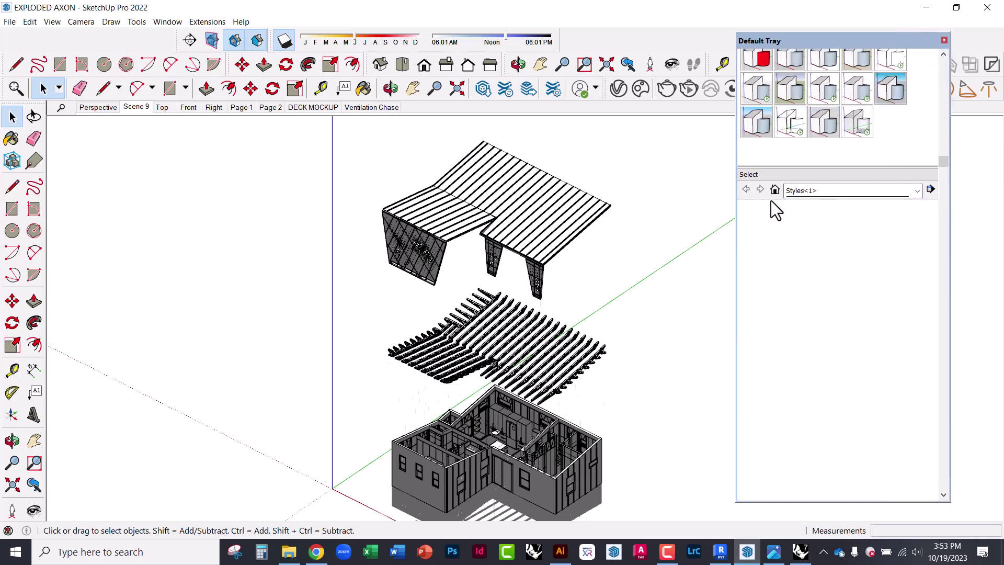
# Step: Lighten the shadows by setting their Dark value to 61 in the Shadows settings
pyautogui.scroll(-5, 771, 397)
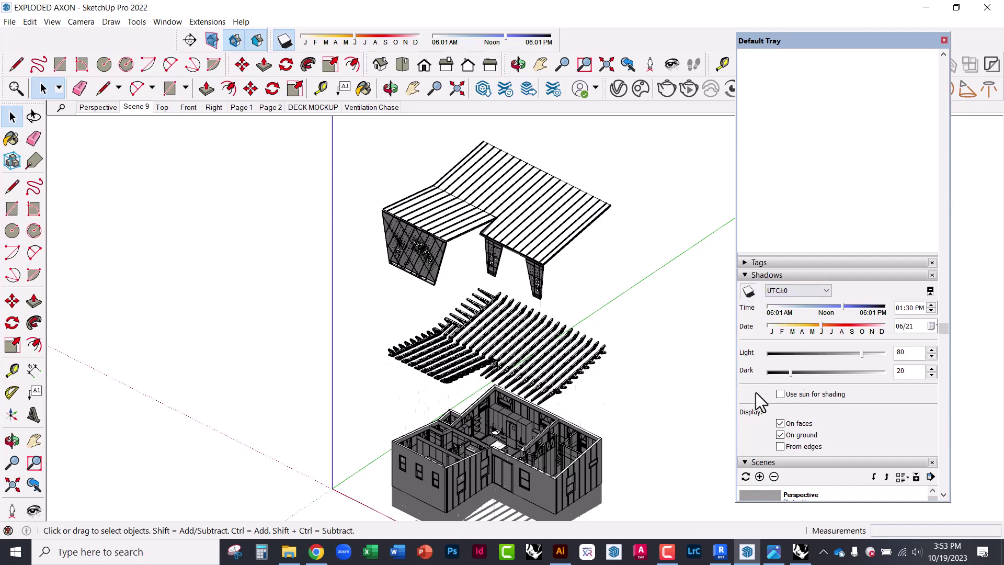
pyautogui.scroll(3, 340, 294)
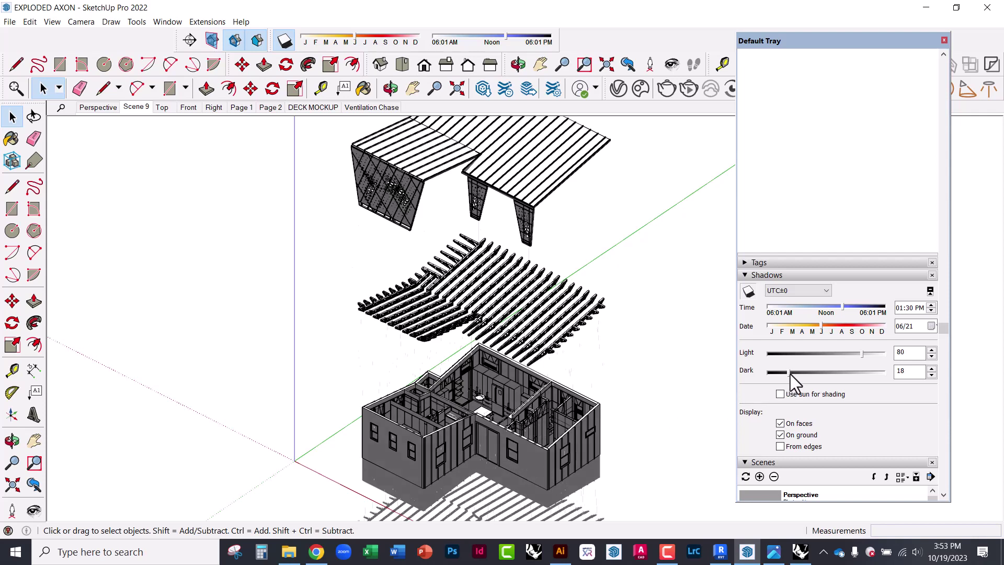
pyautogui.moveTo(792, 373); pyautogui.dragTo(837, 369)
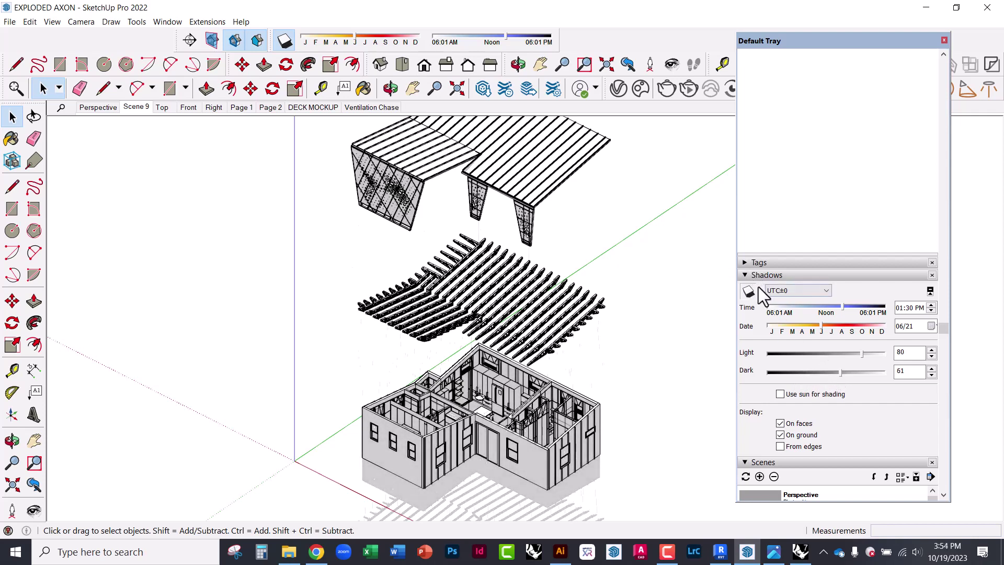
pyautogui.click(173, 21)
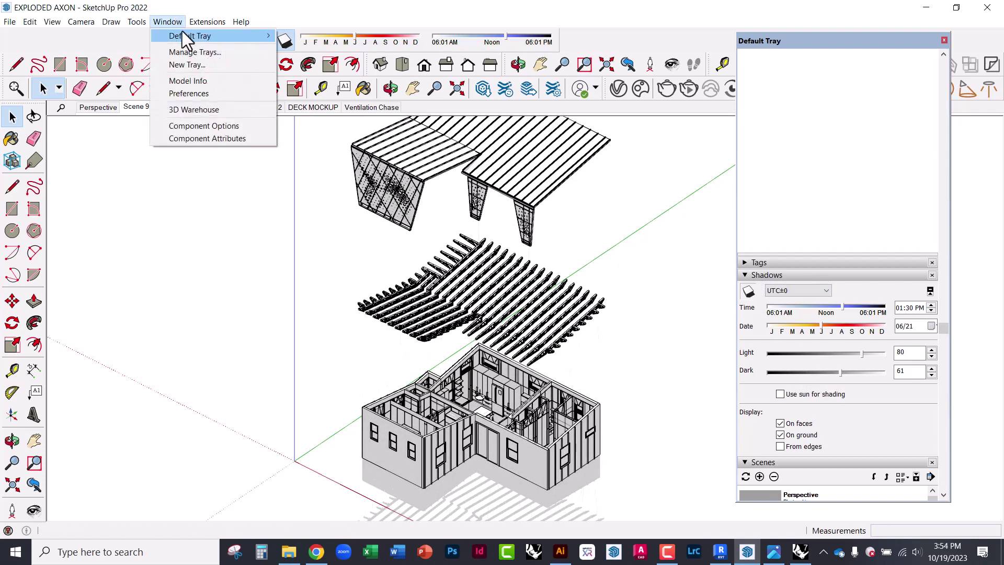
pyautogui.click(186, 52)
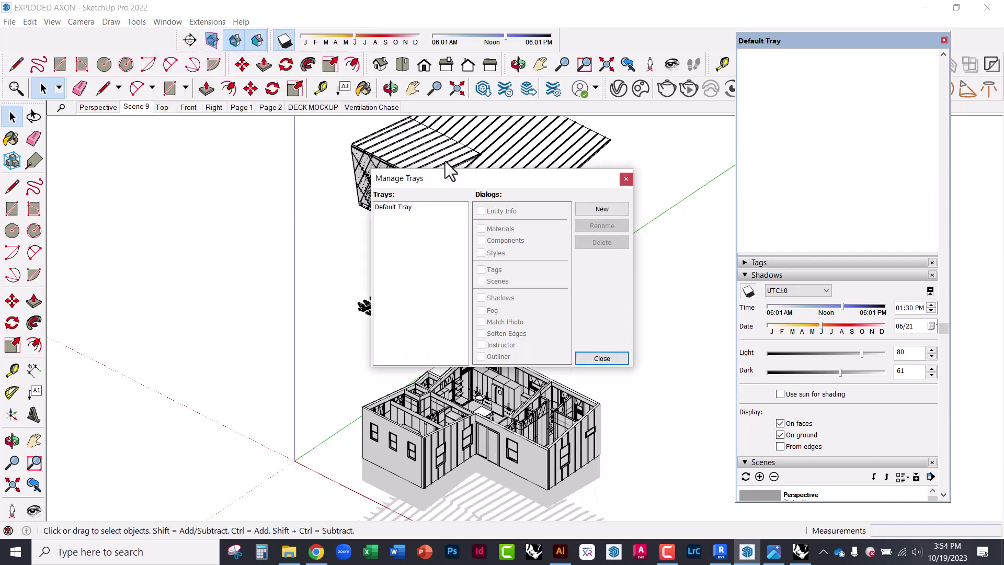
pyautogui.click(625, 180)
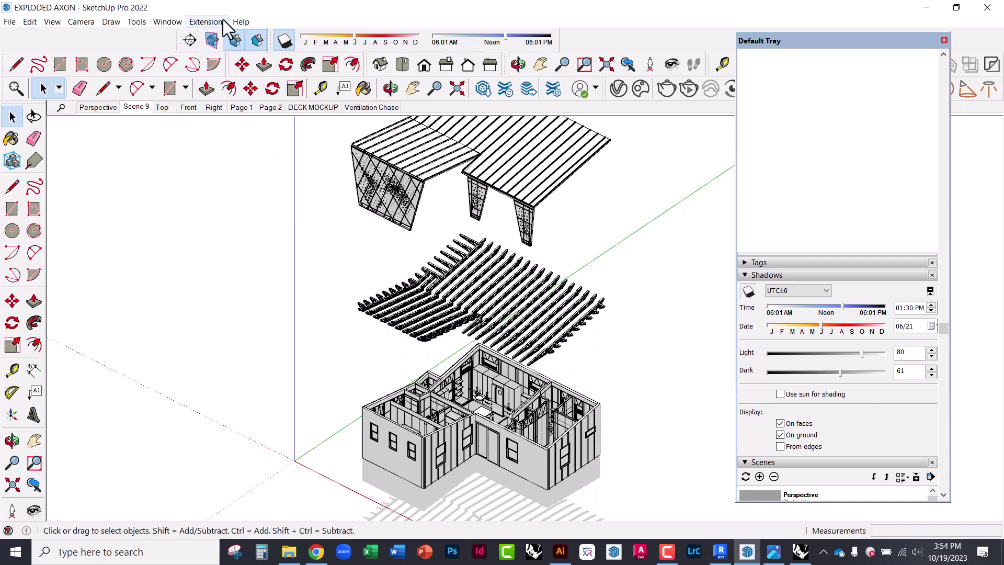
pyautogui.click(208, 22)
pyautogui.moveTo(157, 21)
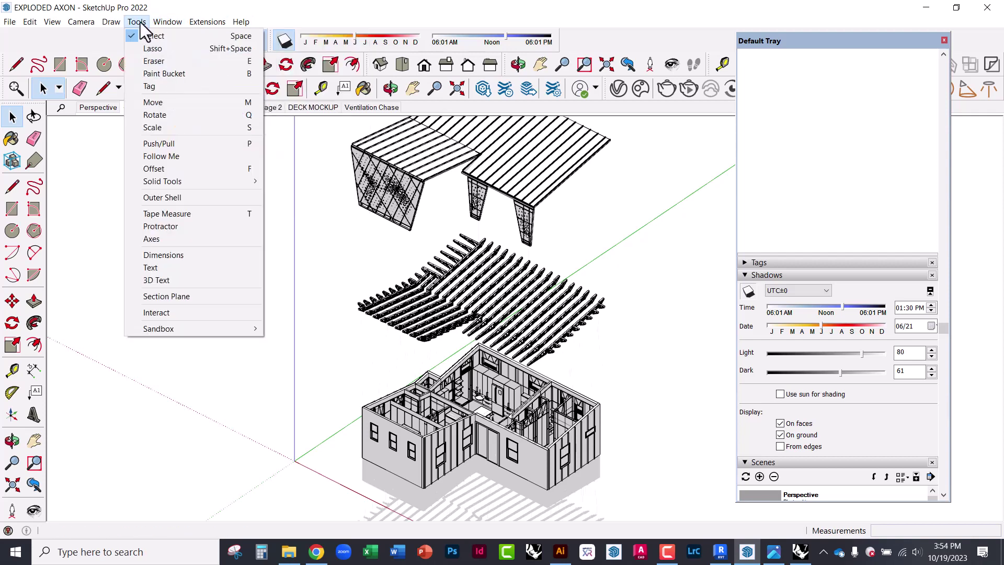
pyautogui.click(900, 410)
pyautogui.rightClick(518, 374)
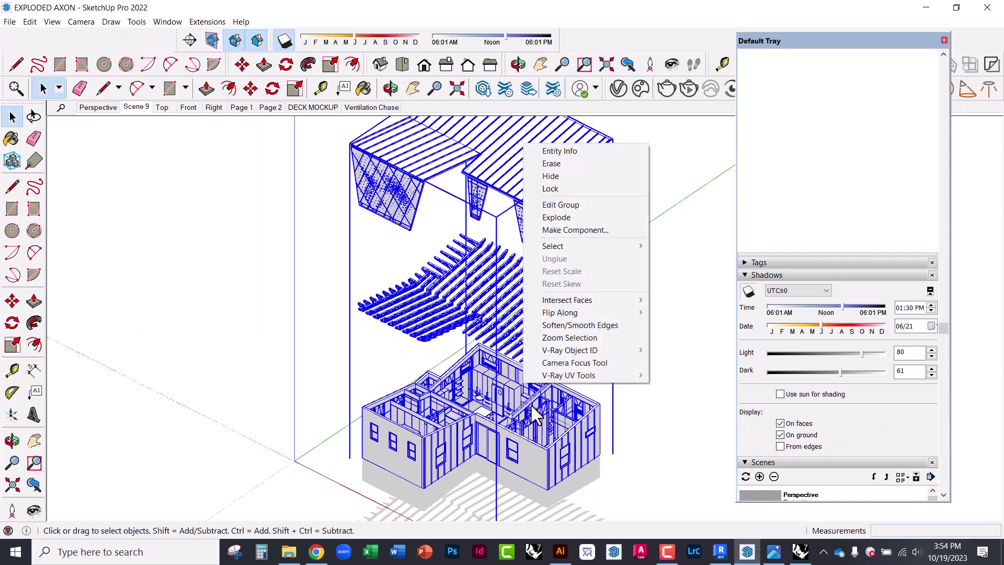
pyautogui.click(702, 403)
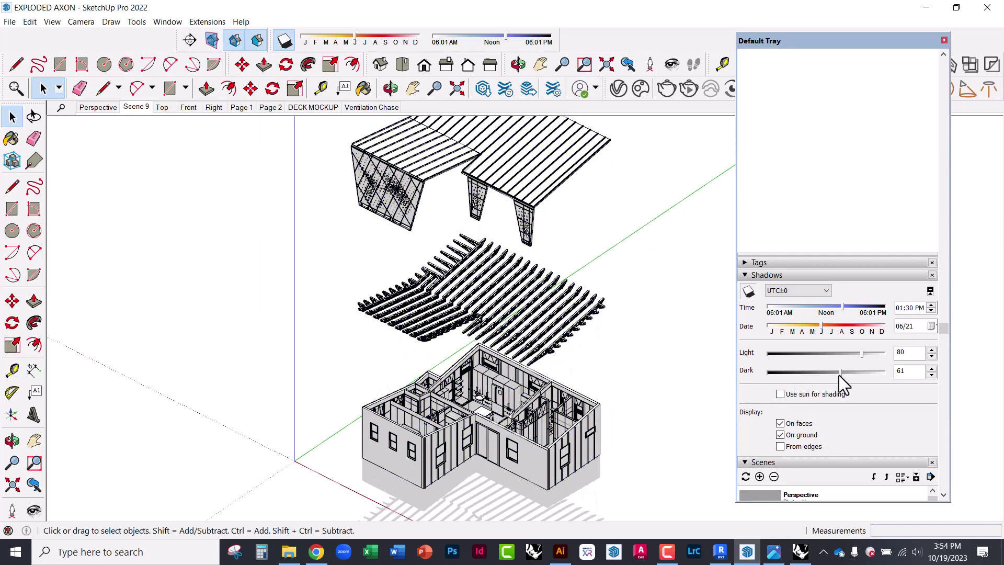
# Step: Try the shadow time at 08:05 AM, then set it to 02:23 PM
pyautogui.moveTo(839, 375)
pyautogui.mouseDown()
pyautogui.moveTo(848, 371)
pyautogui.moveTo(839, 369)
pyautogui.mouseUp()
pyautogui.moveTo(843, 307); pyautogui.dragTo(791, 313)
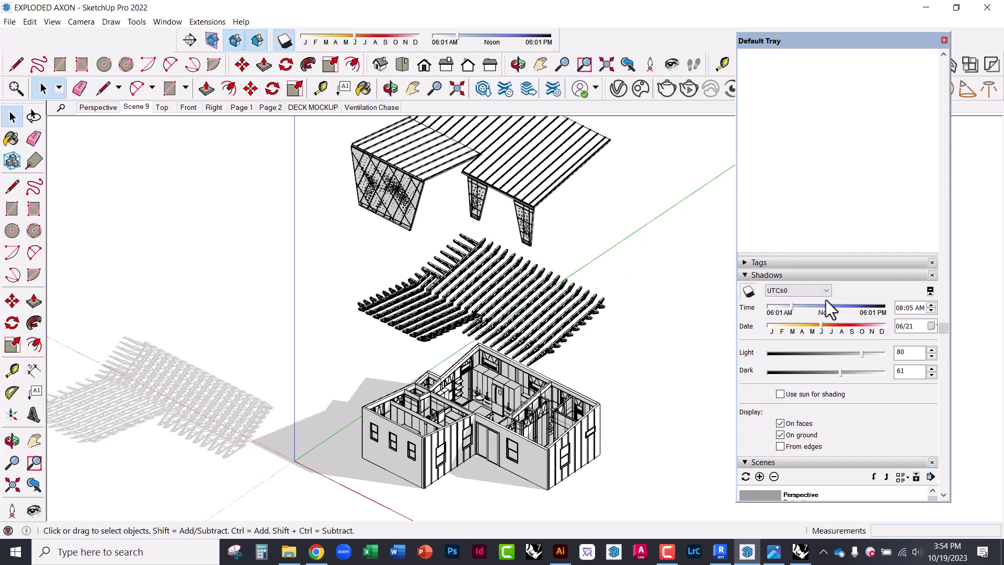
pyautogui.moveTo(792, 307); pyautogui.dragTo(851, 307)
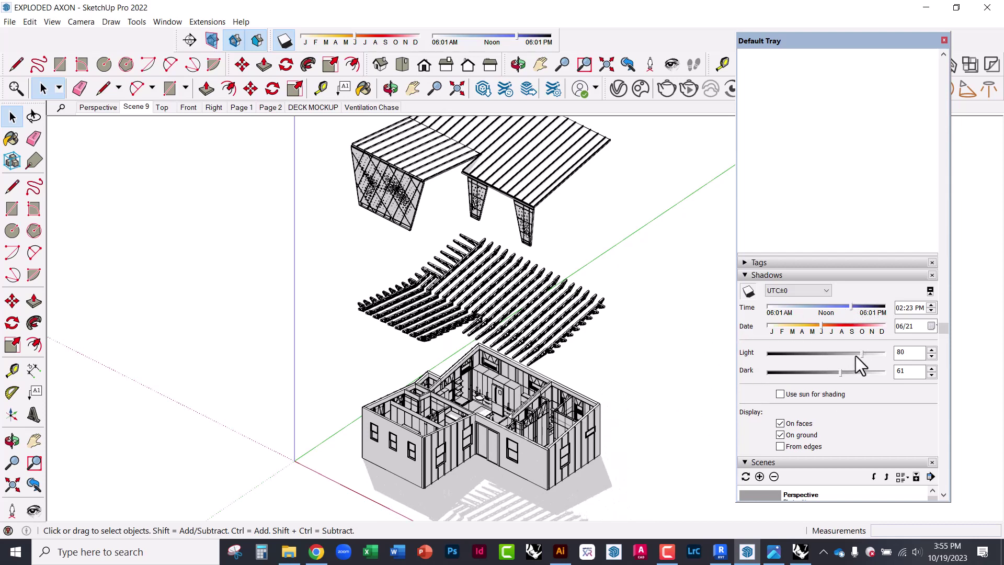
# Step: Set the shadow Light value to 83 and turn the shadows off
pyautogui.moveTo(862, 354)
pyautogui.mouseDown()
pyautogui.moveTo(845, 353)
pyautogui.moveTo(865, 354)
pyautogui.mouseUp()
pyautogui.moveTo(839, 371)
pyautogui.mouseDown()
pyautogui.moveTo(826, 370)
pyautogui.moveTo(840, 373)
pyautogui.mouseUp()
pyautogui.click(747, 292)
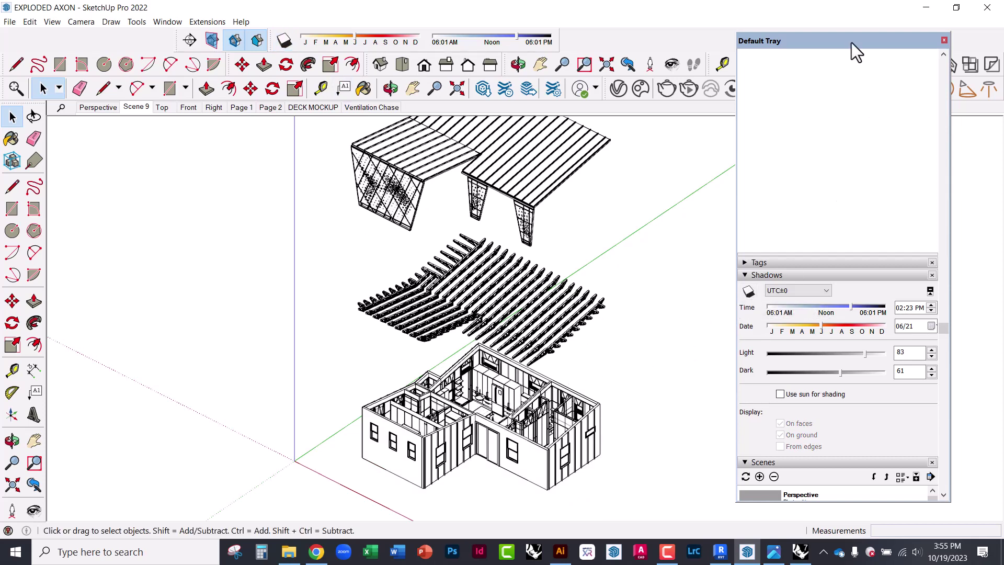
# Step: Move the floating tray clear of the model and recall the saved Scene 9 axonometric view
pyautogui.moveTo(851, 43); pyautogui.dragTo(900, 130)
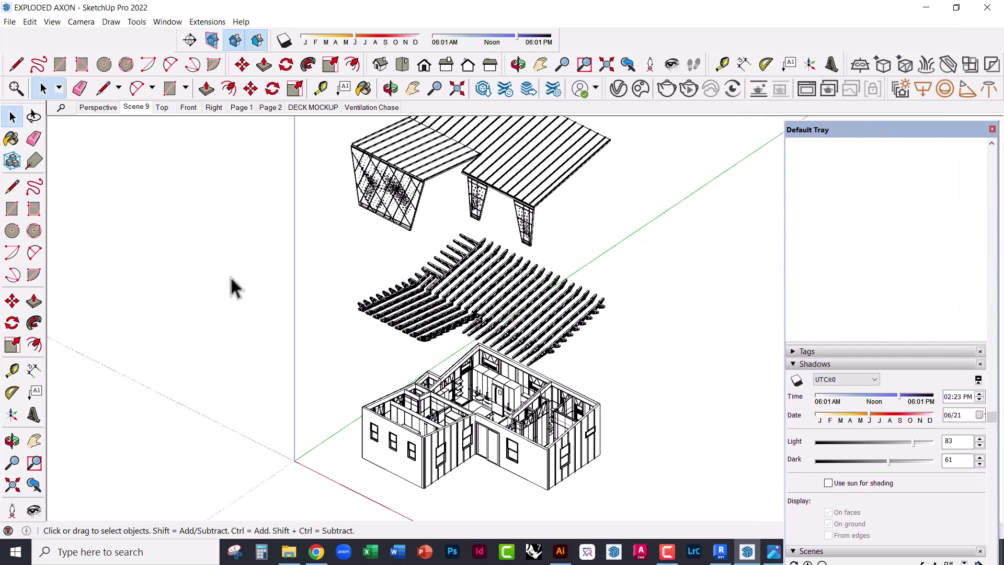
pyautogui.scroll(-1, 237, 433)
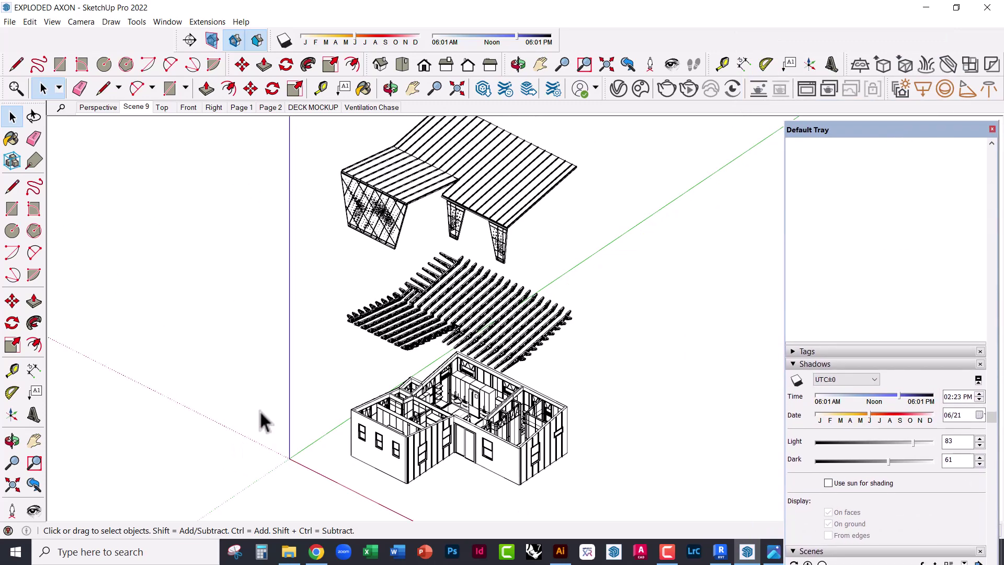
pyautogui.scroll(-1, 311, 386)
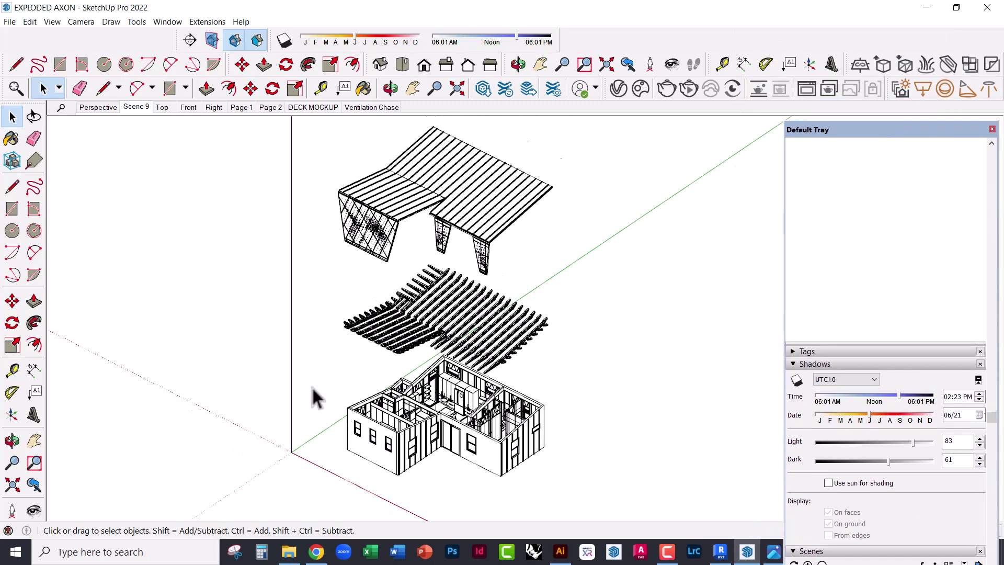
pyautogui.click(135, 107)
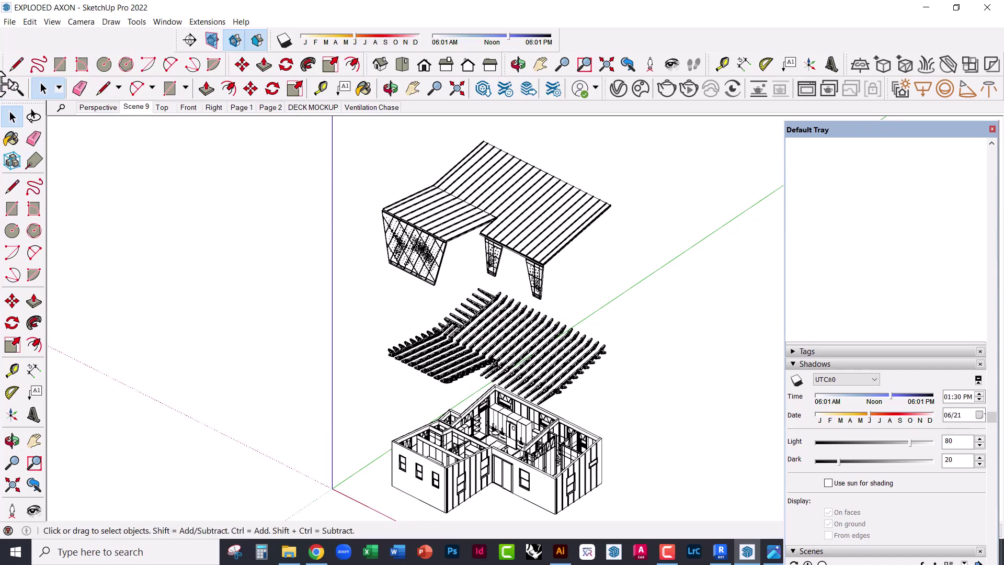
# Step: Start a 2D graphic export of the axonometric view and accept a 4000 by 1693 pixel image with a 1.00 line scale multiplier
pyautogui.click(9, 22)
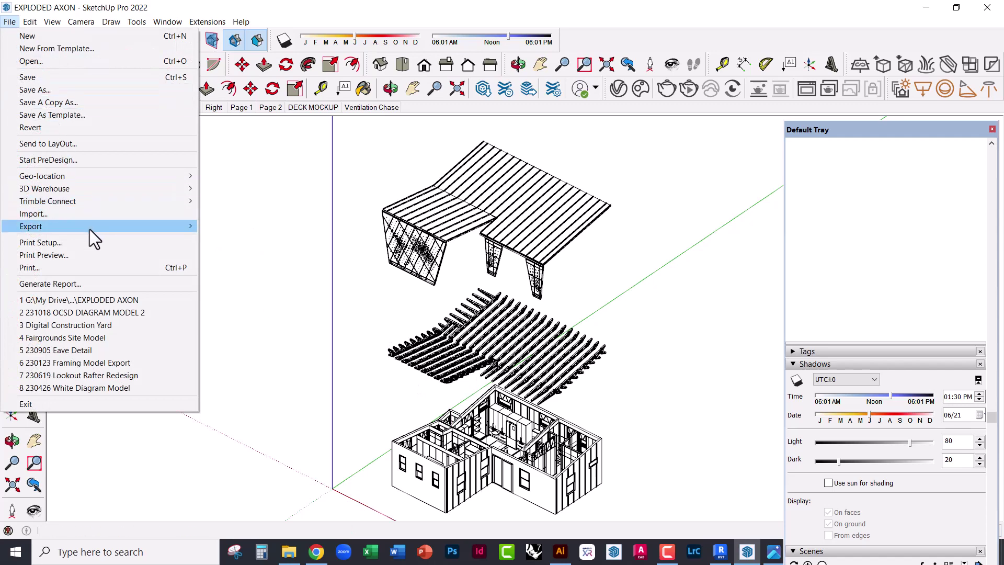
pyautogui.moveTo(89, 229)
pyautogui.click(225, 239)
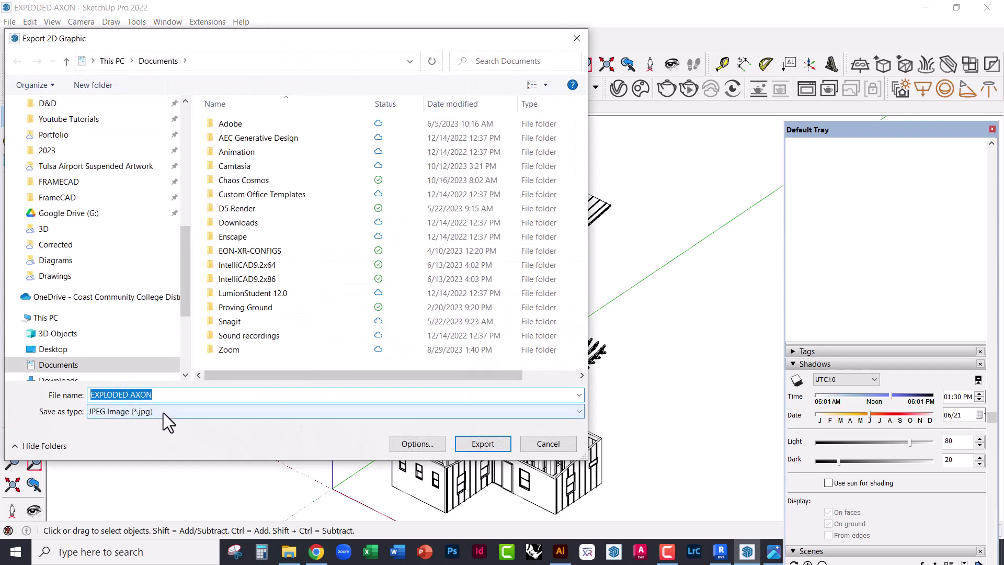
pyautogui.click(424, 444)
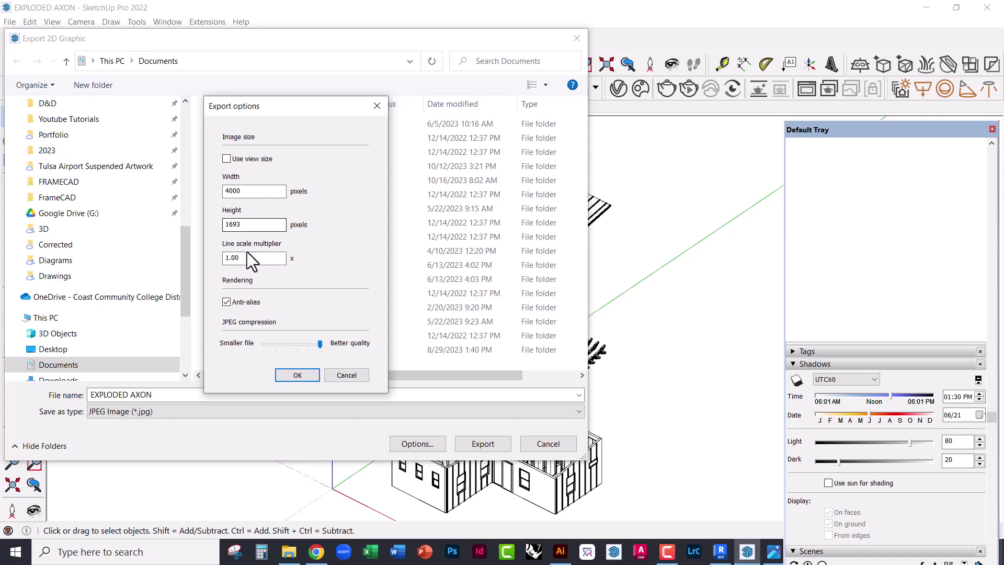
pyautogui.click(297, 375)
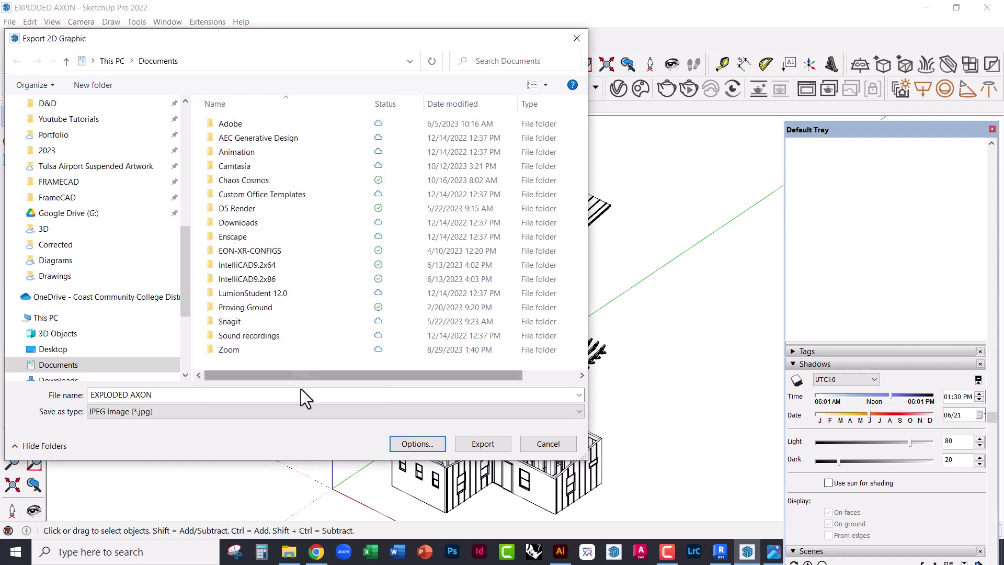
# Step: Export the view as a JPEG named EXPLODED AXON 1 in the Diagrams folder
pyautogui.click(72, 260)
pyautogui.click(158, 395)
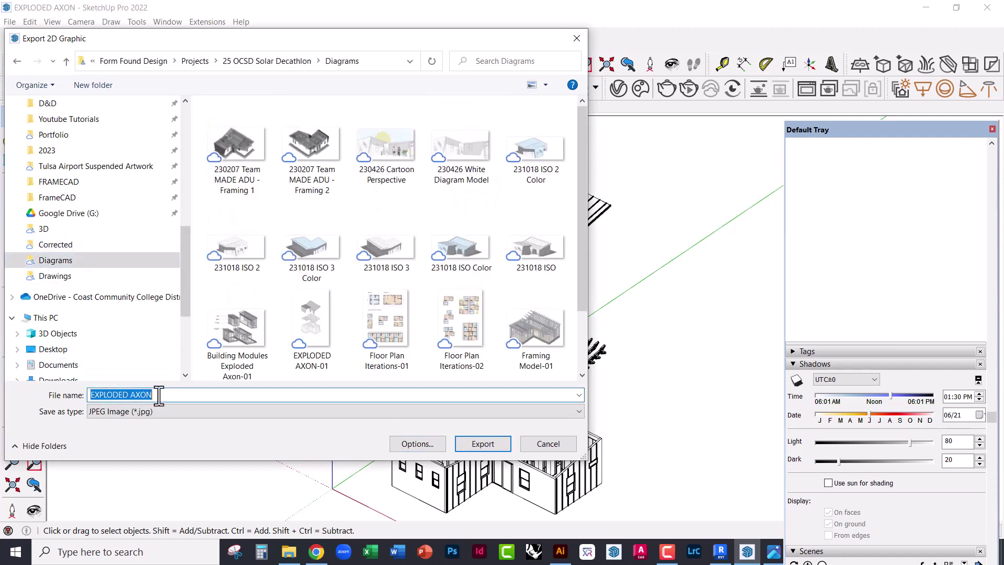
pyautogui.click(172, 395)
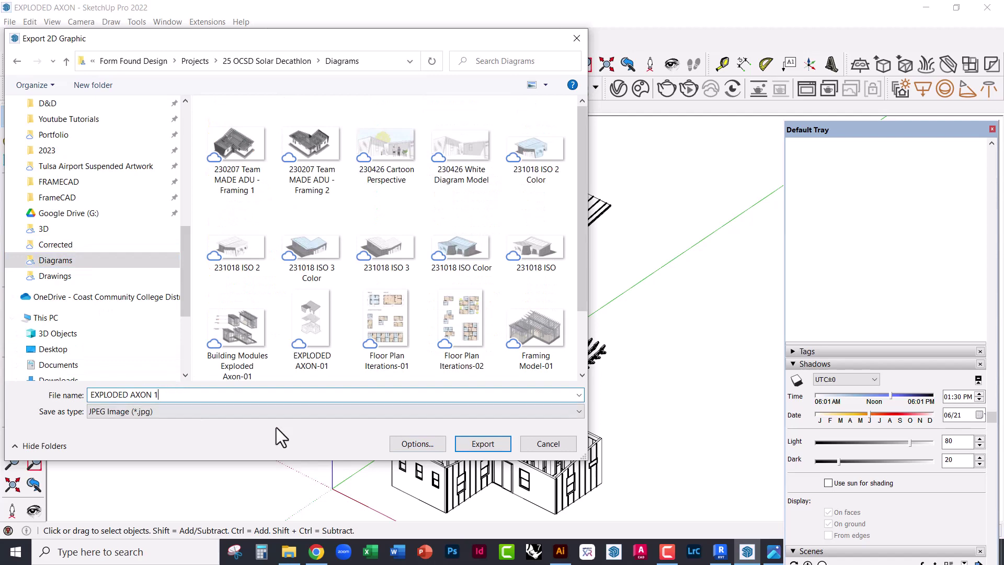
pyautogui.click(481, 444)
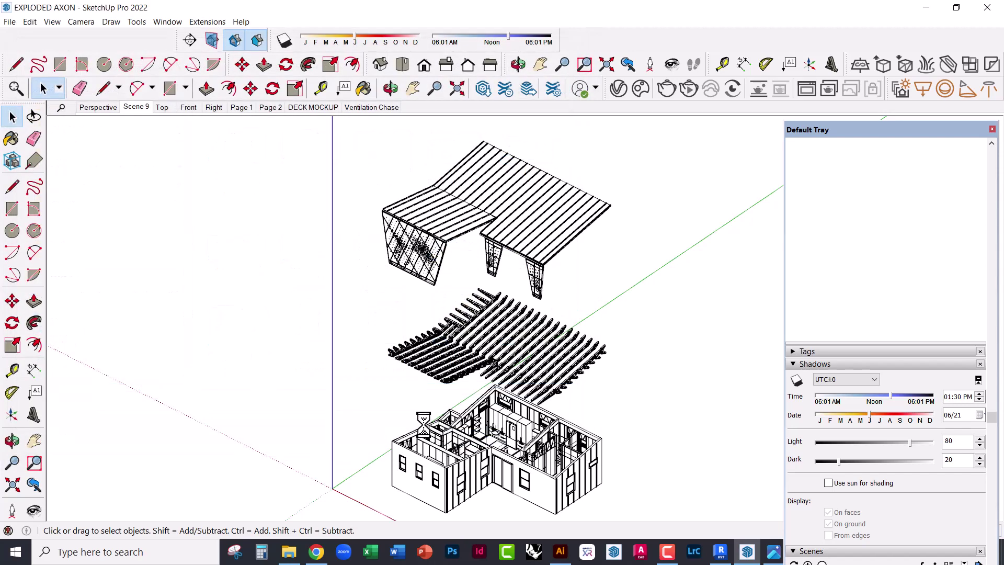
# Step: Switch to File Explorer, reload the Diagrams folder and open the exported EXPLODED AXON 1 image in a full-size window
pyautogui.click(289, 551)
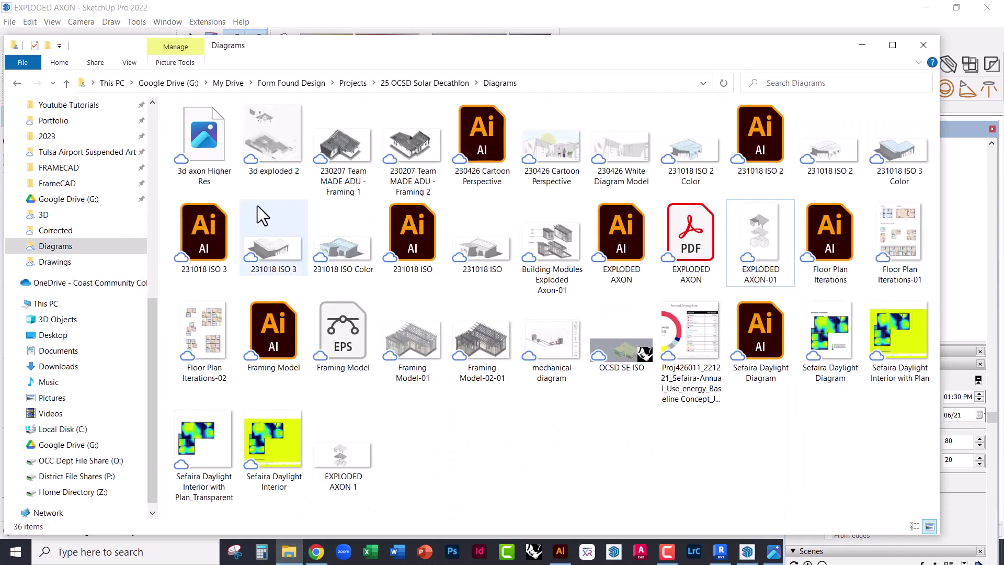
pyautogui.click(432, 82)
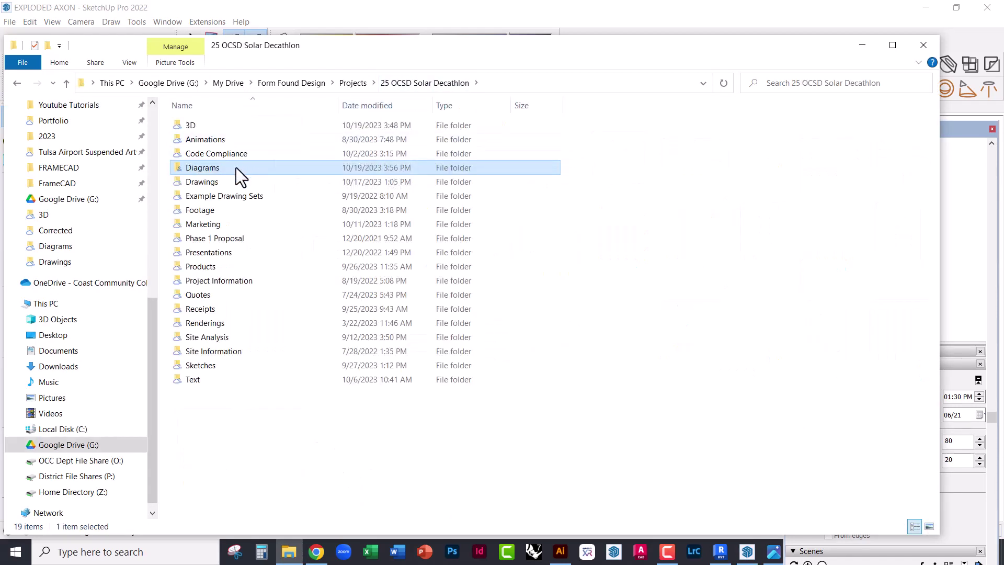
pyautogui.doubleClick(237, 167)
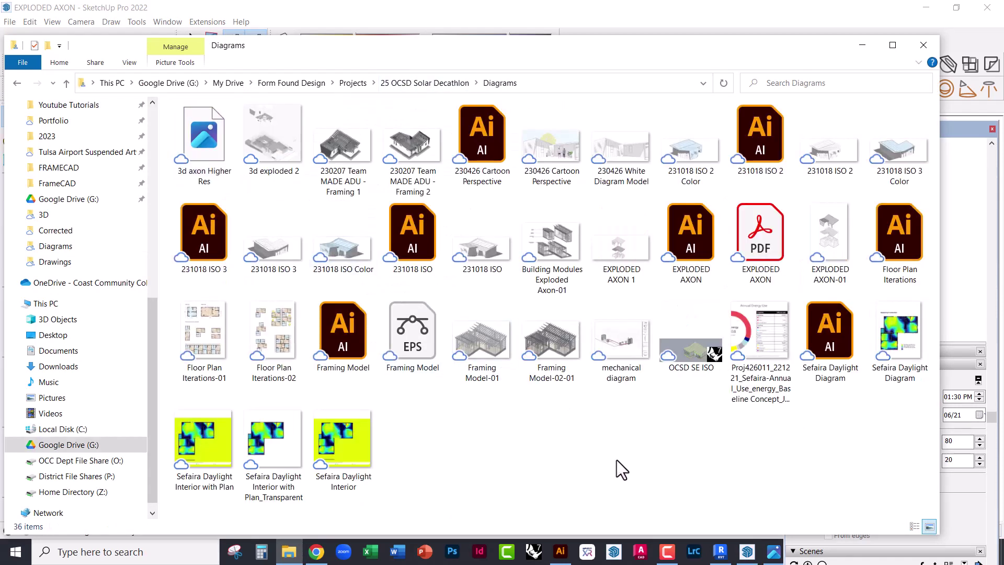
pyautogui.doubleClick(825, 232)
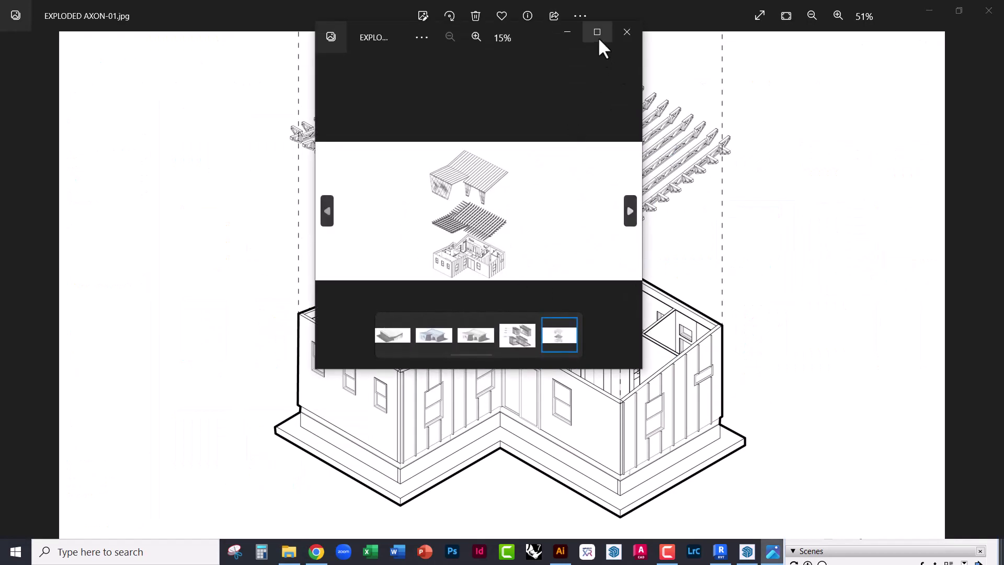
pyautogui.click(597, 33)
# Step: Examine the line quality of the roof and perforated panels in EXPLODED AXON 1, then view the whole drawing again
pyautogui.scroll(5, 504, 174)
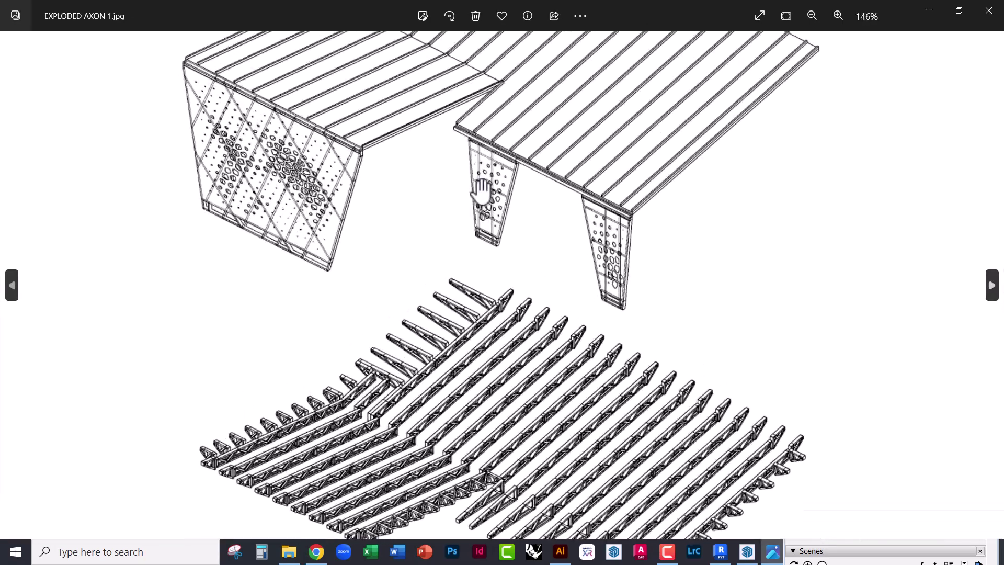
pyautogui.moveTo(511, 163); pyautogui.dragTo(495, 330)
pyautogui.scroll(6, 274, 296)
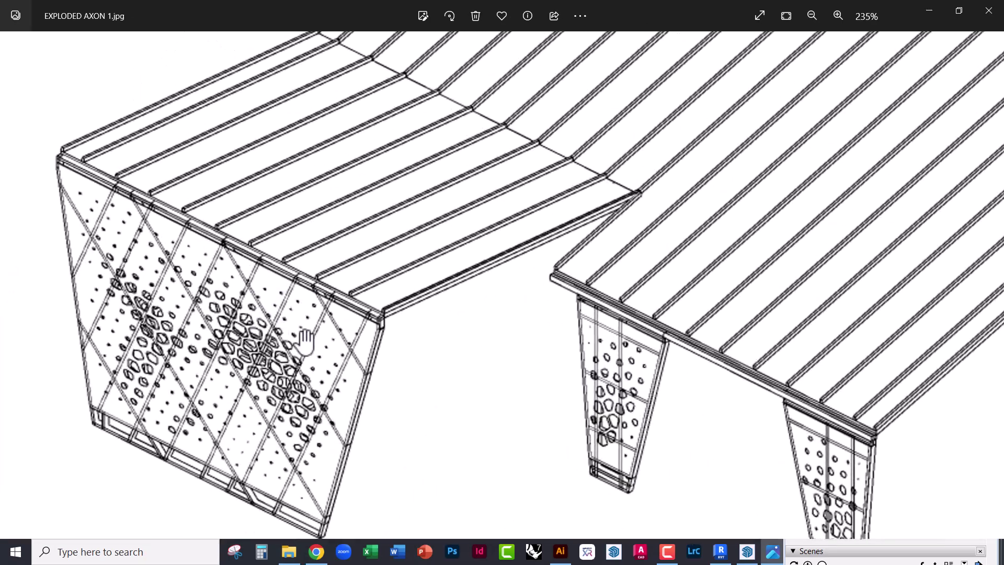
pyautogui.scroll(3, 340, 283)
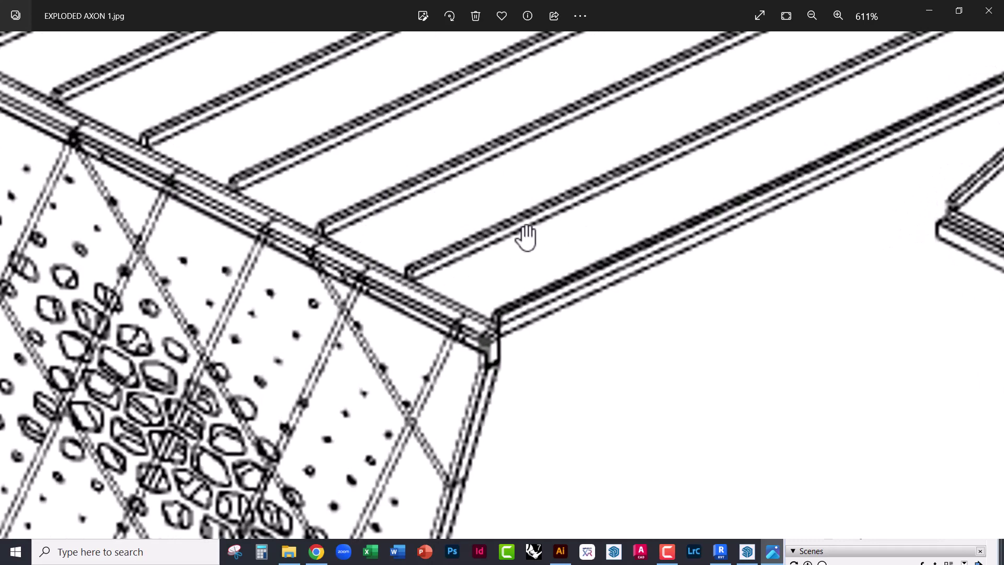
pyautogui.scroll(-12, 399, 173)
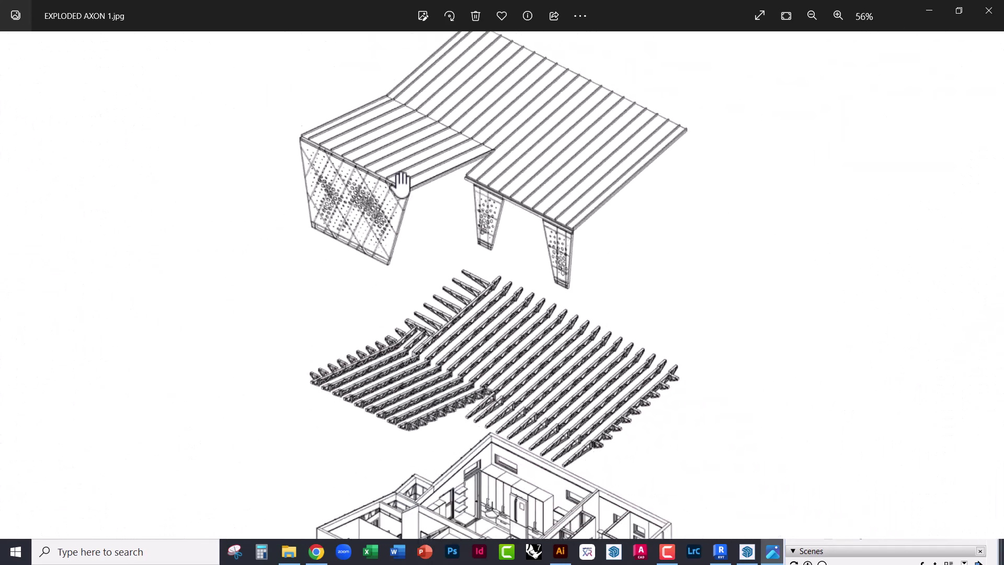
pyautogui.scroll(-1, 409, 192)
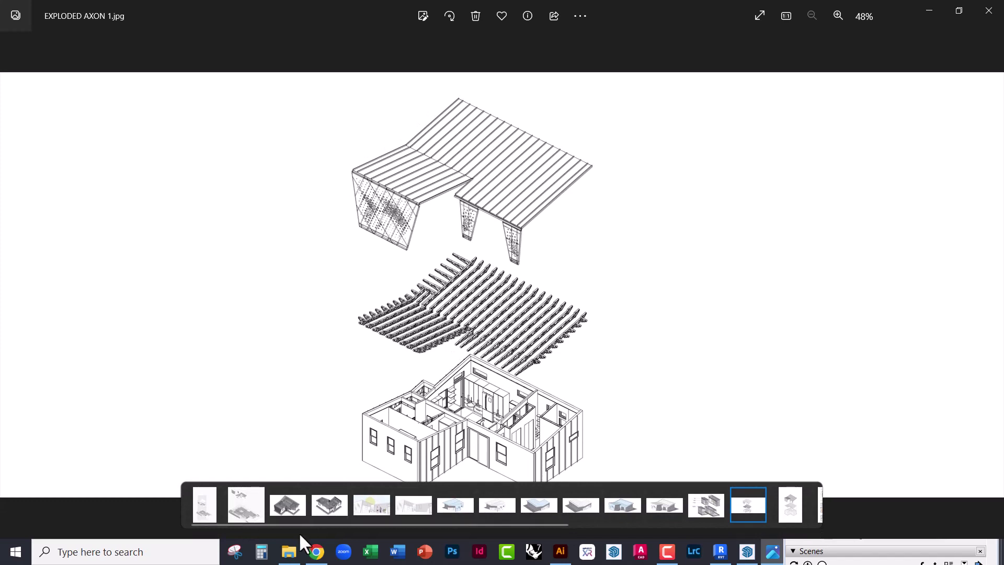
# Step: Return to SketchUp and open the export options for a second 2D graphic of the same view
pyautogui.click(620, 553)
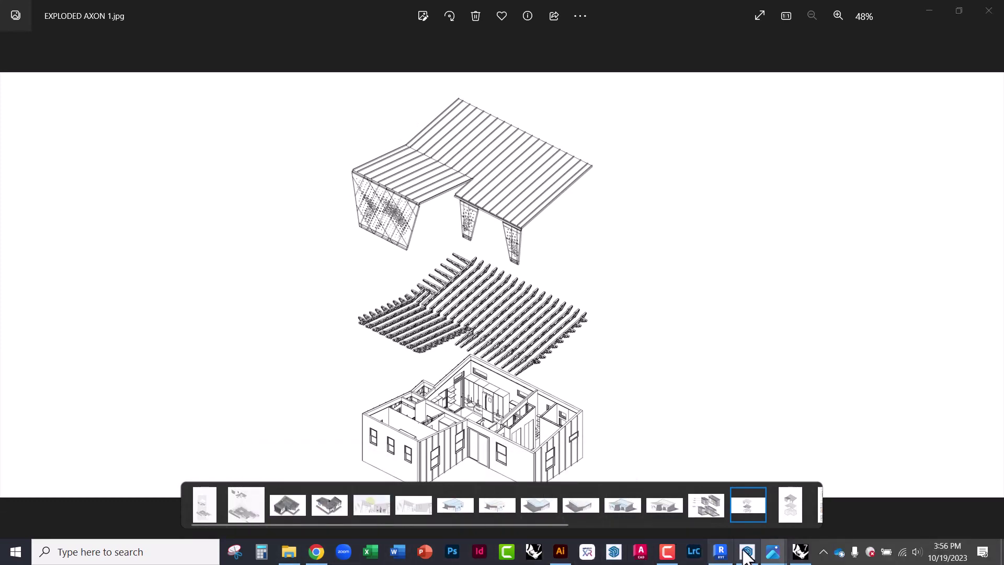
pyautogui.click(748, 552)
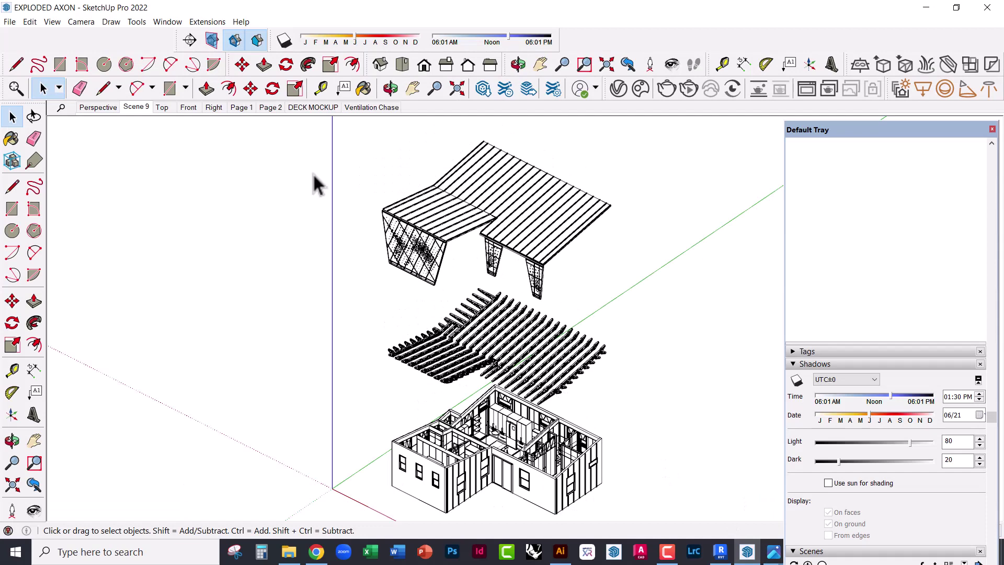
pyautogui.click(10, 22)
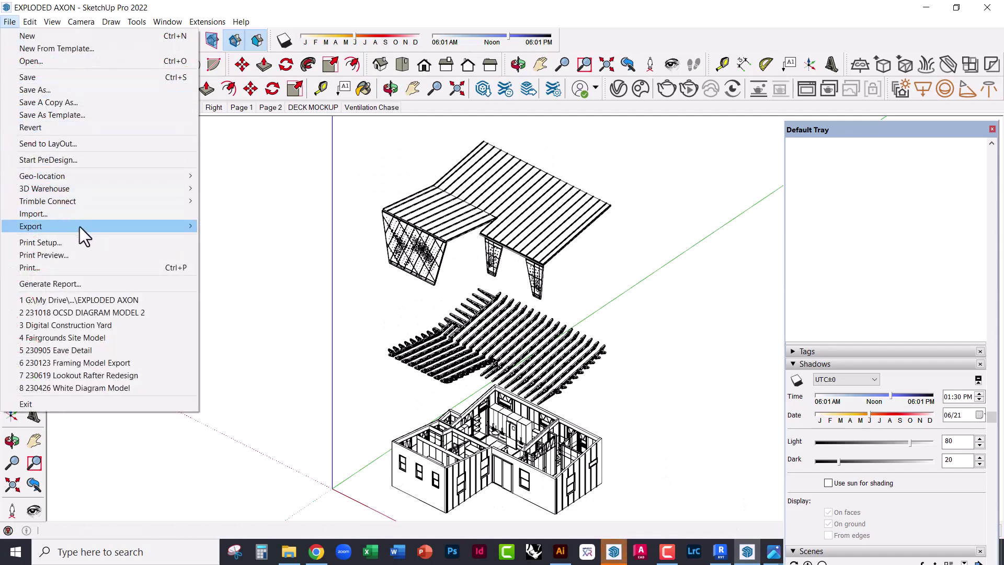
pyautogui.moveTo(142, 226)
pyautogui.click(240, 243)
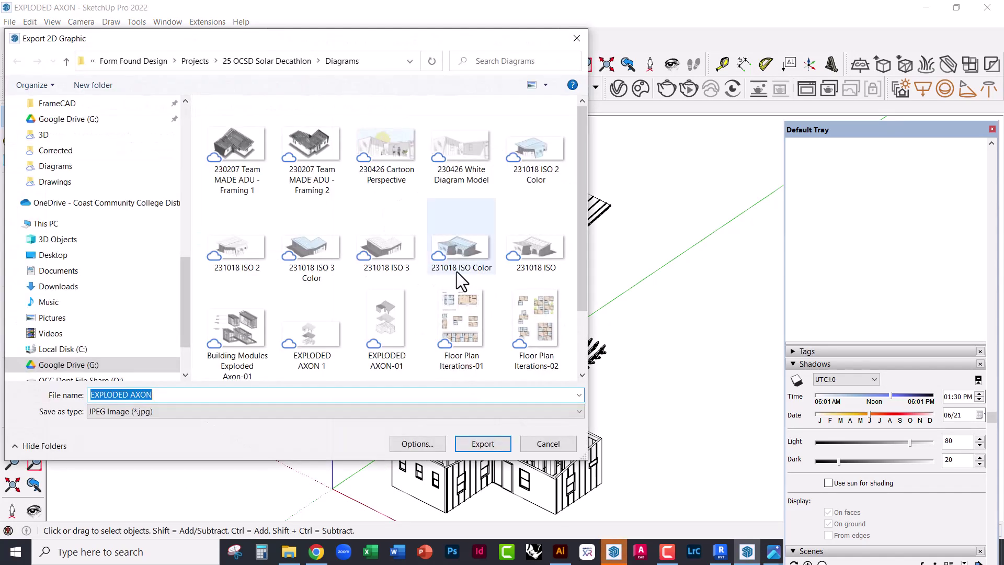
pyautogui.click(418, 446)
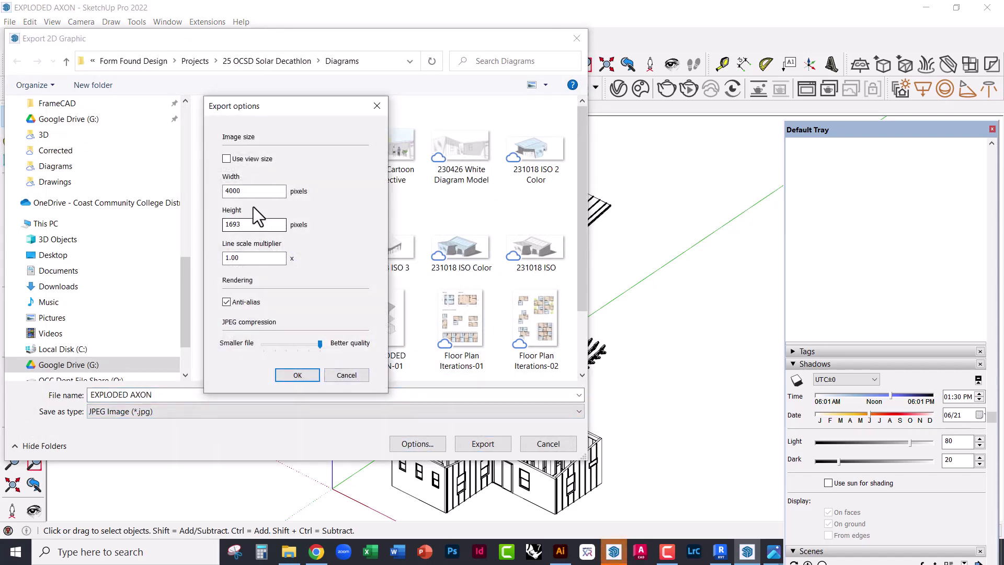
# Step: Try an export image width of 1693 pixels, then a height of 4000 pixels
pyautogui.moveTo(284, 192); pyautogui.dragTo(235, 193)
pyautogui.write('1693')
pyautogui.moveTo(244, 224); pyautogui.dragTo(203, 226)
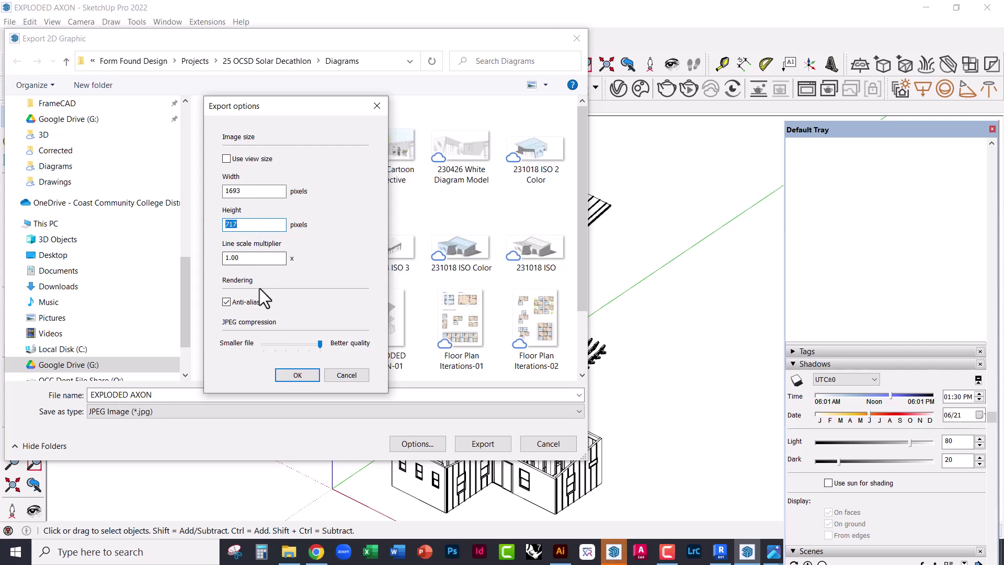
pyautogui.write('4000')
# Step: Reset the image size from the view, turn Use view size back off and accept a custom image size
pyautogui.click(226, 159)
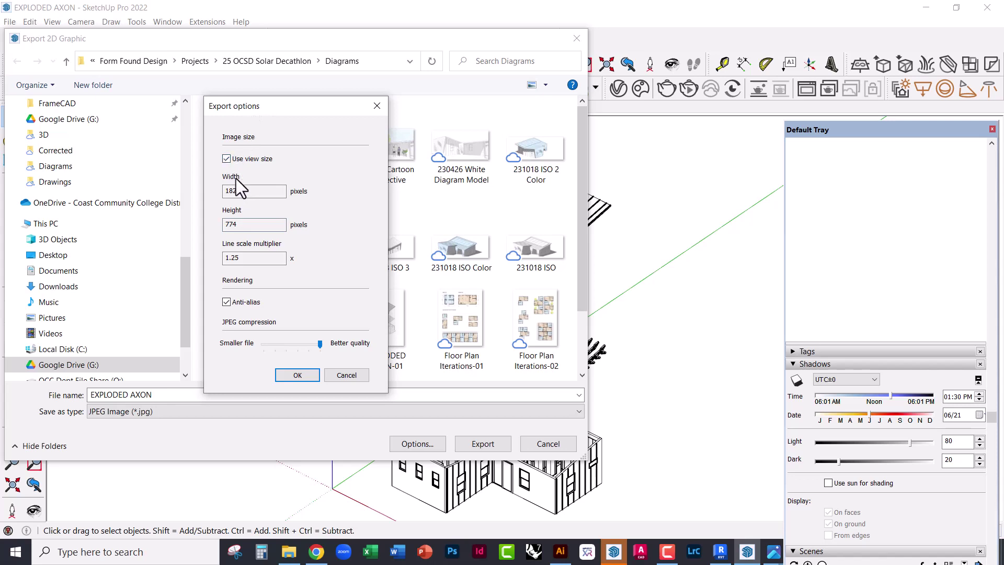
pyautogui.click(226, 159)
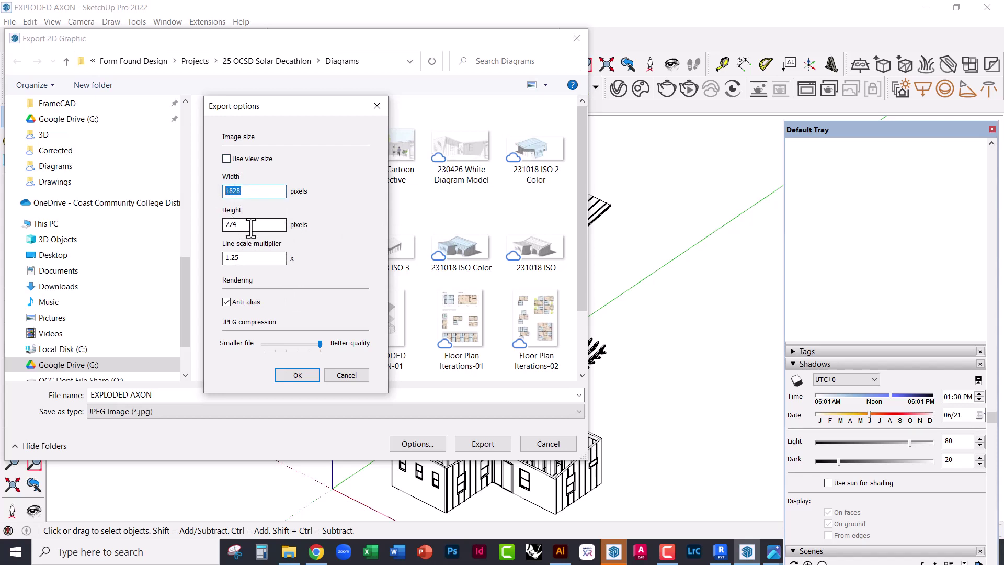
pyautogui.click(247, 226)
pyautogui.click(259, 192)
pyautogui.click(300, 375)
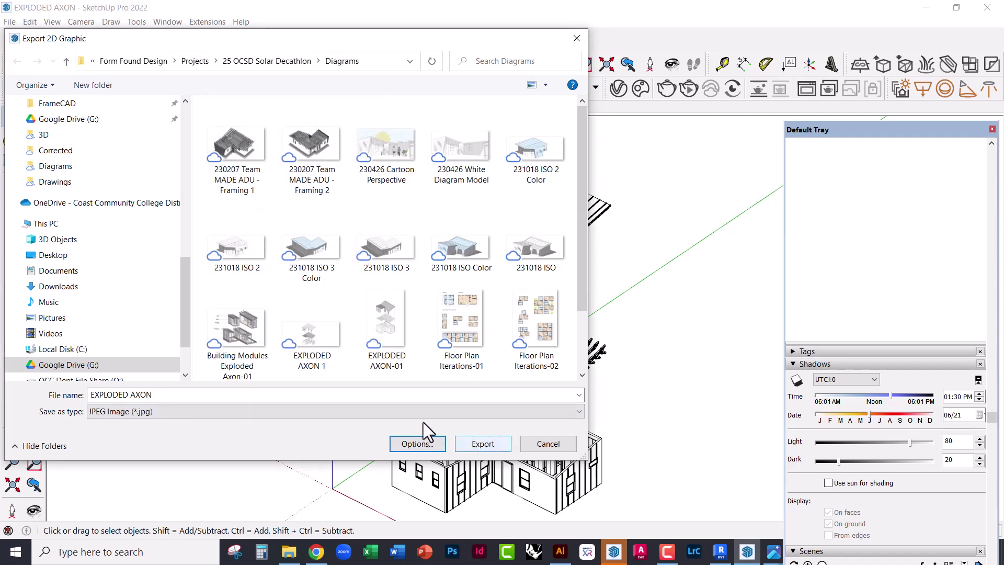
# Step: Name the second JPEG EXPLODED AXON 2 and export it to the Diagrams folder
pyautogui.click(392, 395)
pyautogui.click(397, 395)
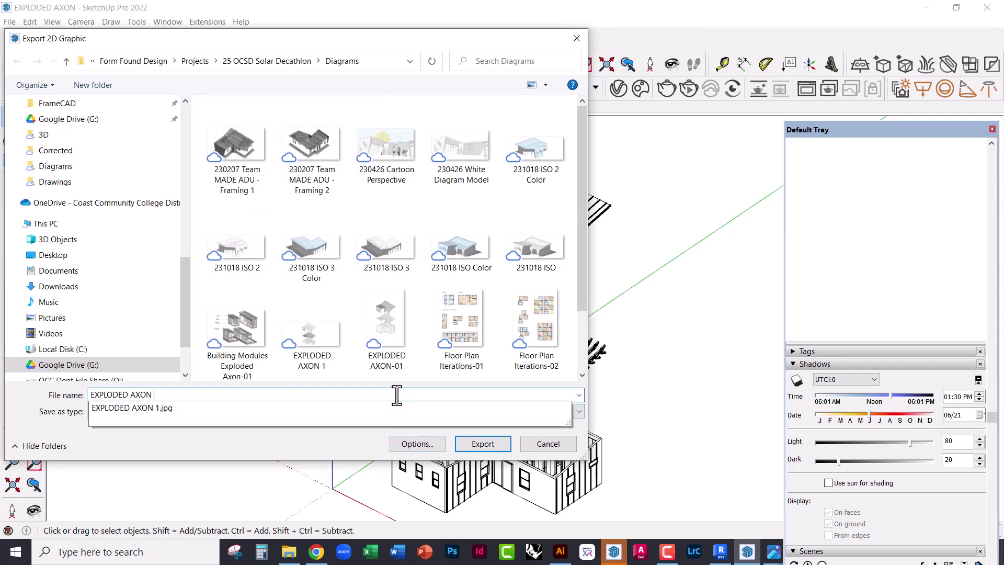
pyautogui.write('2')
pyautogui.click(482, 445)
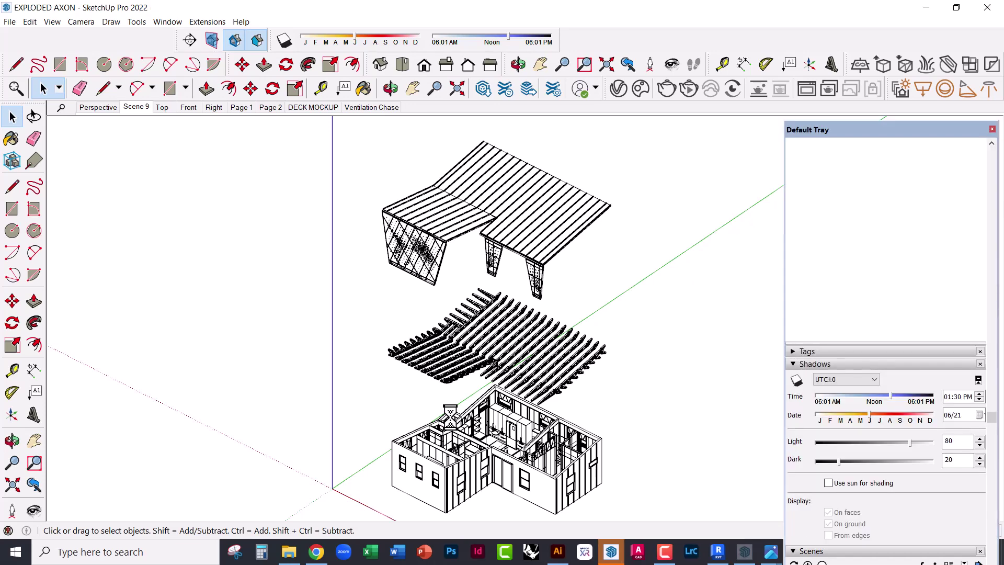
# Step: Switch to File Explorer, reload the Diagrams folder and open the EXPLODED AXON 2 image
pyautogui.click(287, 553)
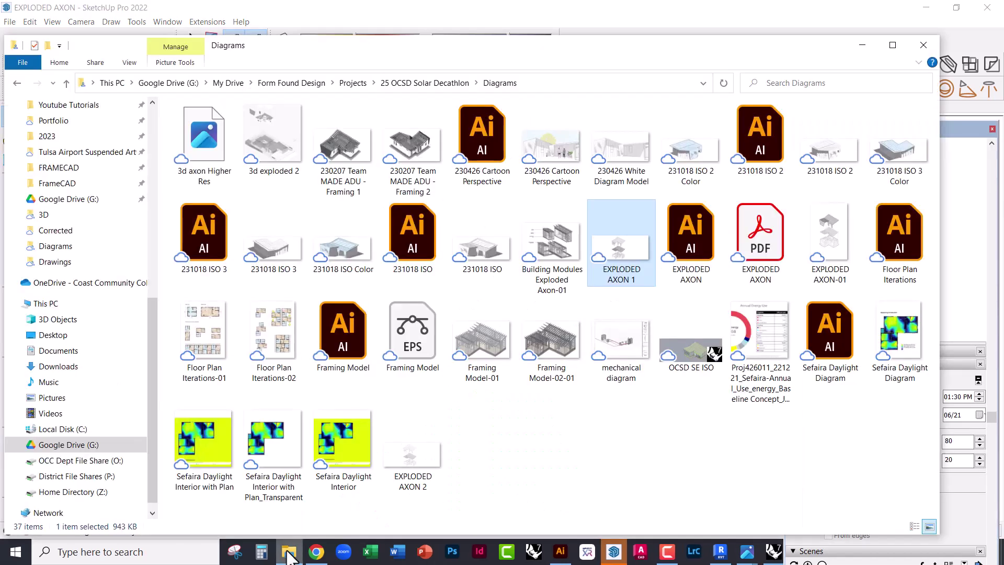
pyautogui.click(623, 416)
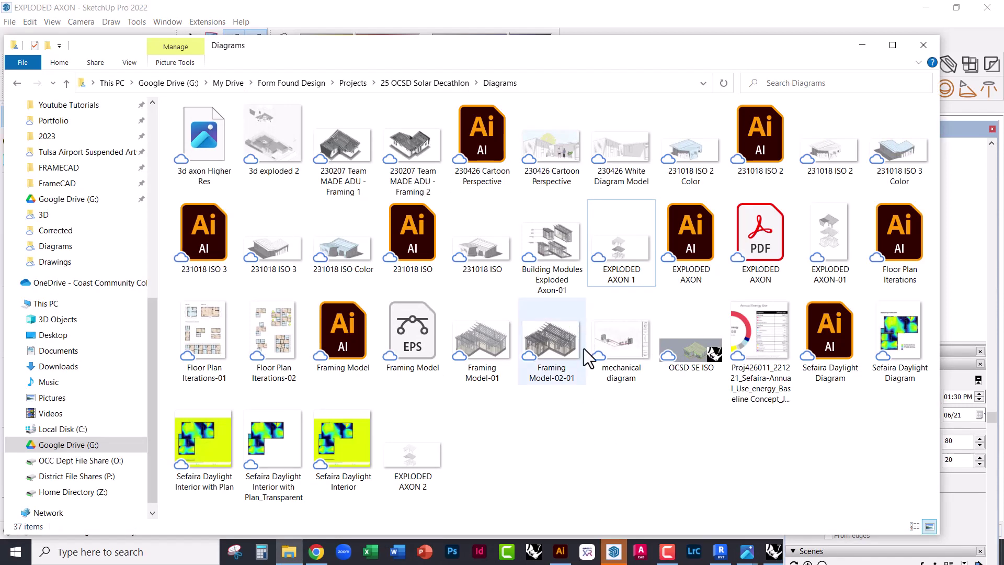
pyautogui.click(413, 83)
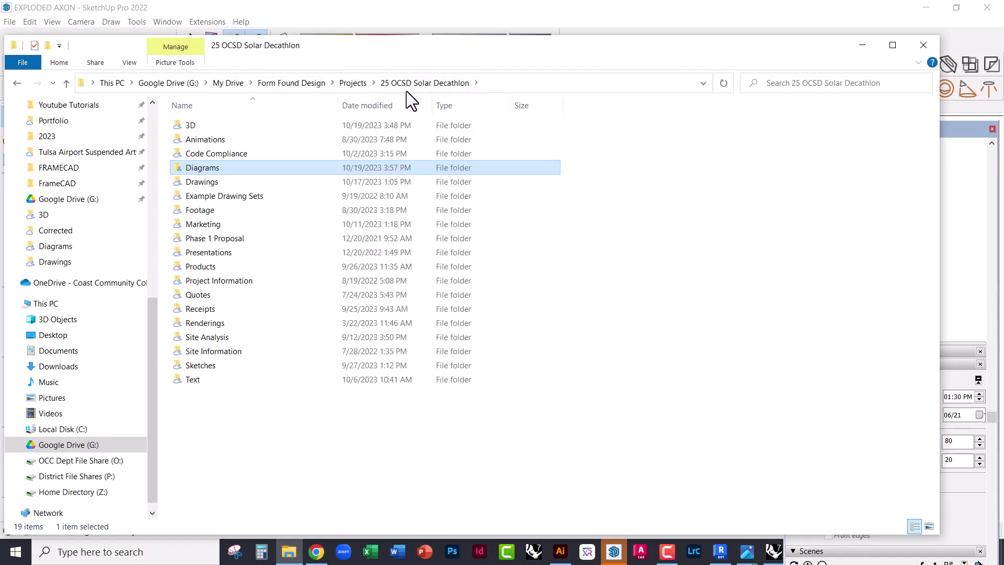
pyautogui.doubleClick(240, 166)
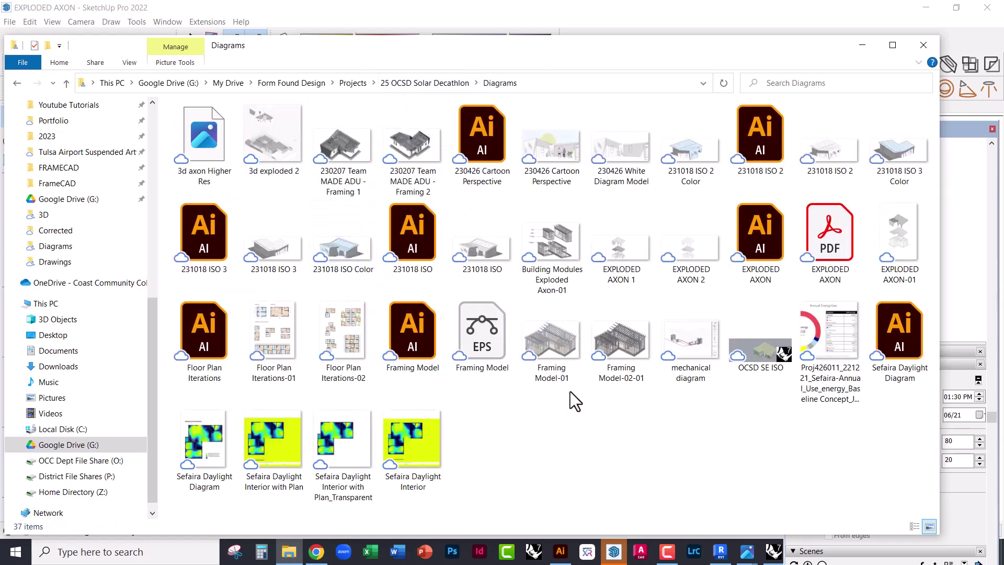
pyautogui.click(683, 251)
pyautogui.doubleClick(683, 250)
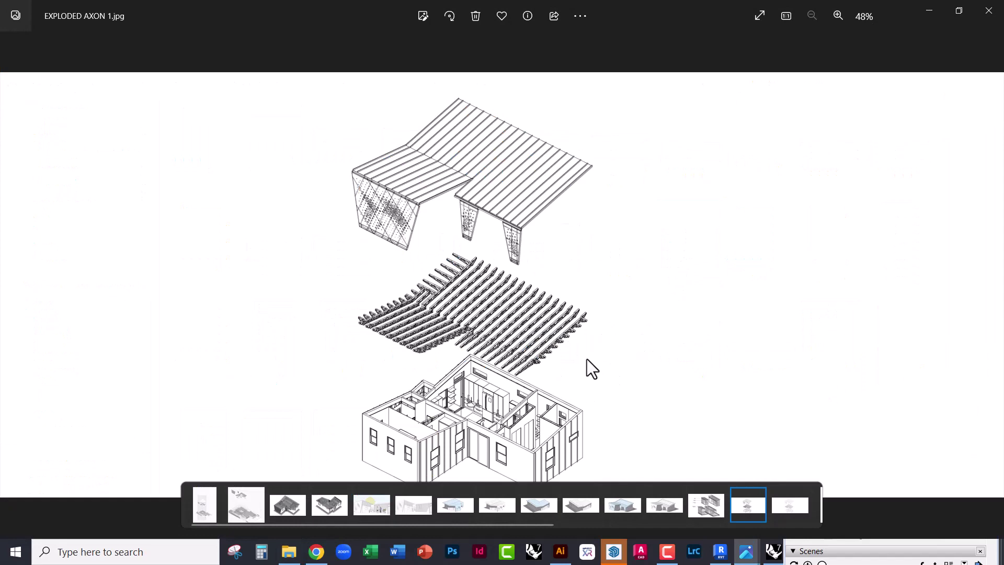
# Step: Move from EXPLODED AXON 1 to EXPLODED AXON 2 in the viewer and examine the linework around the perforated roof supports
pyautogui.scroll(1, 481, 168)
pyautogui.scroll(-1, 638, 180)
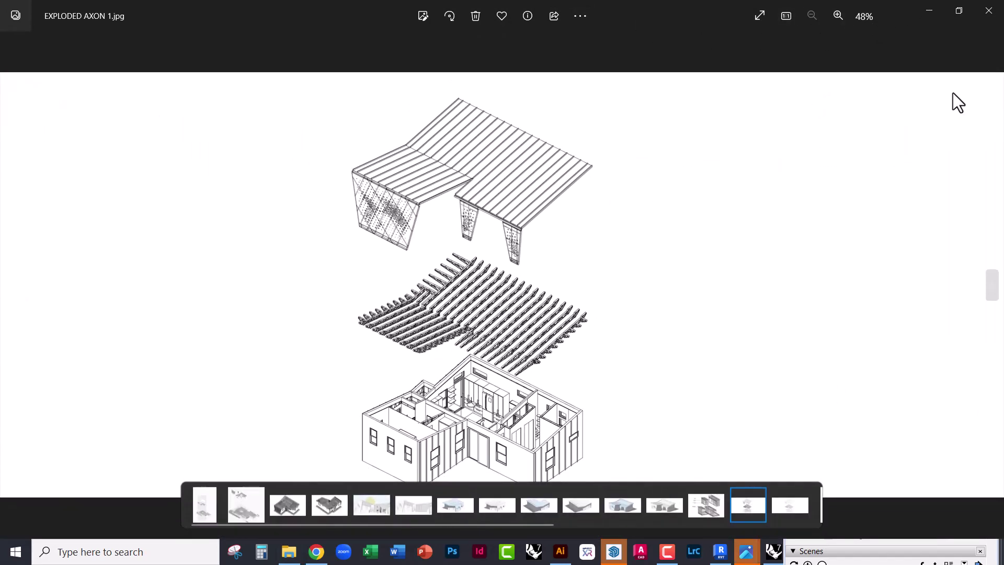
pyautogui.click(992, 285)
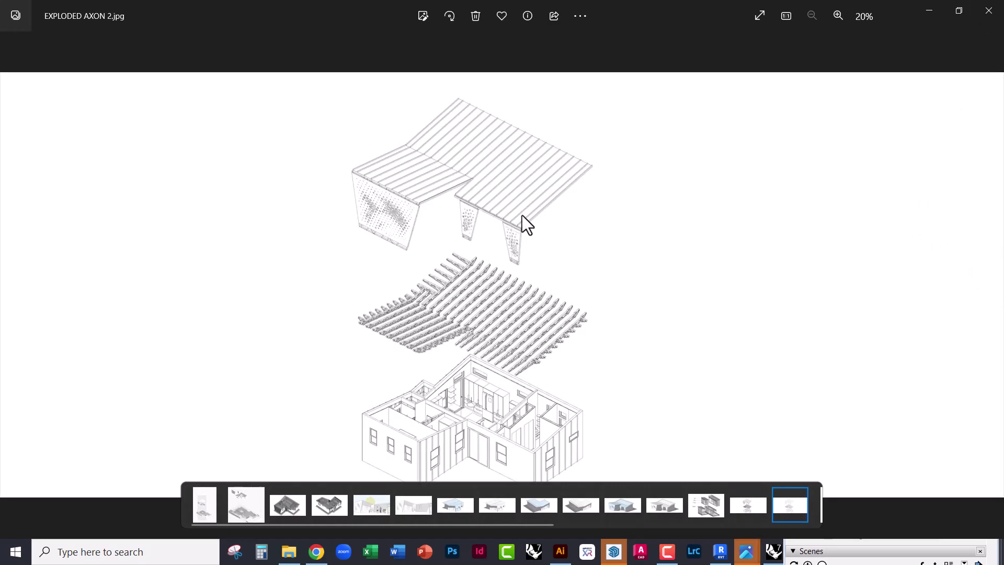
pyautogui.scroll(5, 522, 215)
pyautogui.scroll(5, 507, 205)
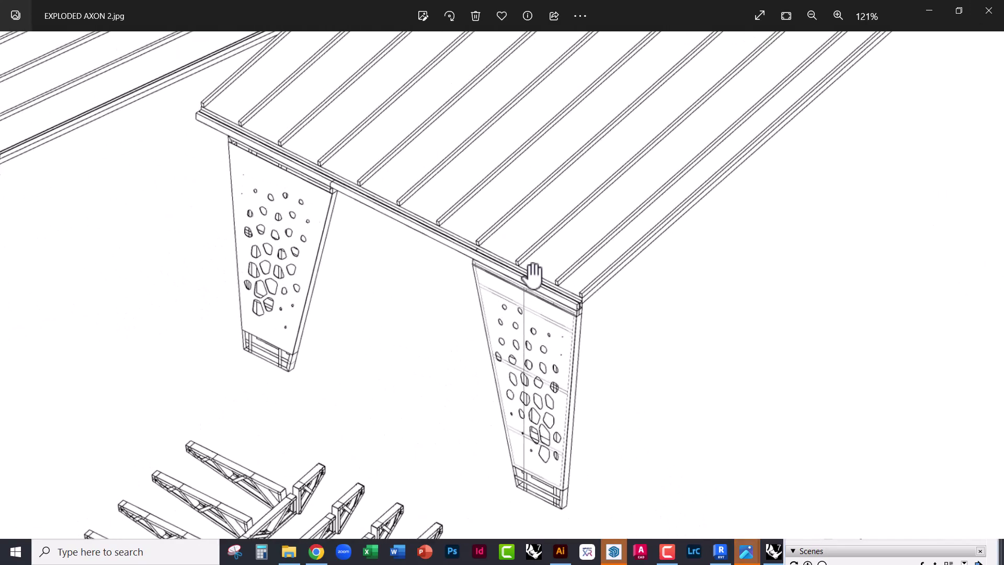
# Step: Examine the EXPLODED AXON 2 linework from the roof supports through the trusses to the walls and interior, ending with the whole drawing
pyautogui.scroll(-4, 505, 296)
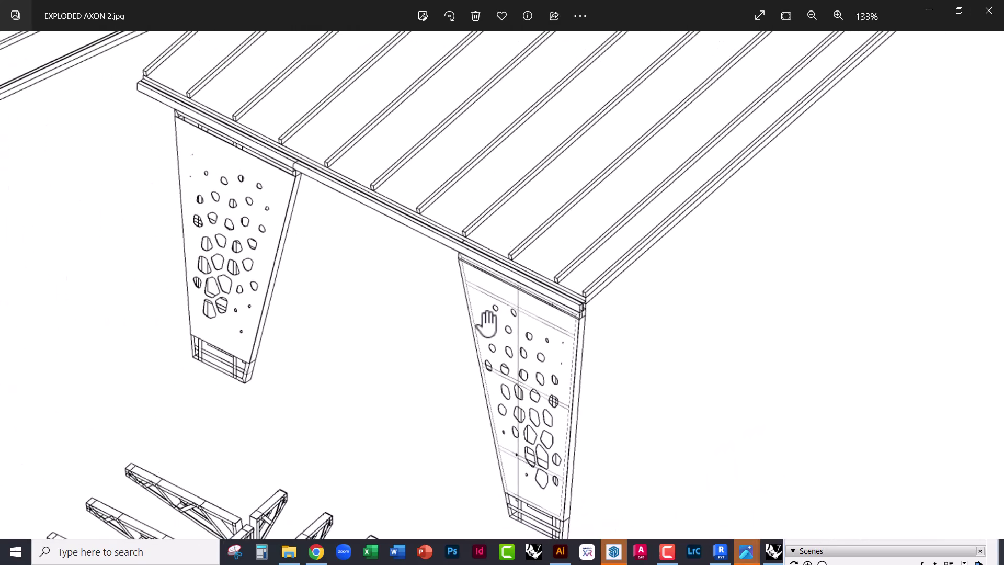
pyautogui.moveTo(477, 320); pyautogui.dragTo(565, 68)
pyautogui.moveTo(441, 376); pyautogui.dragTo(437, 191)
pyautogui.scroll(-5, 438, 190)
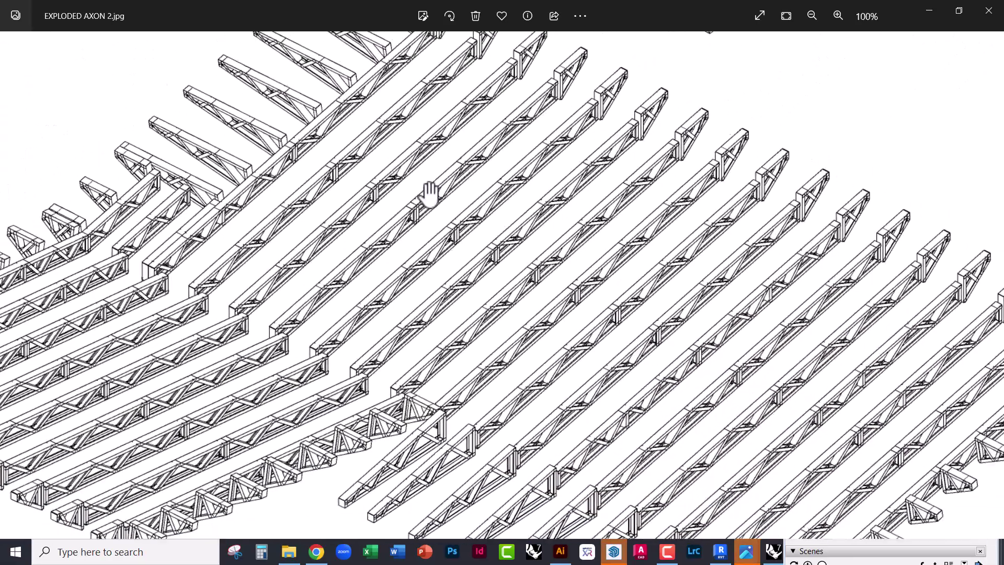
pyautogui.scroll(4, 455, 365)
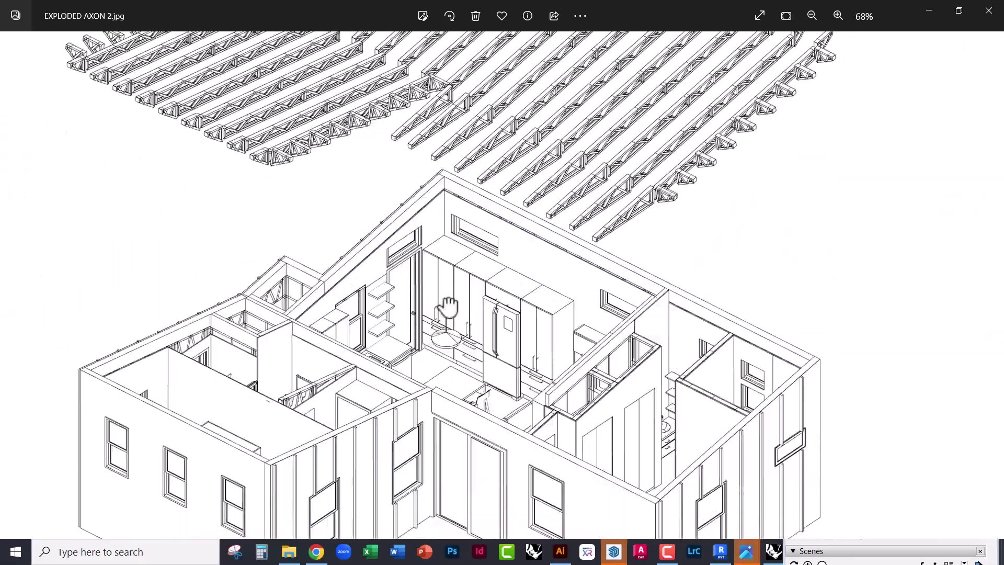
pyautogui.moveTo(449, 306); pyautogui.dragTo(447, 266)
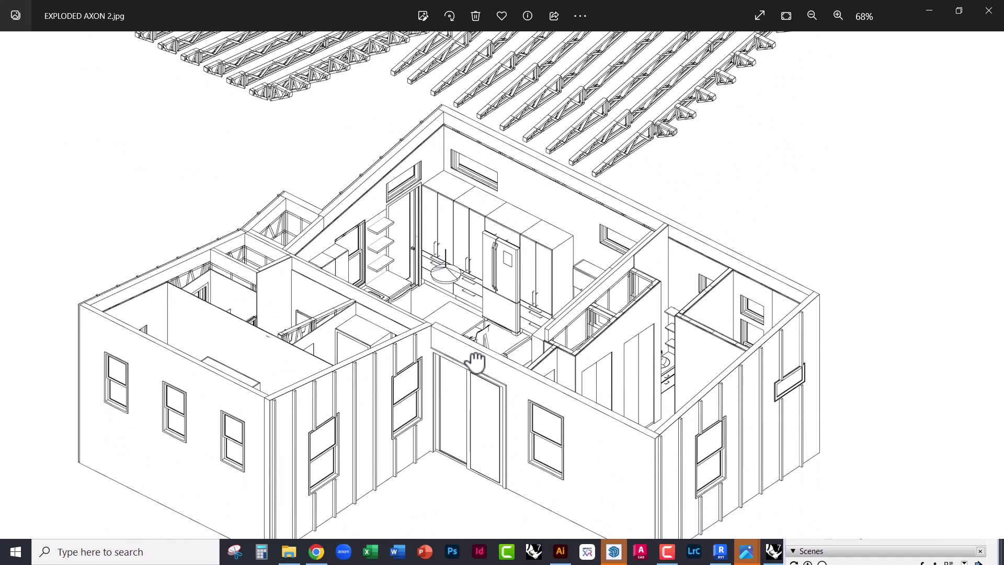
pyautogui.moveTo(475, 352); pyautogui.dragTo(449, 281)
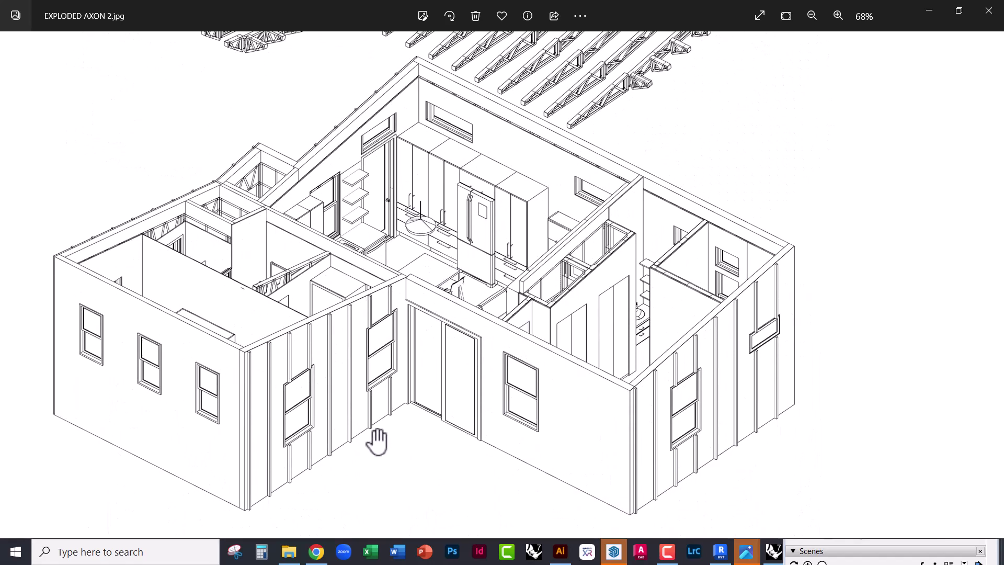
pyautogui.scroll(-3, 379, 441)
pyautogui.scroll(-1, 451, 433)
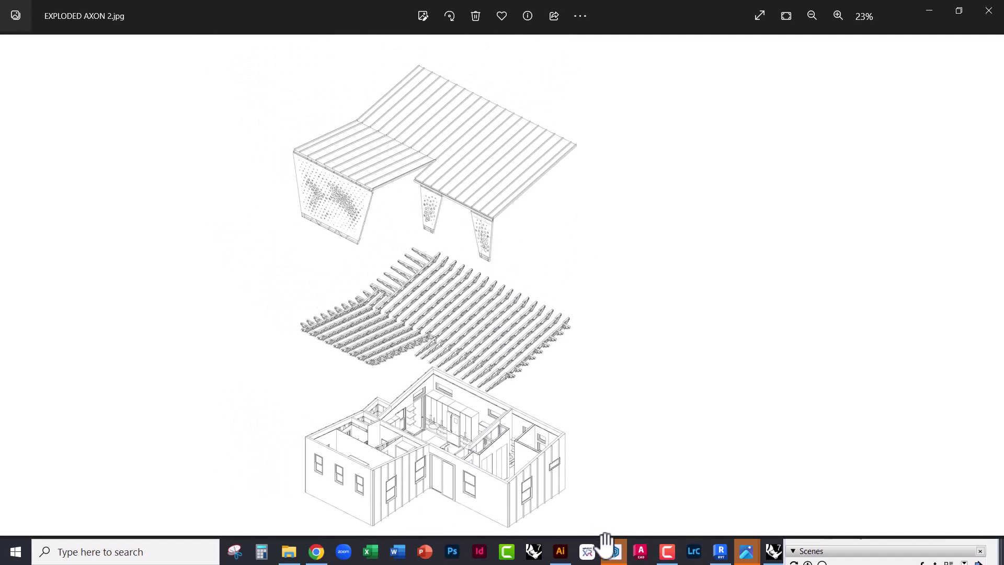
# Step: Close the extra small image preview window and switch to the EXPLODED AXON model in SketchUp
pyautogui.moveTo(749, 554)
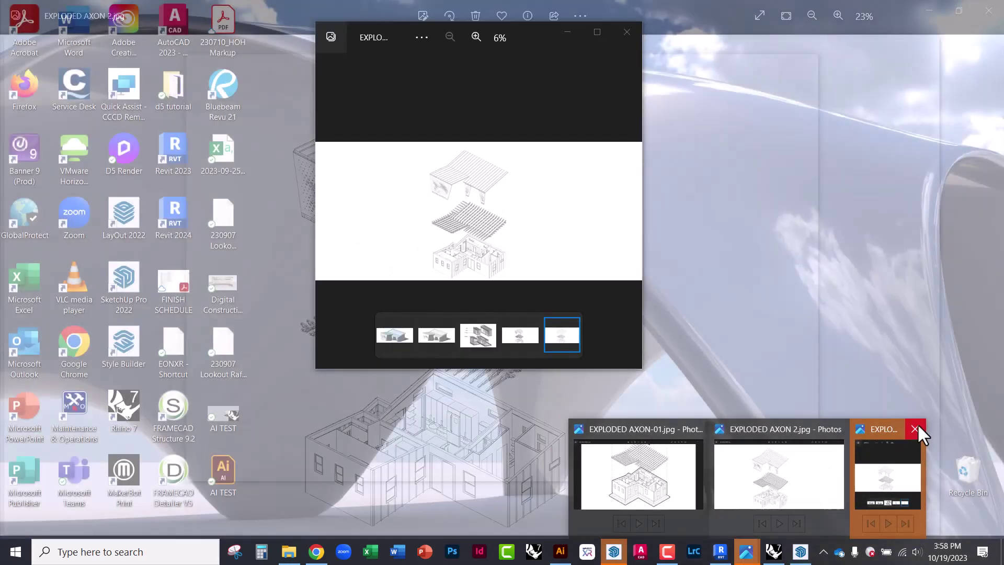
pyautogui.click(917, 423)
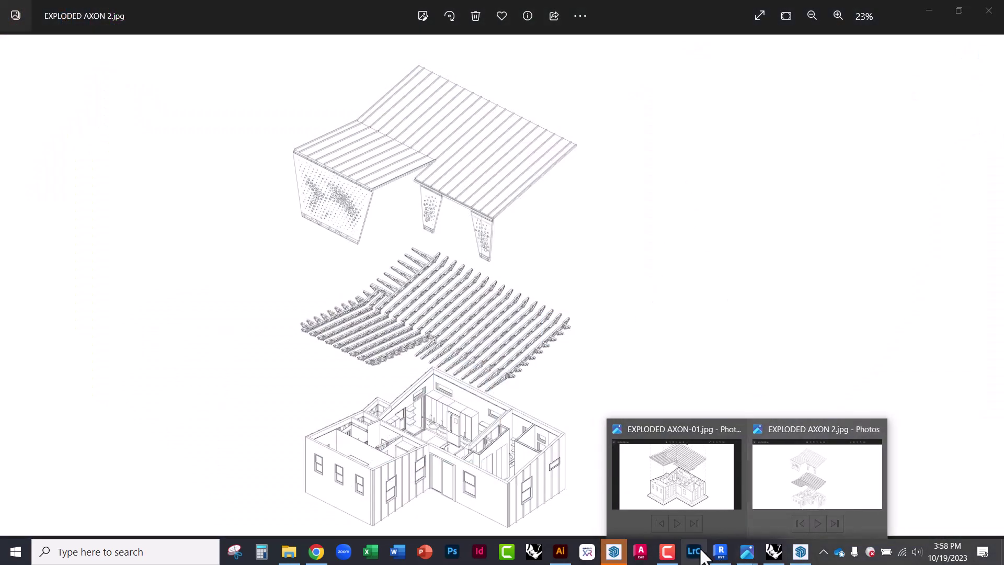
pyautogui.click(801, 551)
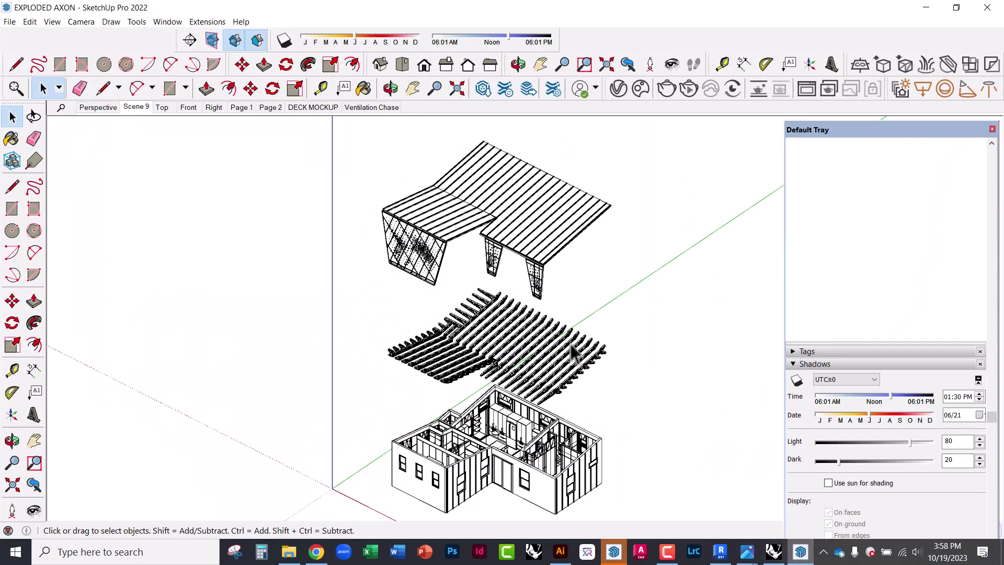
# Step: Export the scene as a 2D graphic in EPS format, named EXPLODED AXON, to the Diagrams folder
pyautogui.click(3, 22)
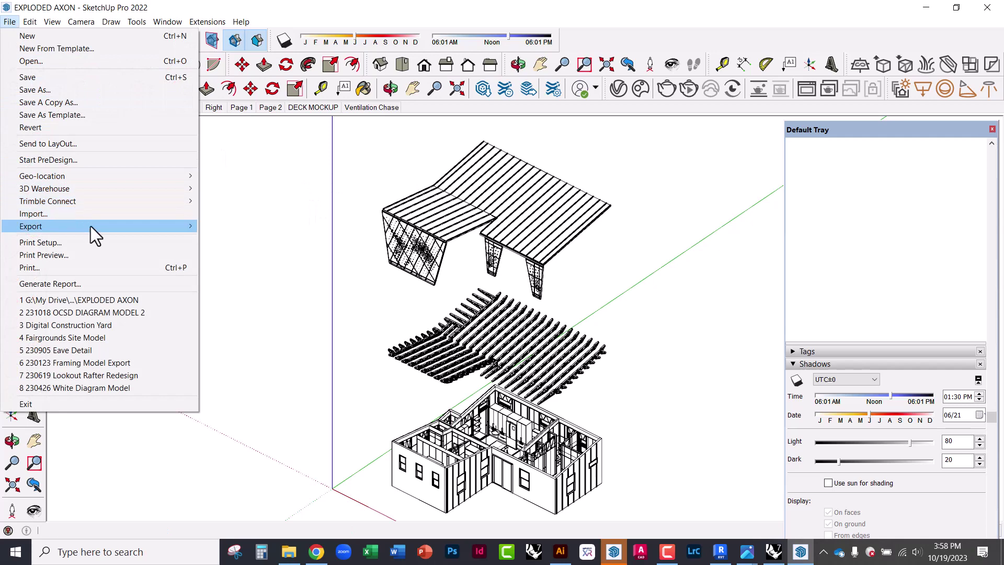
pyautogui.moveTo(90, 226)
pyautogui.click(234, 239)
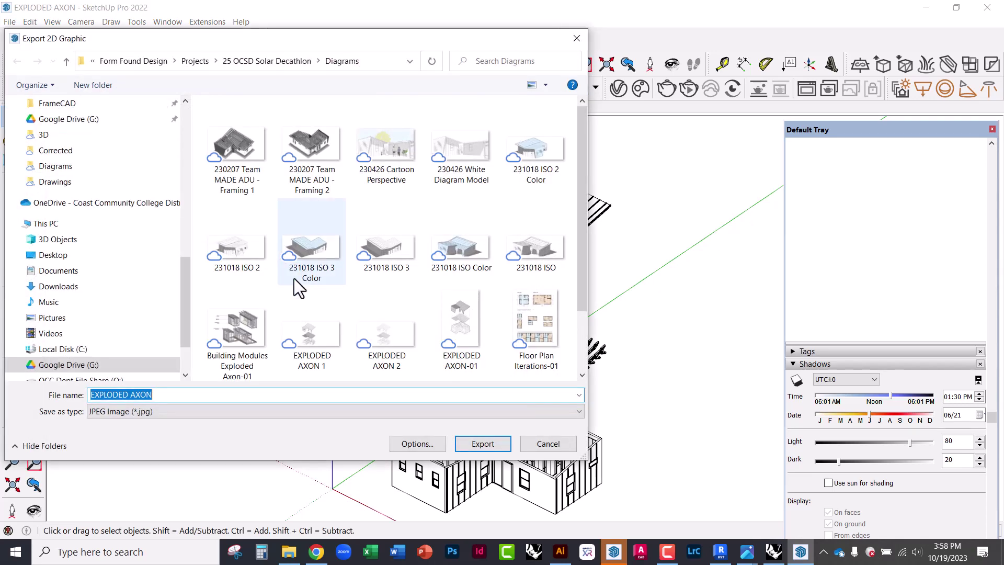
pyautogui.click(150, 411)
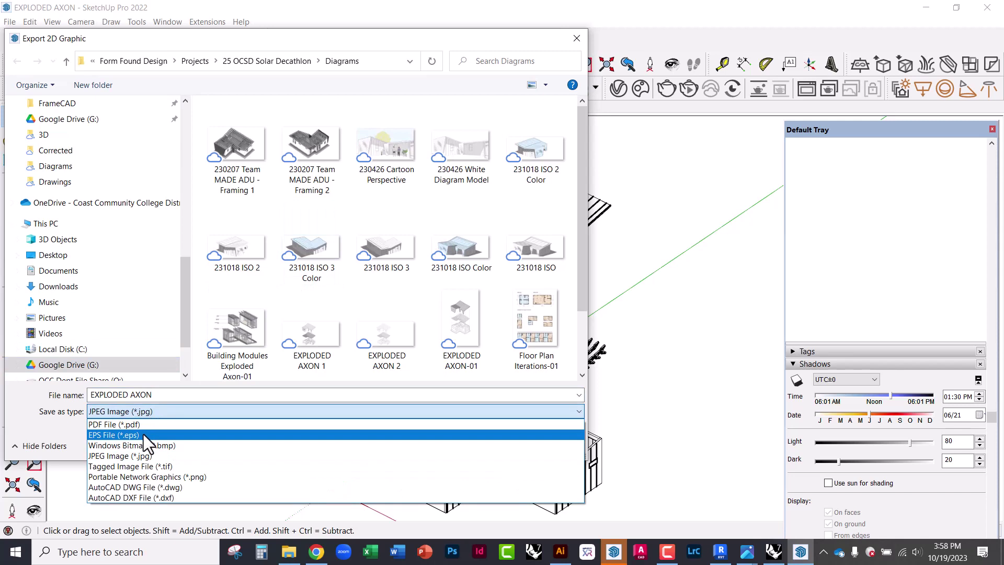
pyautogui.click(143, 434)
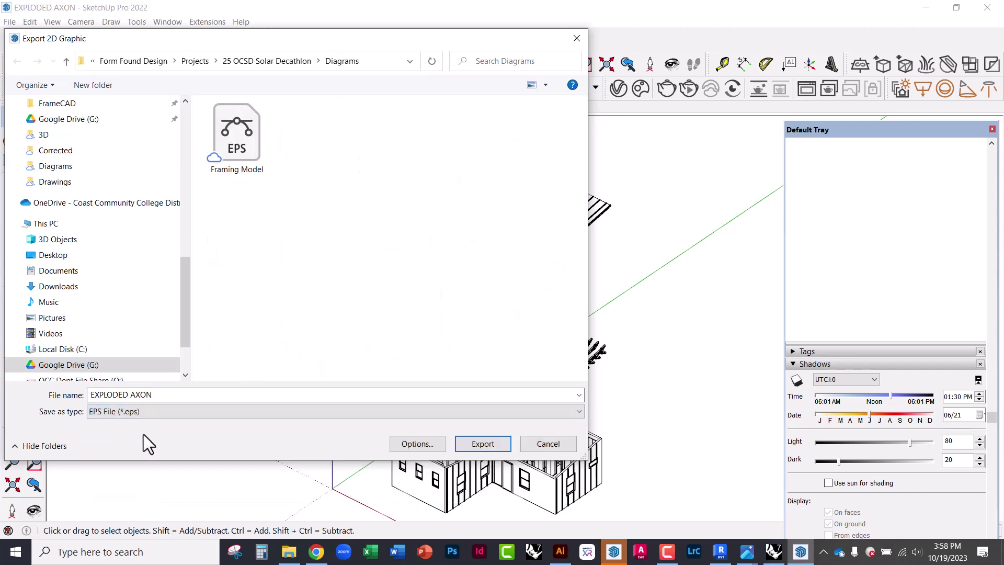
pyautogui.click(483, 443)
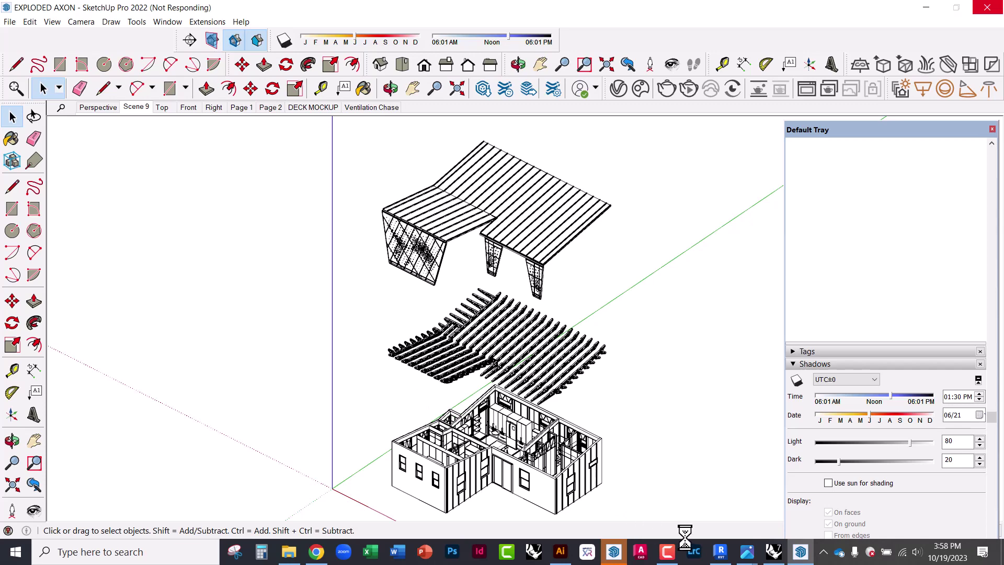
# Step: Switch to Illustrator and try to open the EXPLODED AXON EPS file from the Diagrams folder
pyautogui.click(561, 551)
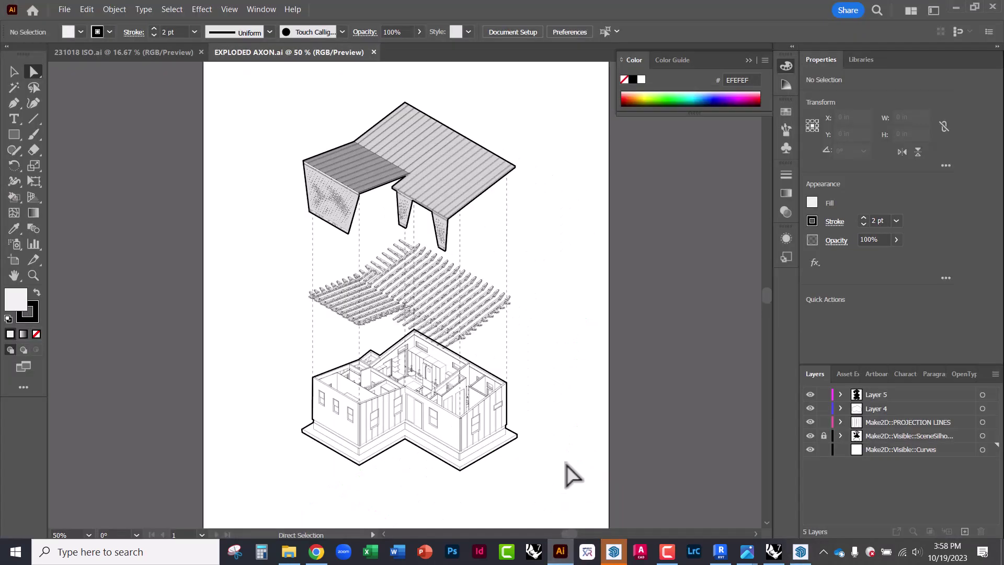
pyautogui.click(63, 10)
pyautogui.click(74, 49)
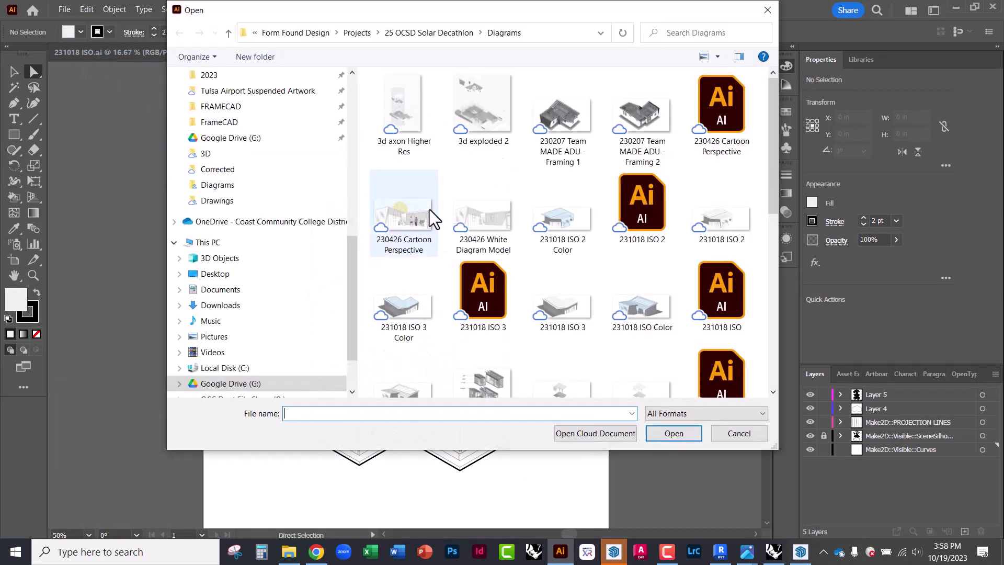
pyautogui.moveTo(500, 452); pyautogui.dragTo(511, 544)
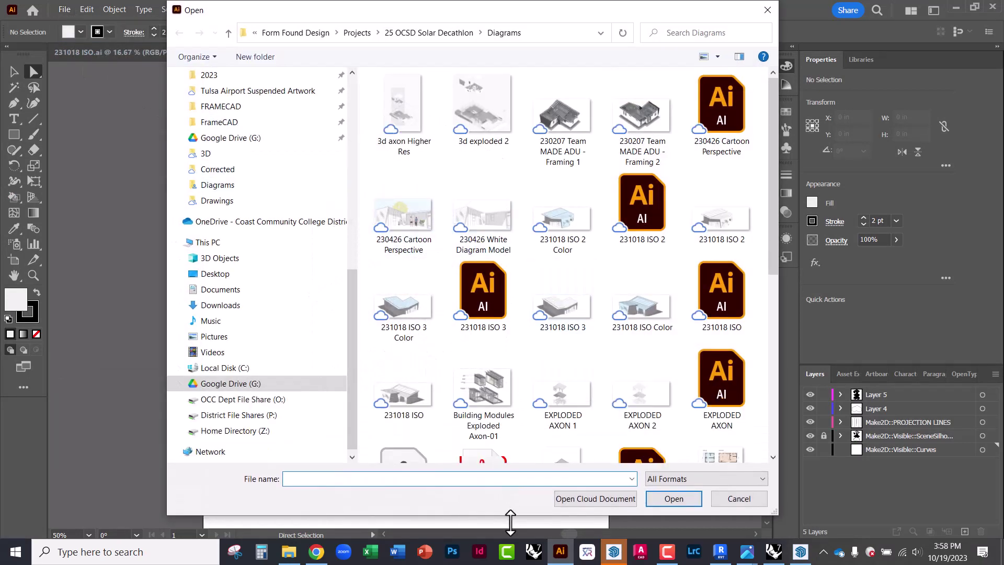
pyautogui.scroll(-5, 628, 396)
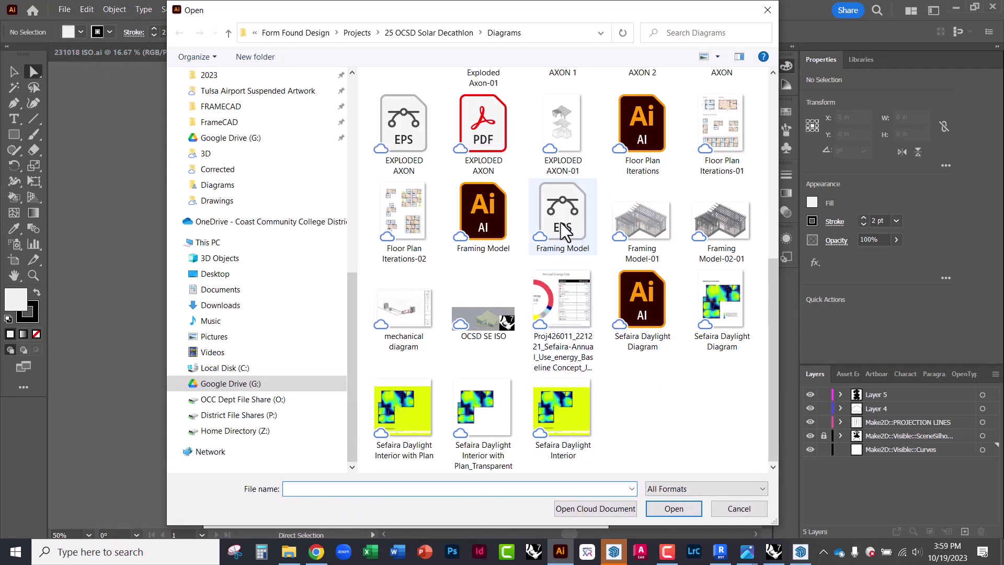
pyautogui.doubleClick(413, 141)
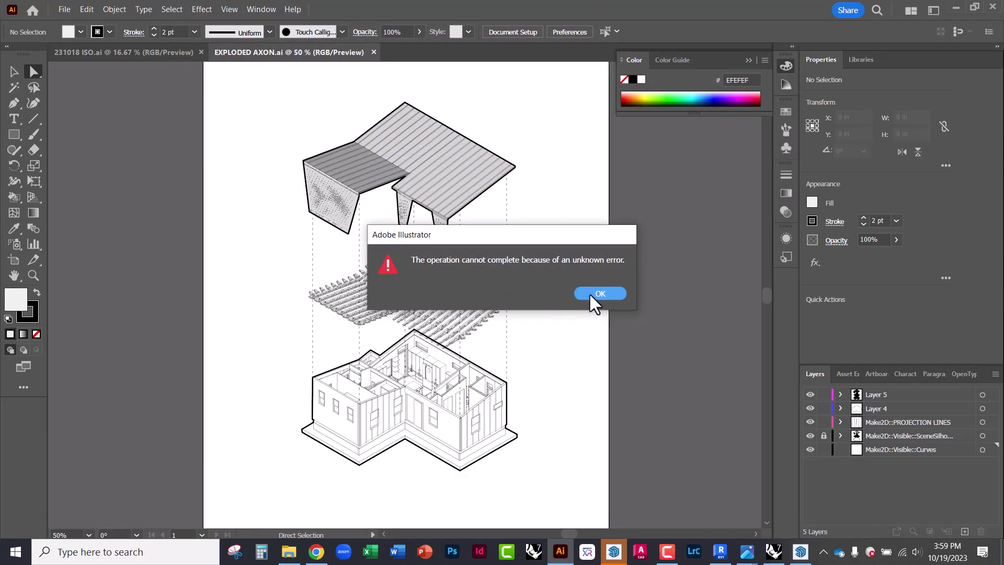
pyautogui.click(596, 294)
# Step: Retry opening the EXPLODED AXON EPS file in Illustrator
pyautogui.click(63, 10)
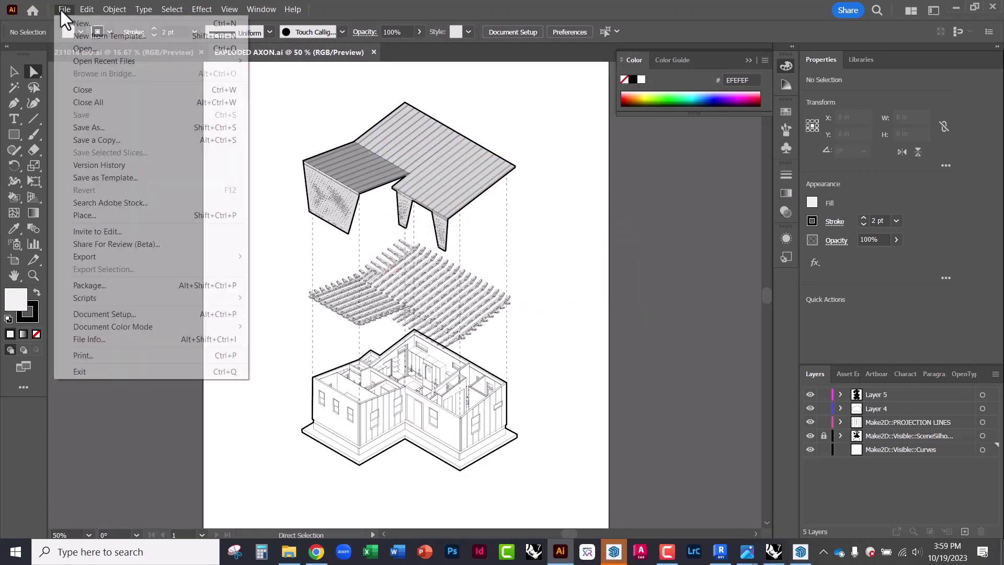
pyautogui.click(71, 48)
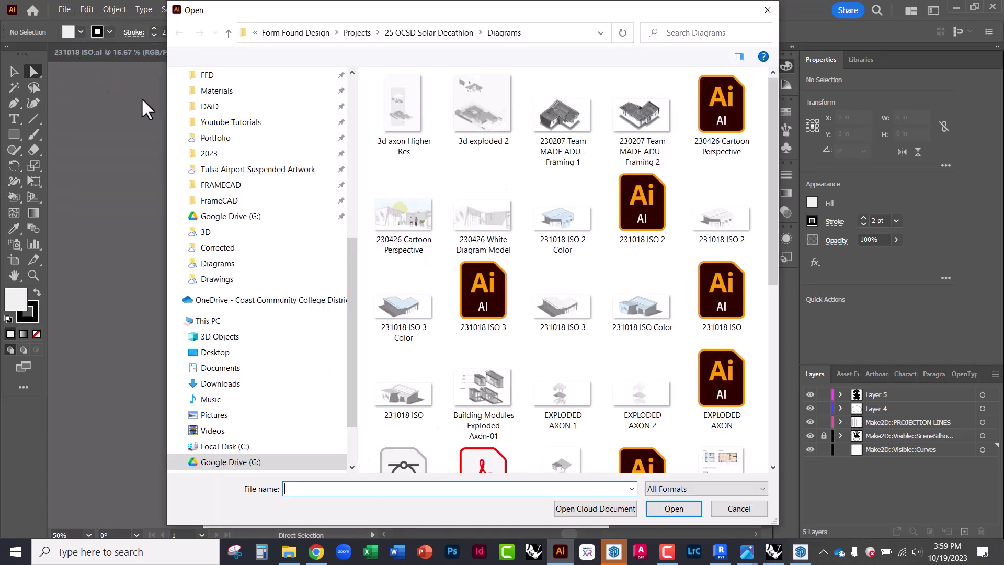
pyautogui.scroll(-6, 403, 340)
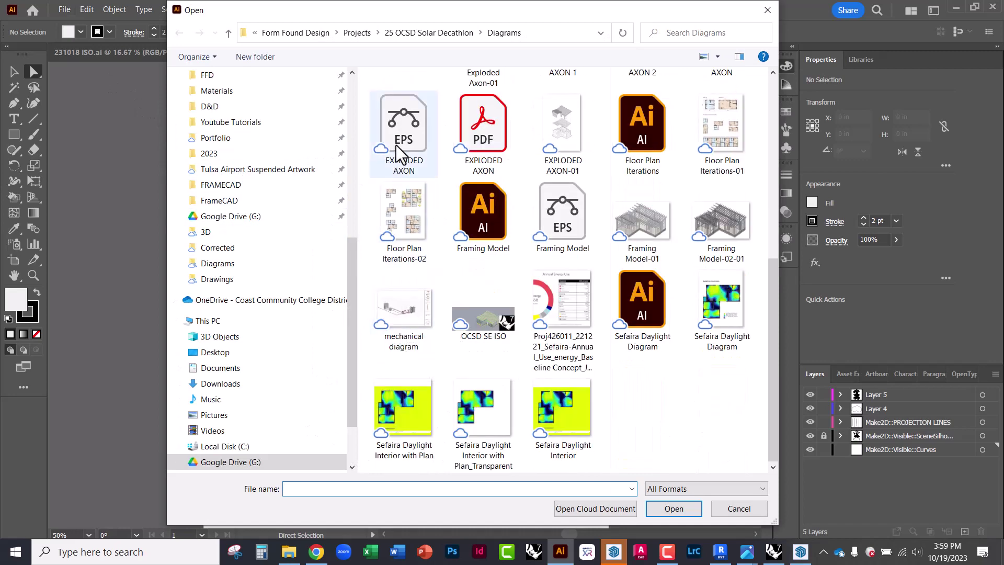
pyautogui.doubleClick(399, 153)
pyautogui.click(600, 294)
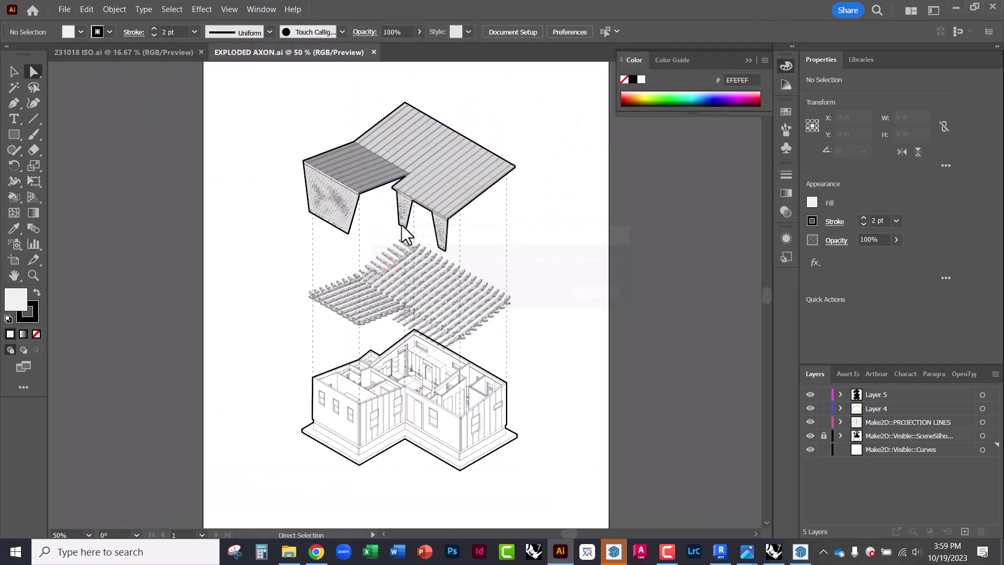
# Step: Switch to File Explorer and check the Diagrams folder for the exported EXPLODED AXON EPS file
pyautogui.click(65, 10)
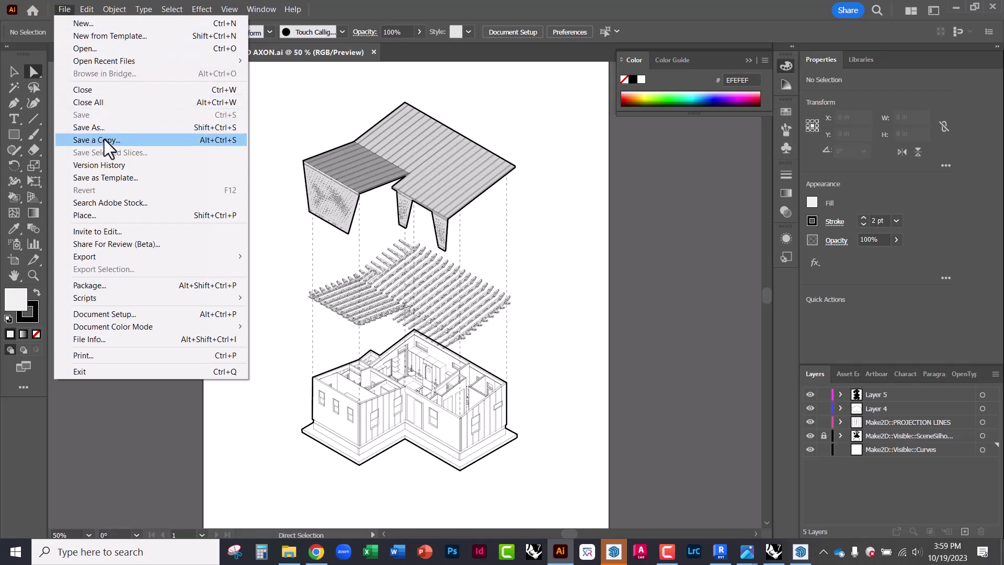
pyautogui.click(120, 400)
pyautogui.click(288, 551)
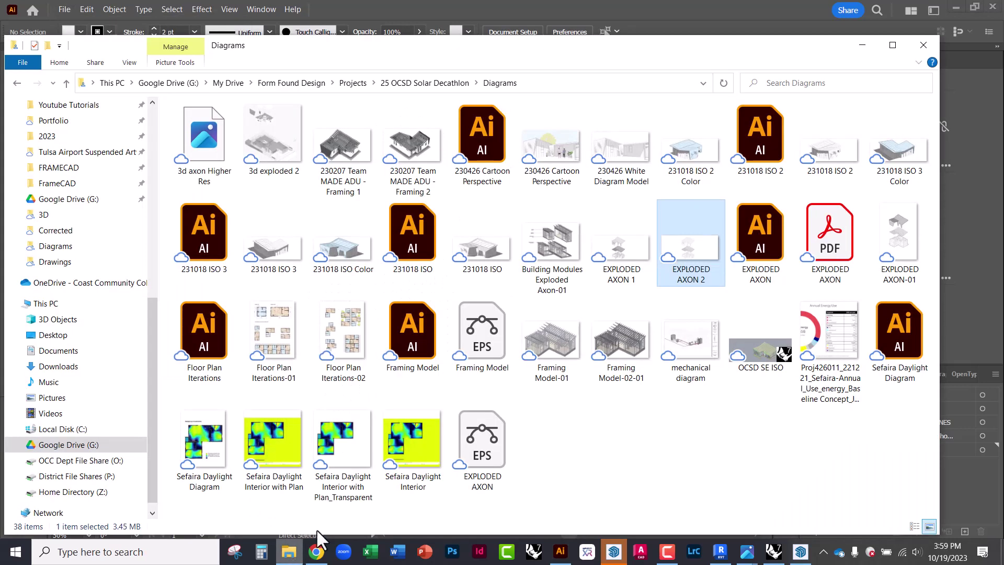
pyautogui.click(589, 451)
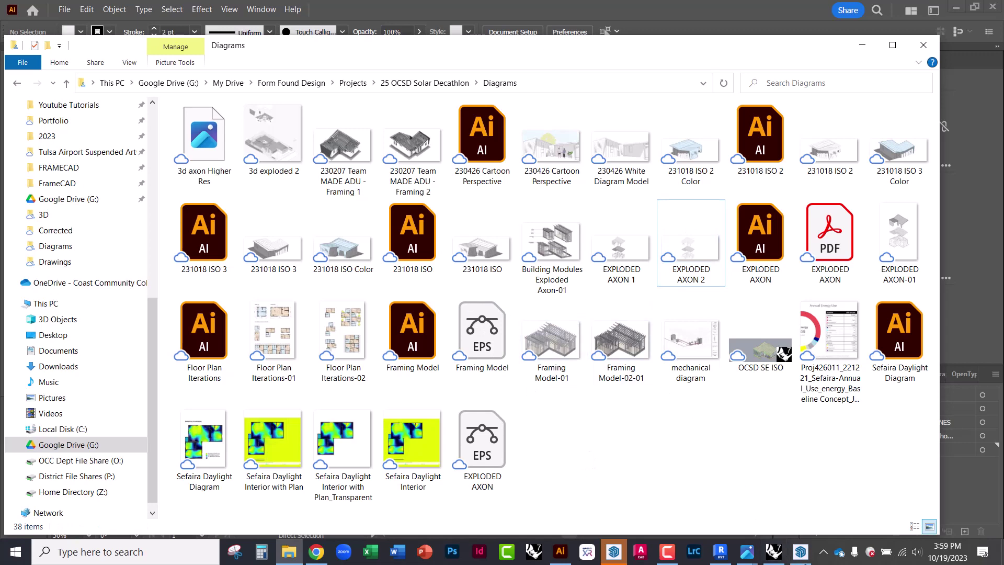
# Step: Return to SketchUp, review the 2D graphic export set to AutoCAD DWG for EXPLODED AXON, and leave without exporting
pyautogui.click(800, 555)
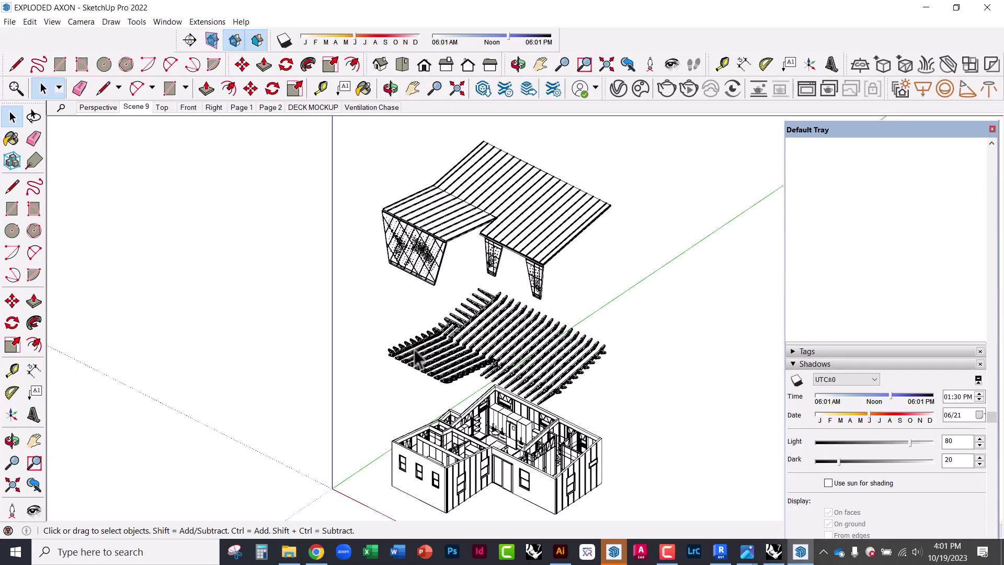
pyautogui.click(11, 22)
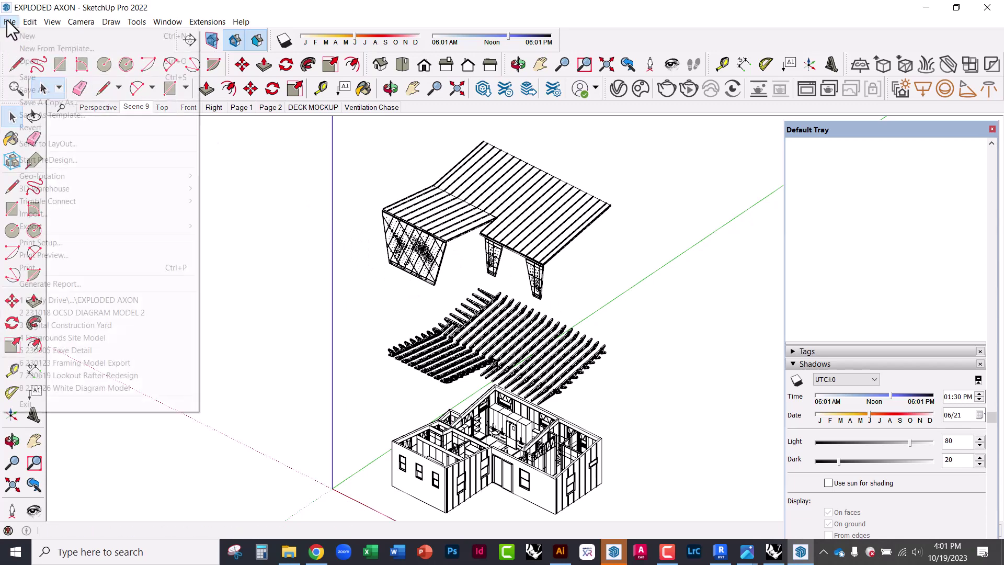
pyautogui.moveTo(124, 229)
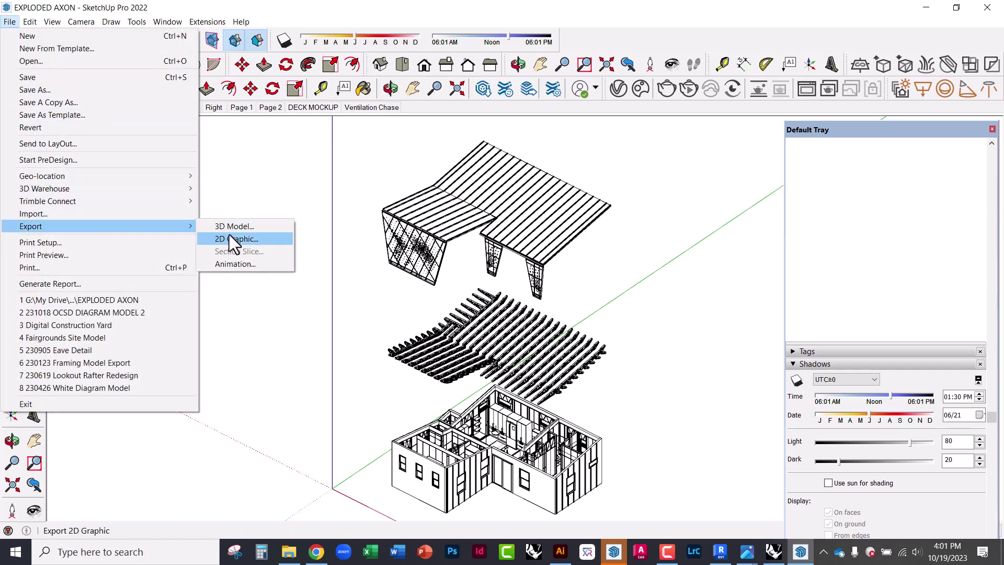
pyautogui.click(234, 239)
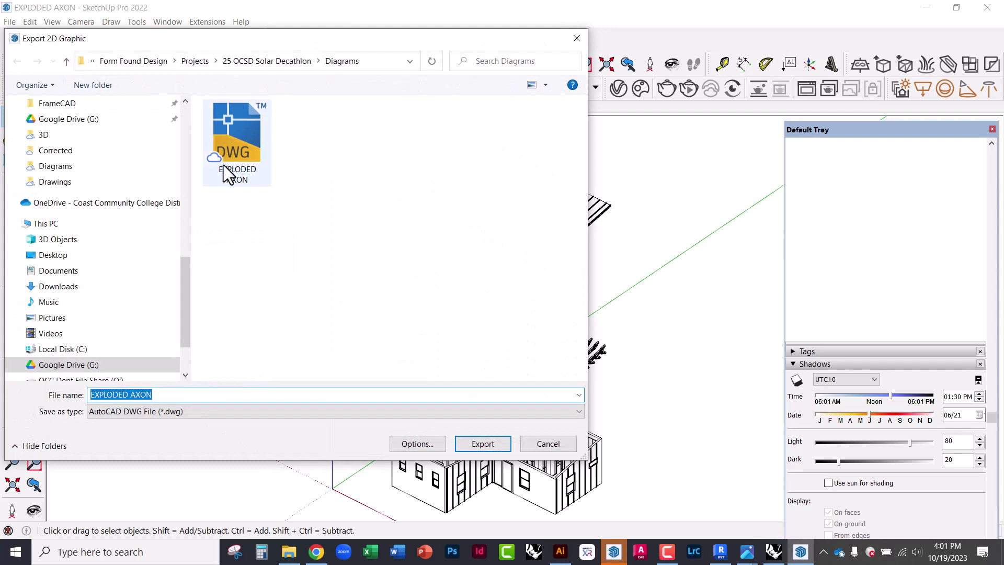
pyautogui.click(547, 444)
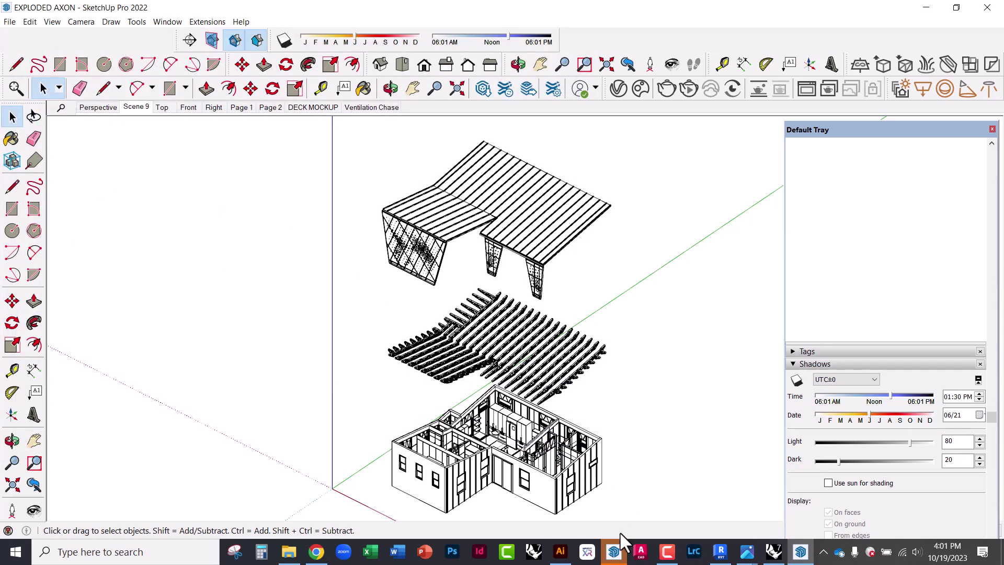
# Step: Switch to Illustrator and examine the EXPLODED AXON.dwg linework, checking the stroke of a wall's top edge and layer 0
pyautogui.click(560, 551)
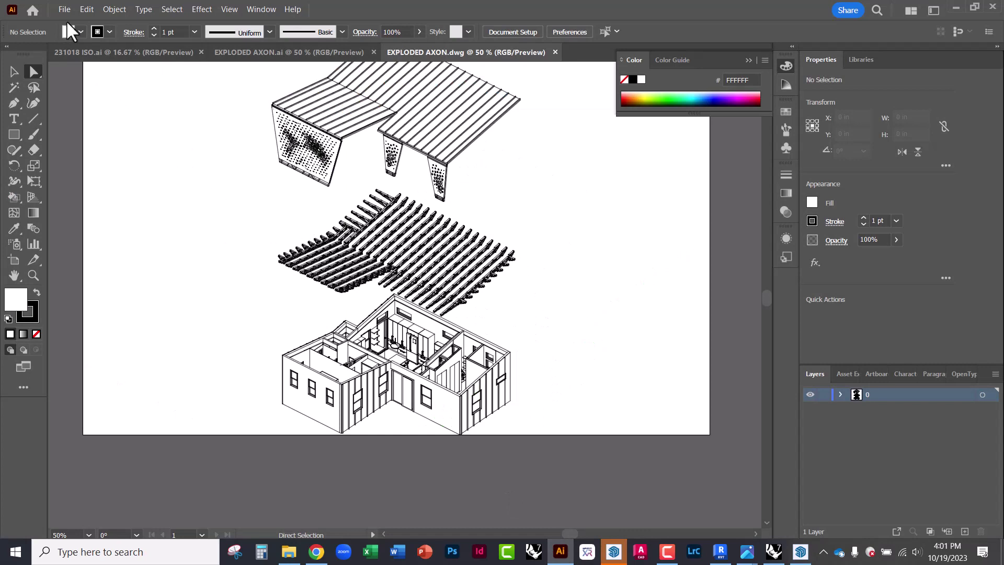
pyautogui.moveTo(518, 218); pyautogui.dragTo(502, 285)
pyautogui.keyDown('alt'); pyautogui.scroll(4, 413, 437); pyautogui.keyUp('alt')
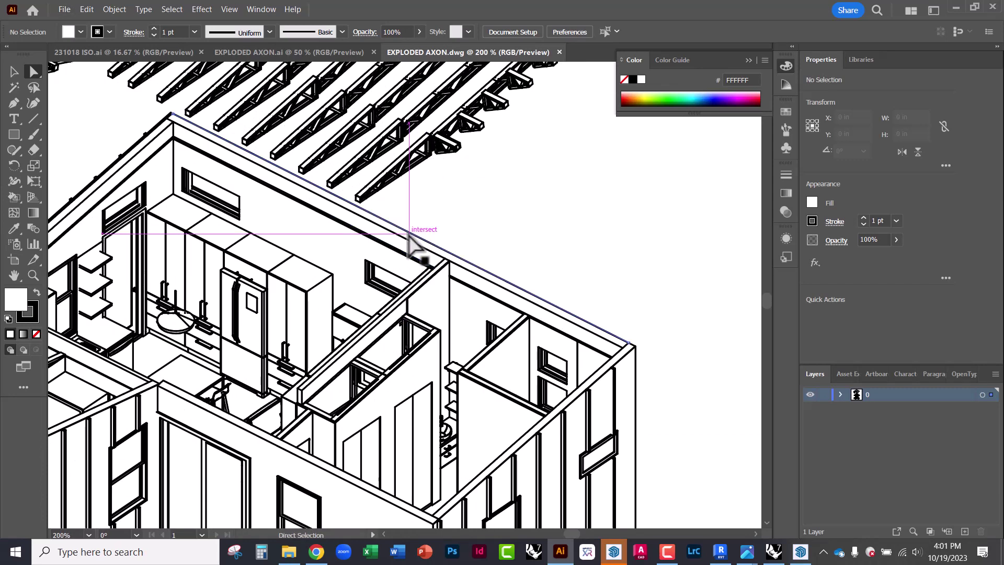
pyautogui.click(411, 232)
pyautogui.keyDown('alt'); pyautogui.click(516, 207); pyautogui.keyUp('alt')
pyautogui.keyDown('alt'); pyautogui.scroll(-1, 515, 206); pyautogui.keyUp('alt')
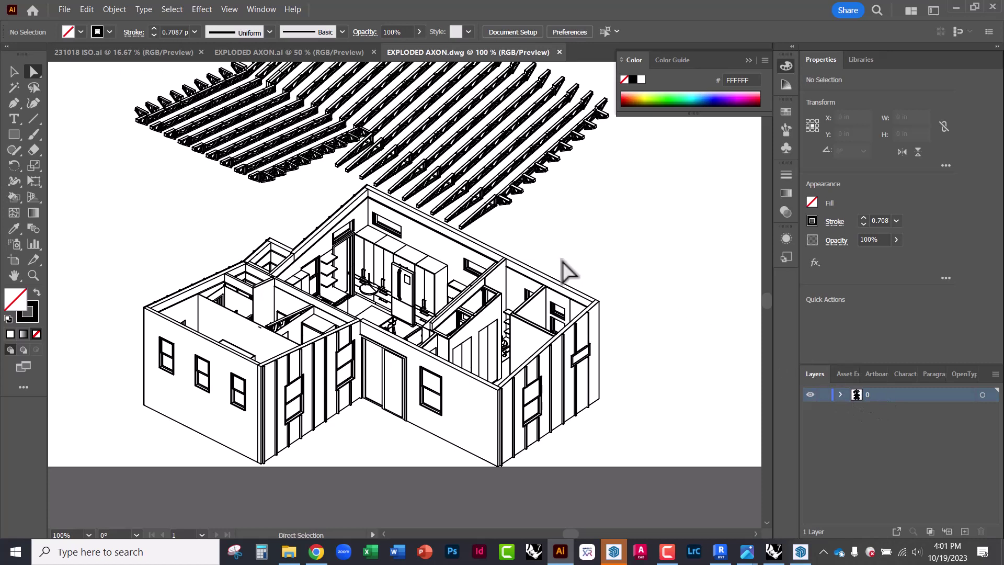
pyautogui.click(840, 394)
pyautogui.keyDown('alt'); pyautogui.scroll(-1, 426, 421); pyautogui.keyUp('alt')
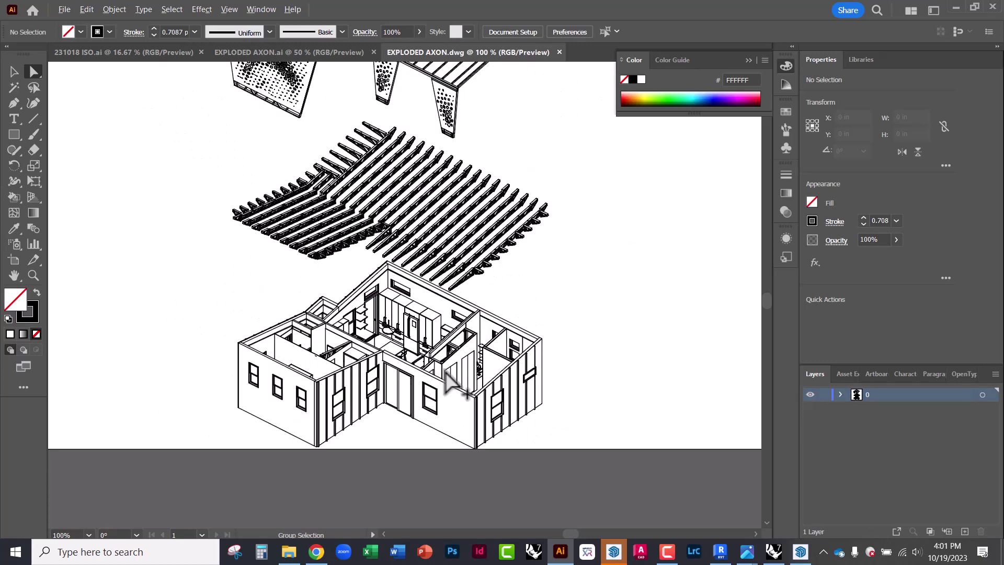
pyautogui.keyDown('alt'); pyautogui.scroll(-1, 471, 324); pyautogui.keyUp('alt')
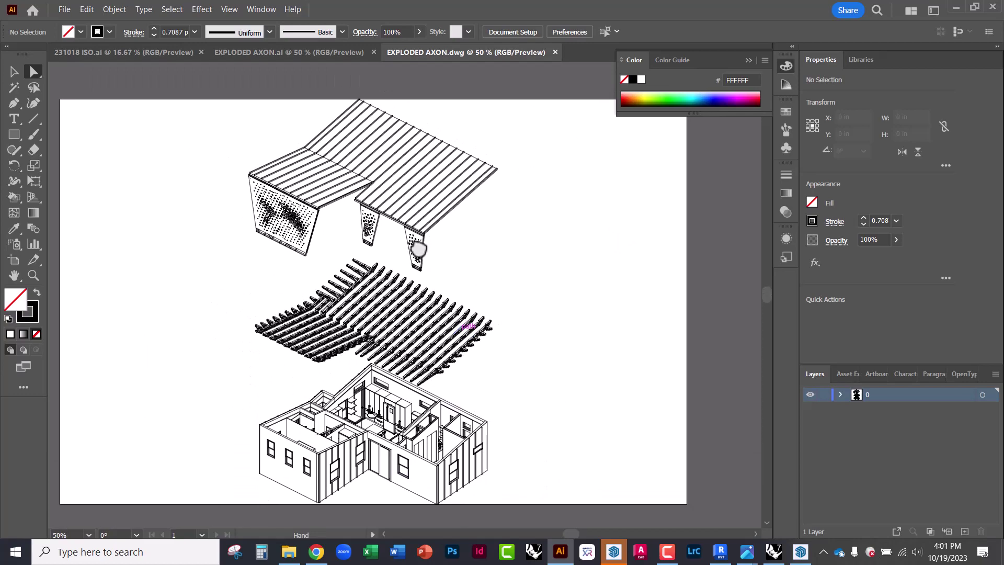